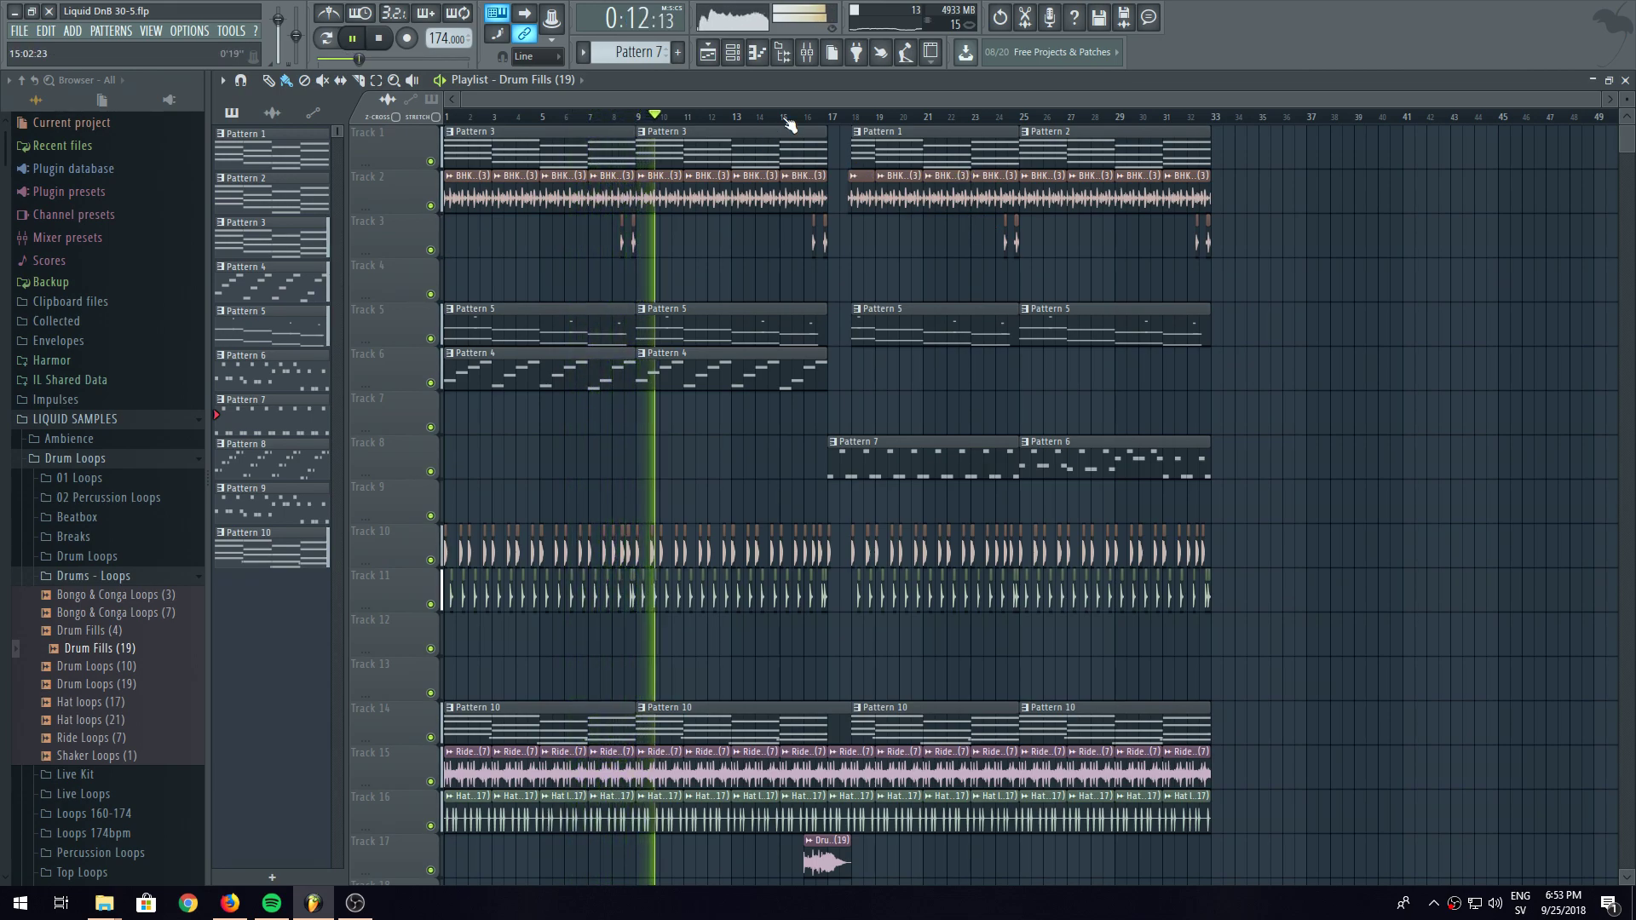
- Play the playlist arrangement nearly to its end at bar 33 and pause playback
{"action": "scroll", "coordinate": [788, 124], "scroll_direction": "up", "scroll_amount": 8}
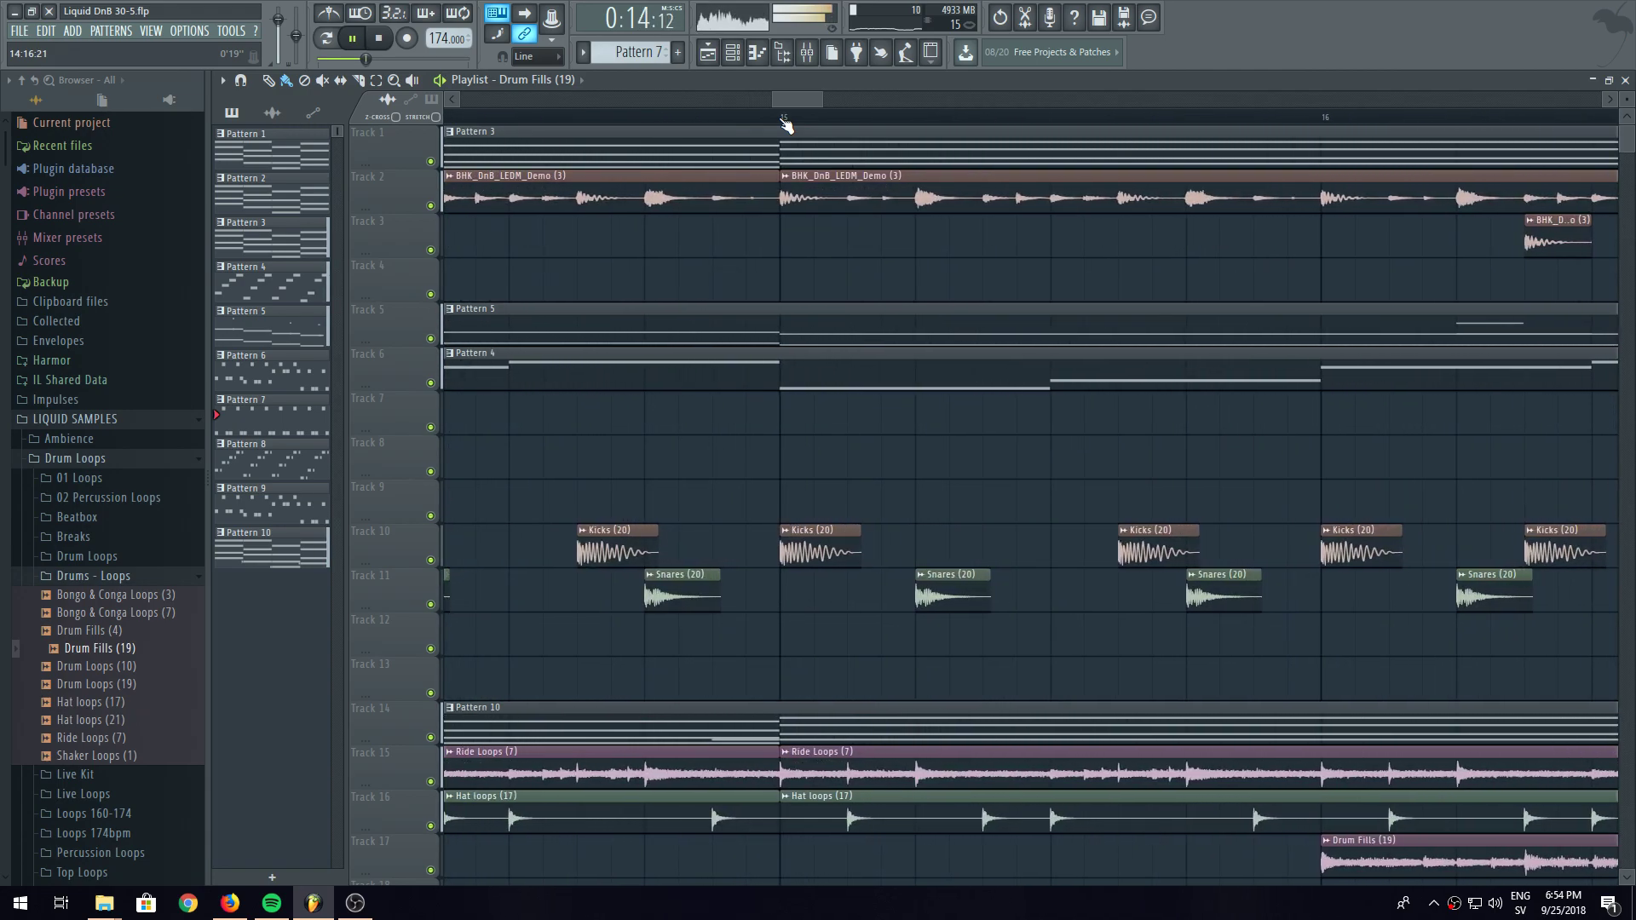
{"action": "scroll", "coordinate": [788, 128], "scroll_direction": "down", "scroll_amount": 5}
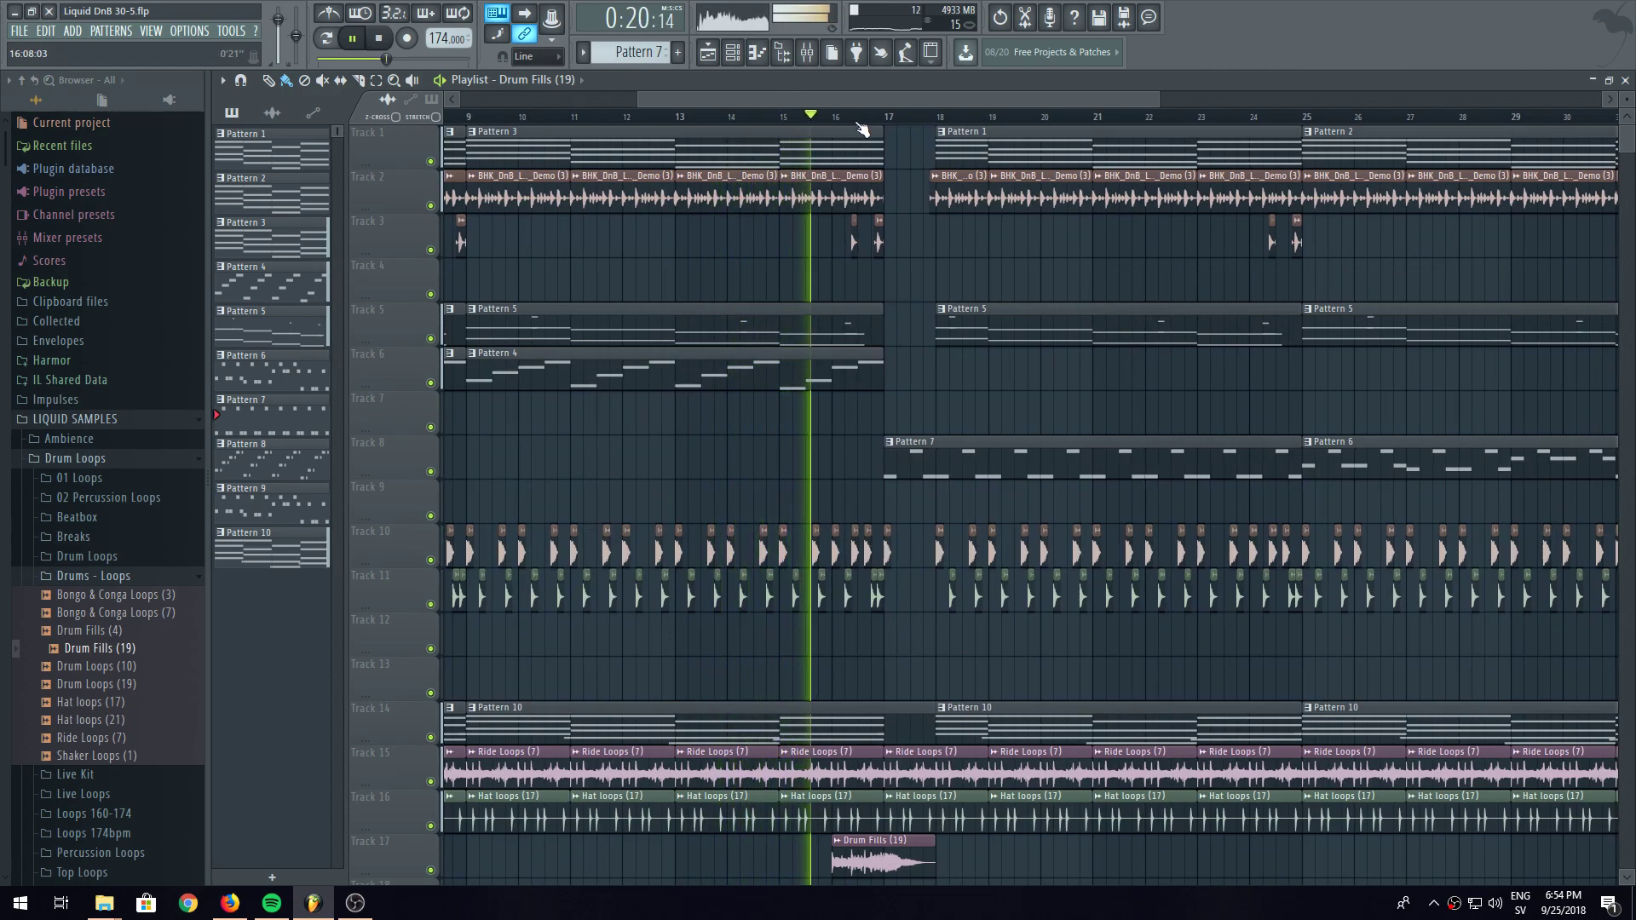
{"action": "scroll", "coordinate": [863, 130], "scroll_direction": "down", "scroll_amount": 5}
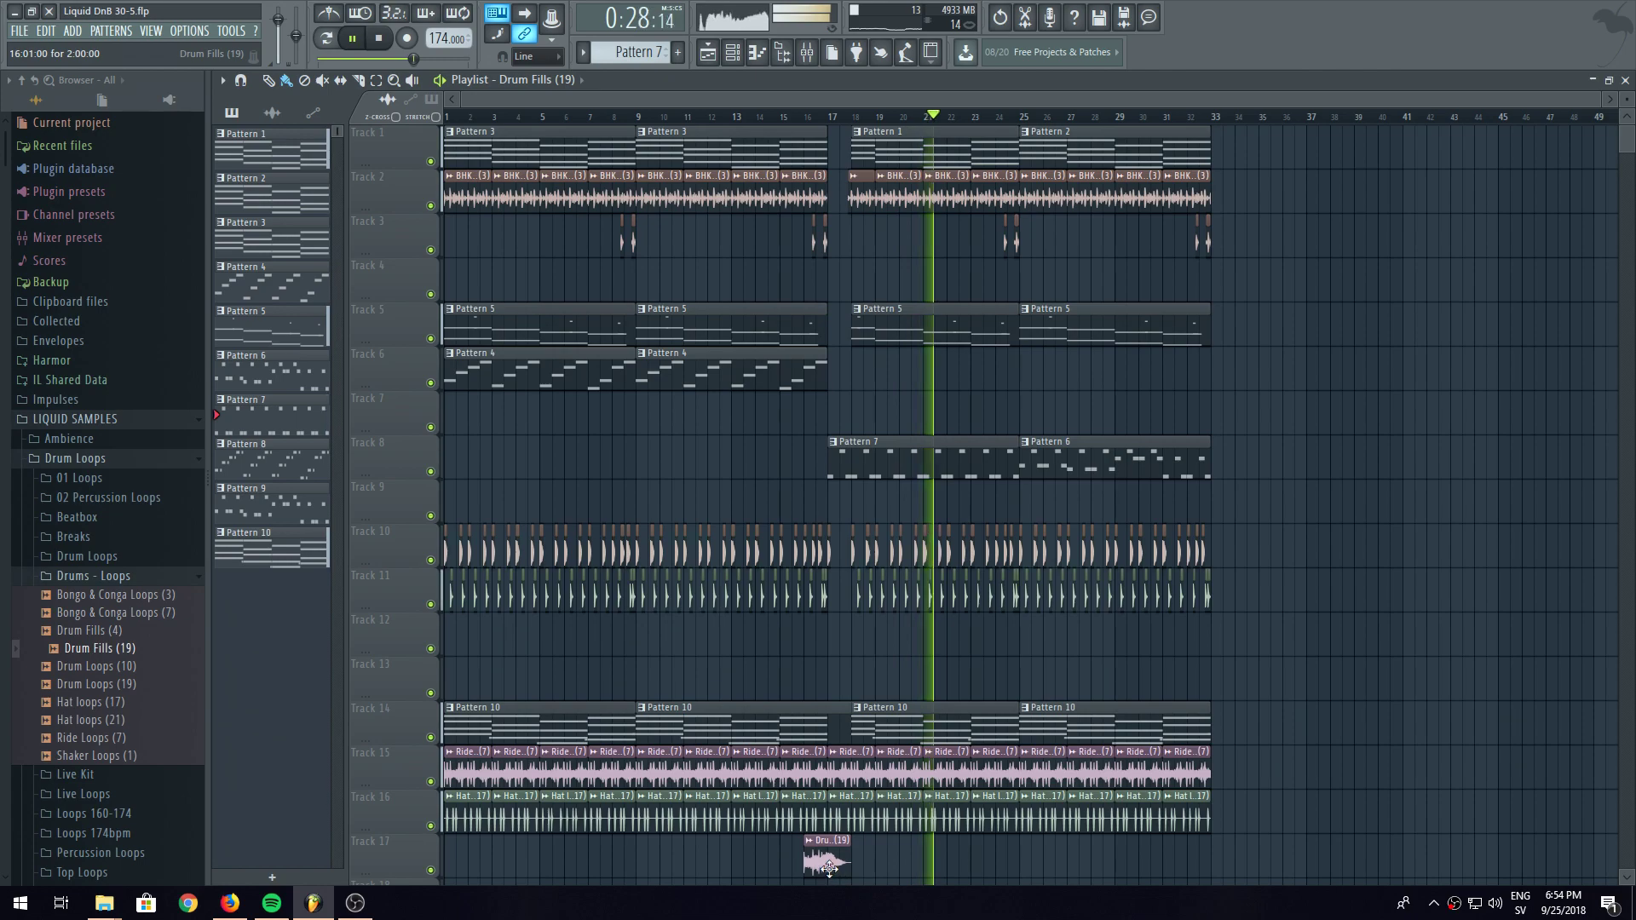
{"action": "key", "text": "F6"}
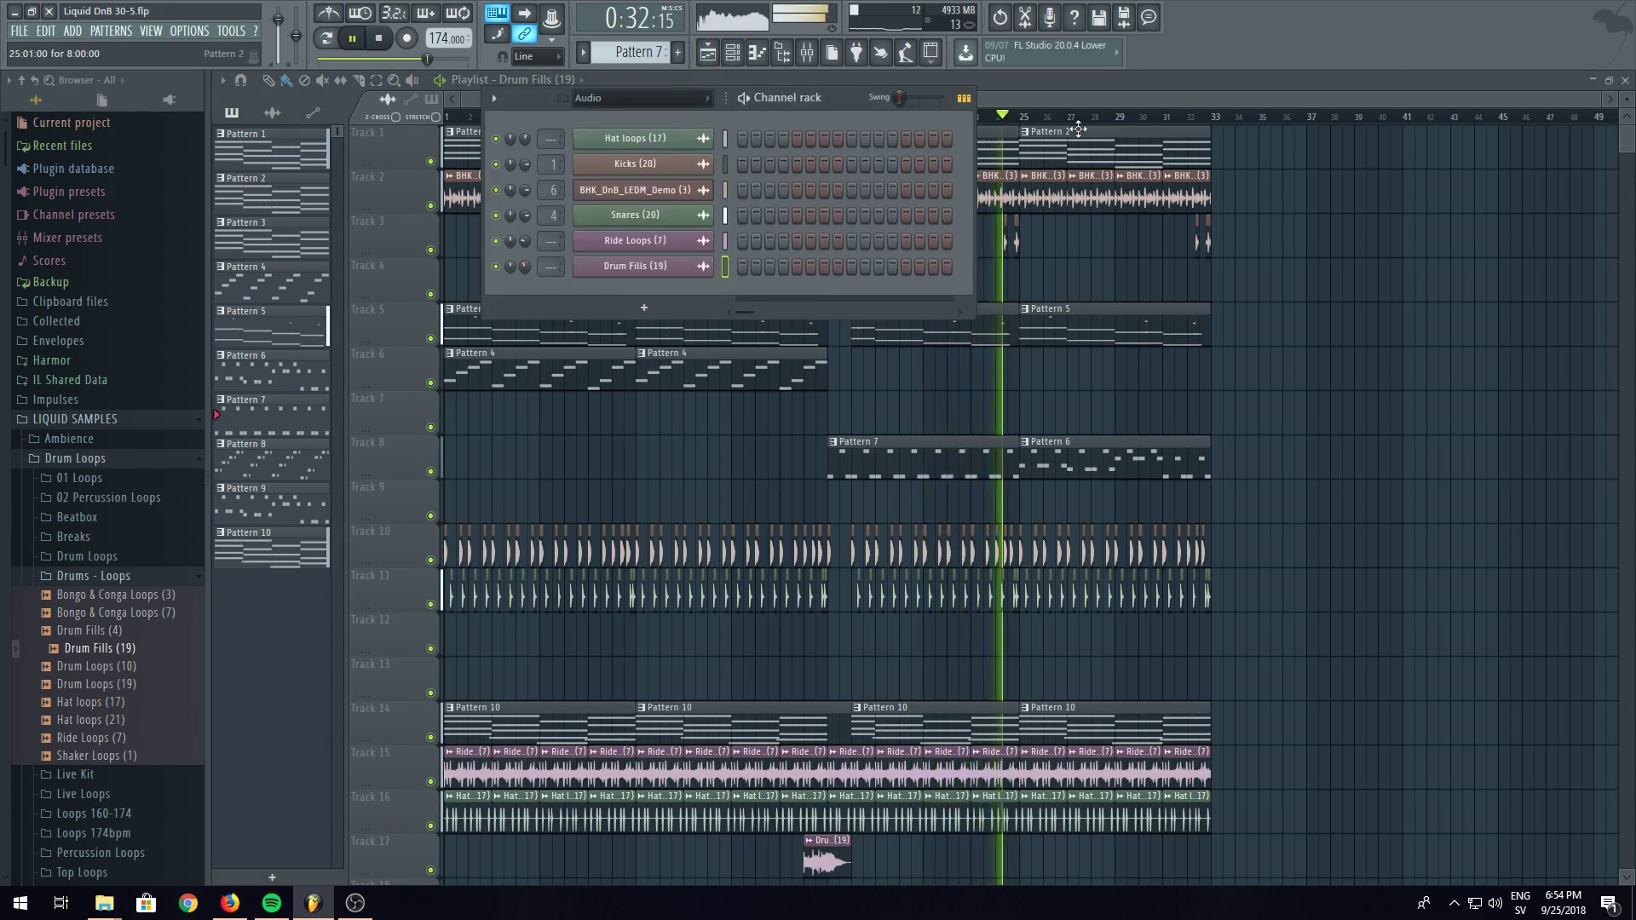
{"action": "key", "text": "F6"}
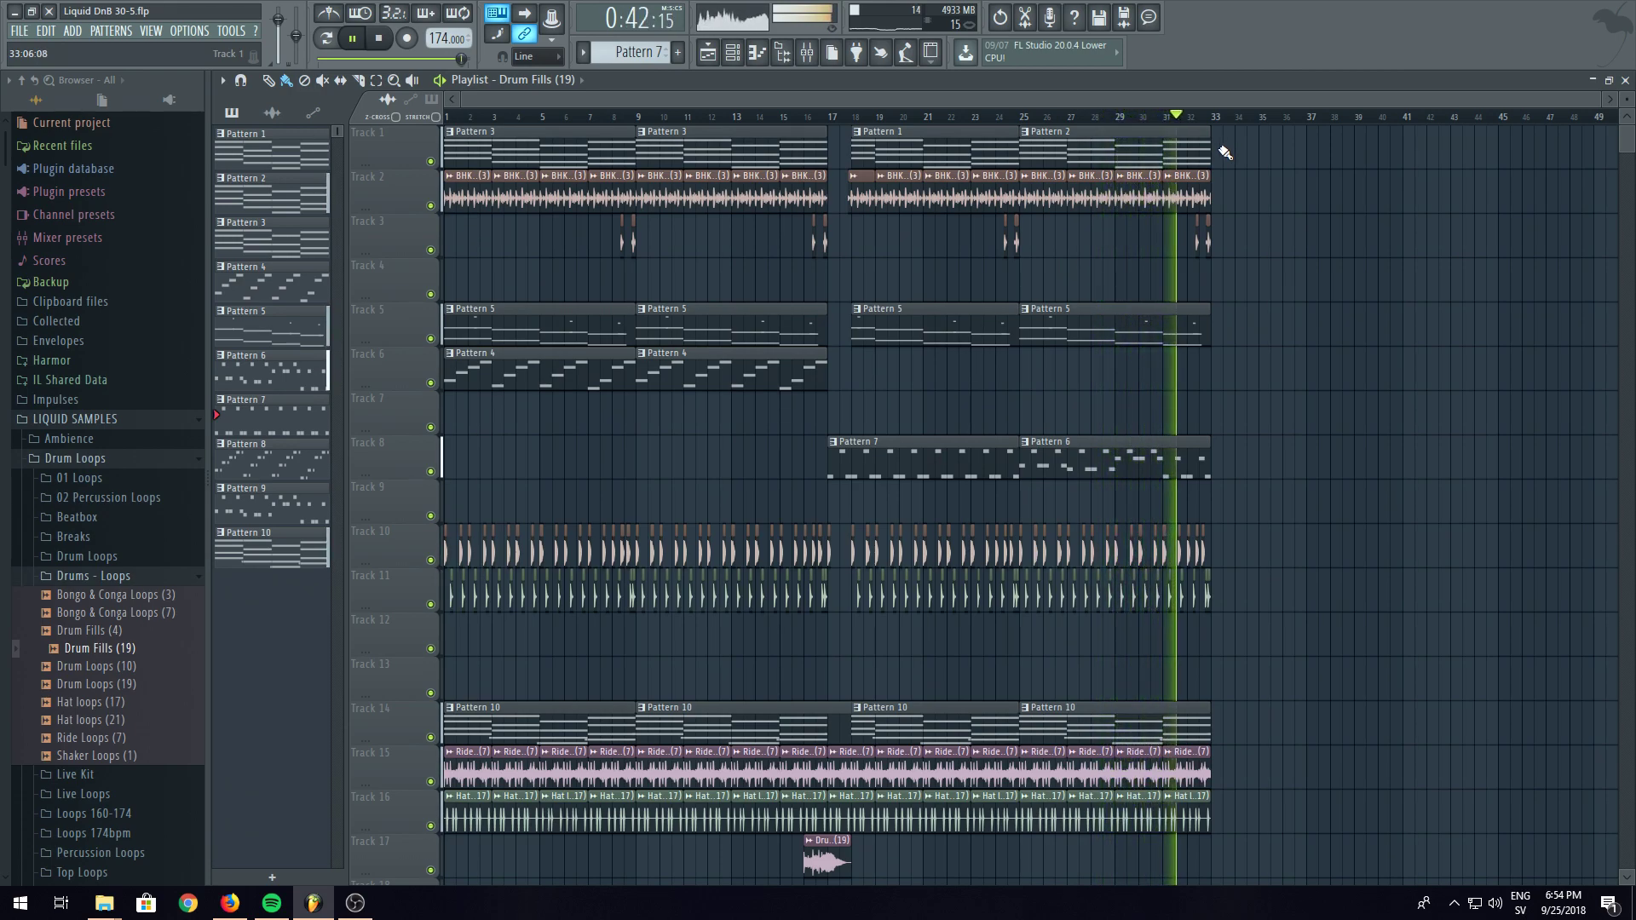
{"action": "left_click", "coordinate": [365, 50]}
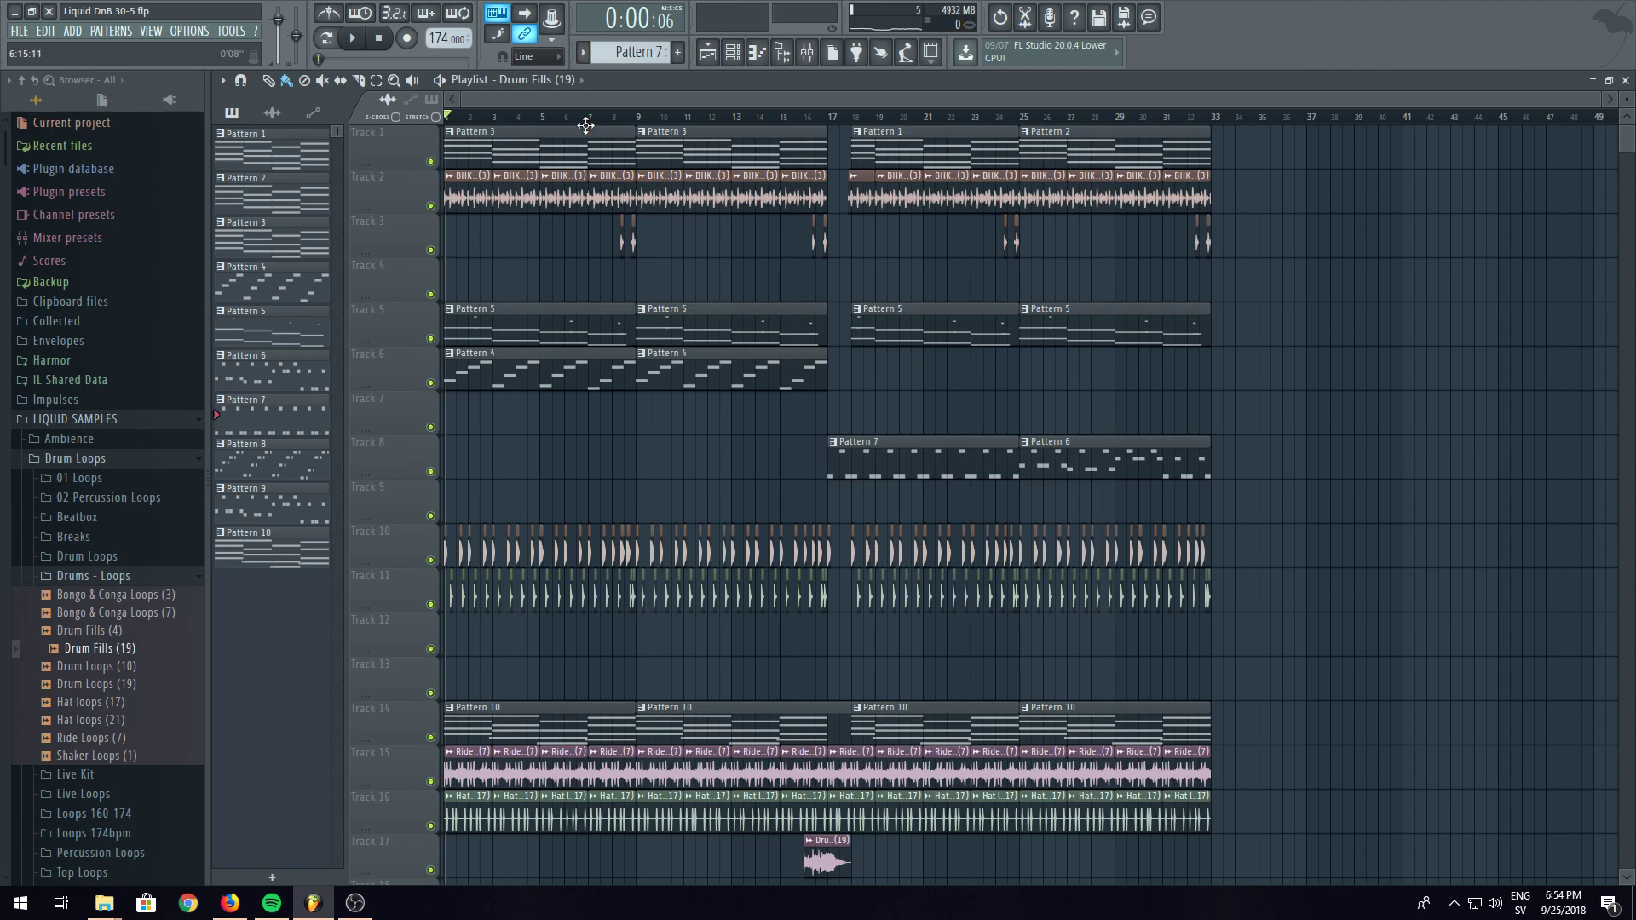
- Open the Close Grand chords of Pattern 3 in the piano roll and listen to them
{"action": "left_click", "coordinate": [742, 56]}
{"action": "left_click", "coordinate": [753, 216]}
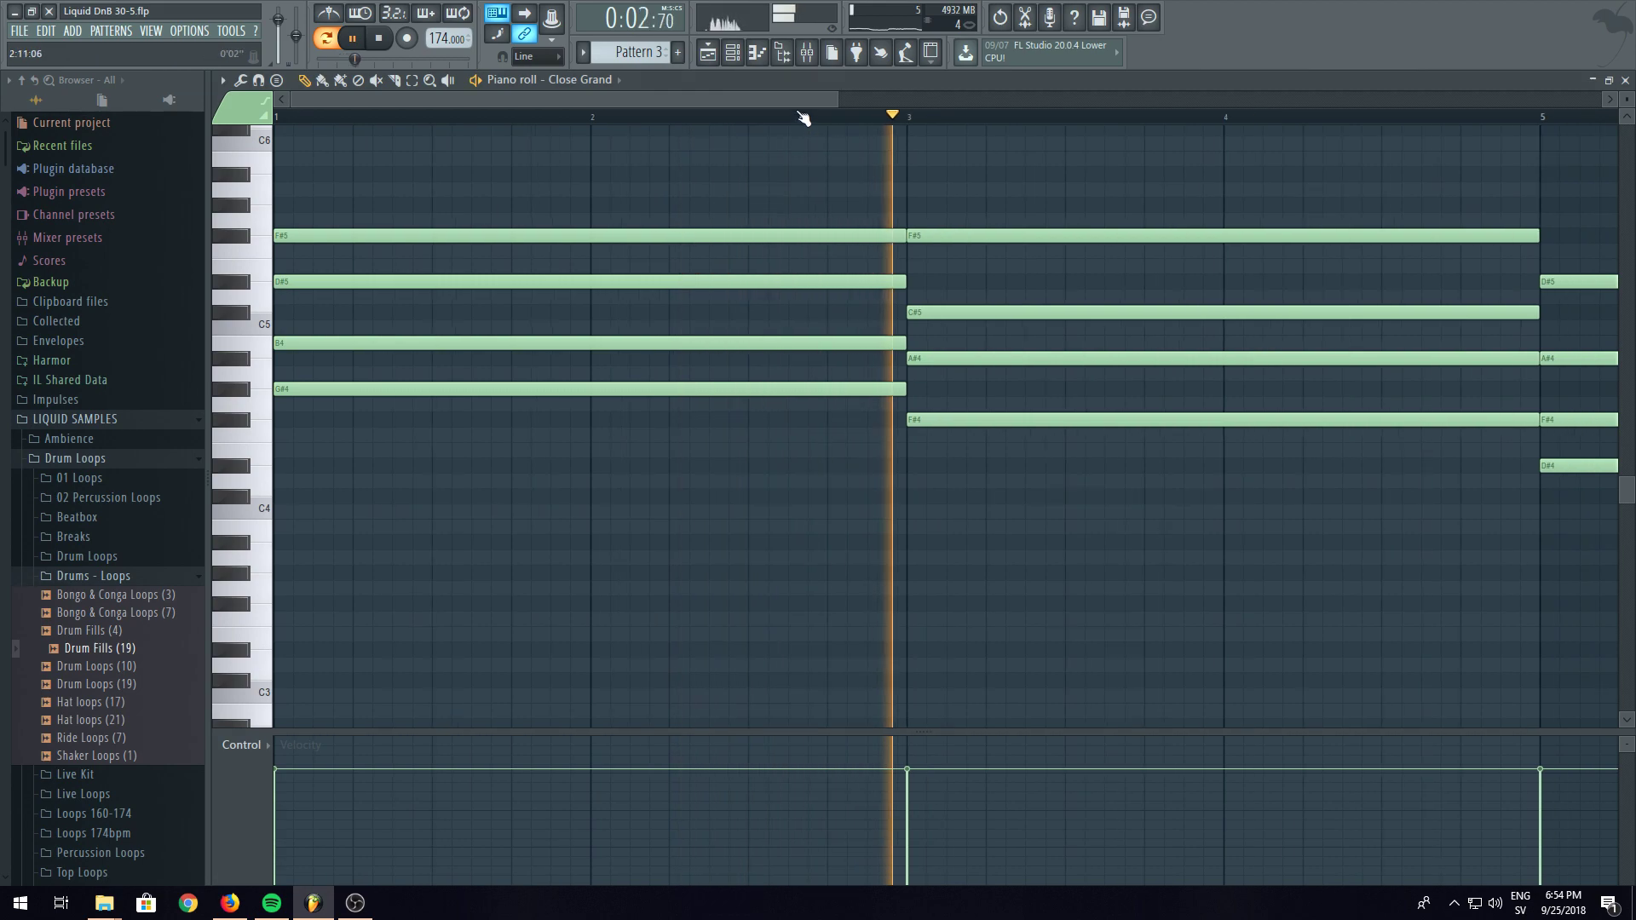
{"action": "scroll", "coordinate": [803, 117], "scroll_direction": "down", "scroll_amount": 5}
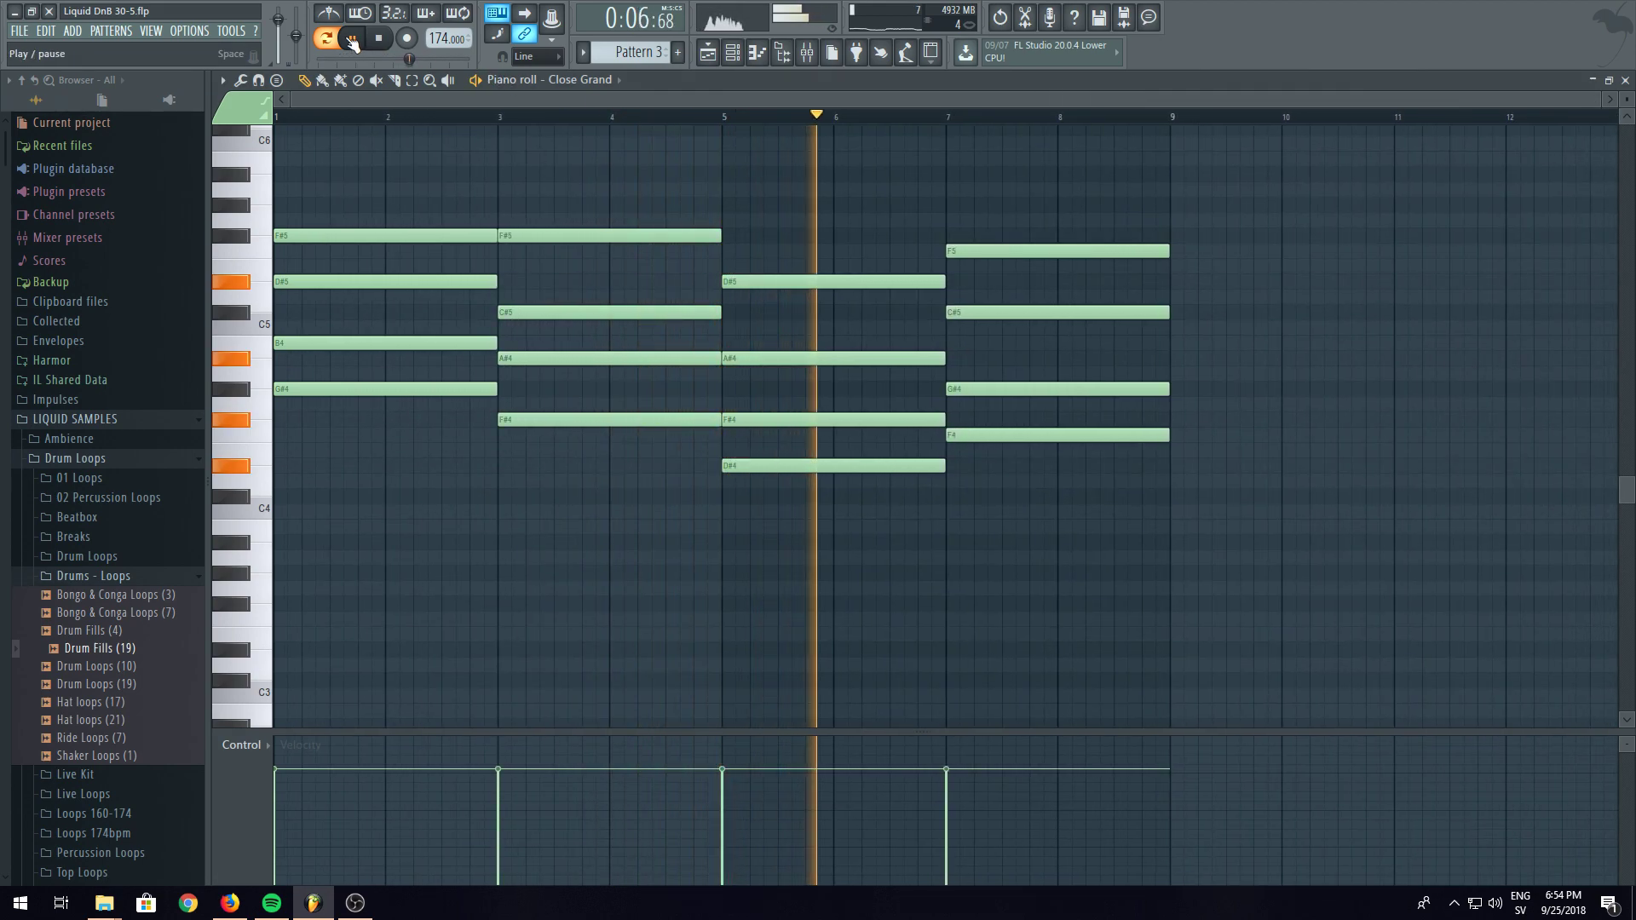
{"action": "left_click", "coordinate": [353, 39]}
- Add two-bar root notes G#3, F#3, D#3 and C#3 beneath the four chords of Pattern 3
{"action": "left_click", "coordinate": [644, 53]}
{"action": "left_click", "coordinate": [637, 53]}
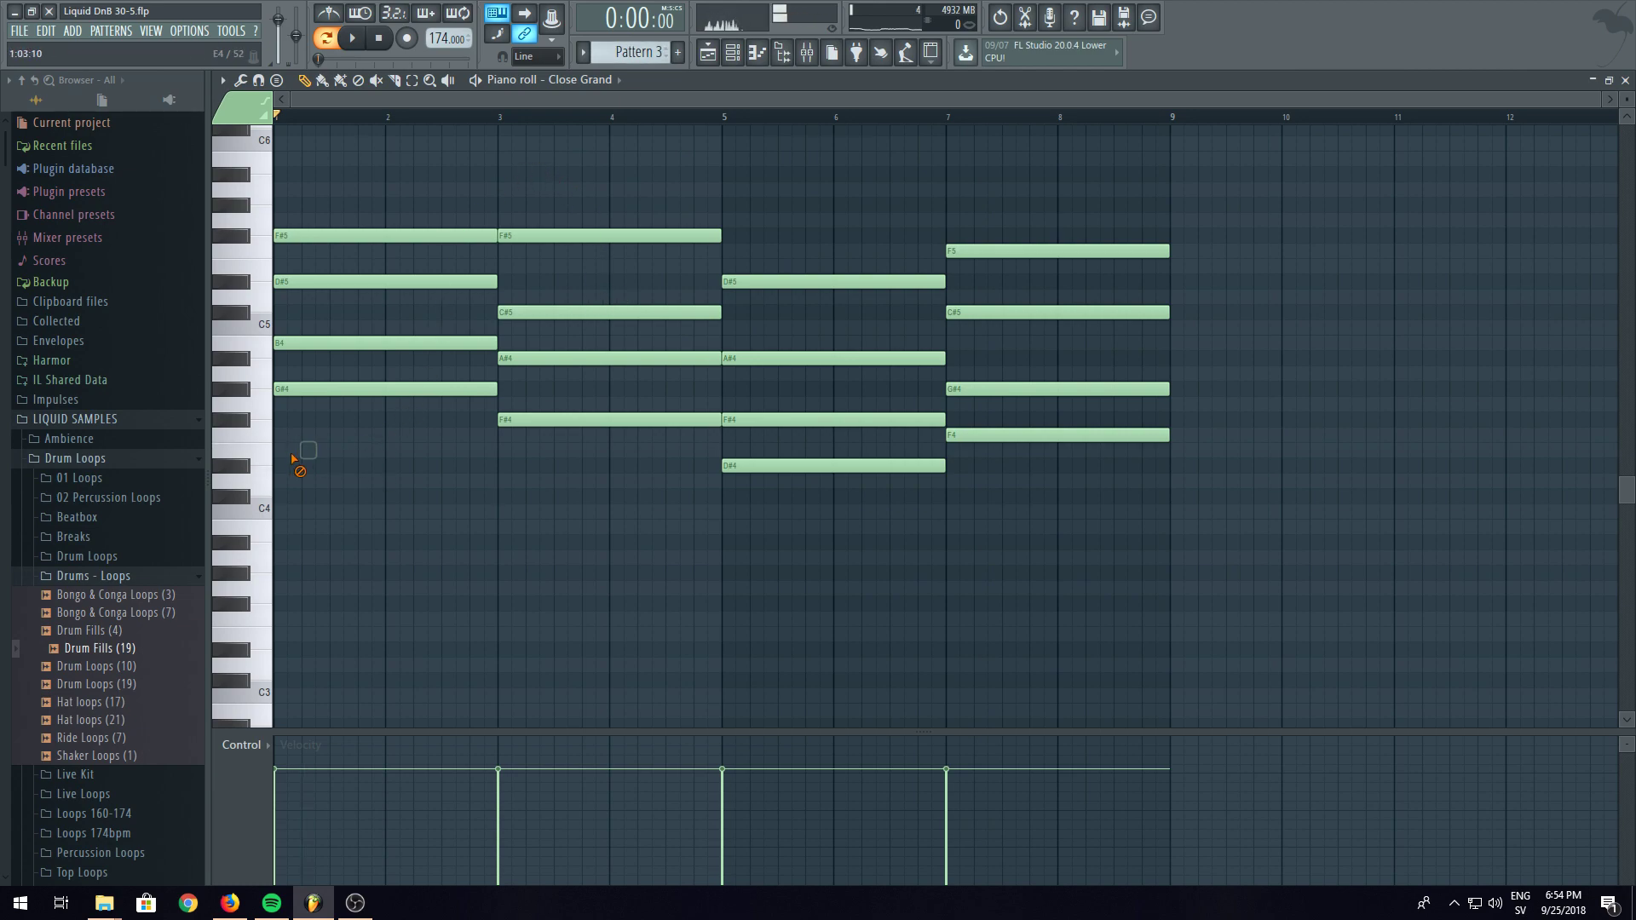
{"action": "scroll", "coordinate": [629, 171], "scroll_direction": "down", "scroll_amount": 3}
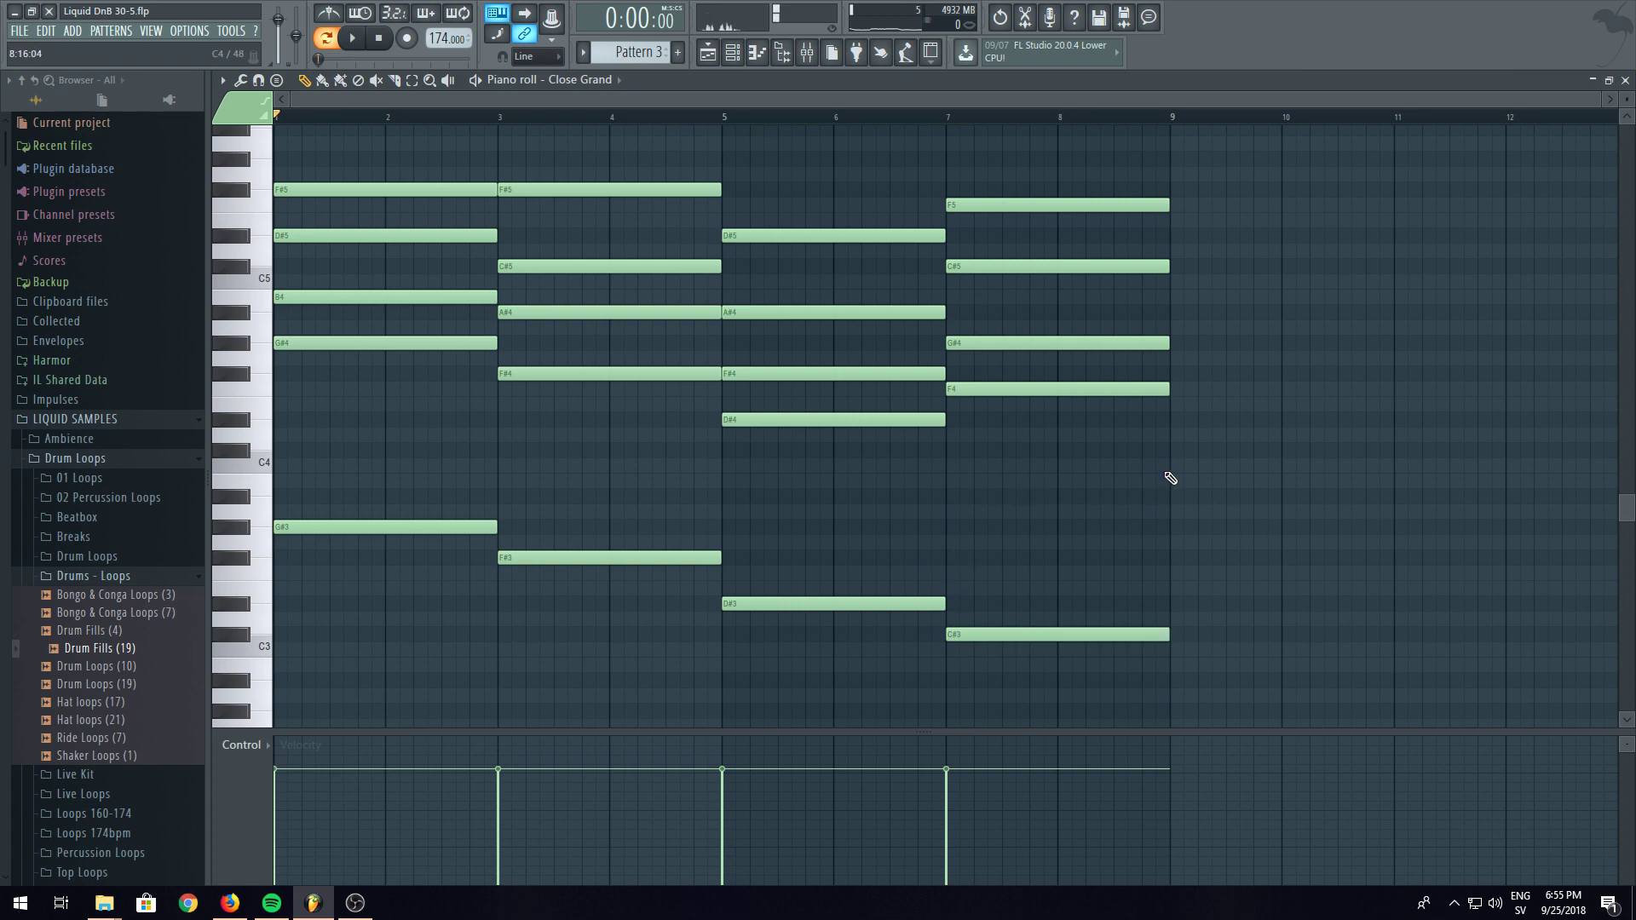
- Open the Default bass notes of Pattern 5 in the piano roll and listen to their start
{"action": "left_click", "coordinate": [639, 52]}
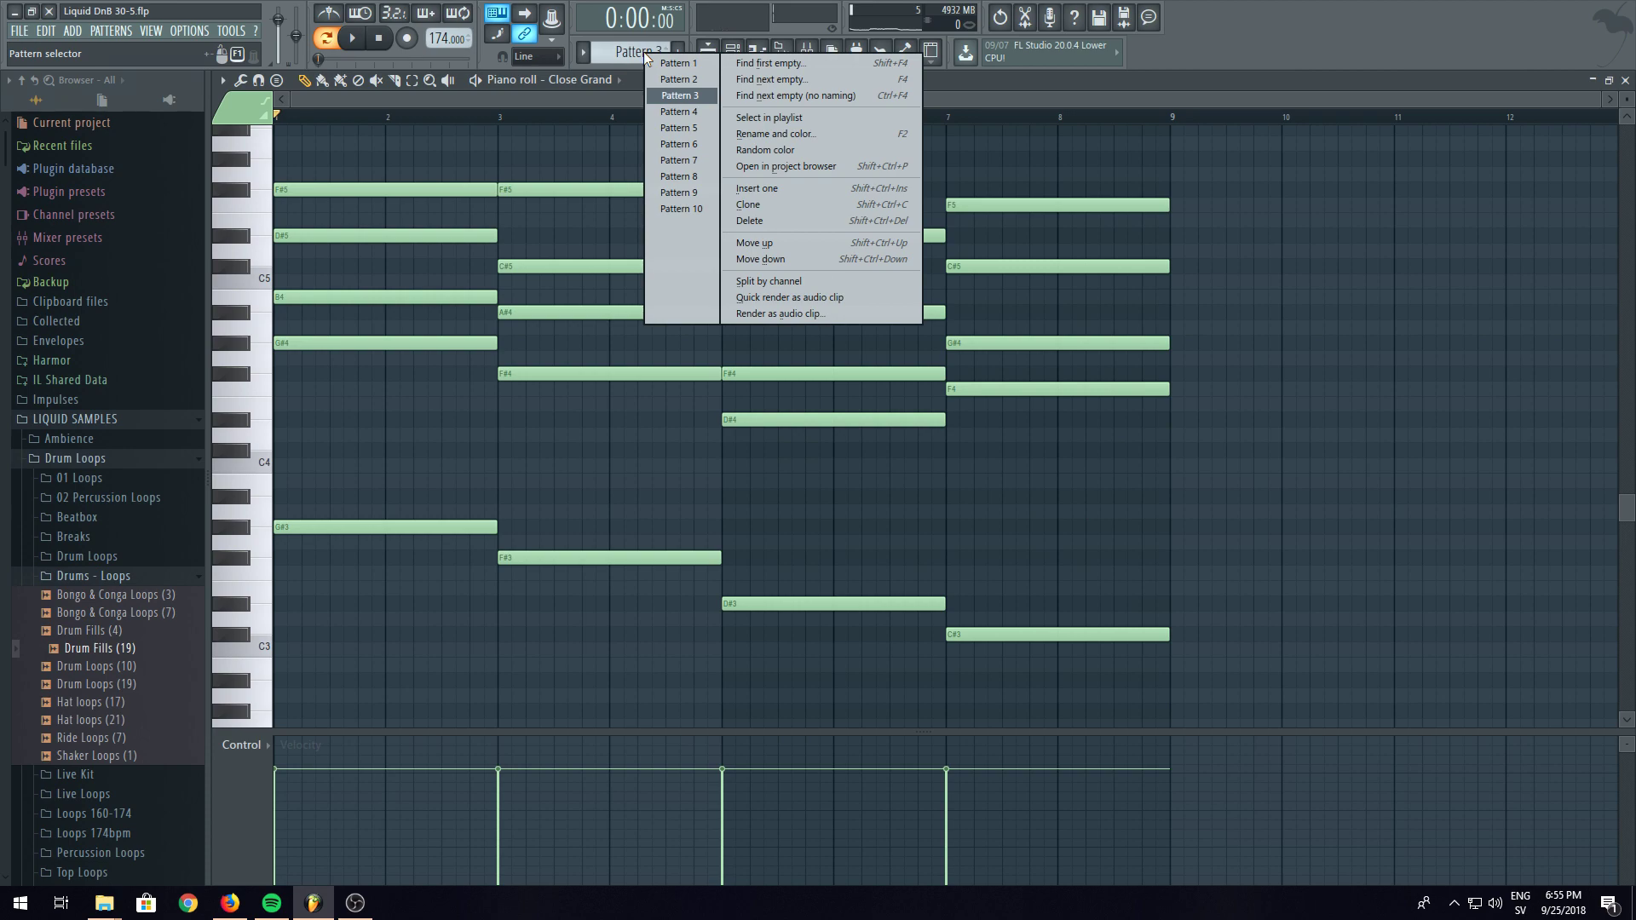
{"action": "key", "text": "F5"}
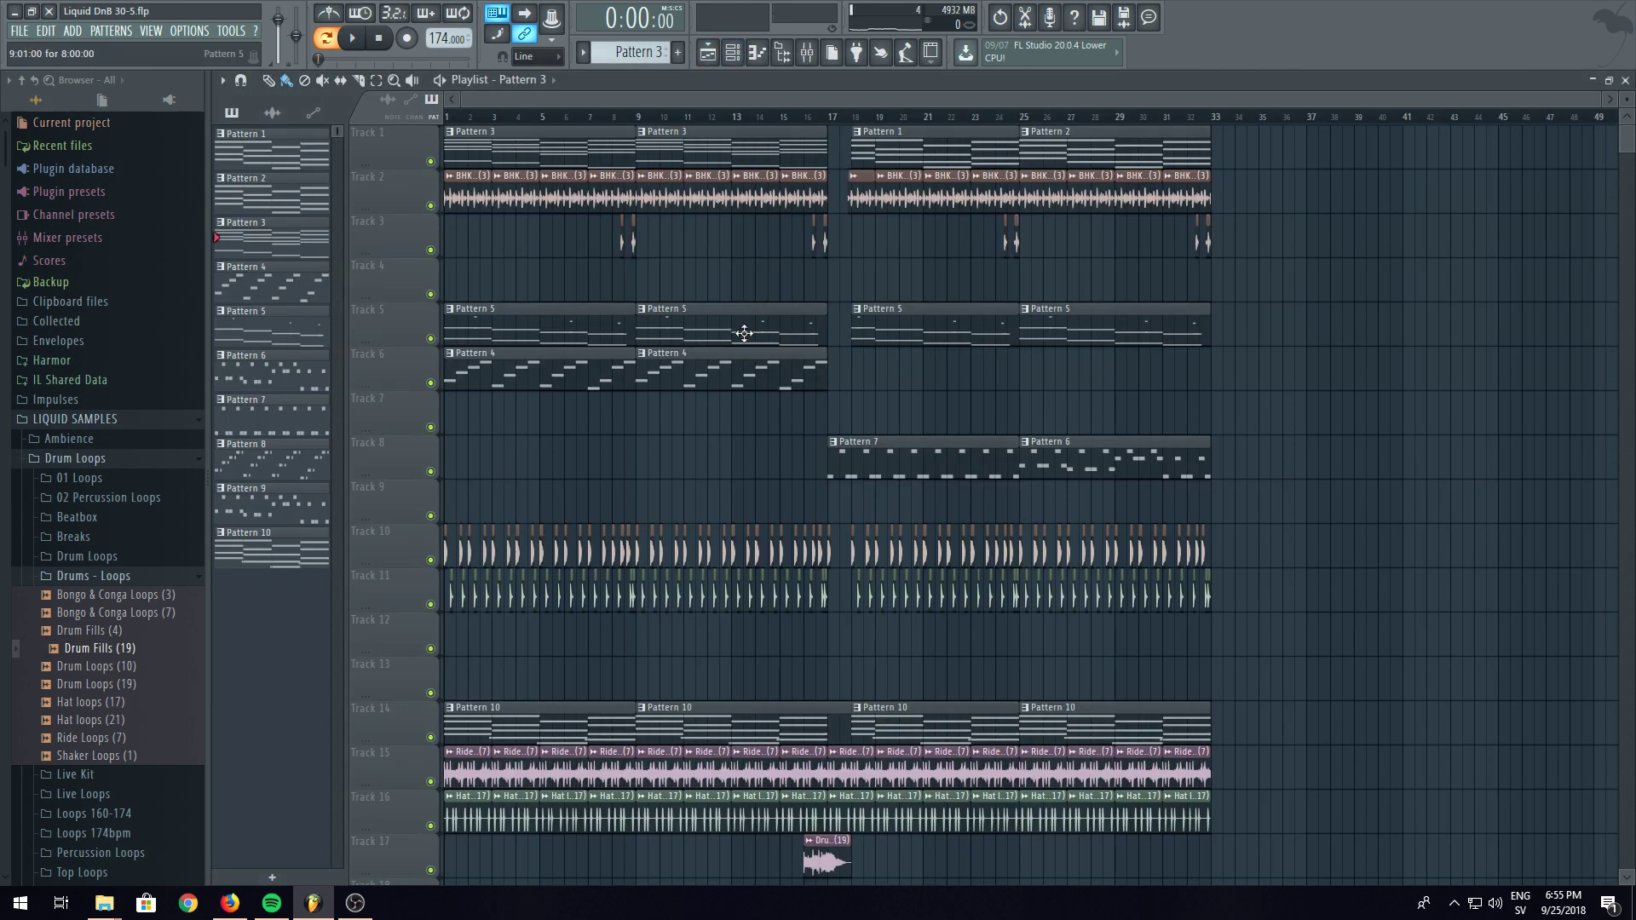
{"action": "left_click", "coordinate": [732, 53]}
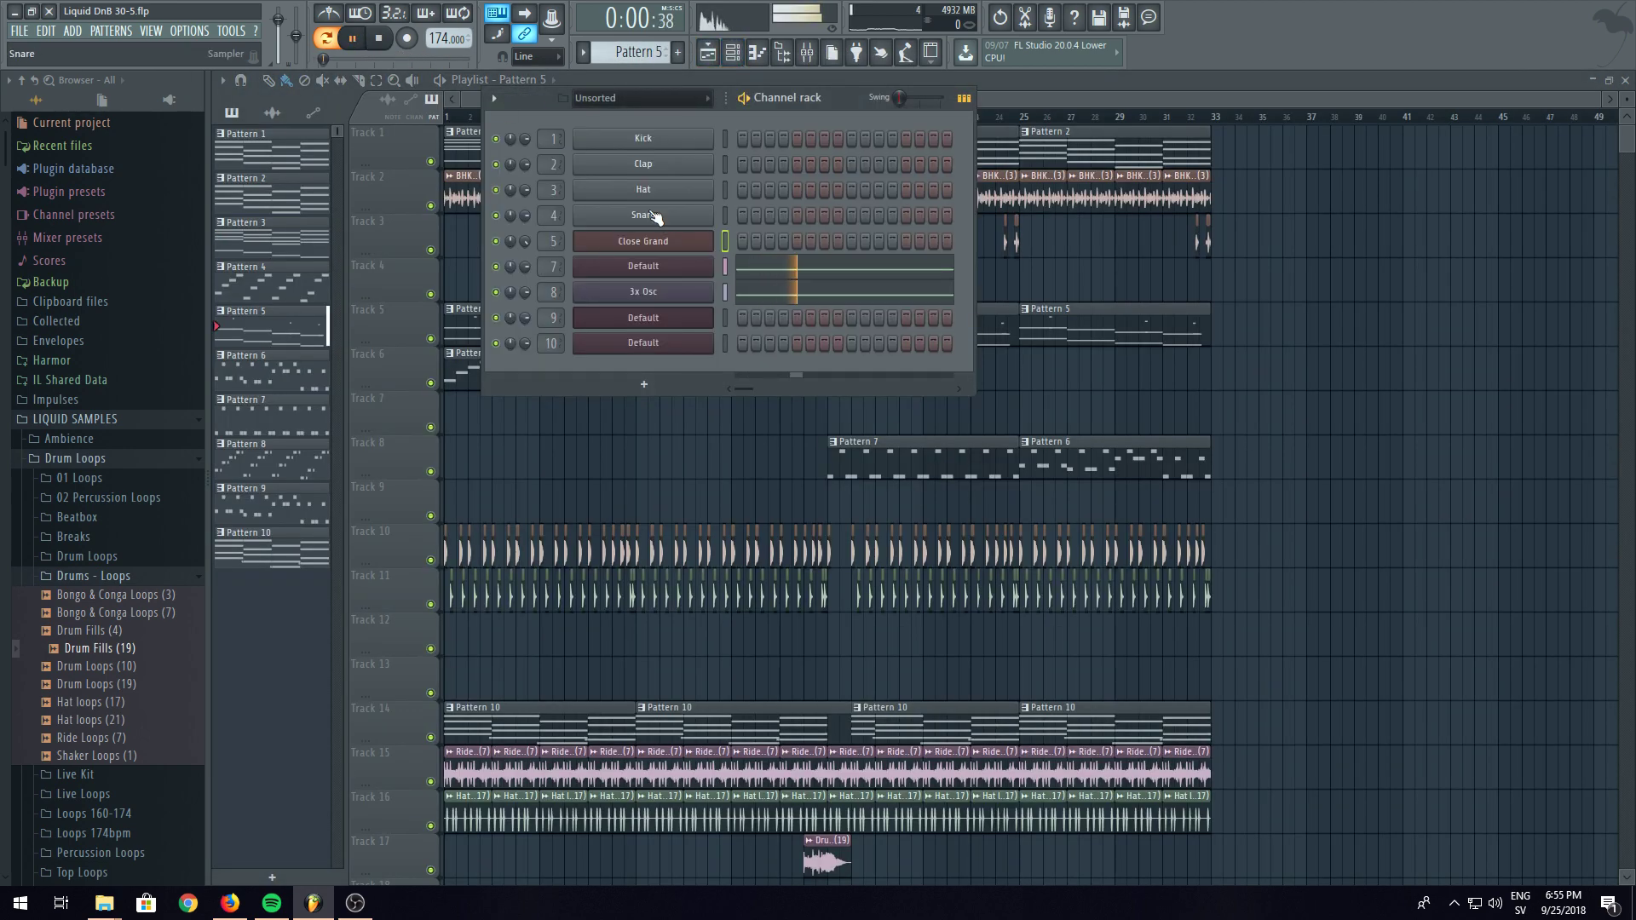
{"action": "left_click", "coordinate": [788, 268]}
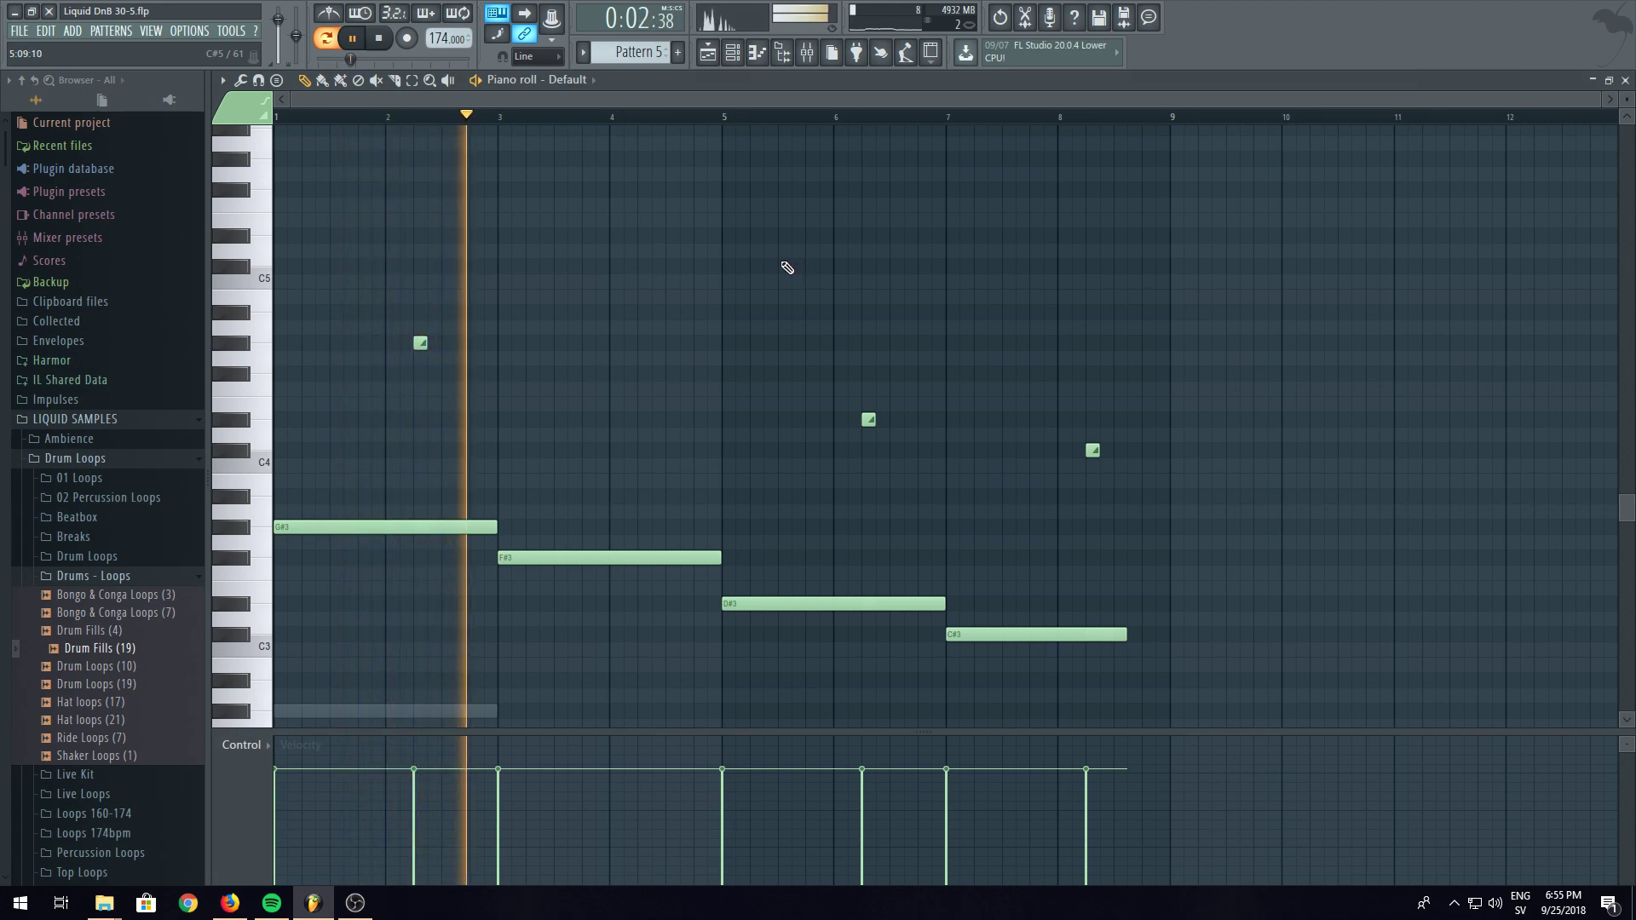
{"action": "scroll", "coordinate": [452, 131], "scroll_direction": "down", "scroll_amount": 3}
{"action": "key", "text": "space"}
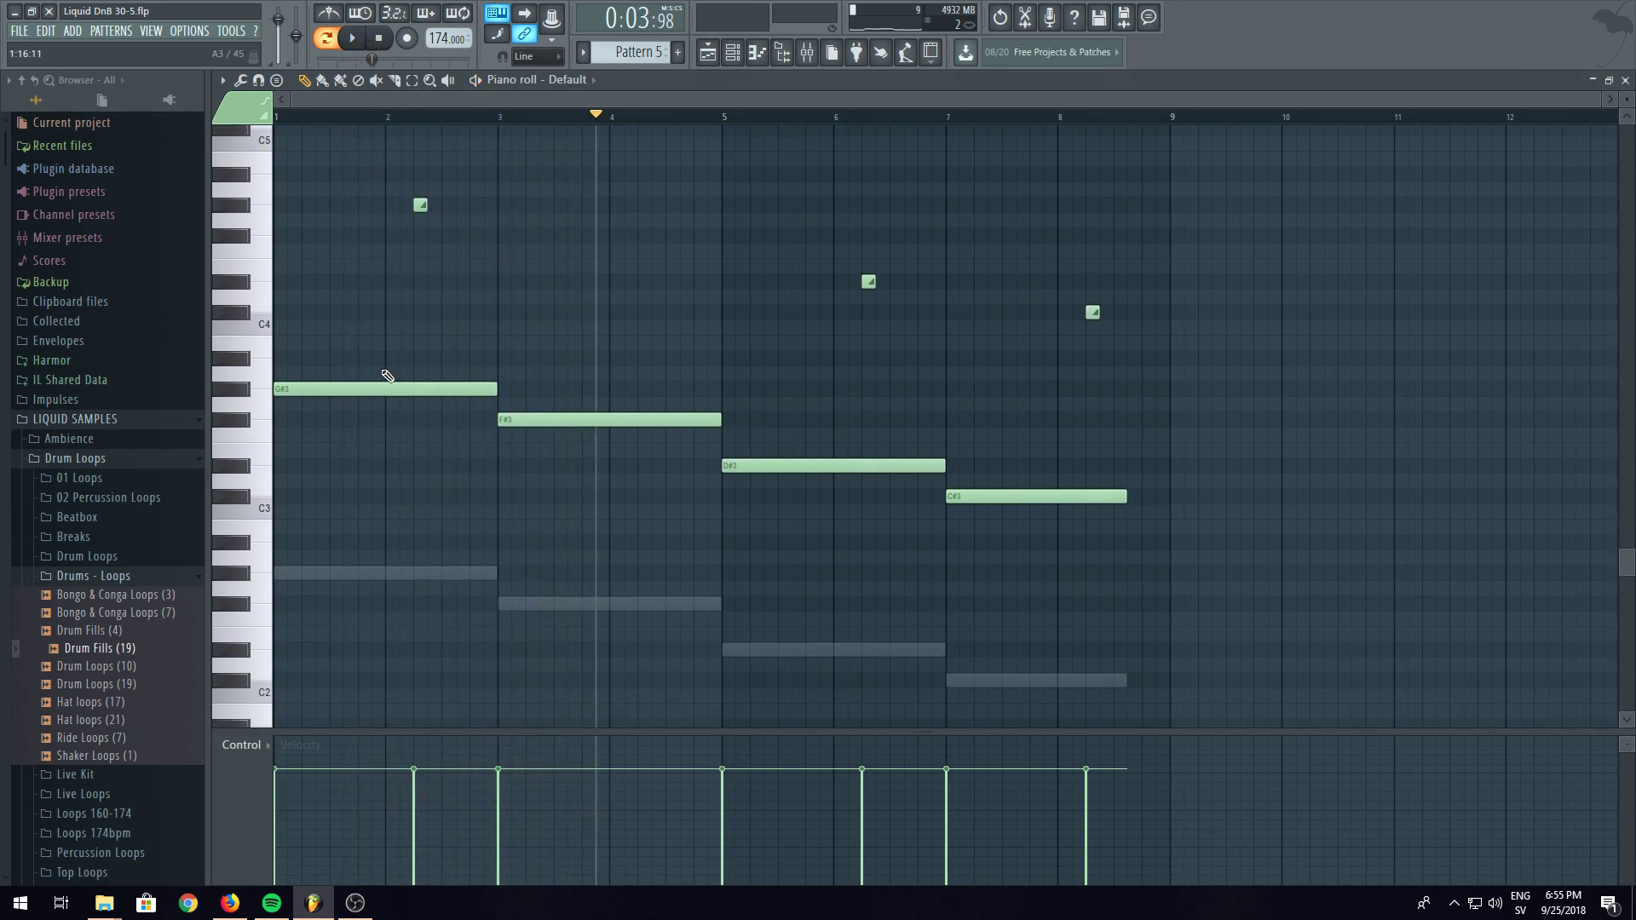
- Move the G#3 bass note beneath the short high note in bar 2, trimmed to end at bar 3, and lengthen that high note slightly
{"action": "left_click_drag", "start_coordinate": [327, 389], "coordinate": [471, 395]}
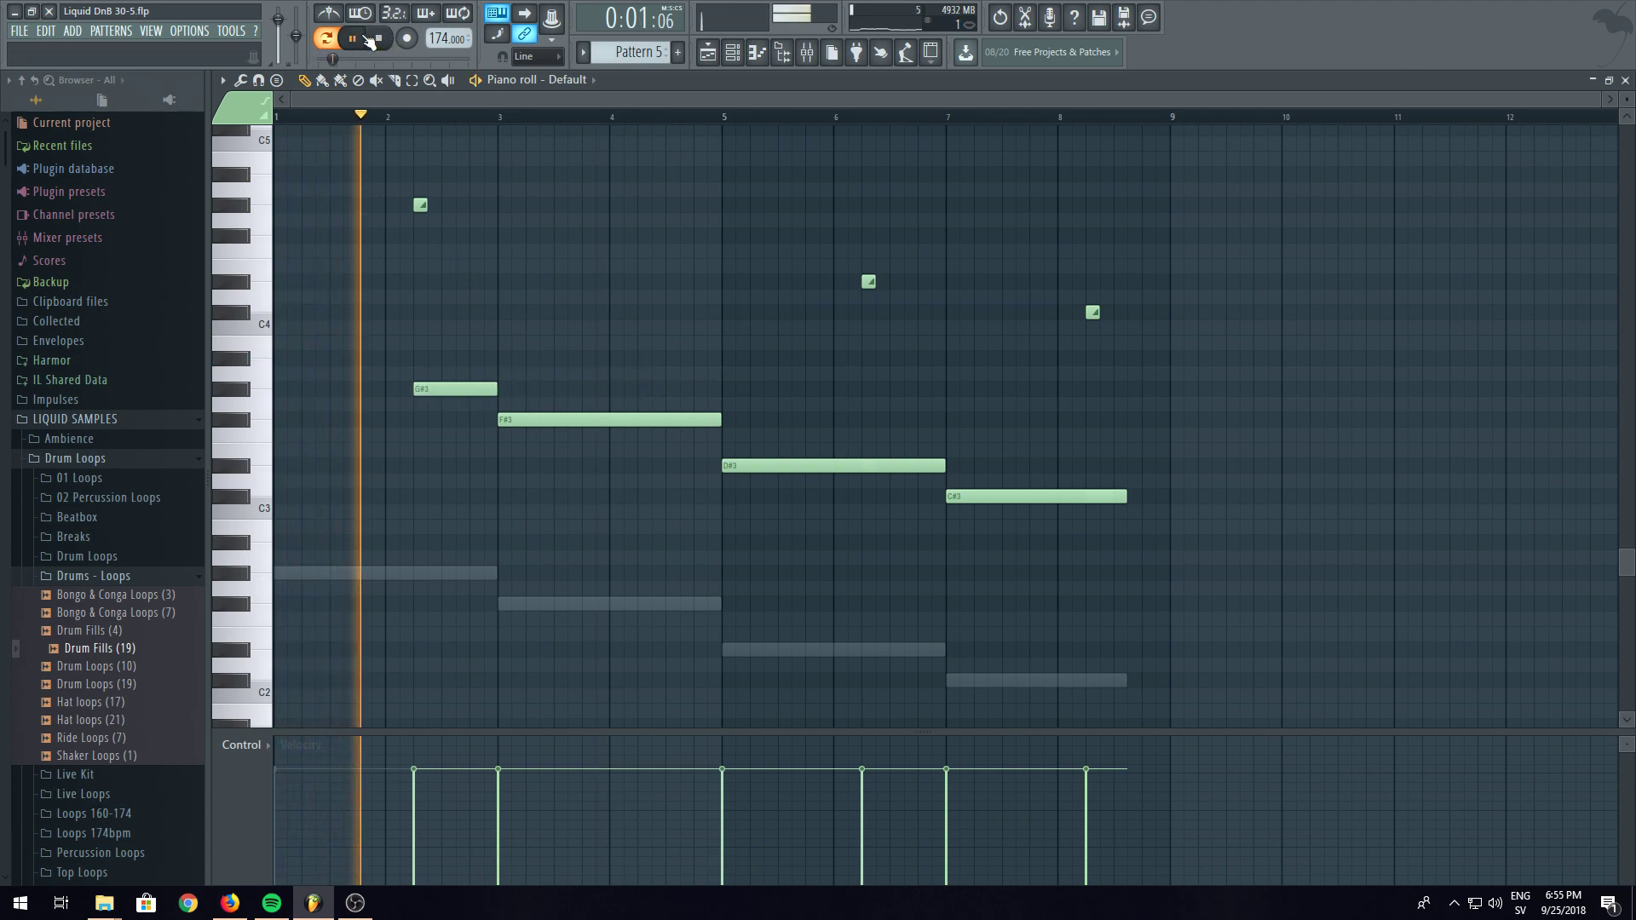
{"action": "key", "text": "space"}
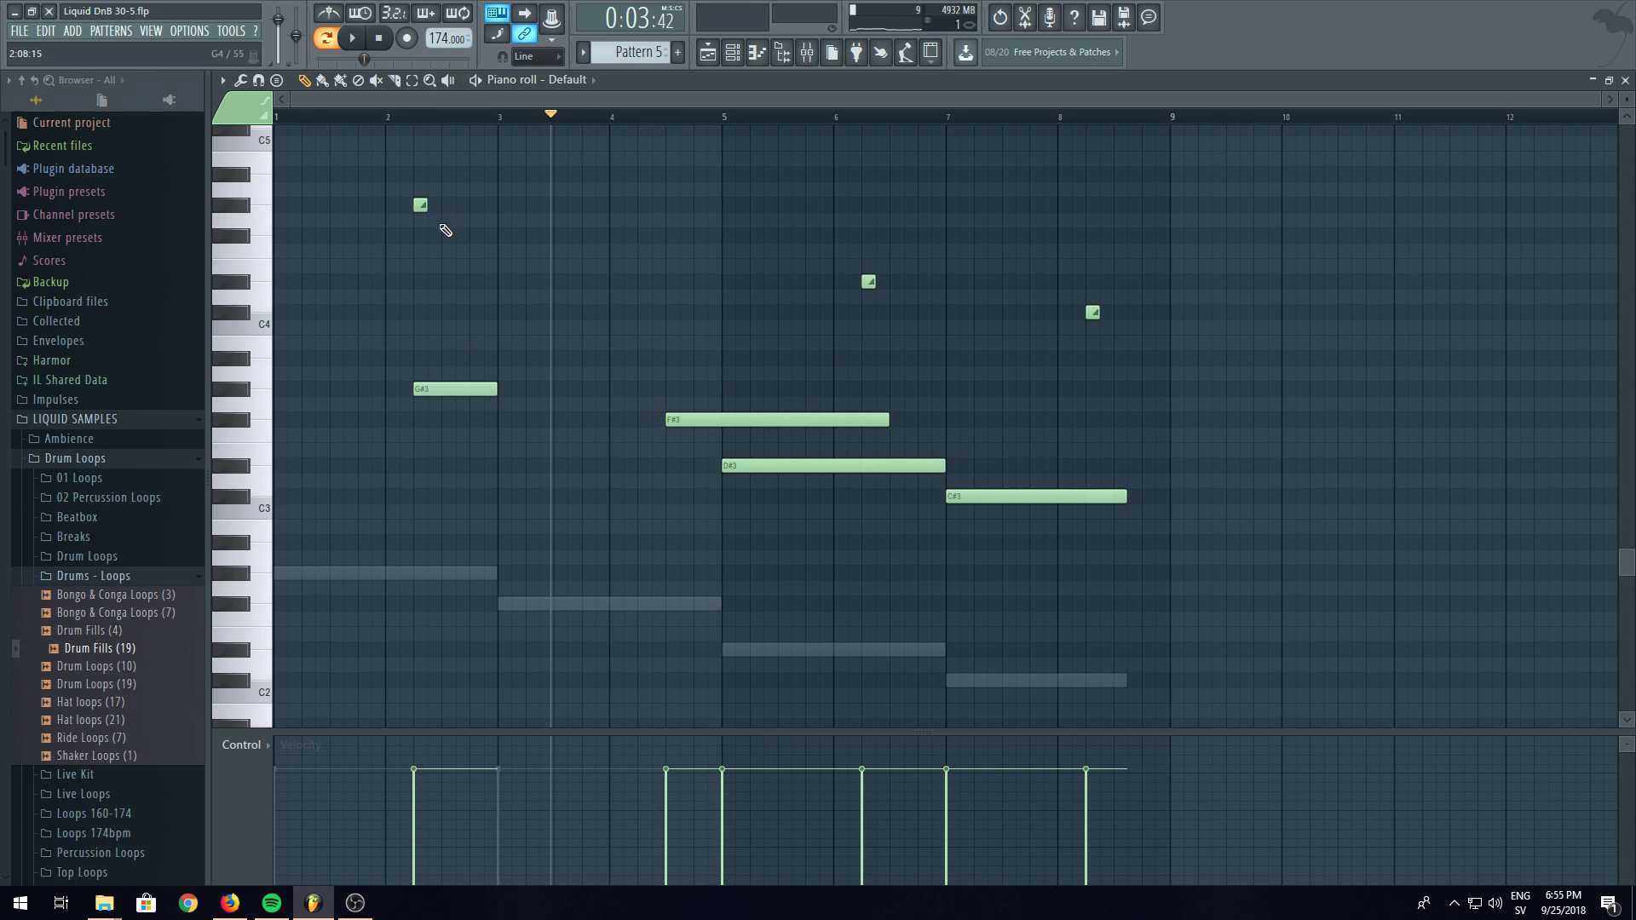
{"action": "key", "text": "space"}
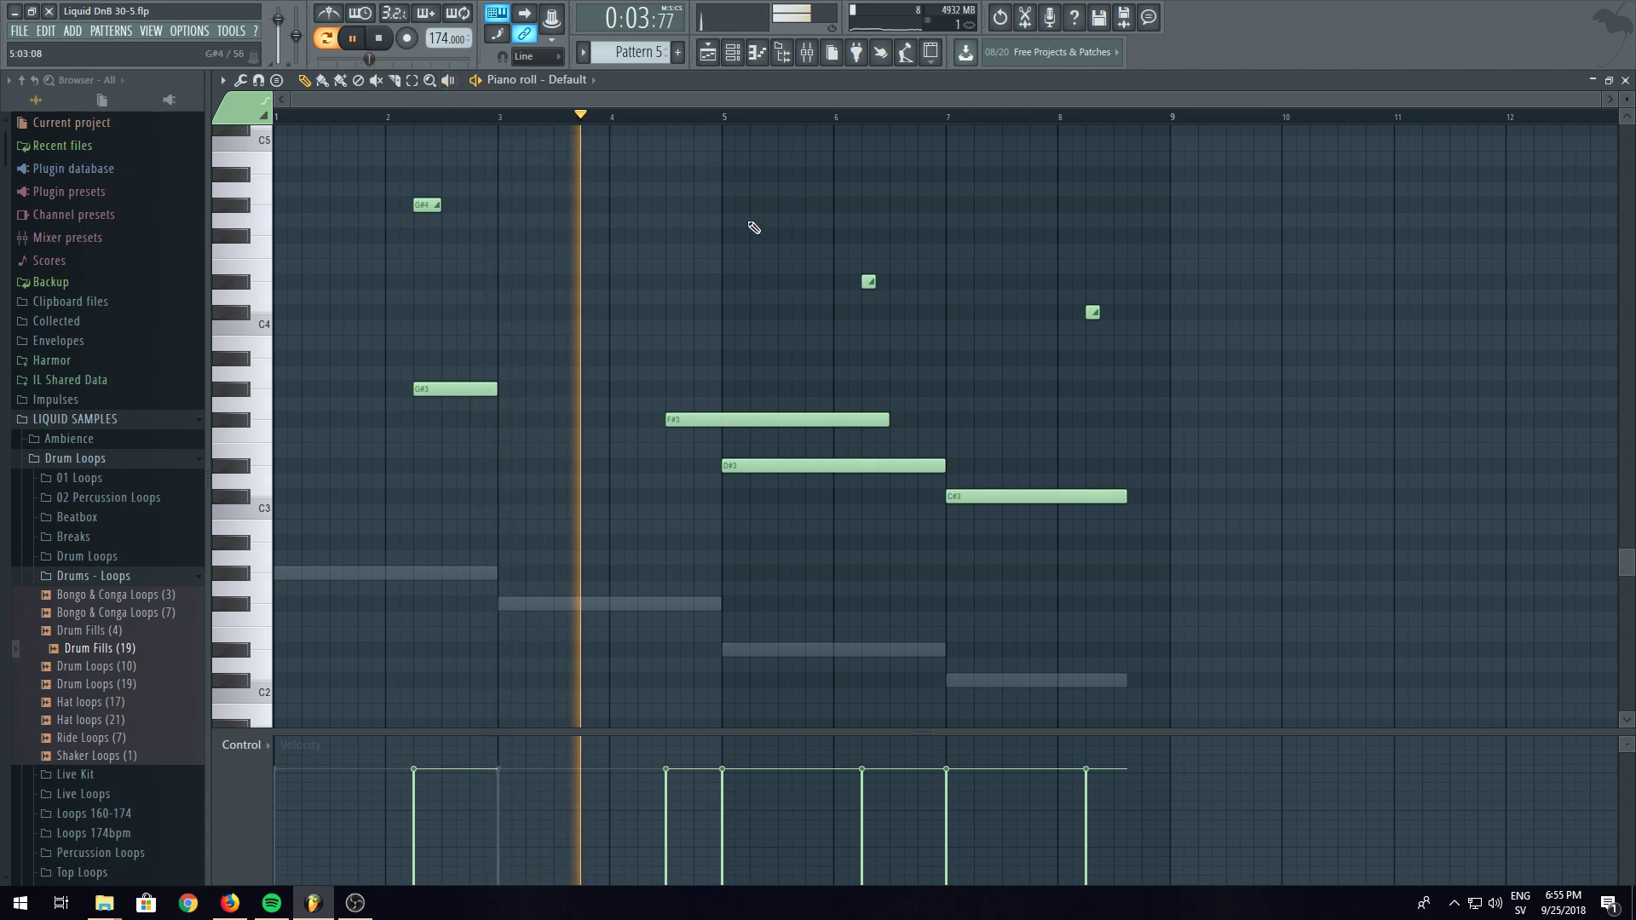
- Delete the F#3 bass note, and shift the D#3 and C#3 notes beneath their short high notes, ending at bars 7 and 9
{"action": "right_click", "coordinate": [743, 419]}
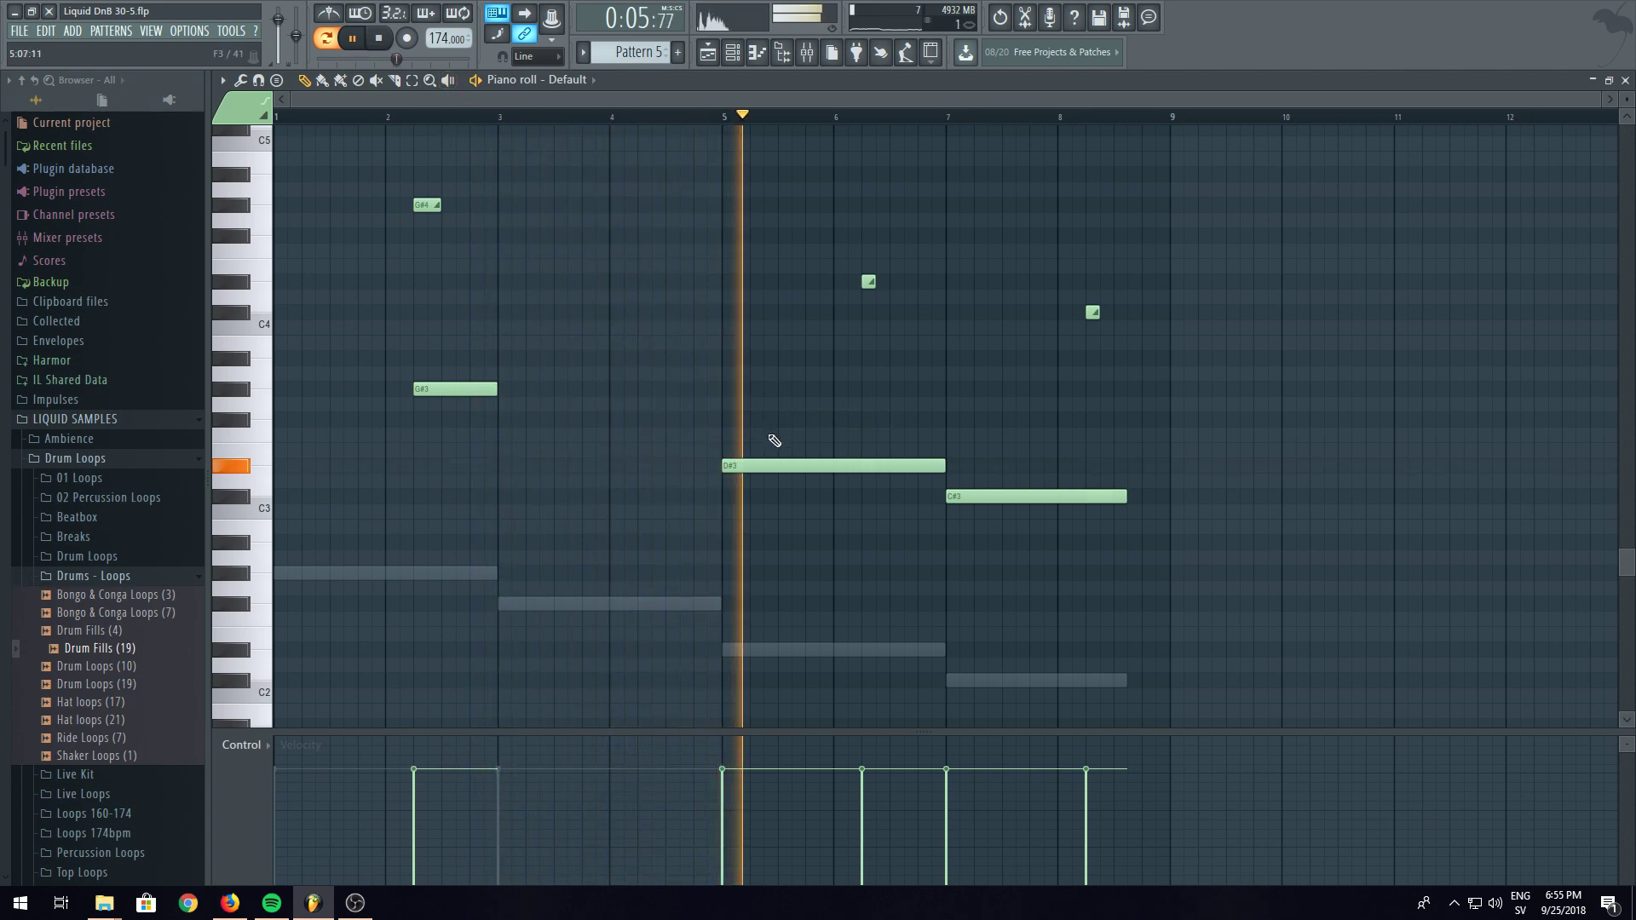
{"action": "left_click_drag", "start_coordinate": [788, 467], "coordinate": [927, 469]}
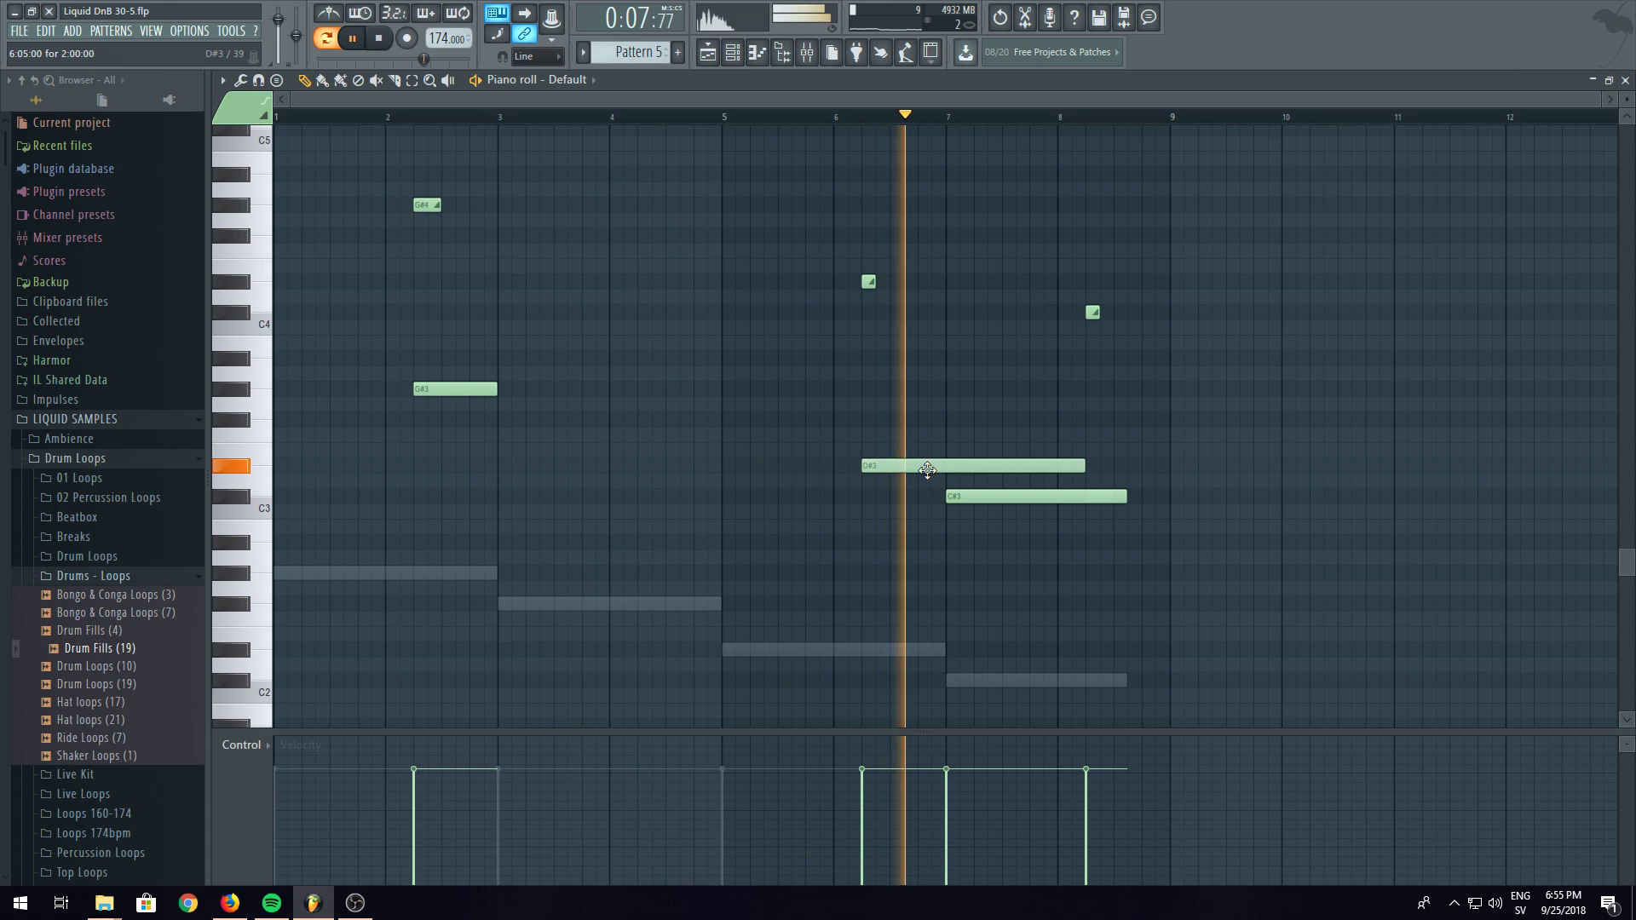
{"action": "left_click_drag", "start_coordinate": [1084, 465], "coordinate": [946, 465]}
{"action": "left_click_drag", "start_coordinate": [1055, 503], "coordinate": [1169, 497]}
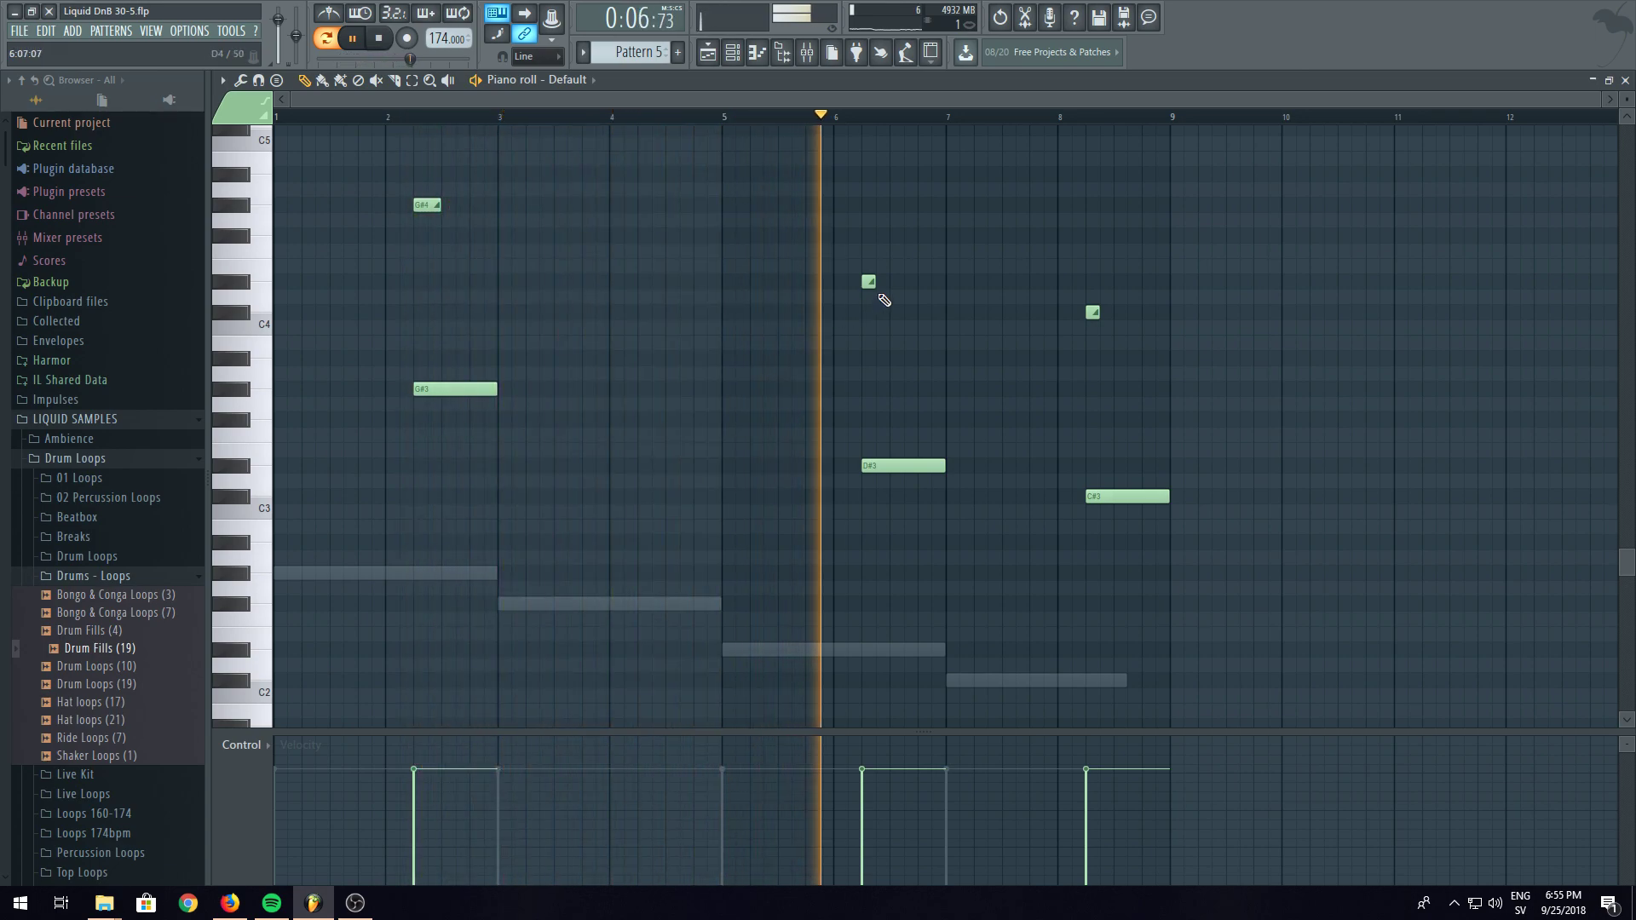
- Transpose all 3x Osc notes of Pattern 5 up one octave and play the pattern from the start
{"action": "scroll", "coordinate": [968, 548], "scroll_direction": "down", "scroll_amount": 4}
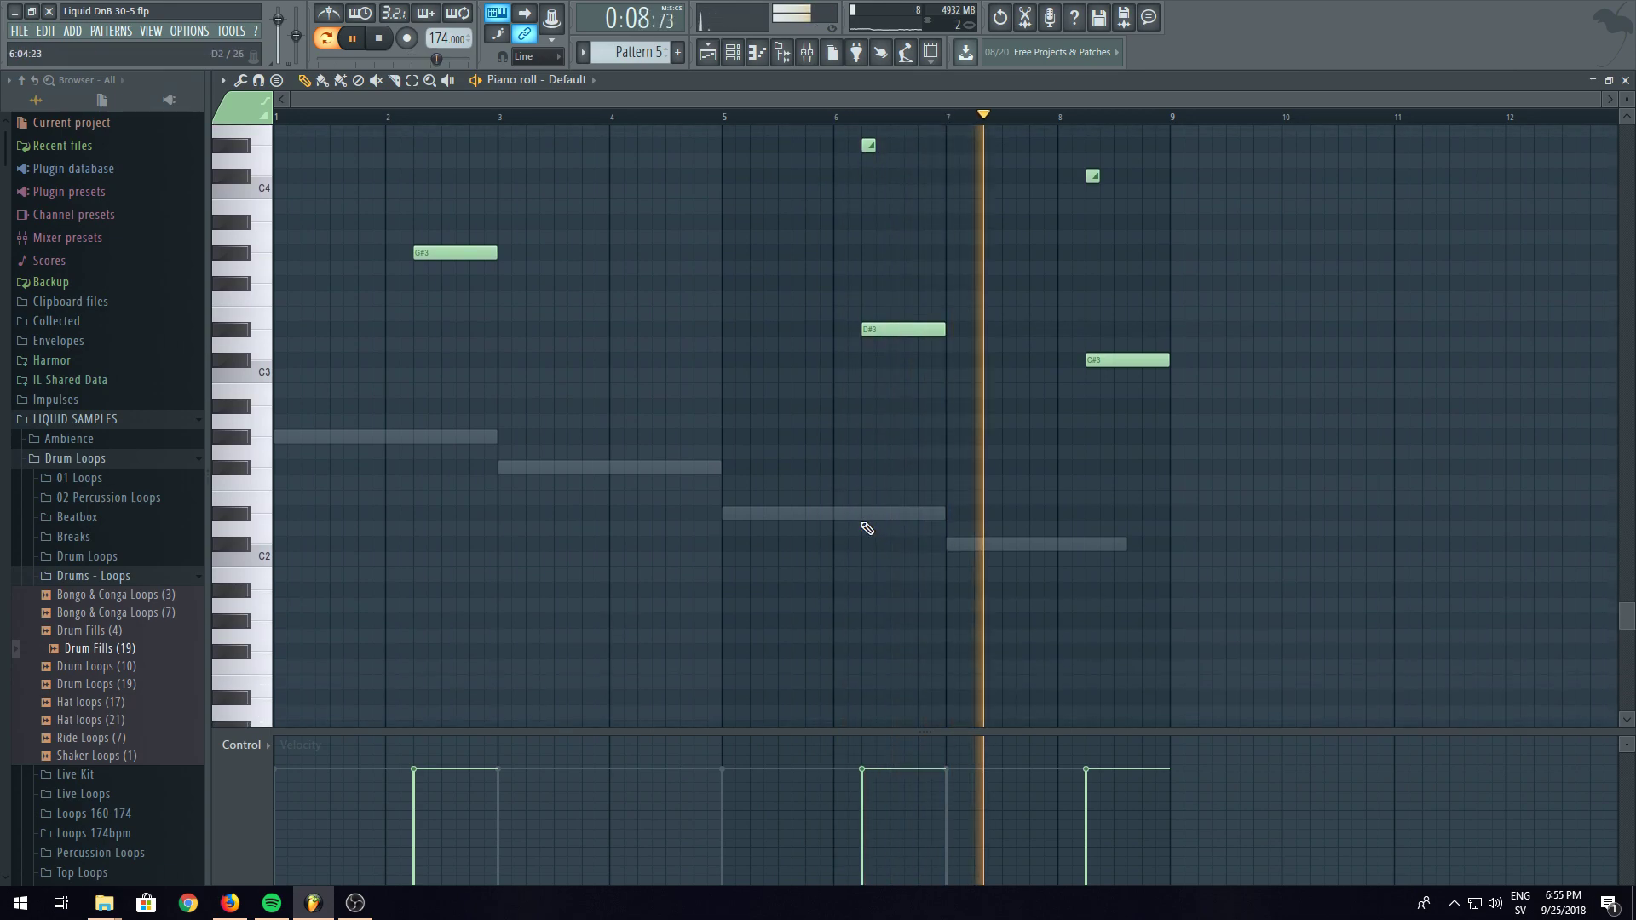
{"action": "double_click", "coordinate": [864, 518]}
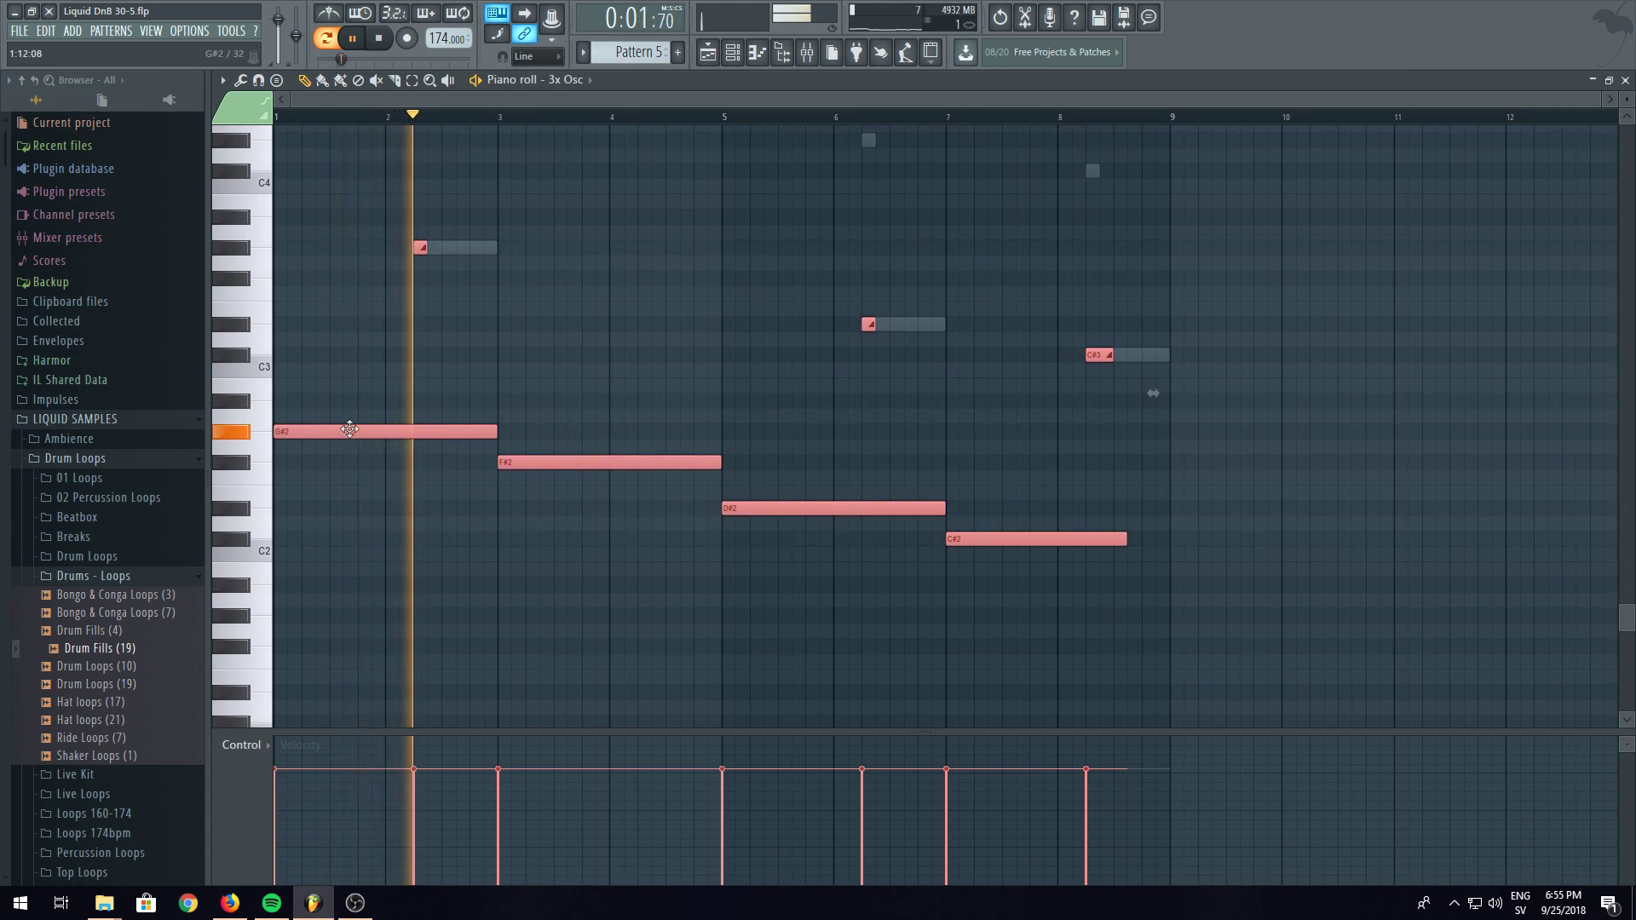
{"action": "key", "text": "ctrl+Up"}
{"action": "scroll", "coordinate": [409, 398], "scroll_direction": "up", "scroll_amount": 6}
{"action": "left_click", "coordinate": [380, 40]}
{"action": "key", "text": "space"}
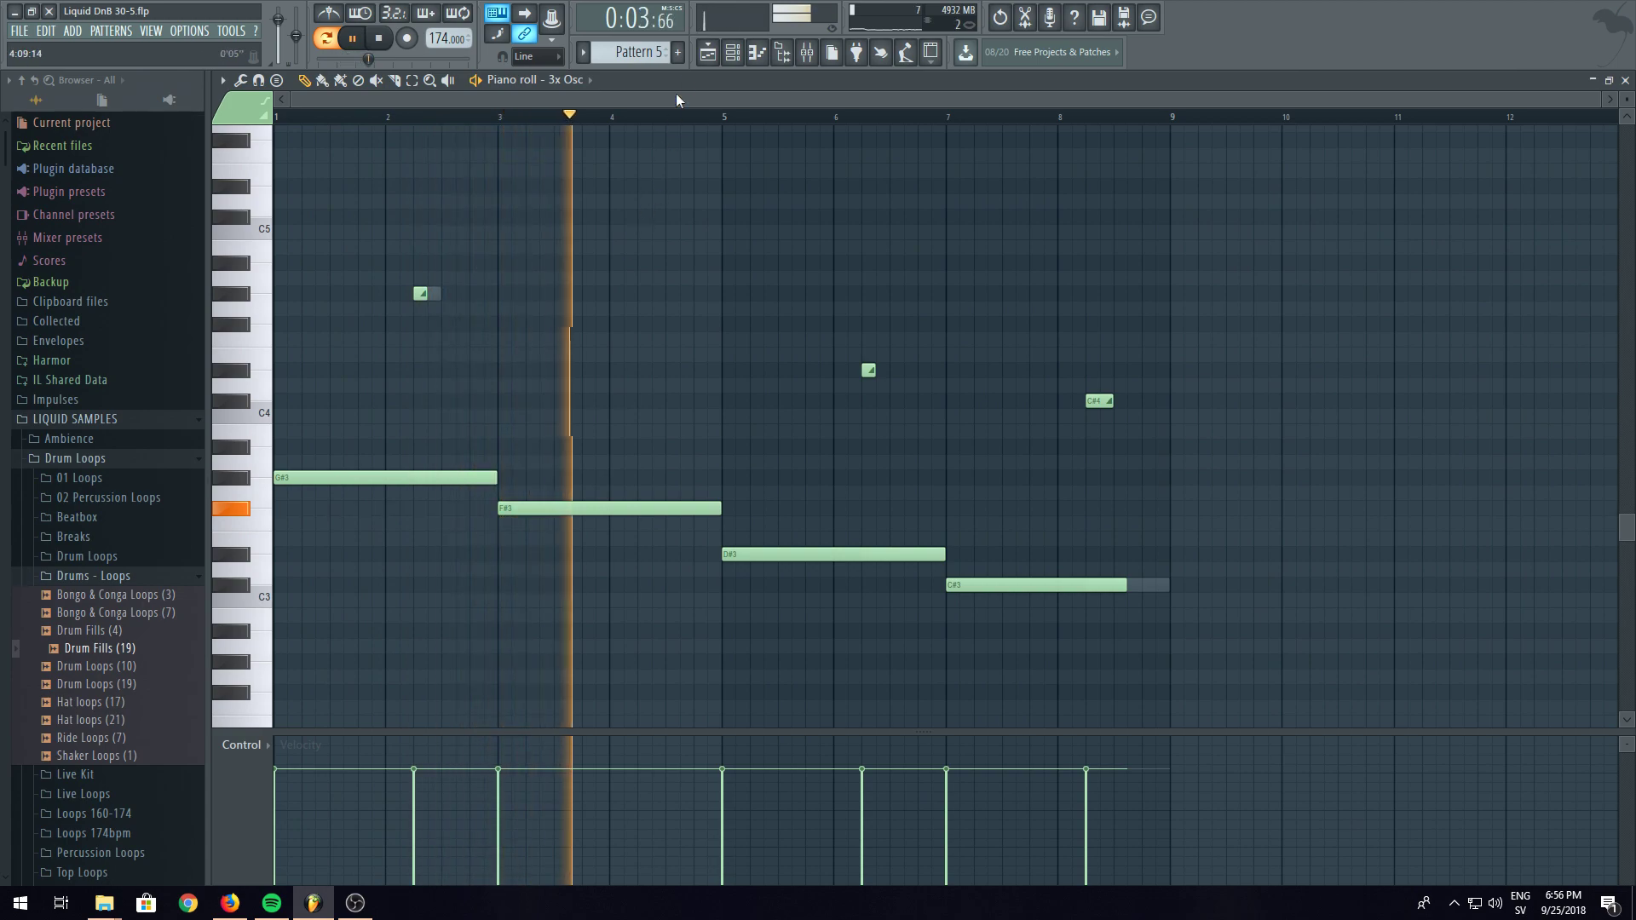
- Examine the 3x Osc synth settings and the levels of its mixer track
{"action": "key", "text": "F6"}
{"action": "left_click", "coordinate": [658, 292]}
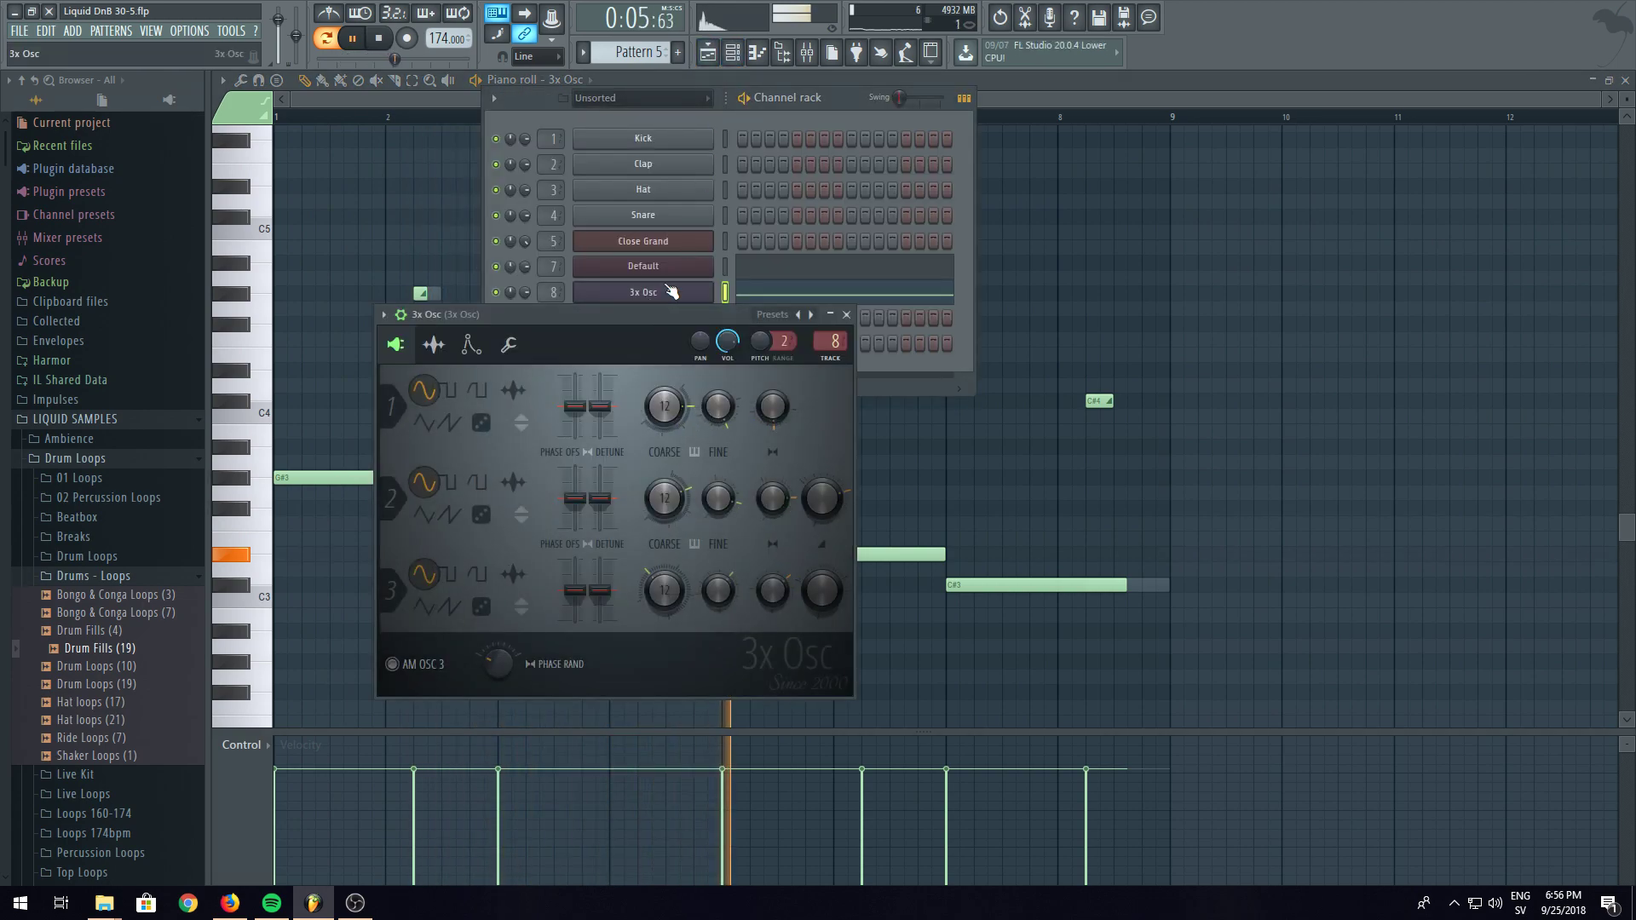
{"action": "key", "text": "F9"}
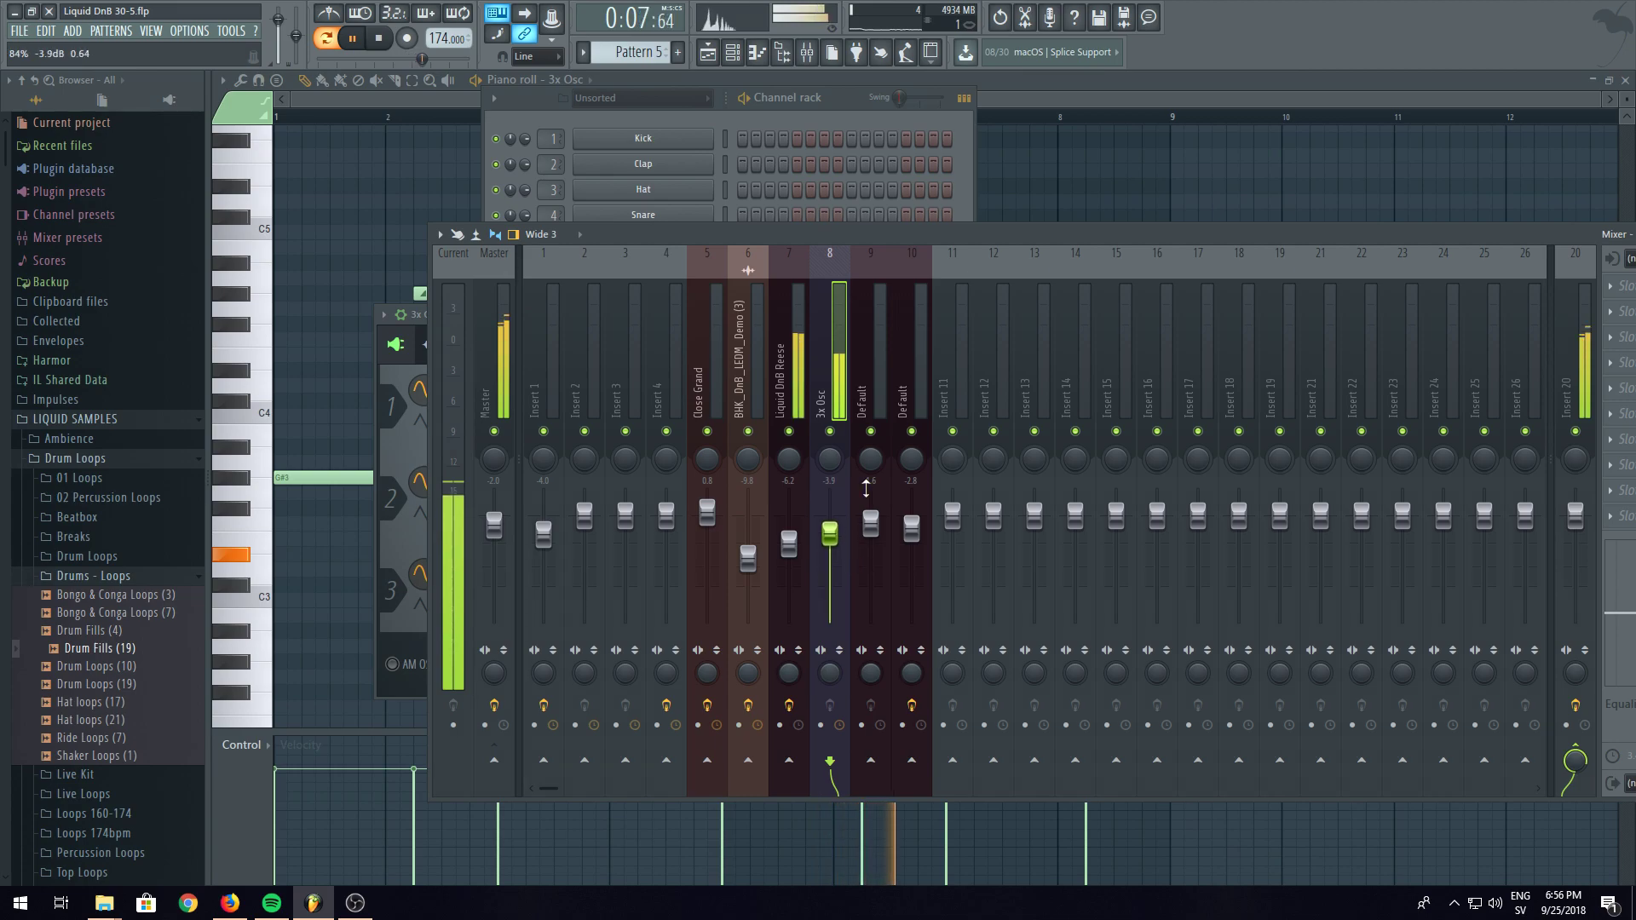
{"action": "left_click_drag", "start_coordinate": [949, 232], "coordinate": [753, 228]}
{"action": "left_click", "coordinate": [988, 86]}
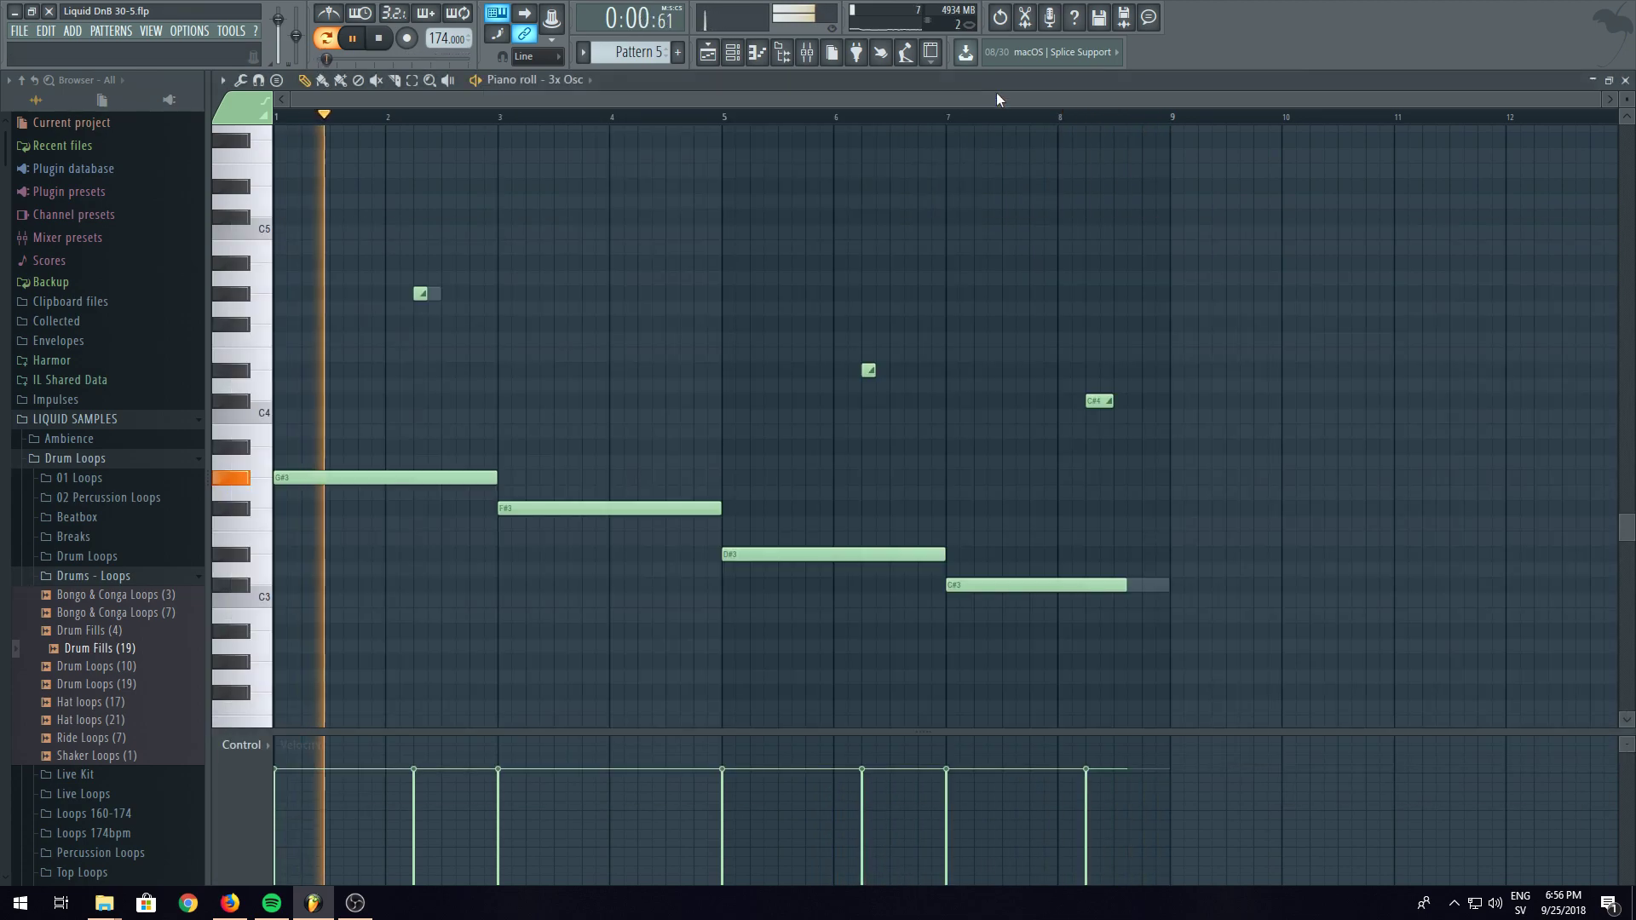
- Delete the short C#4 note in bar 8 of the 3x Osc part and return to the Default bass notes
{"action": "right_click", "coordinate": [1101, 400]}
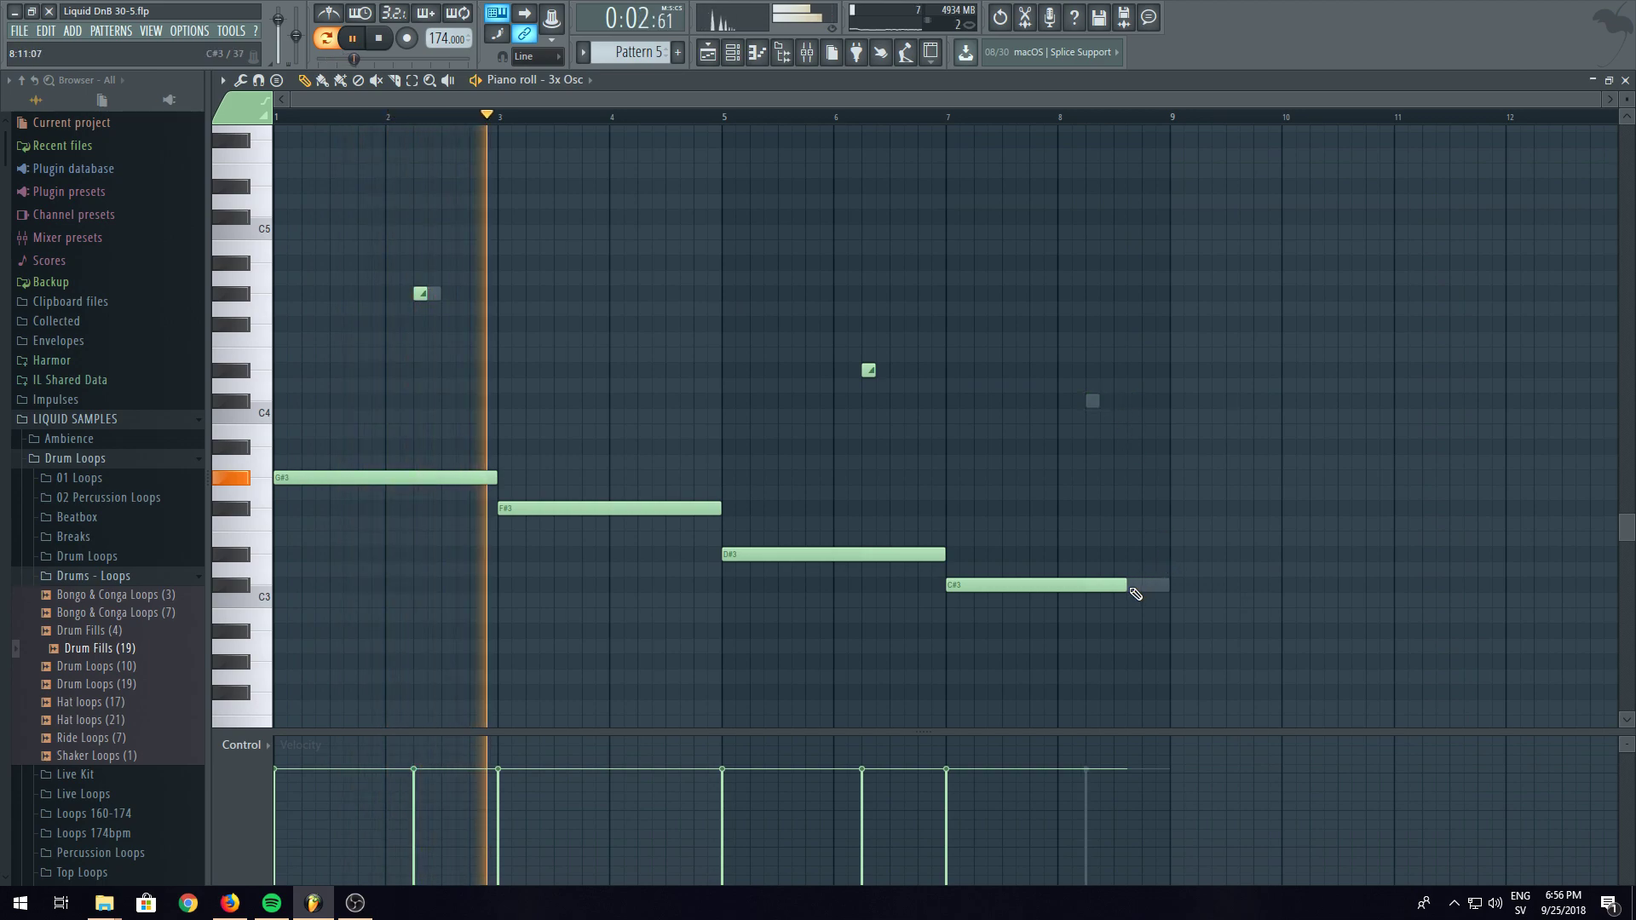
{"action": "double_click", "coordinate": [1093, 402]}
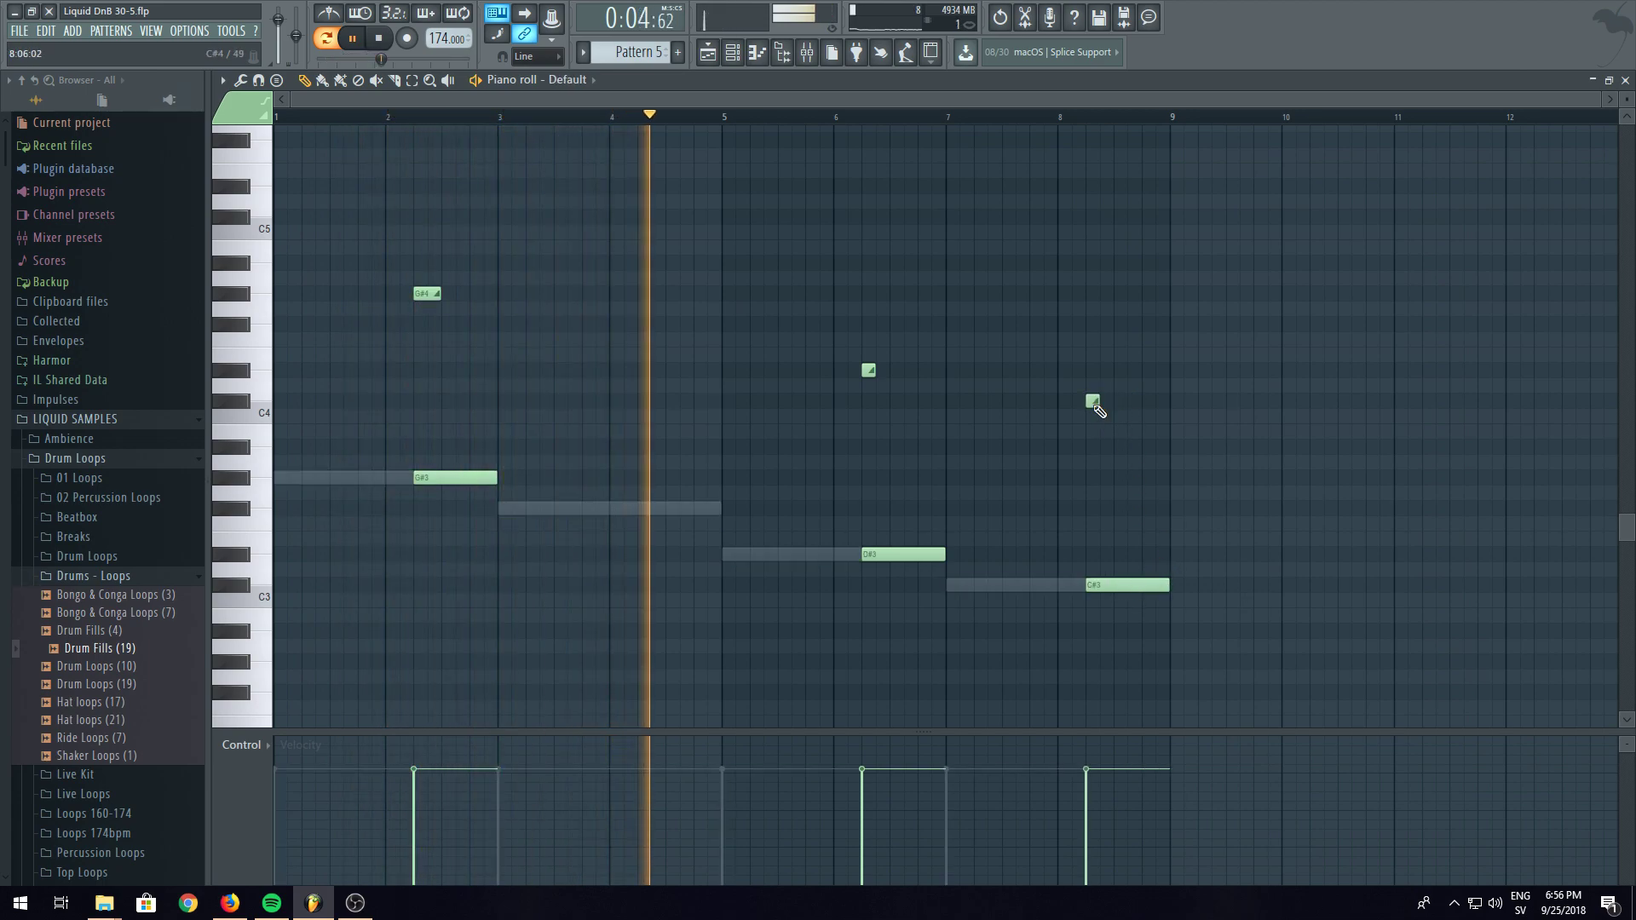
- Reshape the Default bass synth's Global EQ by deleting the third curve point and levelling the curve after its initial rise
{"action": "left_click", "coordinate": [708, 52]}
{"action": "left_click", "coordinate": [732, 52]}
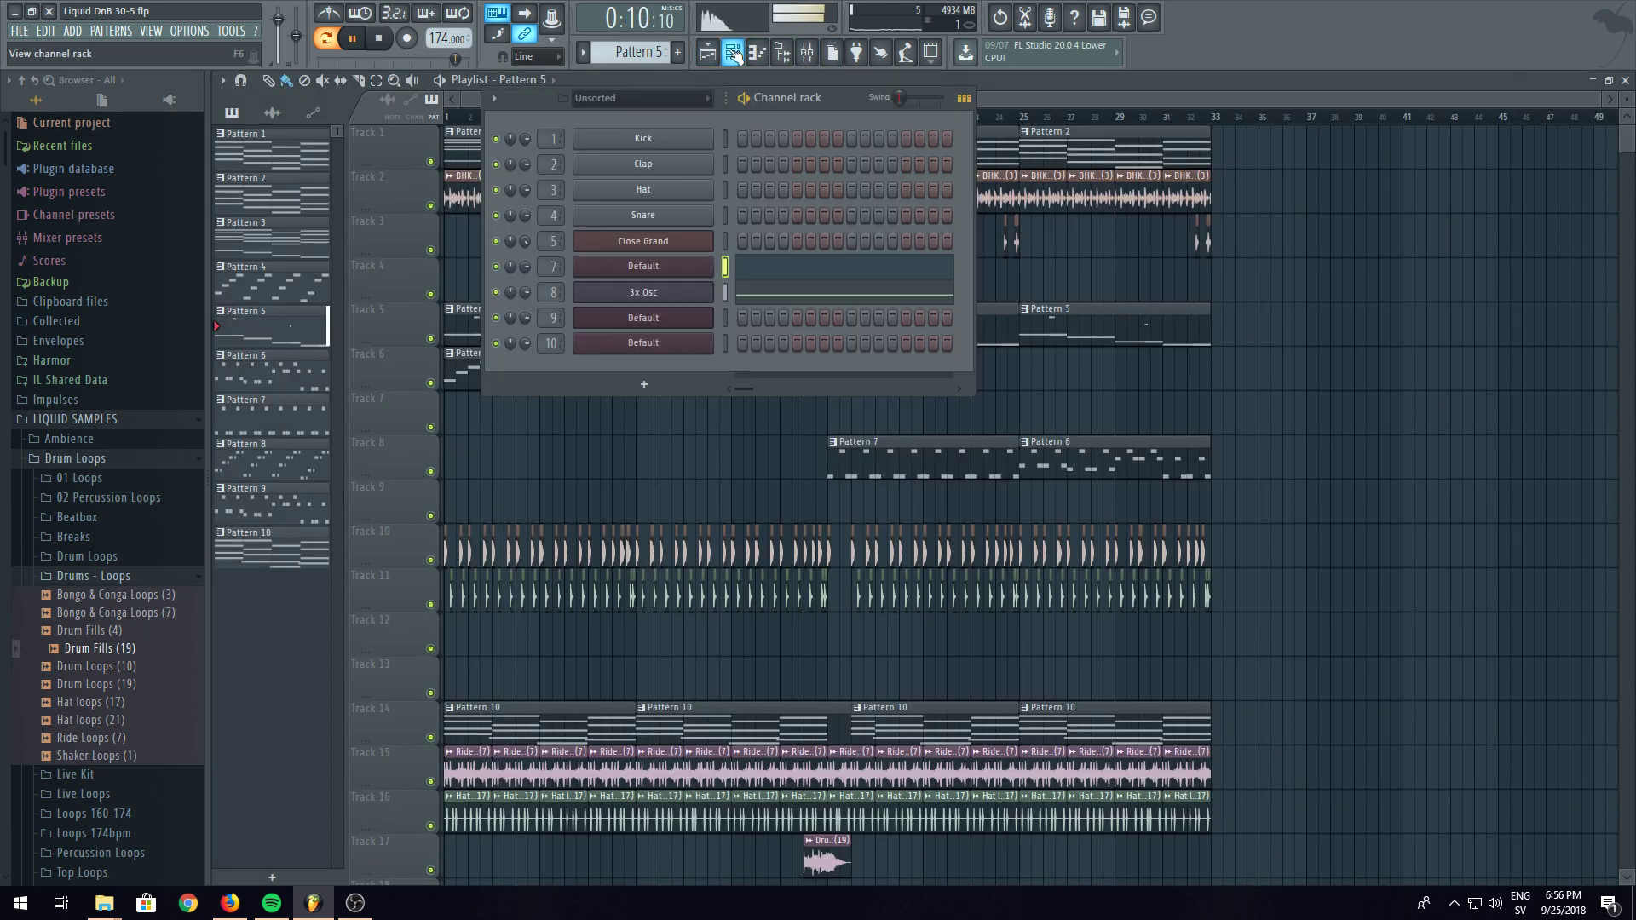
{"action": "left_click", "coordinate": [697, 275]}
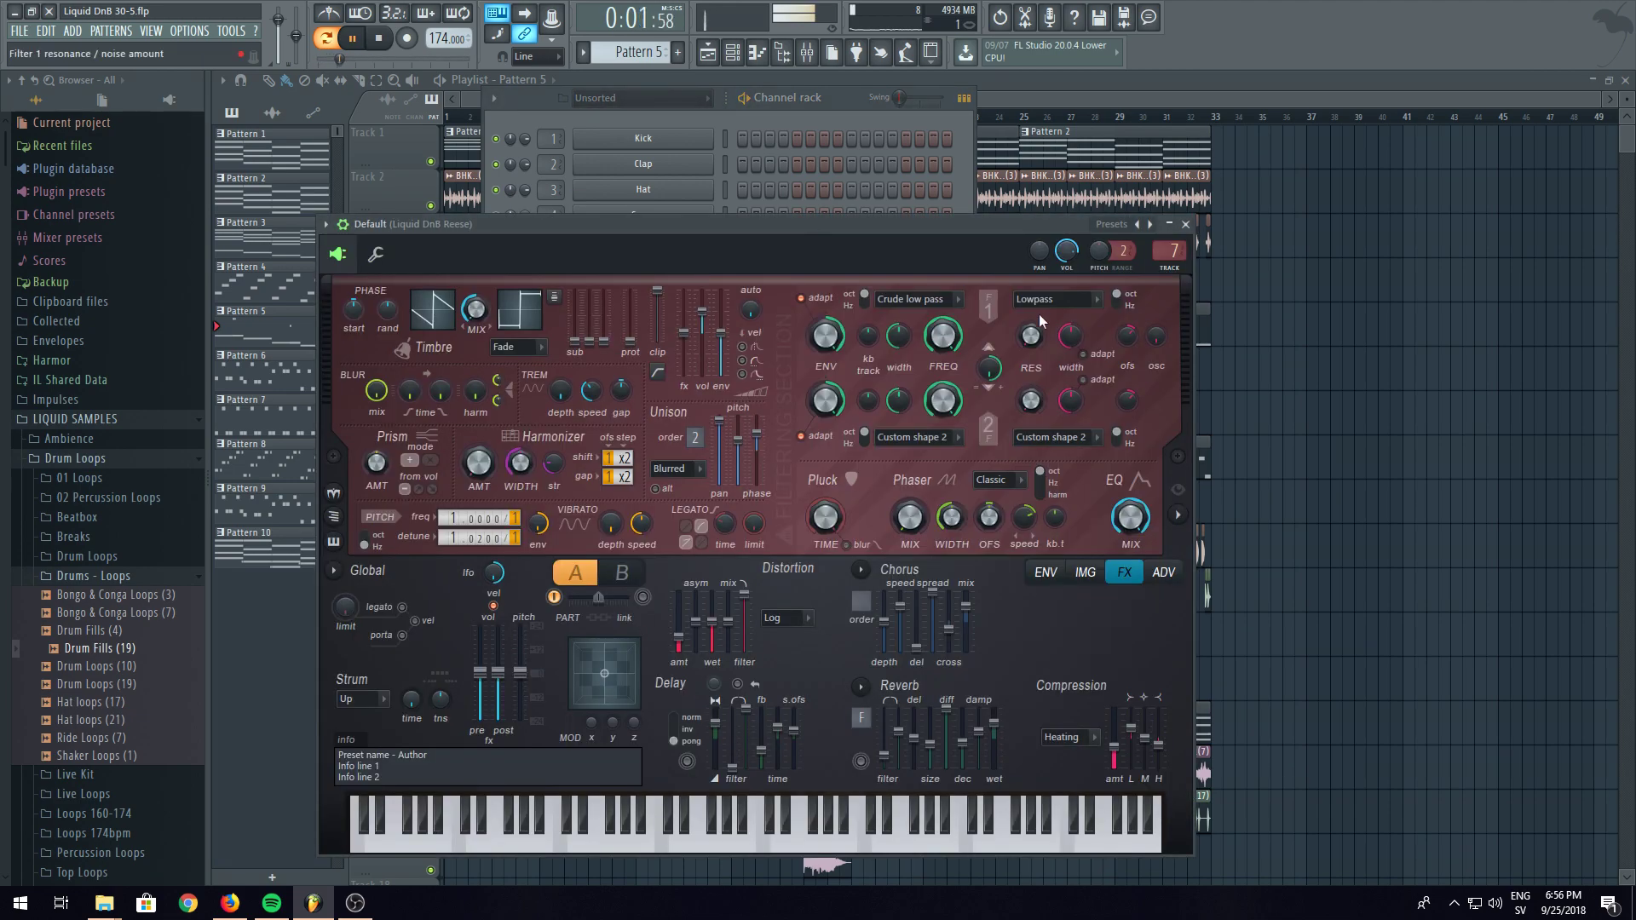
{"action": "left_click", "coordinate": [1133, 527]}
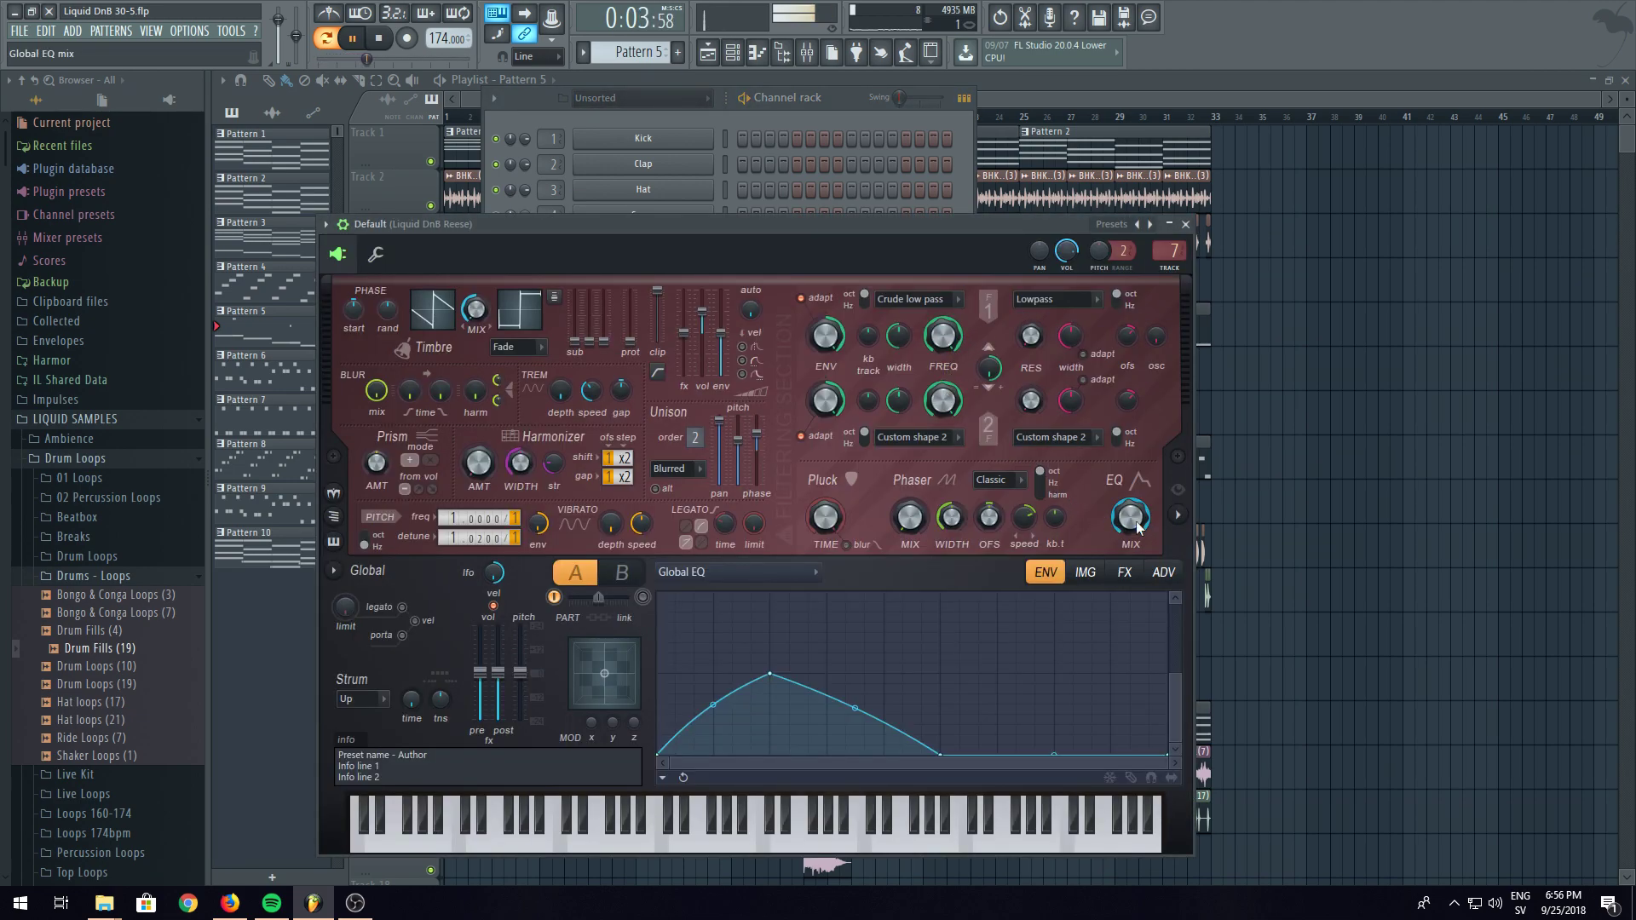
{"action": "right_click", "coordinate": [941, 755]}
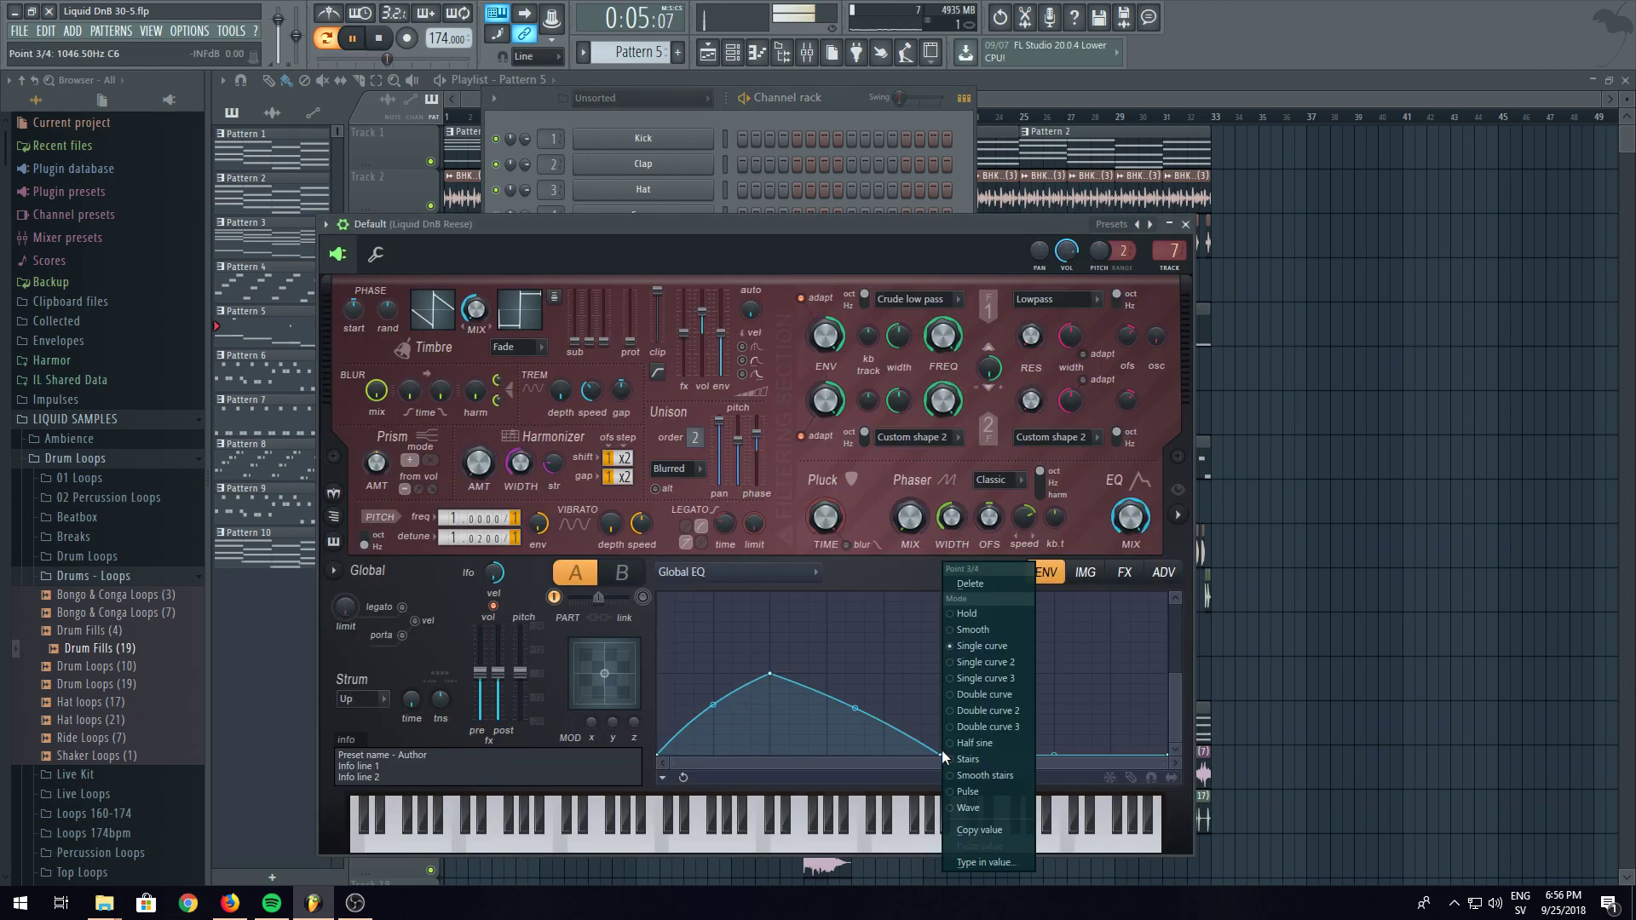
{"action": "left_click", "coordinate": [994, 580]}
{"action": "left_click_drag", "start_coordinate": [969, 714], "coordinate": [968, 680]}
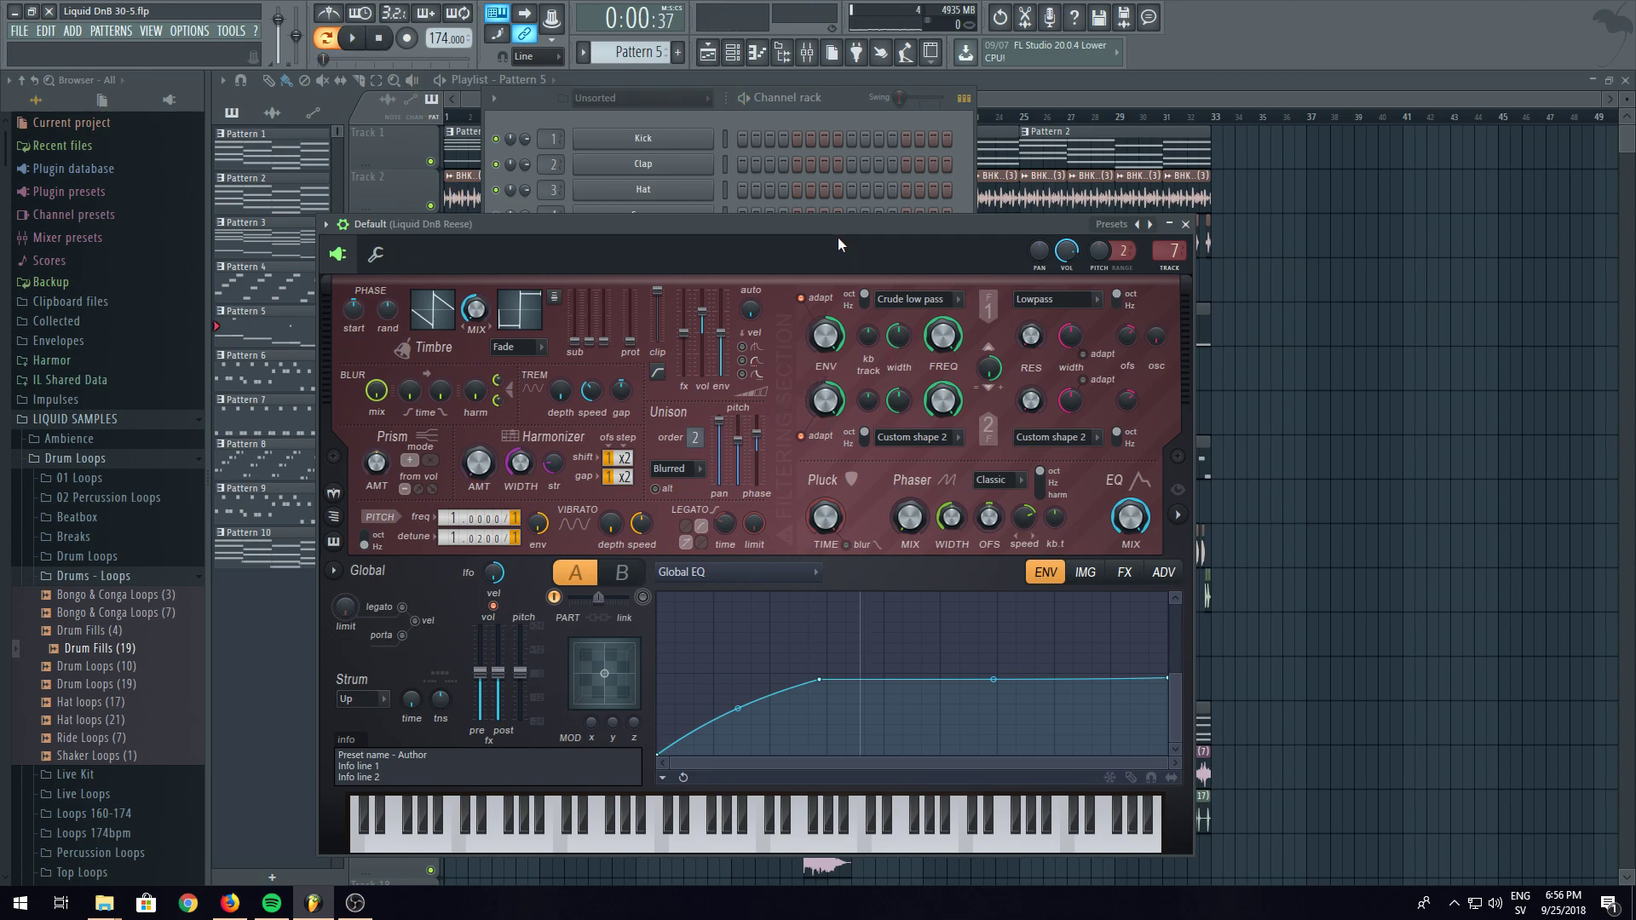
- Examine the 30Hz + 18kHz cut EQ curve on the Liquid DnB Reese mixer track
{"action": "left_click", "coordinate": [807, 52]}
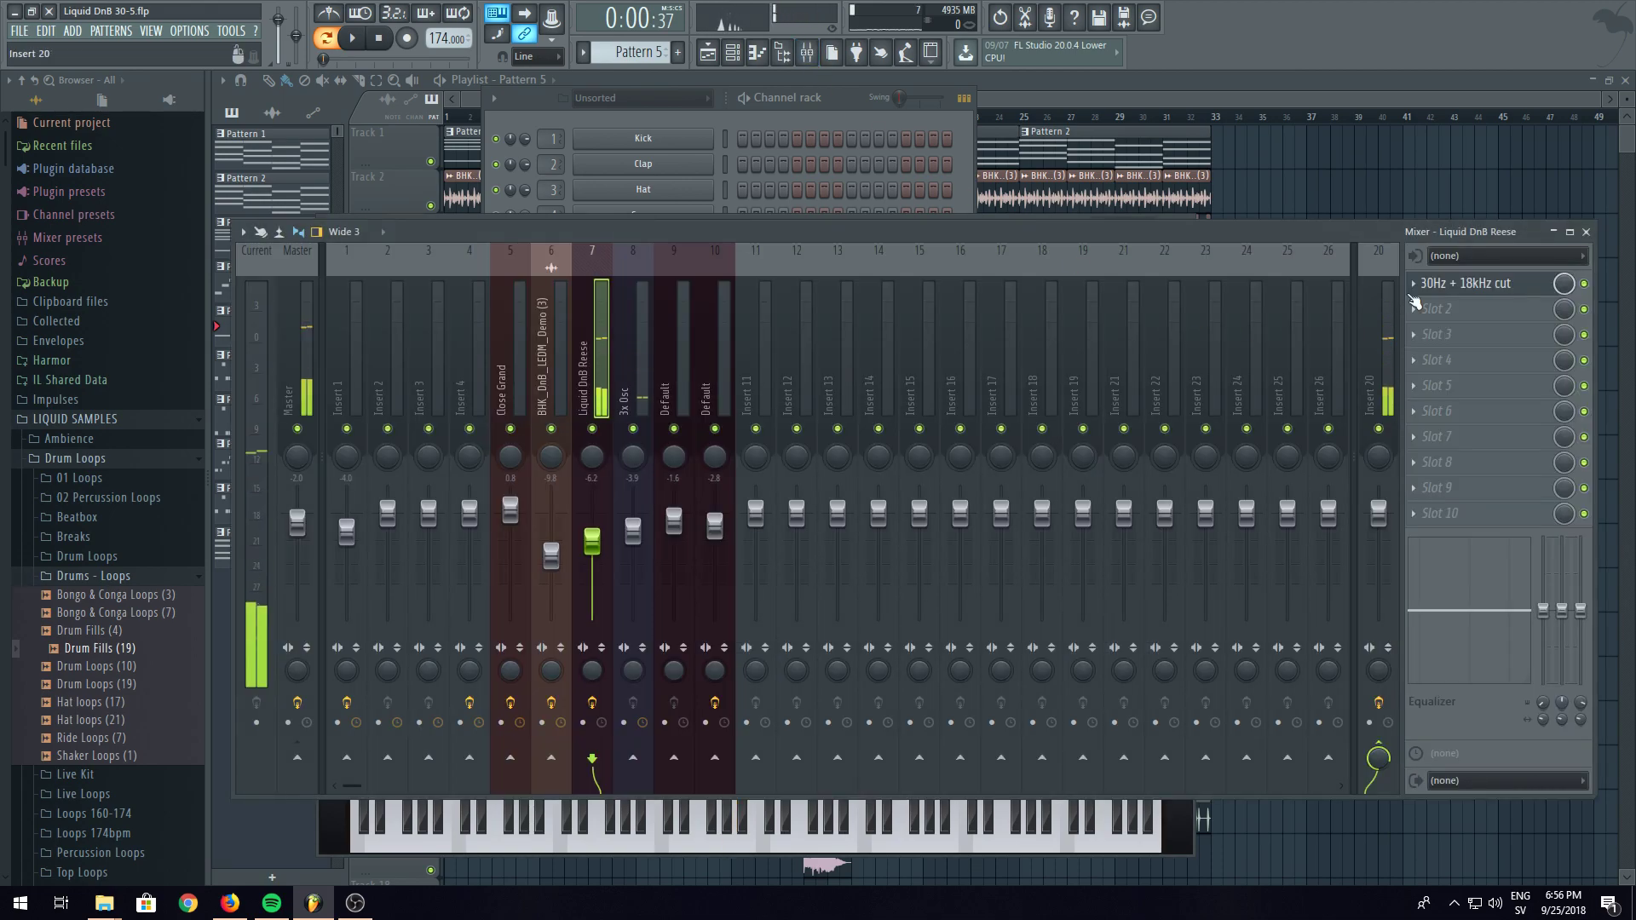
{"action": "left_click", "coordinate": [1441, 288]}
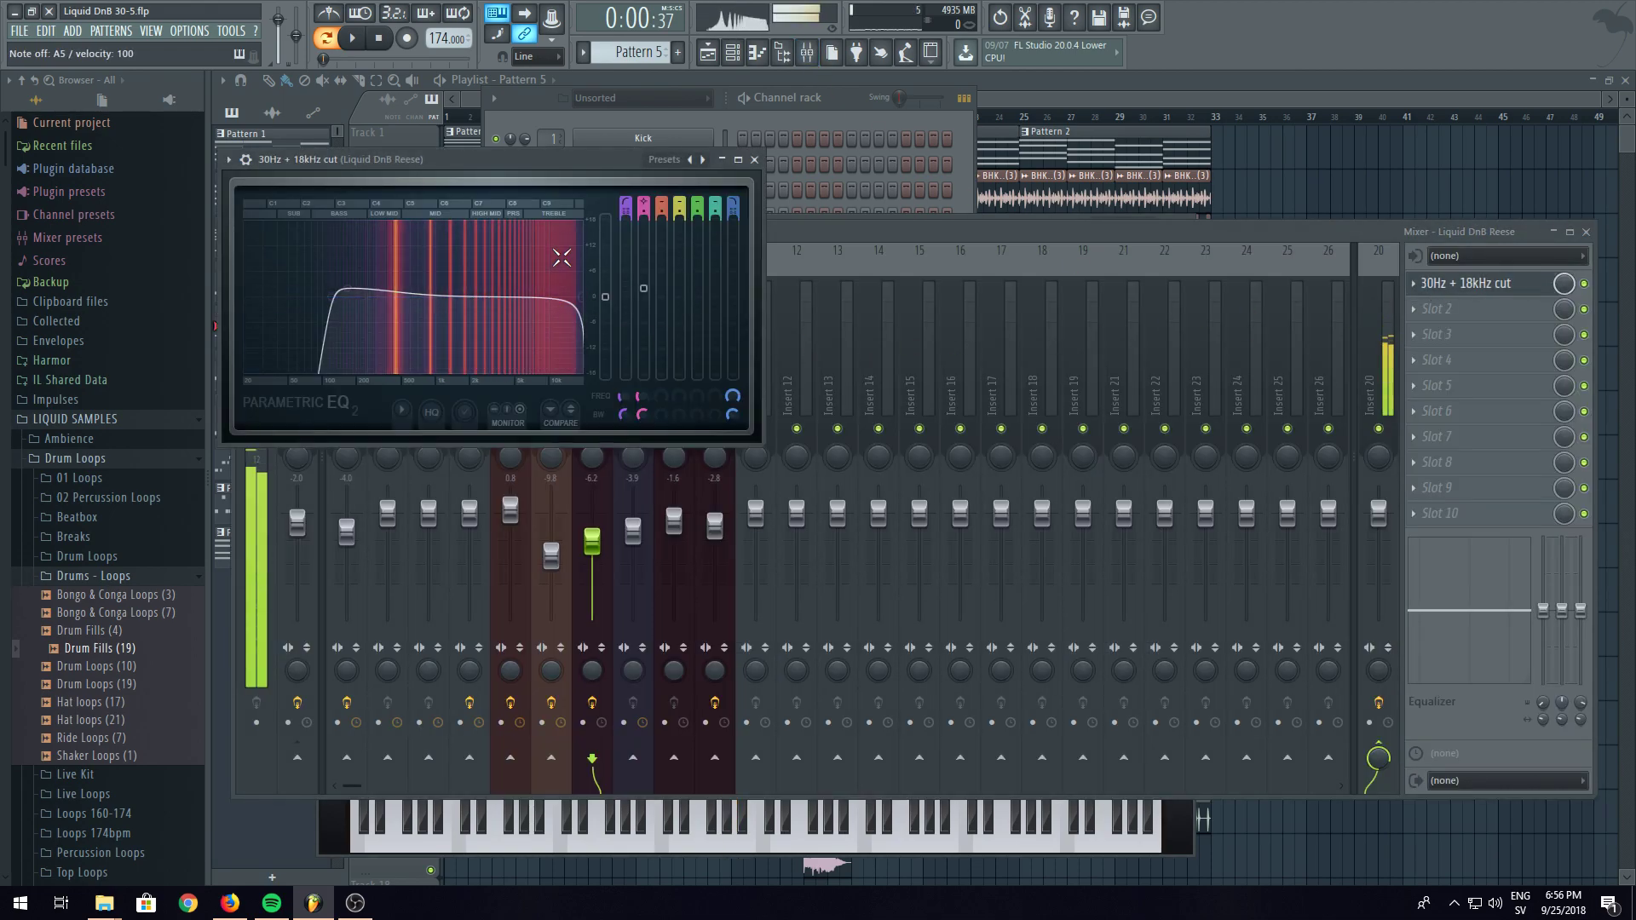
{"action": "left_click", "coordinate": [865, 119]}
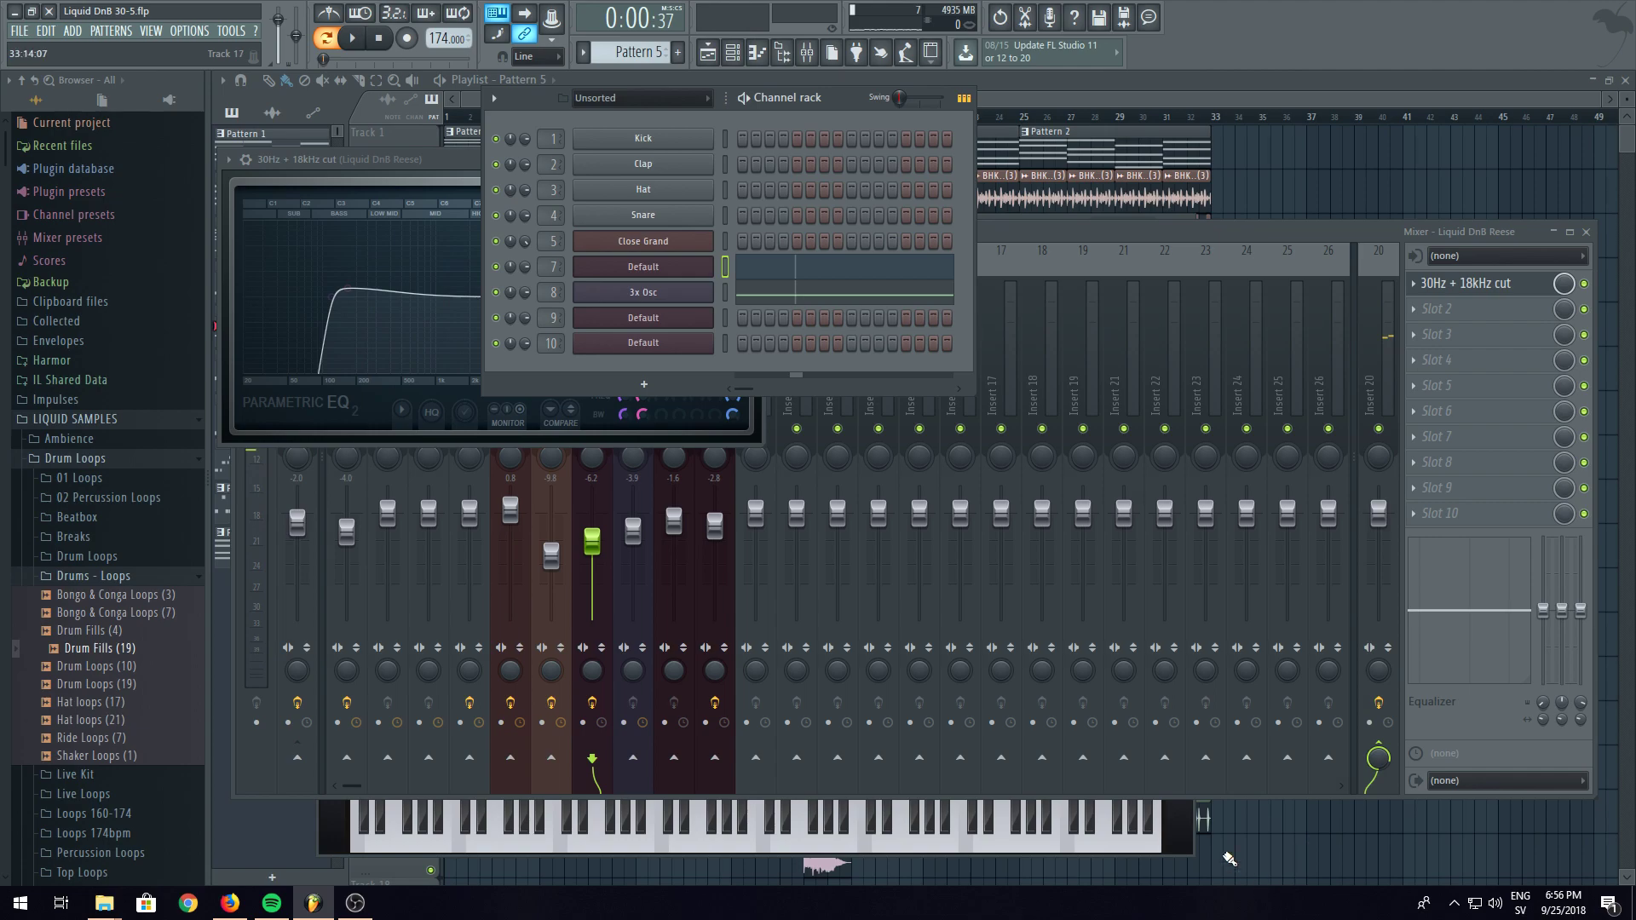
- Create an automation clip for the Default reese synth's Filter 1 frequency in the playlist
{"action": "left_click", "coordinate": [943, 342]}
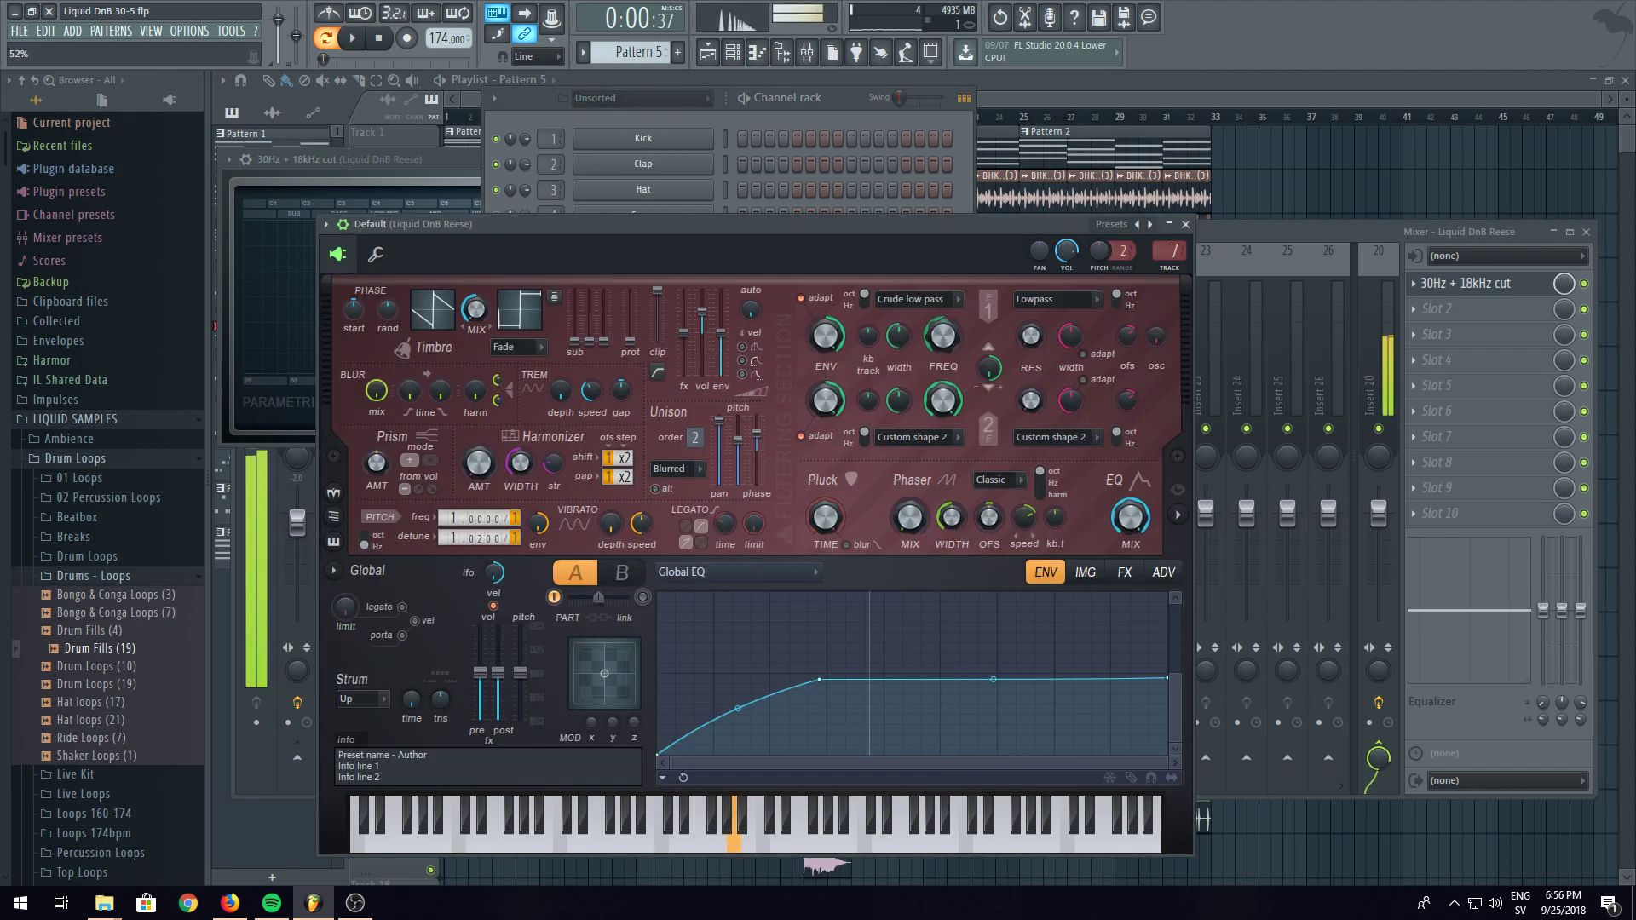
{"action": "right_click", "coordinate": [943, 335]}
{"action": "left_click", "coordinate": [980, 494]}
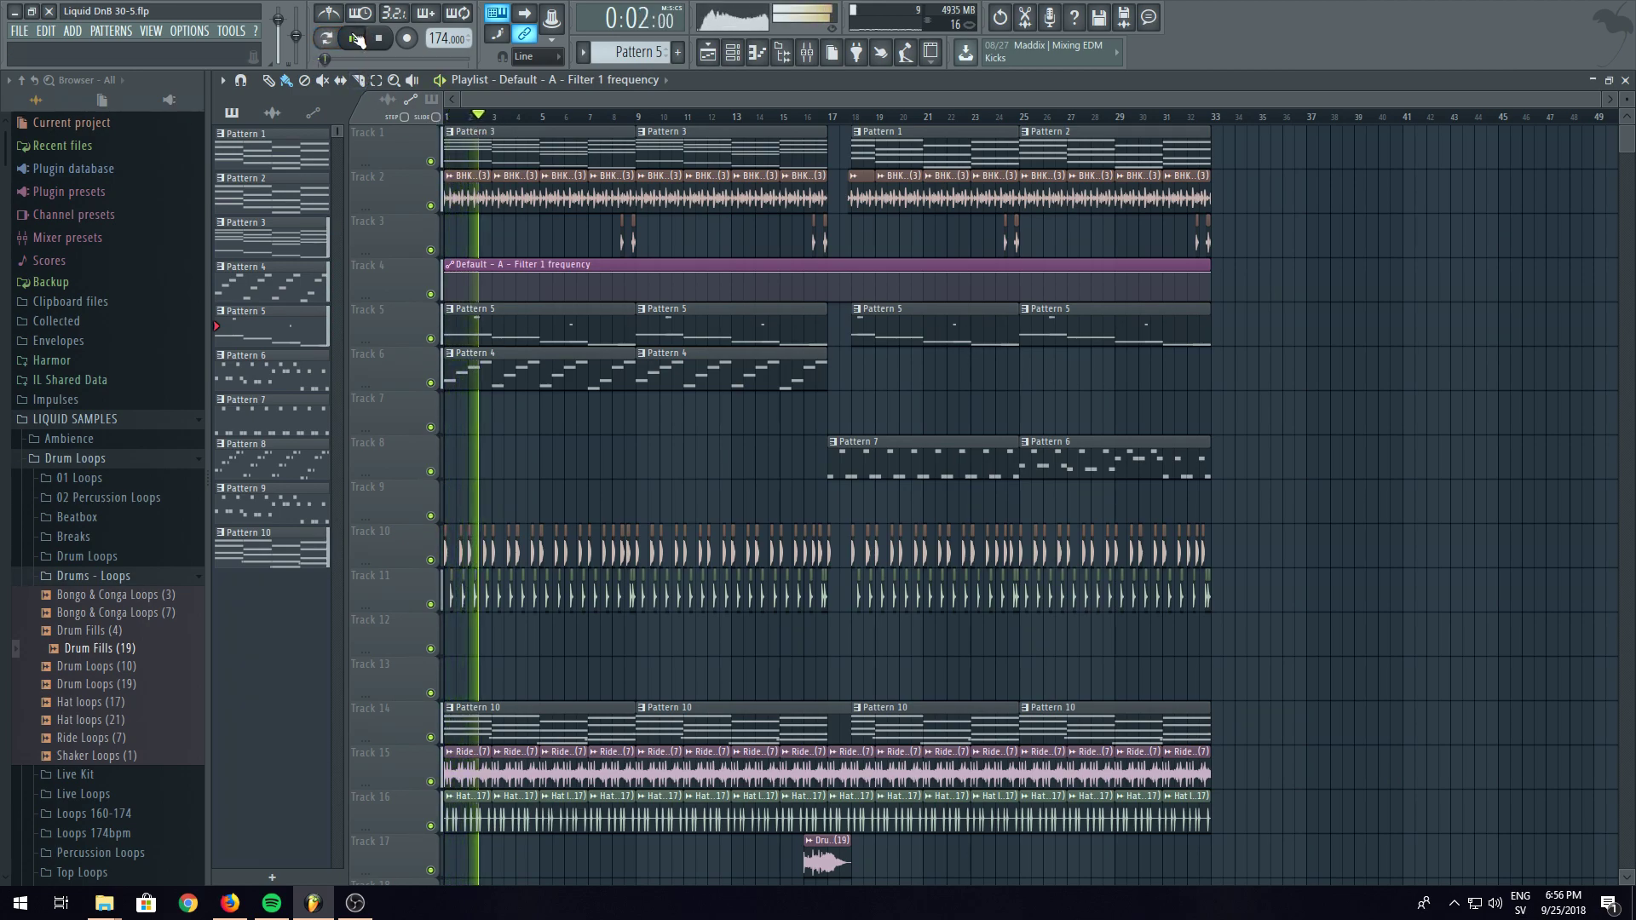
- Shorten the Filter 1 frequency clip to a rising ramp from bar 2 to bar 3 on Track 4 and play it
{"action": "left_click", "coordinate": [356, 40]}
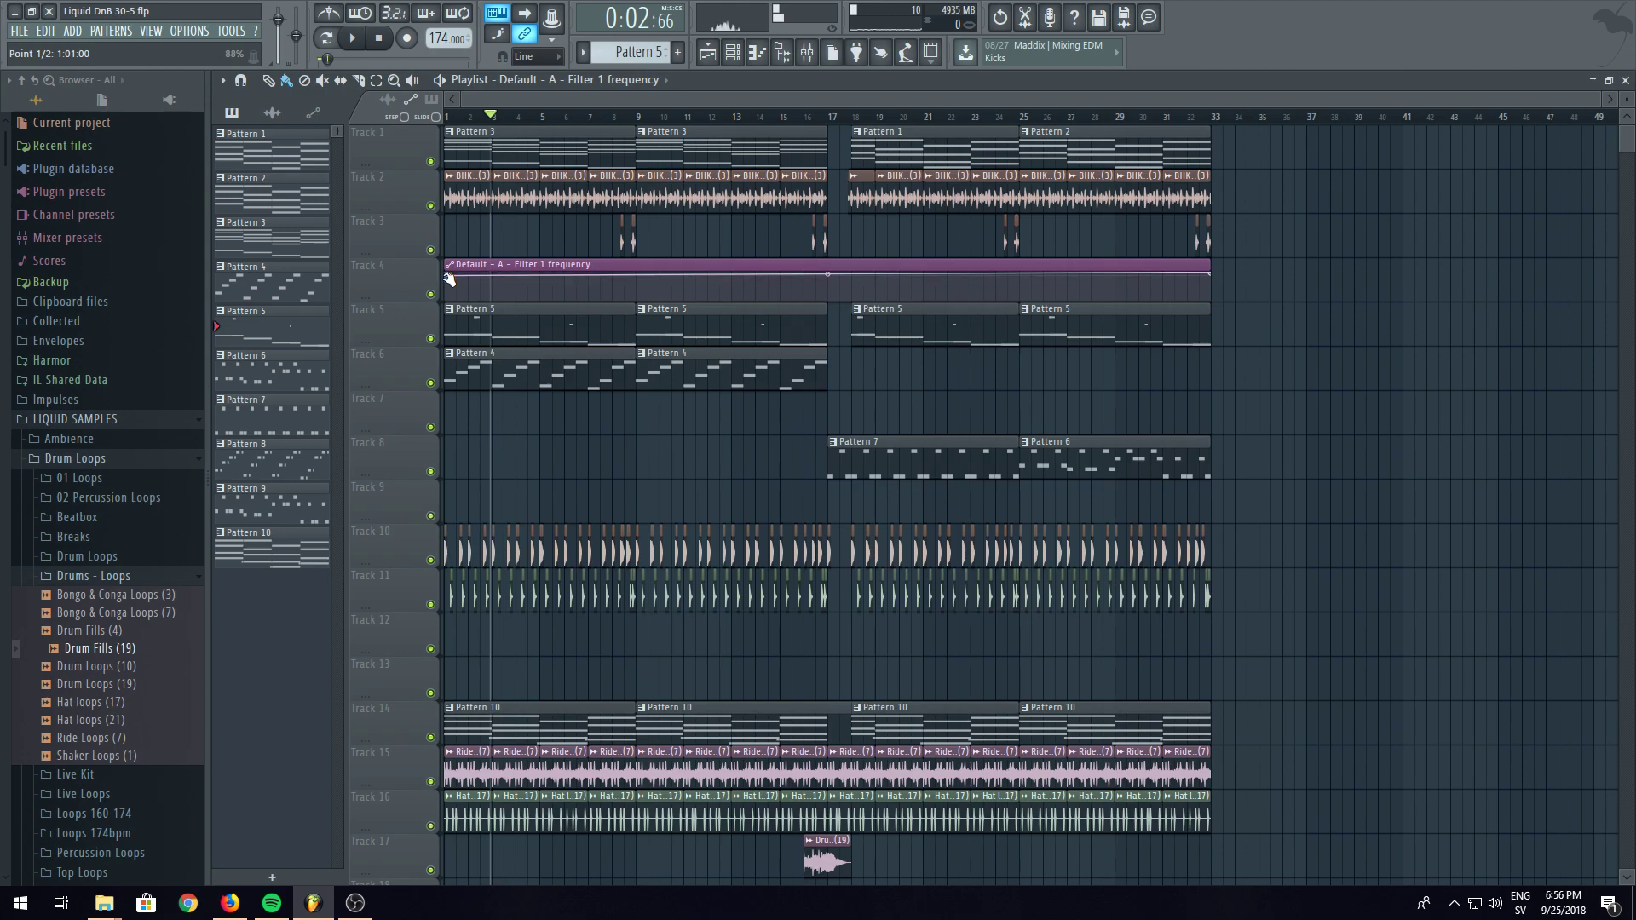
{"action": "left_click_drag", "start_coordinate": [1214, 277], "coordinate": [622, 257]}
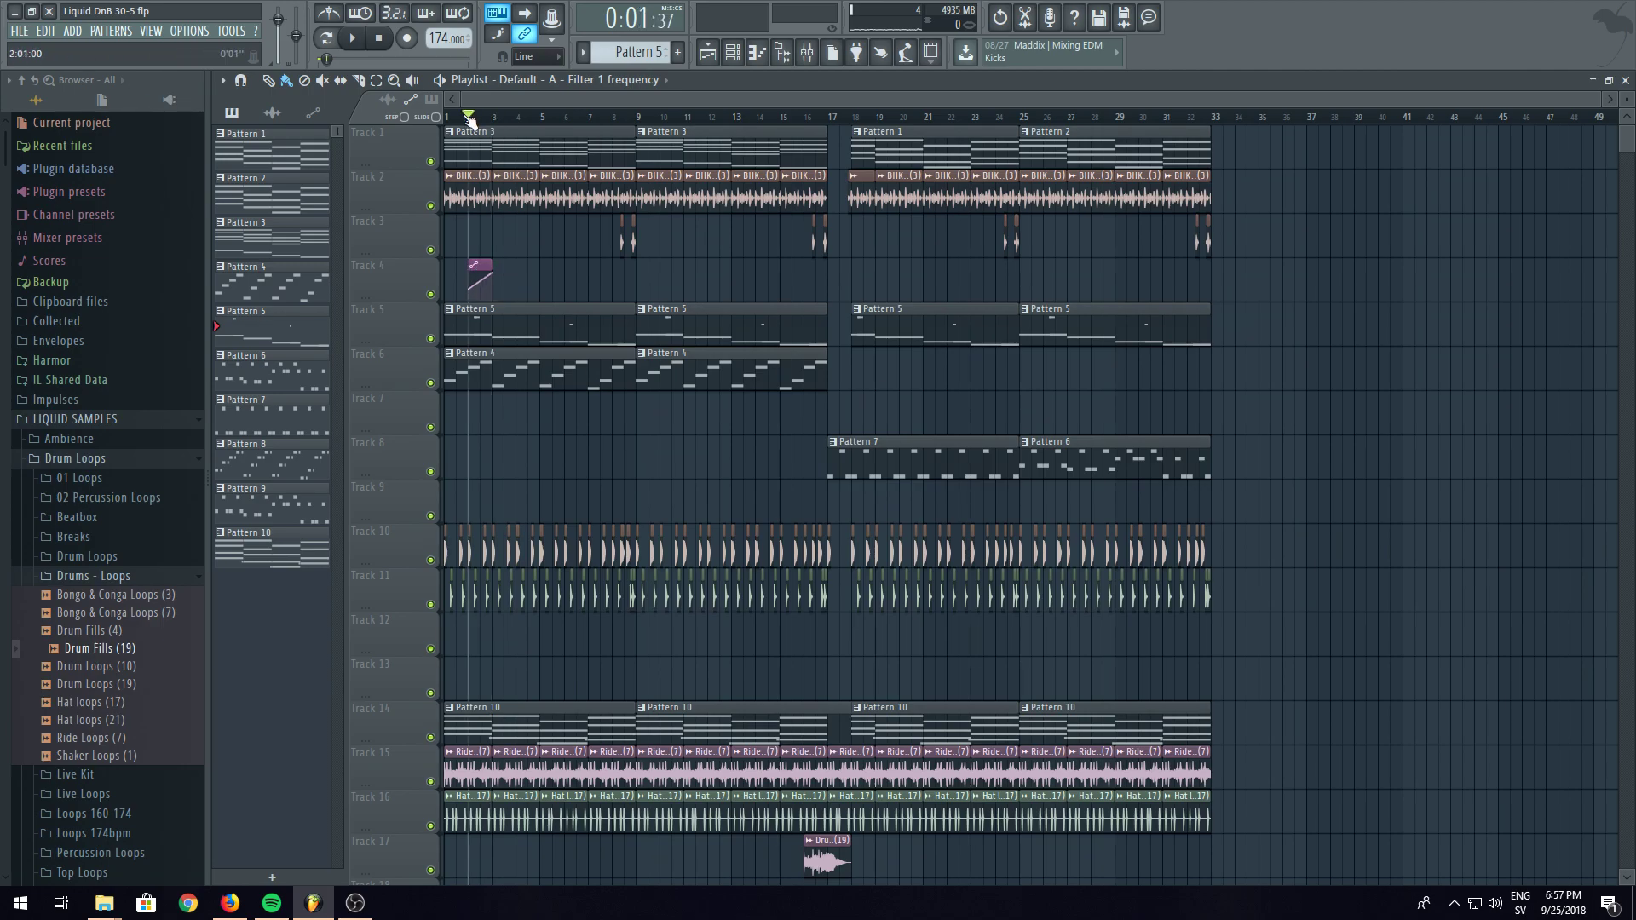
{"action": "key", "text": "space"}
{"action": "scroll", "coordinate": [516, 111], "scroll_direction": "up", "scroll_amount": 3}
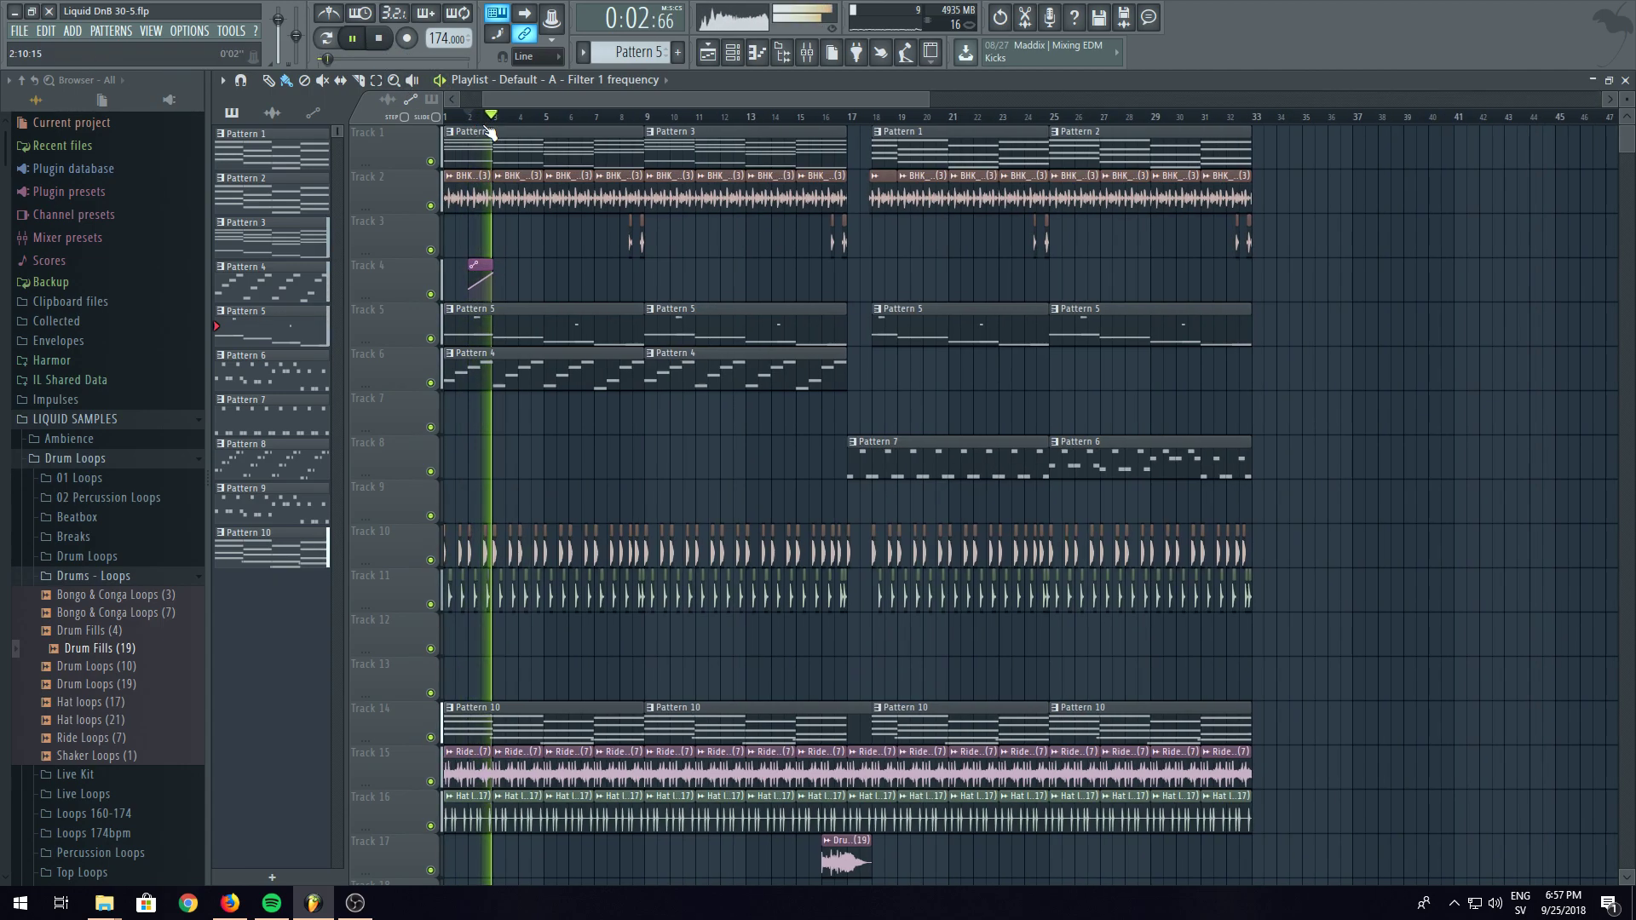
{"action": "scroll", "coordinate": [489, 100], "scroll_direction": "up", "scroll_amount": 4}
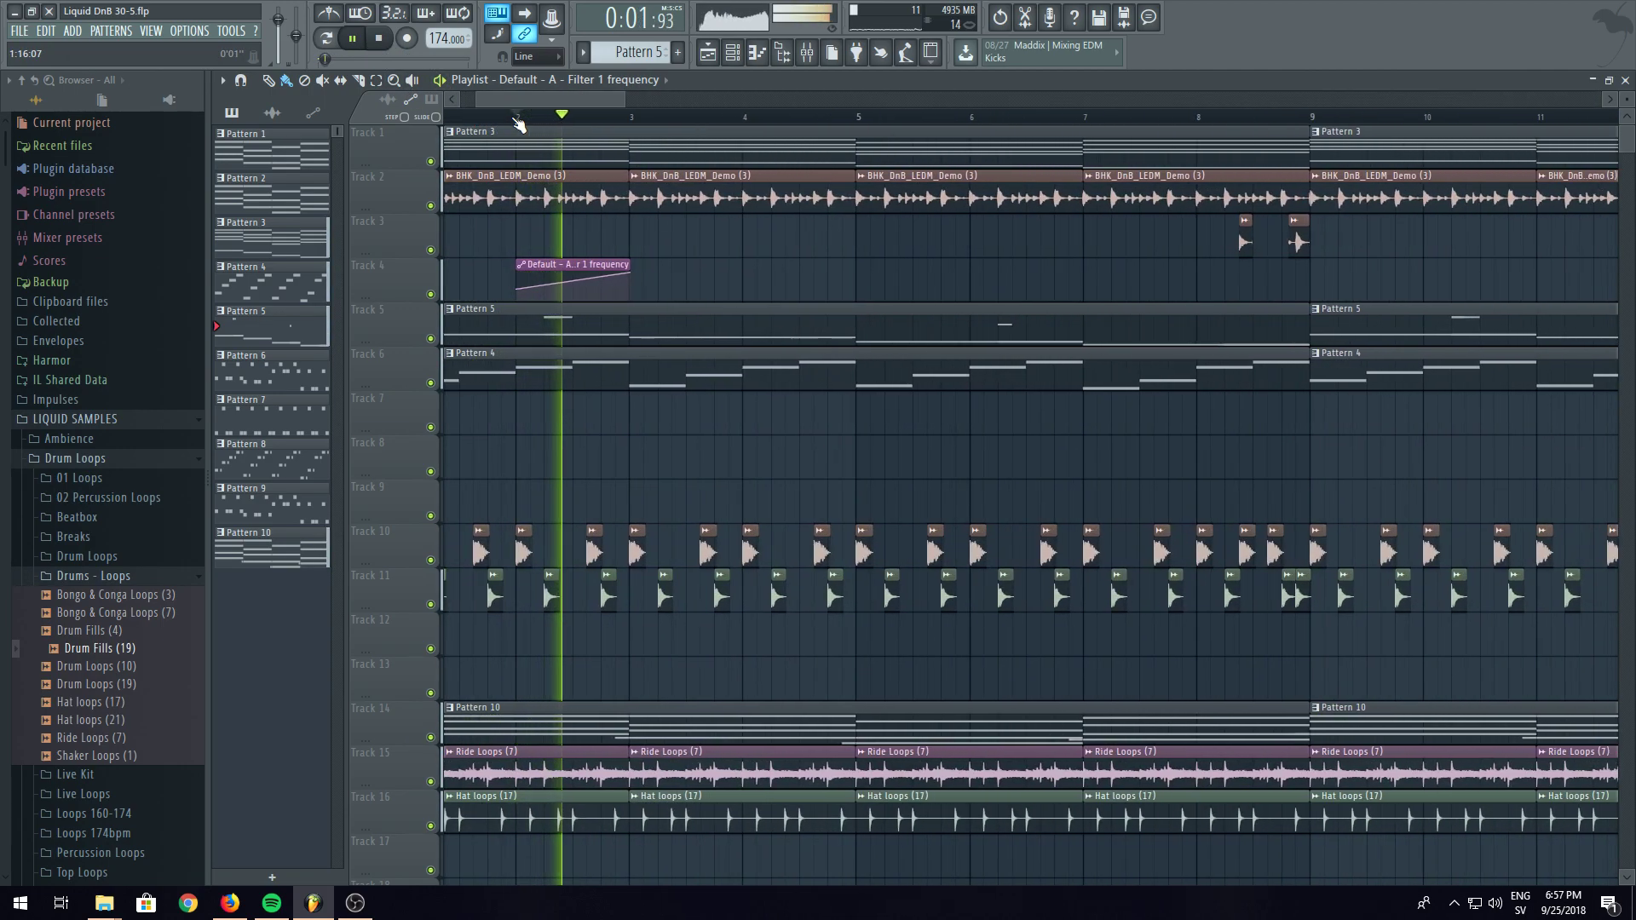
- Solo Tracks 4 and 5 in the playlist and play the filter sweep from just before bar 2
{"action": "right_click", "coordinate": [423, 288]}
{"action": "left_click", "coordinate": [417, 284]}
{"action": "right_click", "coordinate": [430, 294]}
{"action": "scroll", "coordinate": [488, 156], "scroll_direction": "up", "scroll_amount": 1}
{"action": "left_click", "coordinate": [501, 115]}
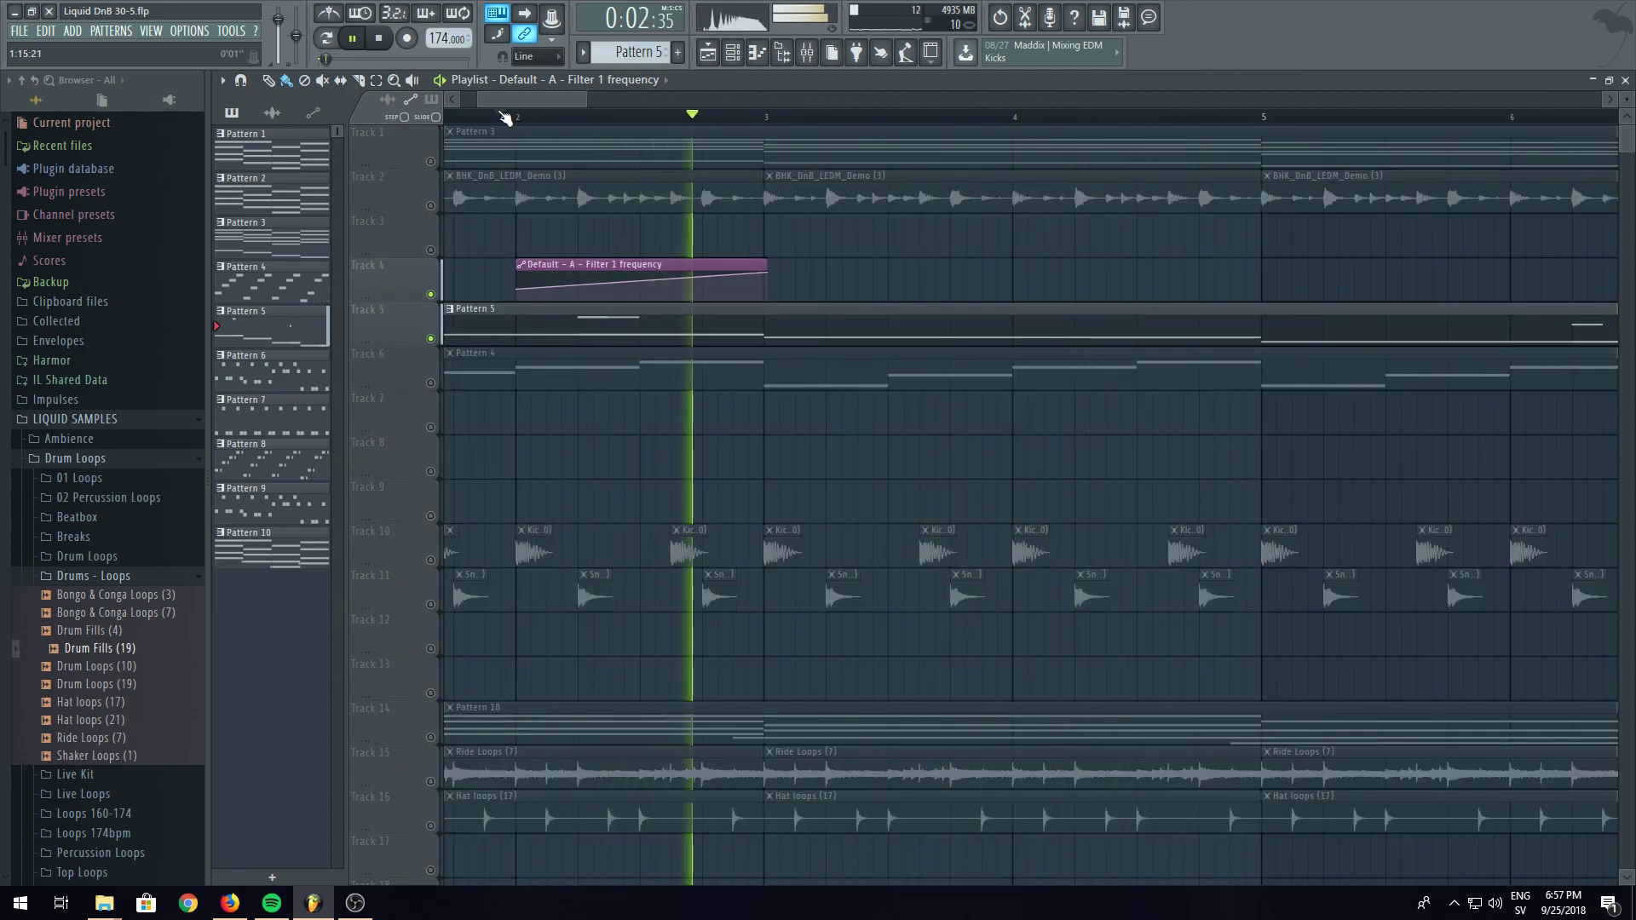
- Trim the Filter 1 frequency clip to start at 2:05 and audition the sweep into bar 3
{"action": "mouse_move", "coordinate": [775, 280]}
{"action": "left_mouse_down"}
{"action": "mouse_move", "coordinate": [705, 281]}
{"action": "mouse_move", "coordinate": [761, 257]}
{"action": "left_mouse_up"}
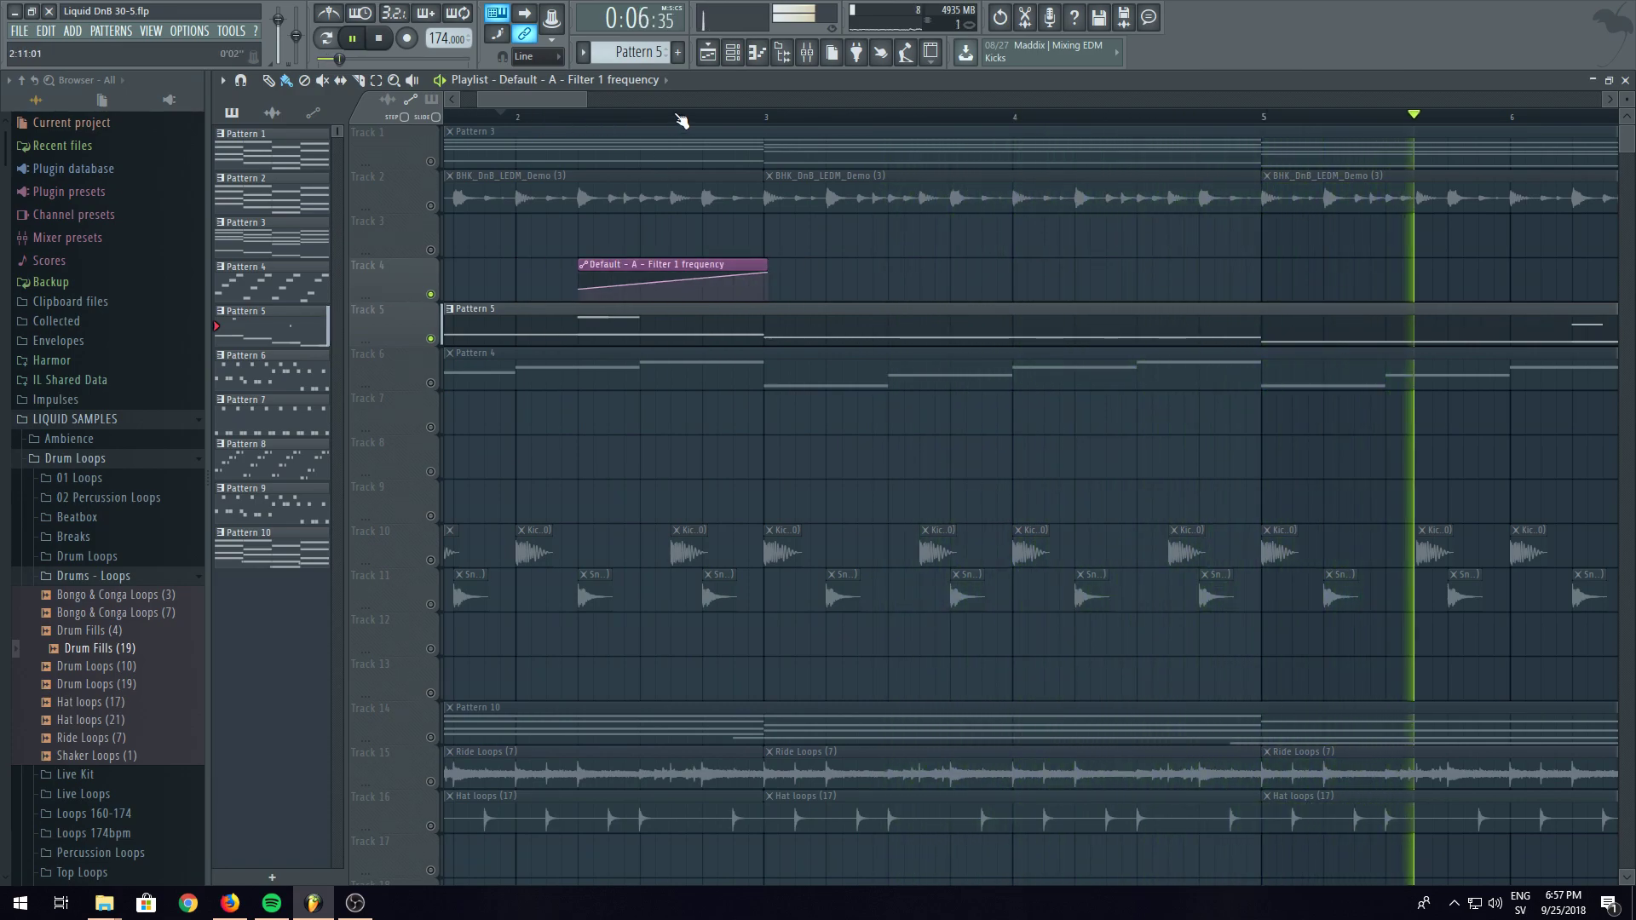
{"action": "key", "text": "space"}
{"action": "scroll", "coordinate": [773, 127], "scroll_direction": "up", "scroll_amount": 8}
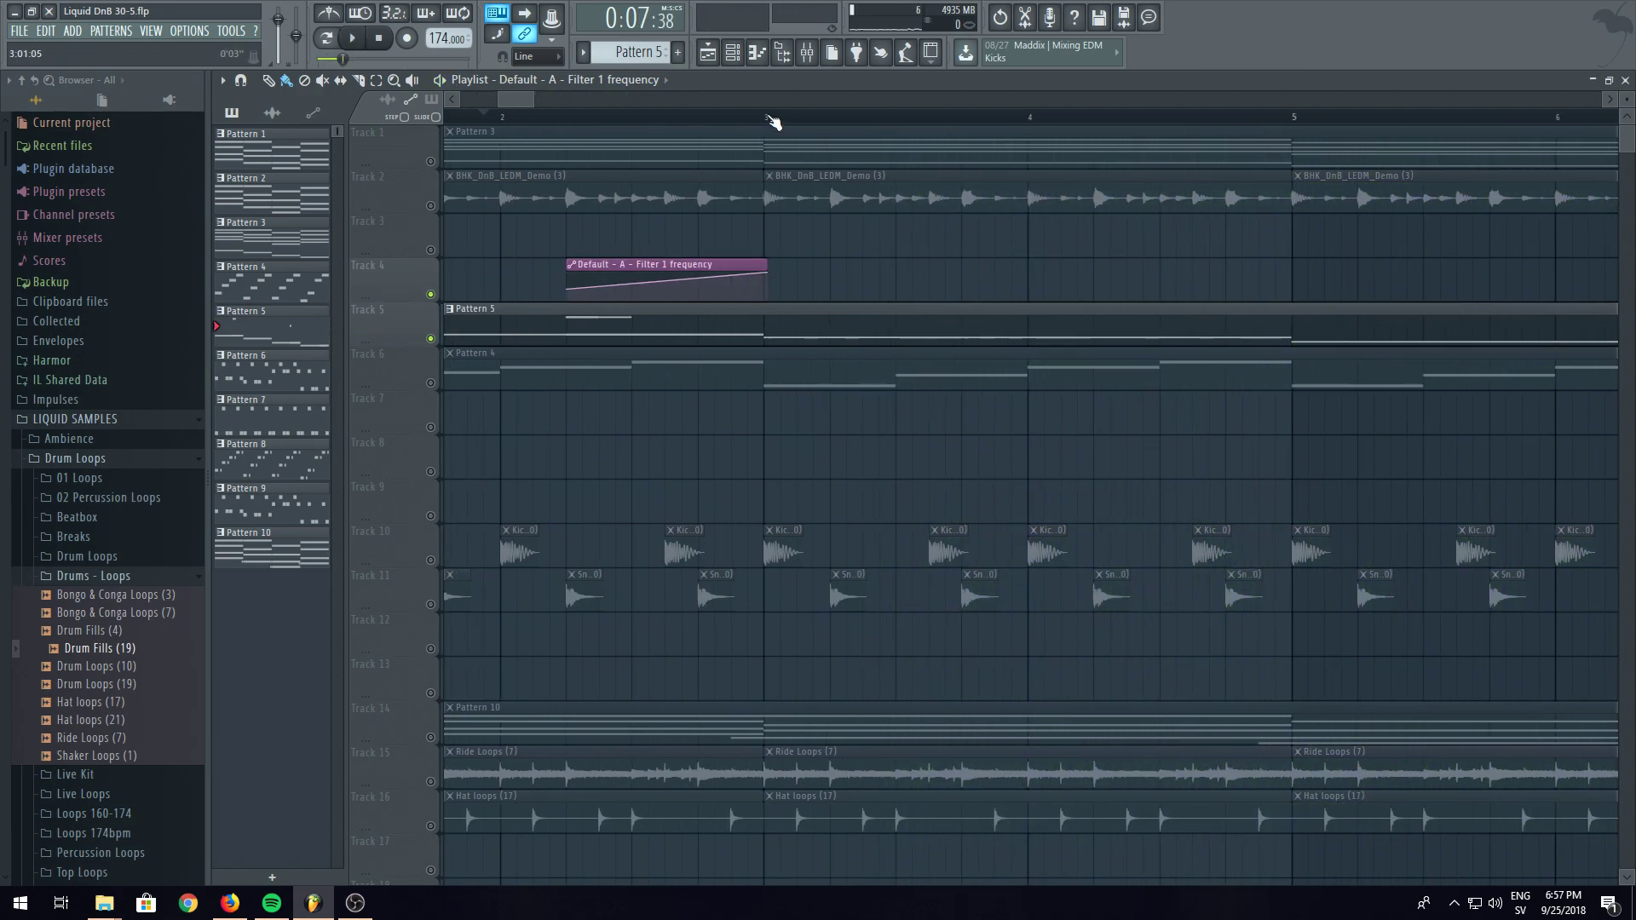
{"action": "left_click_drag", "start_coordinate": [809, 275], "coordinate": [768, 268]}
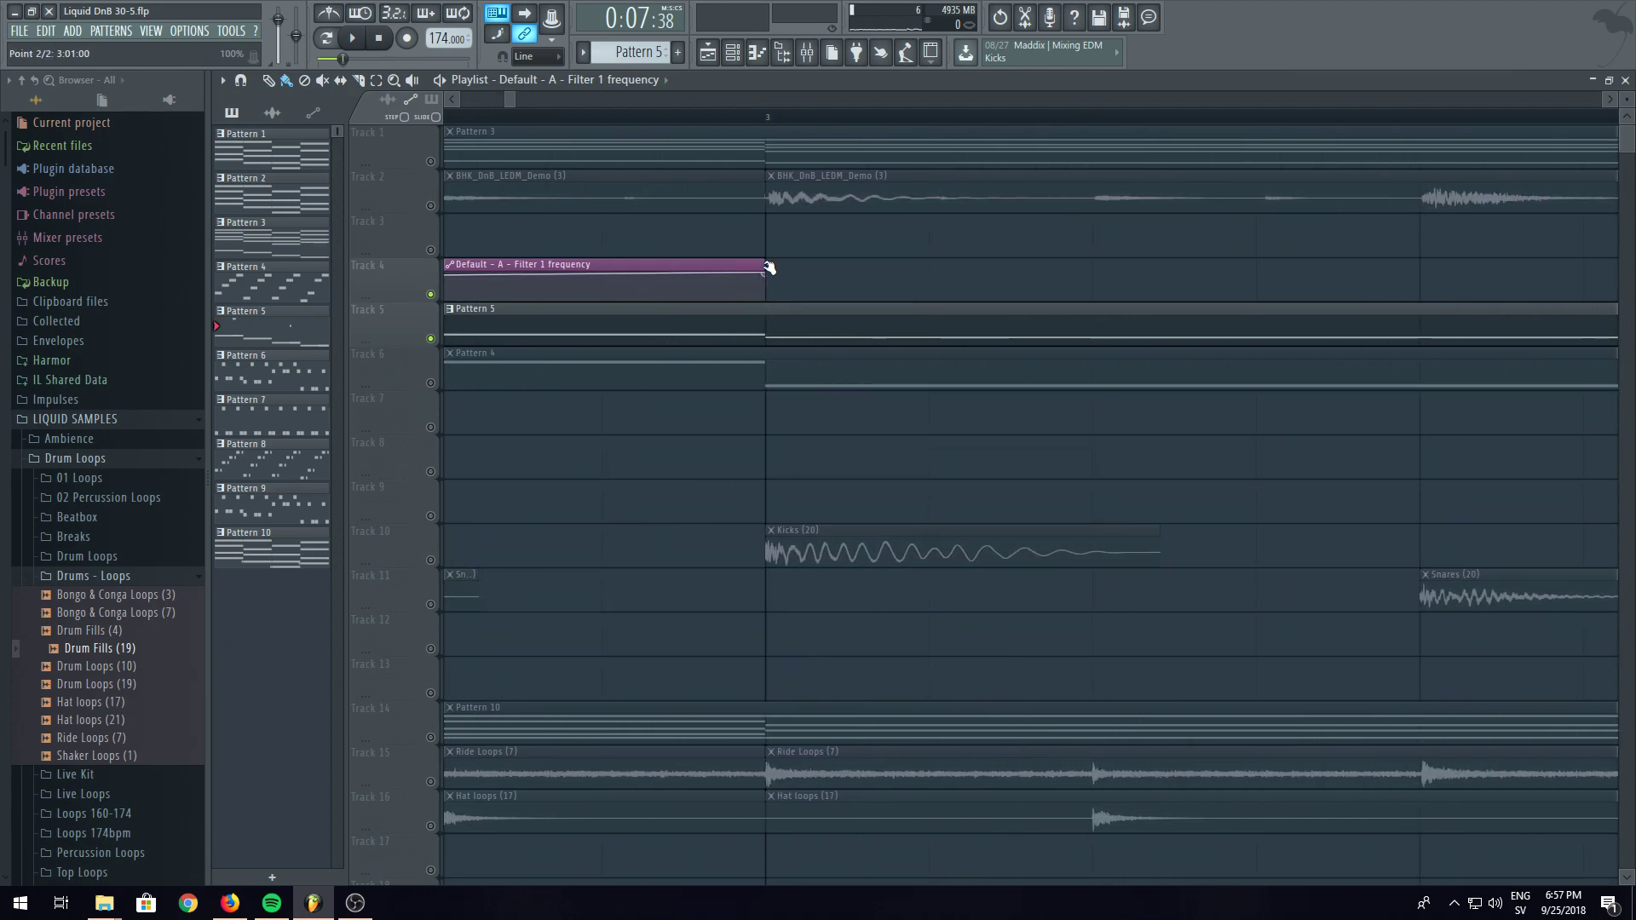
{"action": "scroll", "coordinate": [750, 128], "scroll_direction": "down", "scroll_amount": 6}
{"action": "left_click", "coordinate": [602, 117]}
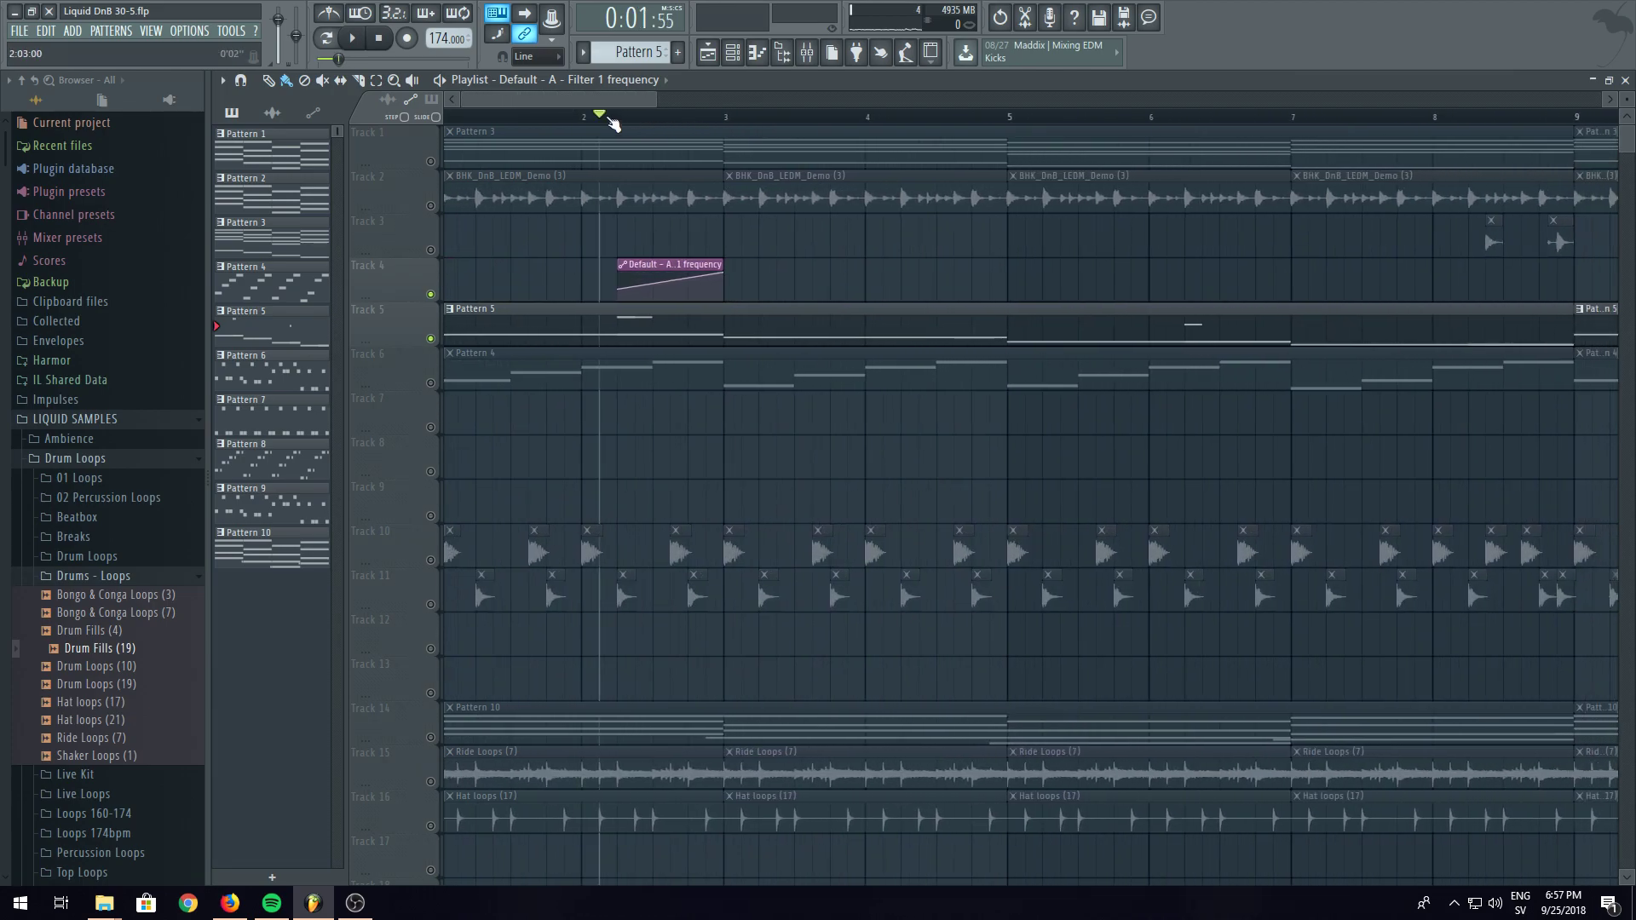
{"action": "left_click", "coordinate": [351, 40]}
{"action": "left_click", "coordinate": [352, 39]}
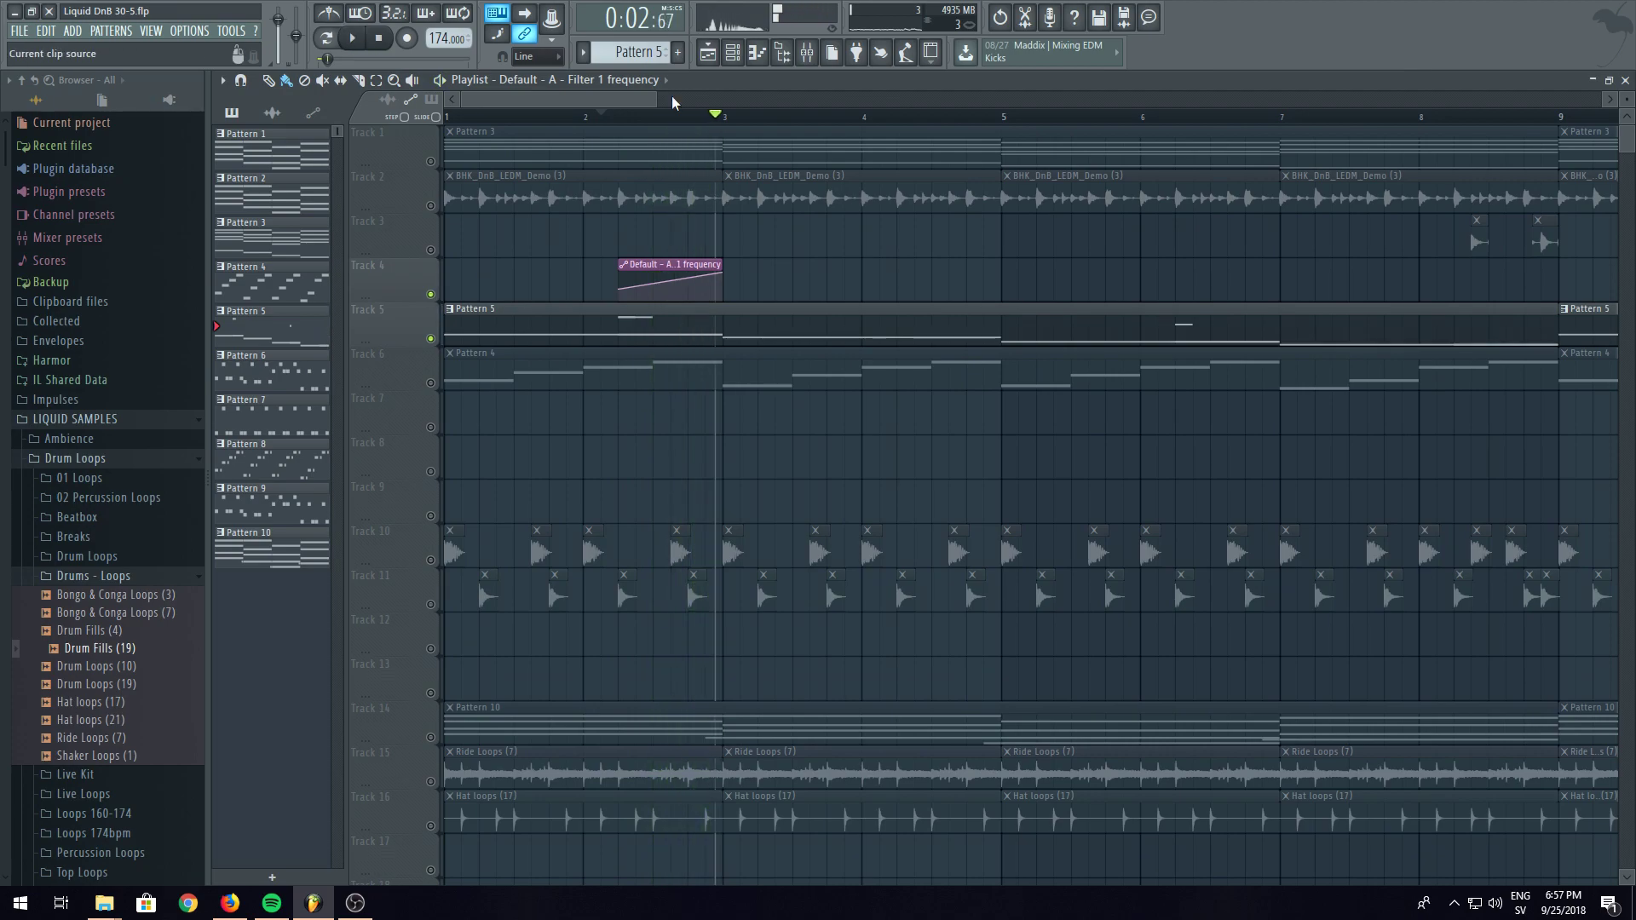
- Set the Default reese synth's frequency divider to 2 and unison order to 5, and show its effects settings
{"action": "key", "text": "F6"}
{"action": "left_click", "coordinate": [669, 98]}
{"action": "left_click", "coordinate": [656, 168]}
{"action": "left_click", "coordinate": [703, 275]}
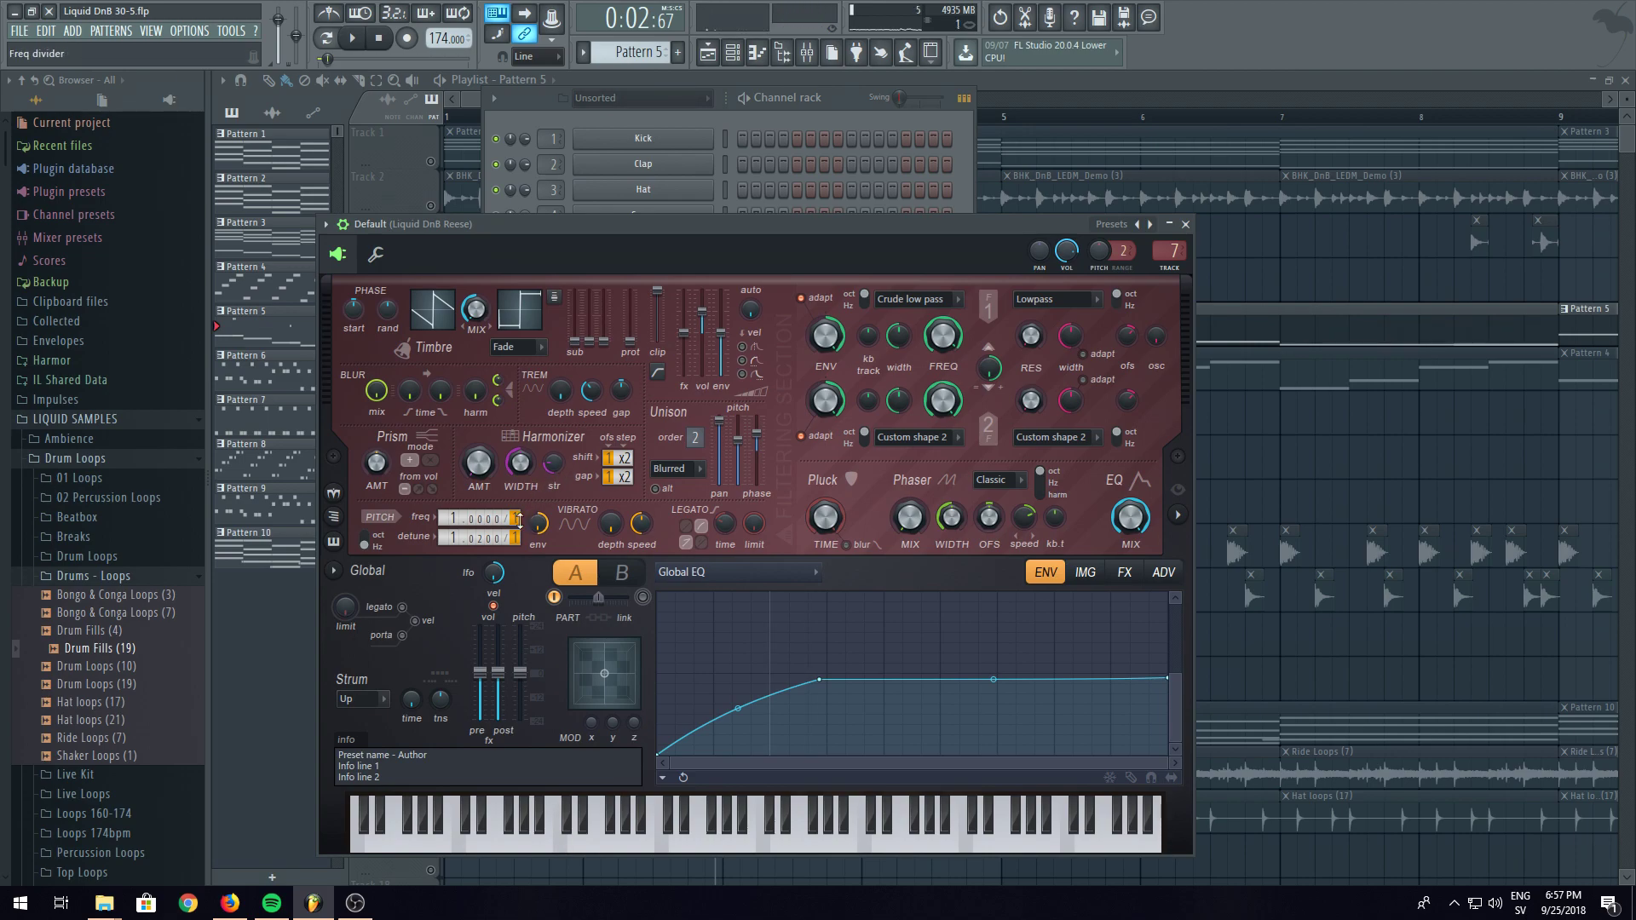
{"action": "key", "text": "z"}
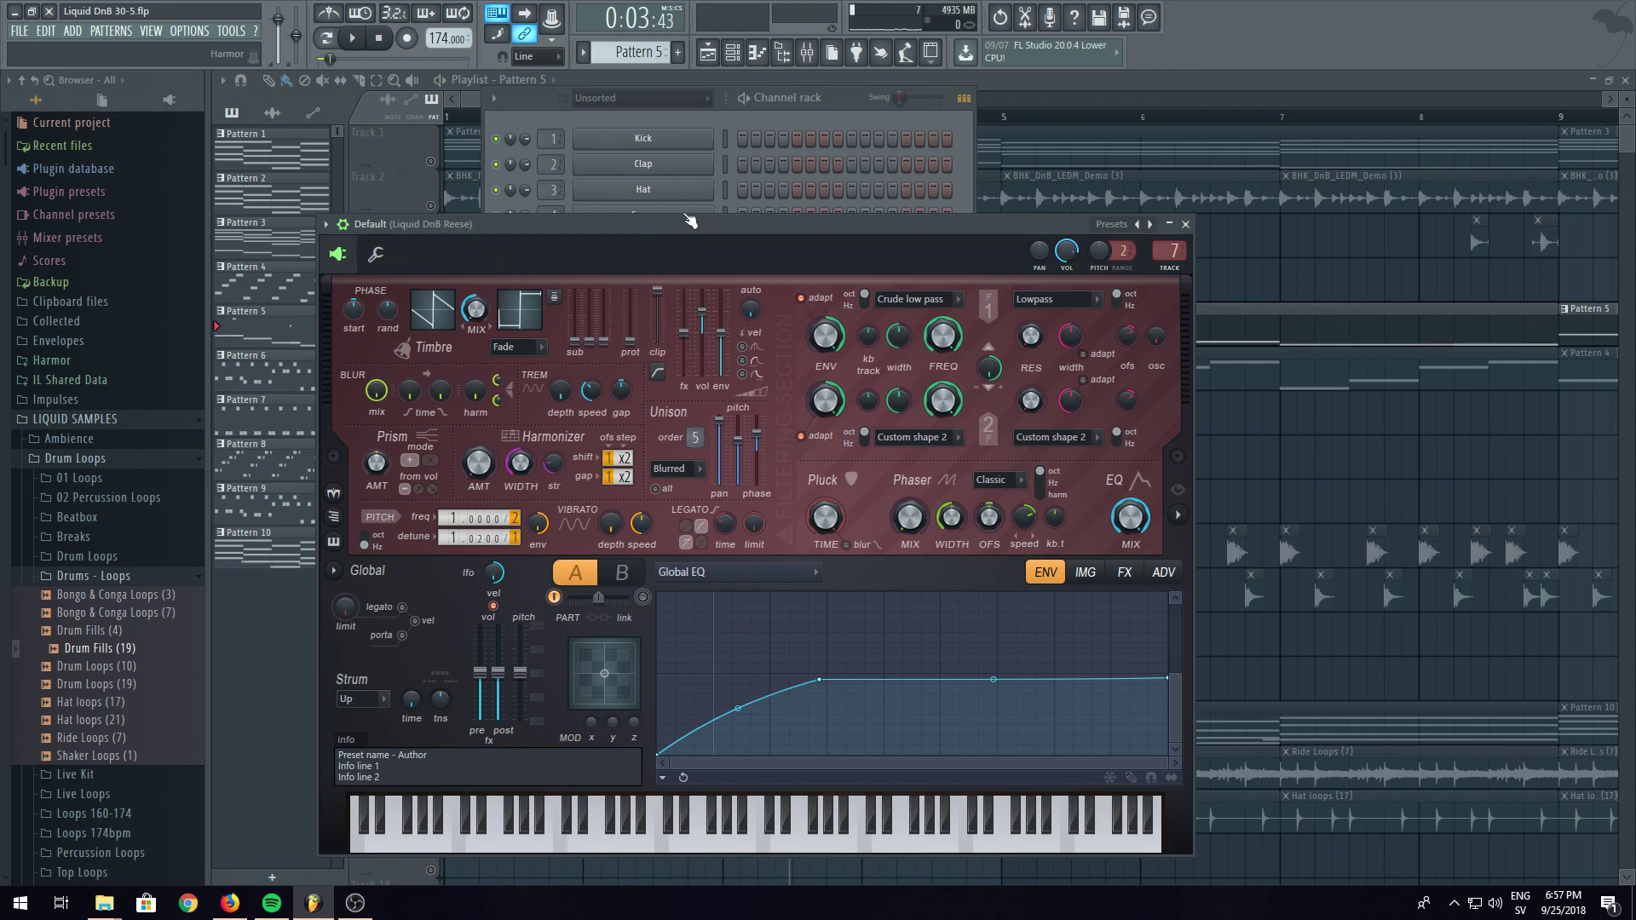
{"action": "key", "text": "z"}
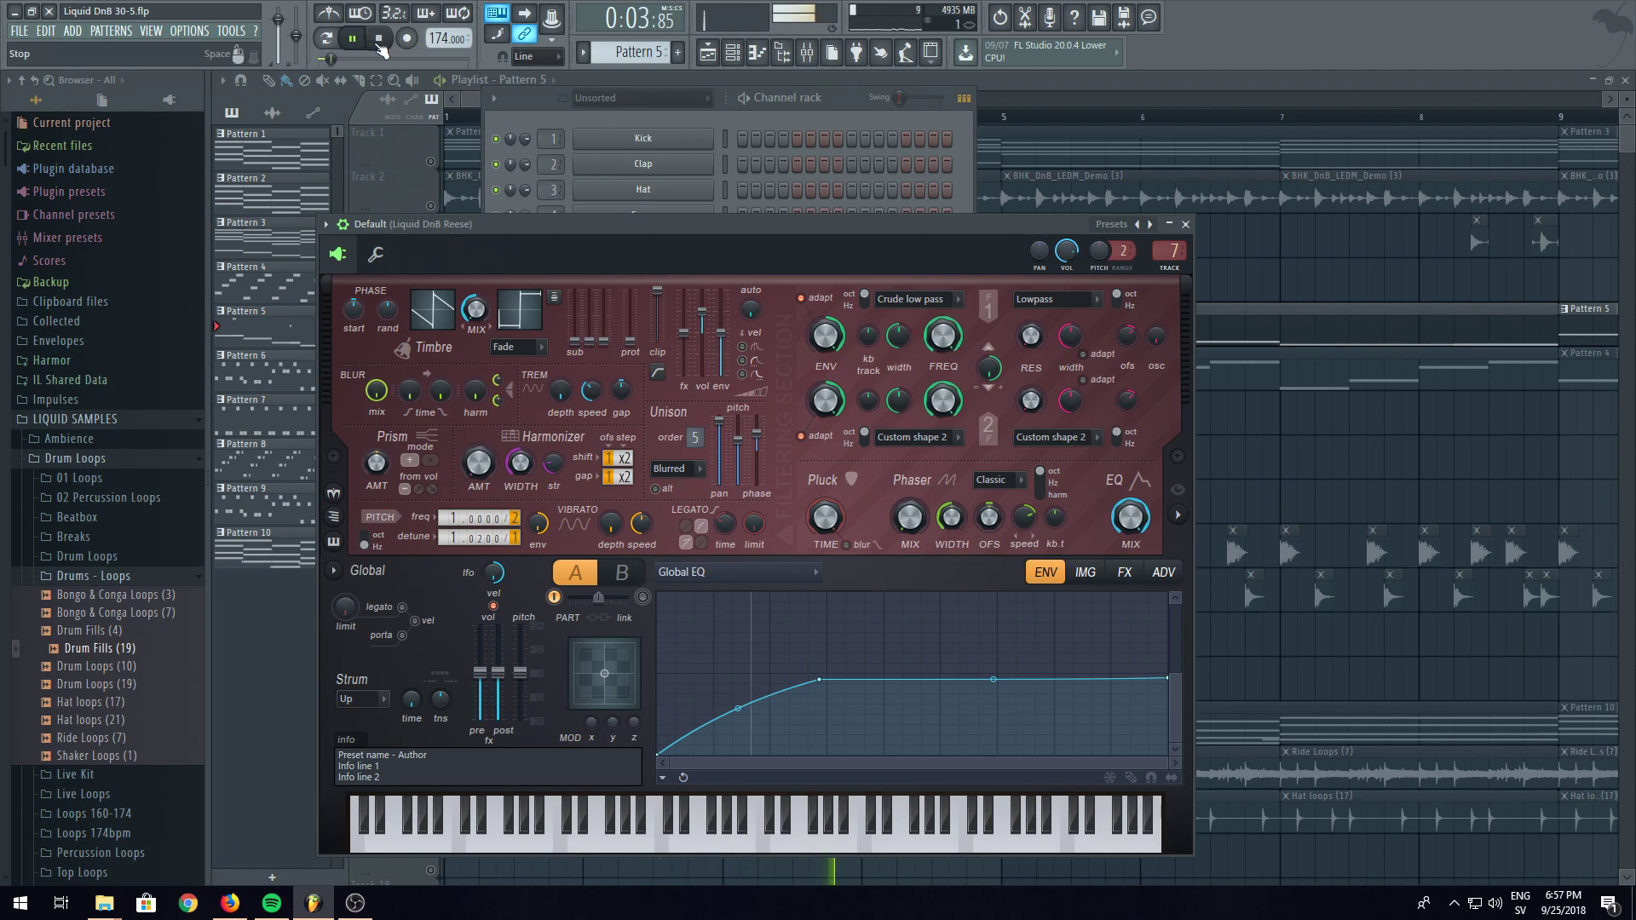
{"action": "left_click", "coordinate": [1123, 572]}
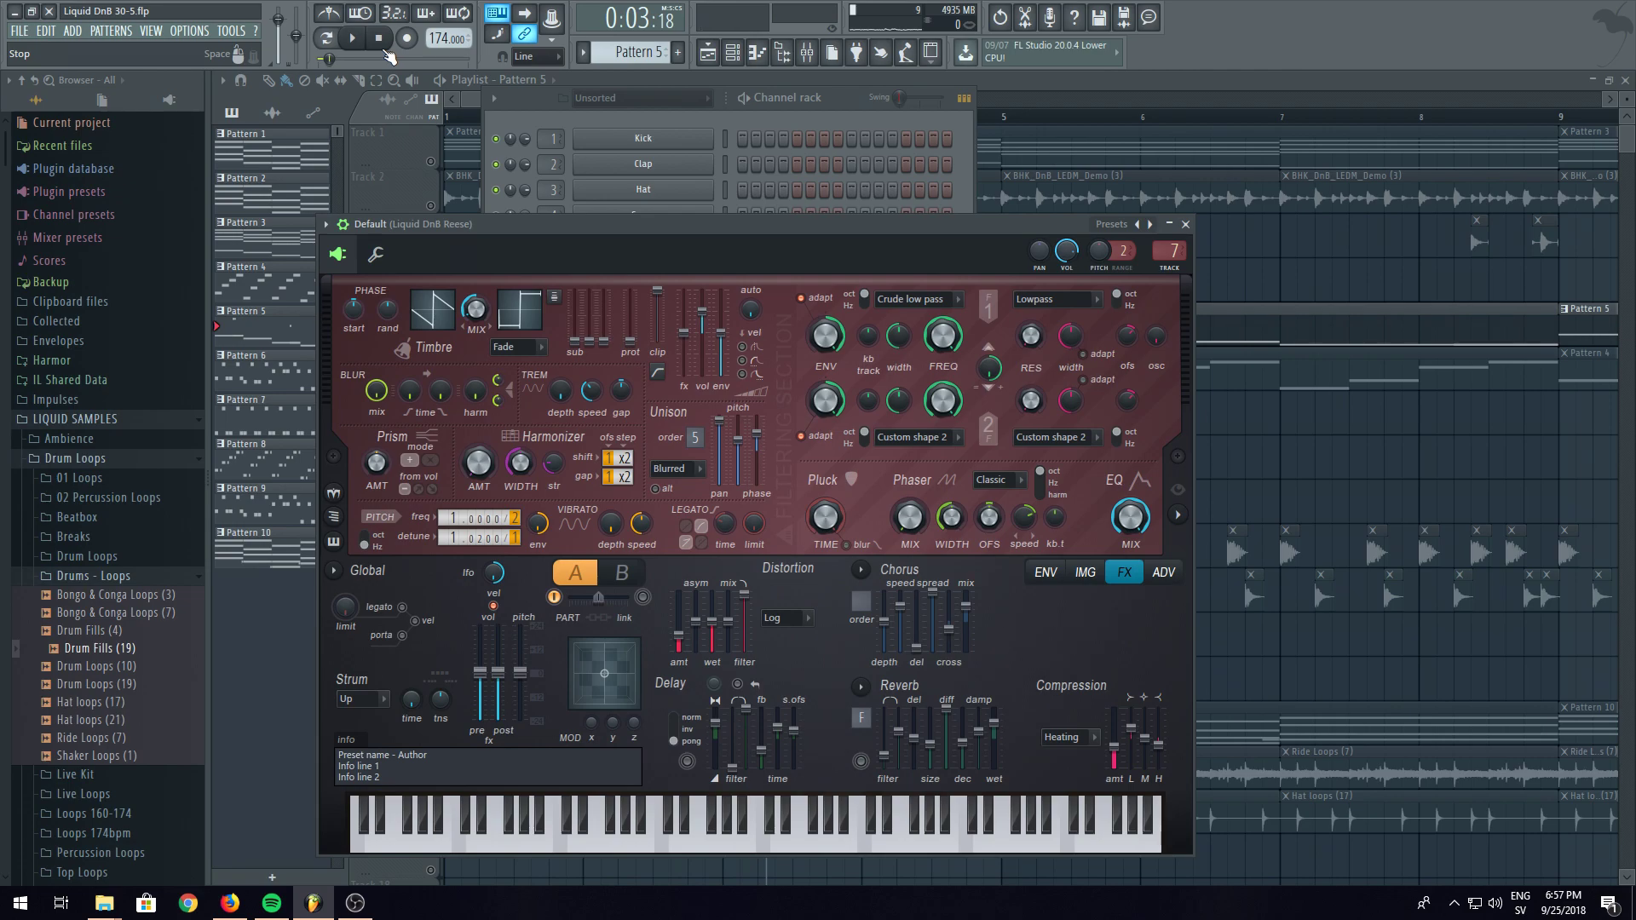
- Unmute all playlist tracks and lower the end point of the Filter 1 frequency ramp during song playback
{"action": "left_click", "coordinate": [1004, 128]}
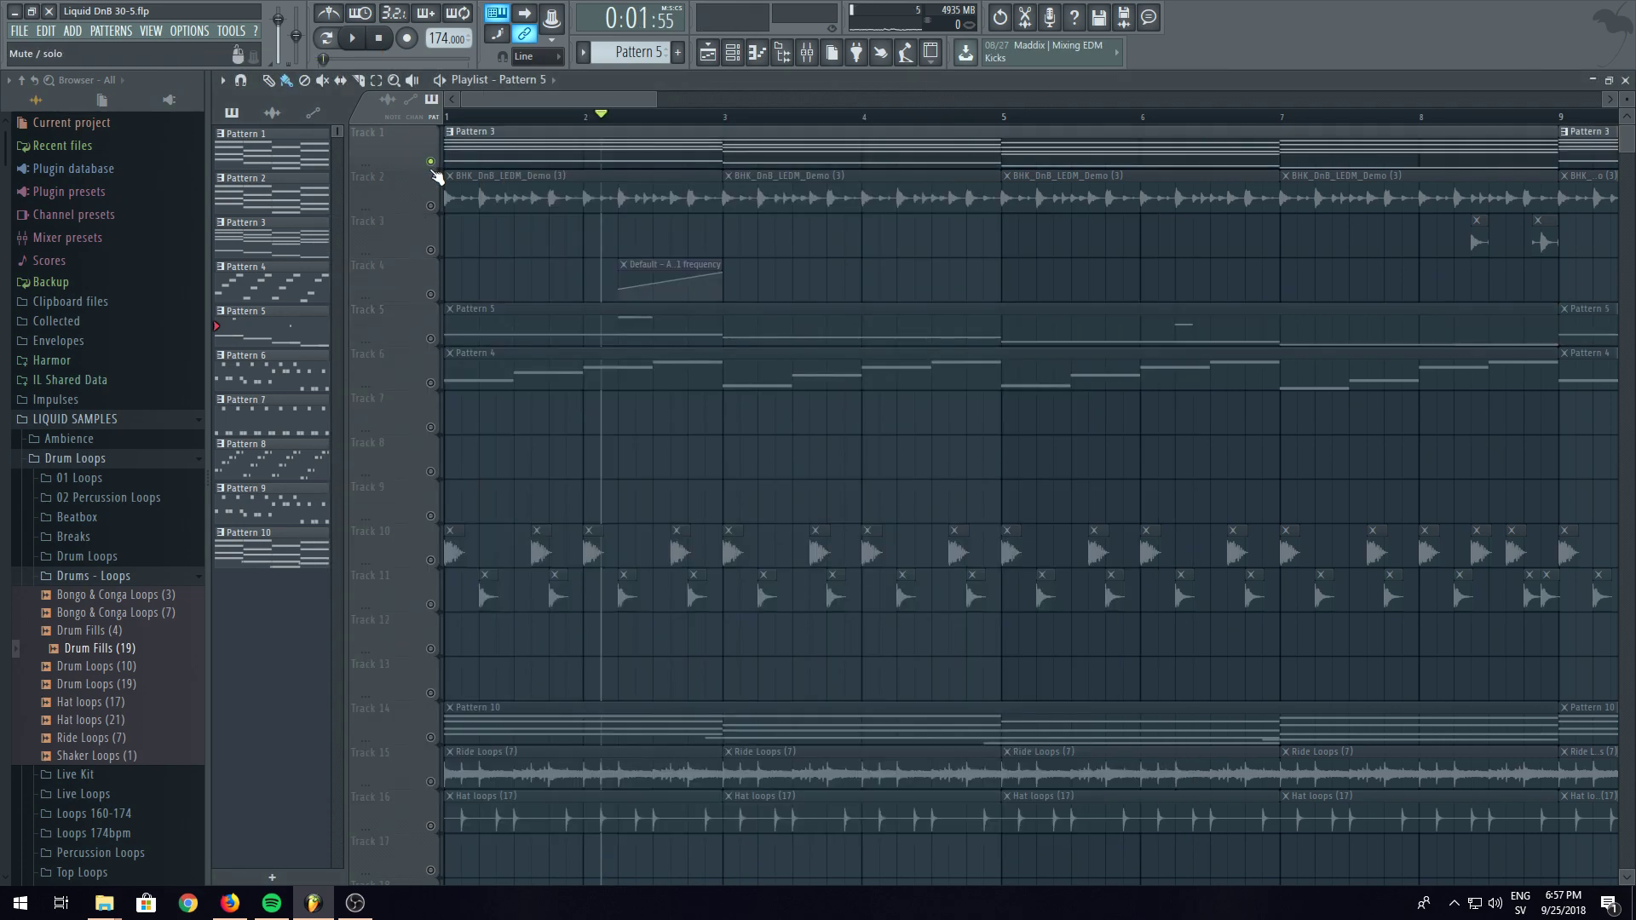
{"action": "left_click", "coordinate": [325, 37]}
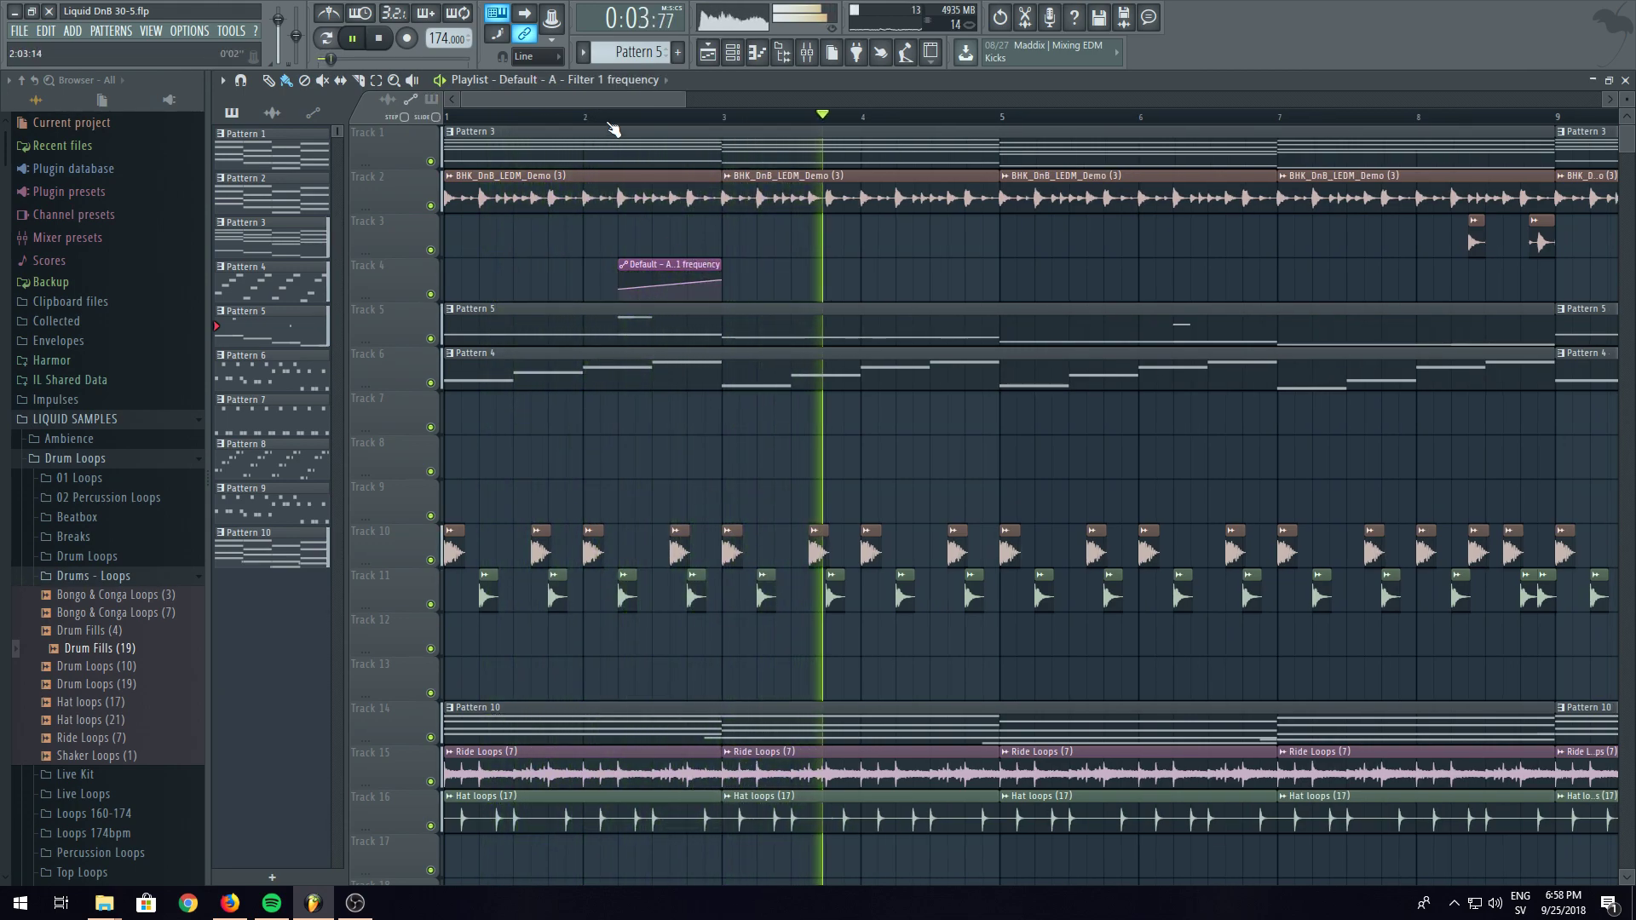
- Place copies of the Filter 1 frequency clip on Track 4 at 6:05, 8:05, 10:05, 14:05 and 16:05
{"action": "scroll", "coordinate": [614, 128], "scroll_direction": "down", "scroll_amount": 2}
{"action": "left_click", "coordinate": [935, 266]}
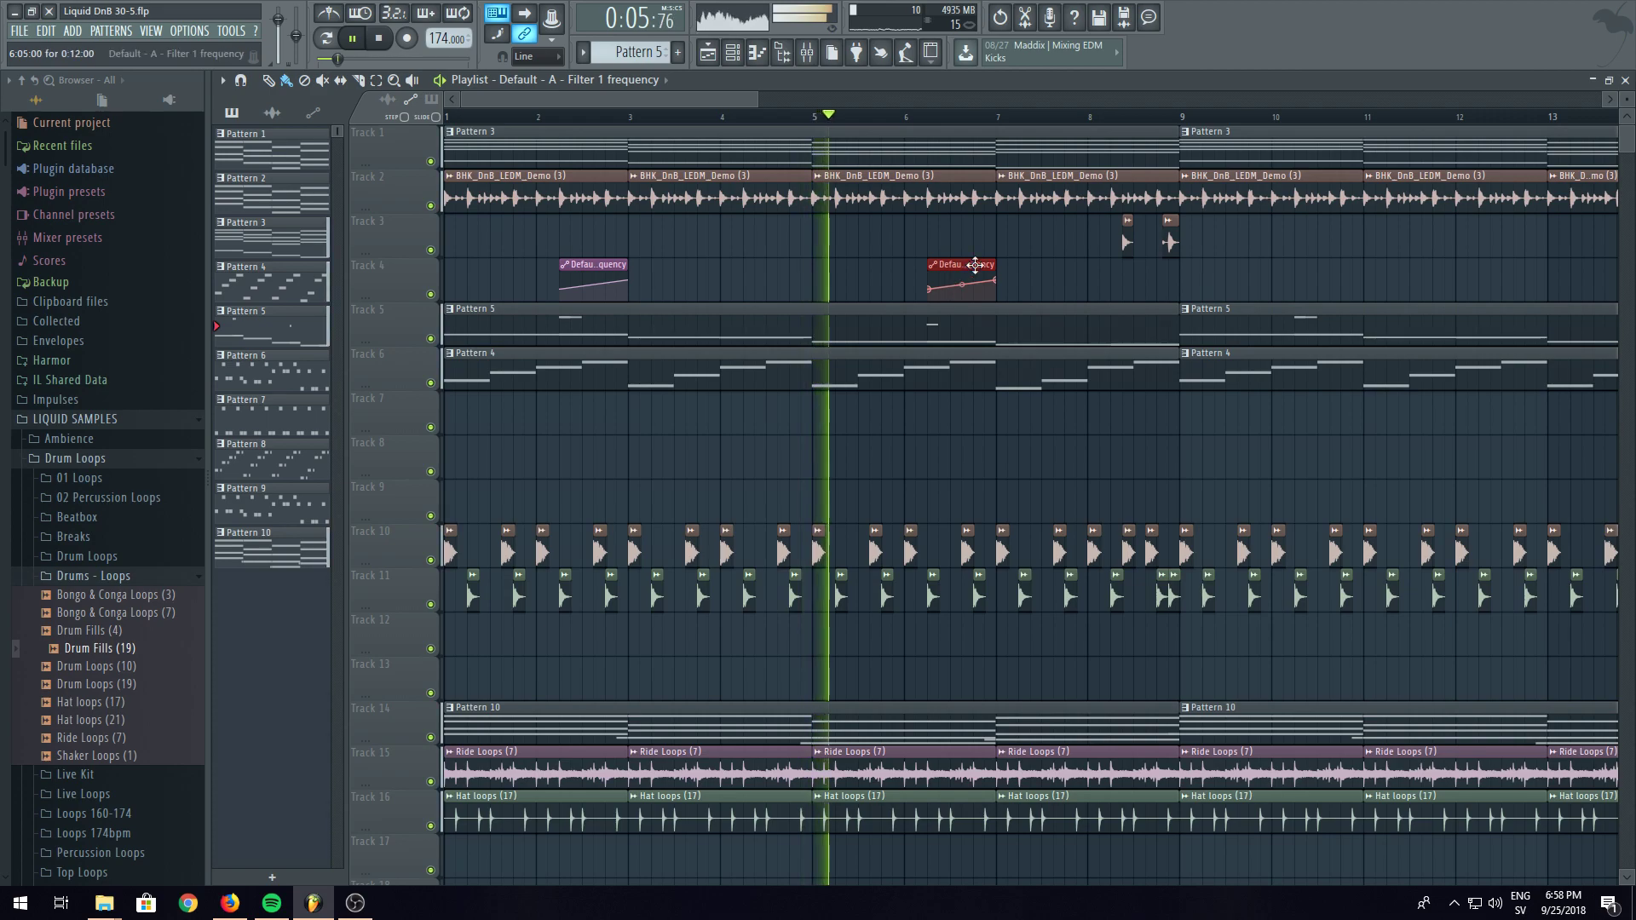
{"action": "left_click", "coordinate": [1119, 294]}
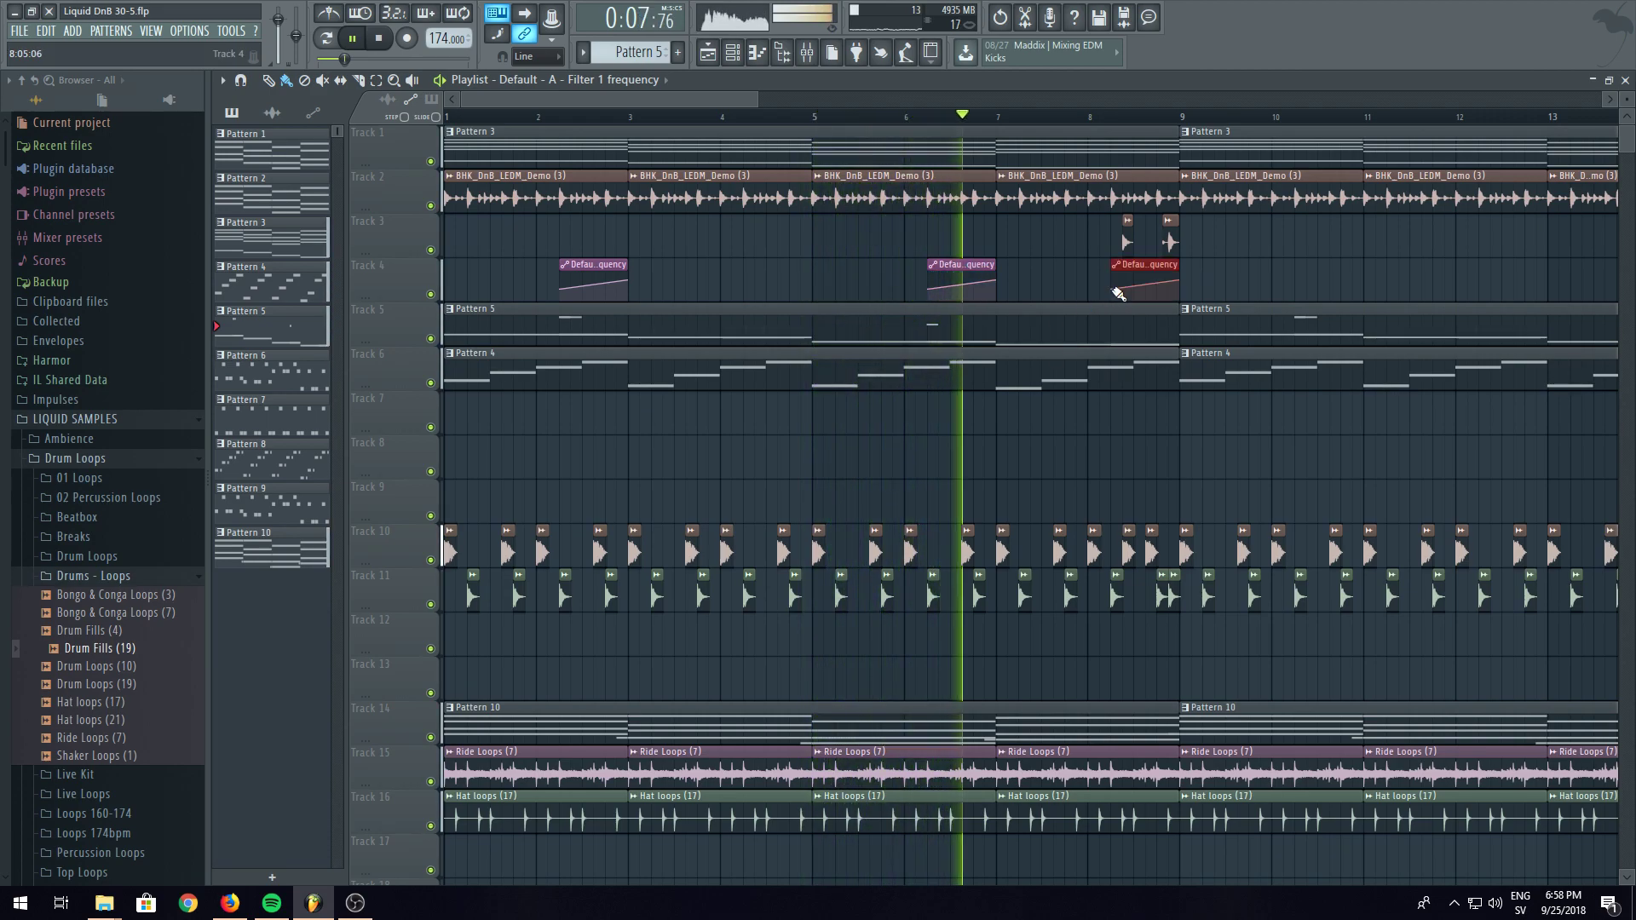
{"action": "left_click_drag", "start_coordinate": [718, 99], "coordinate": [790, 124]}
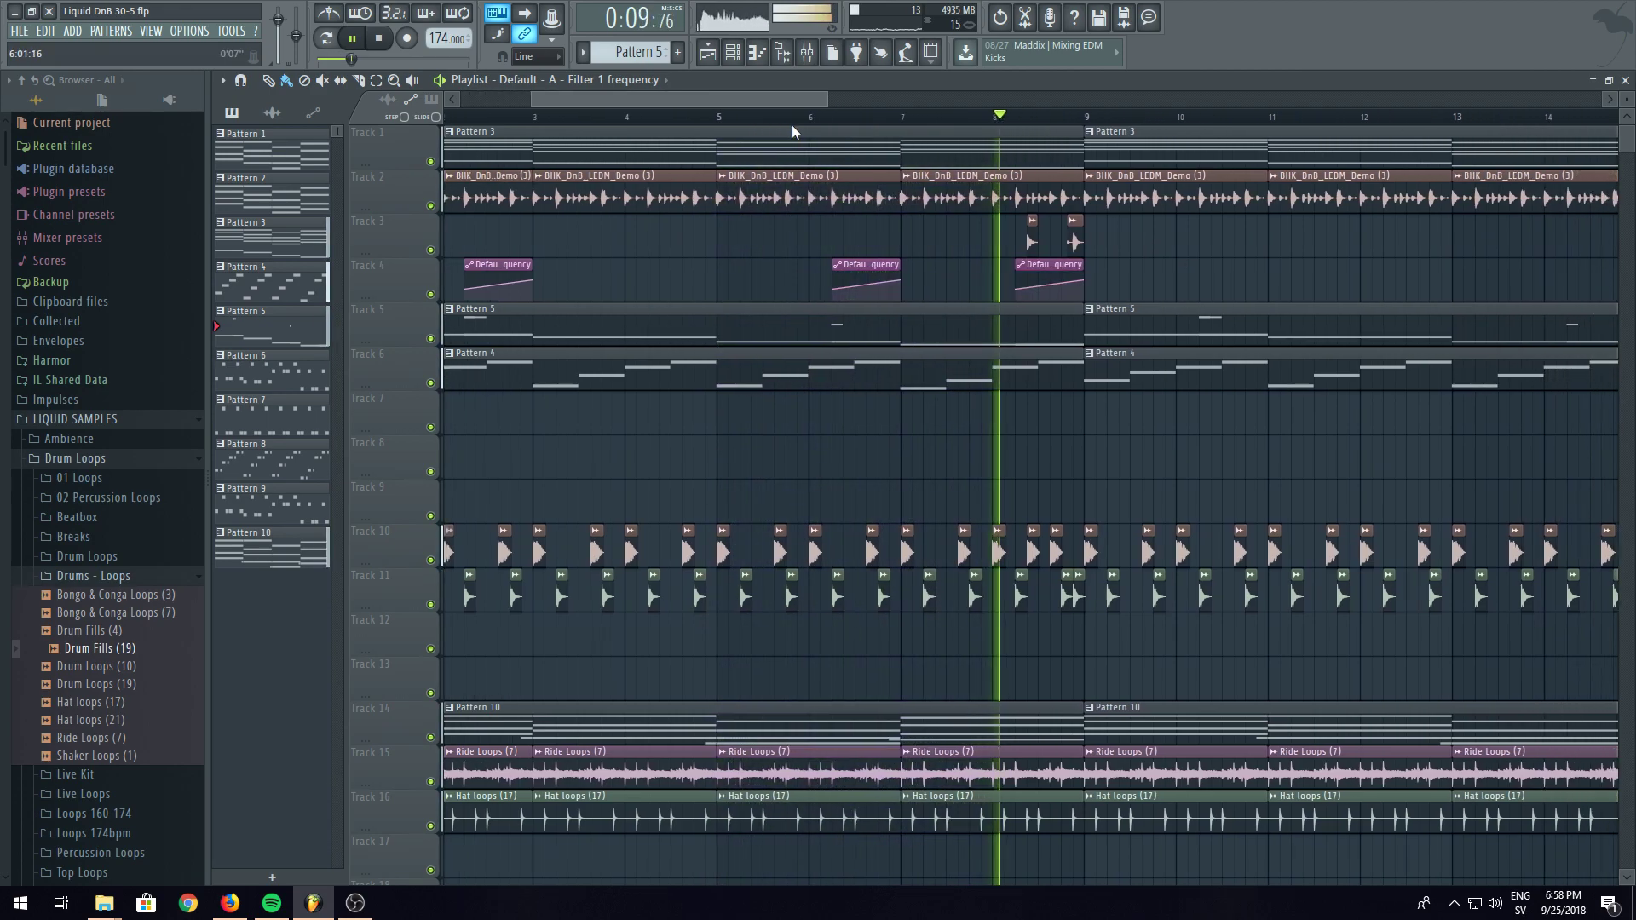
{"action": "scroll", "coordinate": [791, 124], "scroll_direction": "down", "scroll_amount": 4}
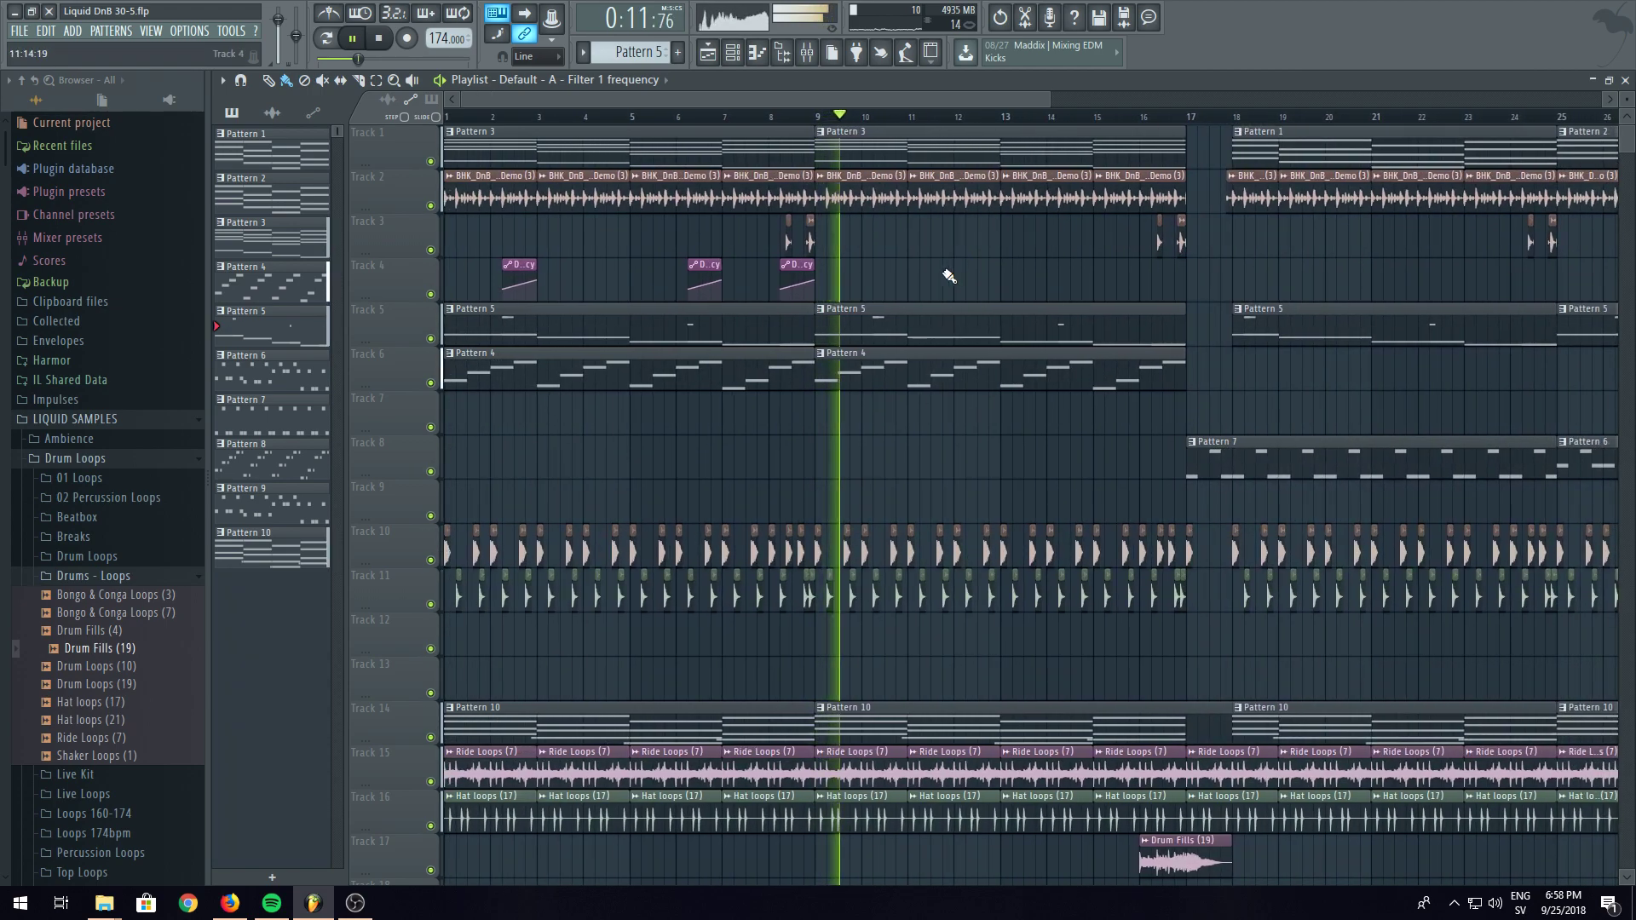
{"action": "left_click", "coordinate": [875, 284]}
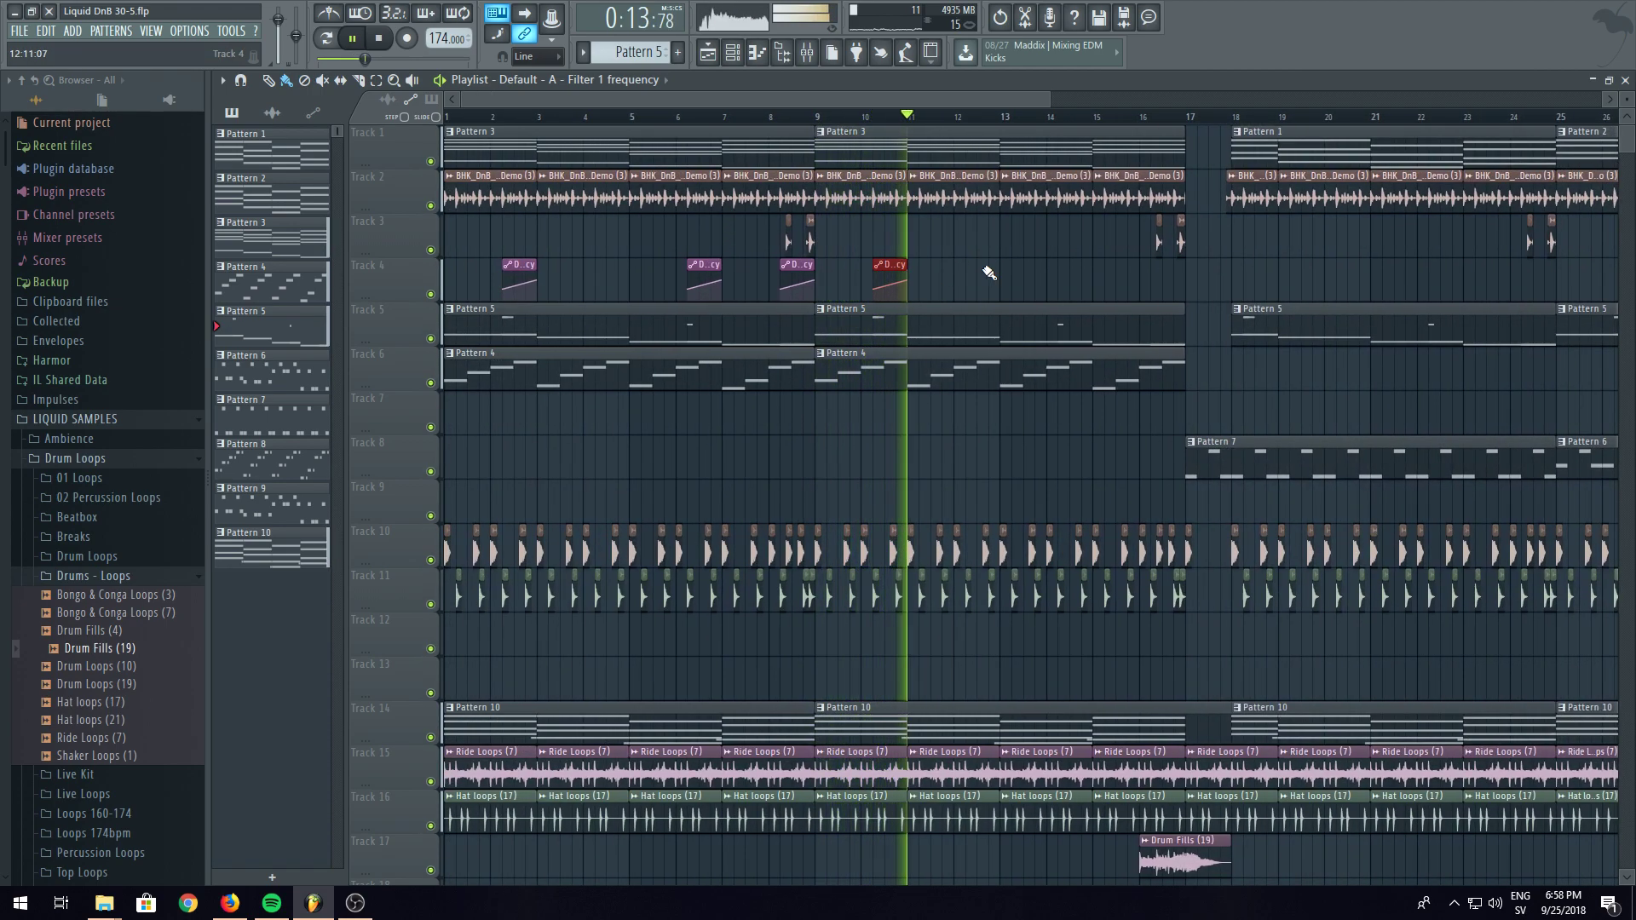
{"action": "left_click", "coordinate": [1059, 284]}
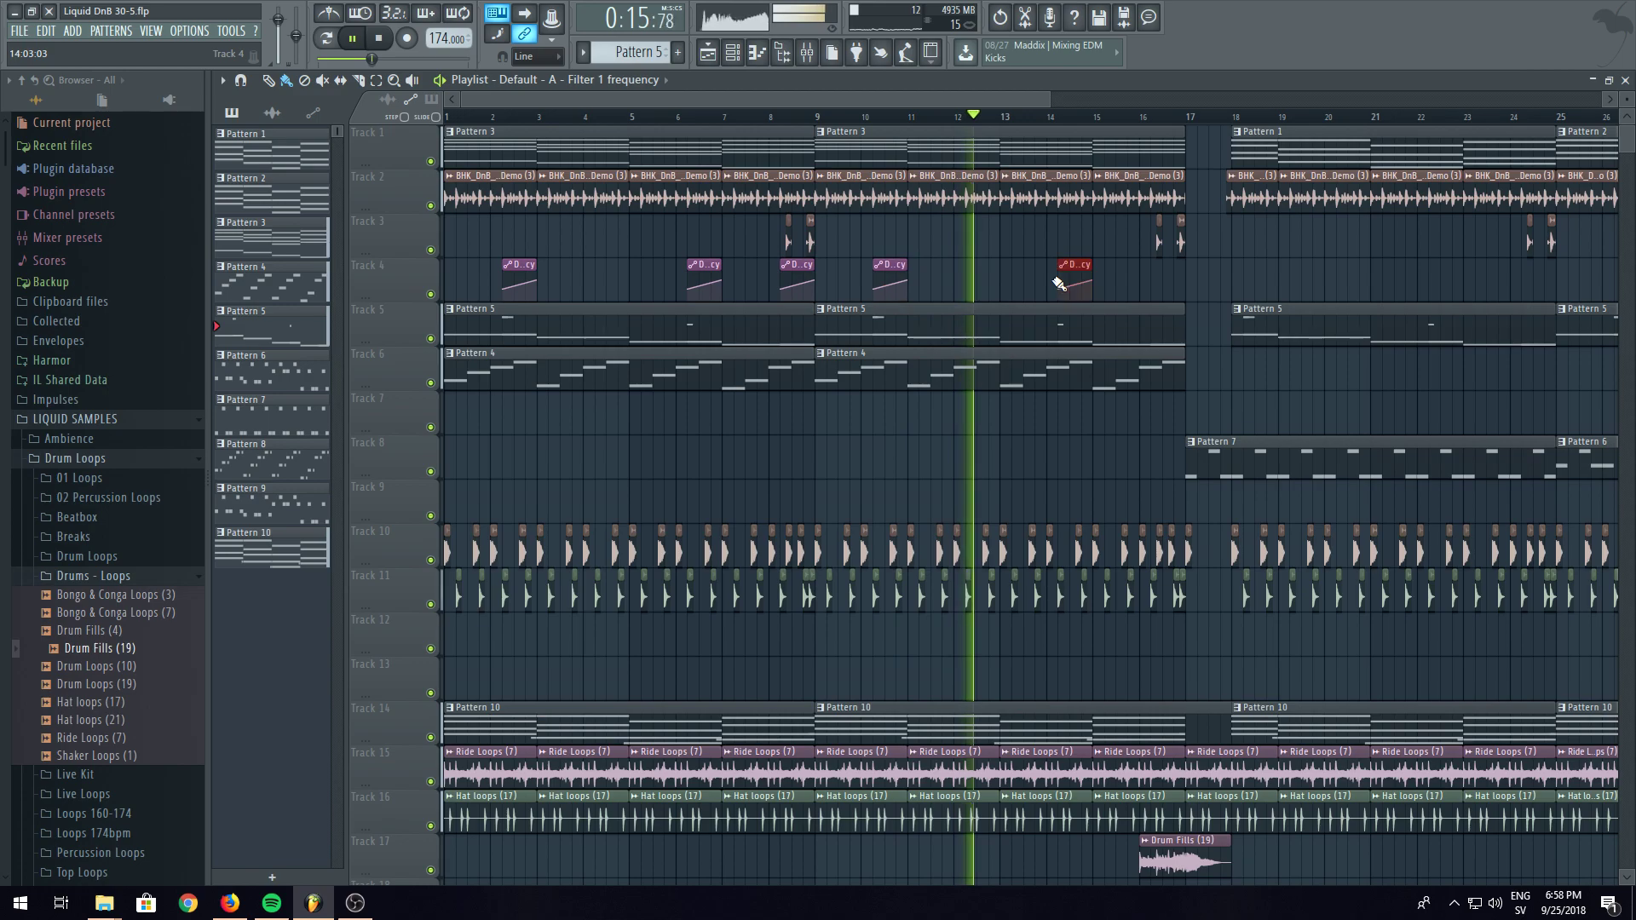
{"action": "left_click", "coordinate": [1154, 284]}
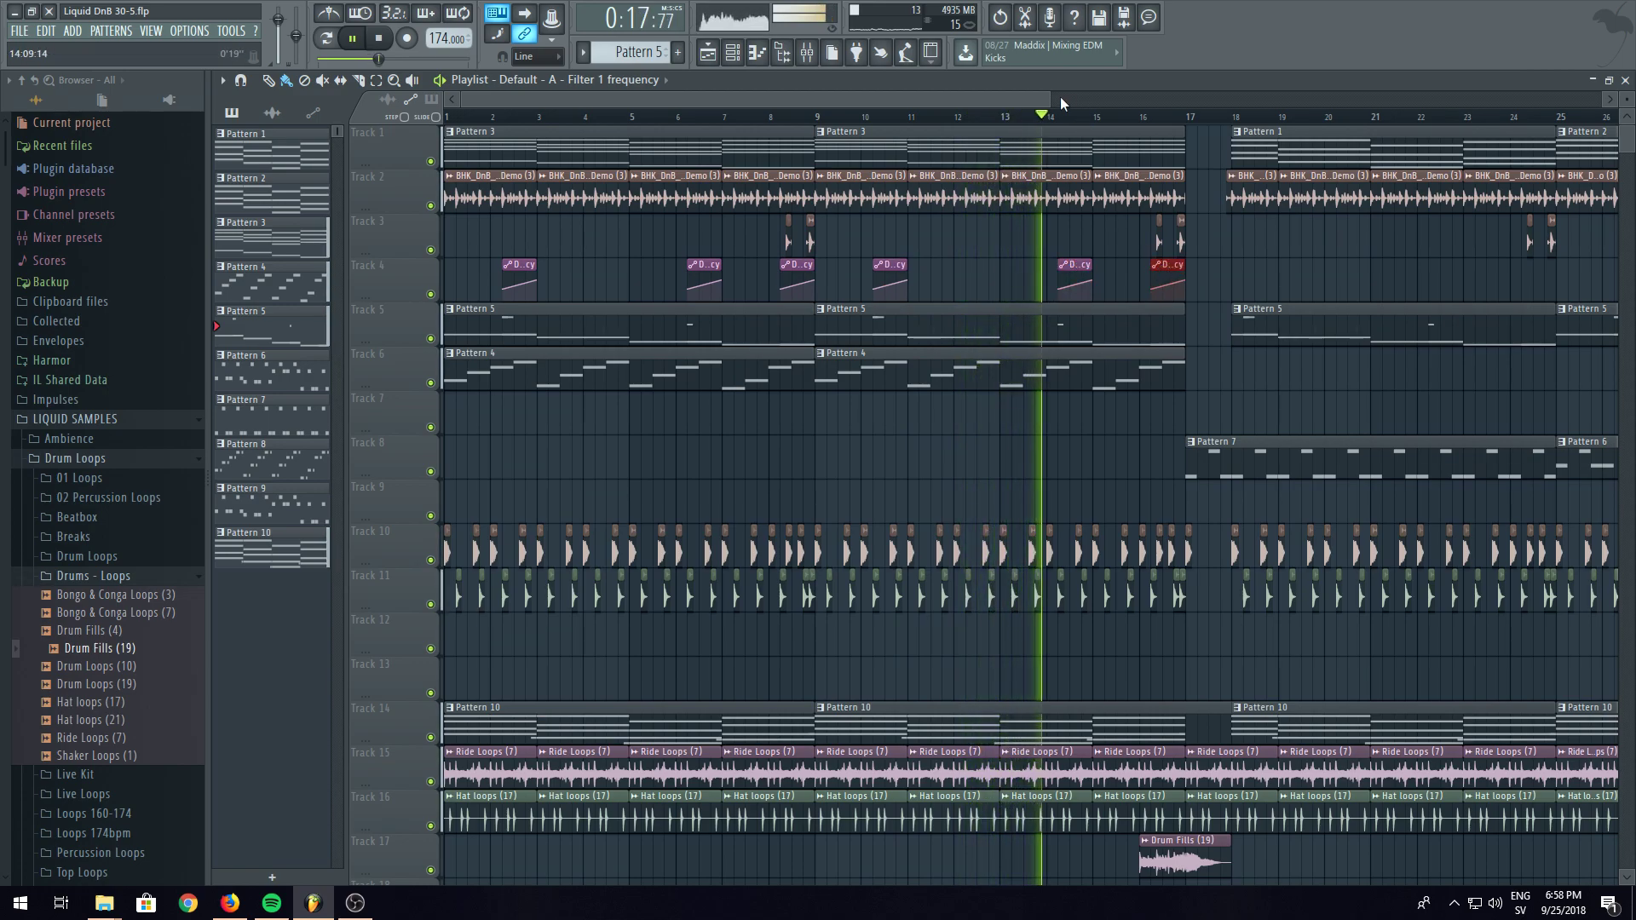
- Repeat the Filter 1 frequency clips in the second half of Track 4 at 18:05, 22:05, 24:05, 26:05, 30:05 and 32:05
{"action": "scroll", "coordinate": [1074, 128], "scroll_direction": "down", "scroll_amount": 5}
{"action": "scroll", "coordinate": [1074, 128], "scroll_direction": "down", "scroll_amount": 2}
{"action": "mouse_move", "coordinate": [831, 299]}
{"action": "left_mouse_down"}
{"action": "mouse_move", "coordinate": [500, 260]}
{"action": "mouse_move", "coordinate": [875, 264]}
{"action": "left_mouse_up"}
{"action": "left_click", "coordinate": [1271, 281]}
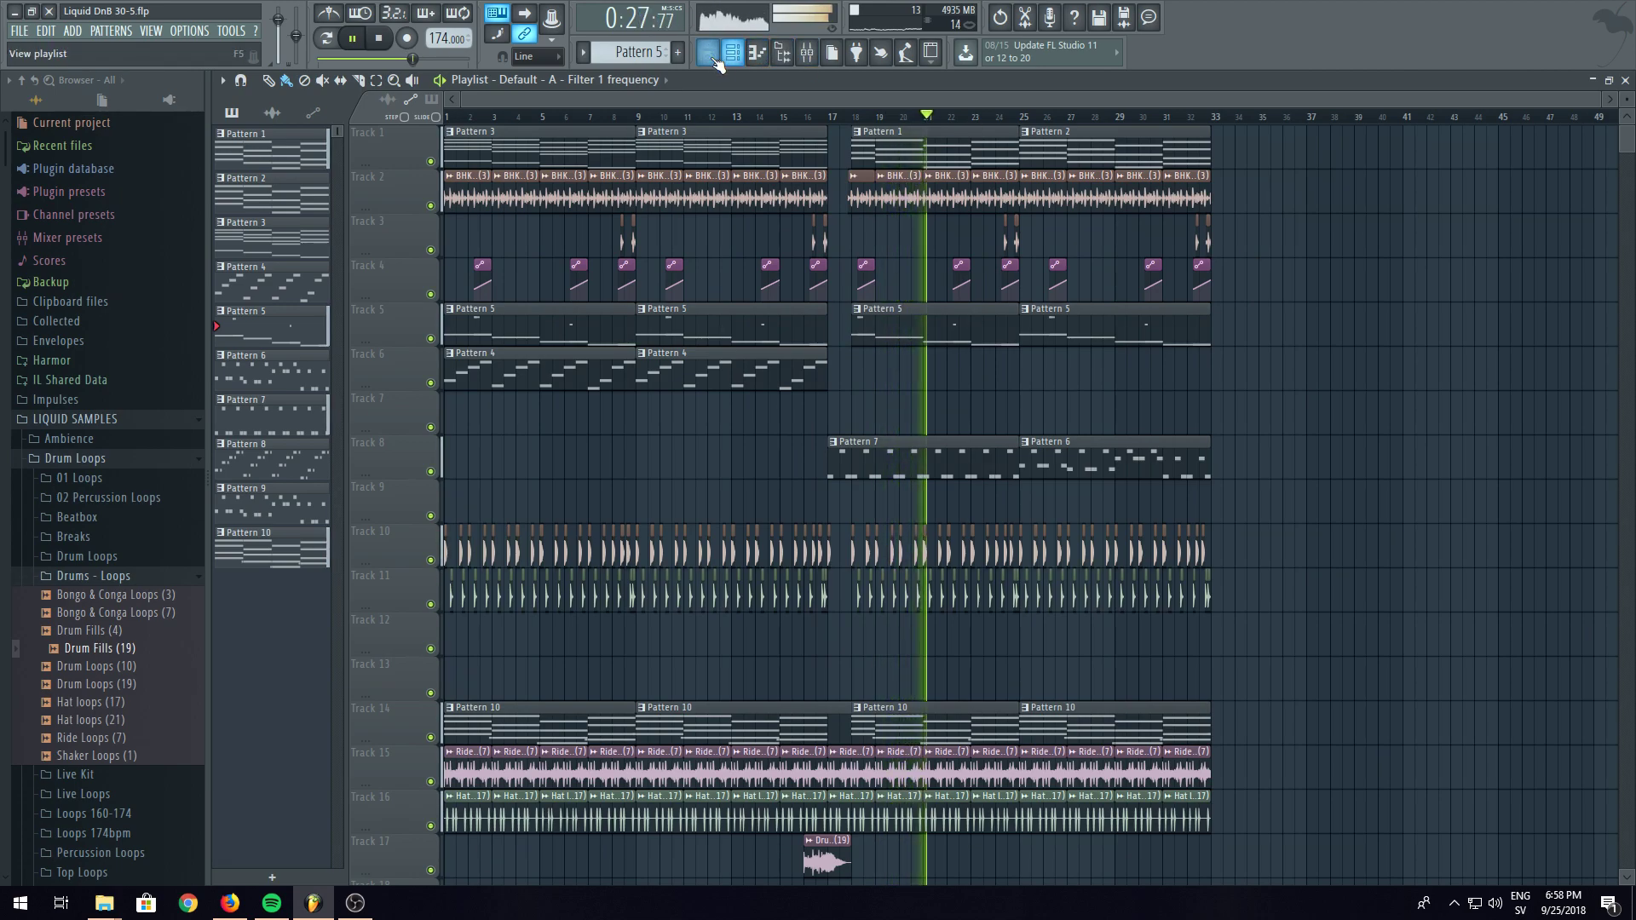
- Play Pattern 5 on its own and examine the Default reese synth's settings
{"action": "left_click", "coordinate": [718, 60]}
{"action": "left_click", "coordinate": [328, 40]}
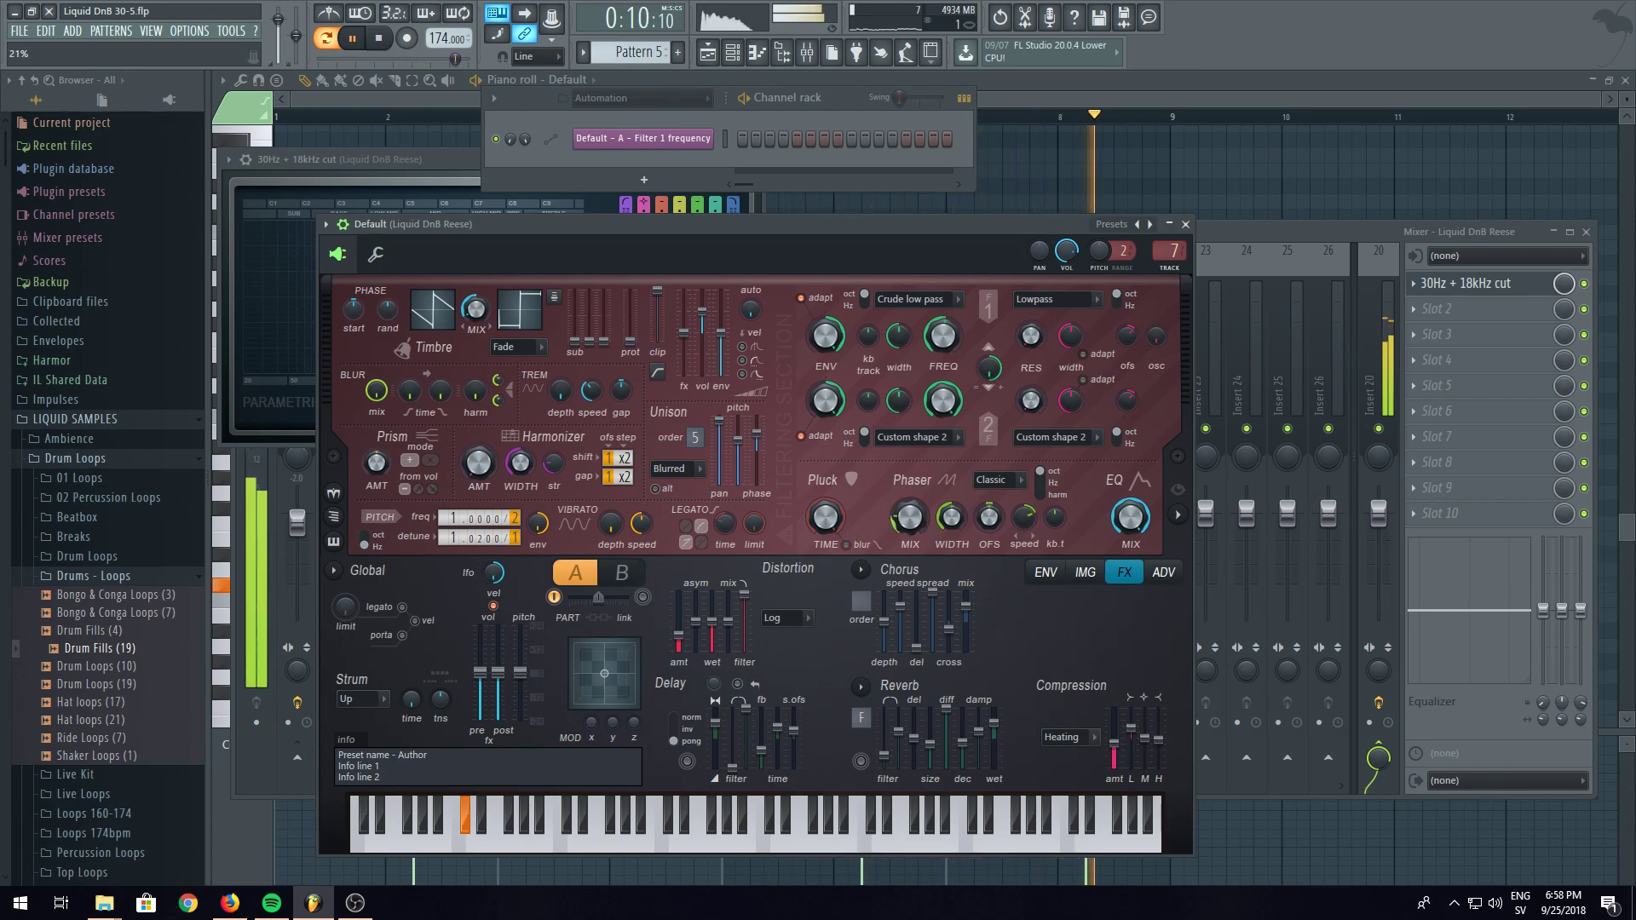
- Play the full arrangement in song mode from about bar 5 to hear the repeated filter sweeps, and stop playback
{"action": "left_click", "coordinate": [714, 52]}
{"action": "key", "text": "l"}
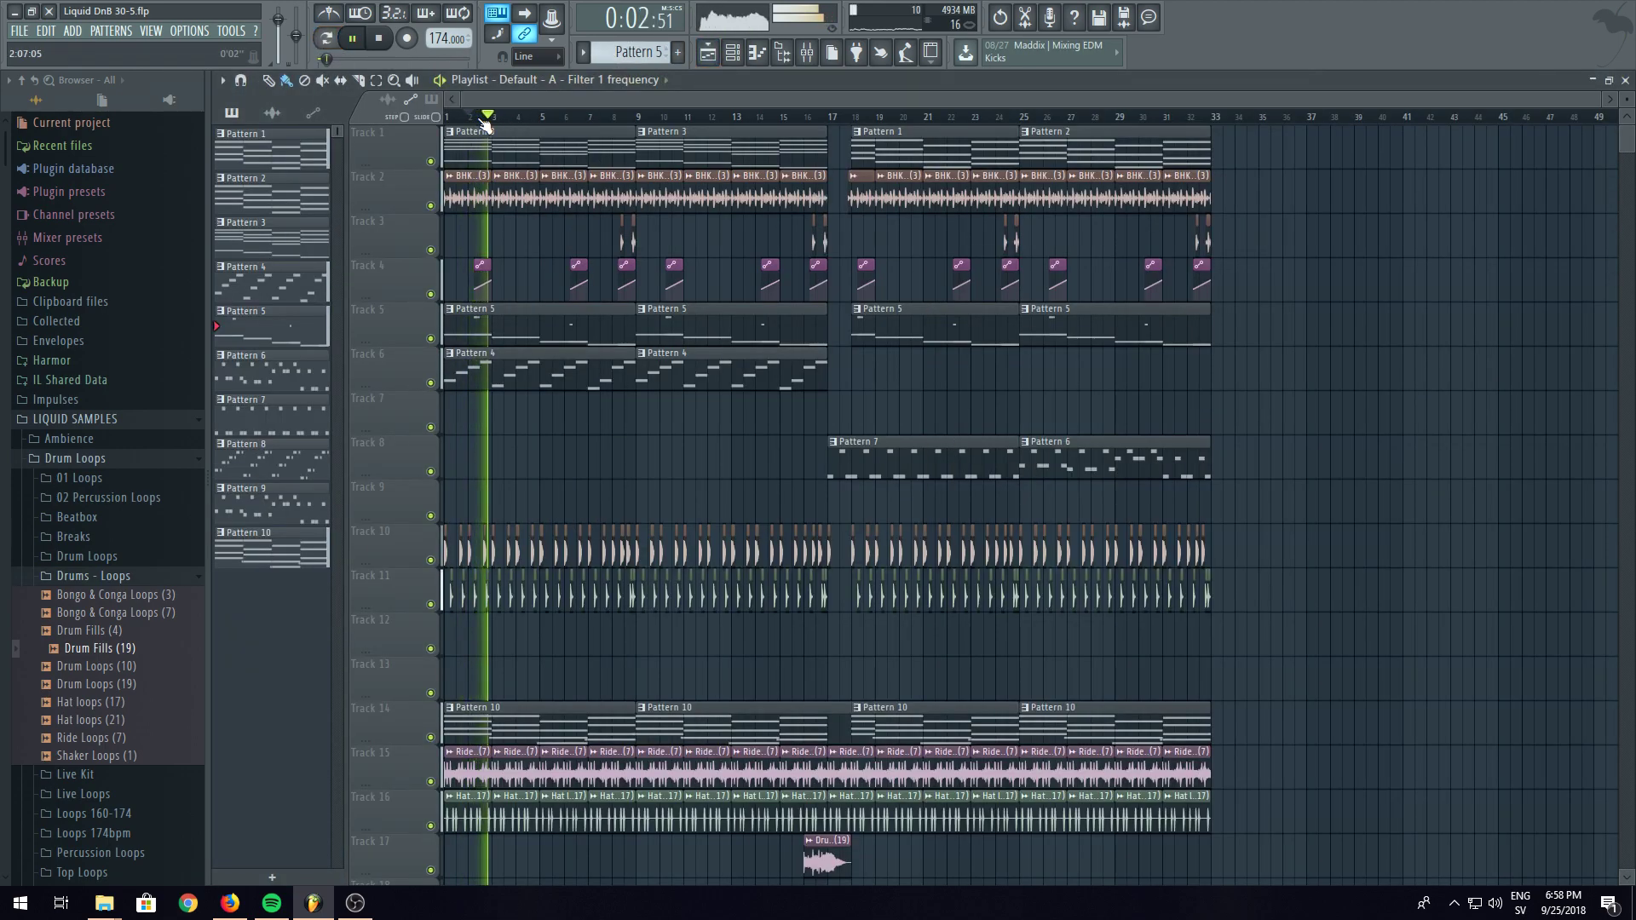
{"action": "left_click", "coordinate": [546, 119]}
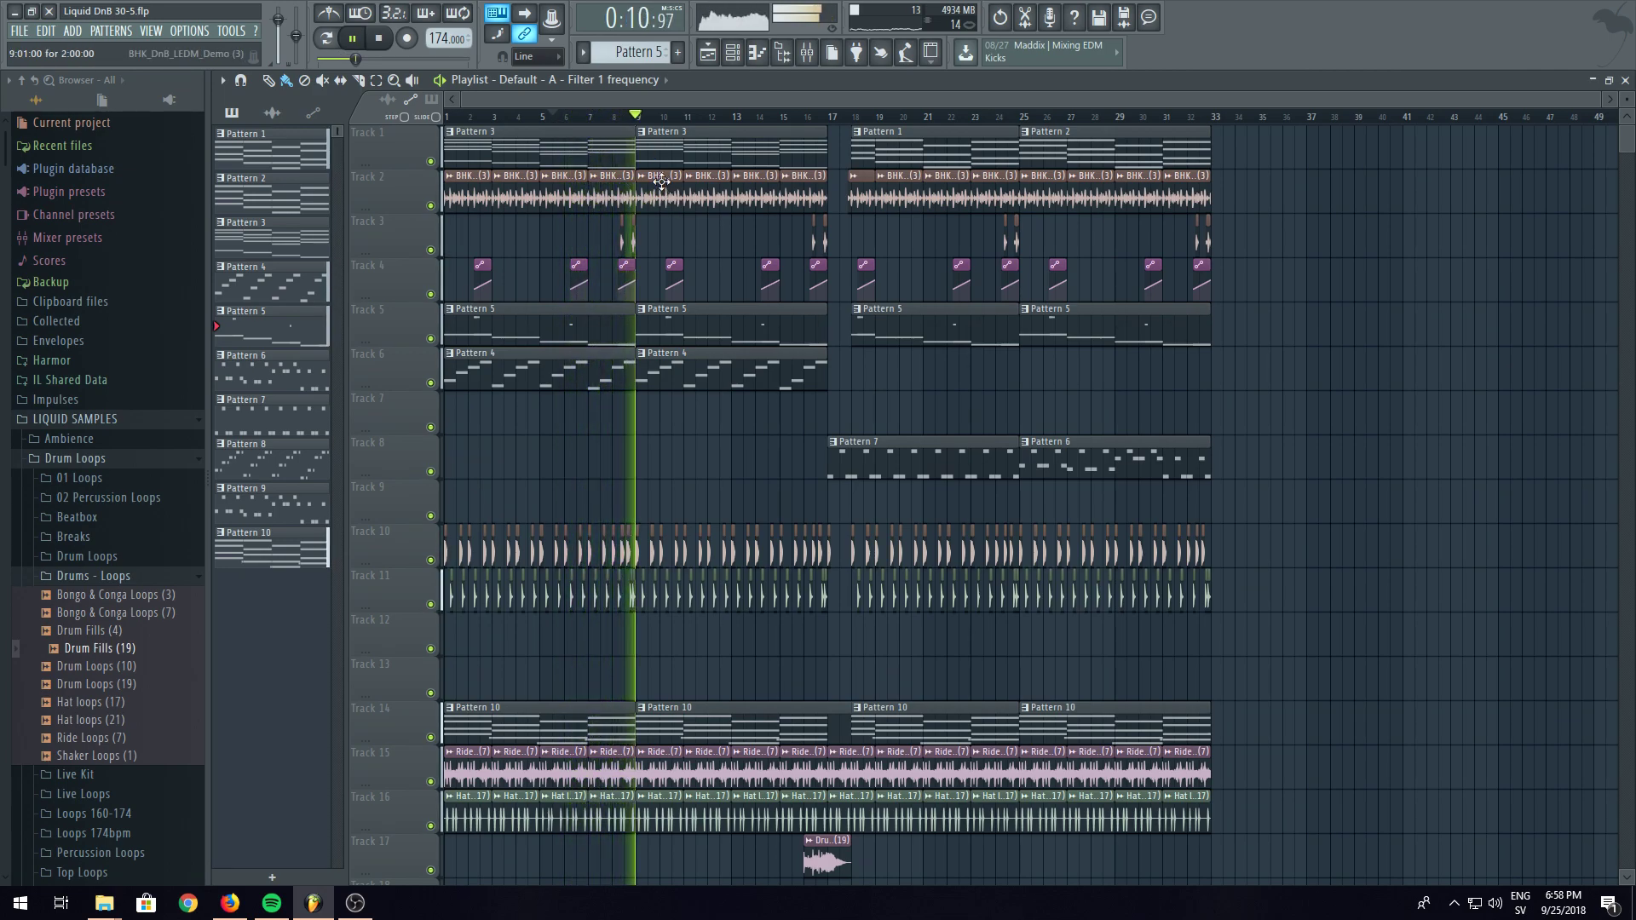
{"action": "key", "text": "space"}
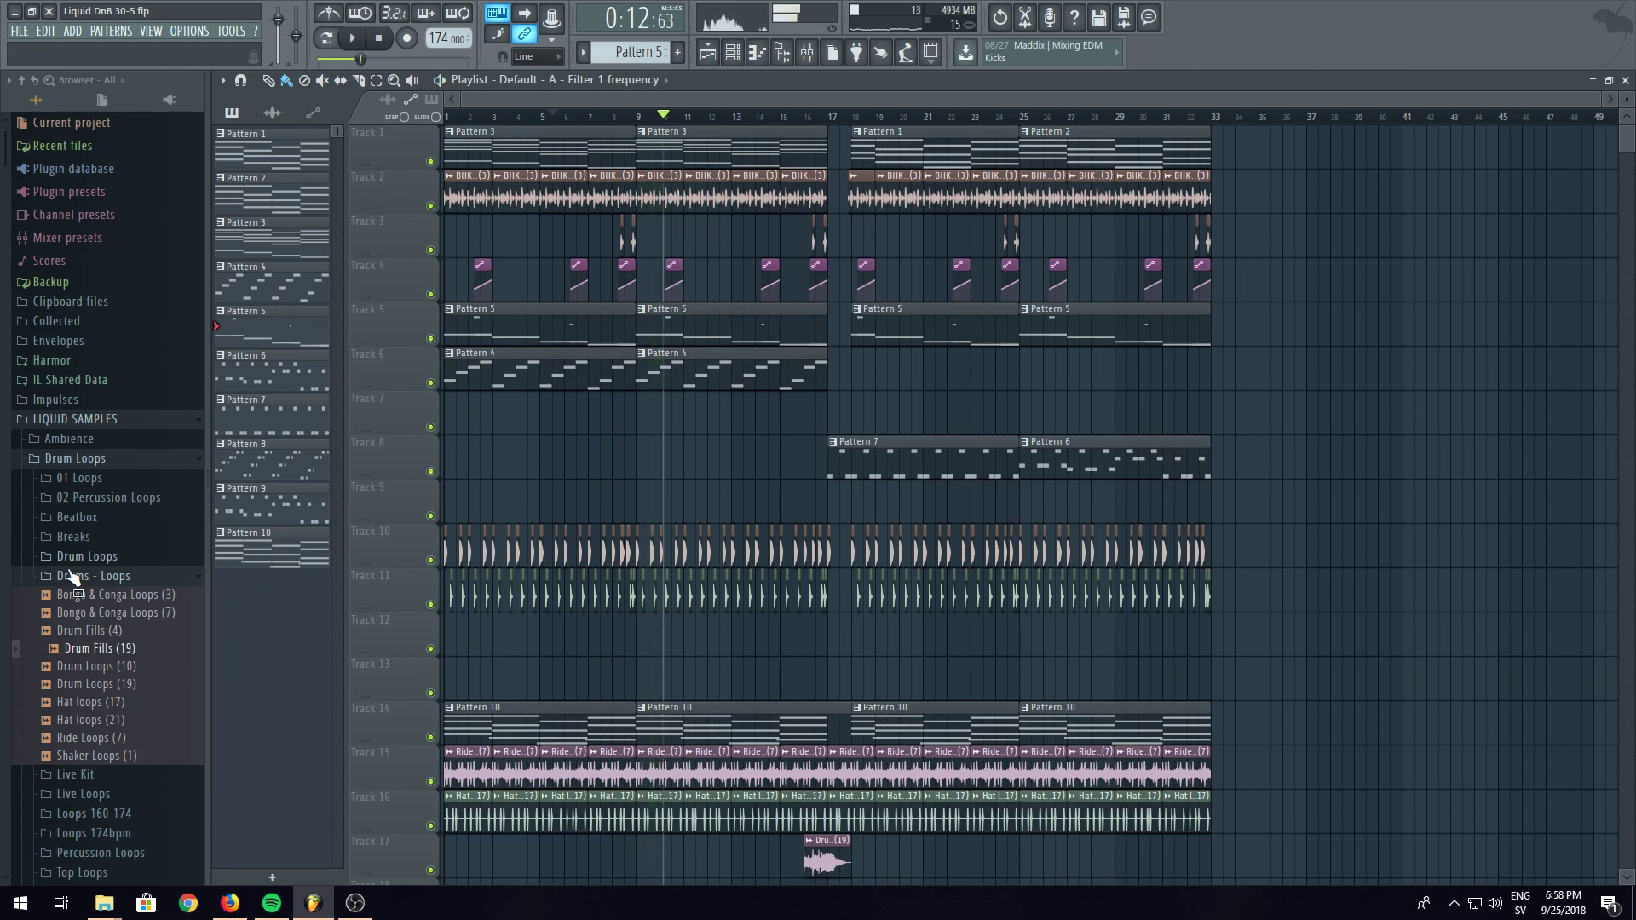
- Collapse the Drum Loops folder to show the other LIQUID SAMPLES folders
{"action": "scroll", "coordinate": [111, 571], "scroll_direction": "down", "scroll_amount": 5}
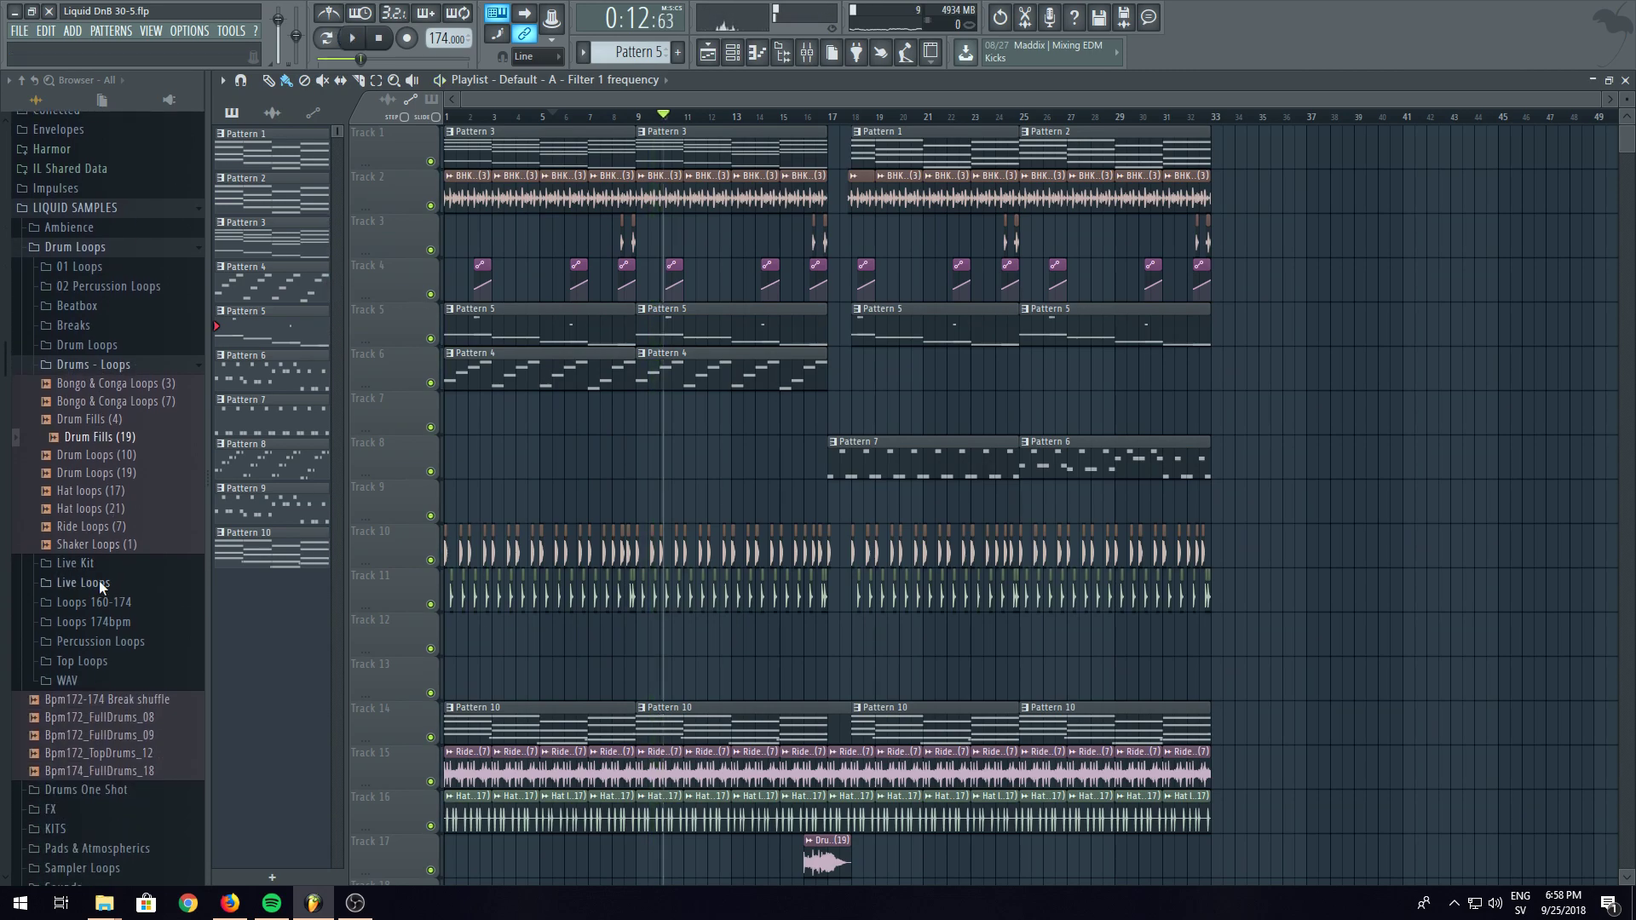
{"action": "left_click", "coordinate": [95, 250]}
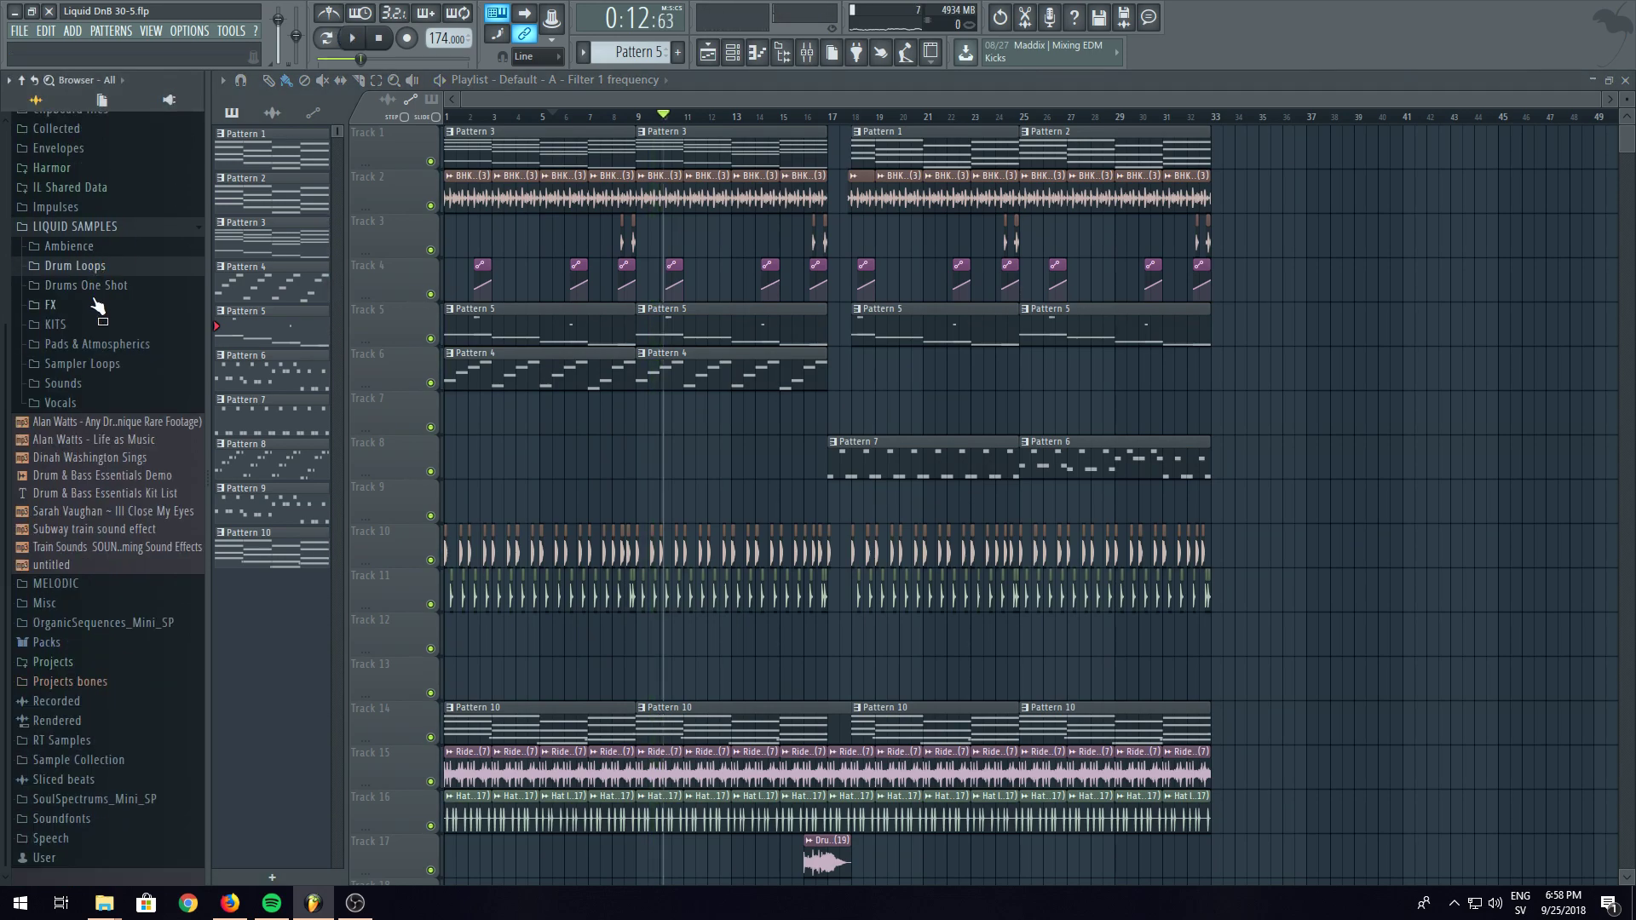
- Audition the drum and bass crashes in Drums One Shot > Cymbals + Percs > 05 Crashes, plus DnB_Cymbal_08, ending on 001_D&B_Crash
{"action": "left_click", "coordinate": [93, 287]}
{"action": "left_click", "coordinate": [104, 345]}
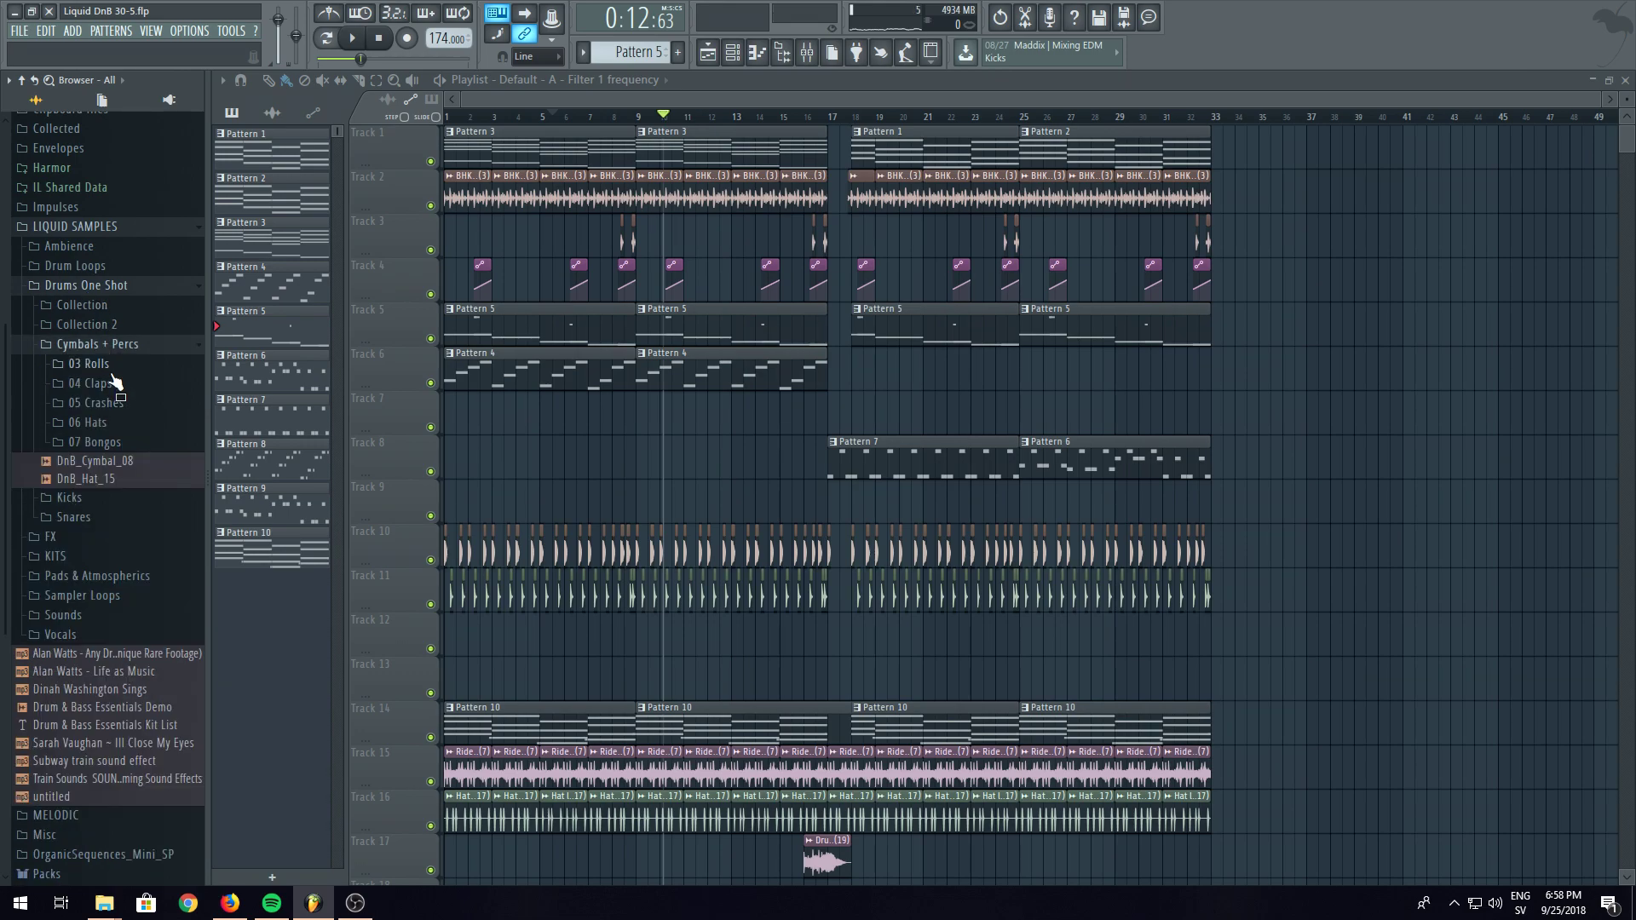
{"action": "left_click", "coordinate": [118, 407]}
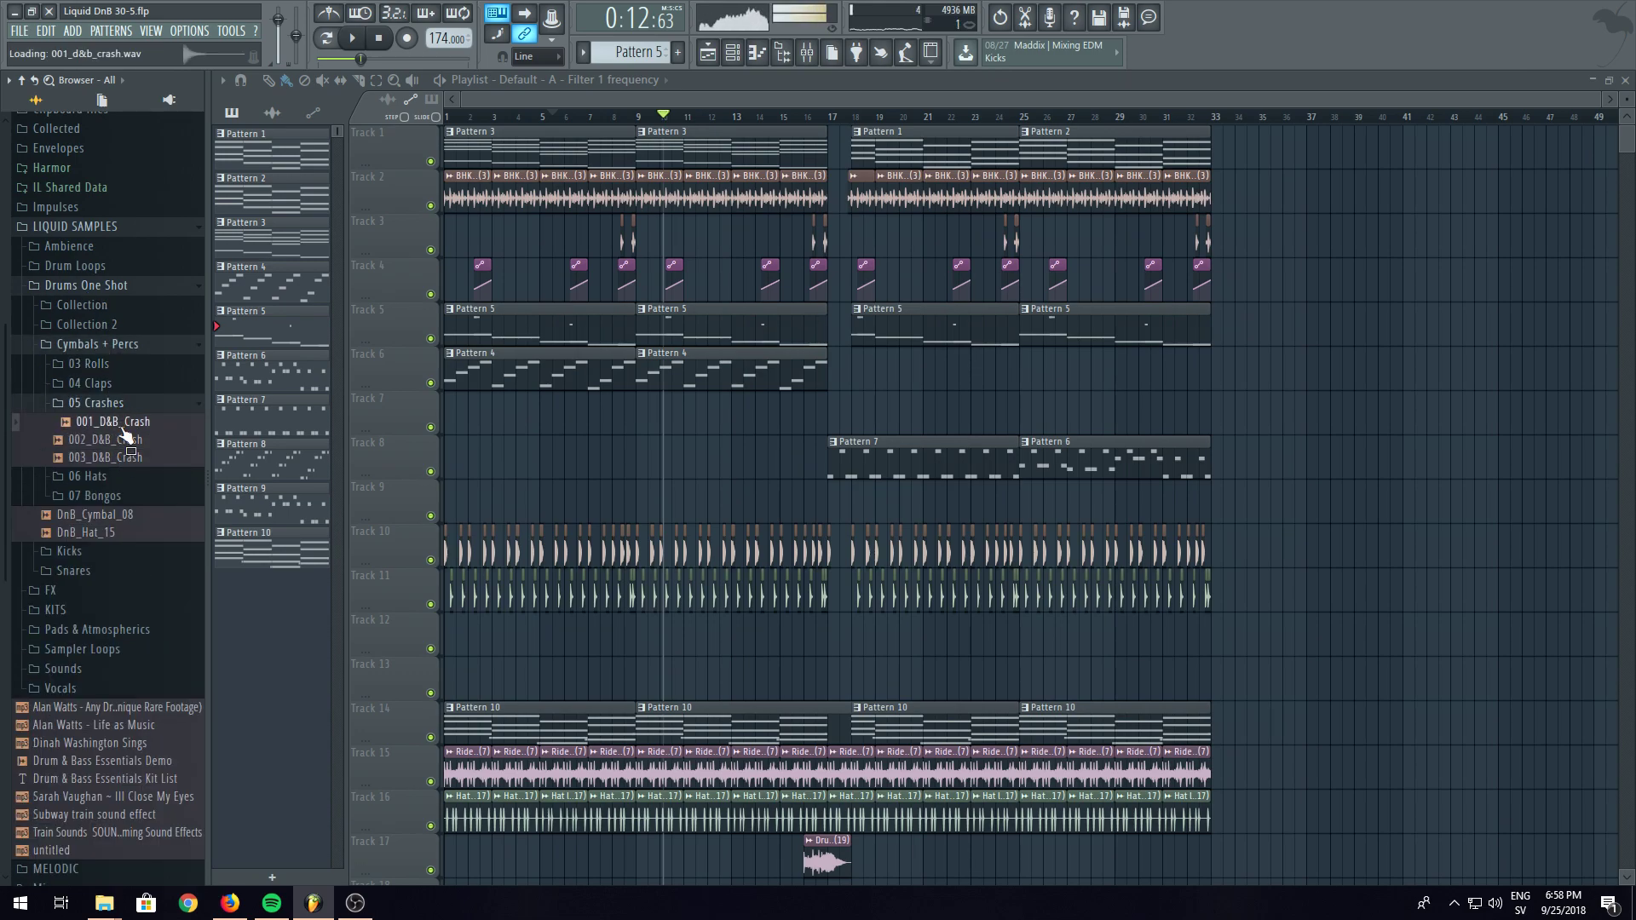
{"action": "left_click", "coordinate": [130, 459]}
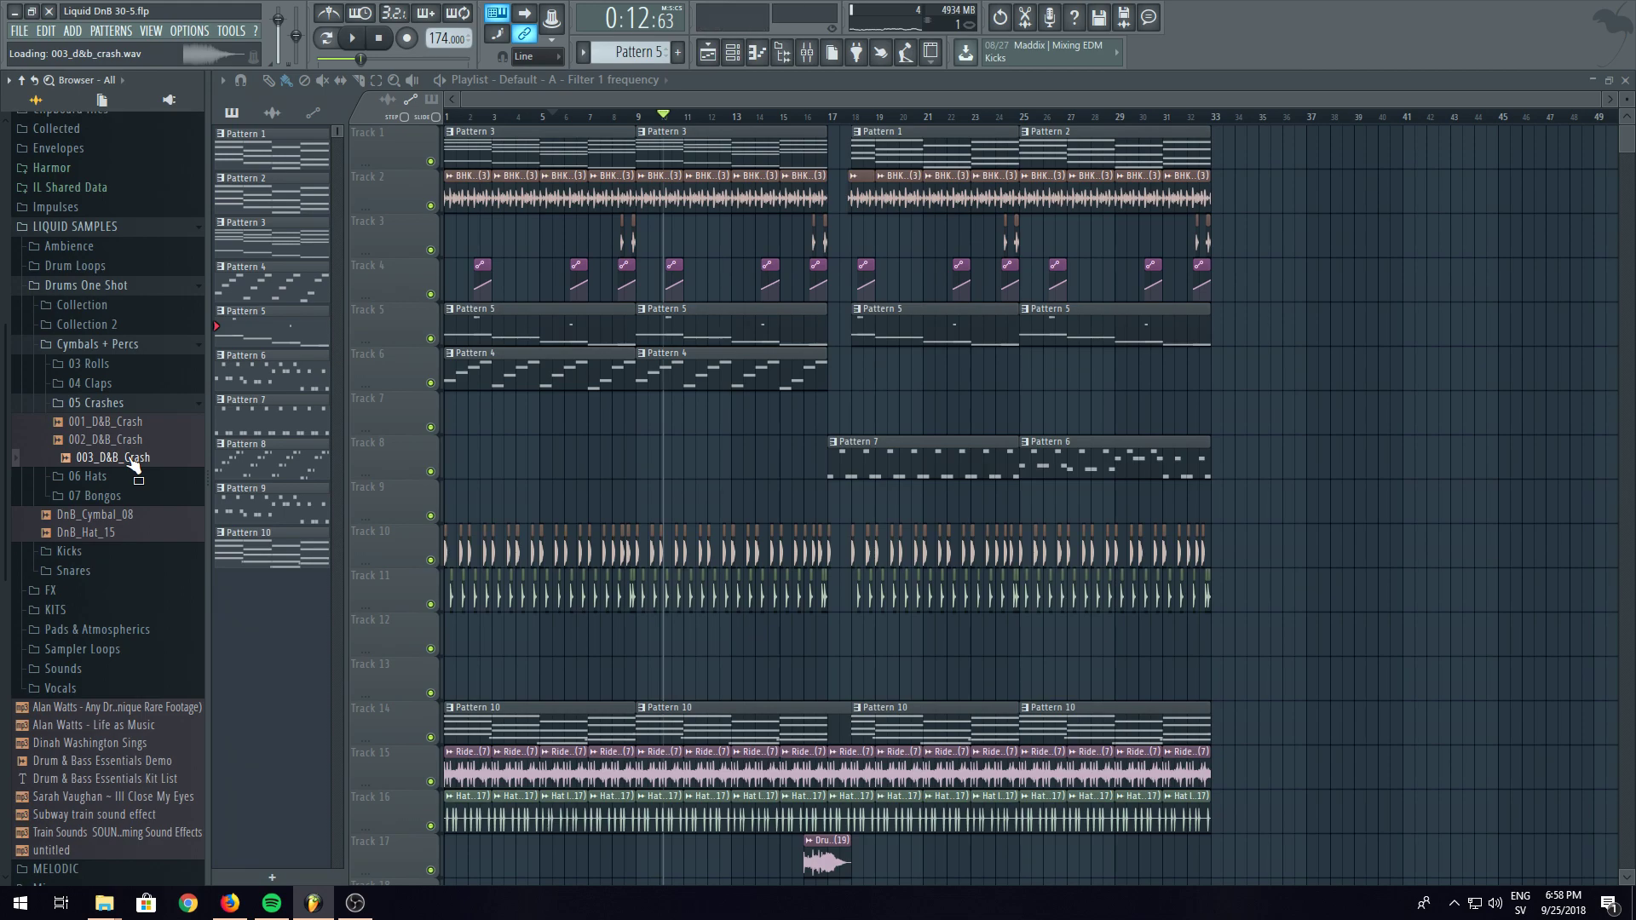
{"action": "left_click", "coordinate": [118, 516]}
{"action": "left_click", "coordinate": [119, 443]}
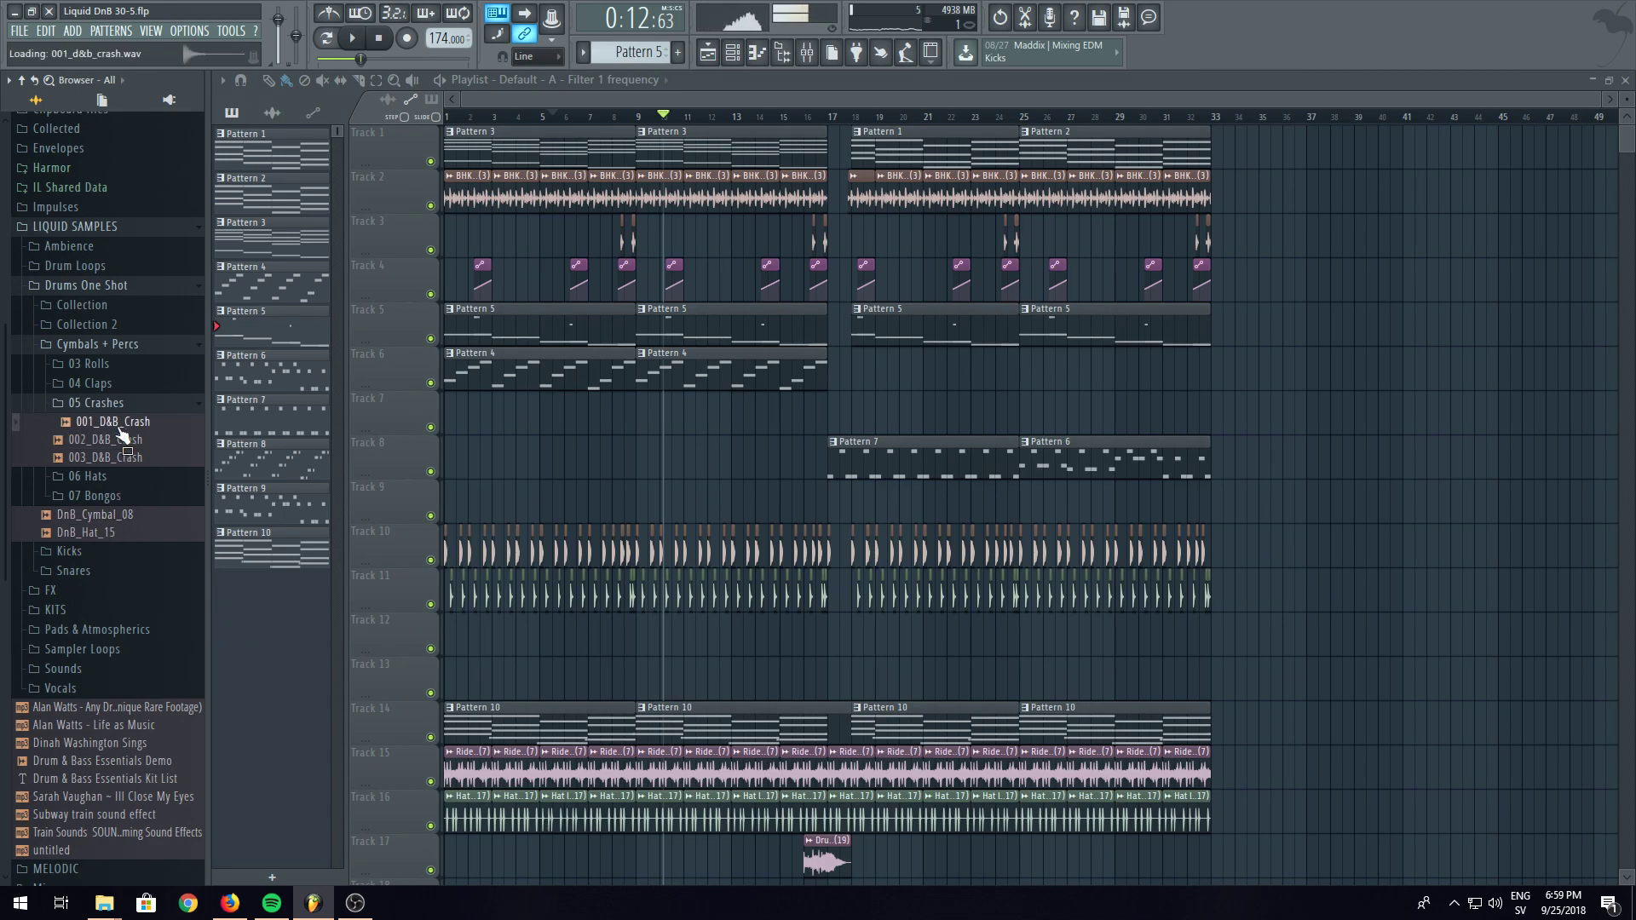
- Place 001_D&B_Crash clips on Track 7 of the playlist at bars 1, 9, 17 and 25
{"action": "left_click_drag", "start_coordinate": [512, 423], "coordinate": [511, 423]}
{"action": "left_click", "coordinate": [602, 439]}
{"action": "left_click_drag", "start_coordinate": [646, 437], "coordinate": [673, 398]}
{"action": "left_click_drag", "start_coordinate": [888, 426], "coordinate": [879, 419]}
{"action": "left_click_drag", "start_coordinate": [1162, 406], "coordinate": [1119, 404]}
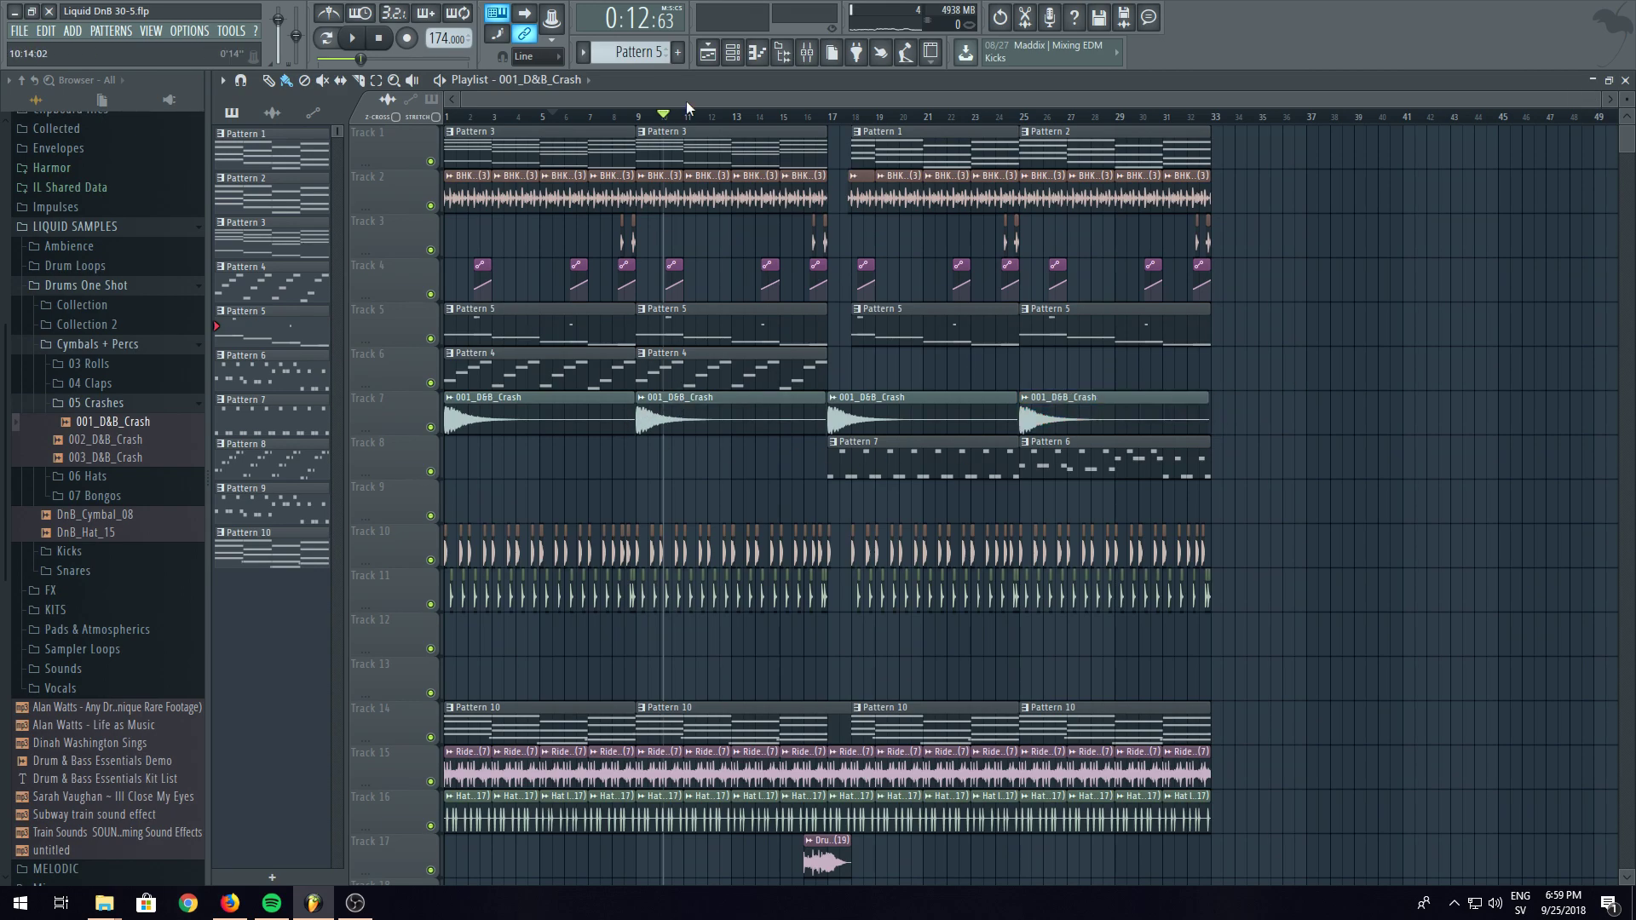
- Play the song from the start and route the 001_D&B_Crash channel to mixer track 11
{"action": "left_click", "coordinate": [743, 53]}
{"action": "left_click", "coordinate": [680, 291]}
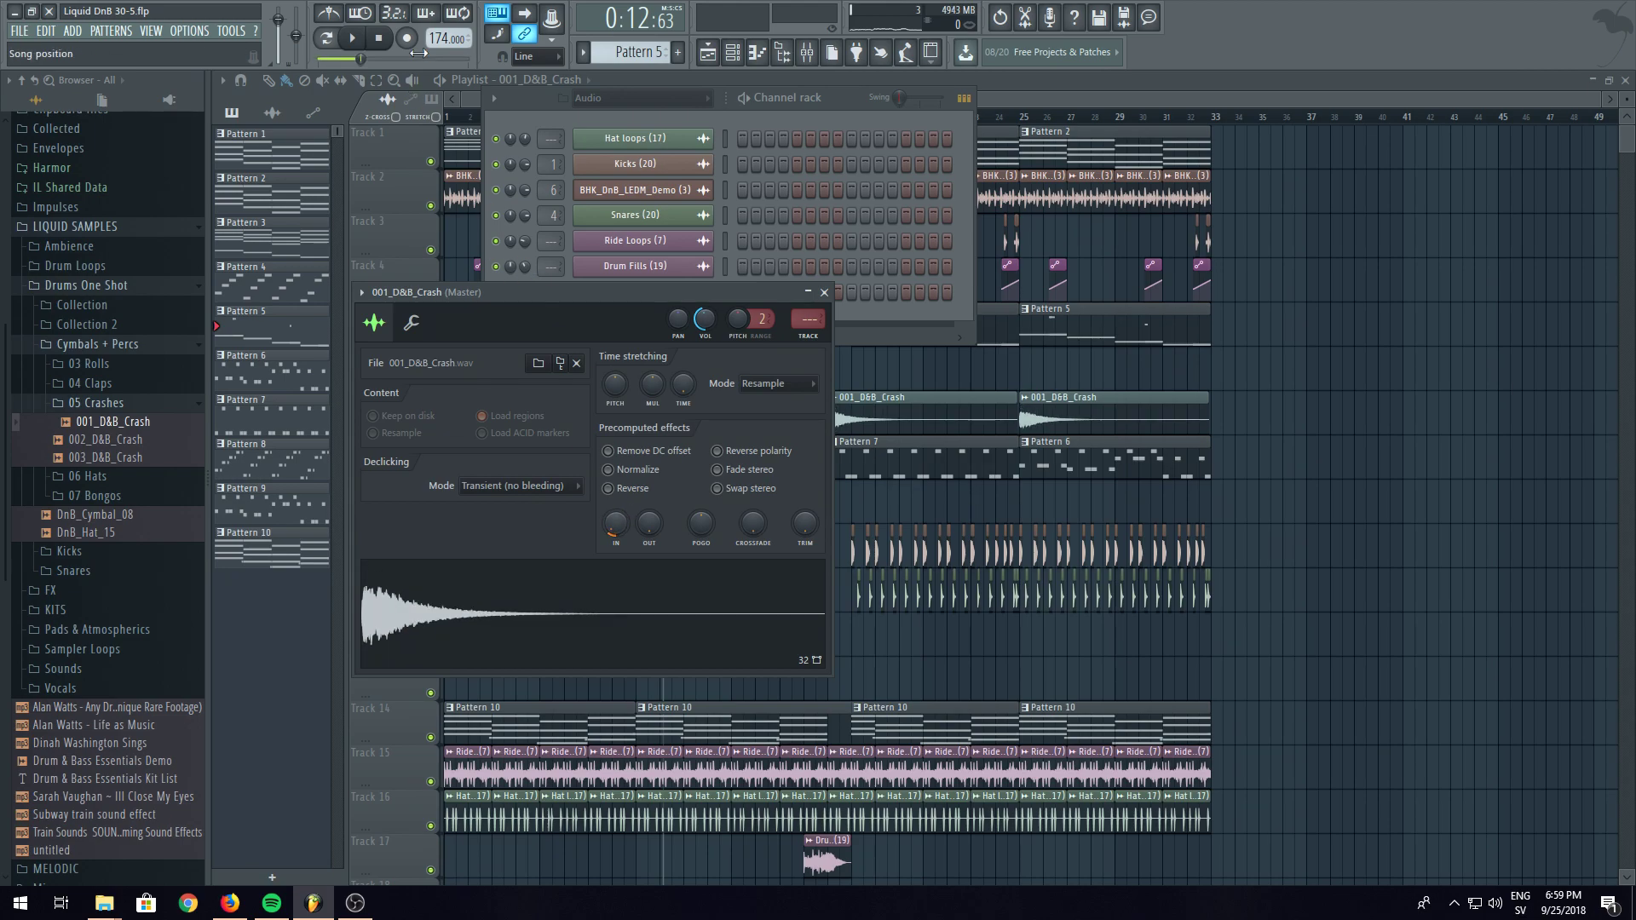
{"action": "left_click", "coordinate": [355, 39]}
{"action": "left_click", "coordinate": [362, 41]}
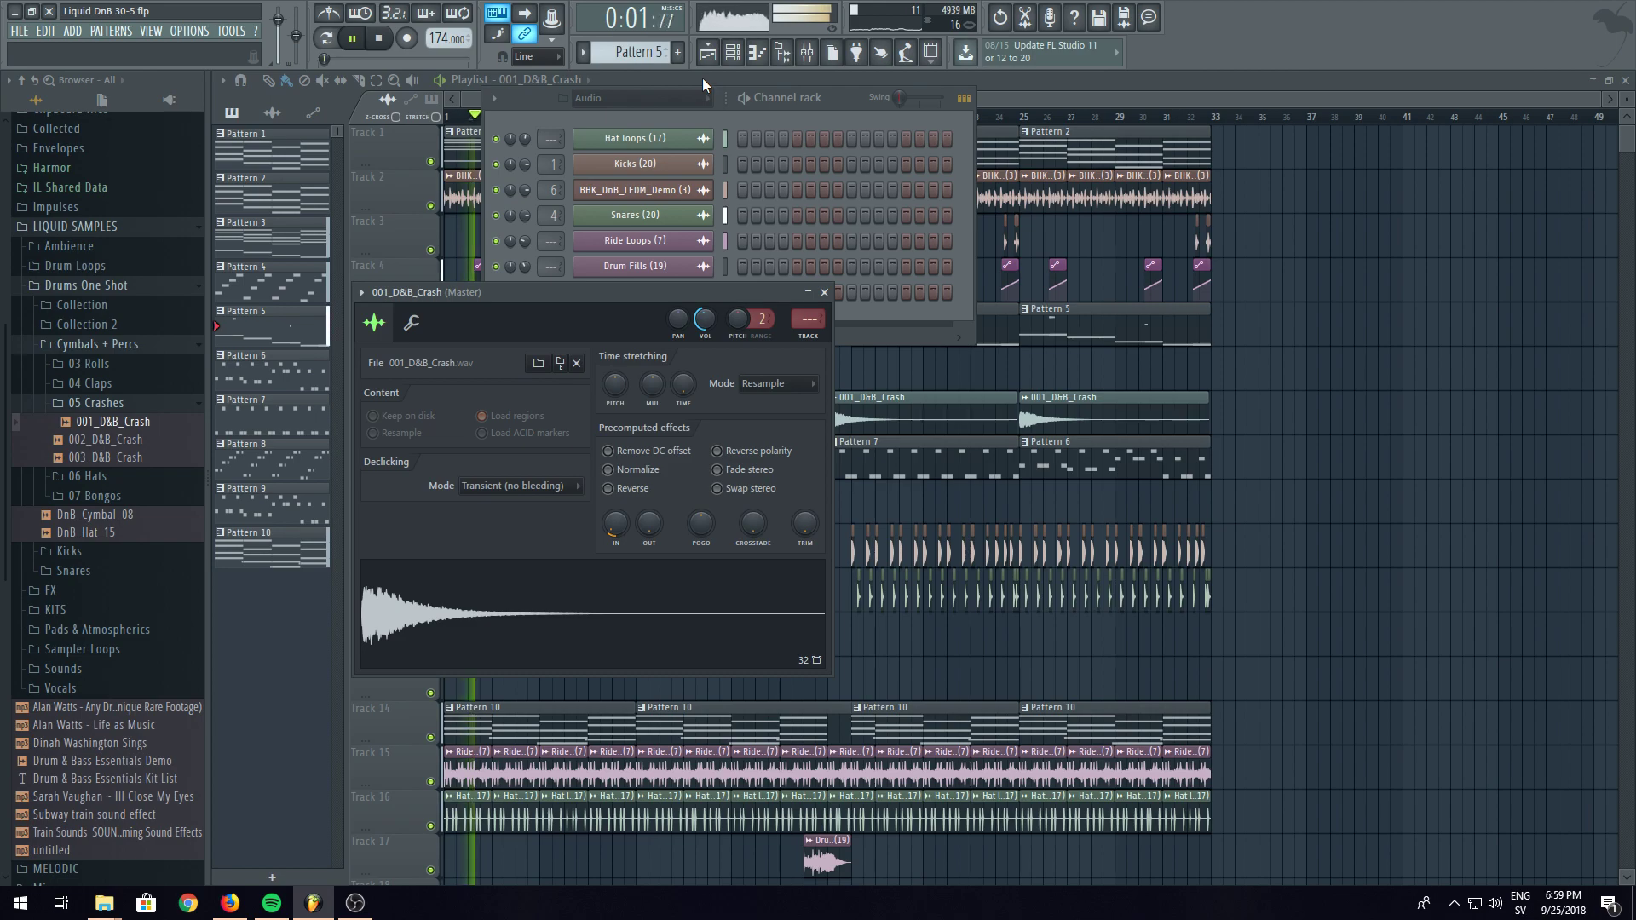
{"action": "left_click", "coordinate": [362, 292]}
{"action": "left_click", "coordinate": [630, 350]}
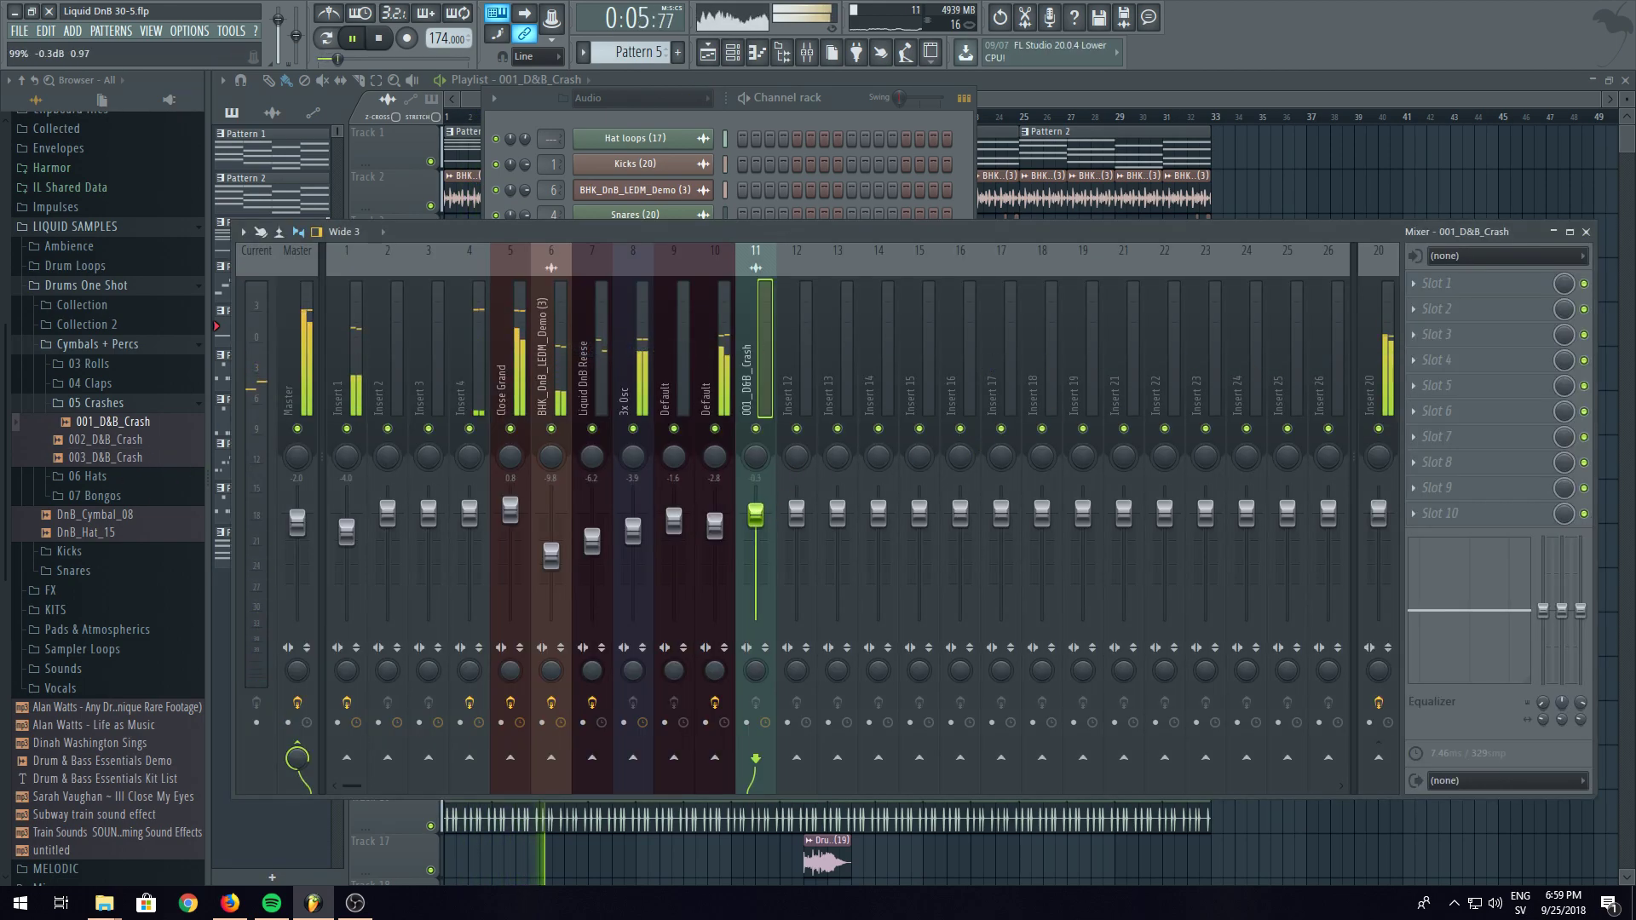
- Add Fruity Reeverb 2 to the crash track's first effect slot with a room size of 68, and return to the playlist
{"action": "left_click", "coordinate": [1437, 282]}
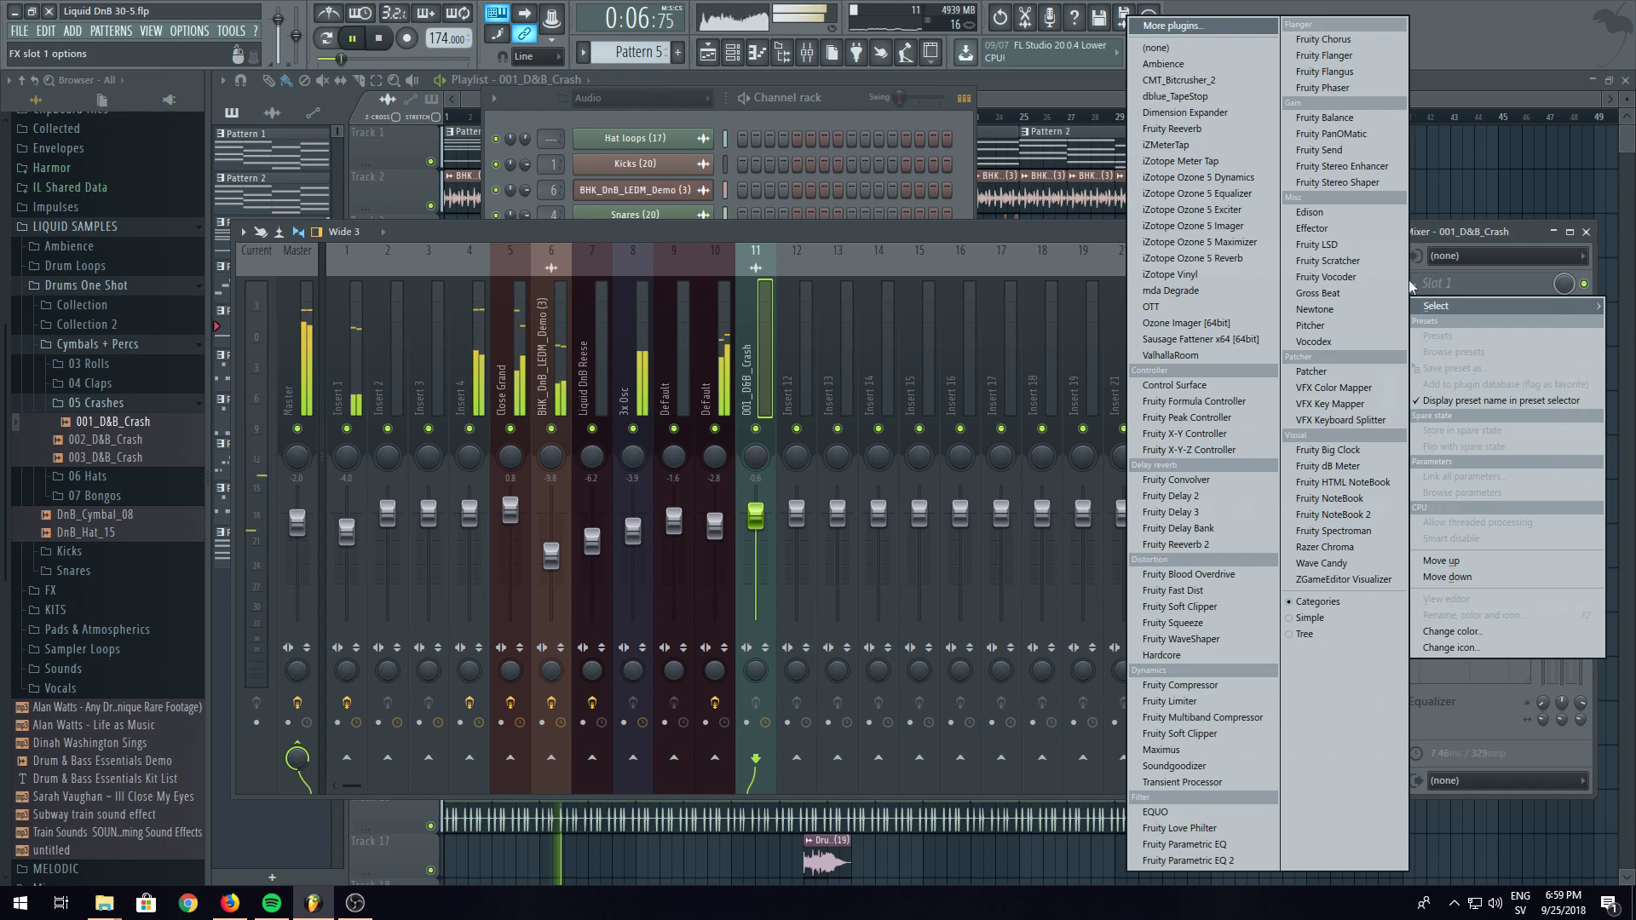
{"action": "left_click", "coordinate": [1208, 547]}
{"action": "left_click_drag", "start_coordinate": [434, 235], "coordinate": [433, 233]}
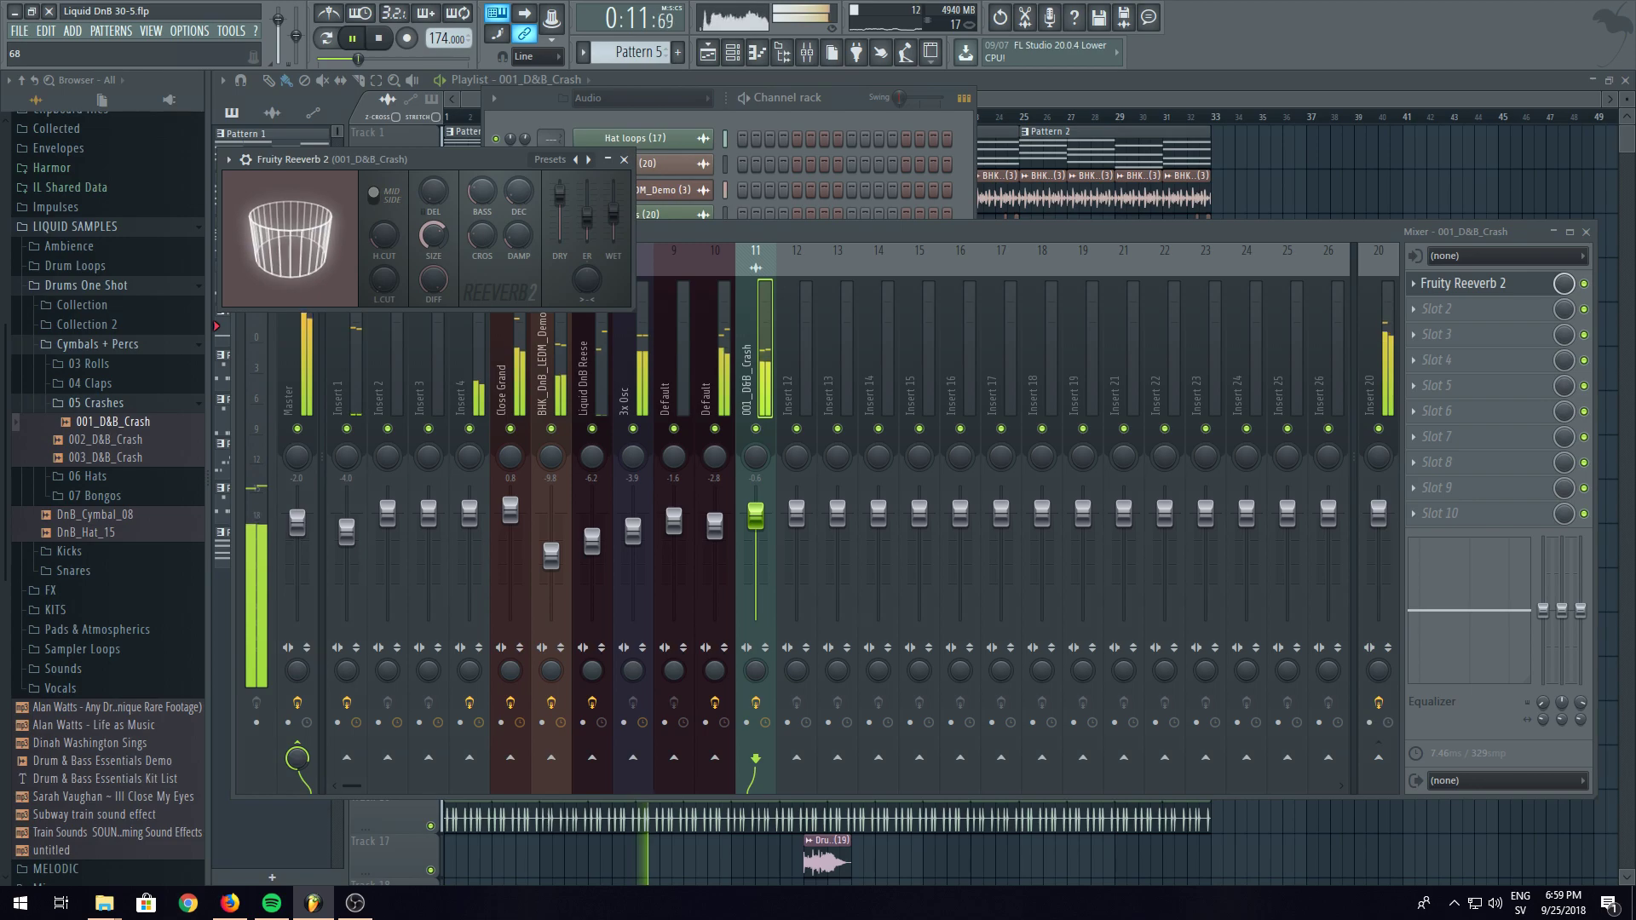
{"action": "left_click", "coordinate": [1006, 96]}
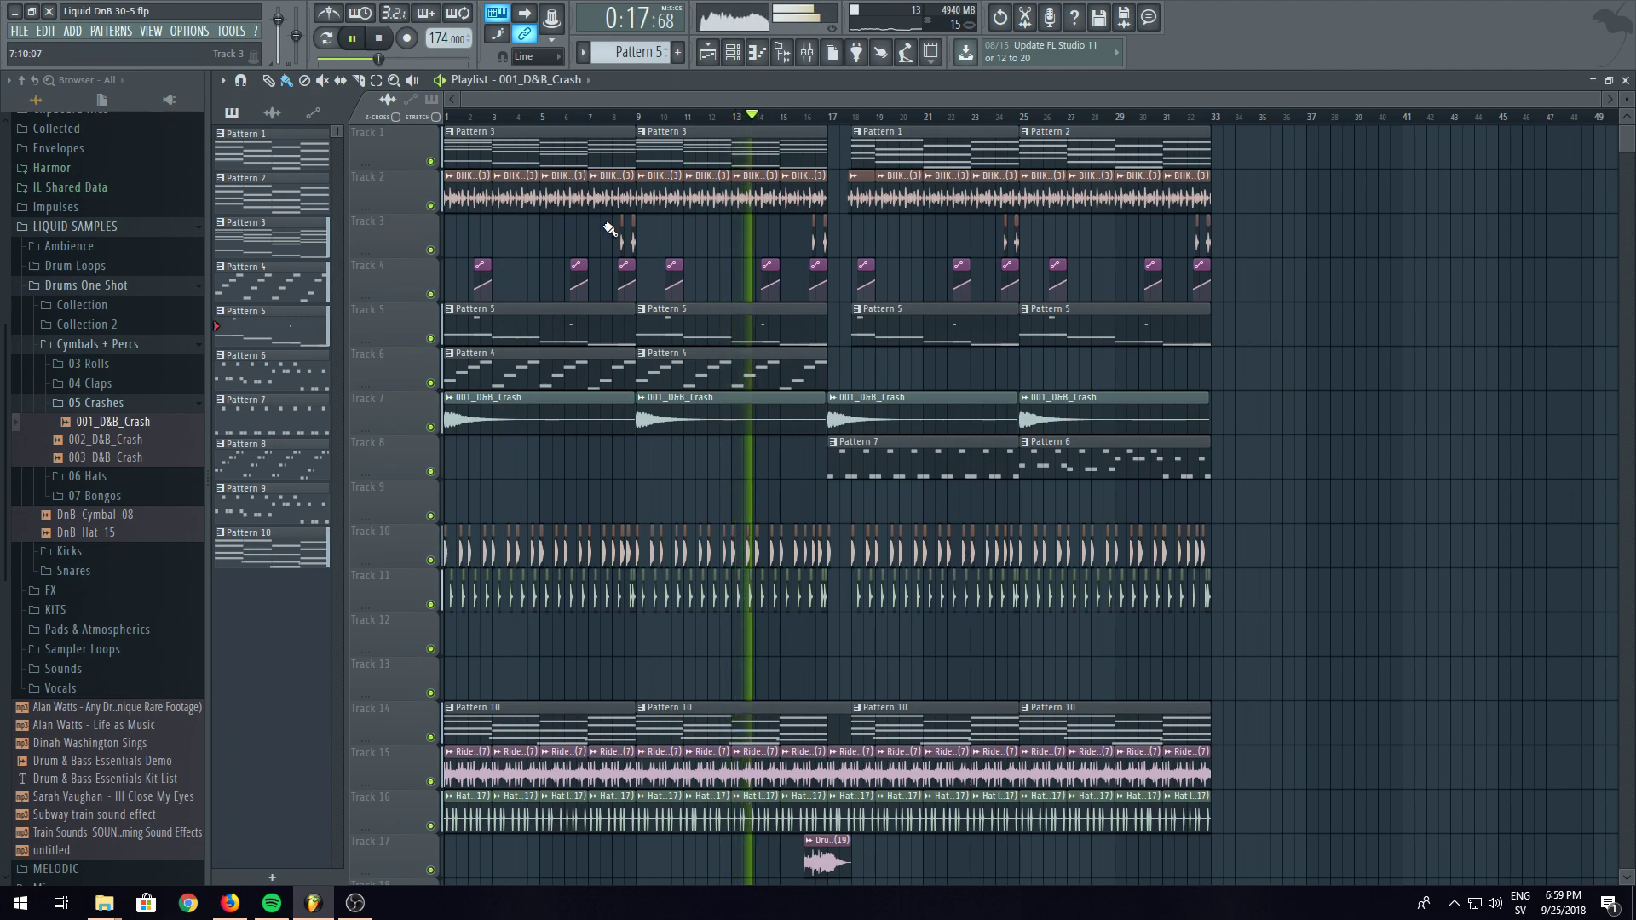
- Open Pattern 3's Close Grand chords in the piano roll and play them in pattern mode
{"action": "left_click", "coordinate": [528, 143]}
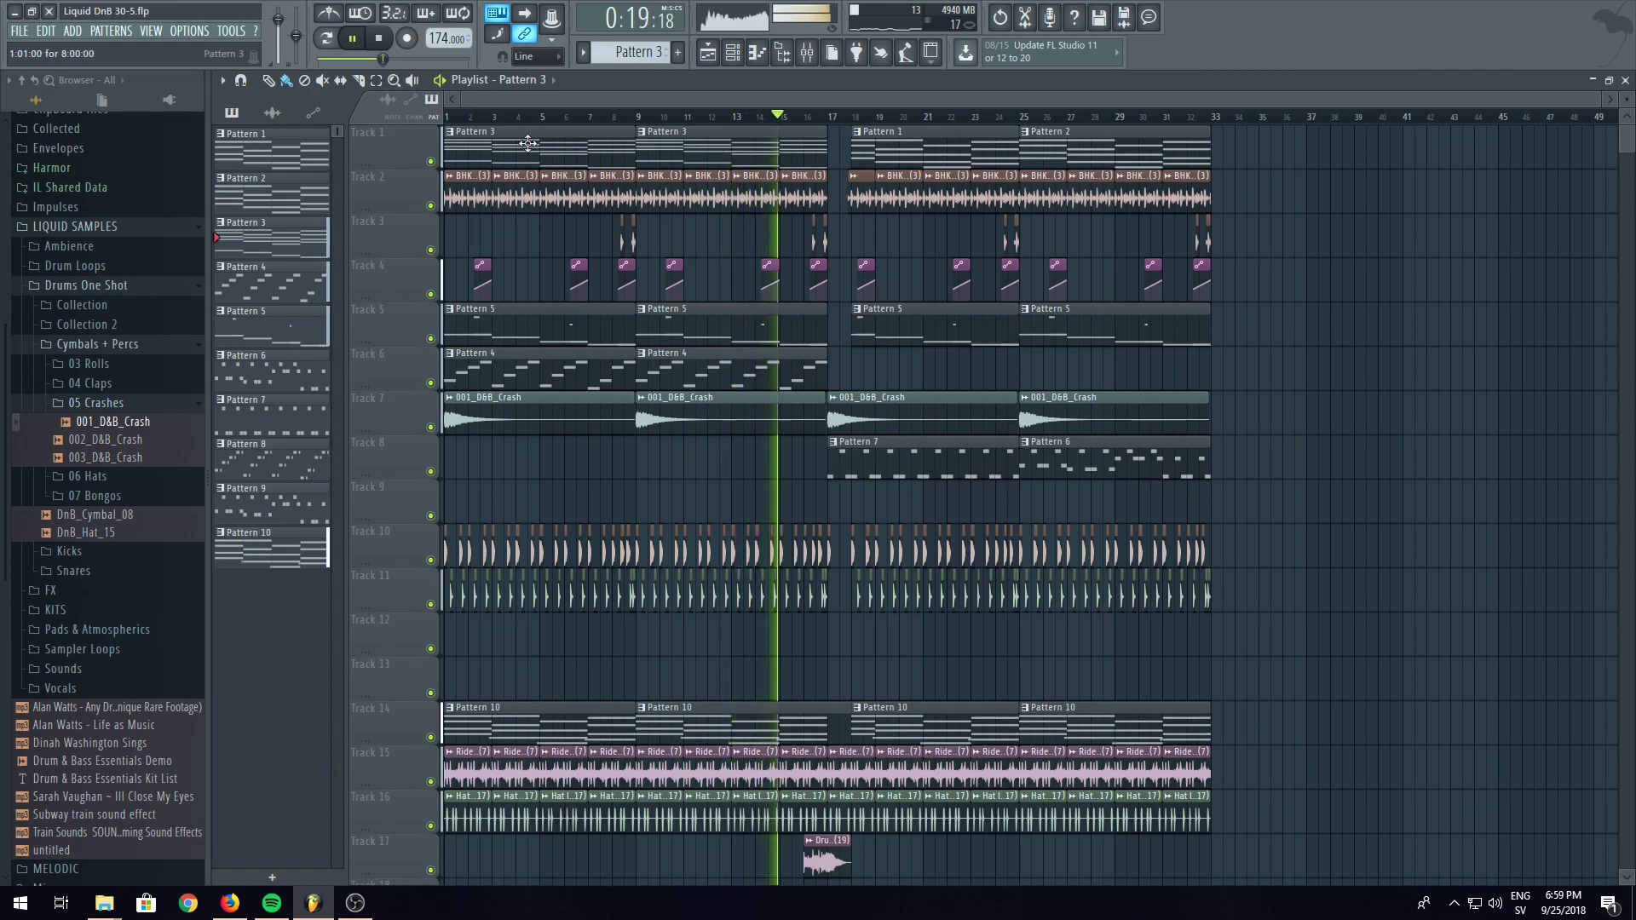
{"action": "left_click", "coordinate": [327, 38]}
{"action": "left_click", "coordinate": [734, 53]}
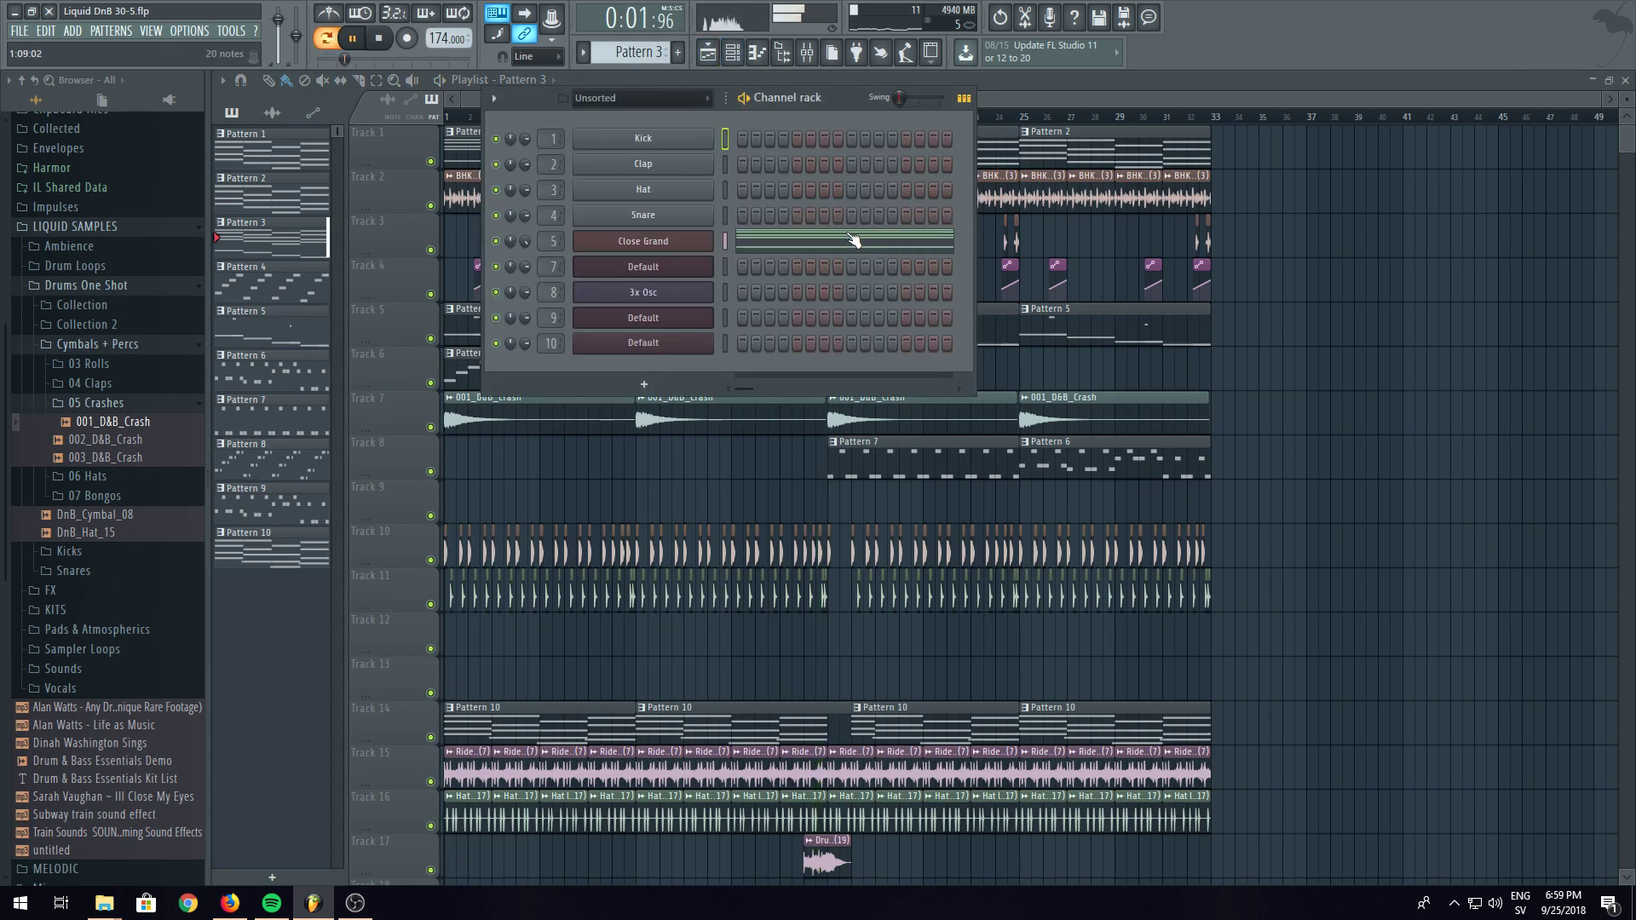
{"action": "left_click", "coordinate": [855, 241]}
{"action": "left_click", "coordinate": [374, 39]}
{"action": "left_click", "coordinate": [352, 38]}
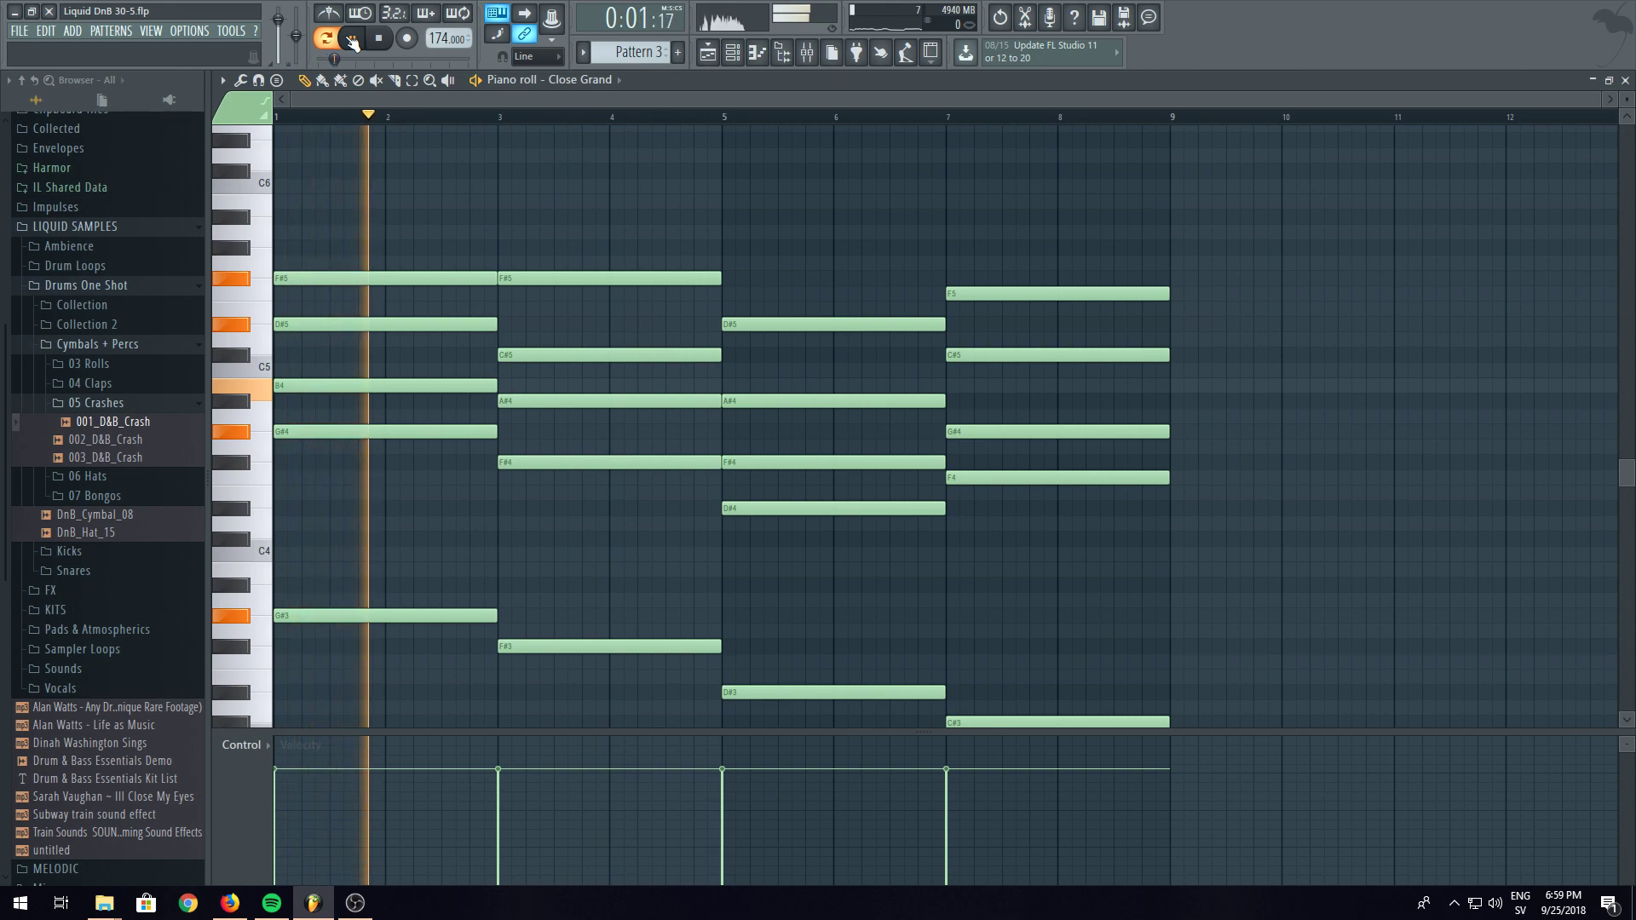
{"action": "left_click", "coordinate": [352, 38]}
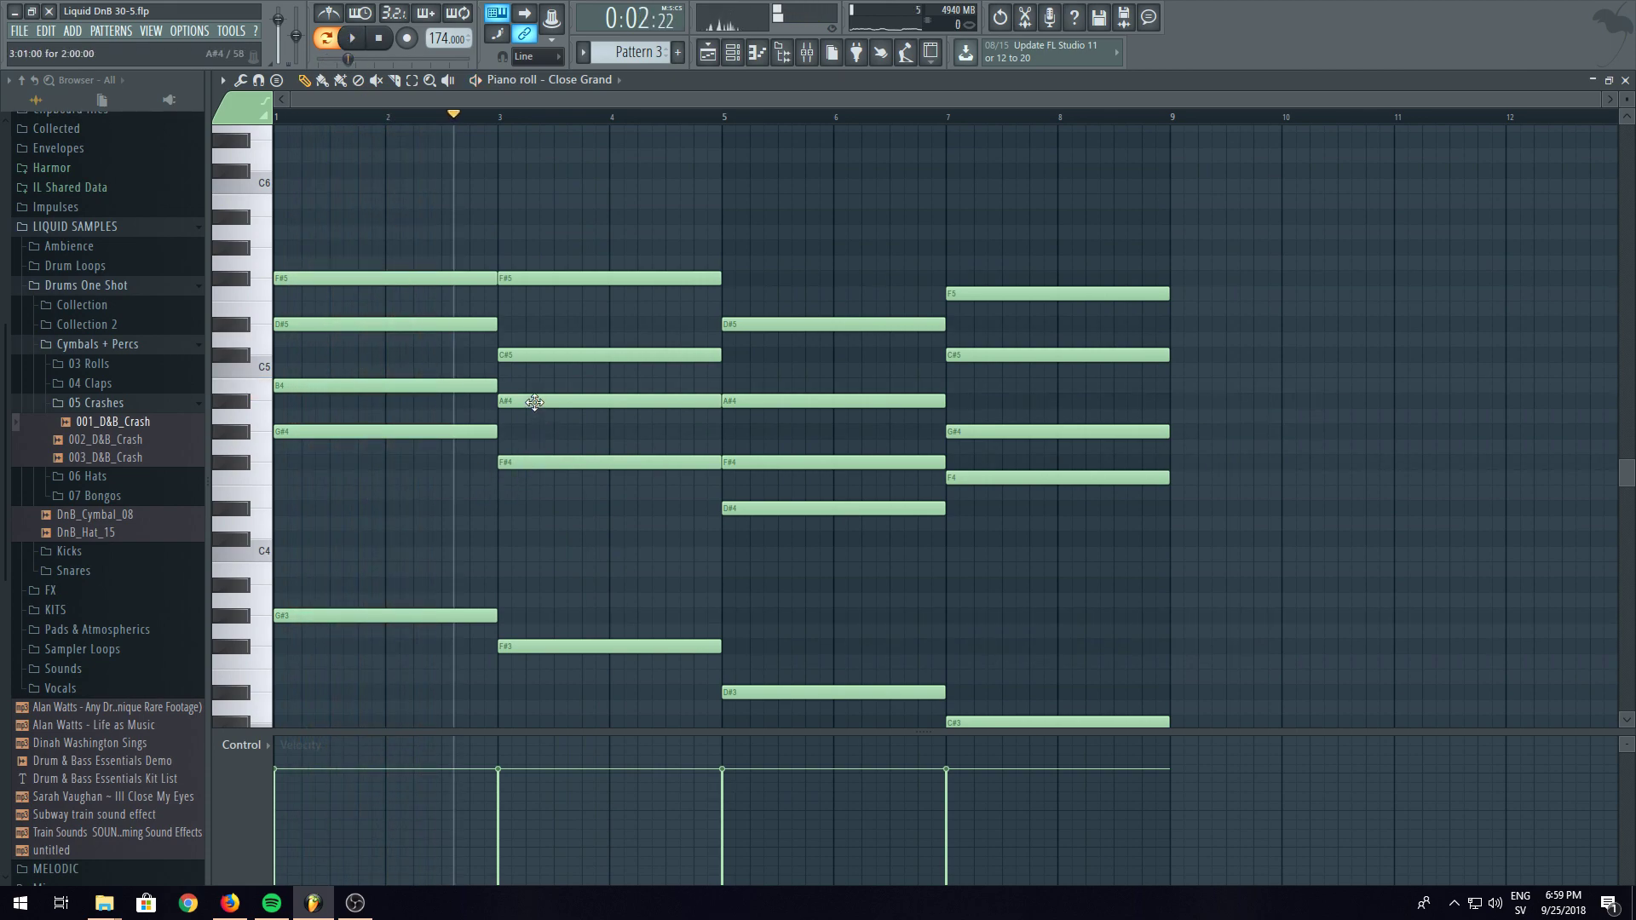
- Try lowering the second chord's A#4 note to A4, play the chords, and move the note back to A#4
{"action": "left_click_drag", "start_coordinate": [534, 403], "coordinate": [531, 418]}
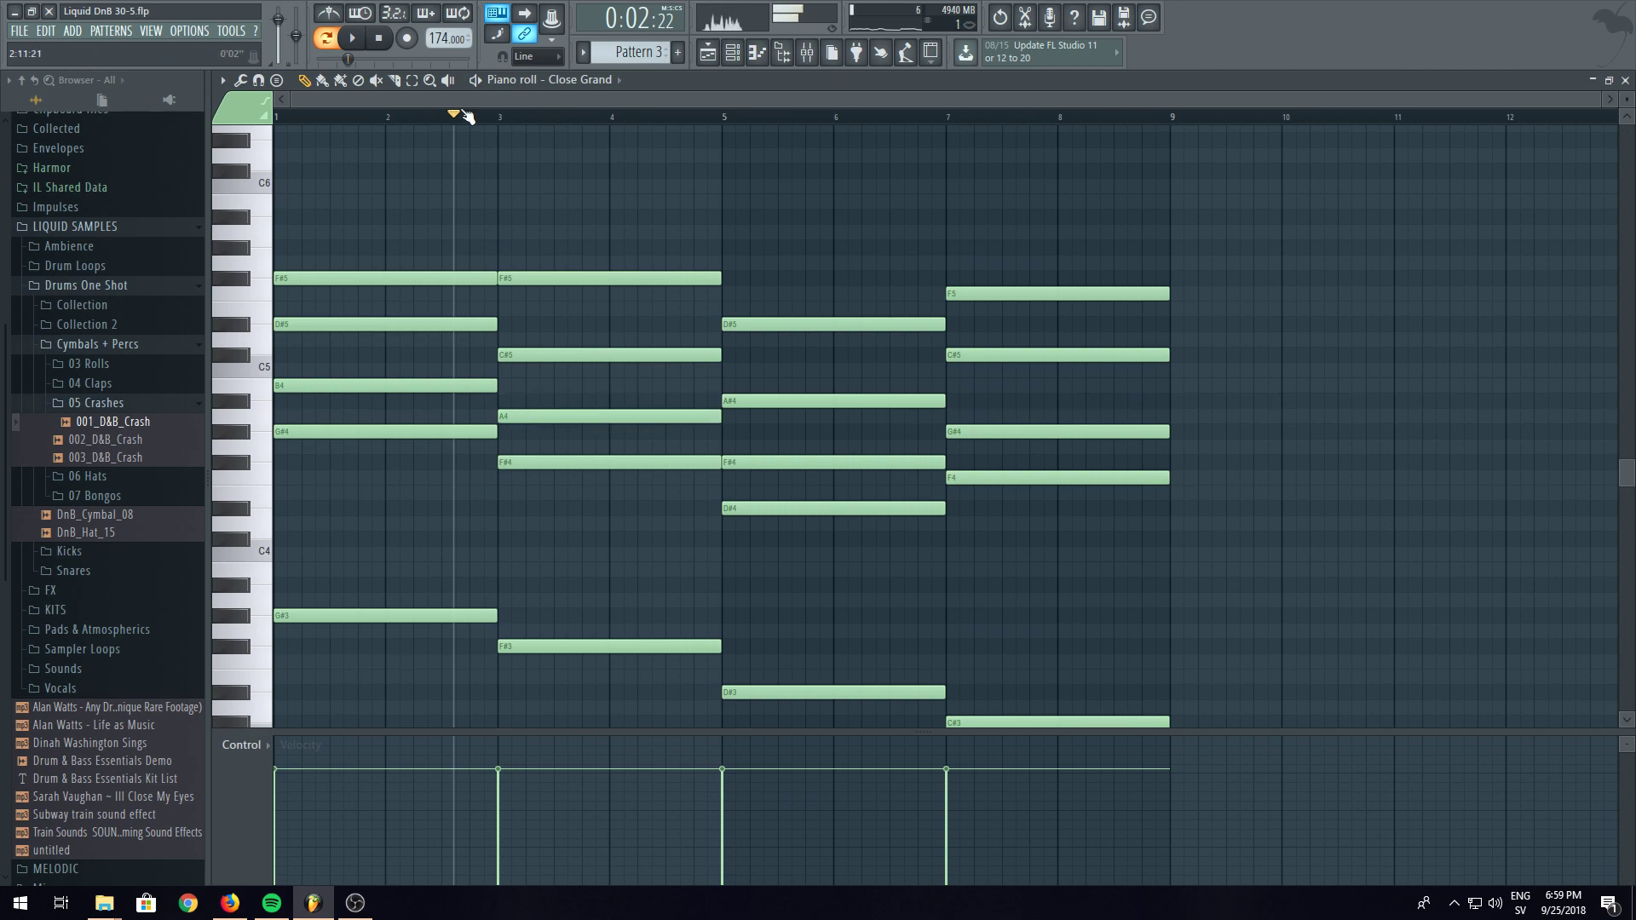
{"action": "key", "text": "space"}
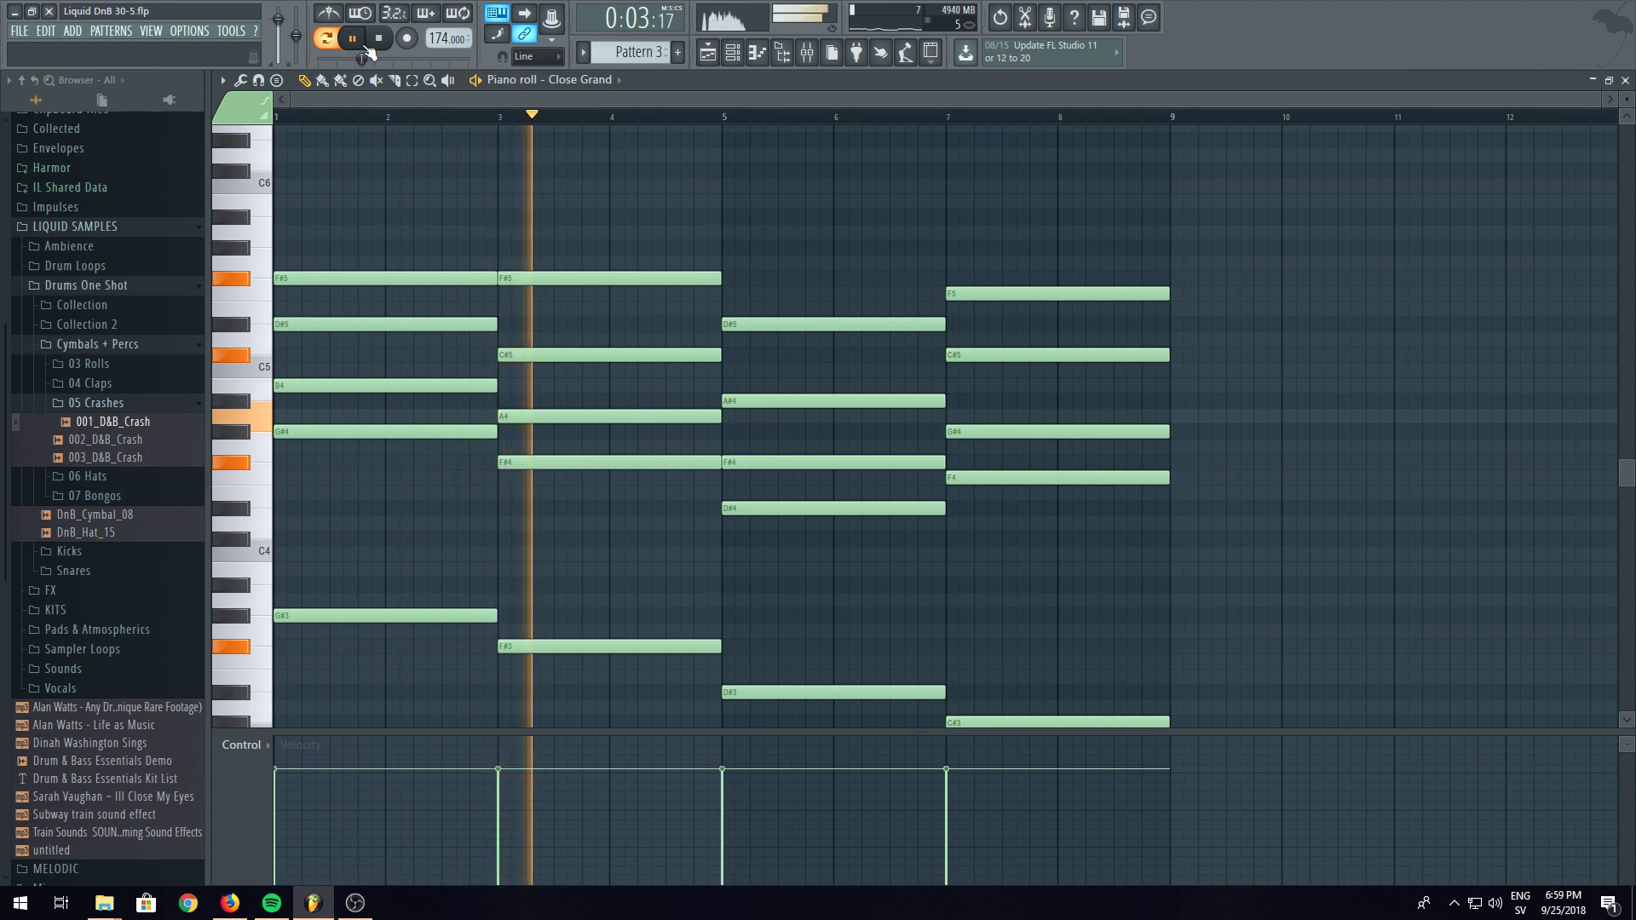
{"action": "left_click", "coordinate": [366, 46]}
{"action": "left_click_drag", "start_coordinate": [556, 410], "coordinate": [541, 394]}
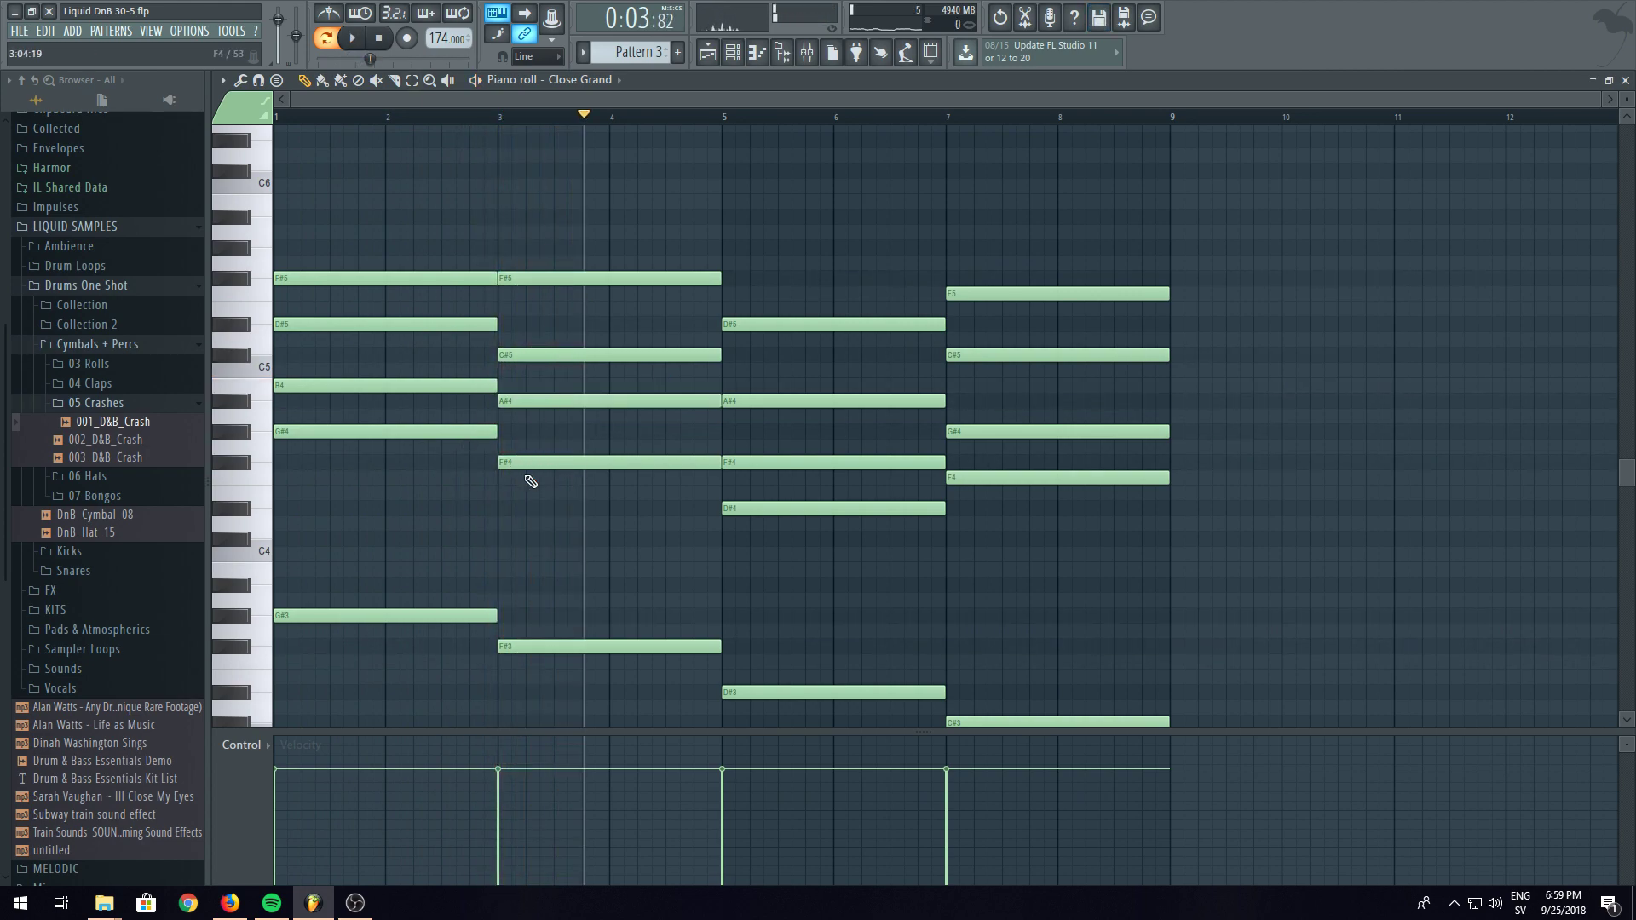
- Replace the second chord's F#3 bass note with an A#3 of the same length
{"action": "double_click", "coordinate": [425, 610]}
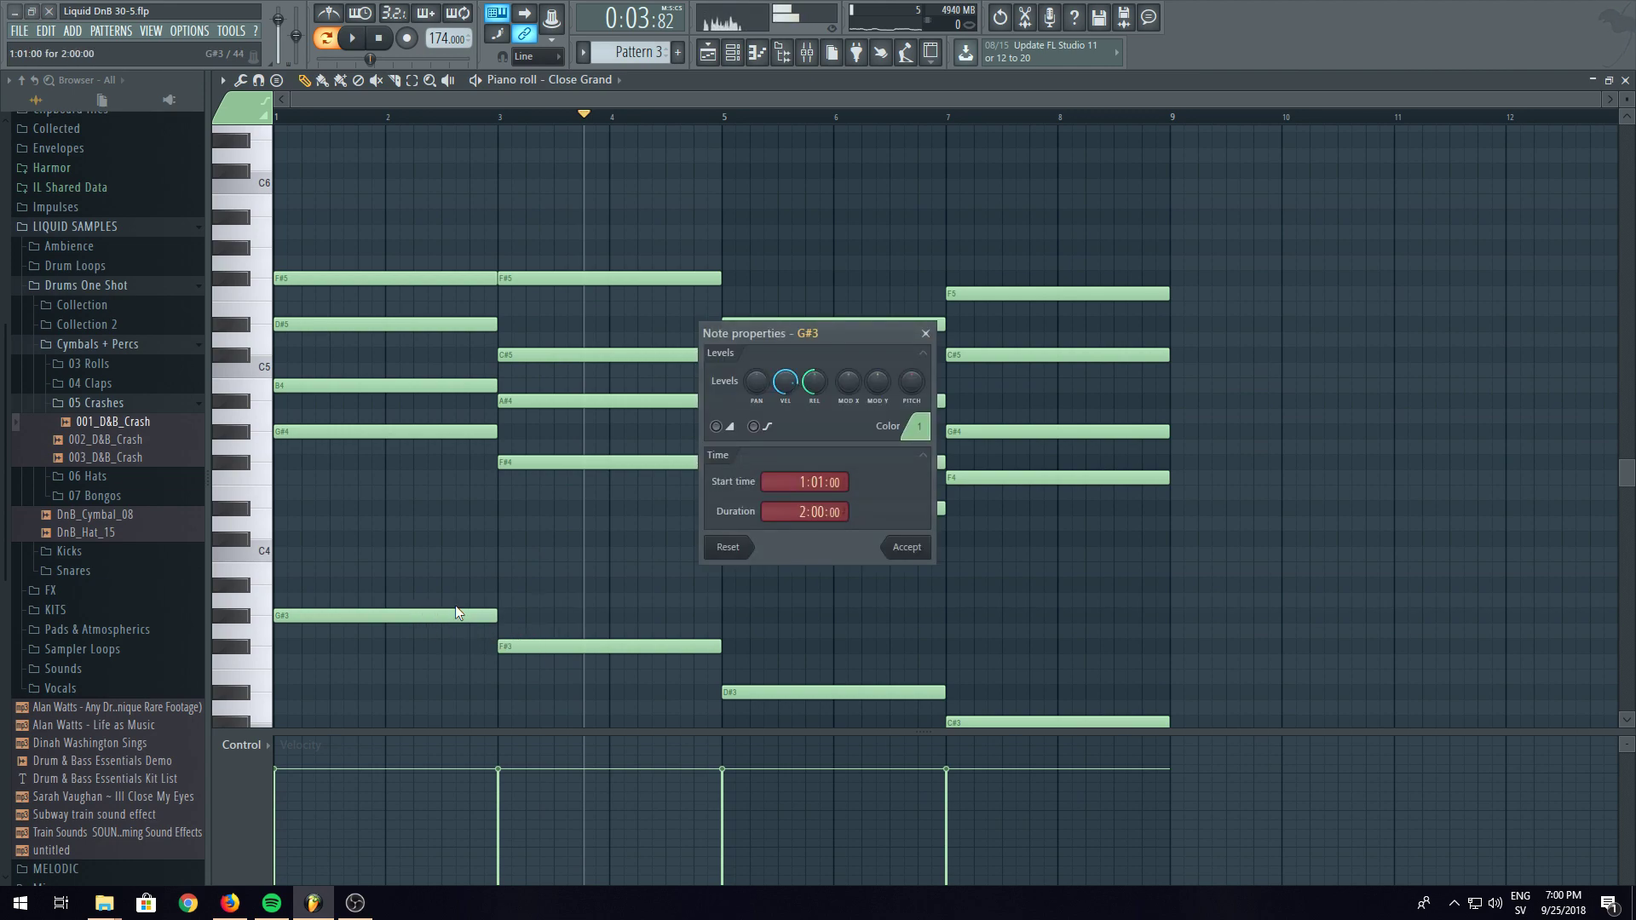
{"action": "left_click", "coordinate": [926, 334]}
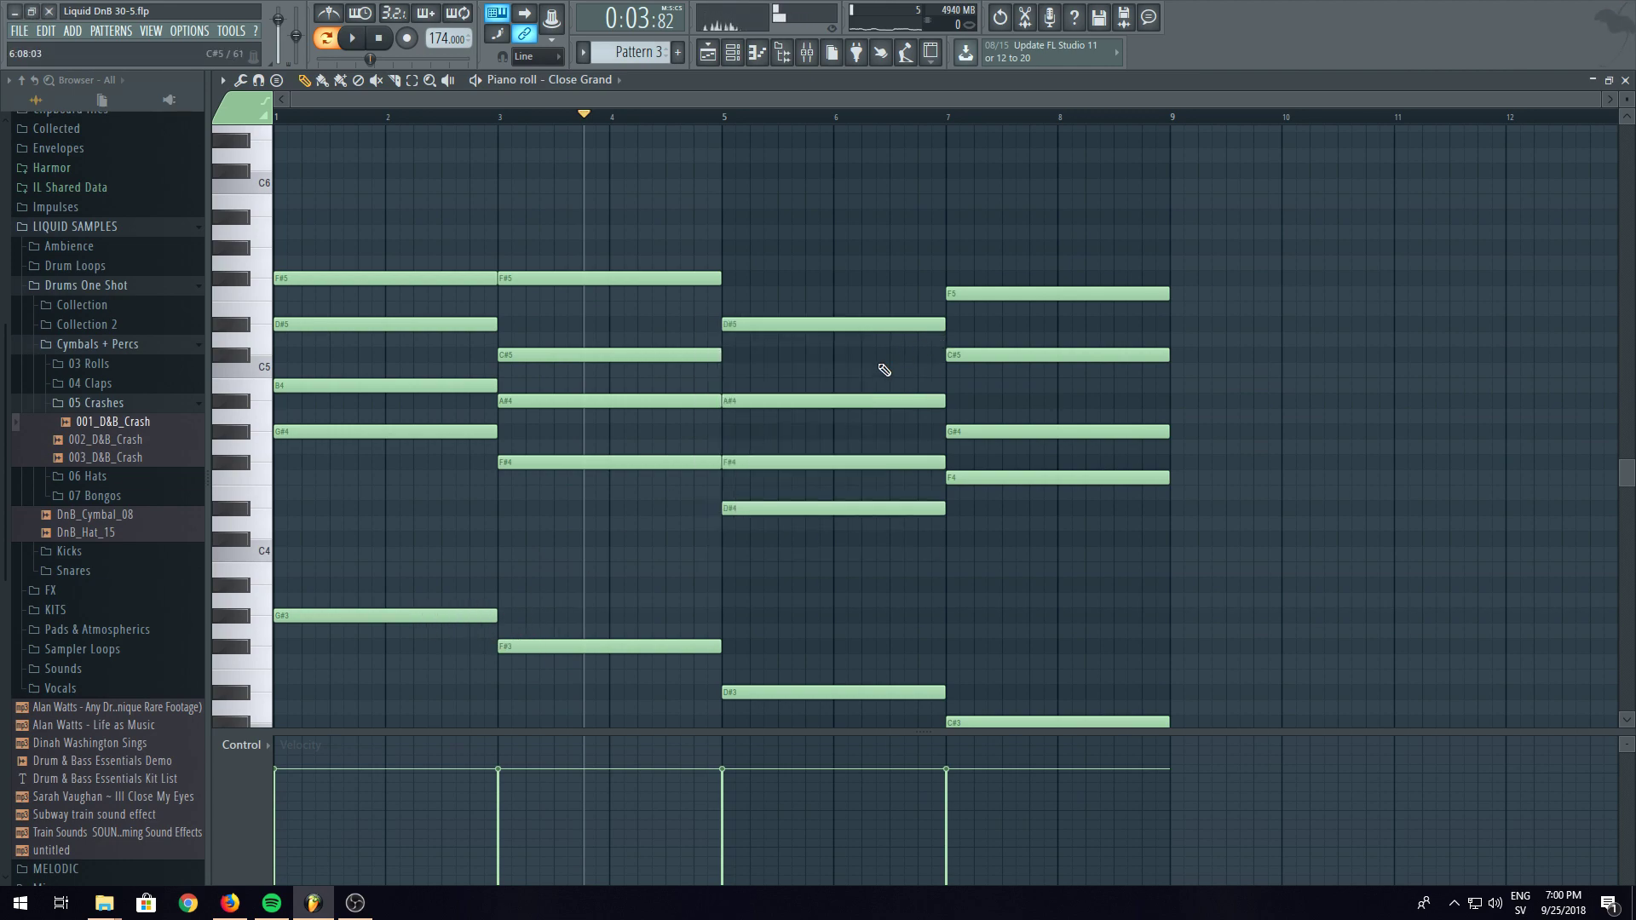
{"action": "left_click", "coordinate": [495, 583]}
{"action": "right_click", "coordinate": [581, 647]}
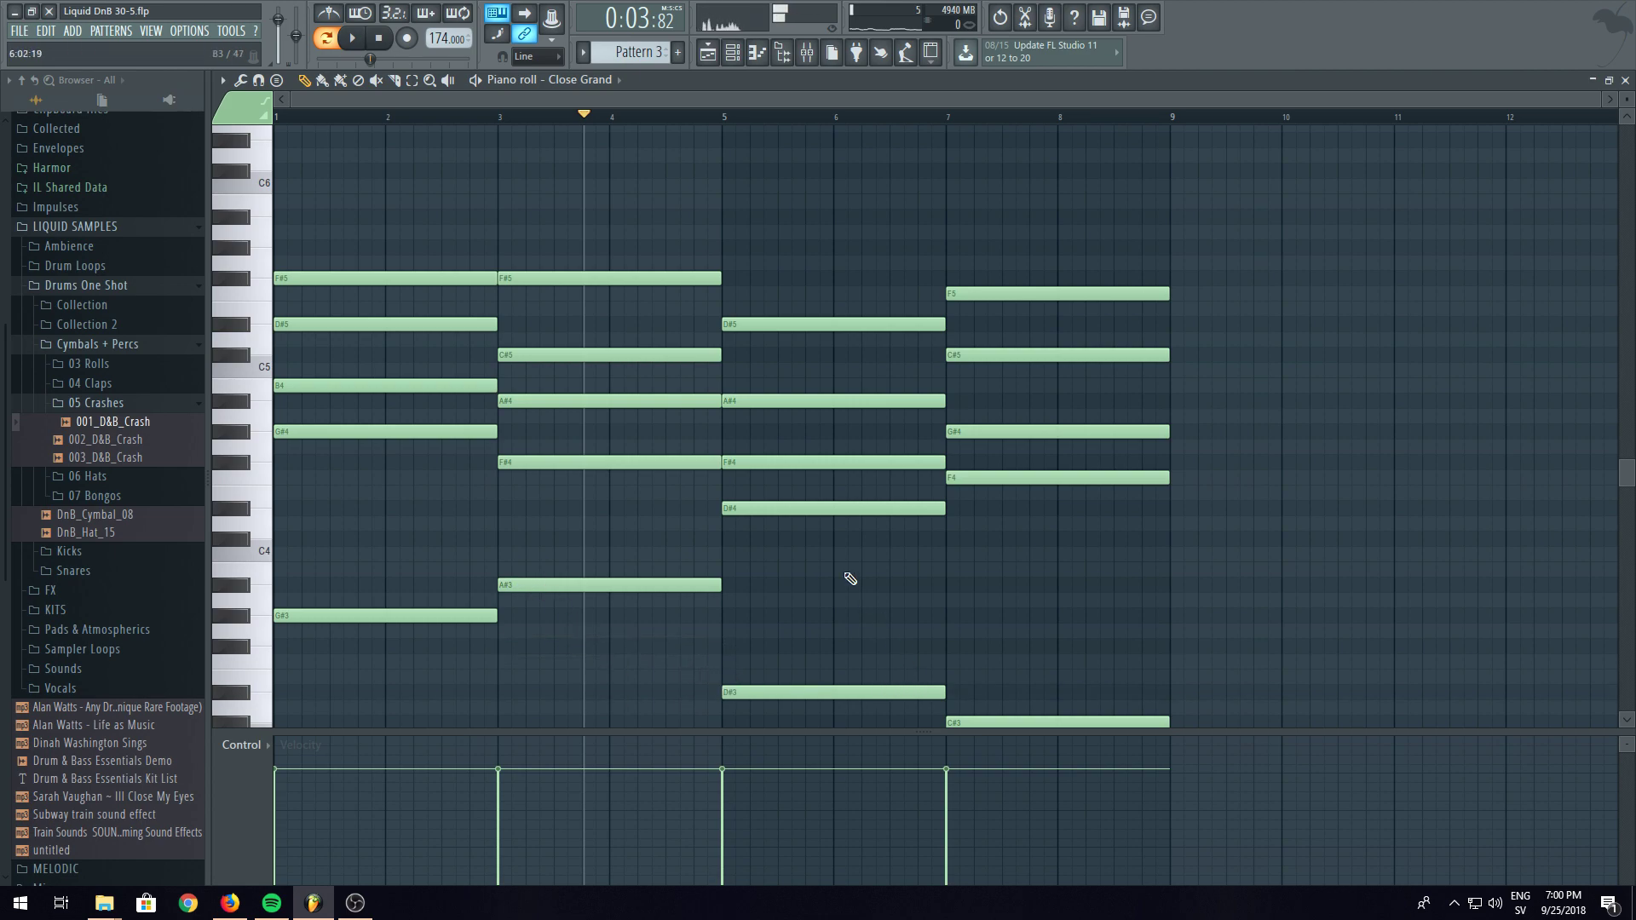
- Move the second chord's F#4 up to G#5 and its F#5 down to F5, and play the chords
{"action": "left_click_drag", "start_coordinate": [536, 465], "coordinate": [544, 240]}
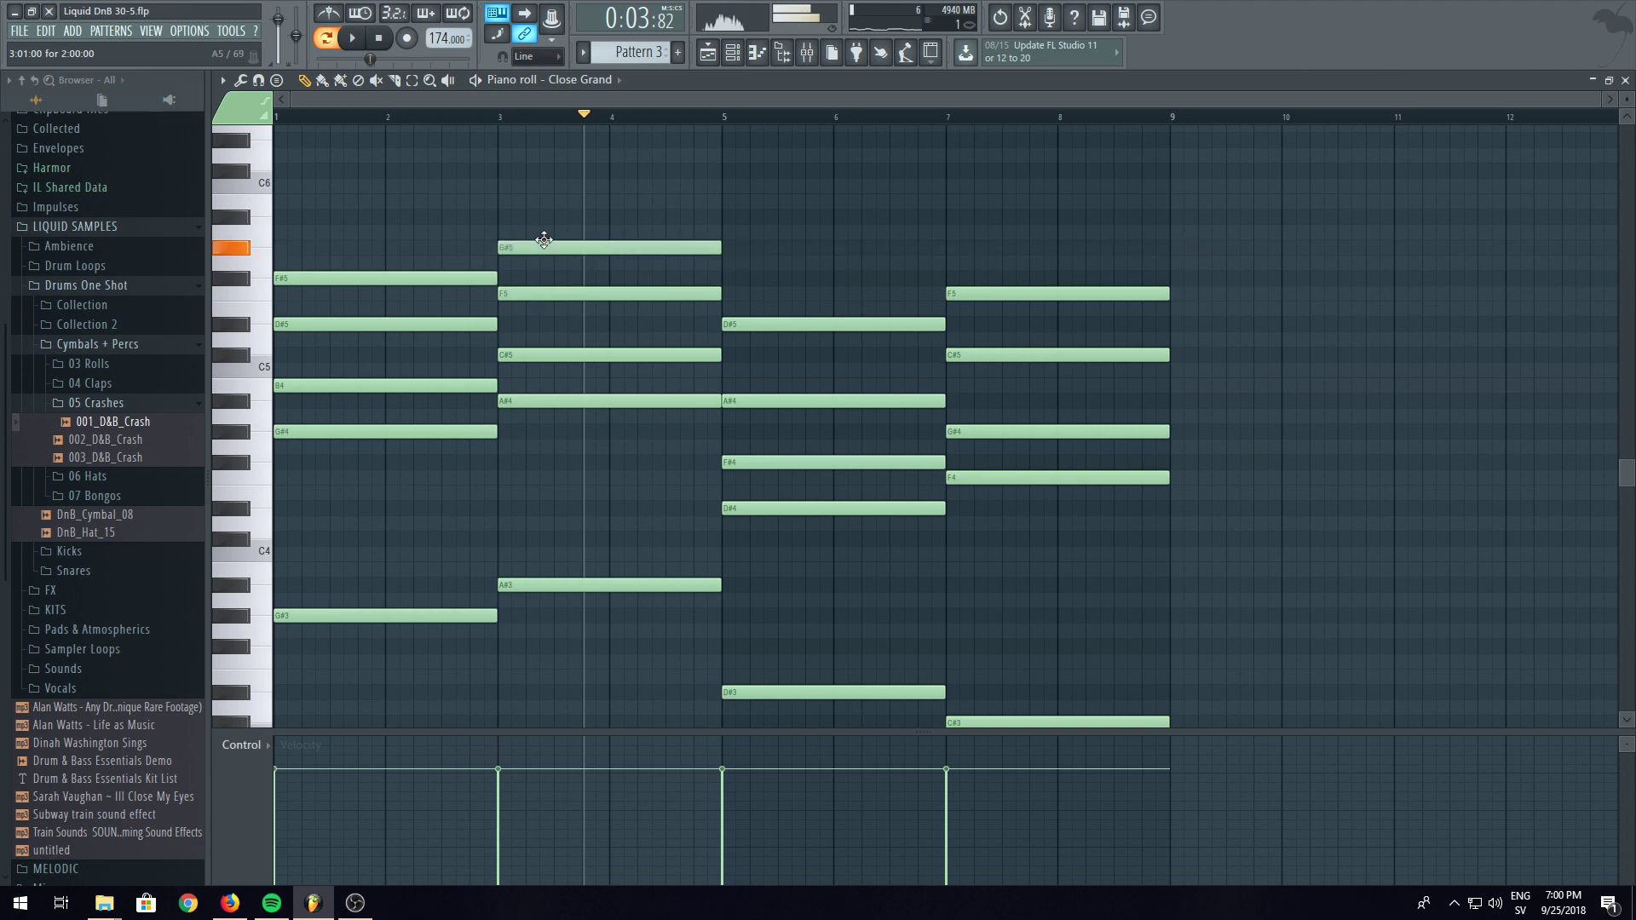
{"action": "left_click", "coordinate": [356, 40]}
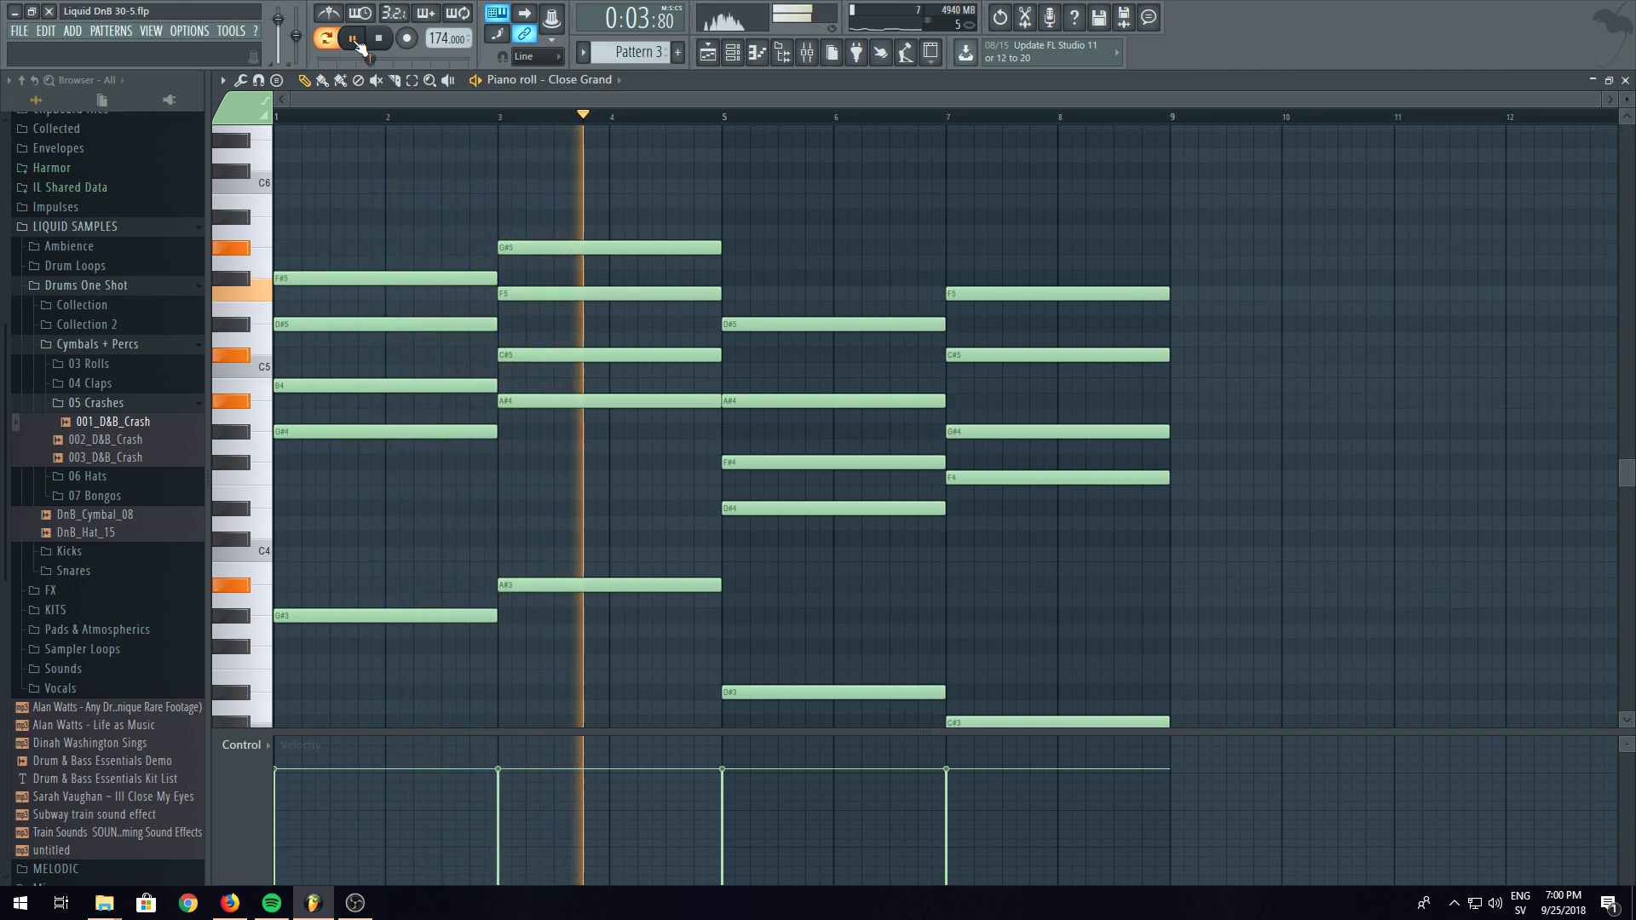
{"action": "left_click", "coordinate": [355, 40]}
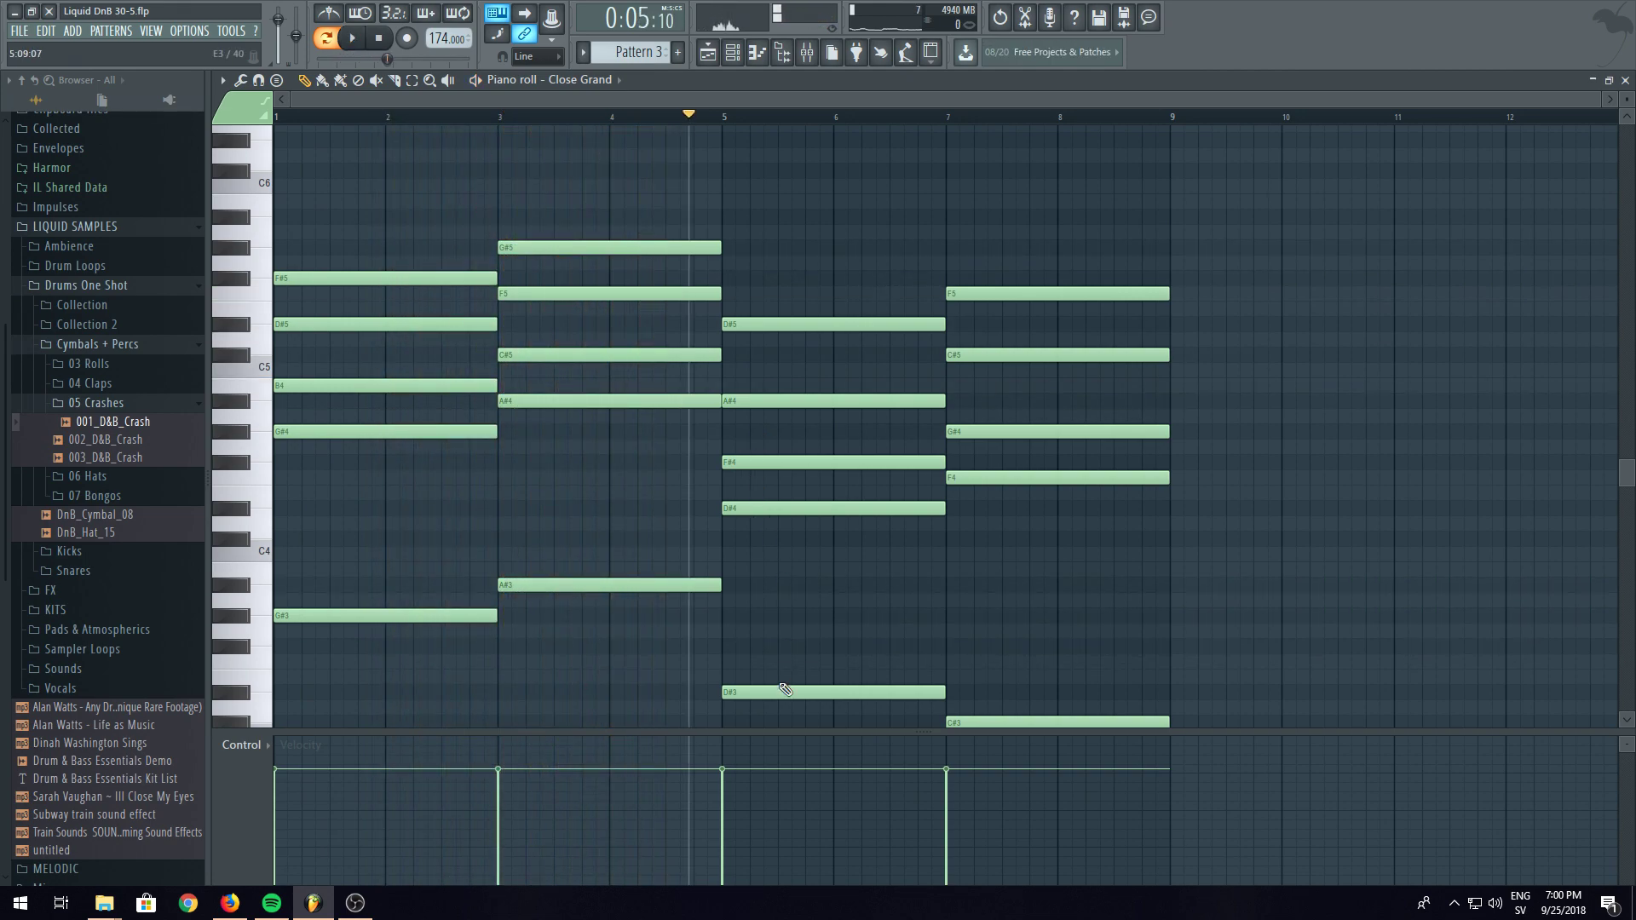
- Move the third chord's D#4 up to F#5 after trying it at G#5, and play the progression
{"action": "left_click_drag", "start_coordinate": [760, 511], "coordinate": [759, 244]}
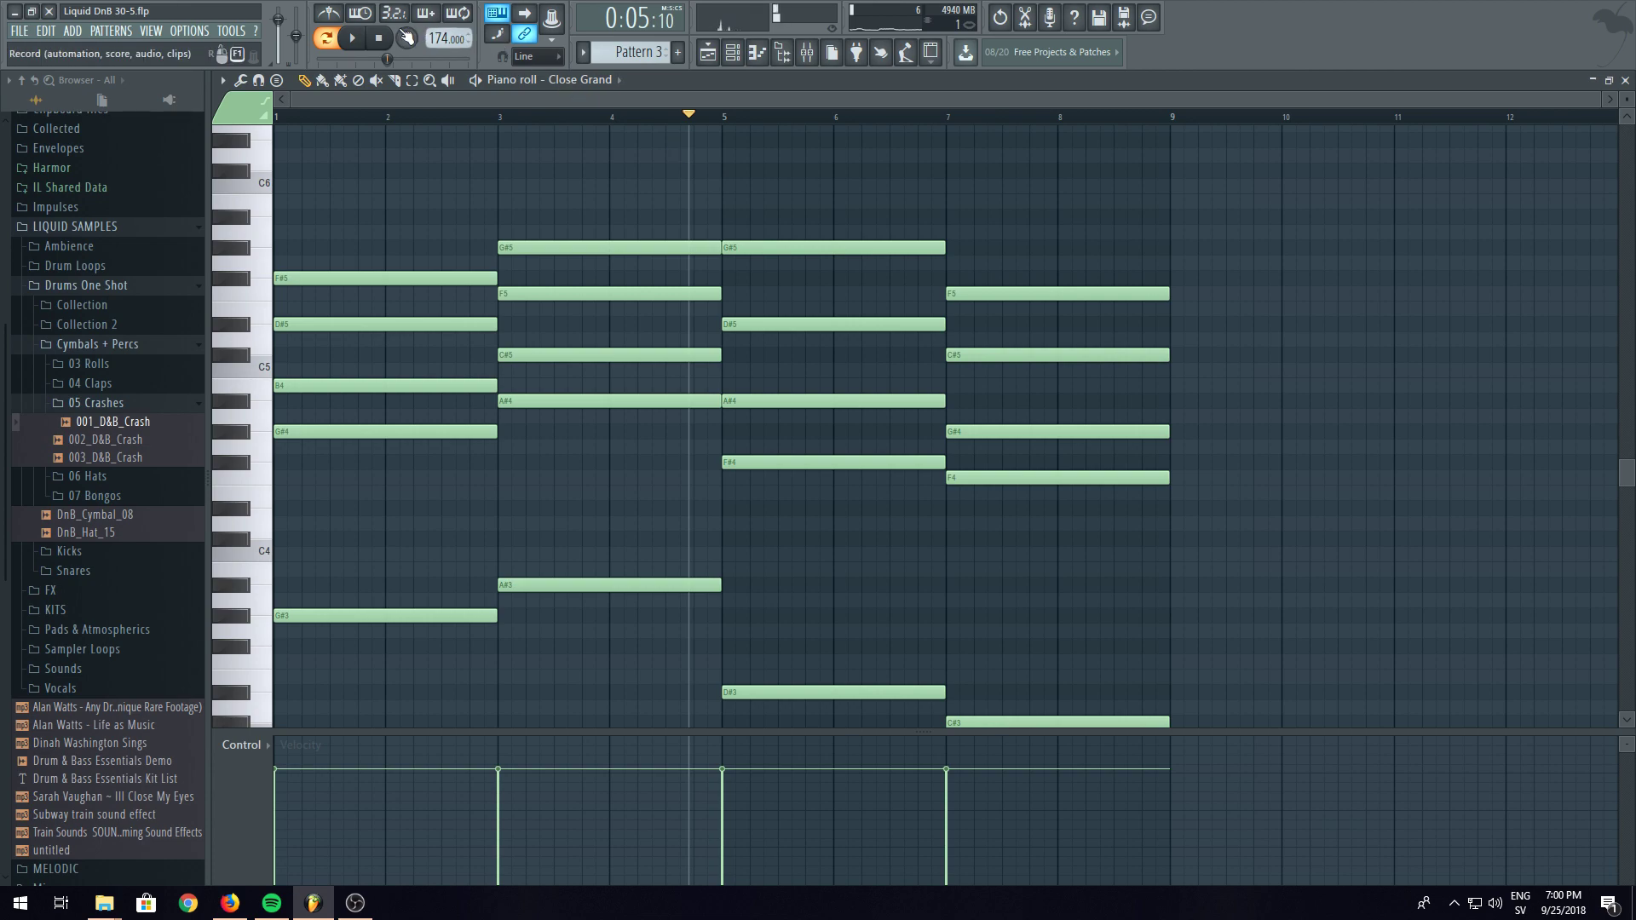
{"action": "left_click", "coordinate": [350, 40]}
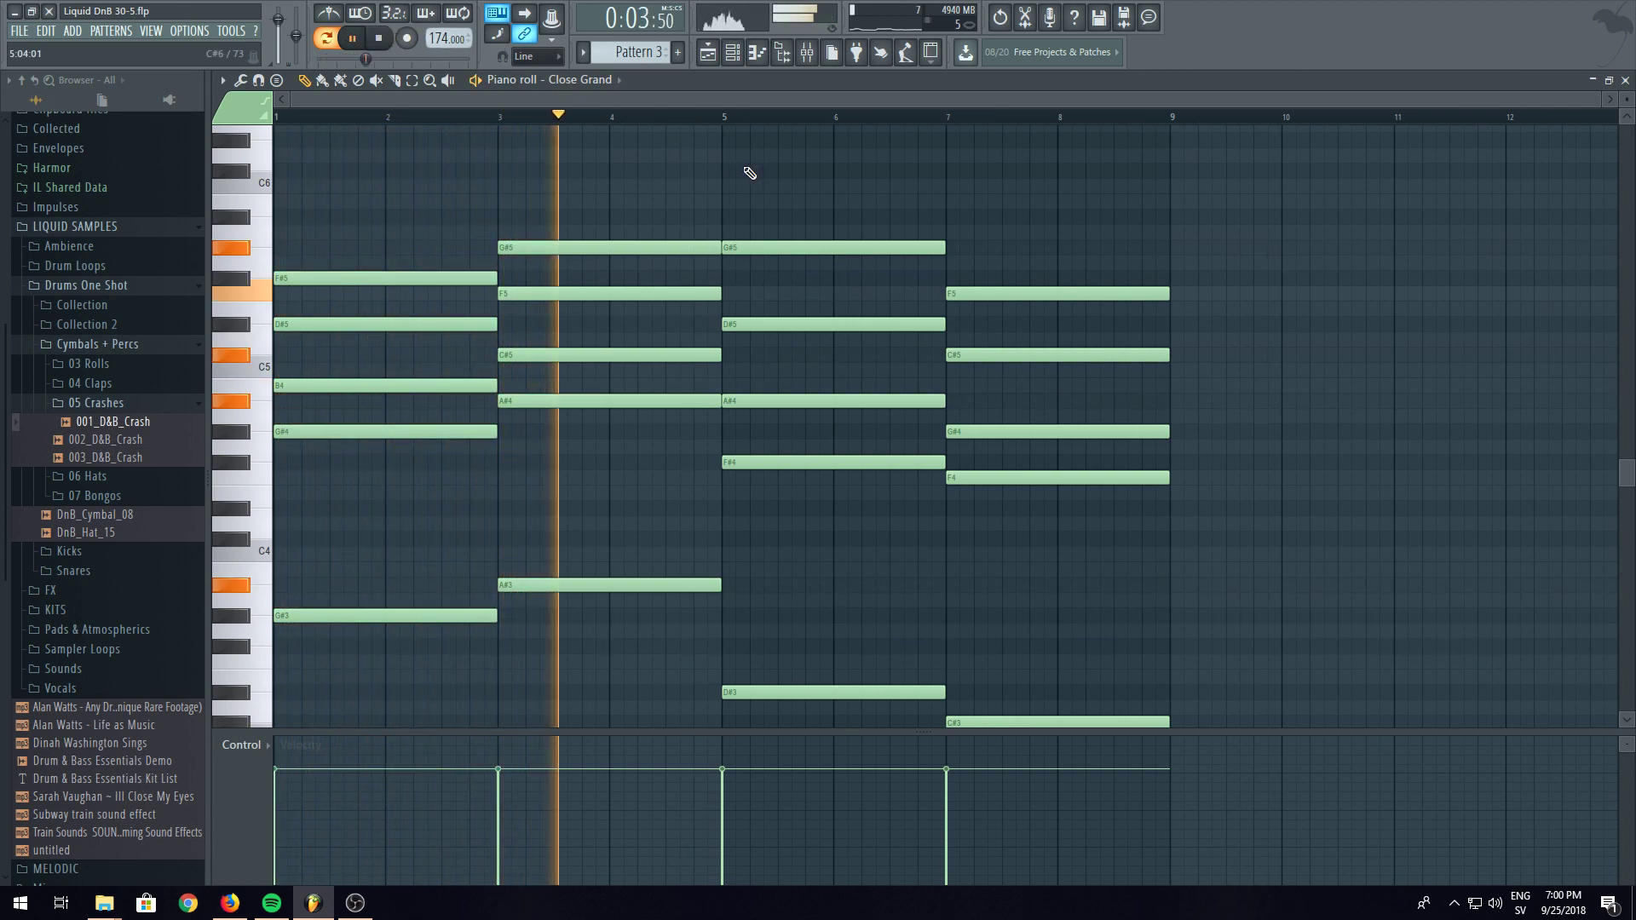
{"action": "left_click", "coordinate": [357, 41]}
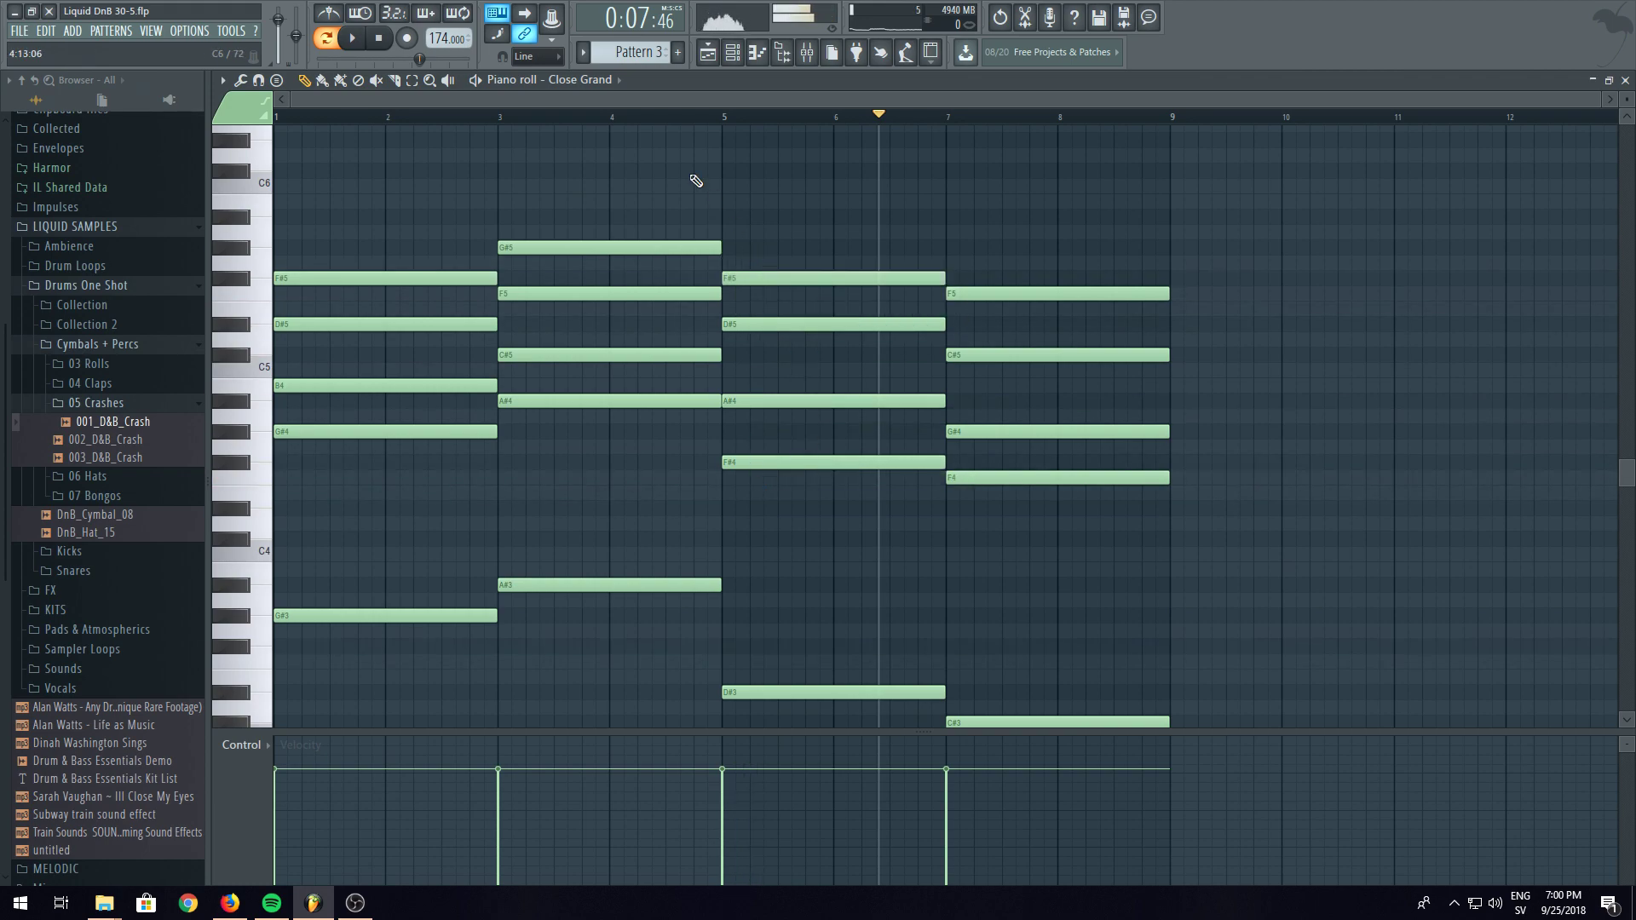
{"action": "key", "text": "space"}
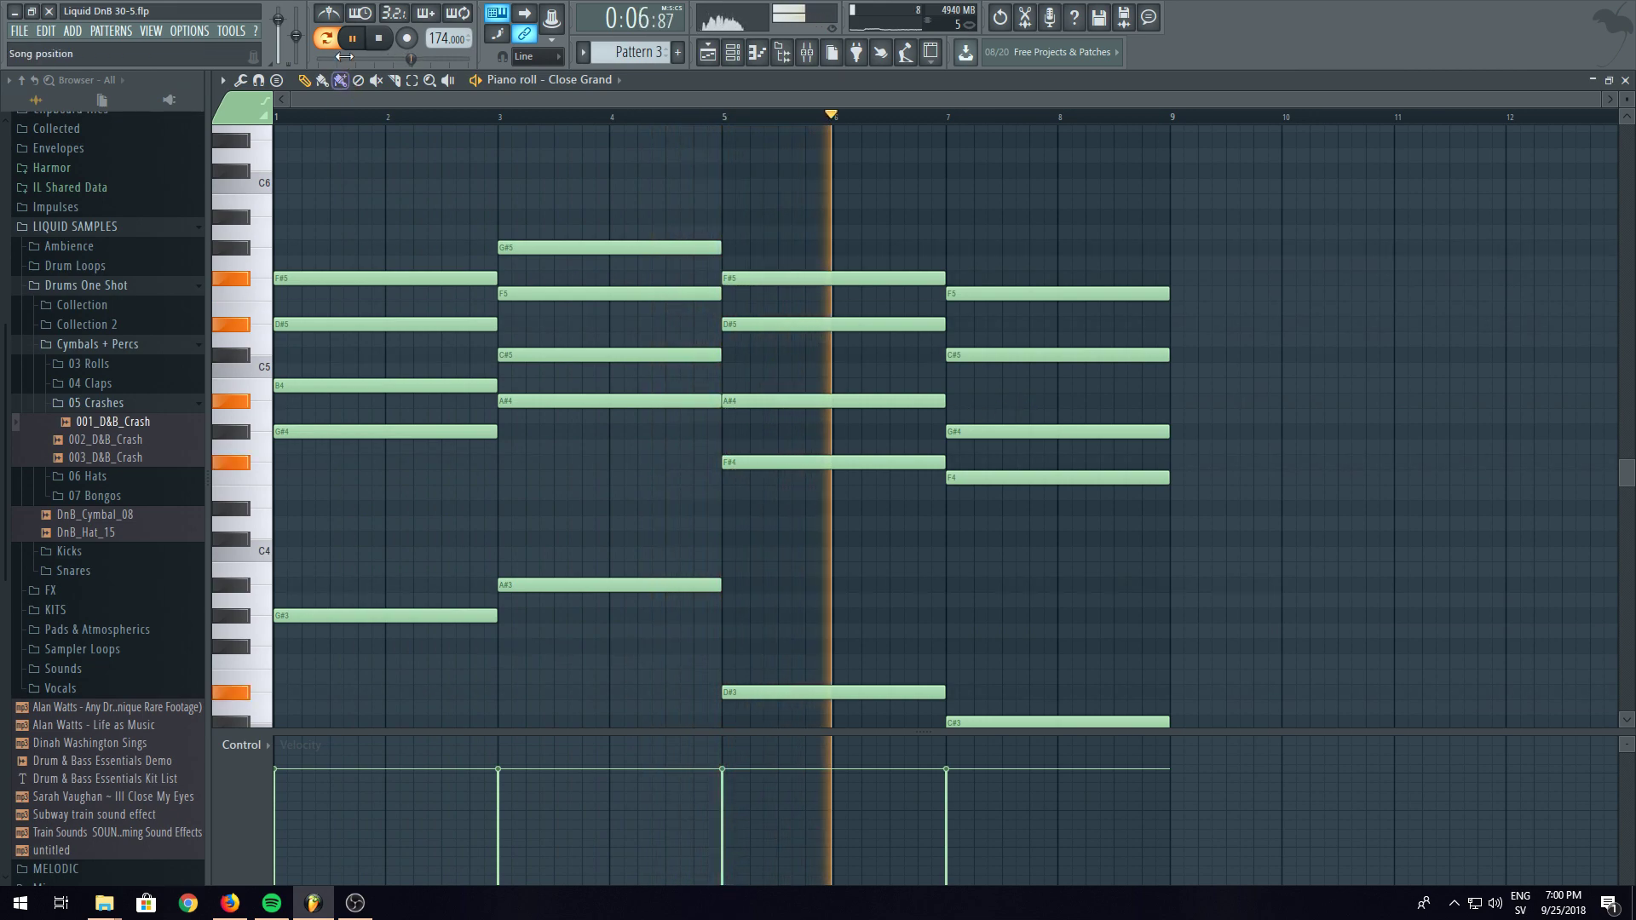
{"action": "left_click", "coordinate": [367, 41]}
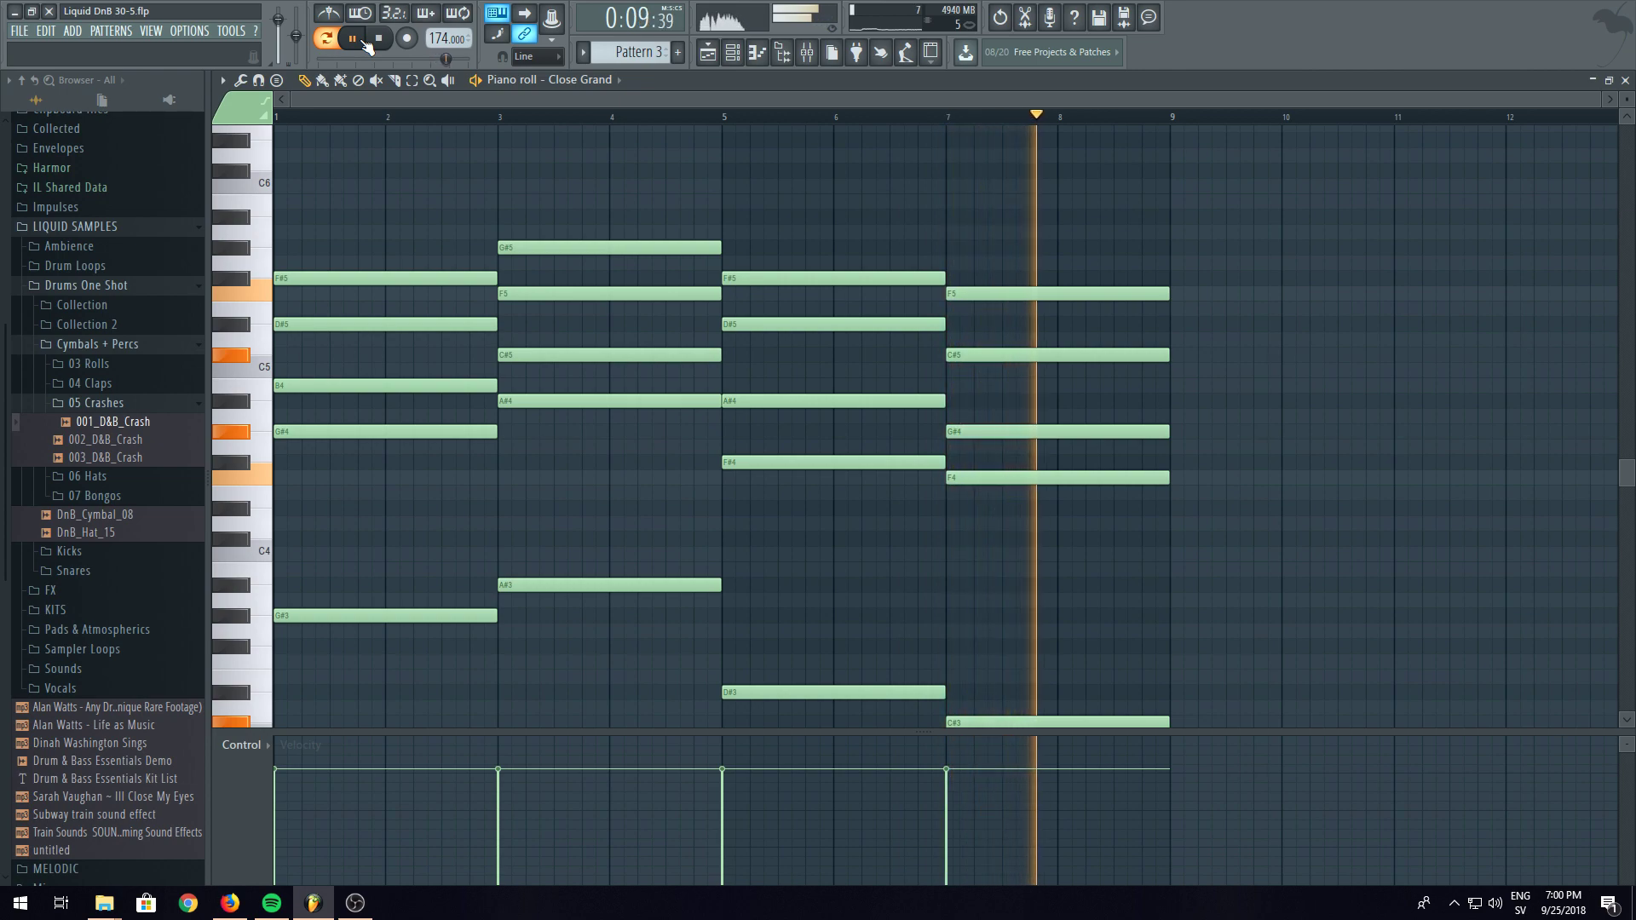
{"action": "key", "text": "space"}
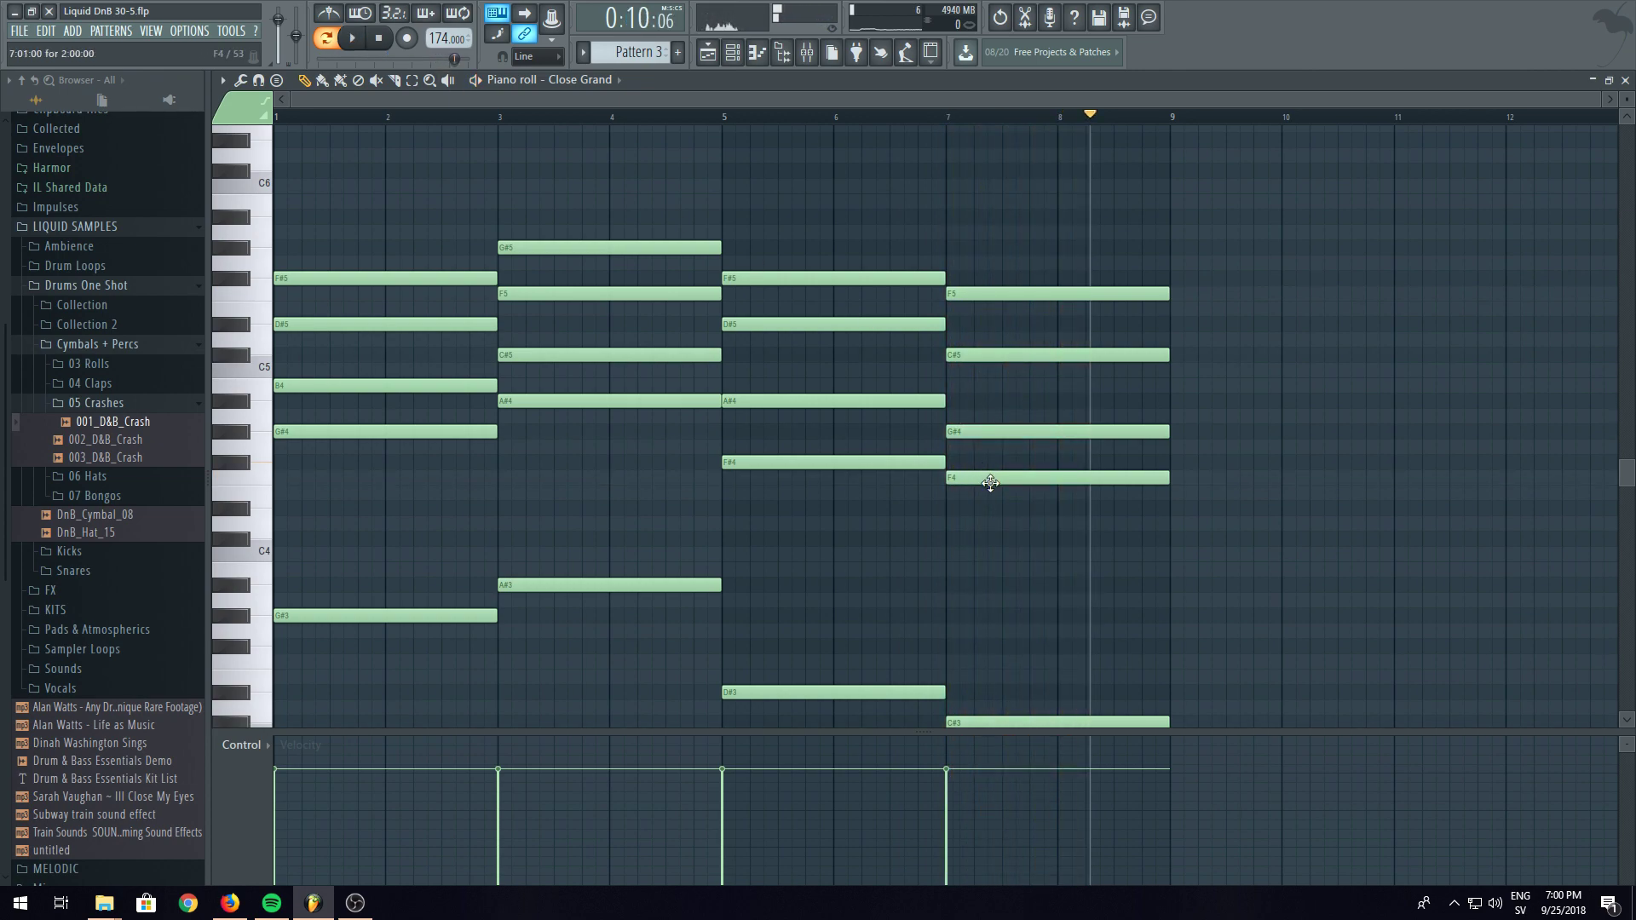
- Raise the fourth chord's notes to F#3, F#4, A#4 and F#5, leaving its C#5 in place, and play the progression
{"action": "scroll", "coordinate": [990, 480], "scroll_direction": "down", "scroll_amount": 2}
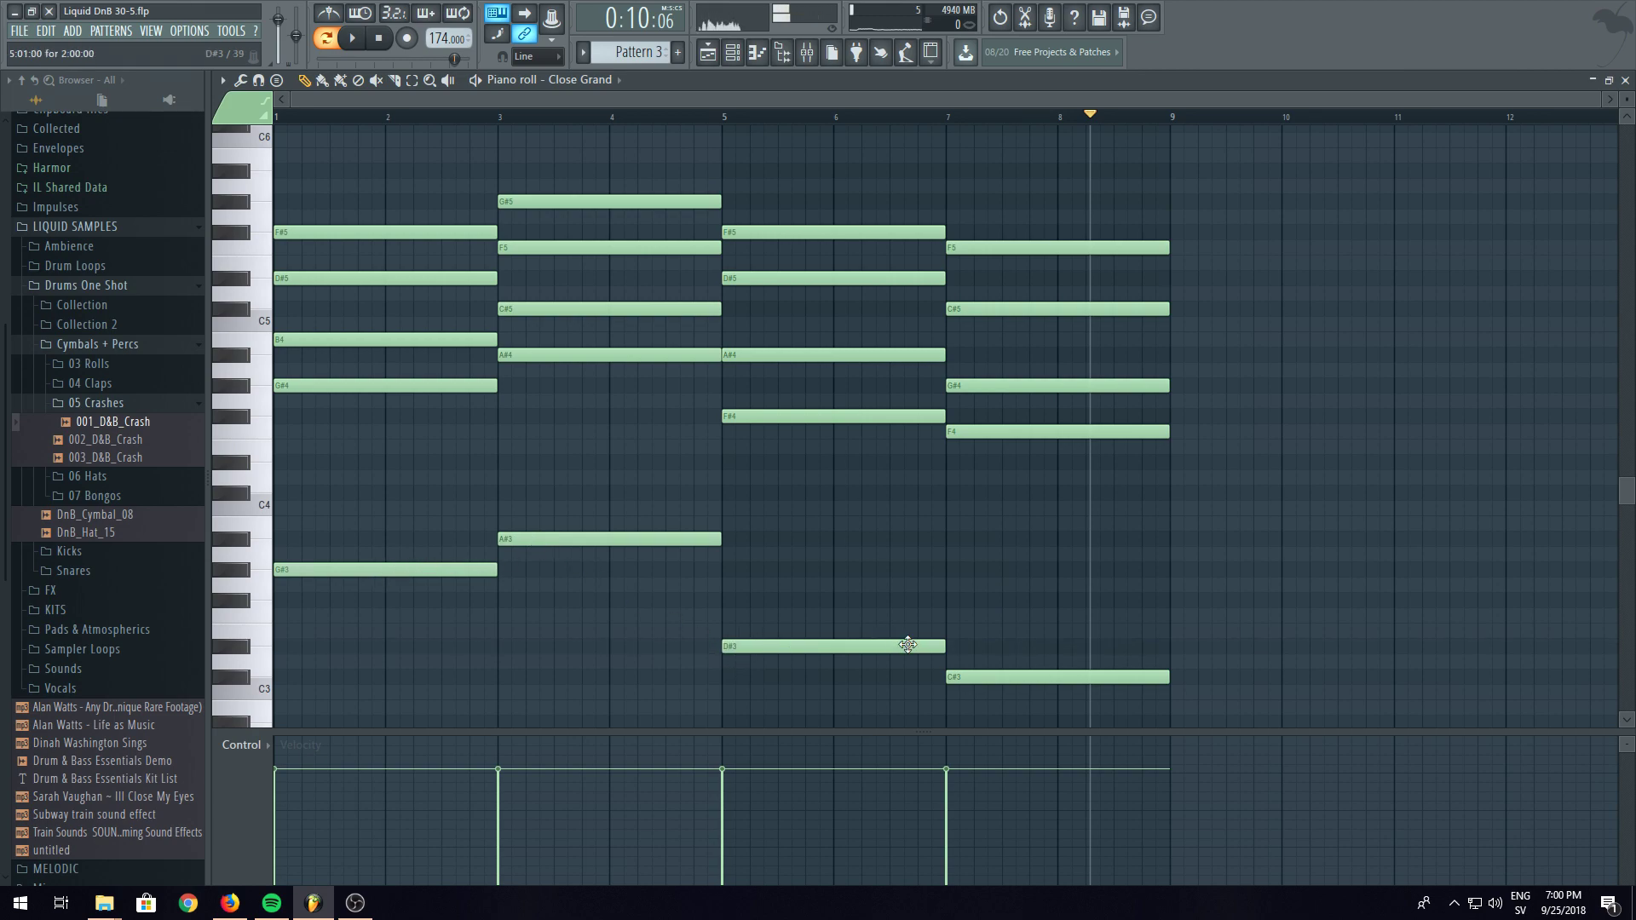
{"action": "scroll", "coordinate": [955, 695], "scroll_direction": "down", "scroll_amount": 1}
{"action": "left_click", "coordinate": [980, 682]}
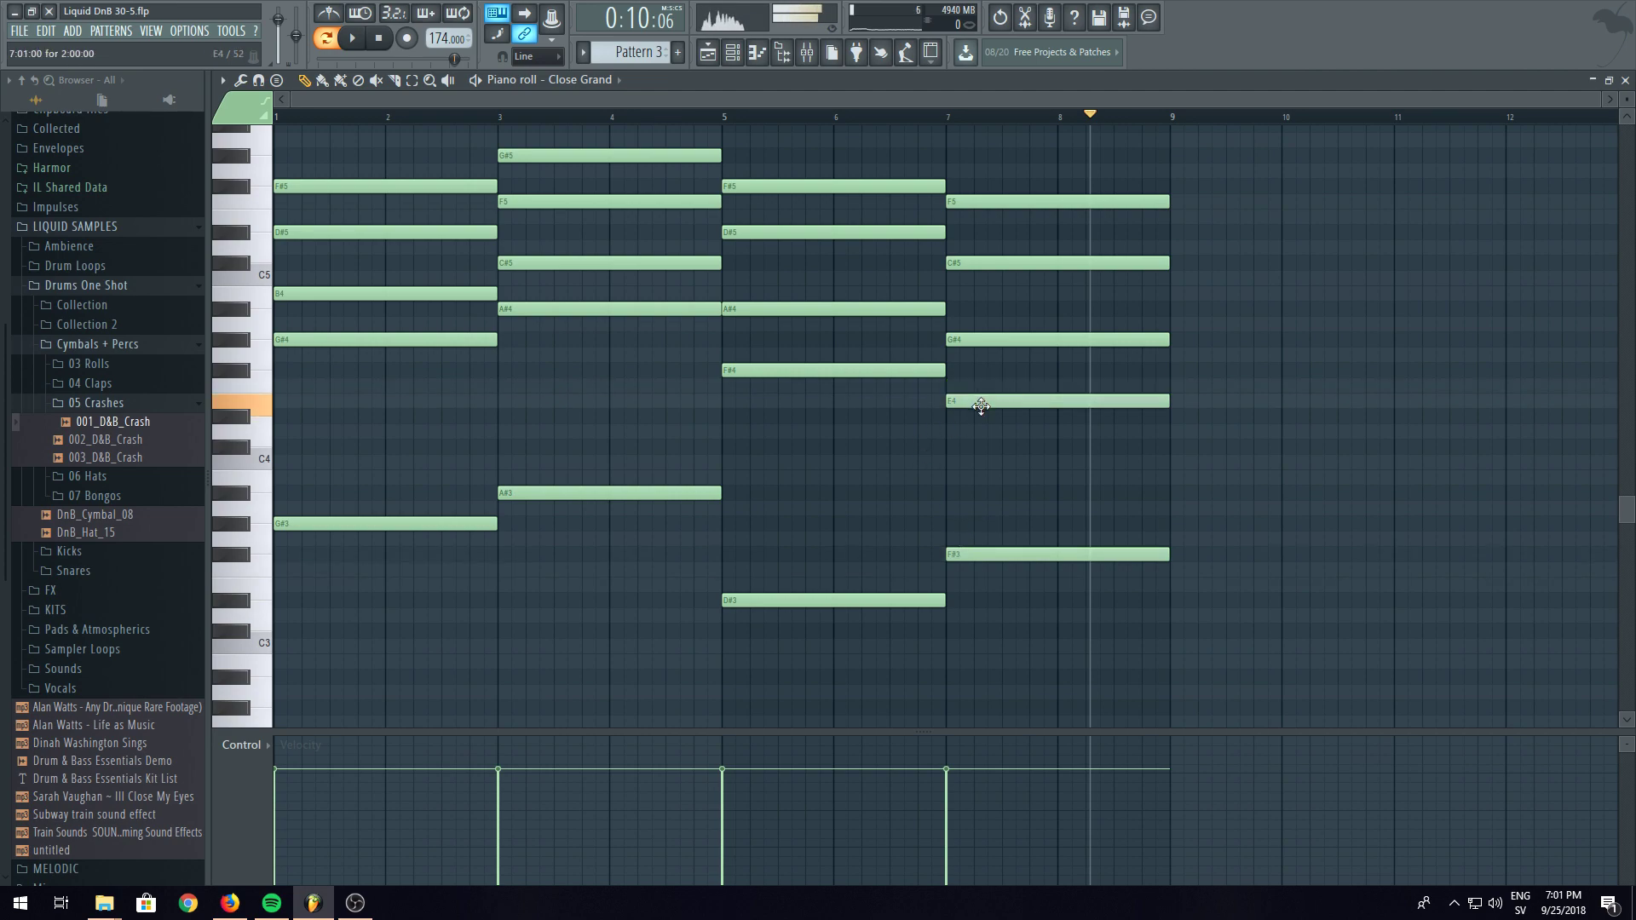
{"action": "scroll", "coordinate": [1040, 398], "scroll_direction": "up", "scroll_amount": 3}
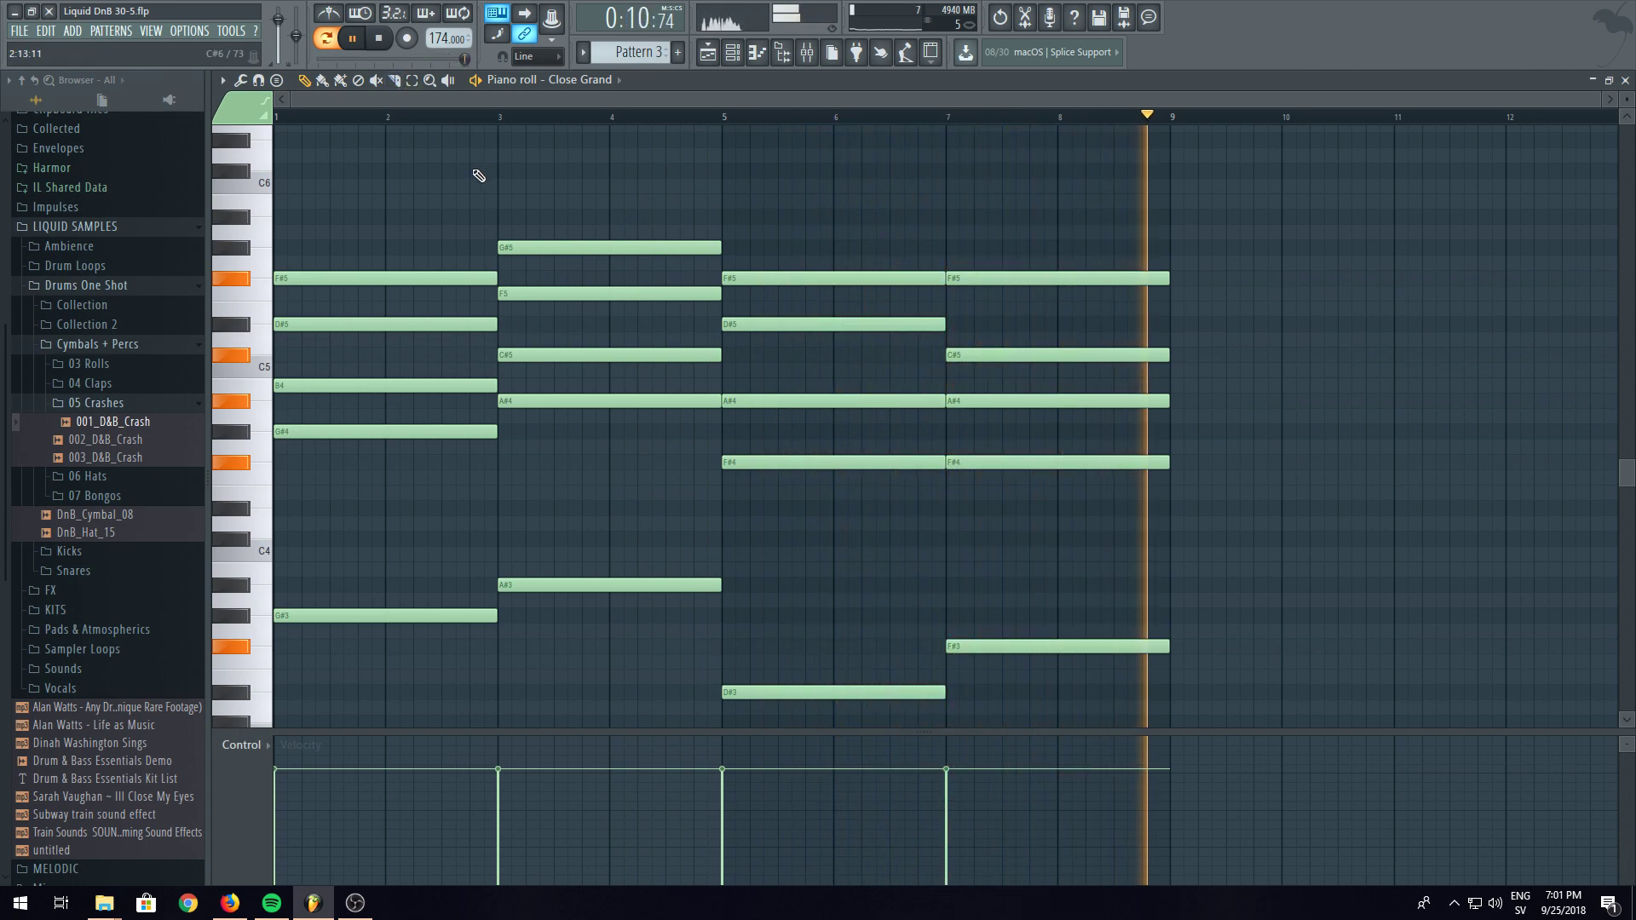
- Raise the second chord's G#5 to A#5 and its C#5 to D5 while the pattern plays
{"action": "left_click_drag", "start_coordinate": [537, 245], "coordinate": [536, 210]}
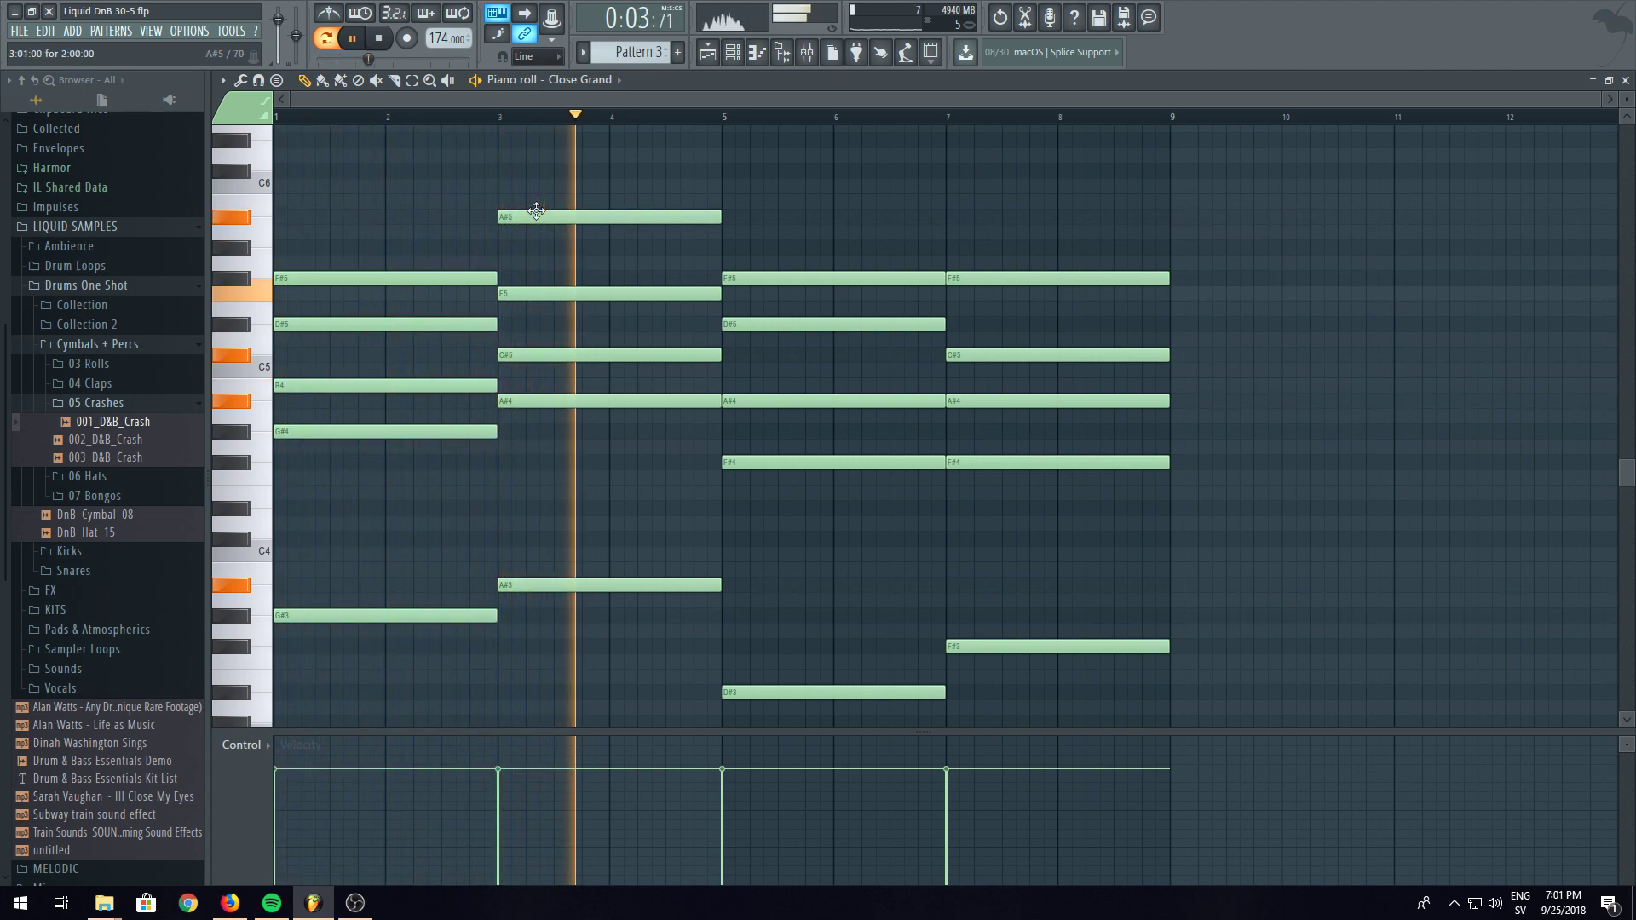
{"action": "left_click_drag", "start_coordinate": [511, 354], "coordinate": [509, 339]}
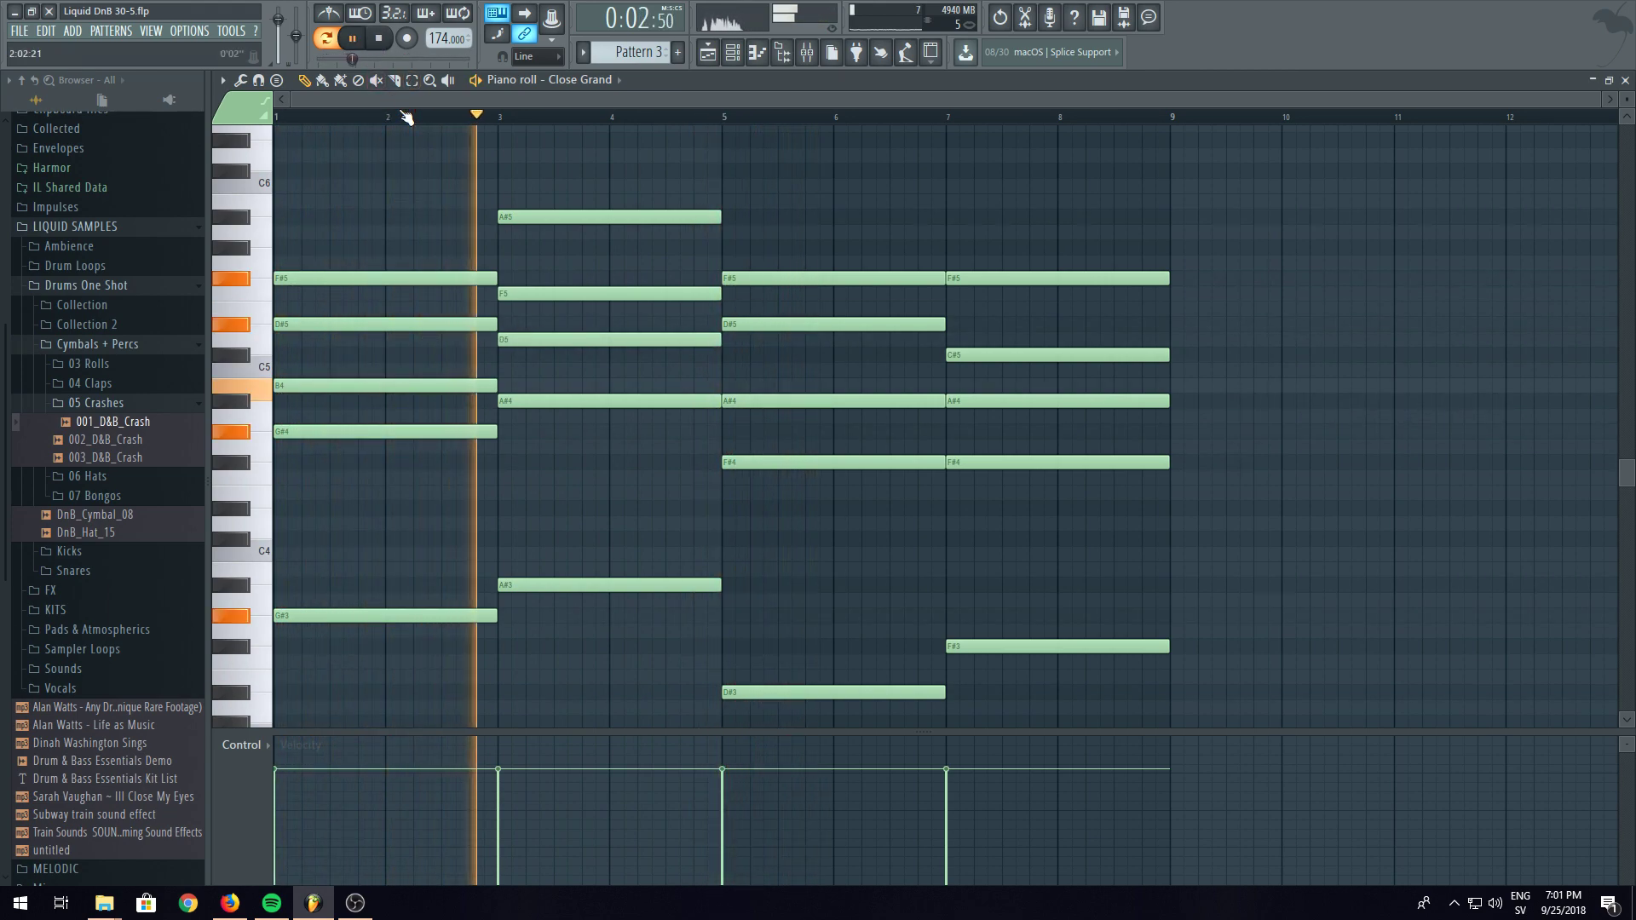
- Lower the second chord's A#5 to F4 after trying it at A5, lower its D5 to C#5, and play the progression
{"action": "mouse_move", "coordinate": [528, 218]}
{"action": "left_mouse_down"}
{"action": "mouse_move", "coordinate": [528, 247]}
{"action": "mouse_move", "coordinate": [526, 227]}
{"action": "left_mouse_up"}
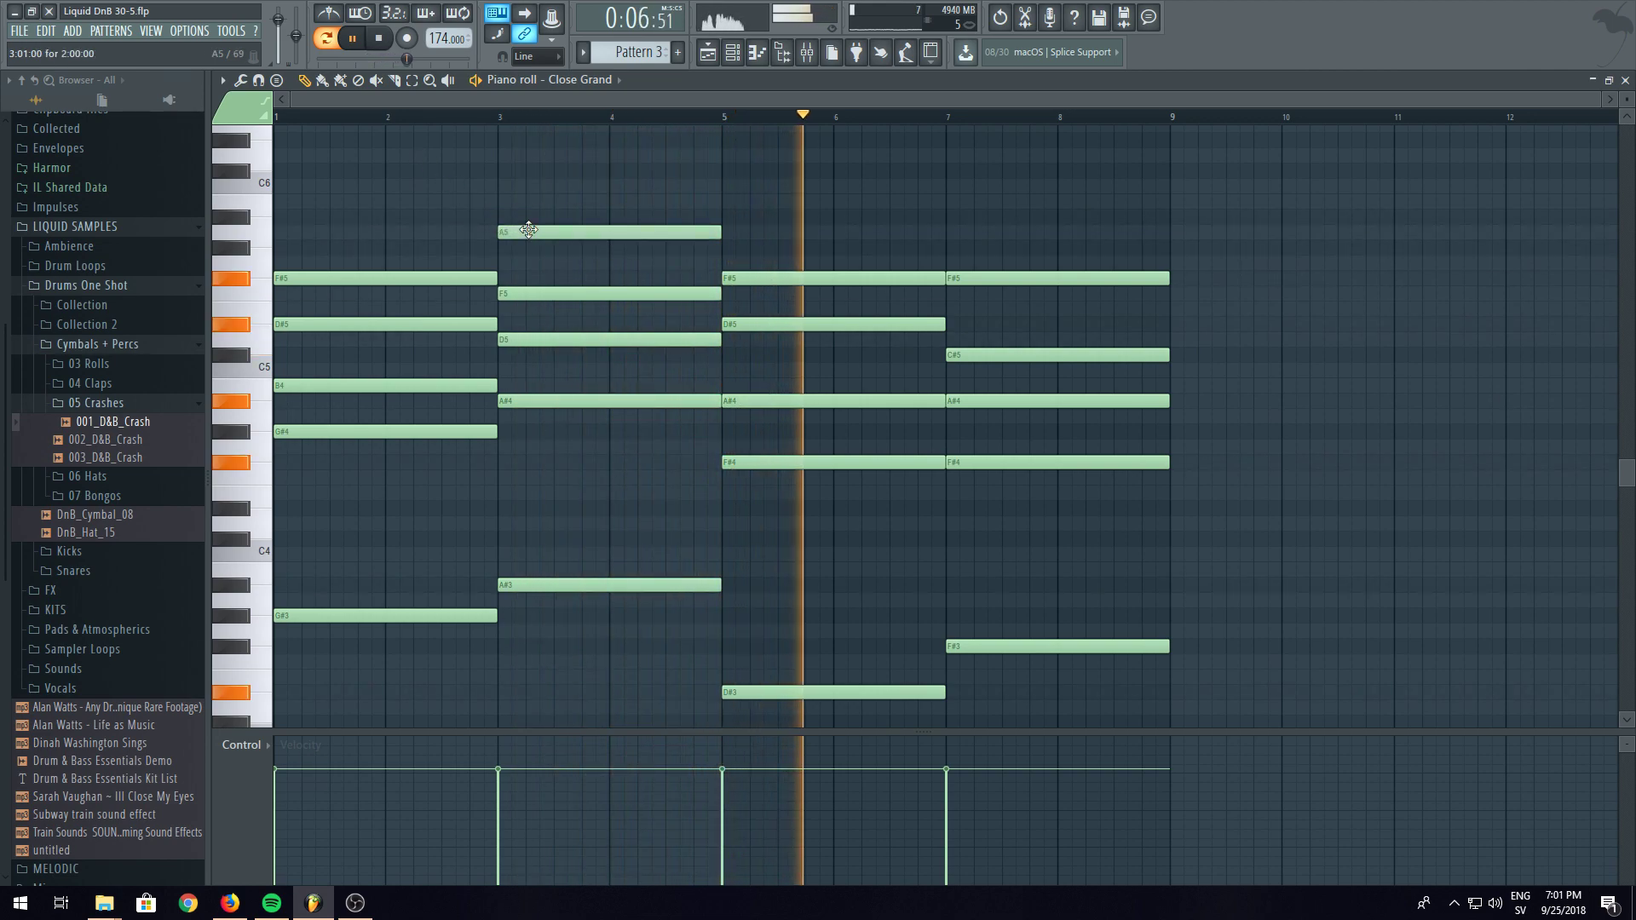
{"action": "left_click", "coordinate": [366, 39]}
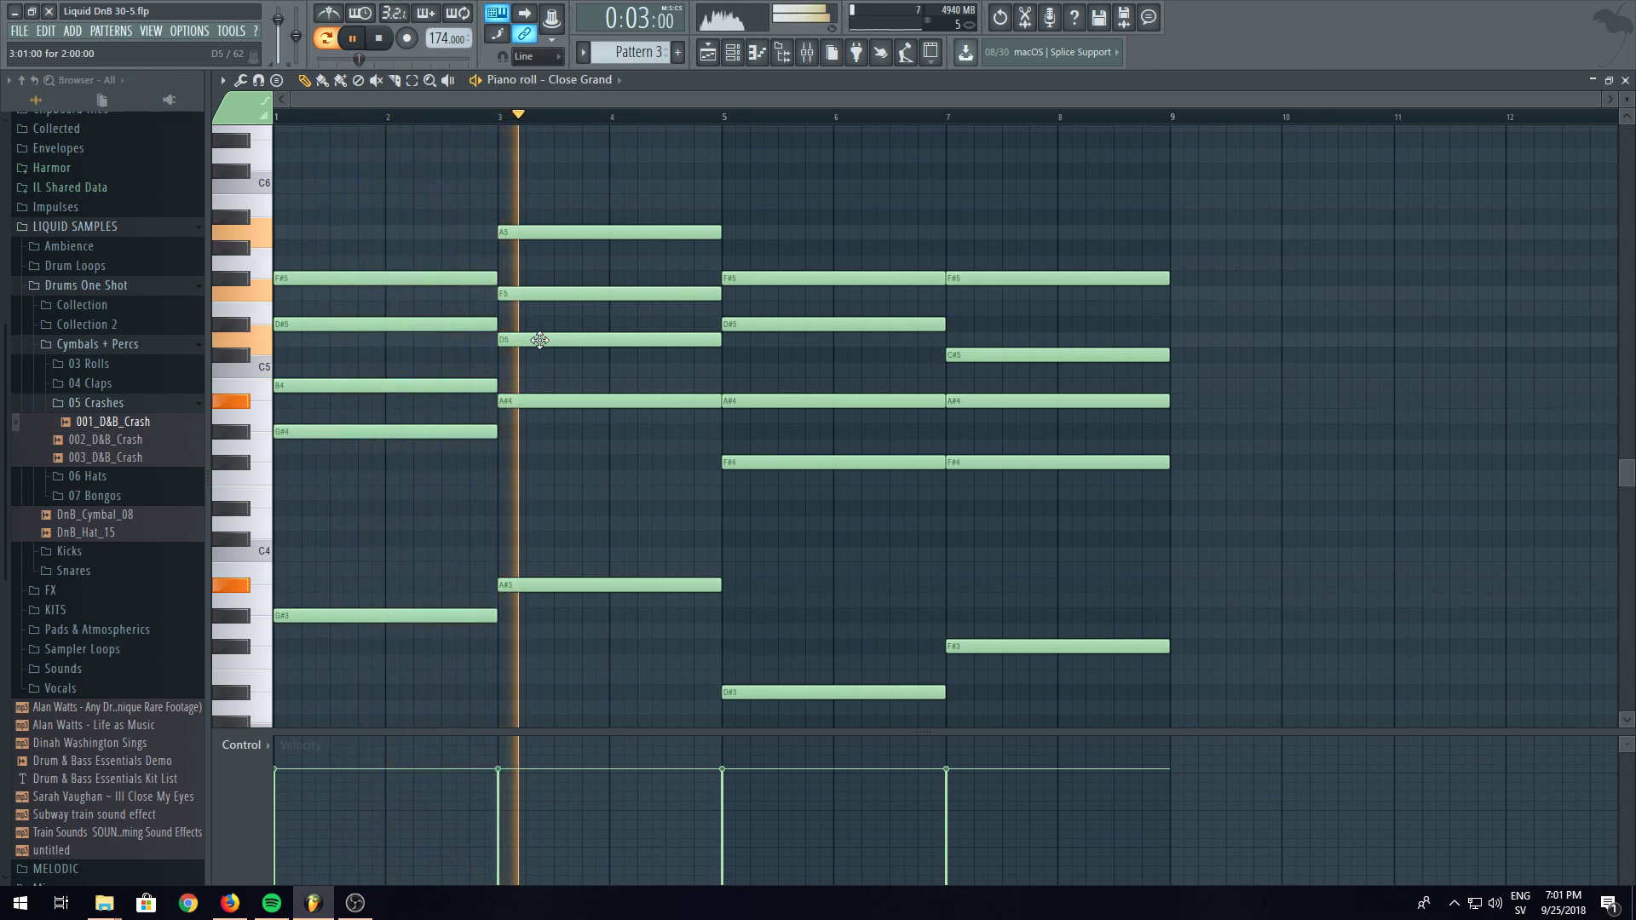
{"action": "left_click_drag", "start_coordinate": [540, 340], "coordinate": [529, 355]}
{"action": "left_click_drag", "start_coordinate": [511, 231], "coordinate": [521, 480]}
{"action": "left_click", "coordinate": [379, 39]}
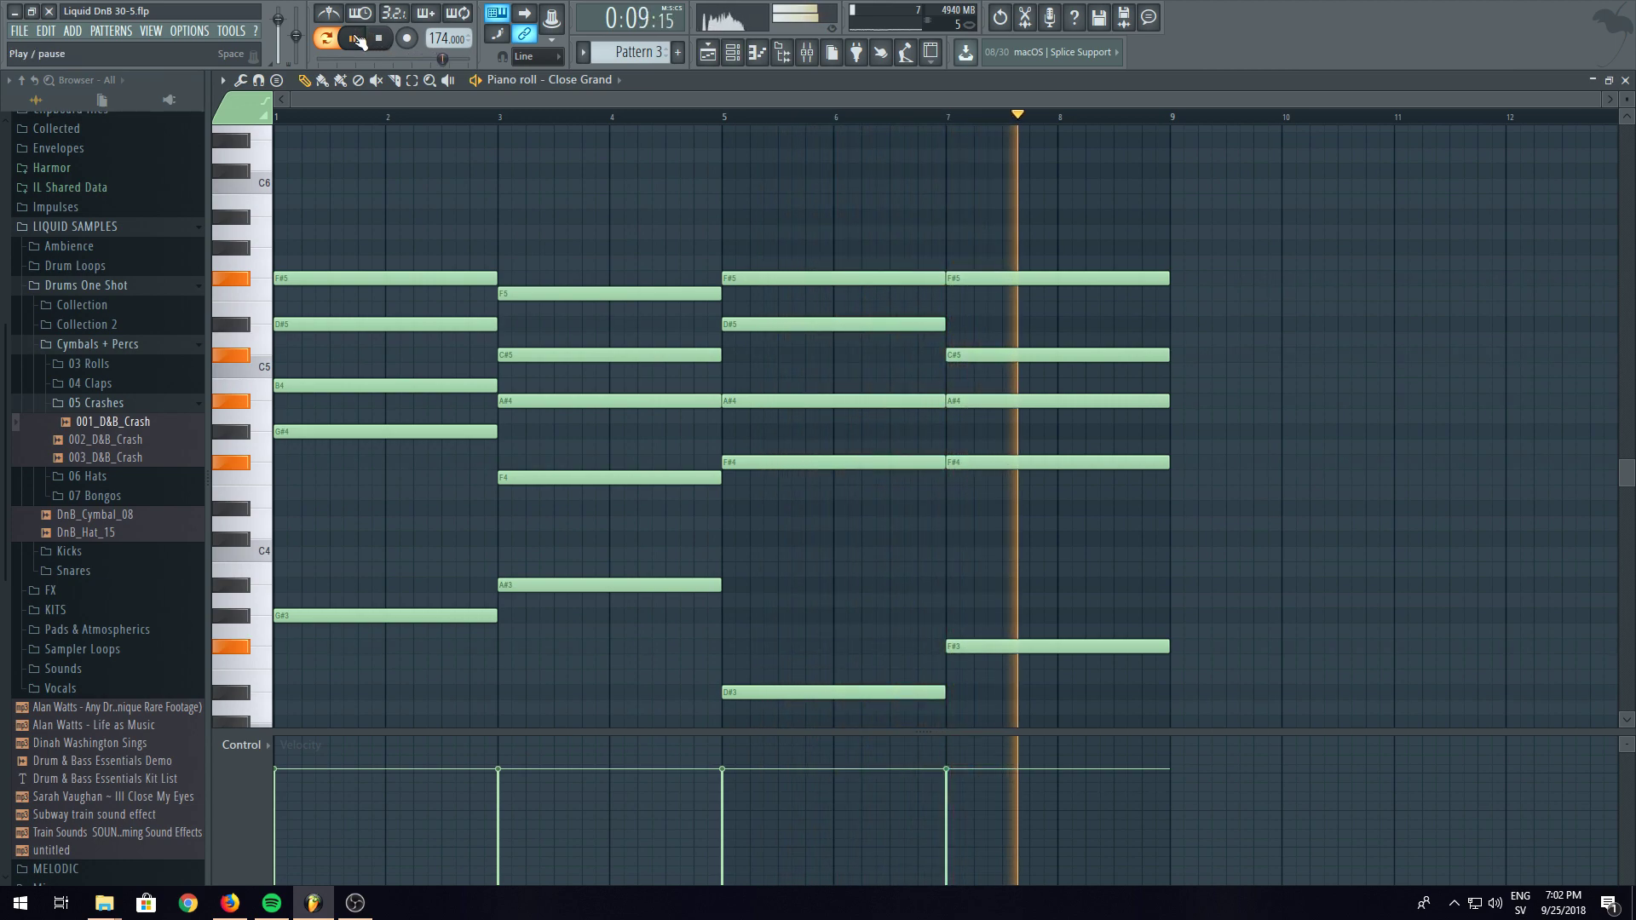
- Change the fourth chord's F#3 to D#3, C#5 to D#5 and F#4 to C#4, and play the progression
{"action": "scroll", "coordinate": [935, 584], "scroll_direction": "down", "scroll_amount": 3}
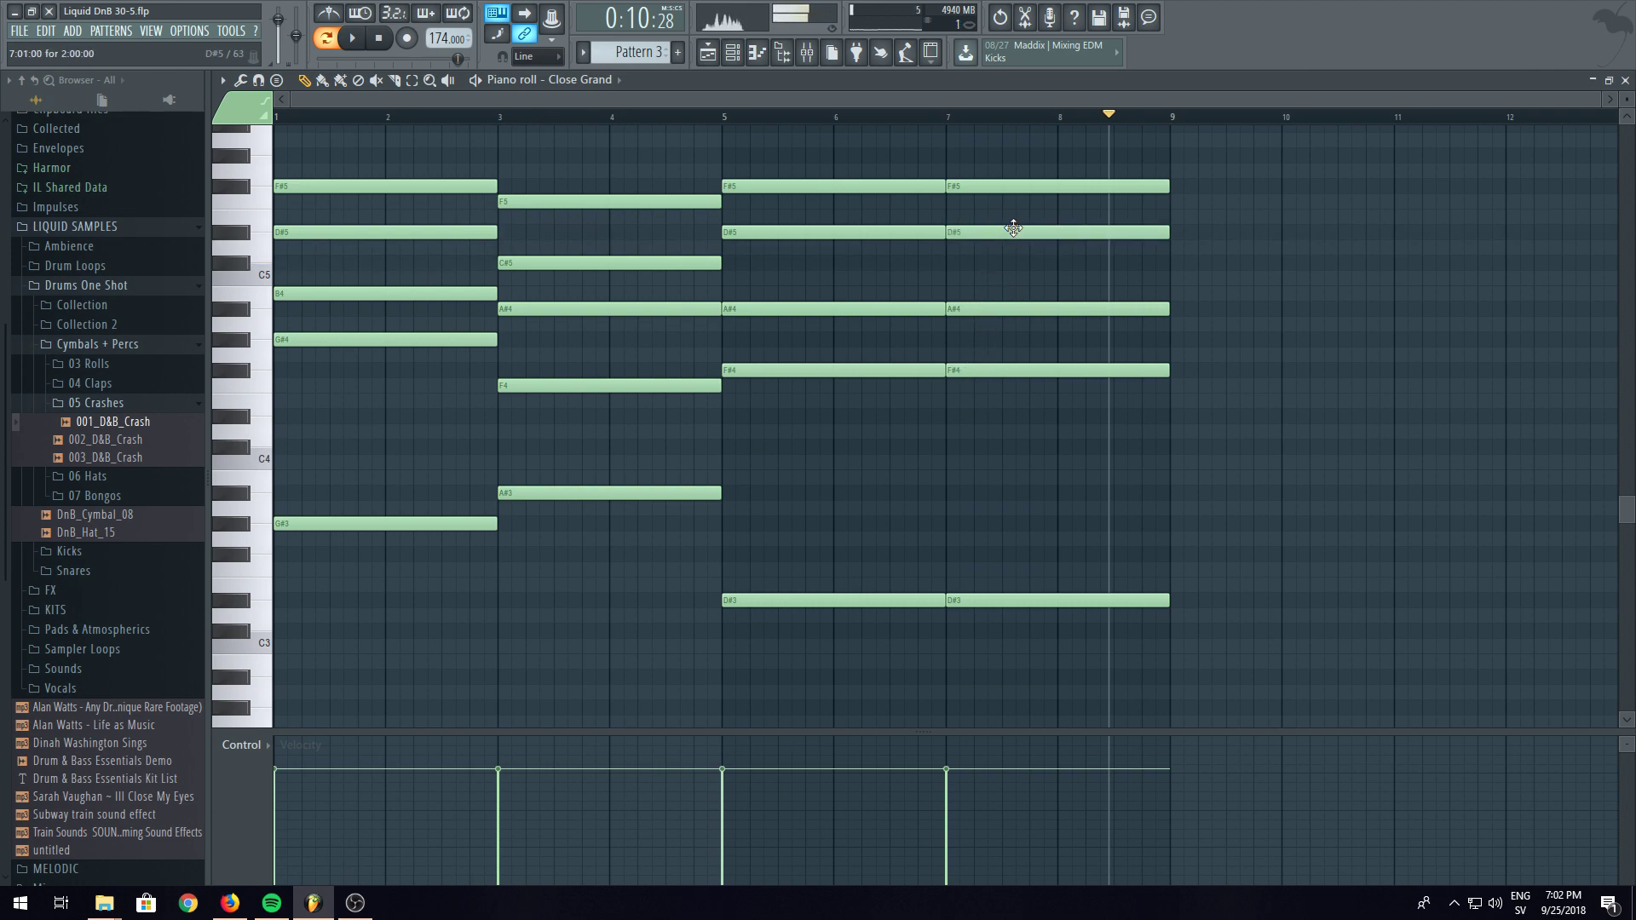
{"action": "scroll", "coordinate": [997, 225], "scroll_direction": "up", "scroll_amount": 3}
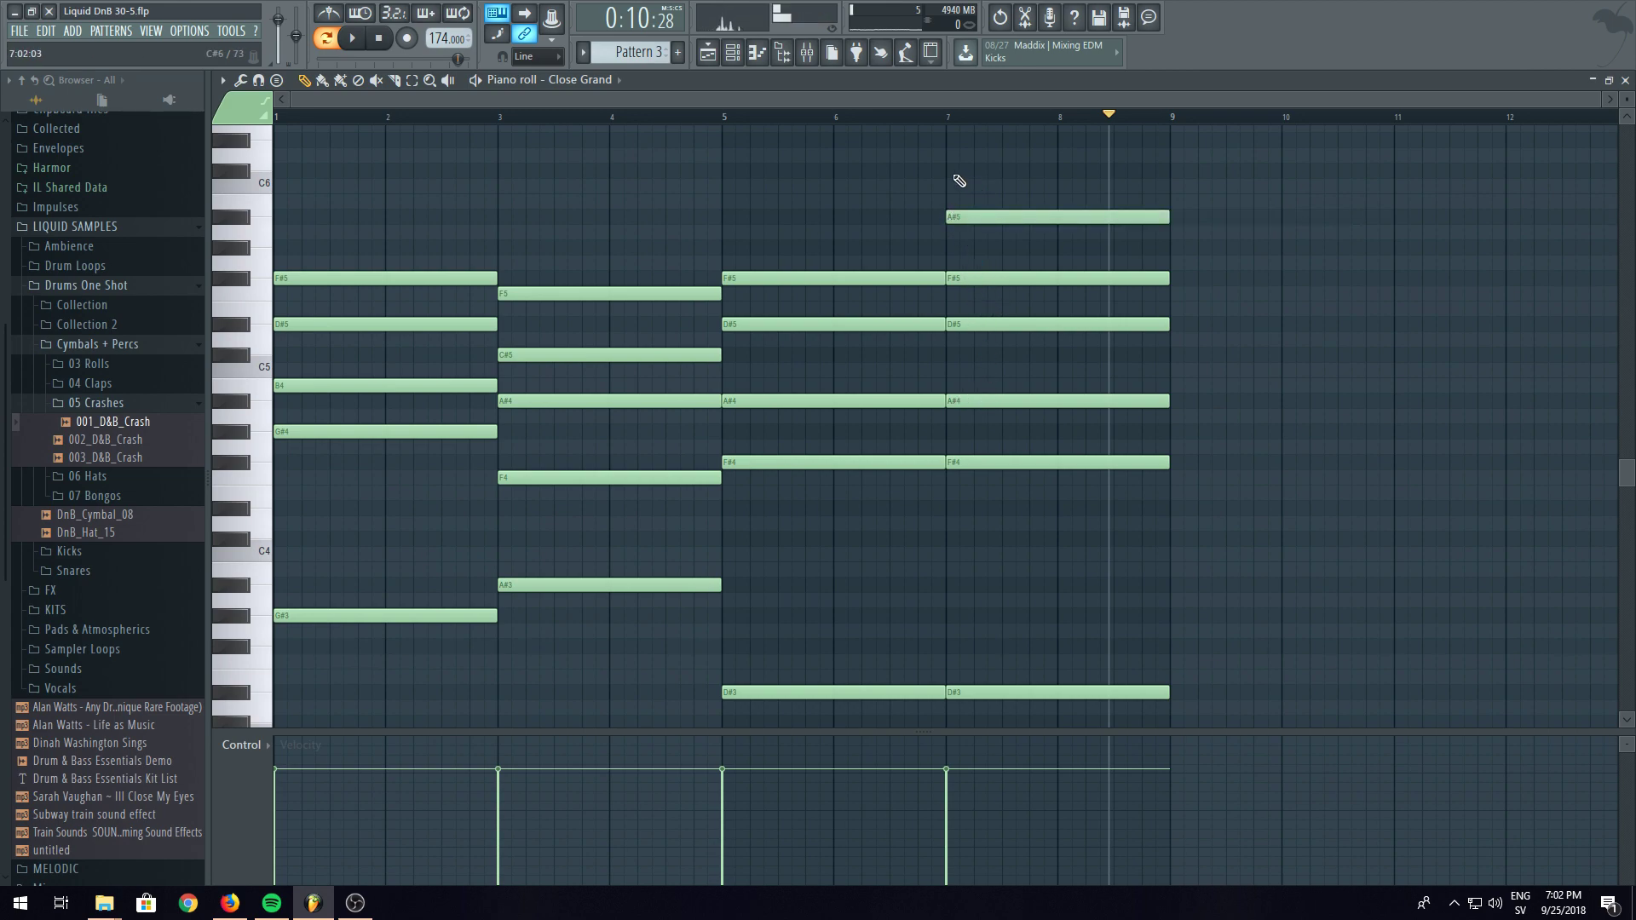
{"action": "scroll", "coordinate": [960, 181], "scroll_direction": "up", "scroll_amount": 1}
{"action": "left_click", "coordinate": [1003, 218]}
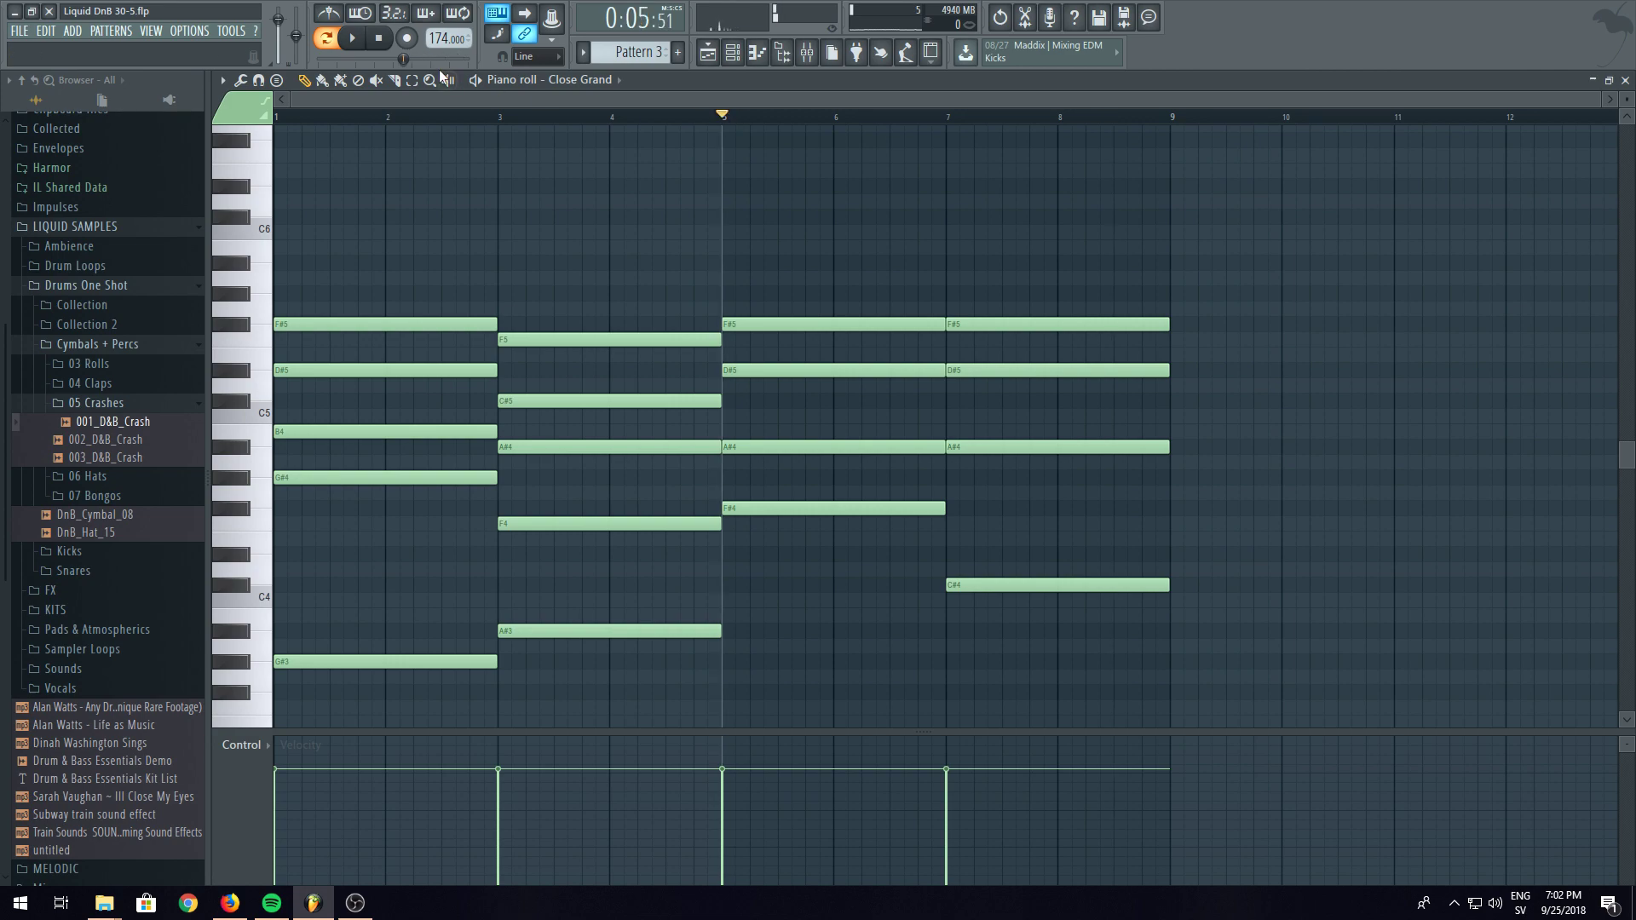
{"action": "left_click", "coordinate": [355, 49]}
{"action": "scroll", "coordinate": [1121, 267], "scroll_direction": "down", "scroll_amount": 4}
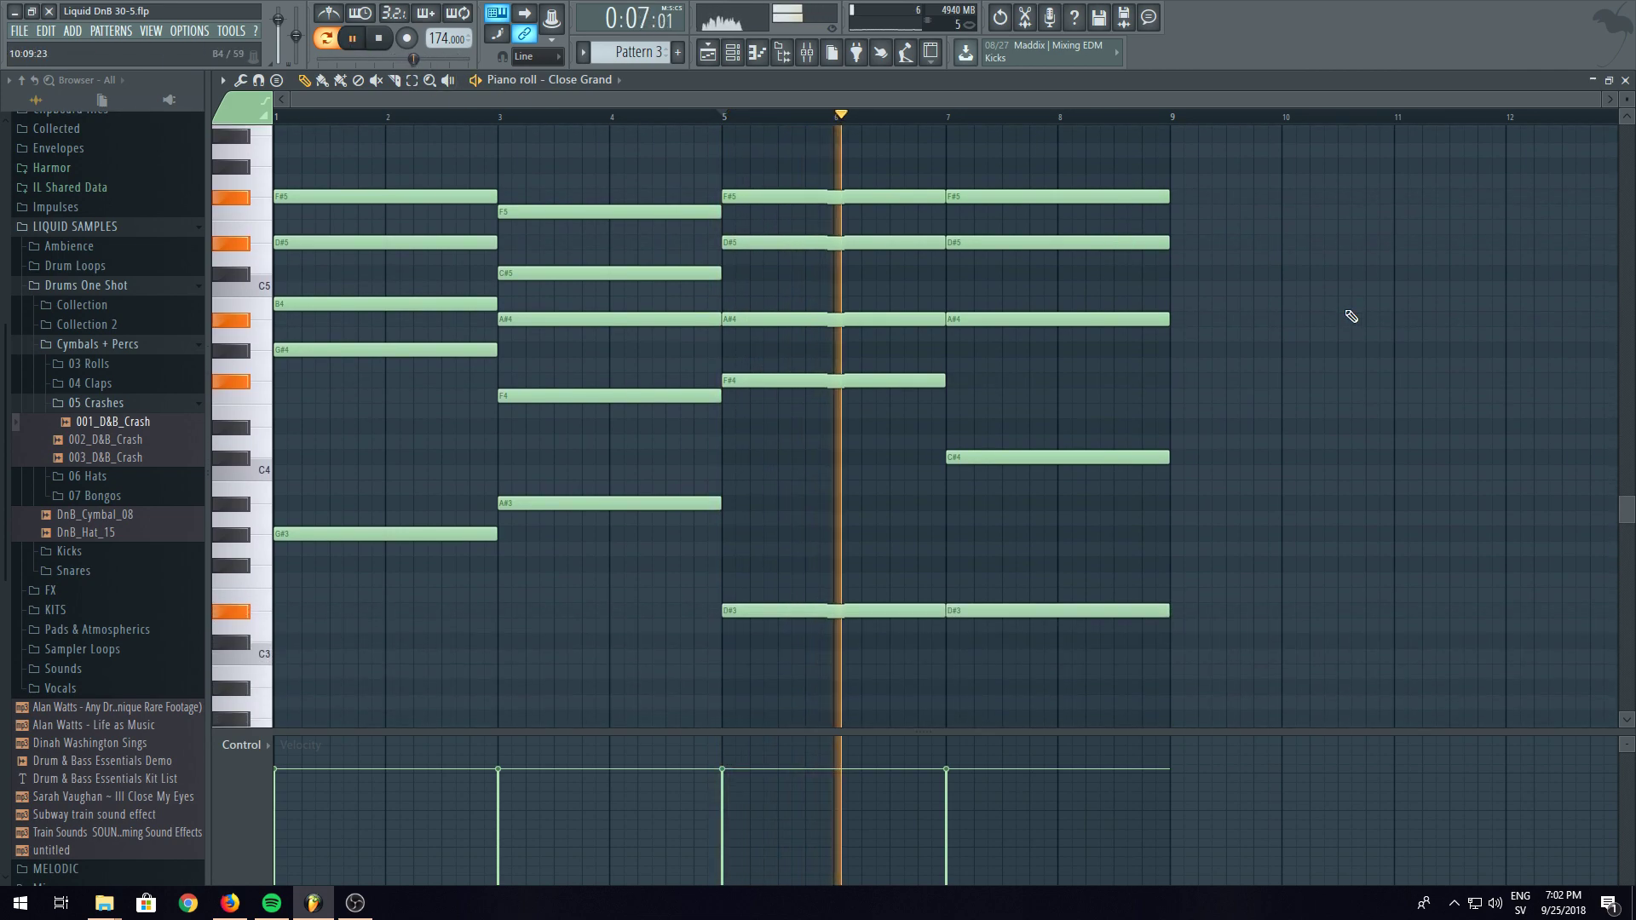
{"action": "scroll", "coordinate": [1295, 324], "scroll_direction": "up", "scroll_amount": 2}
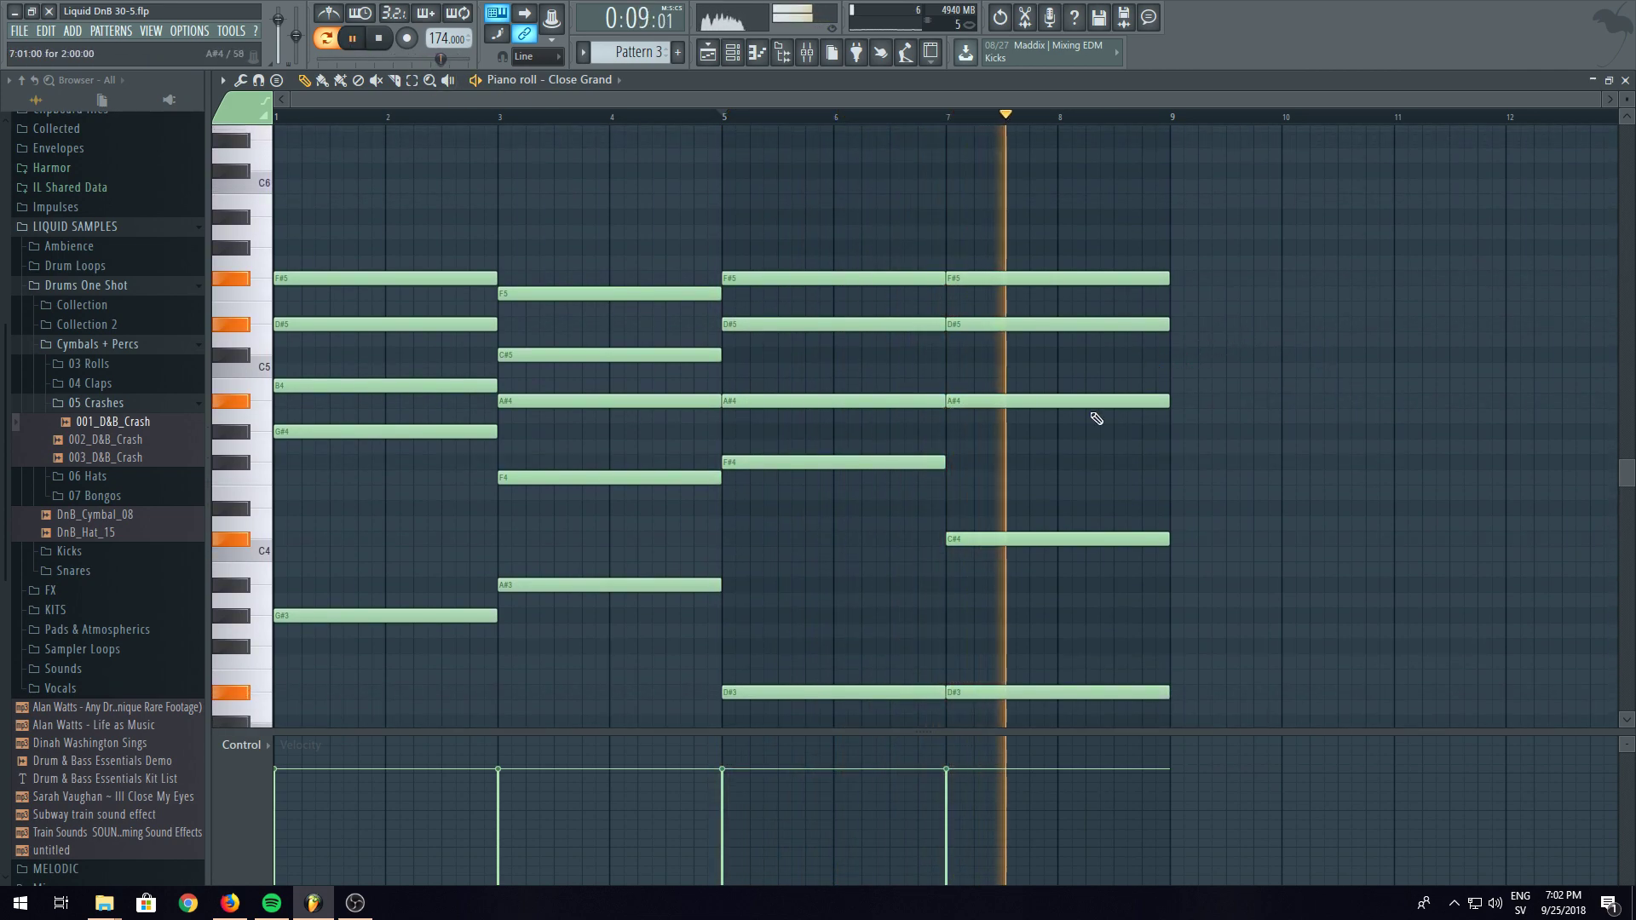
- Try the fourth chord with its C#4 moved up to C#6 and an A#5 added, playing from bars 7 and 5
{"action": "left_click_drag", "start_coordinate": [971, 539], "coordinate": [980, 202]}
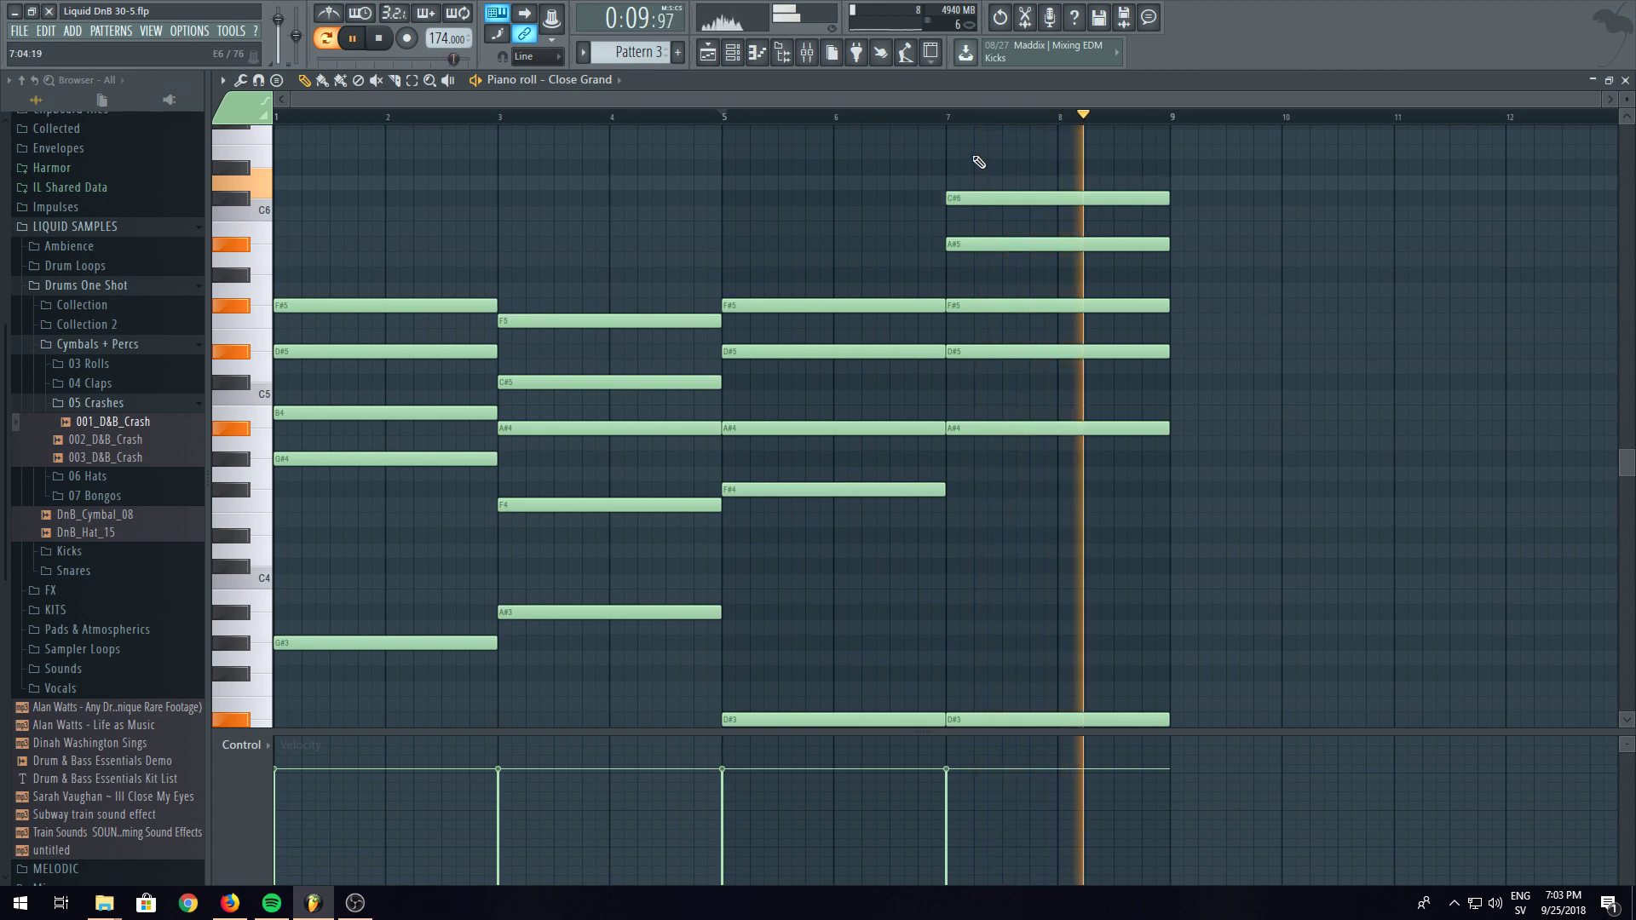
{"action": "left_click", "coordinate": [948, 117]}
{"action": "left_click", "coordinate": [952, 117]}
{"action": "left_click", "coordinate": [946, 119]}
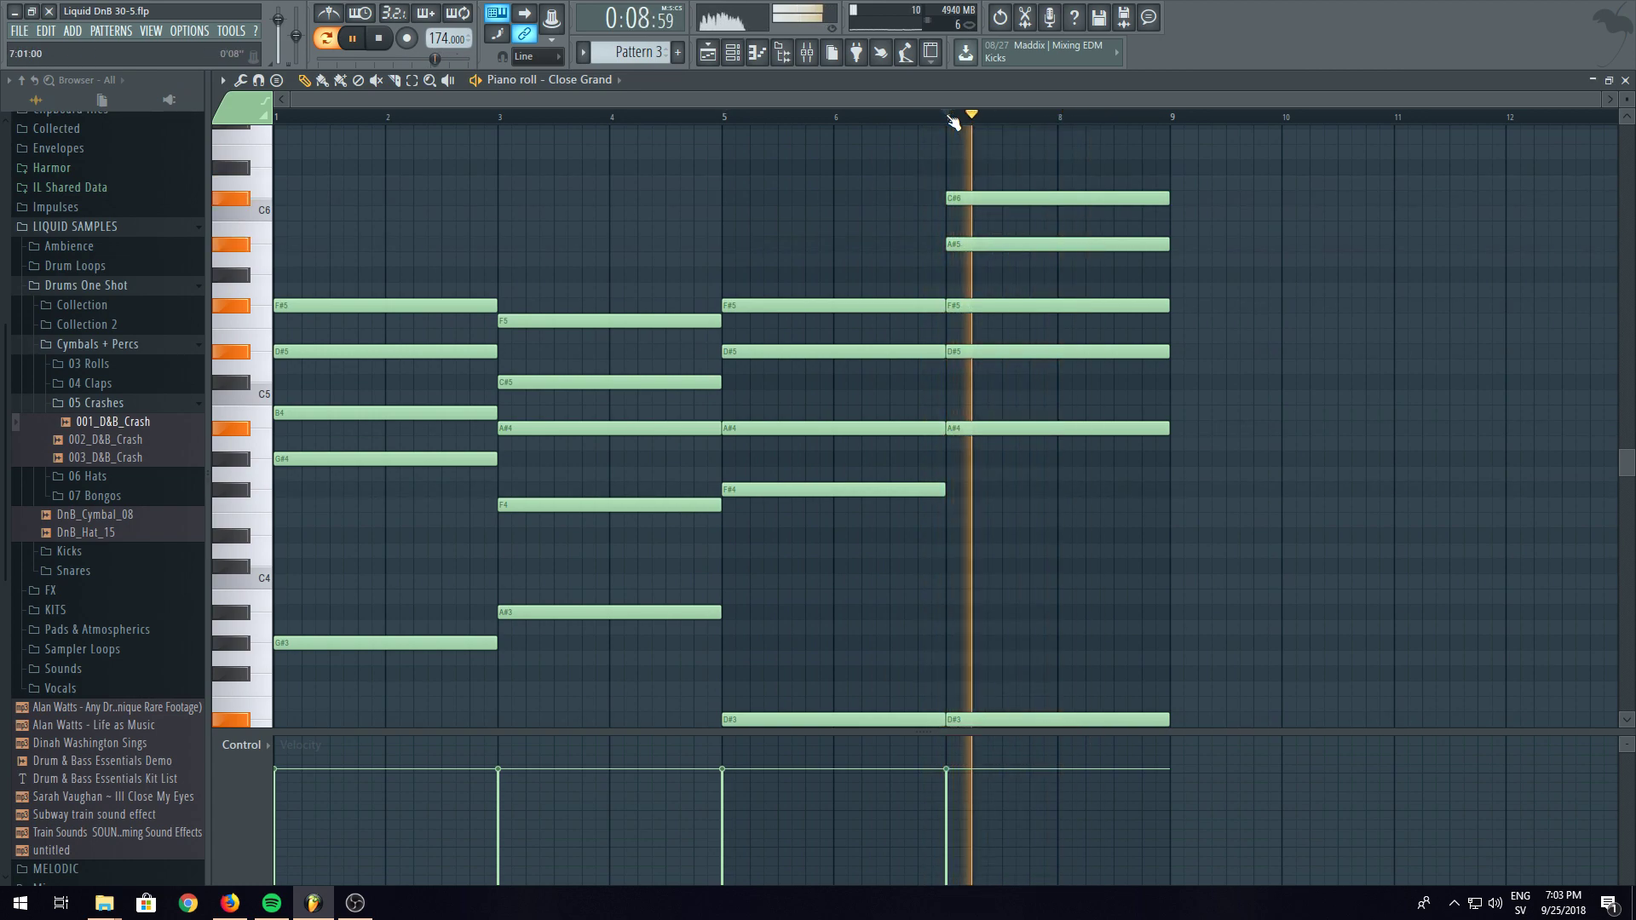
{"action": "left_click", "coordinate": [726, 119]}
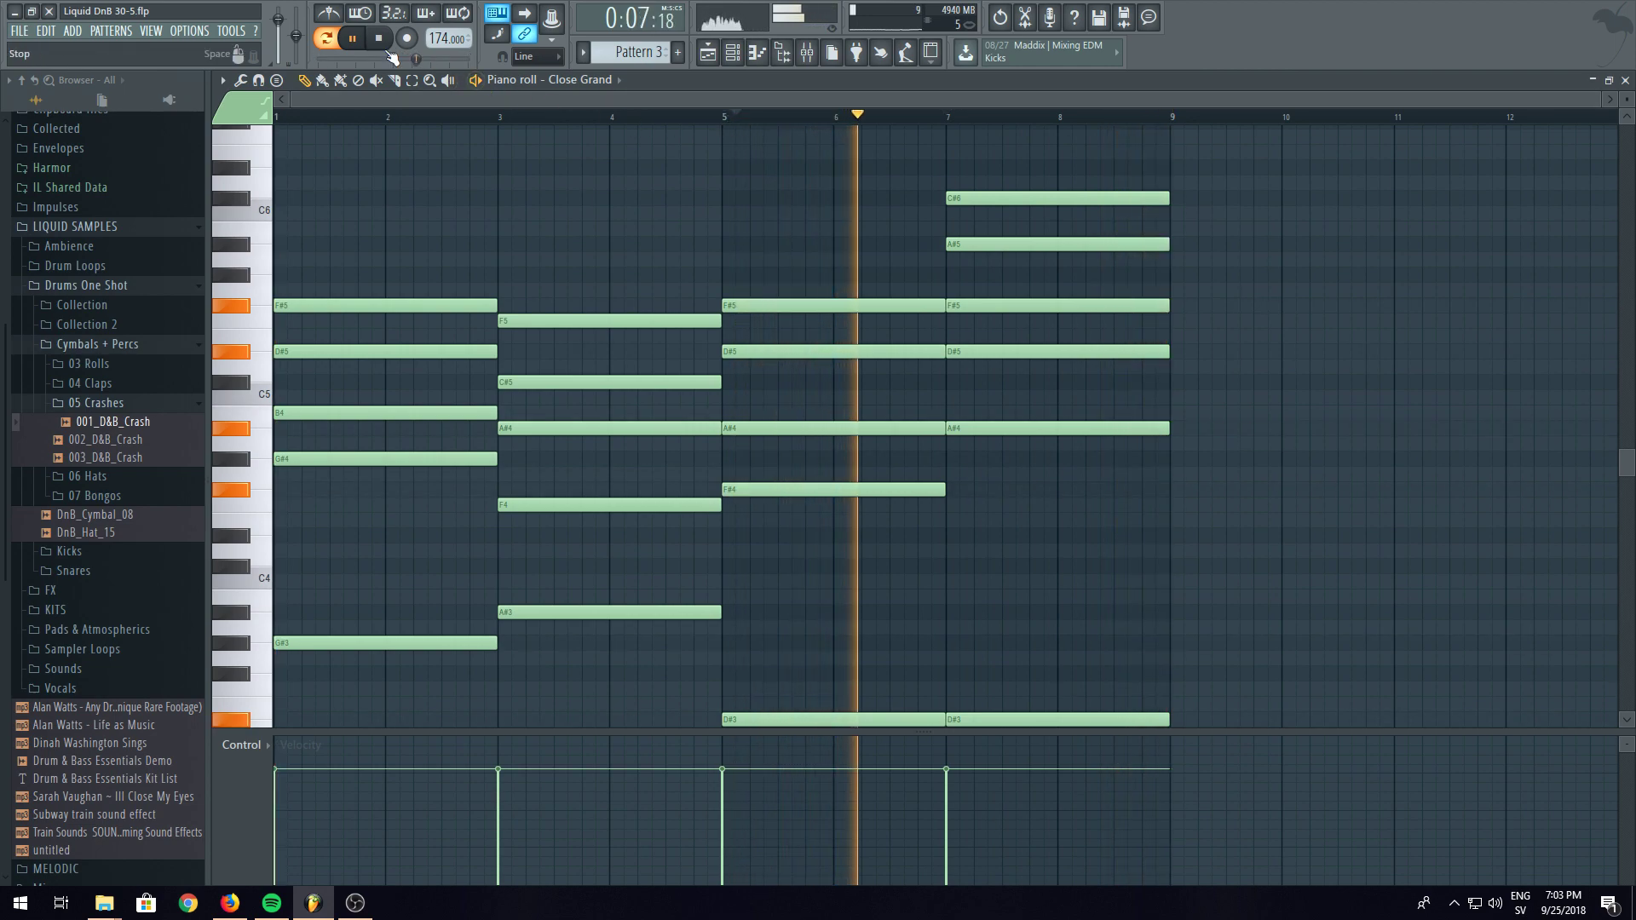
{"action": "left_click", "coordinate": [358, 50]}
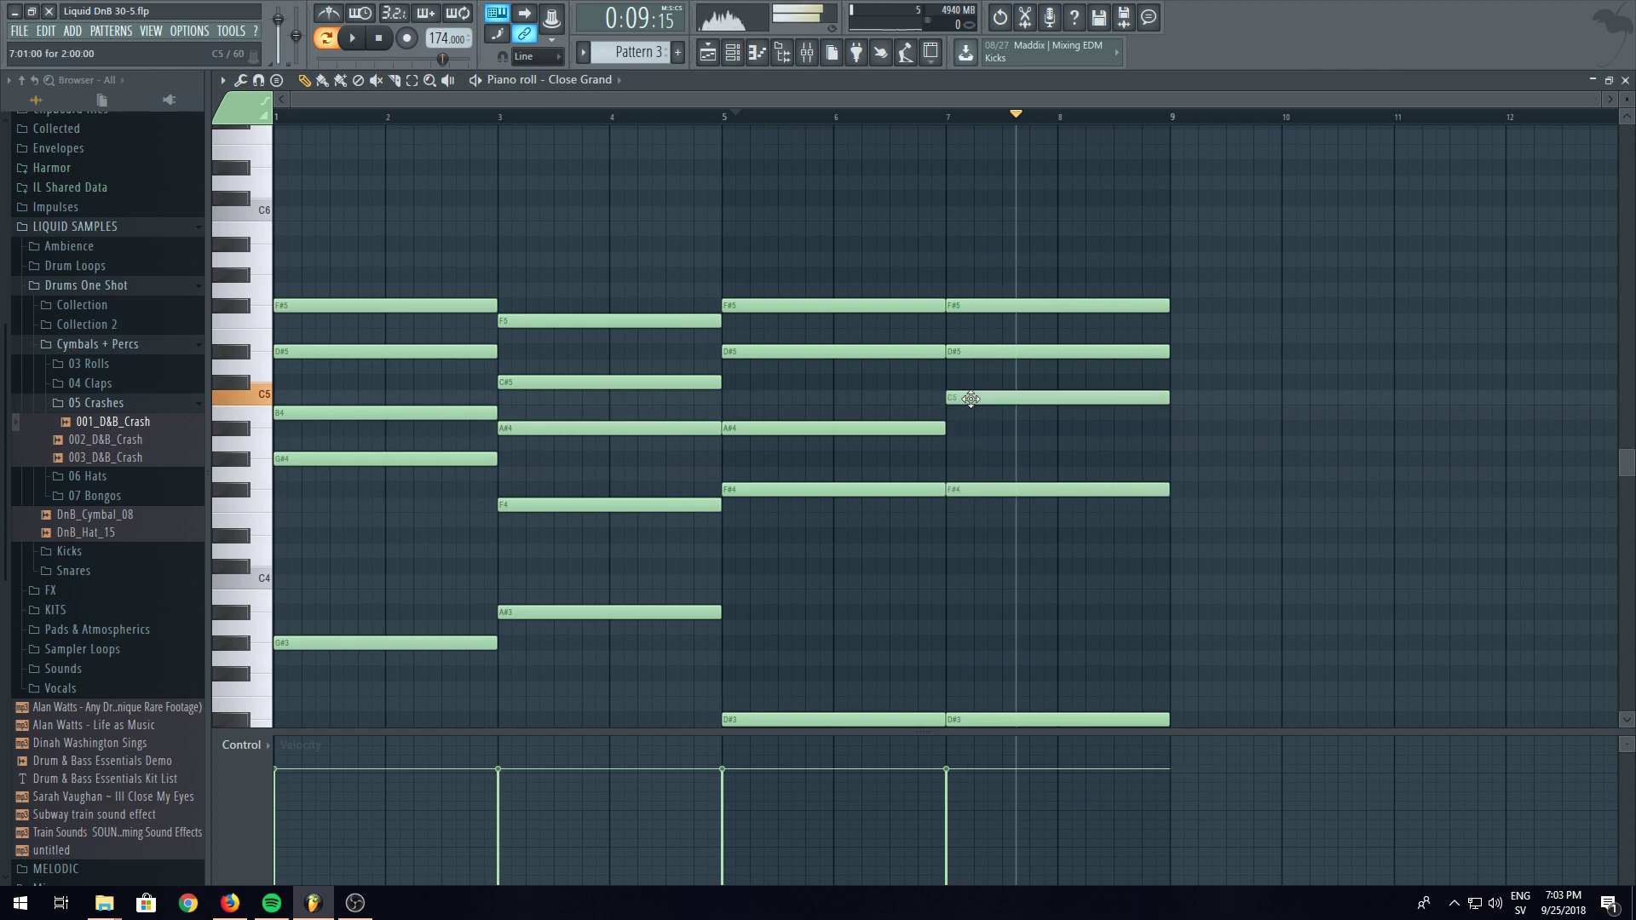
- Set the fourth chord's middle note to A#4 after trying C5 and C#5, keep F#4 below it, and play the progression
{"action": "left_click", "coordinate": [350, 45]}
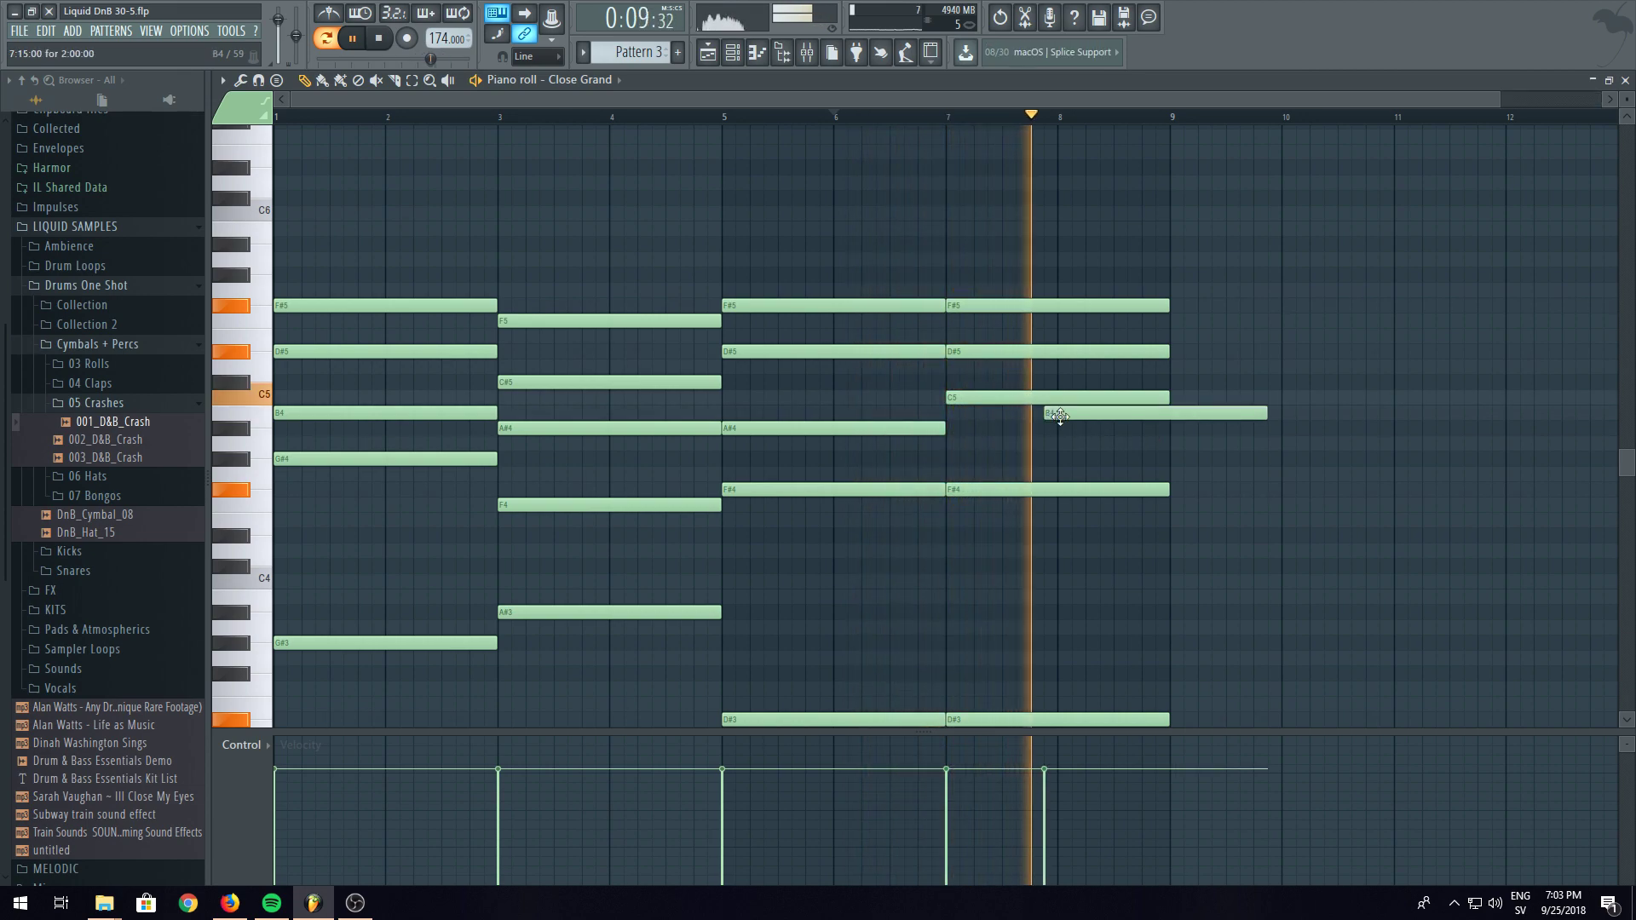
{"action": "left_click_drag", "start_coordinate": [1040, 397], "coordinate": [1039, 386]}
{"action": "left_click", "coordinate": [890, 114]}
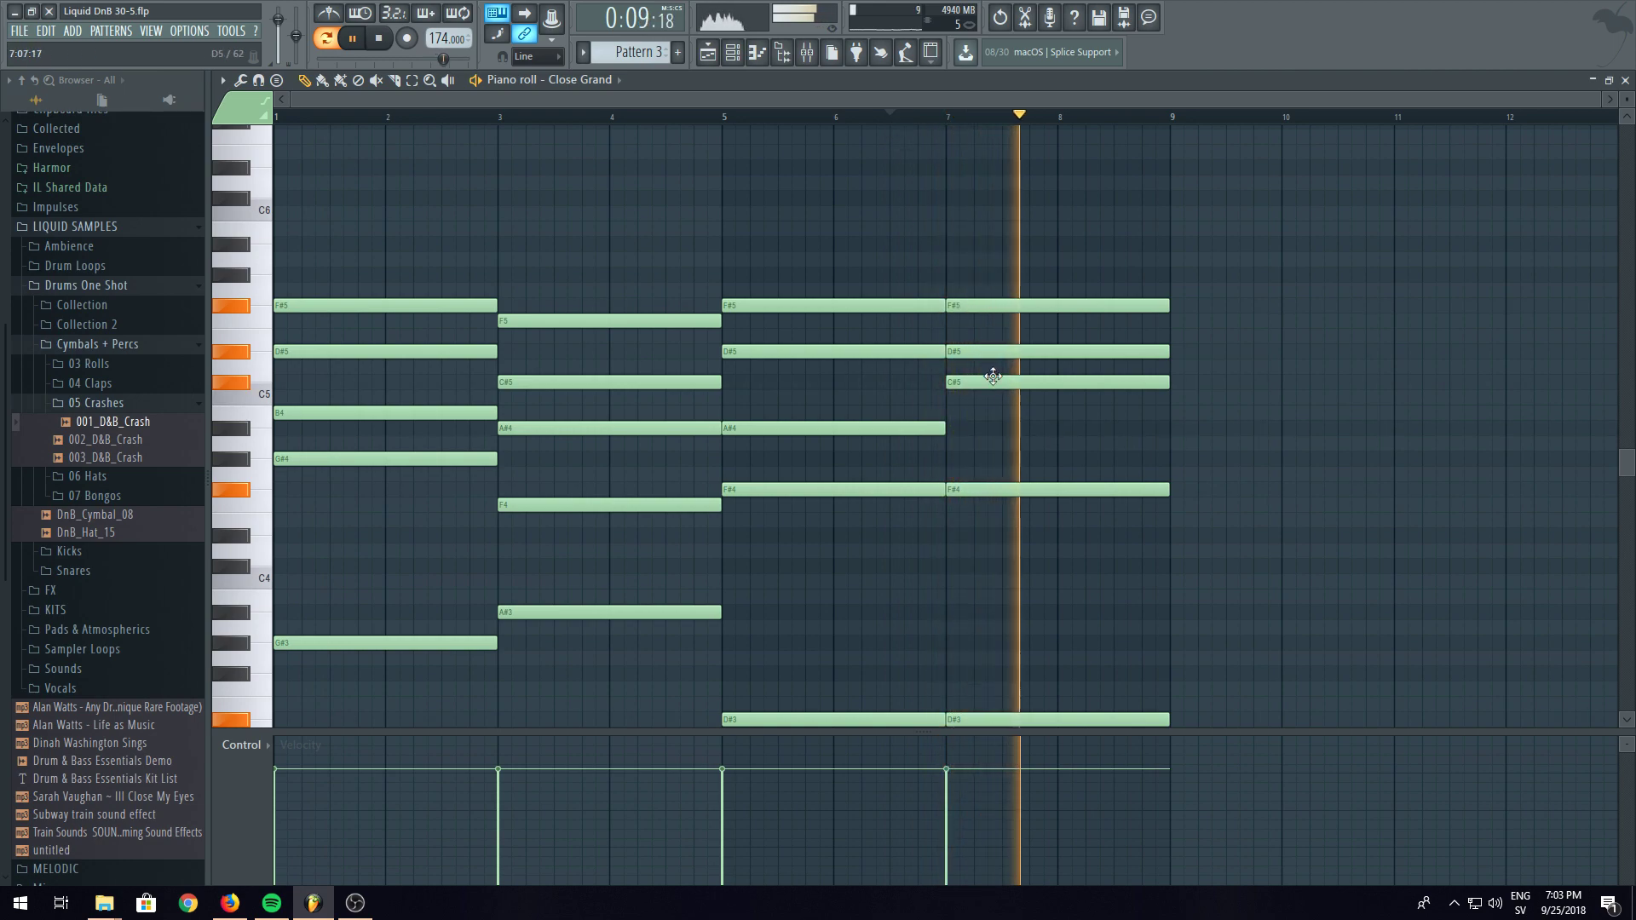
{"action": "left_click_drag", "start_coordinate": [987, 383], "coordinate": [990, 436]}
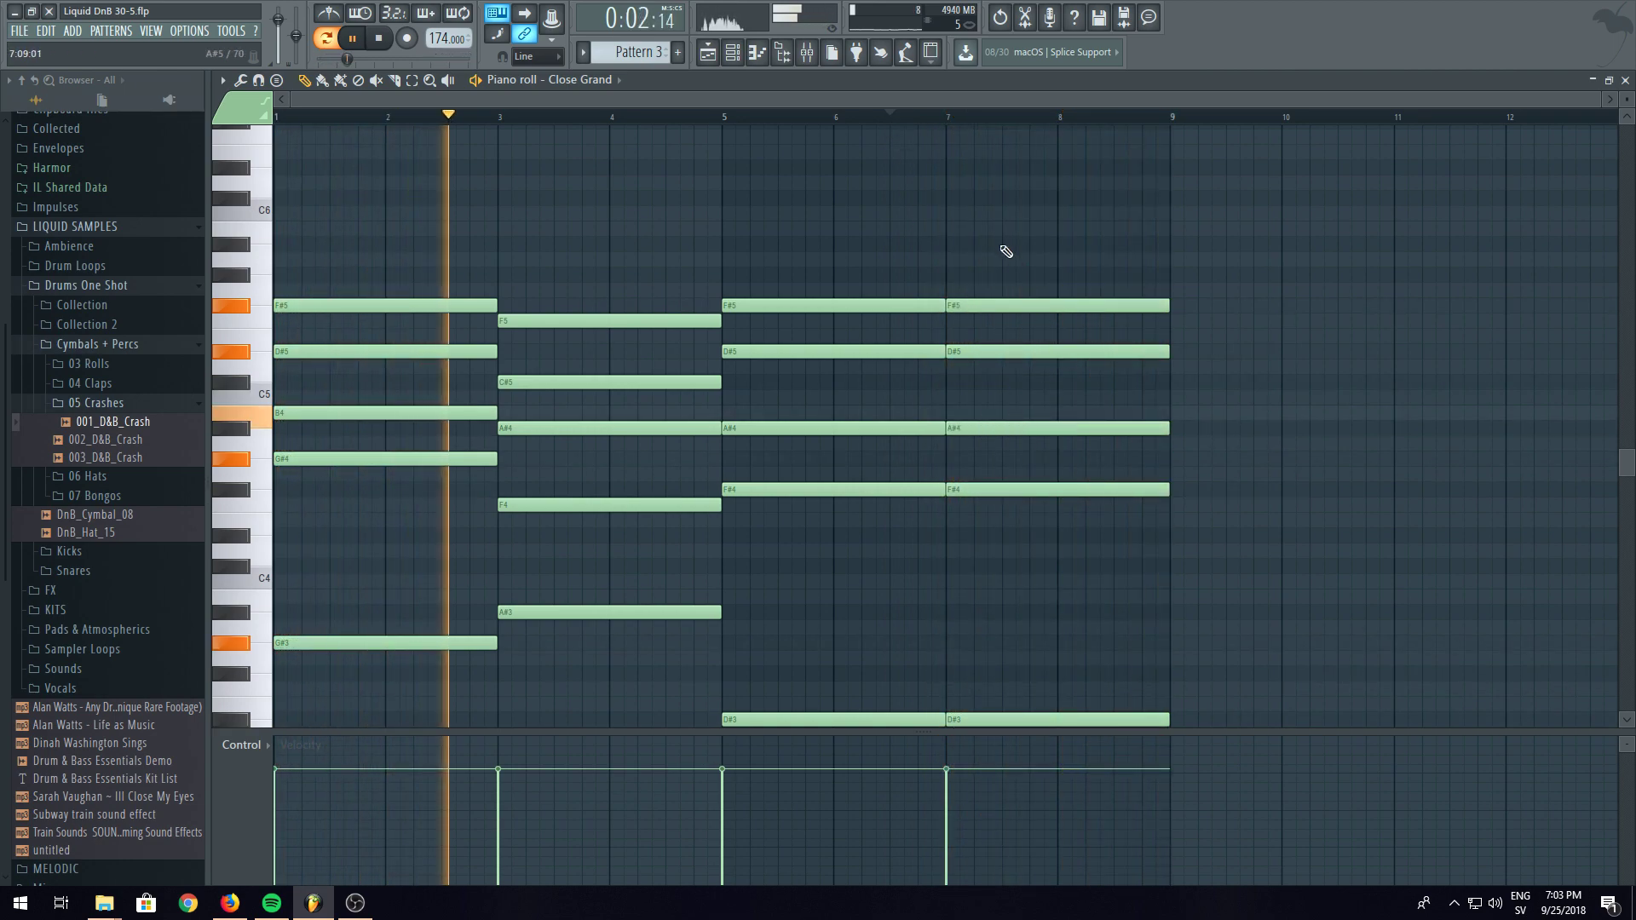
{"action": "scroll", "coordinate": [980, 247], "scroll_direction": "down", "scroll_amount": 3}
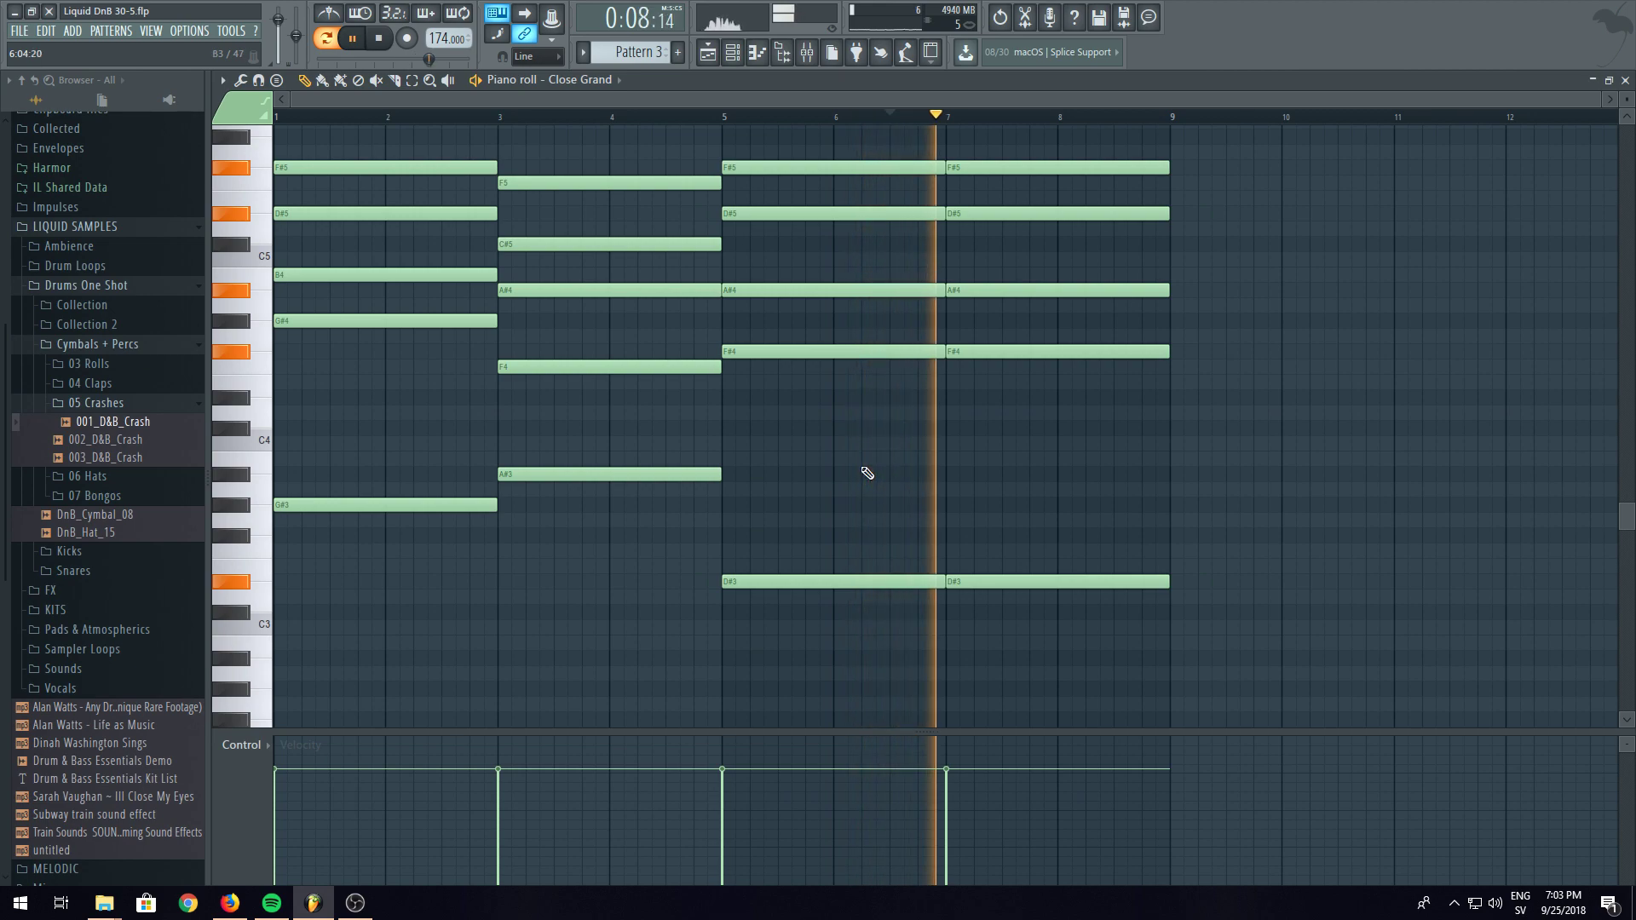
{"action": "scroll", "coordinate": [707, 136], "scroll_direction": "up", "scroll_amount": 5}
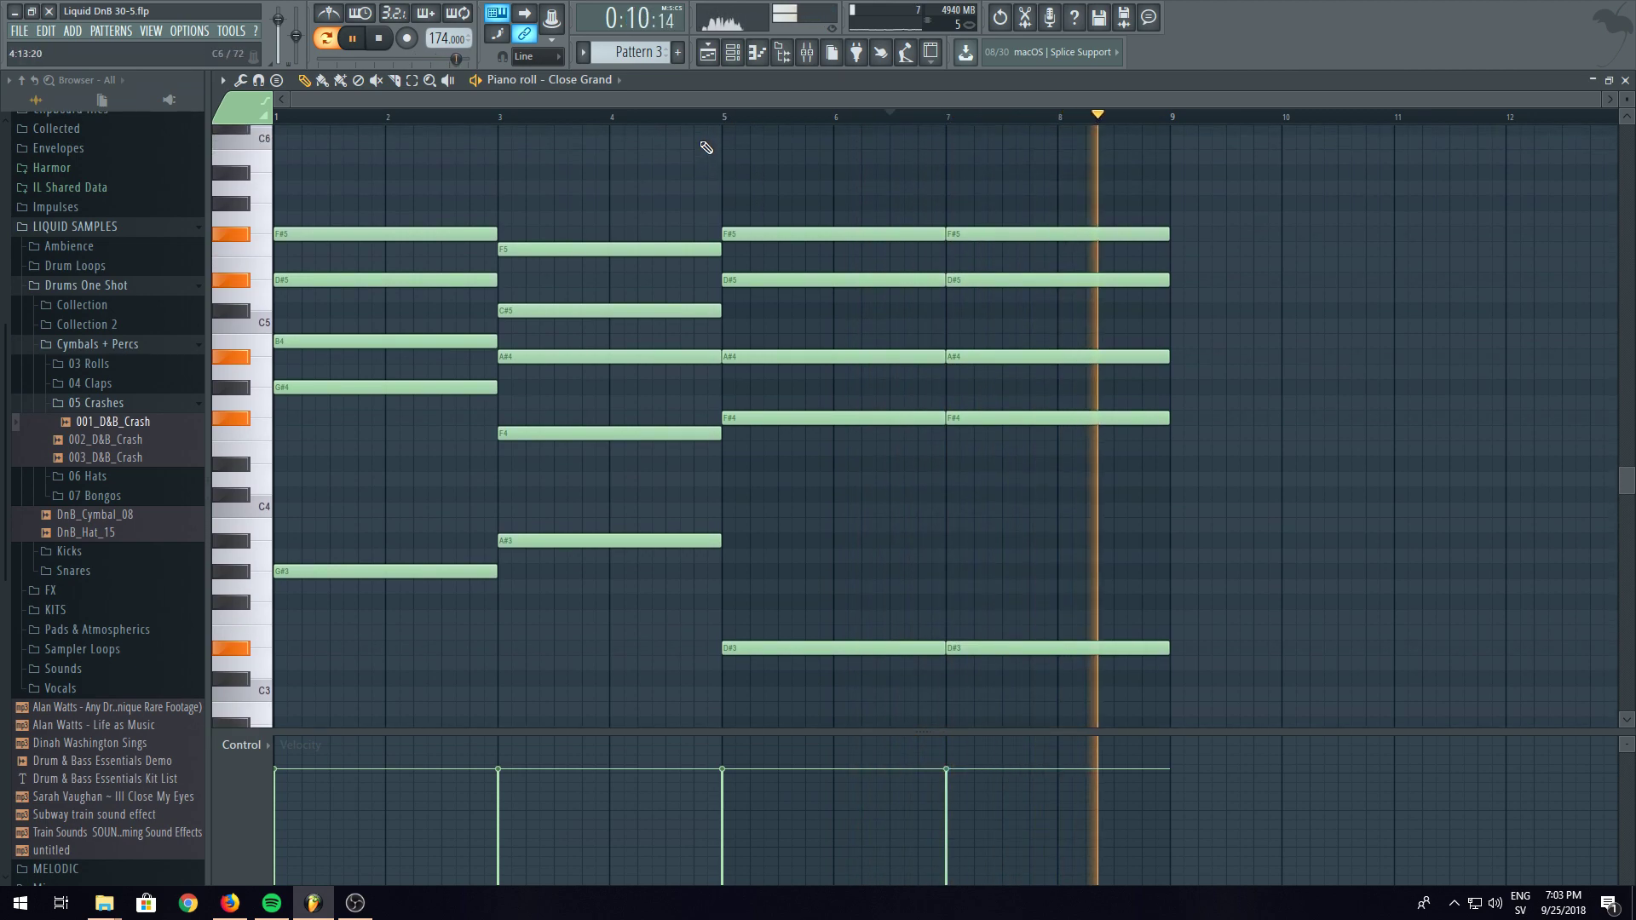
- In Pattern 5, raise the 3x Osc bass's second note to A#3 and fourth to D#3, and the Default channel's last note to D#3
{"action": "left_click", "coordinate": [707, 60]}
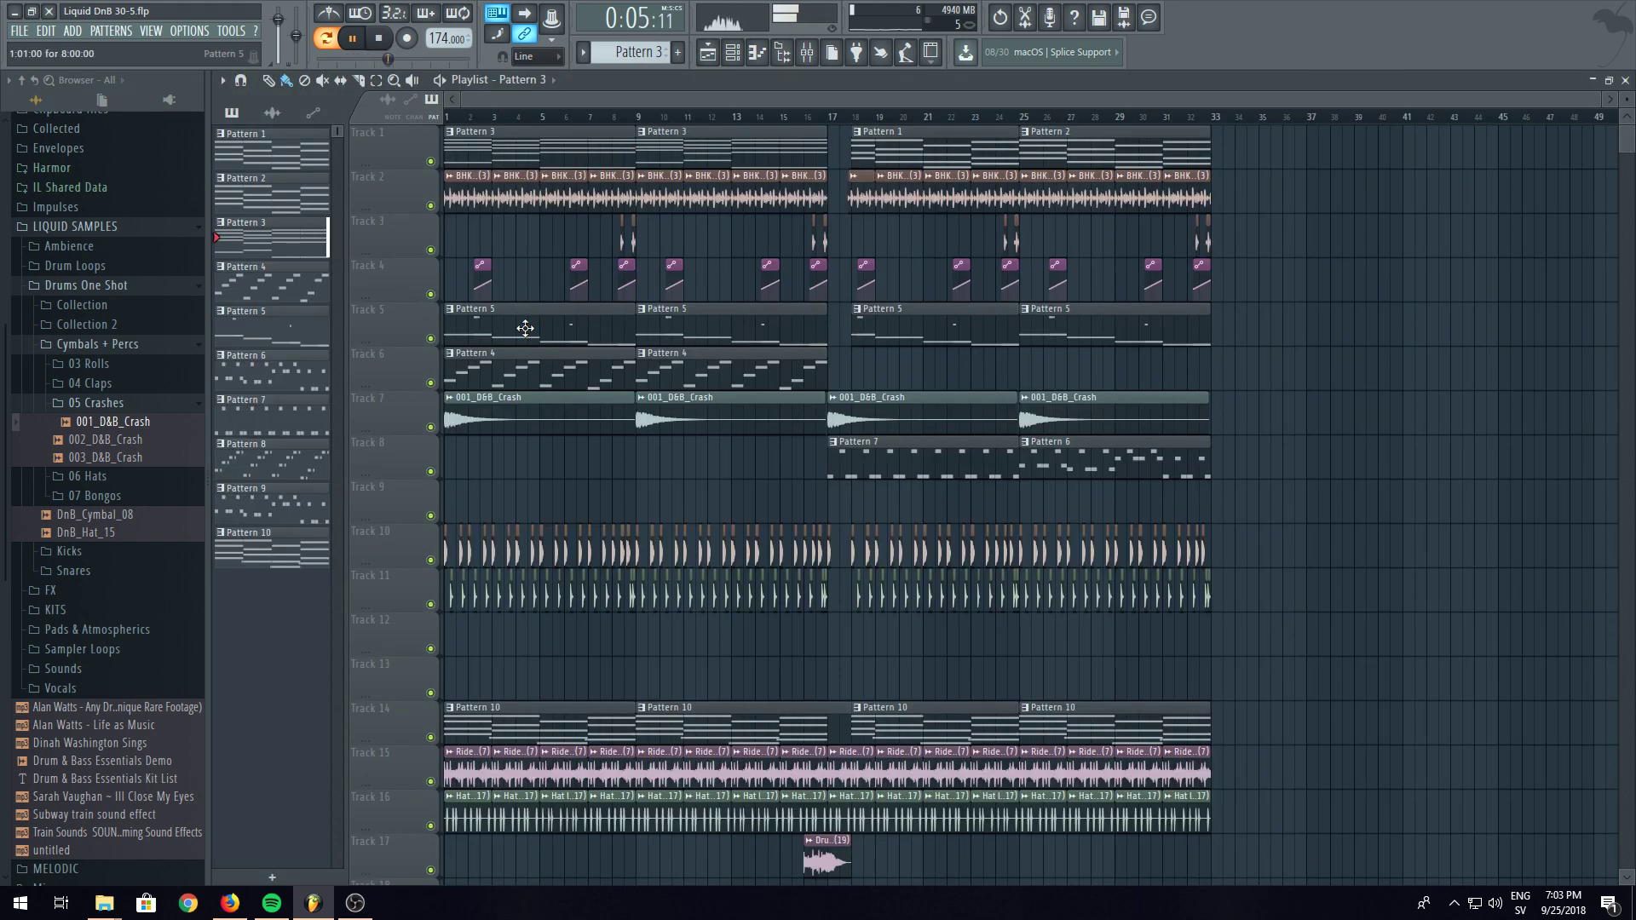
{"action": "left_click", "coordinate": [733, 54]}
{"action": "left_click", "coordinate": [820, 305]}
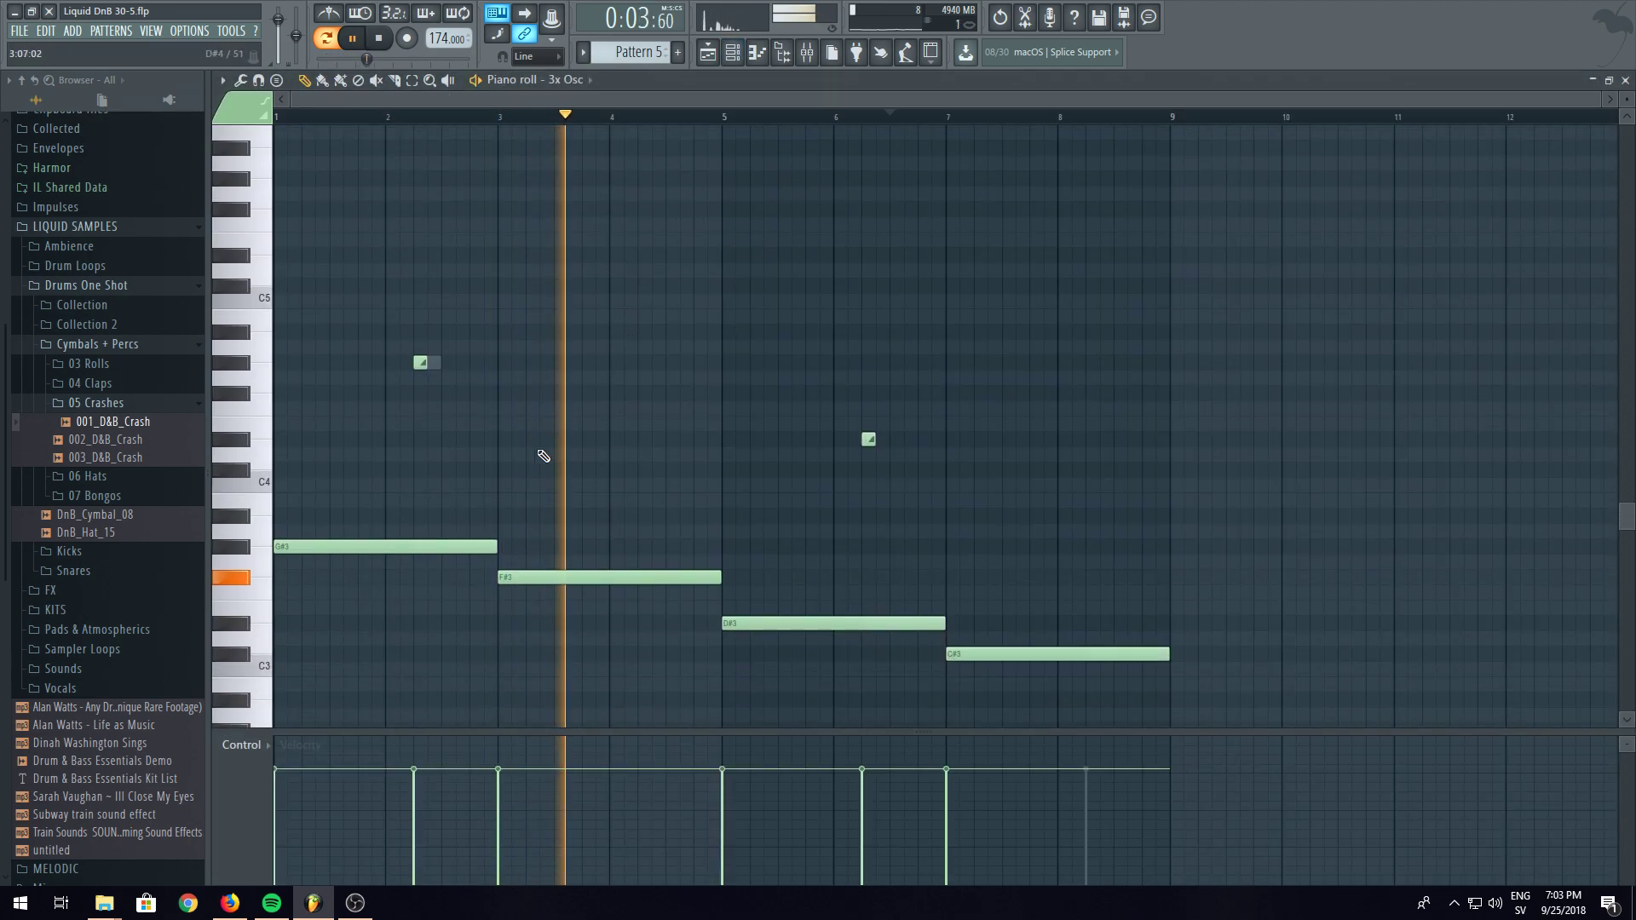
{"action": "left_click_drag", "start_coordinate": [544, 536], "coordinate": [543, 473]}
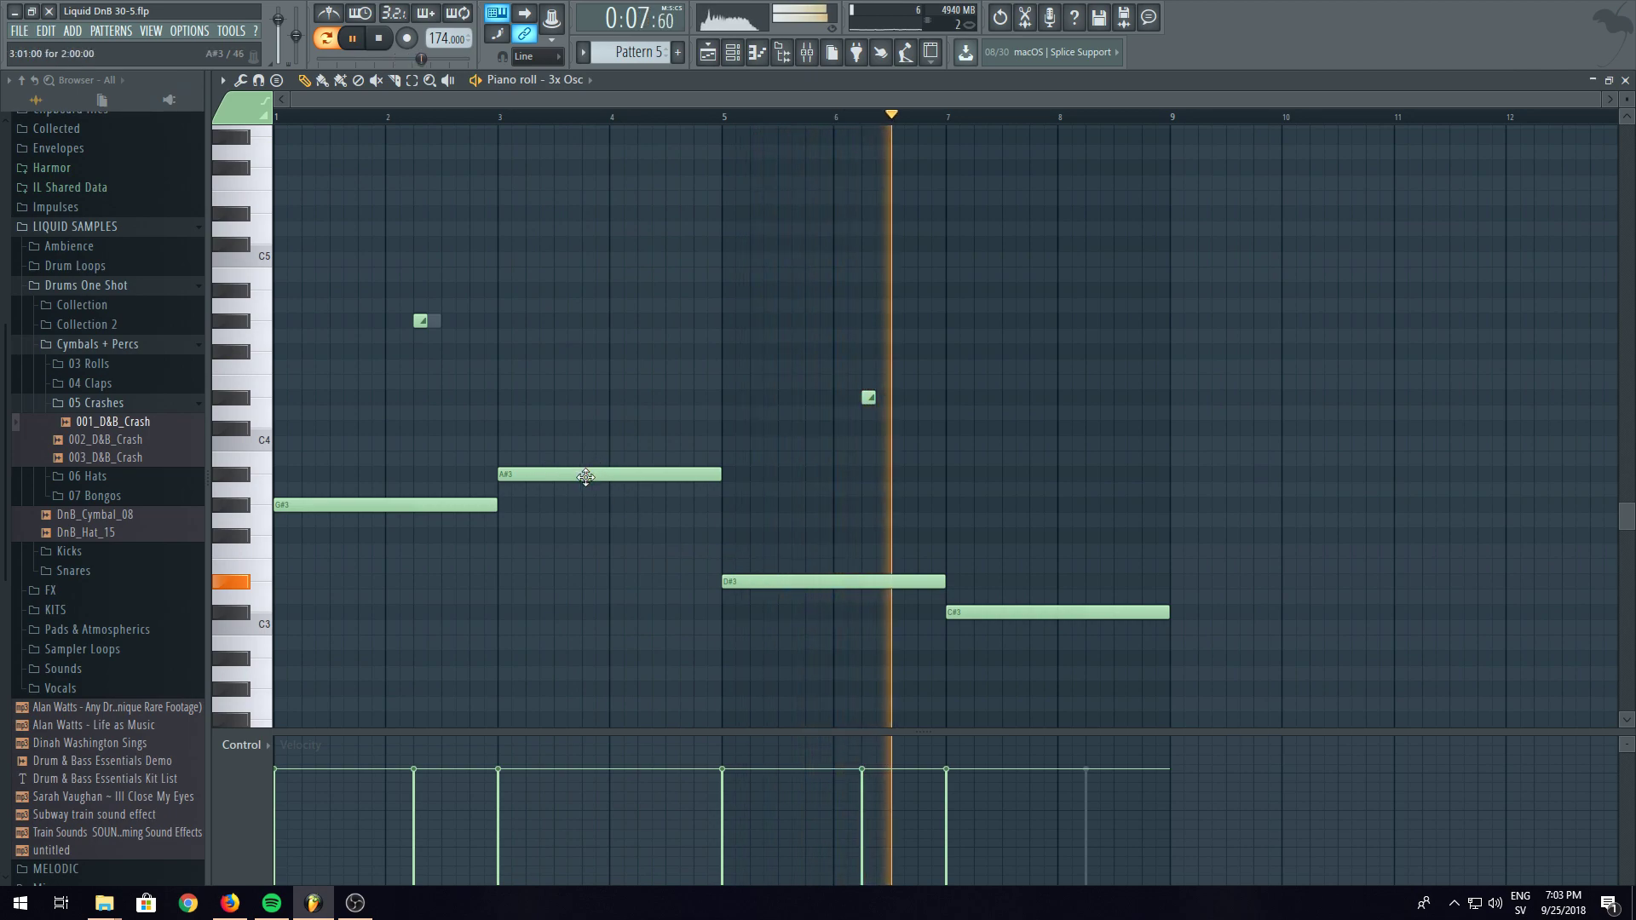
{"action": "left_click_drag", "start_coordinate": [979, 607], "coordinate": [979, 576]}
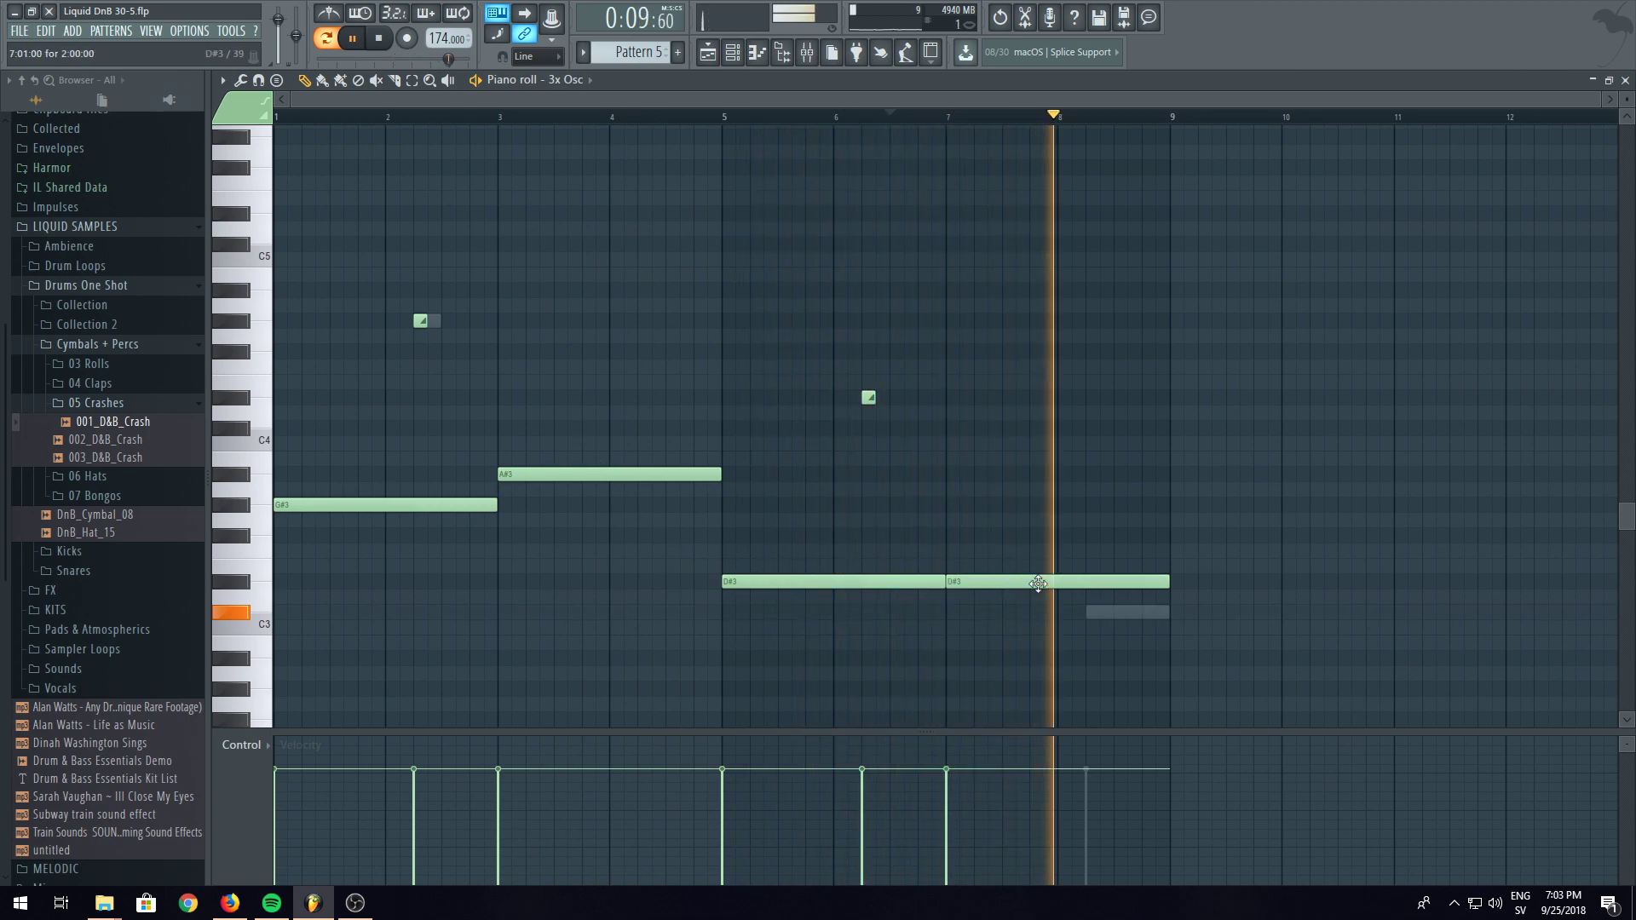
{"action": "double_click", "coordinate": [1106, 612]}
{"action": "left_click_drag", "start_coordinate": [1106, 611], "coordinate": [1100, 586]}
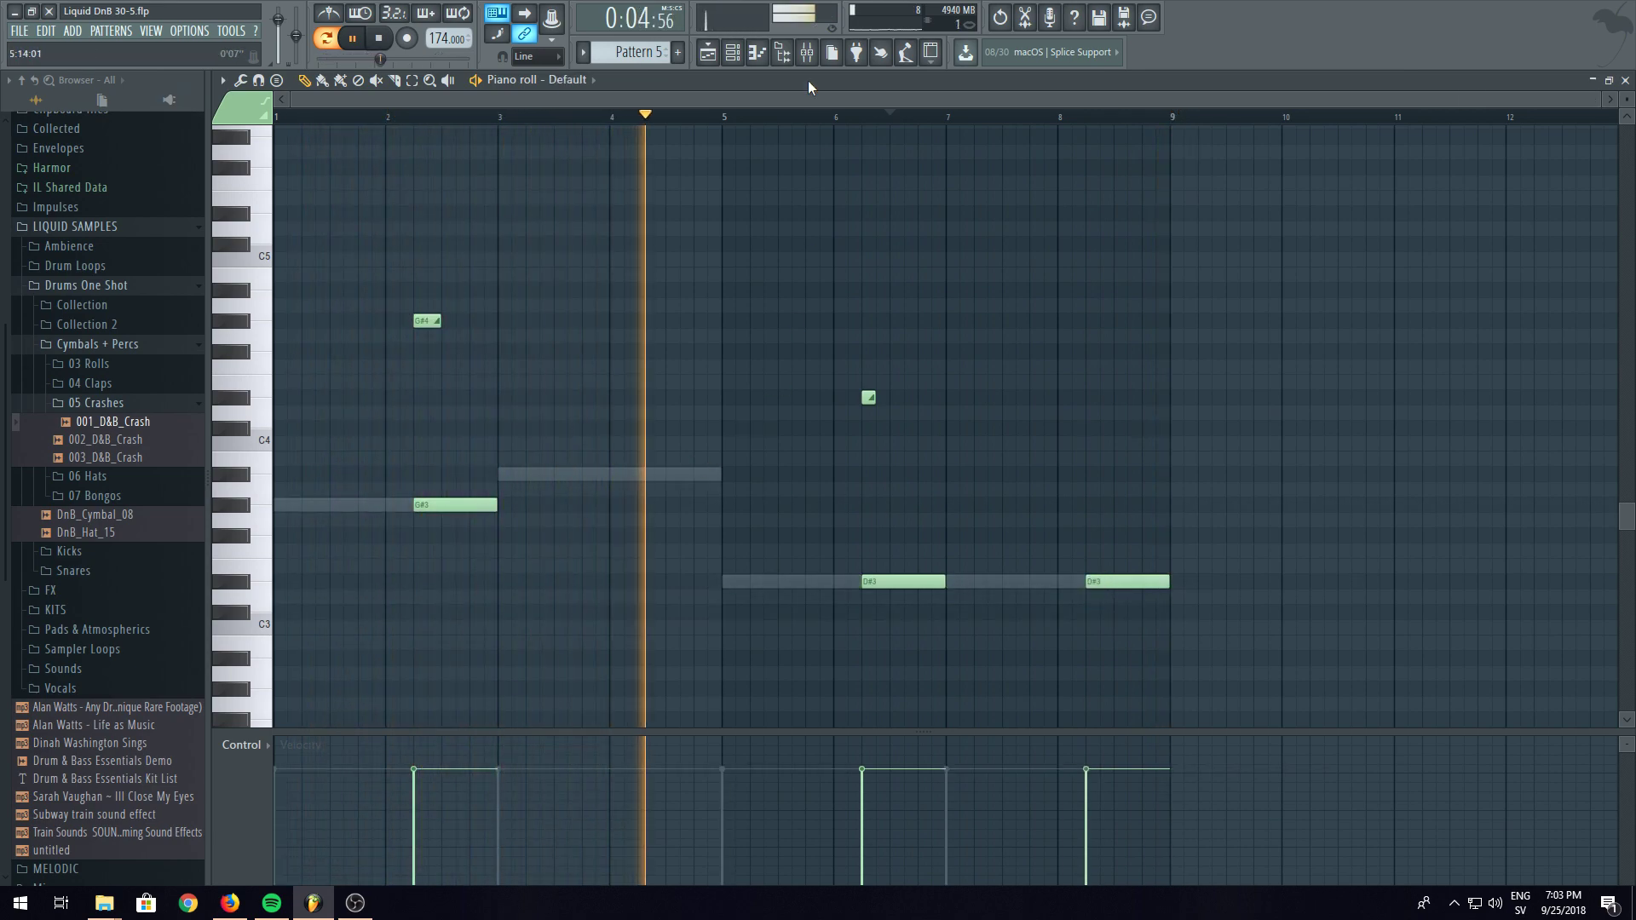
- Mute Tracks 6 and 14 in the playlist and play the whole arrangement in song mode
{"action": "left_click", "coordinate": [708, 52]}
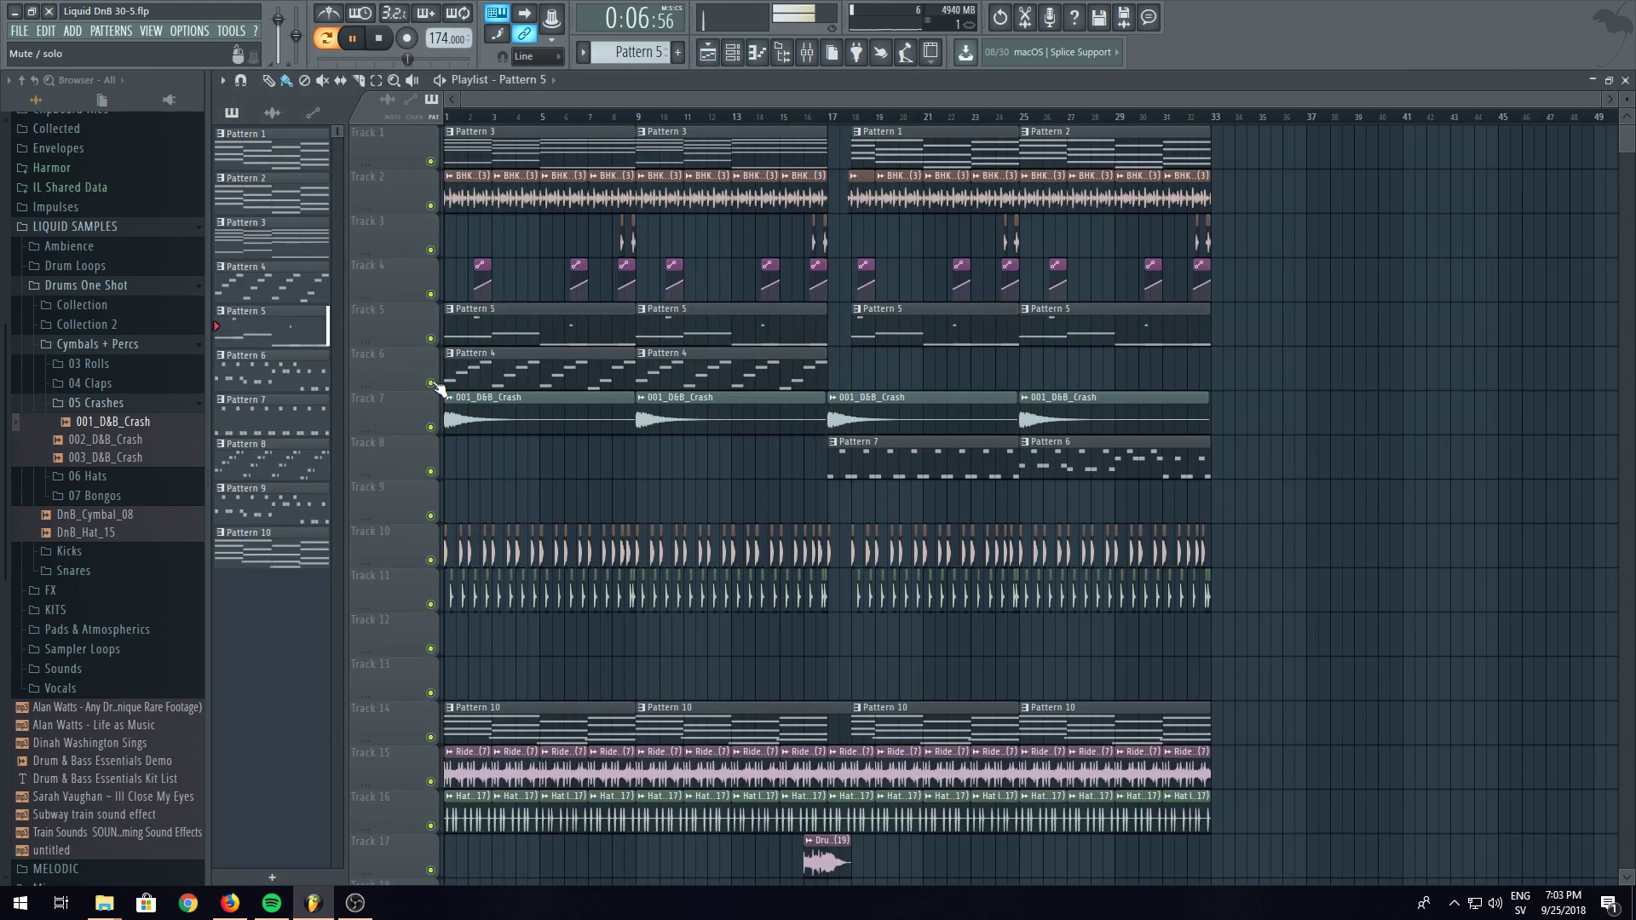
{"action": "left_click", "coordinate": [430, 383]}
{"action": "scroll", "coordinate": [439, 388], "scroll_direction": "down", "scroll_amount": 3}
{"action": "left_click", "coordinate": [431, 600]}
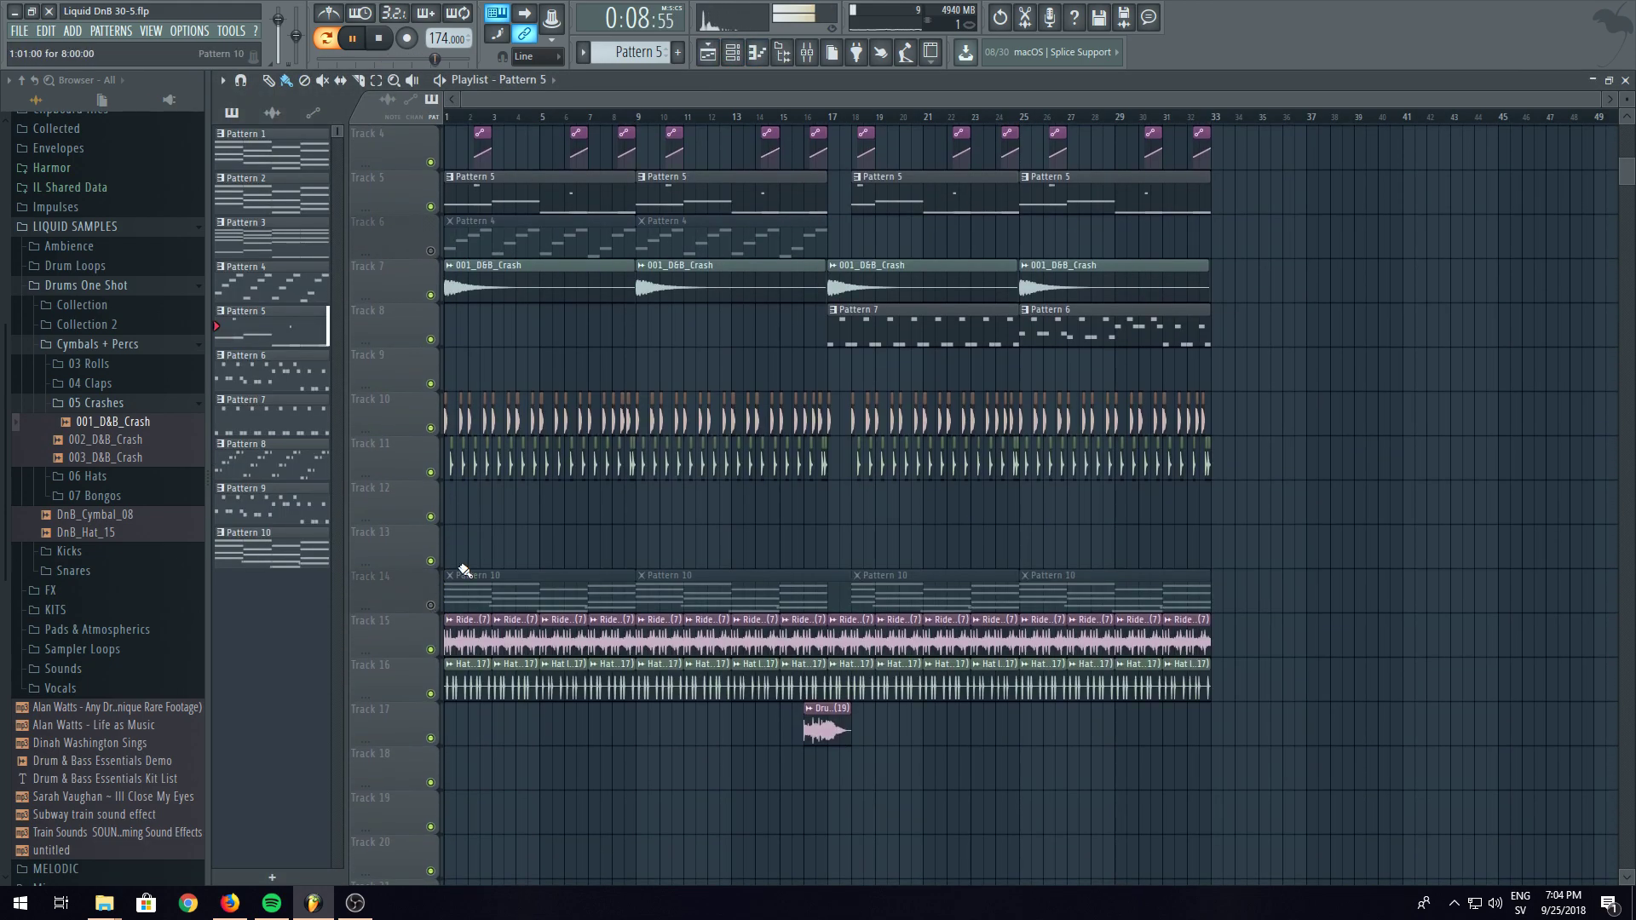
{"action": "scroll", "coordinate": [452, 511], "scroll_direction": "up", "scroll_amount": 2}
{"action": "scroll", "coordinate": [445, 298], "scroll_direction": "up", "scroll_amount": 1}
{"action": "left_click", "coordinate": [328, 40]}
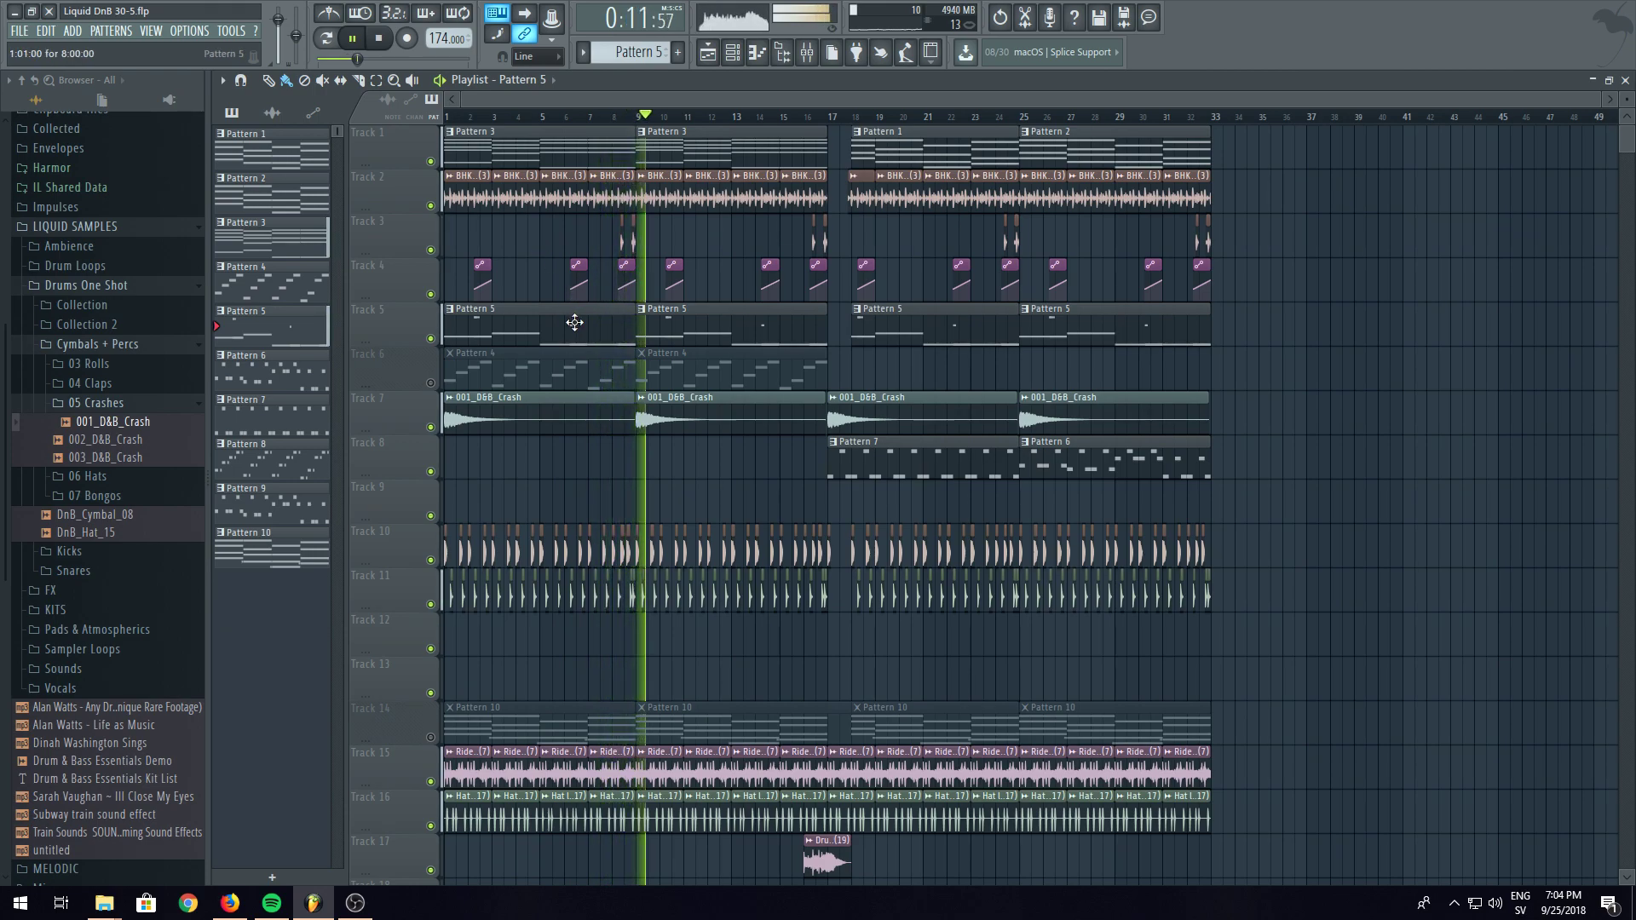
- Raise the last note of Pattern 5's Default channel by an octave while the song plays
{"action": "left_click", "coordinate": [745, 62]}
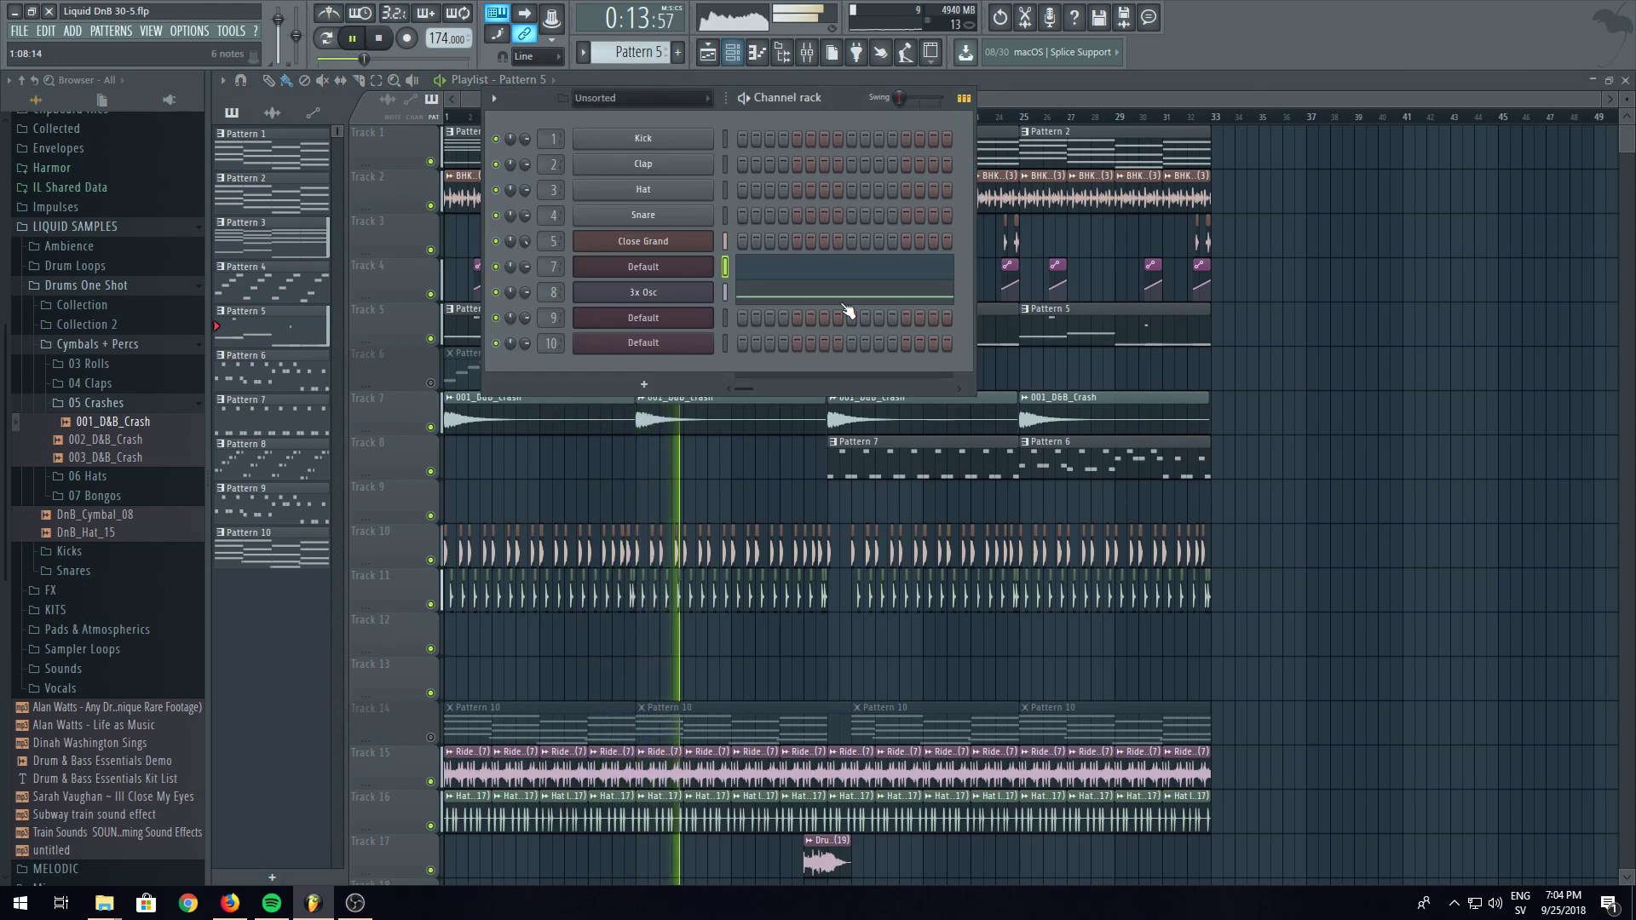
{"action": "left_click", "coordinate": [880, 273]}
{"action": "left_click_drag", "start_coordinate": [1128, 587], "coordinate": [1128, 404]}
{"action": "left_click", "coordinate": [731, 53]}
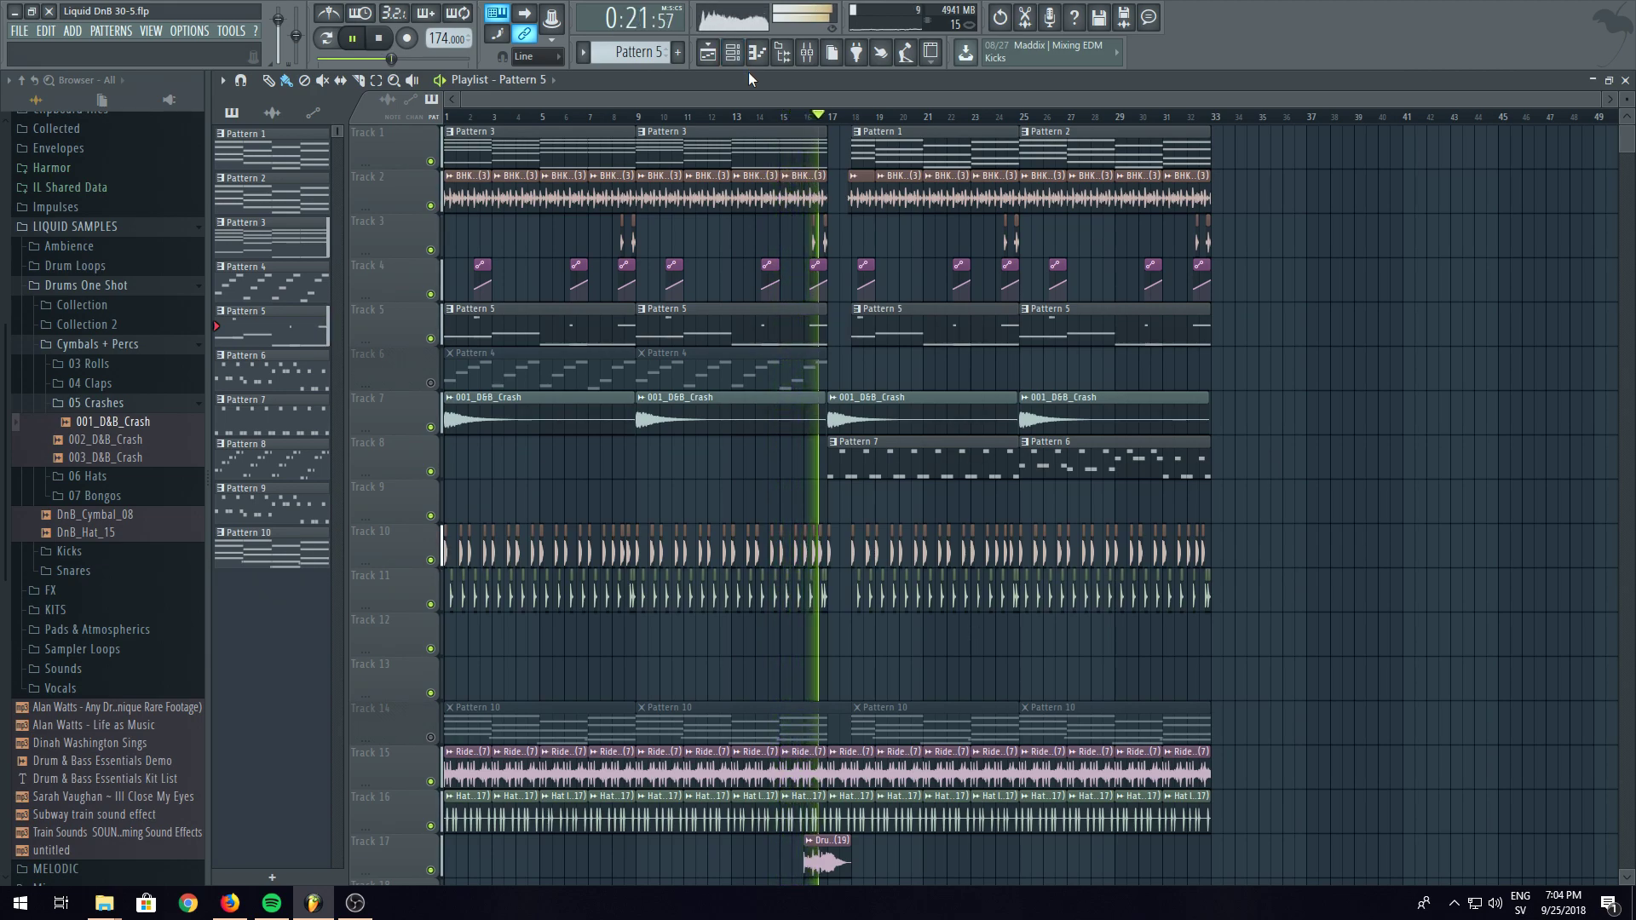
{"action": "left_click", "coordinate": [736, 94]}
- Select Pattern 7, play it on its own, and copy its Close Grand notes
{"action": "left_click", "coordinate": [856, 465]}
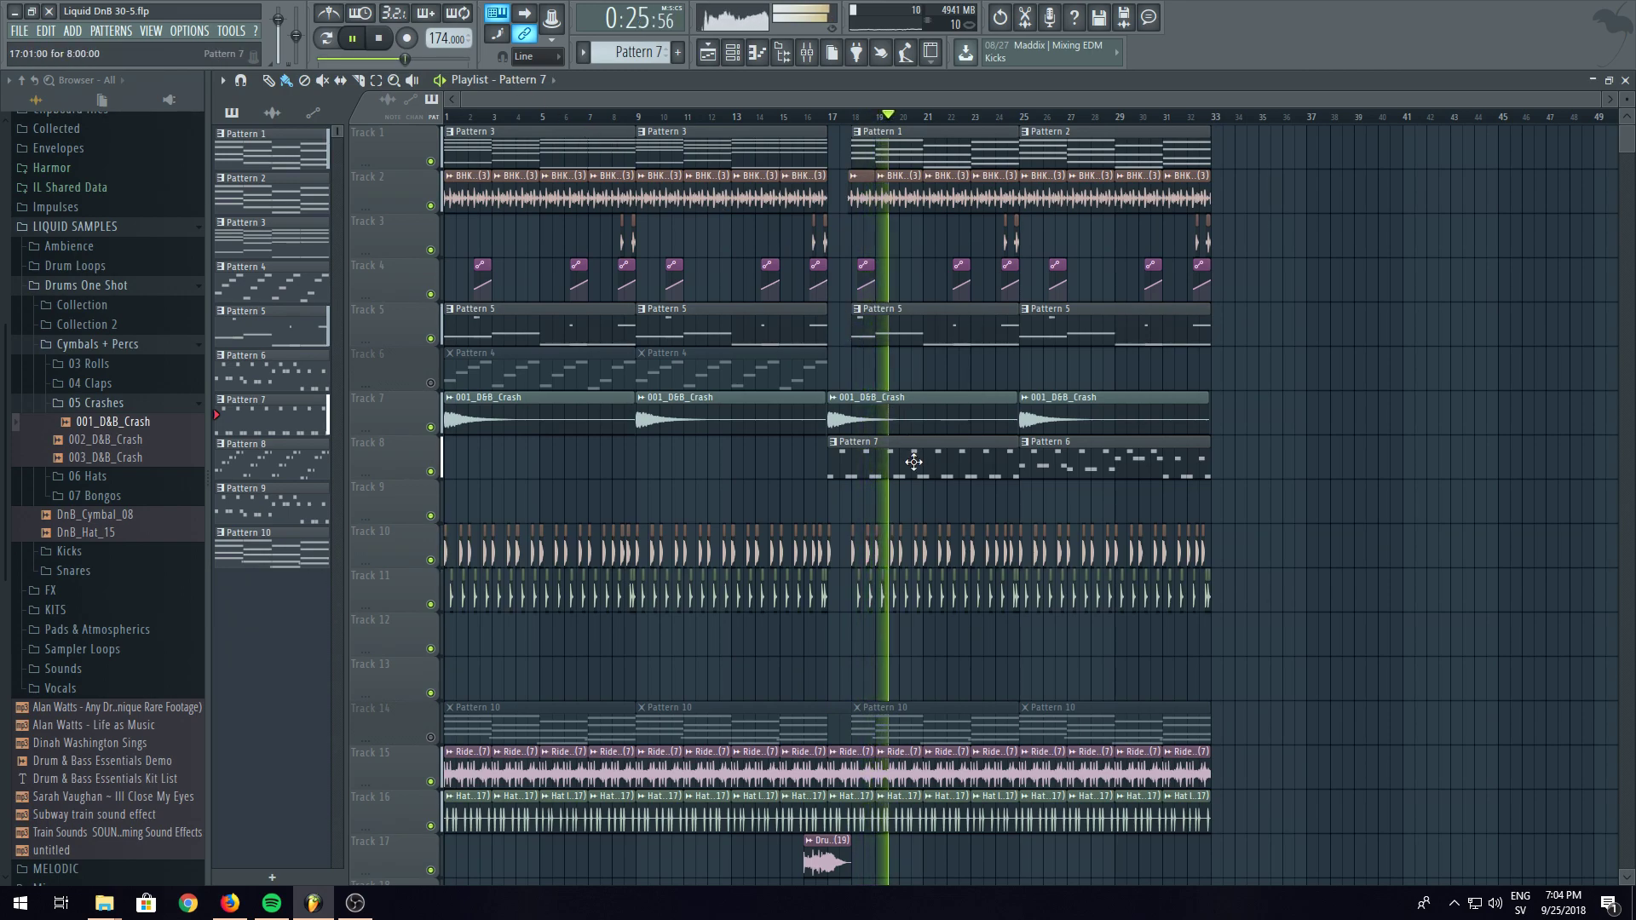
{"action": "left_click", "coordinate": [504, 313]}
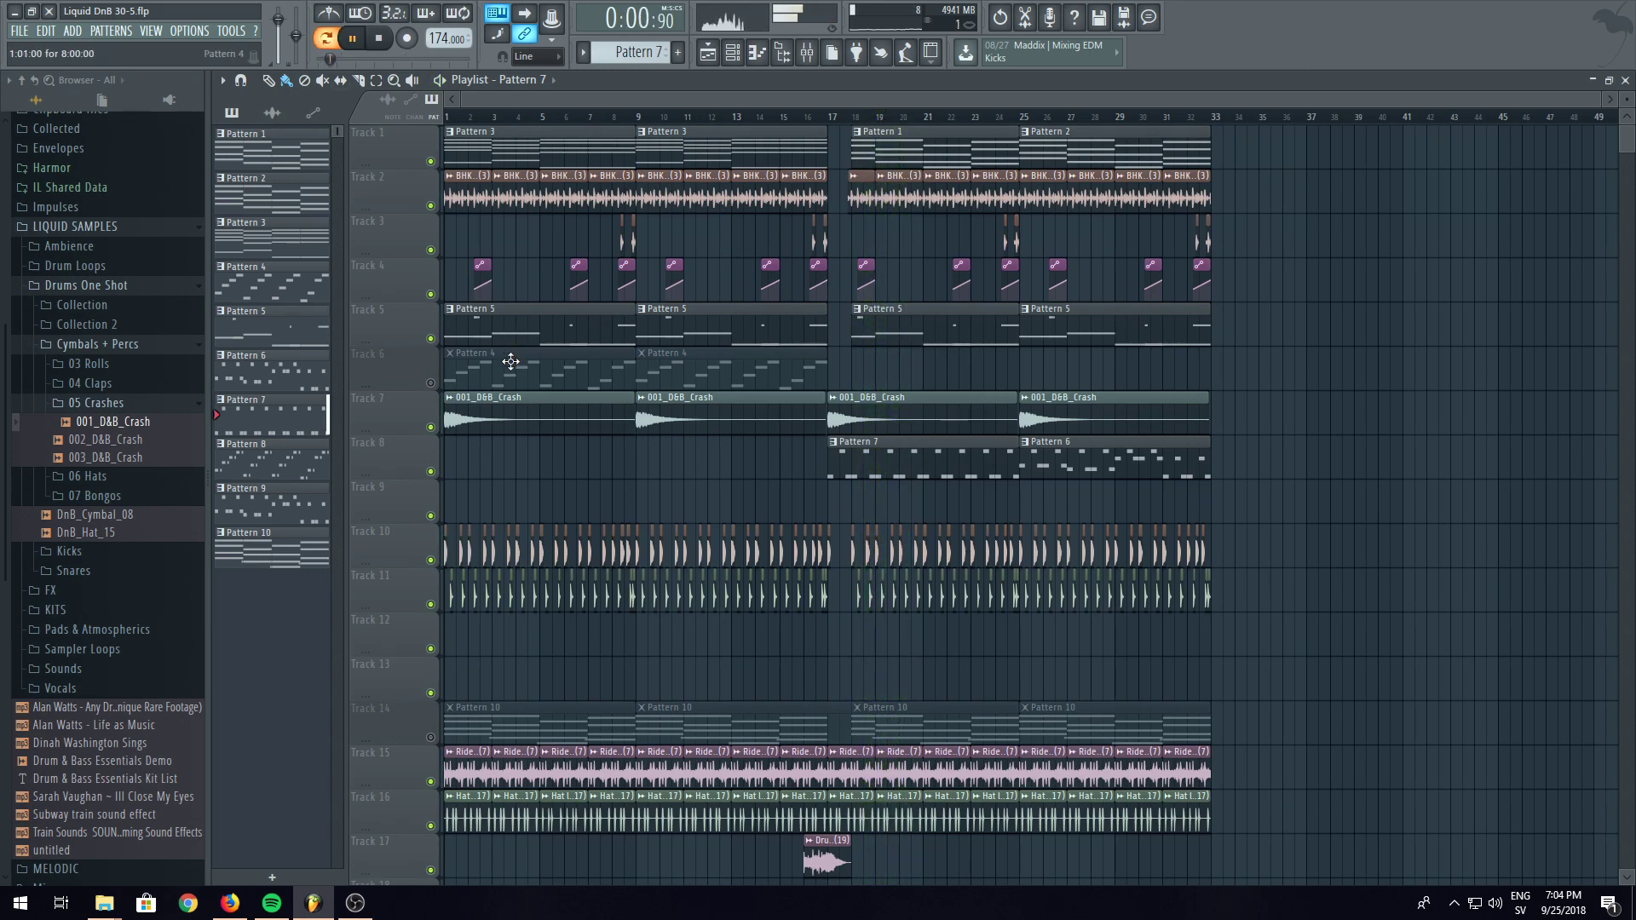
{"action": "left_click", "coordinate": [733, 52]}
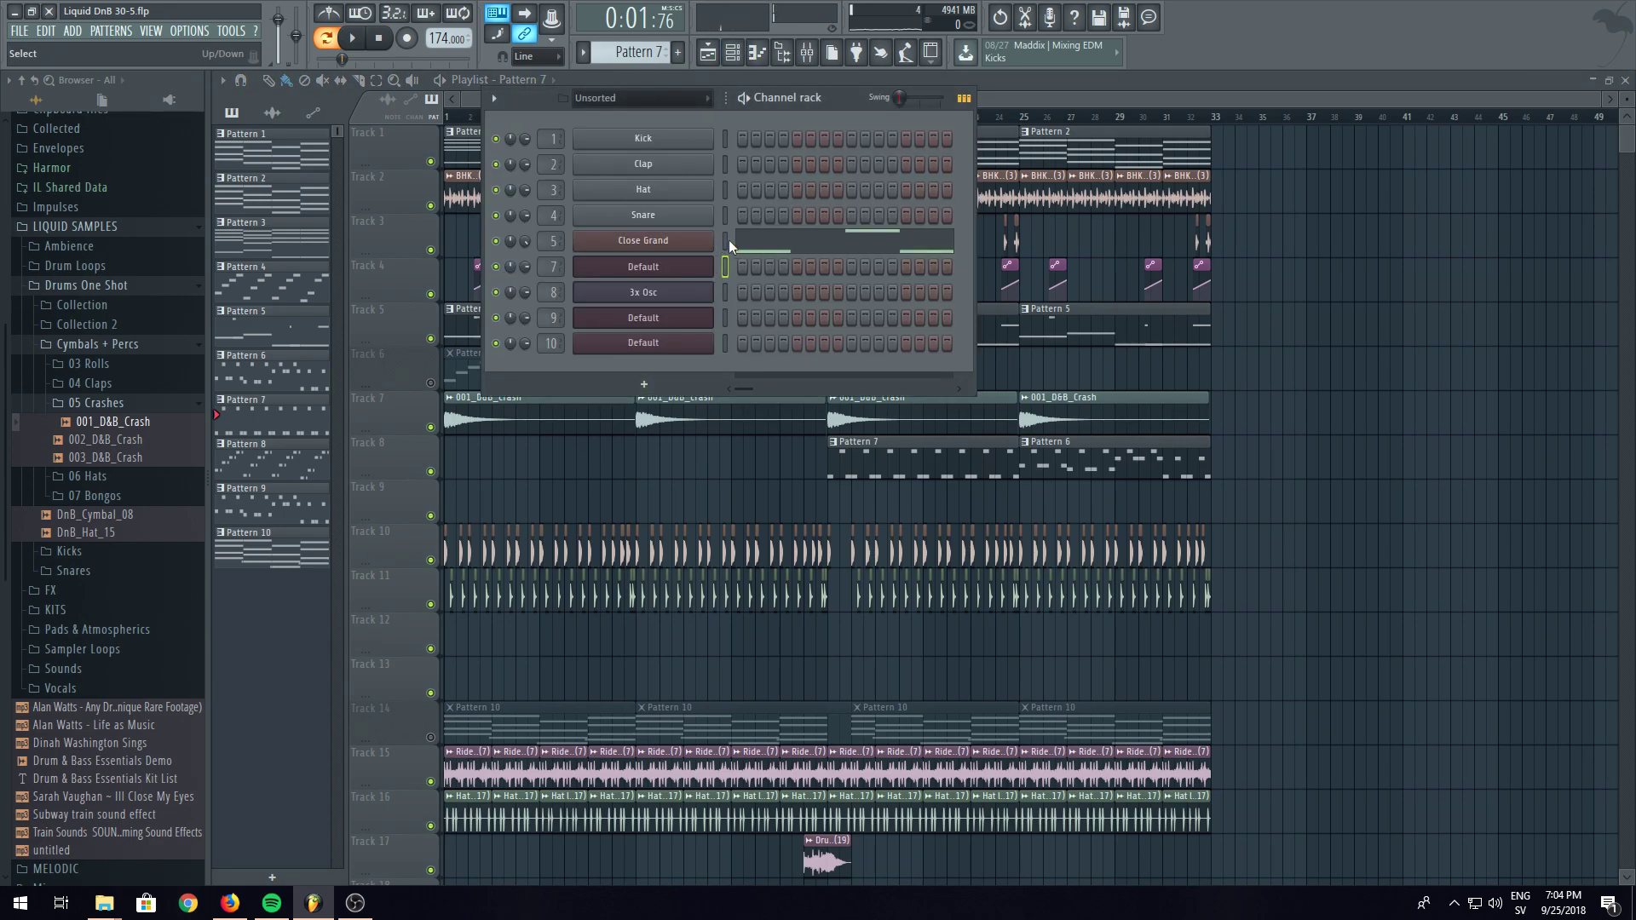
{"action": "left_click", "coordinate": [1017, 92]}
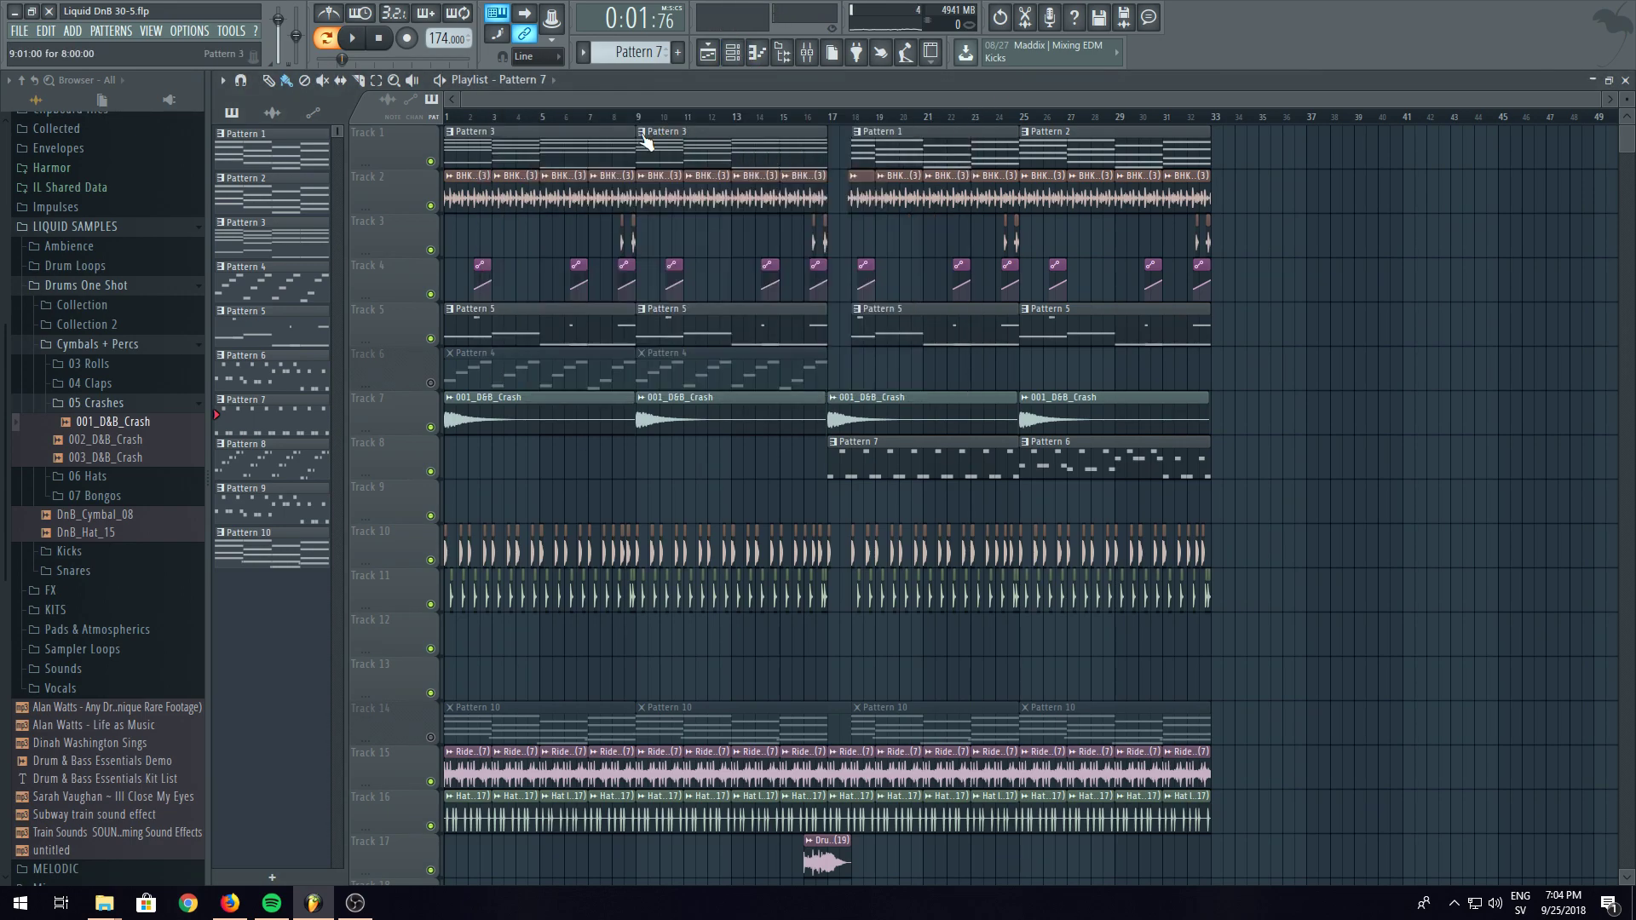
- Paste the copied notes into Default channel 10 of Pattern 3, play them, and audition that channel's synth
{"action": "left_click", "coordinate": [732, 52]}
{"action": "left_click", "coordinate": [727, 345]}
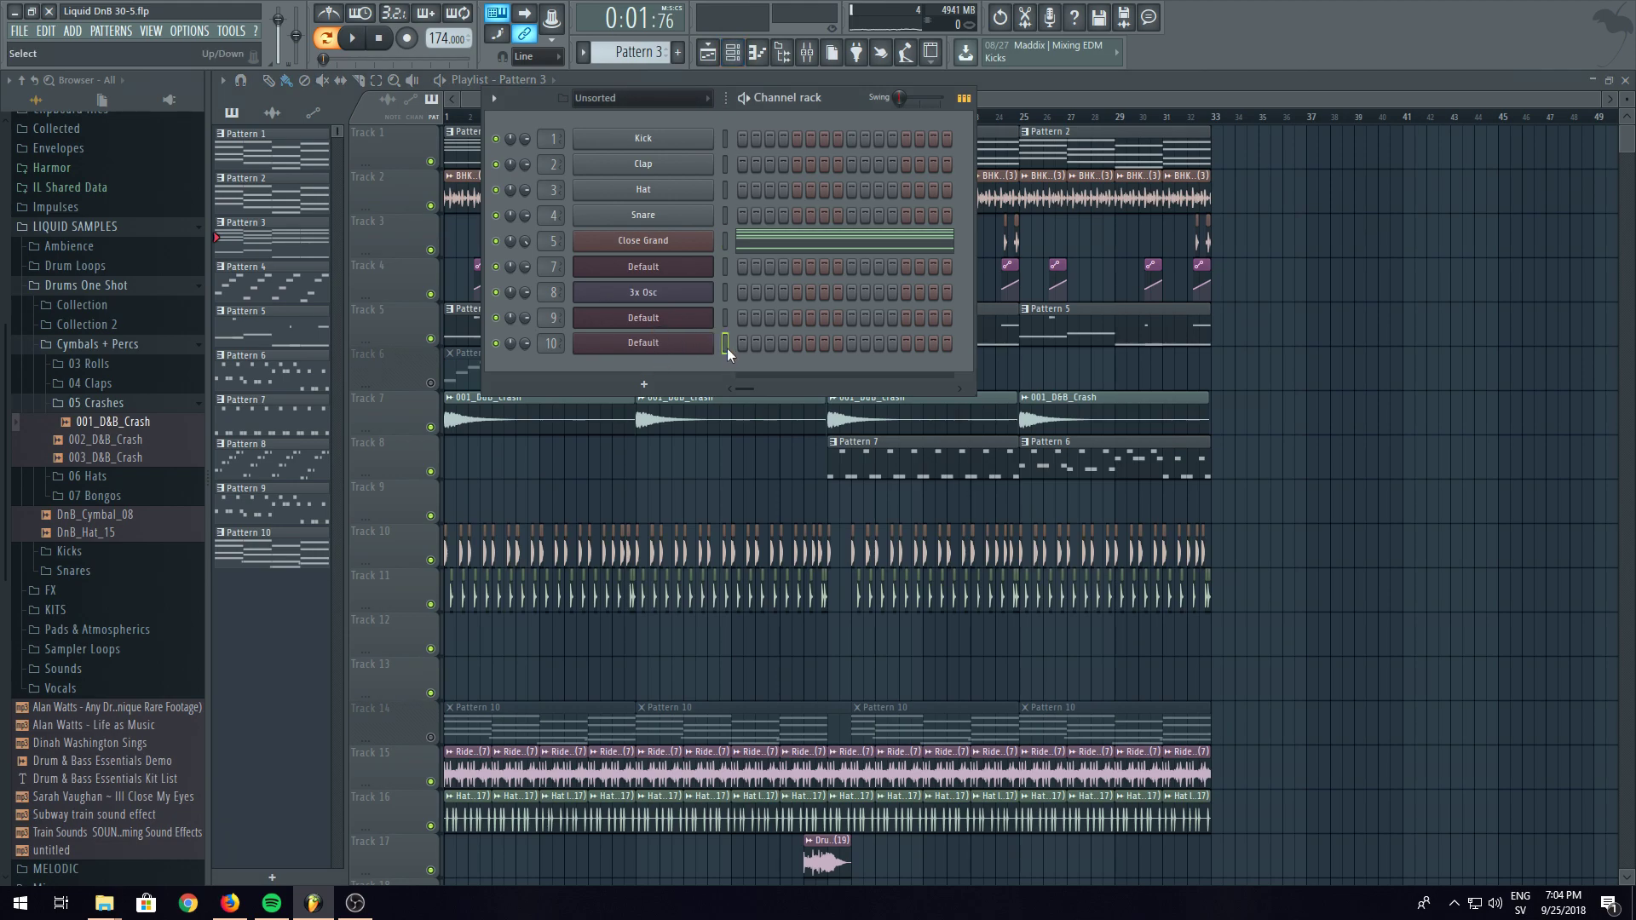
{"action": "key", "text": "ctrl+v"}
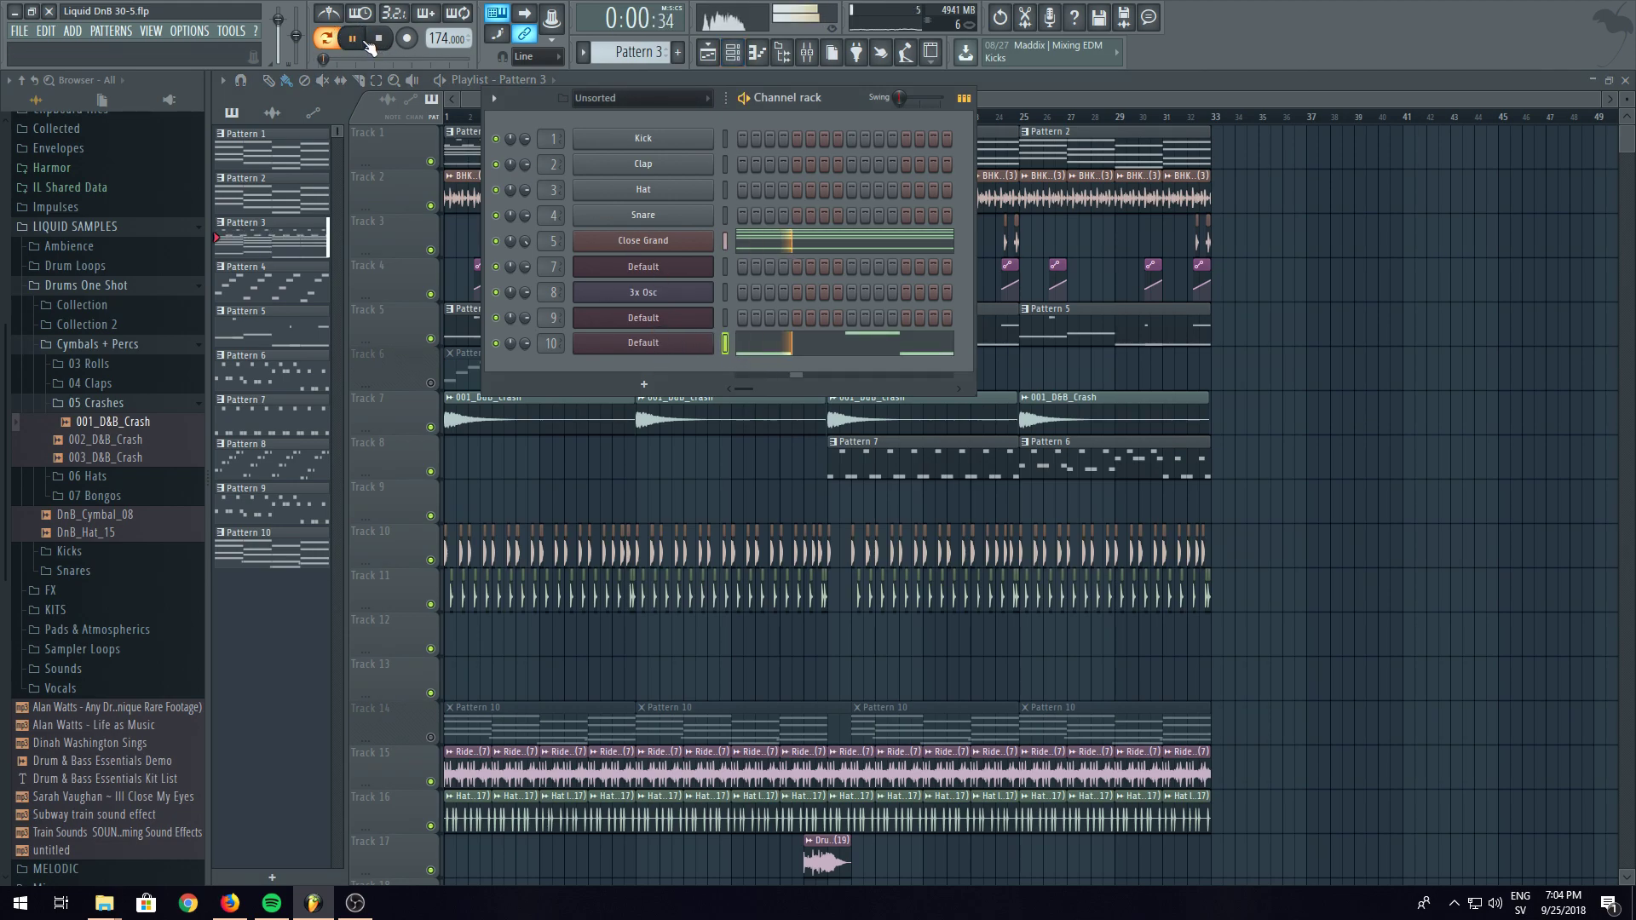
{"action": "left_click", "coordinate": [683, 349]}
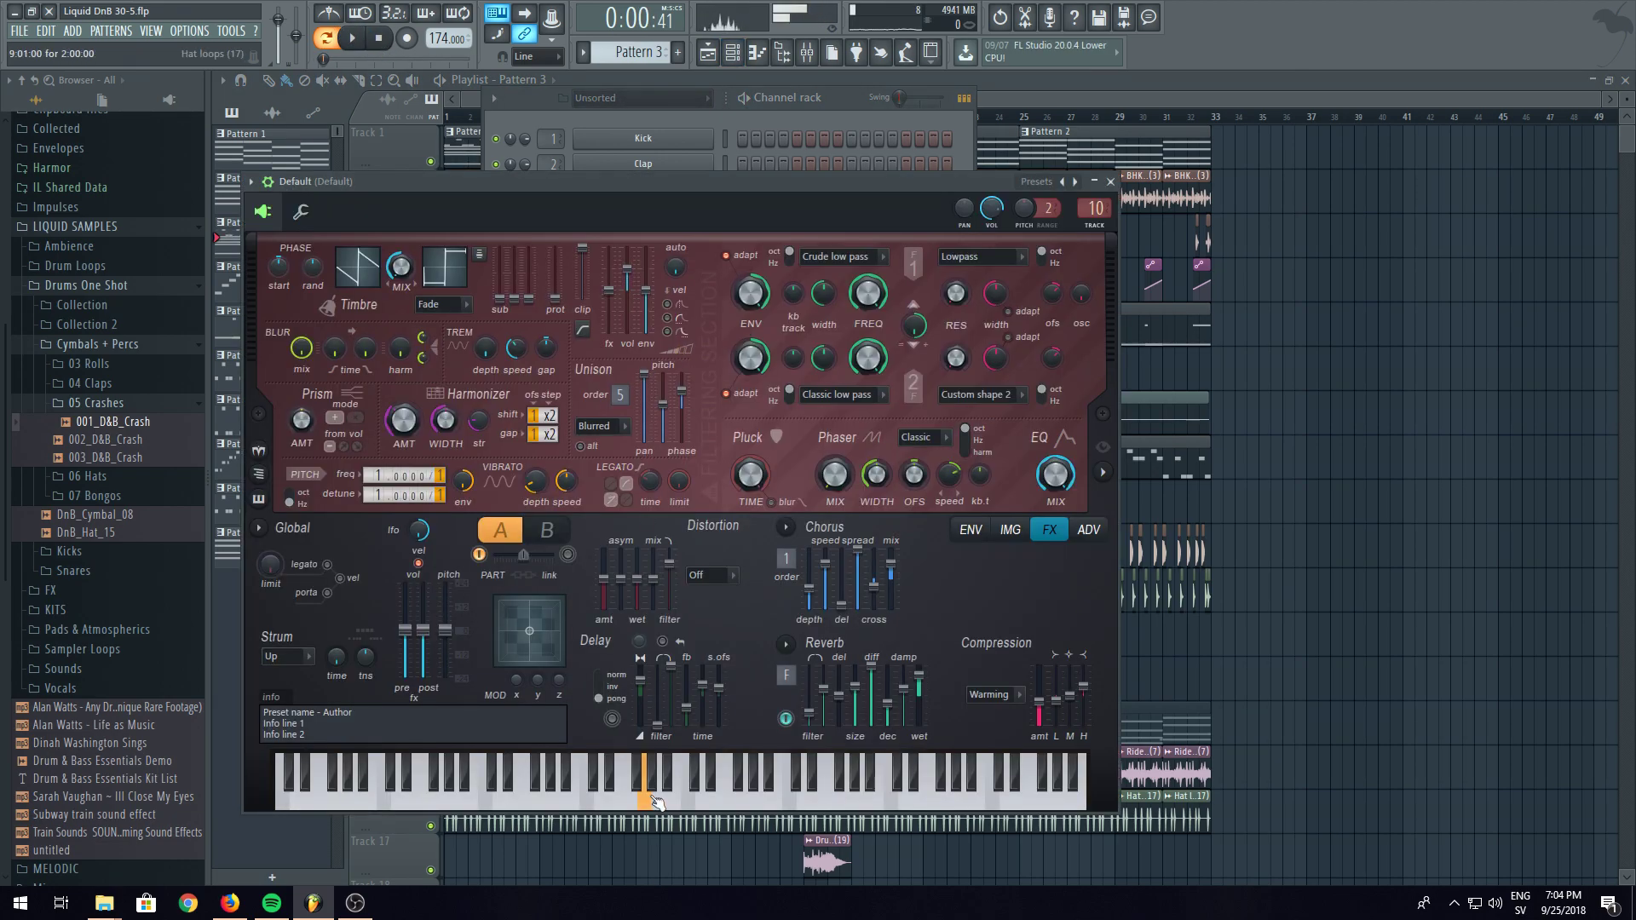
{"action": "left_click", "coordinate": [785, 104]}
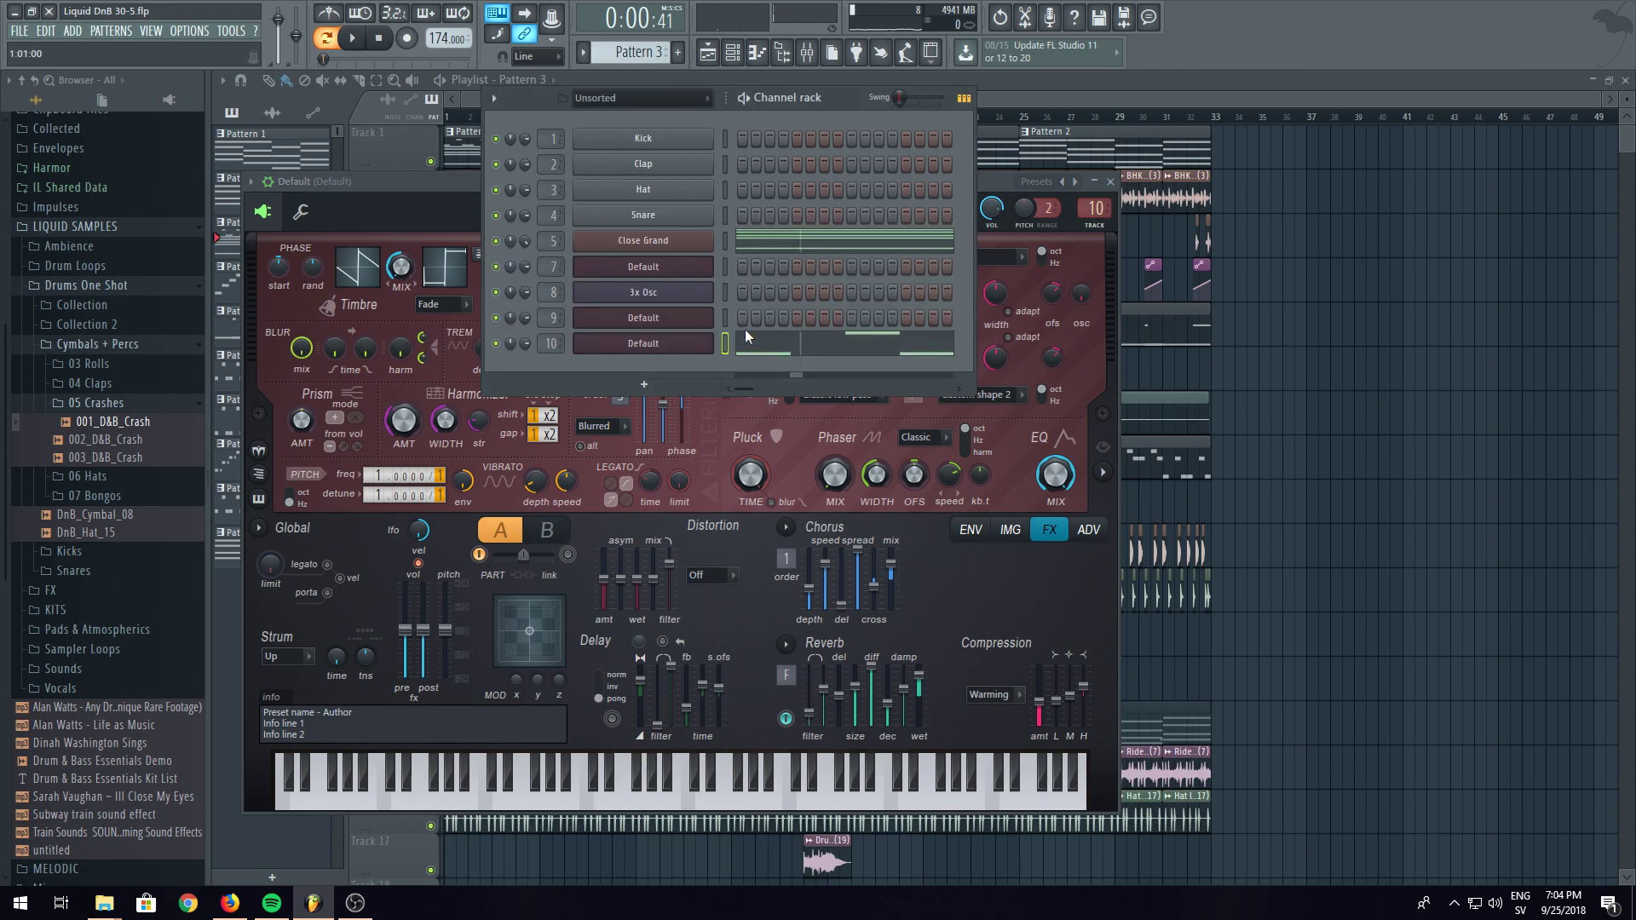
- Move Pattern 3's pasted notes from Default channel 10 to Default channel 9 and lower them all by an octave
{"action": "key", "text": "ctrl+v"}
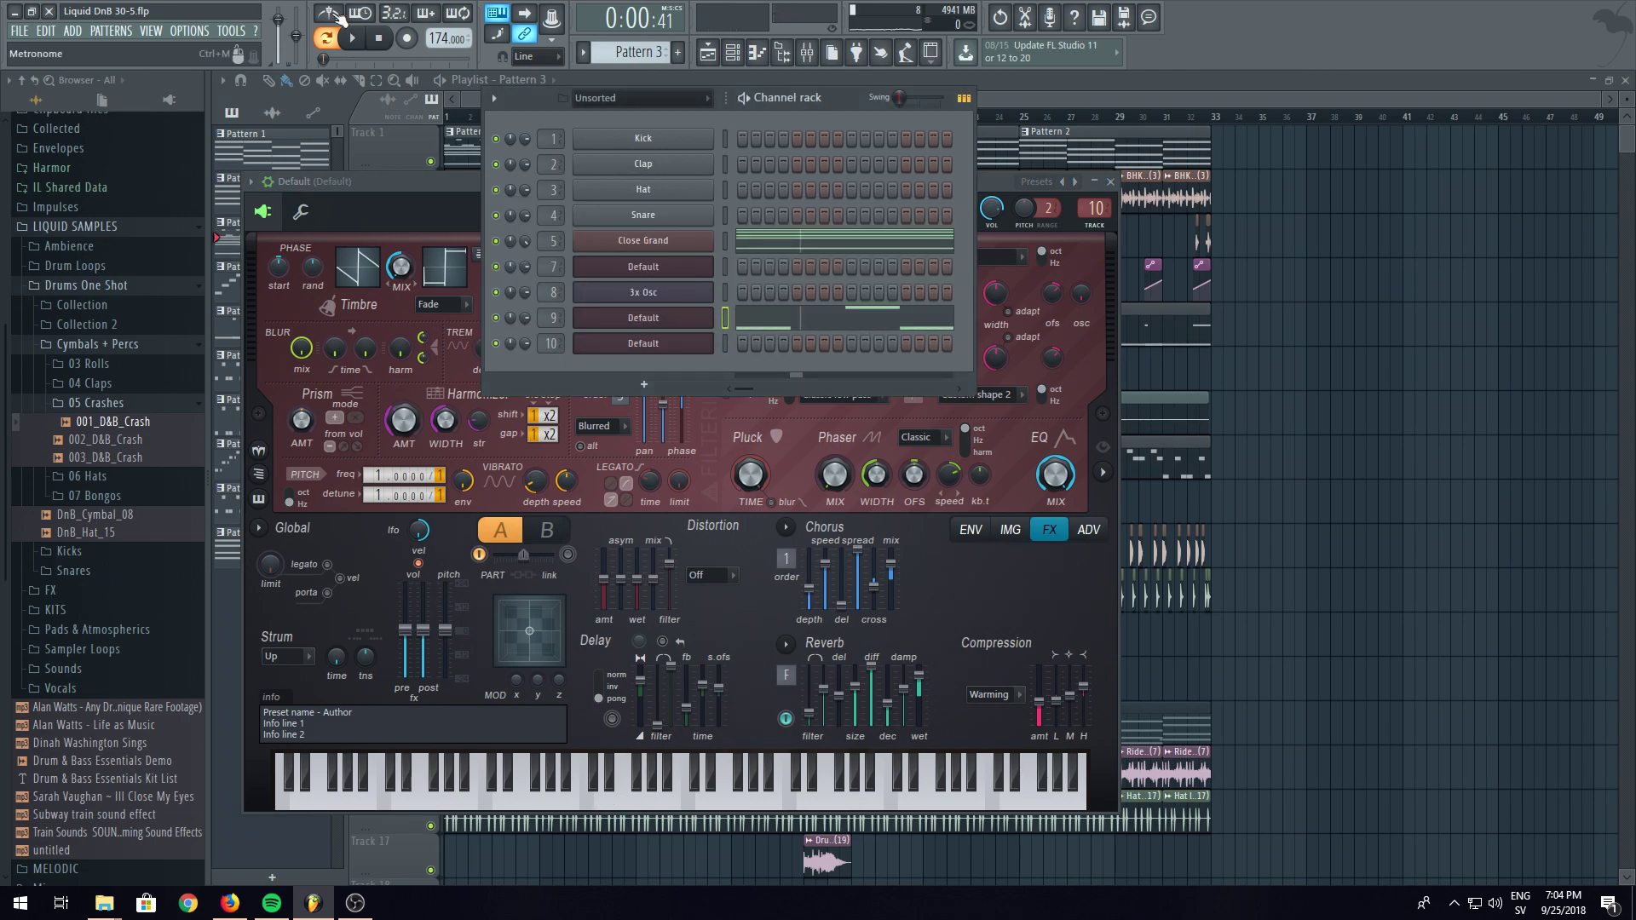
{"action": "key", "text": "F7"}
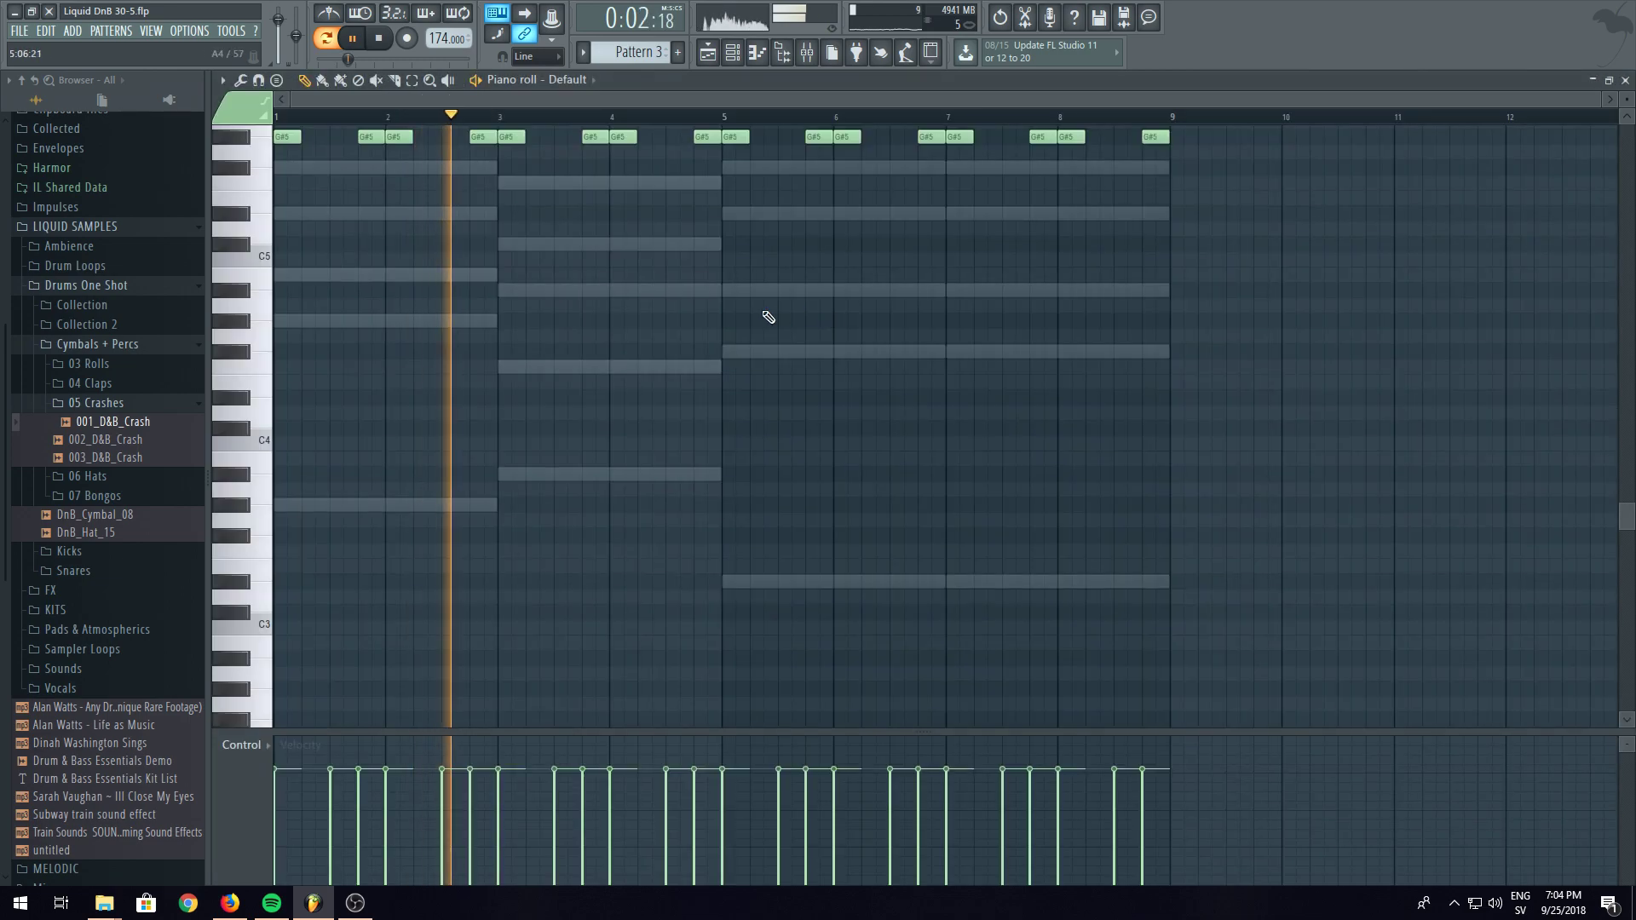
{"action": "scroll", "coordinate": [767, 321], "scroll_direction": "up", "scroll_amount": 6}
{"action": "key", "text": "space"}
{"action": "left_click_drag", "start_coordinate": [1261, 241], "coordinate": [364, 465]}
{"action": "scroll", "coordinate": [364, 464], "scroll_direction": "down", "scroll_amount": 3}
{"action": "left_click_drag", "start_coordinate": [287, 281], "coordinate": [241, 467]}
{"action": "left_click", "coordinate": [279, 549]}
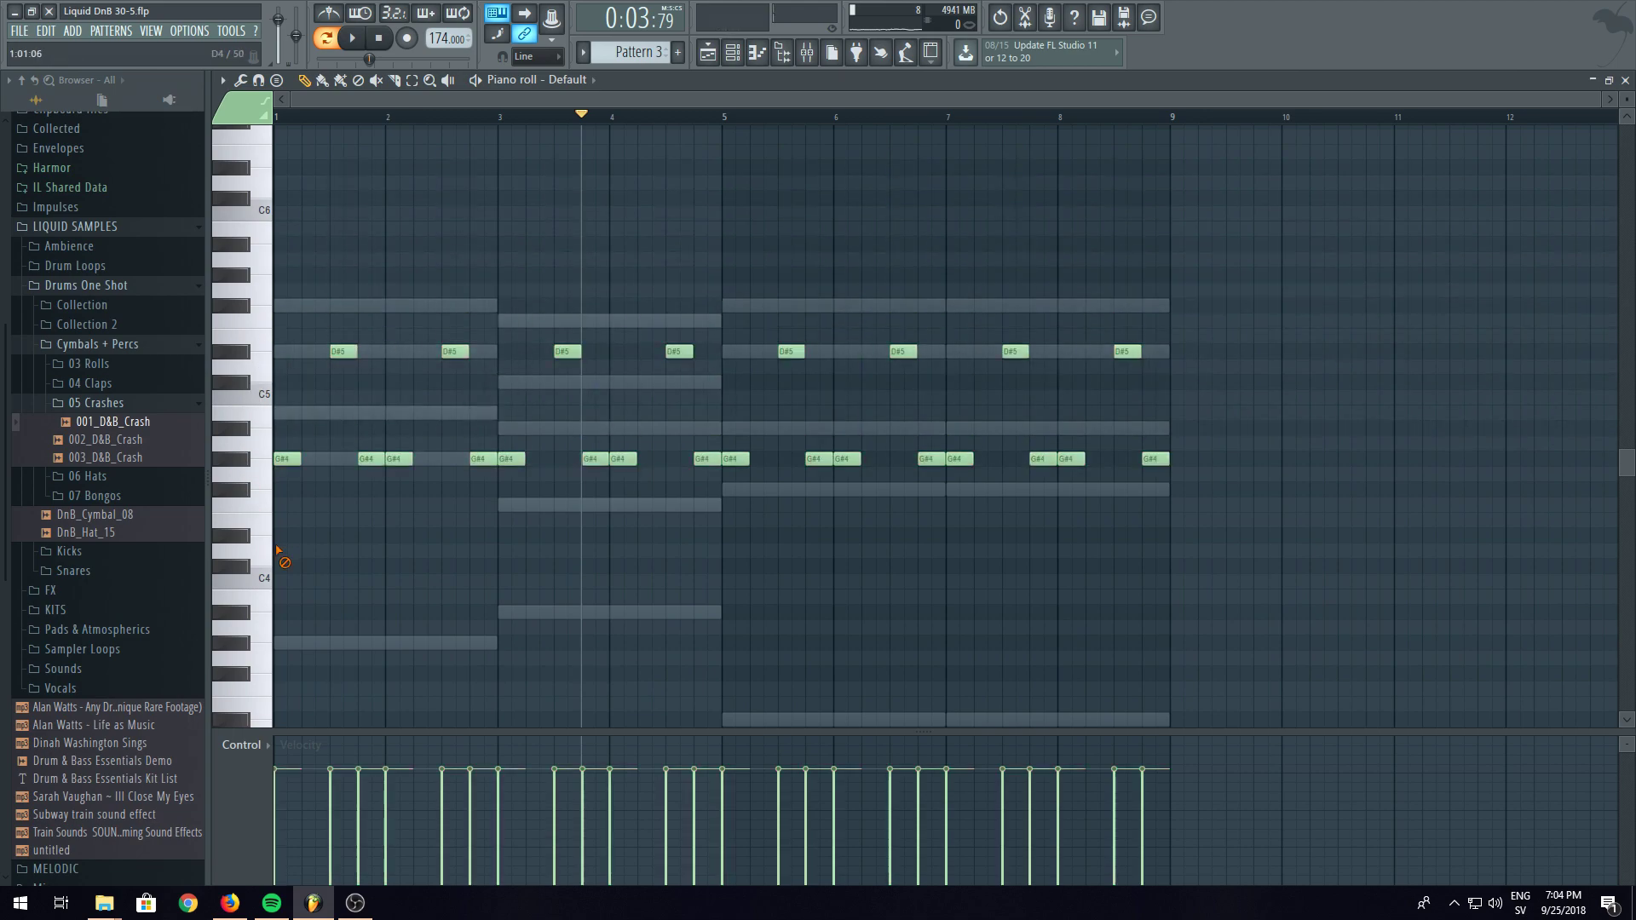
{"action": "key", "text": "space"}
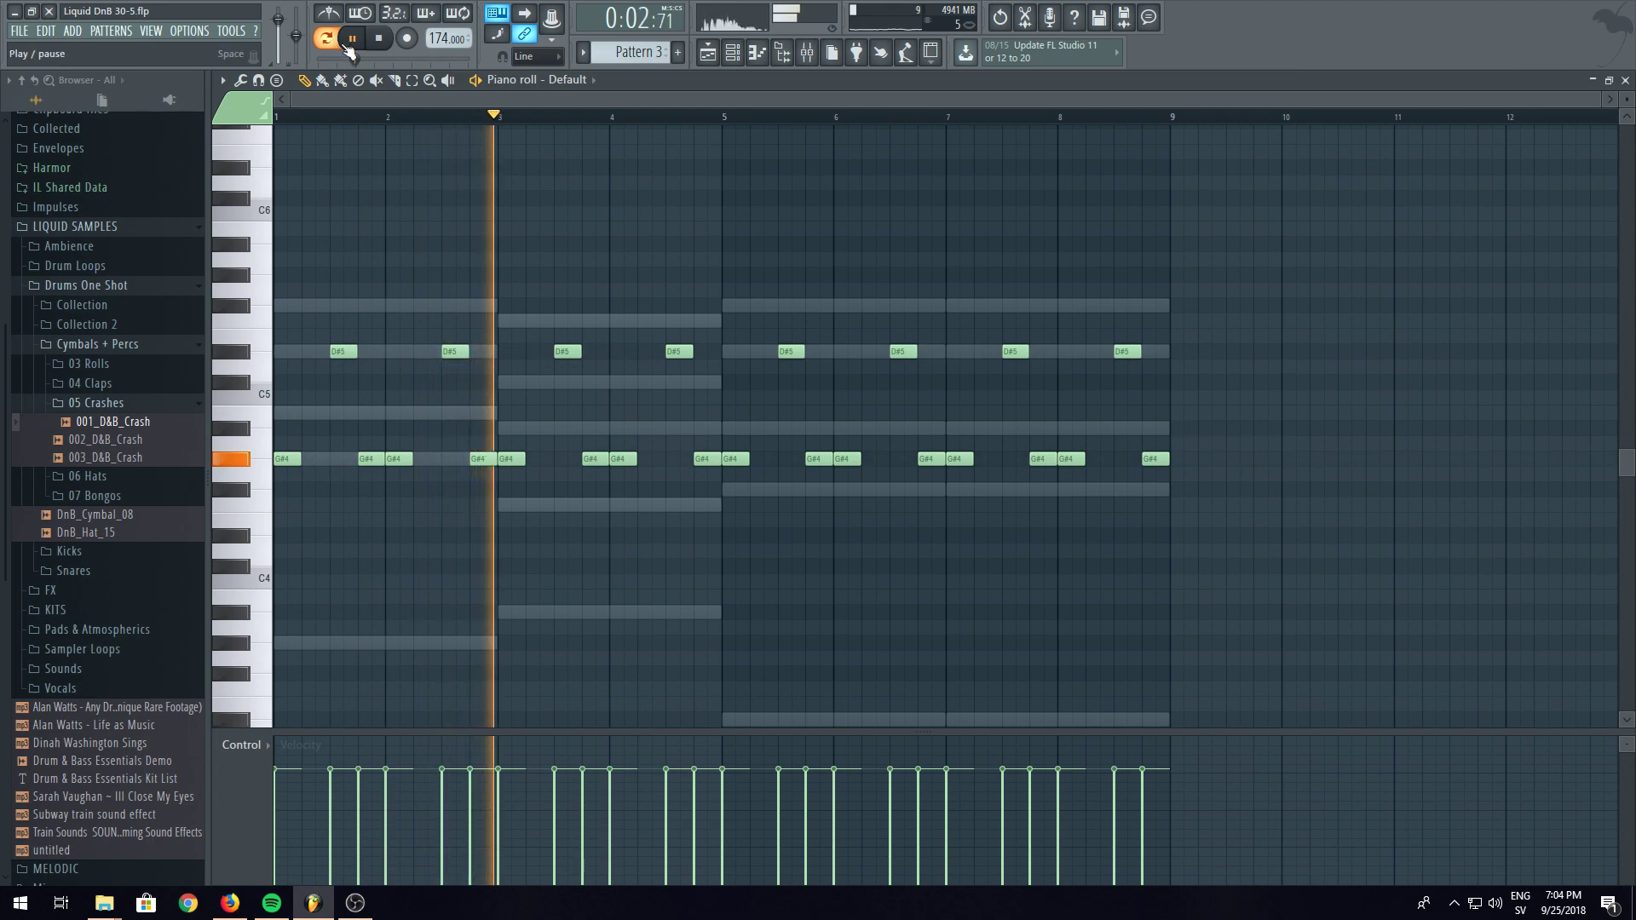
{"action": "left_click", "coordinate": [349, 42]}
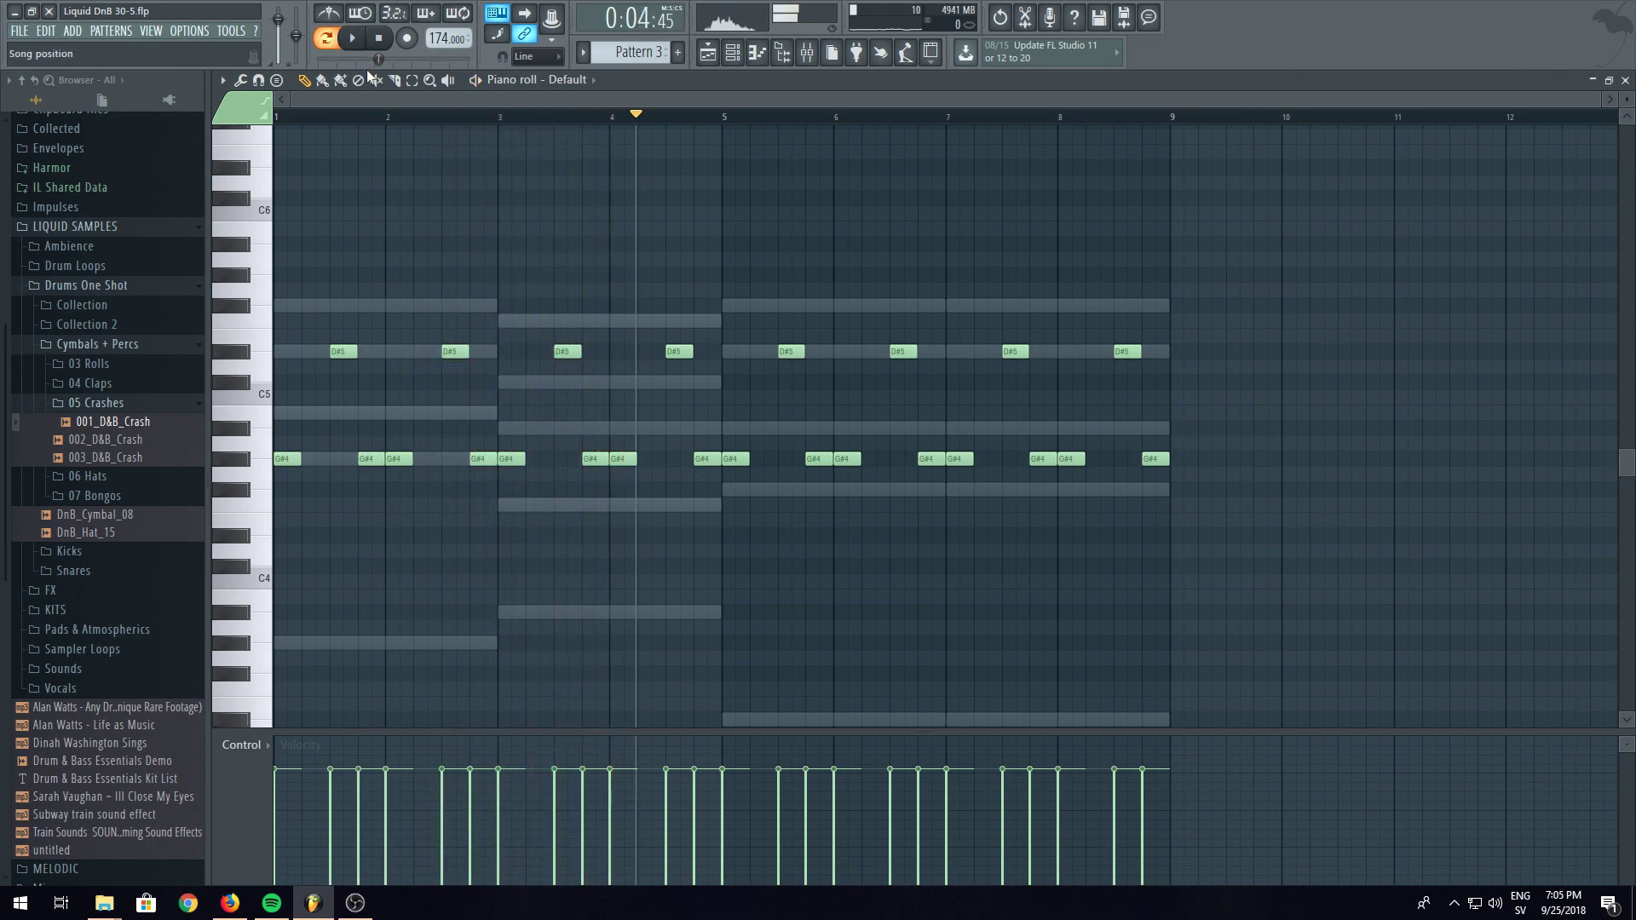
- Raise all the low notes of the Default part to B4 and play them against the chords
{"action": "left_click_drag", "start_coordinate": [1224, 433], "coordinate": [311, 521]}
{"action": "left_click_drag", "start_coordinate": [288, 460], "coordinate": [260, 416]}
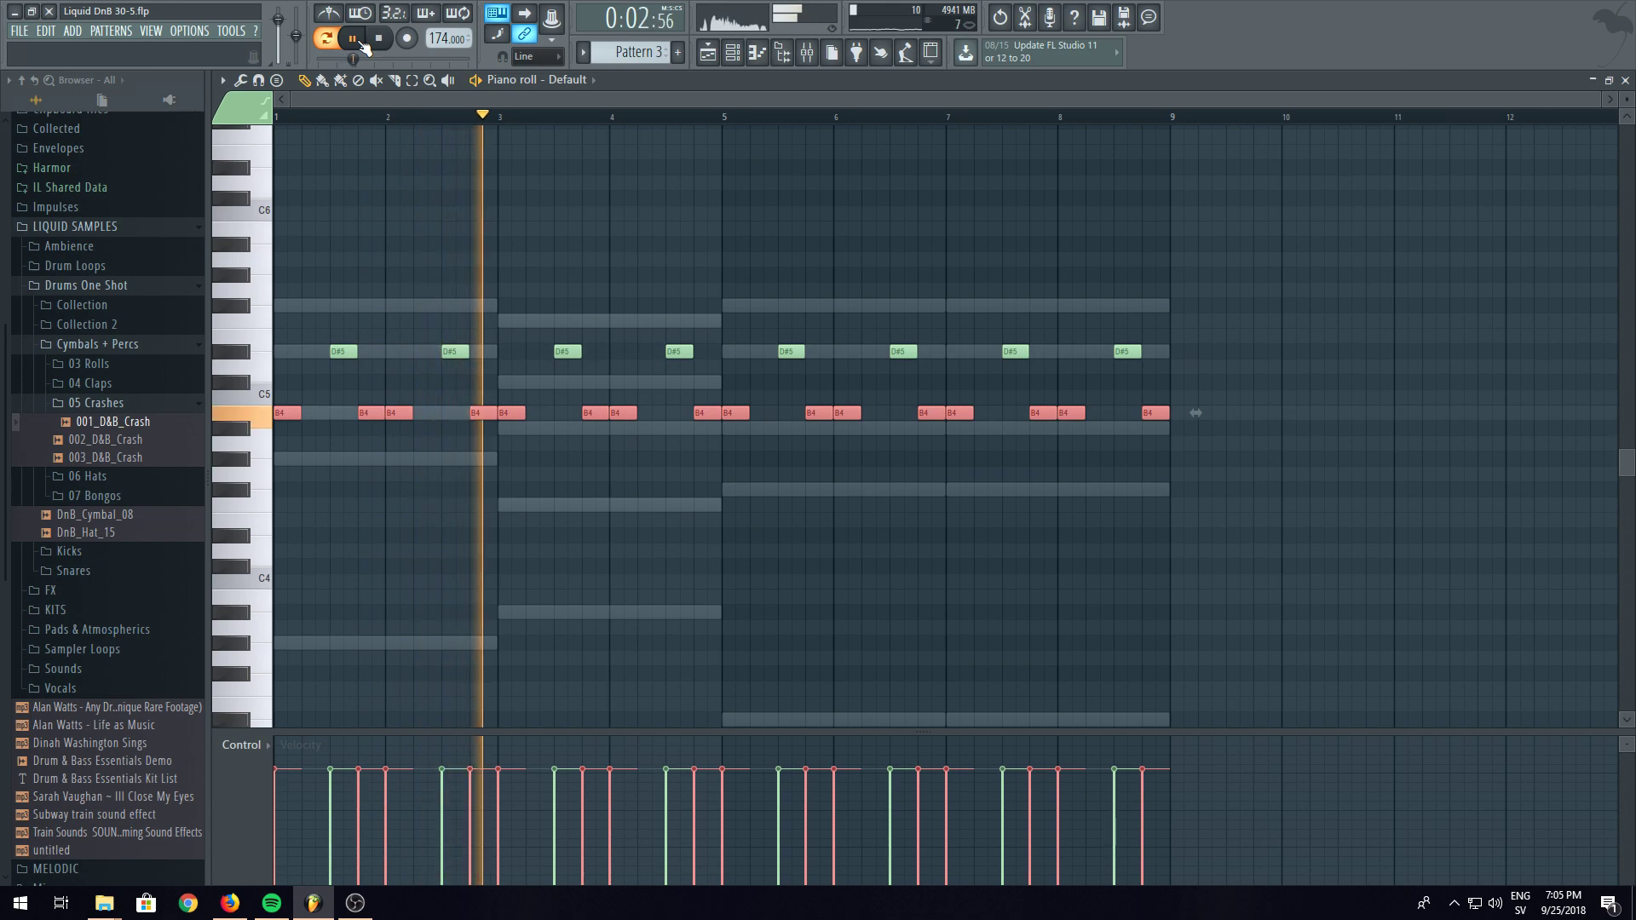
{"action": "left_click", "coordinate": [352, 38]}
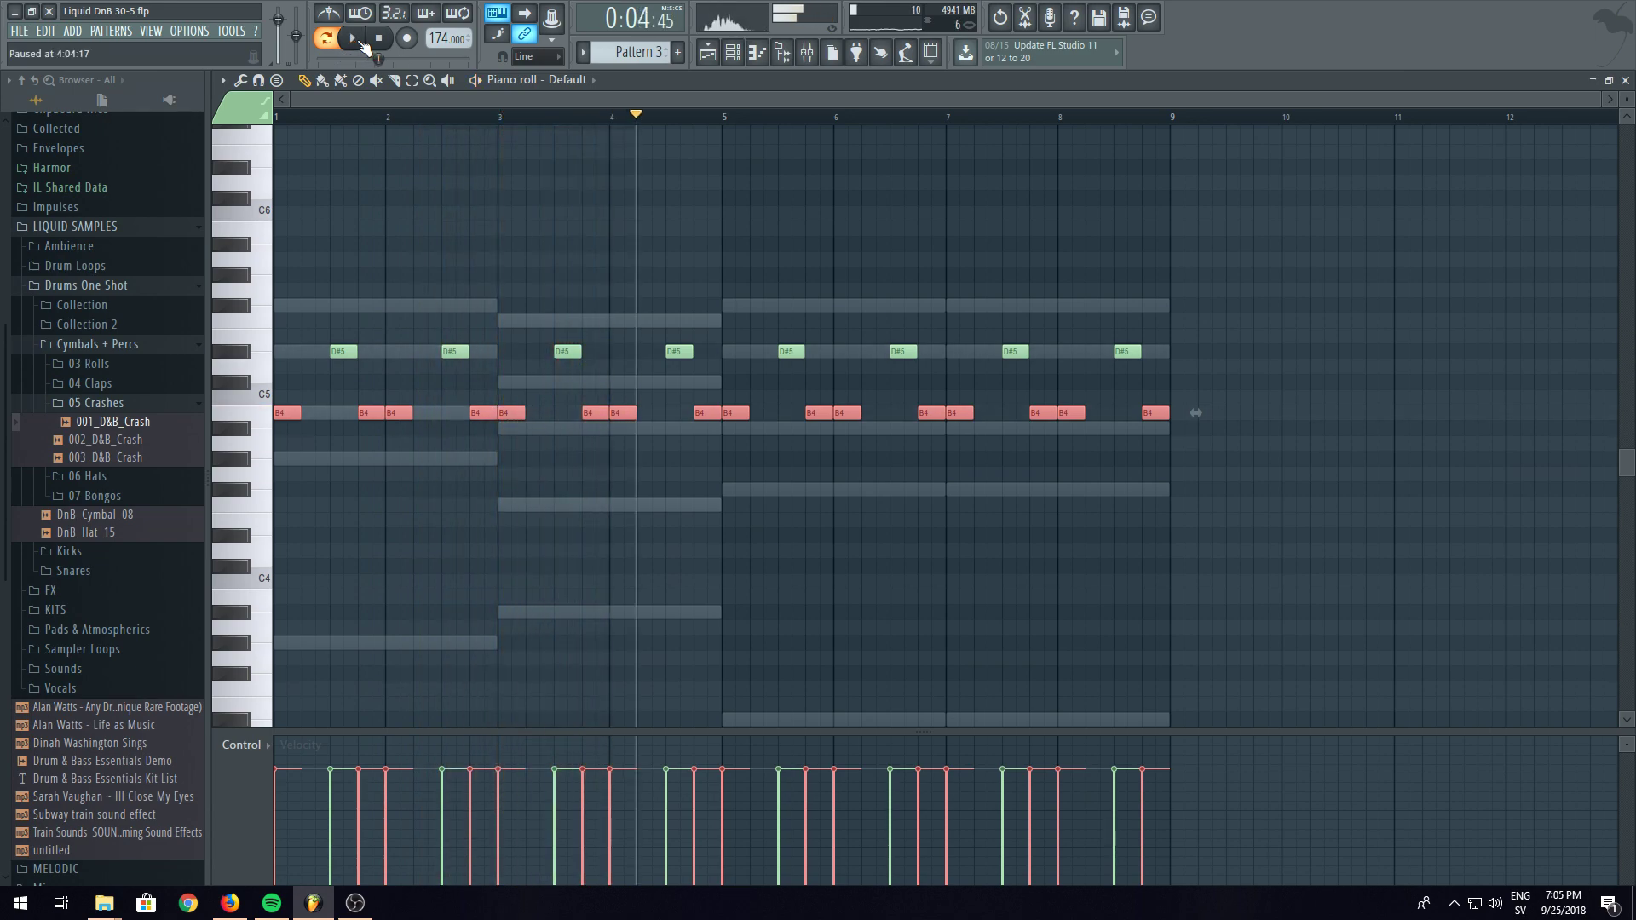
- Try shifting all the Default channel's notes down three semitones and return them to their previous pitch
{"action": "left_click_drag", "start_coordinate": [1283, 250], "coordinate": [259, 409]}
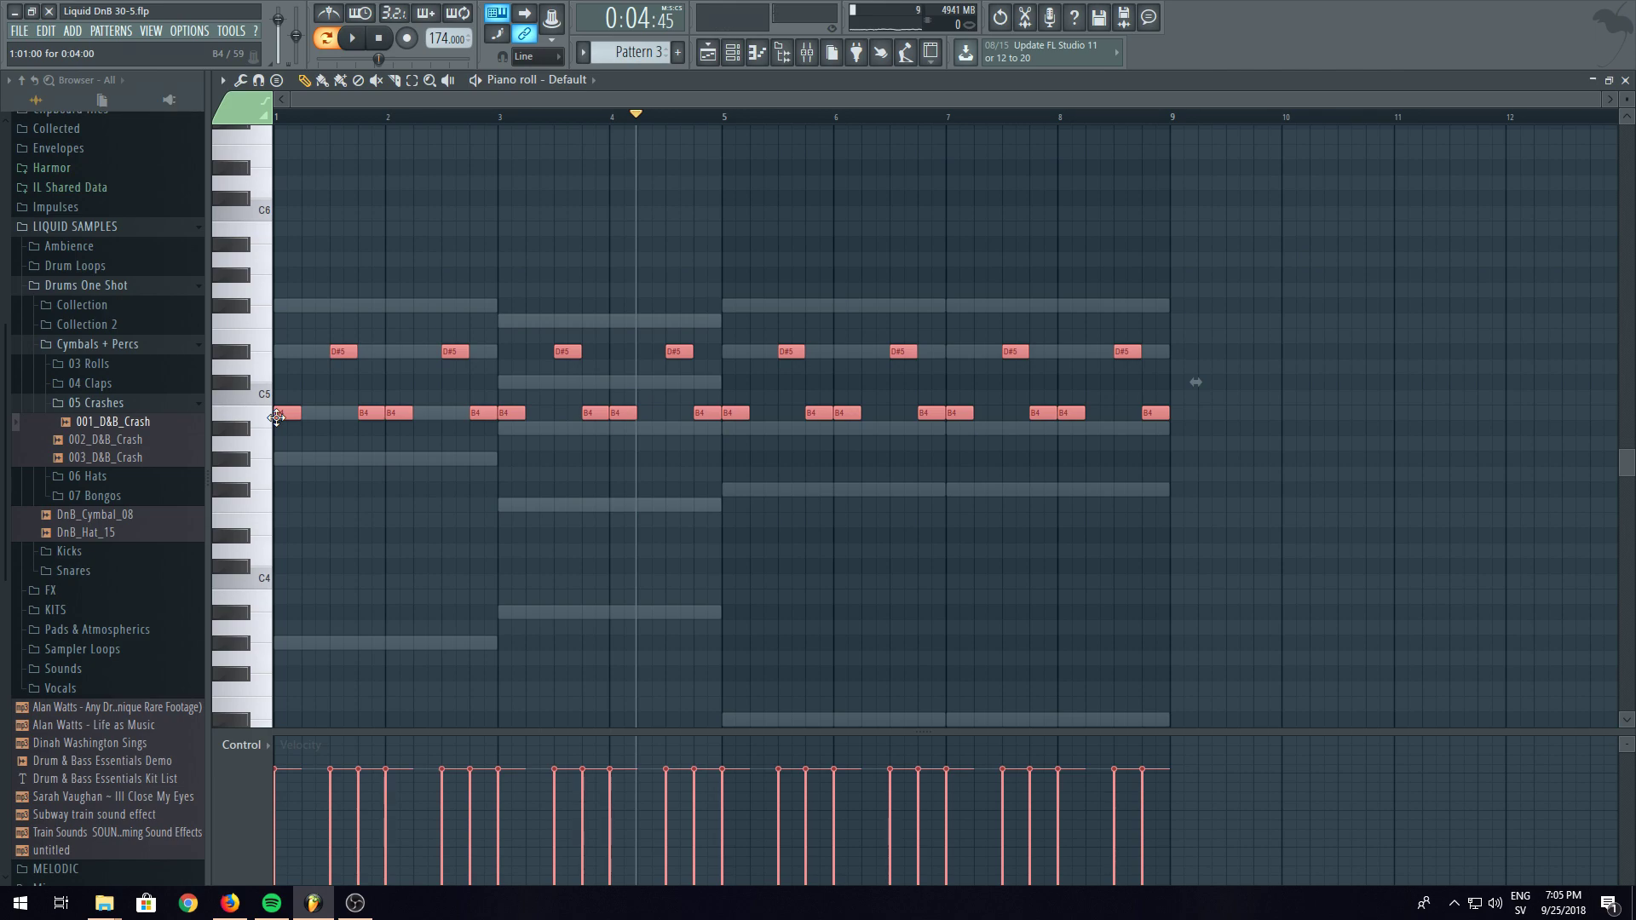
{"action": "left_click_drag", "start_coordinate": [276, 417], "coordinate": [267, 467]}
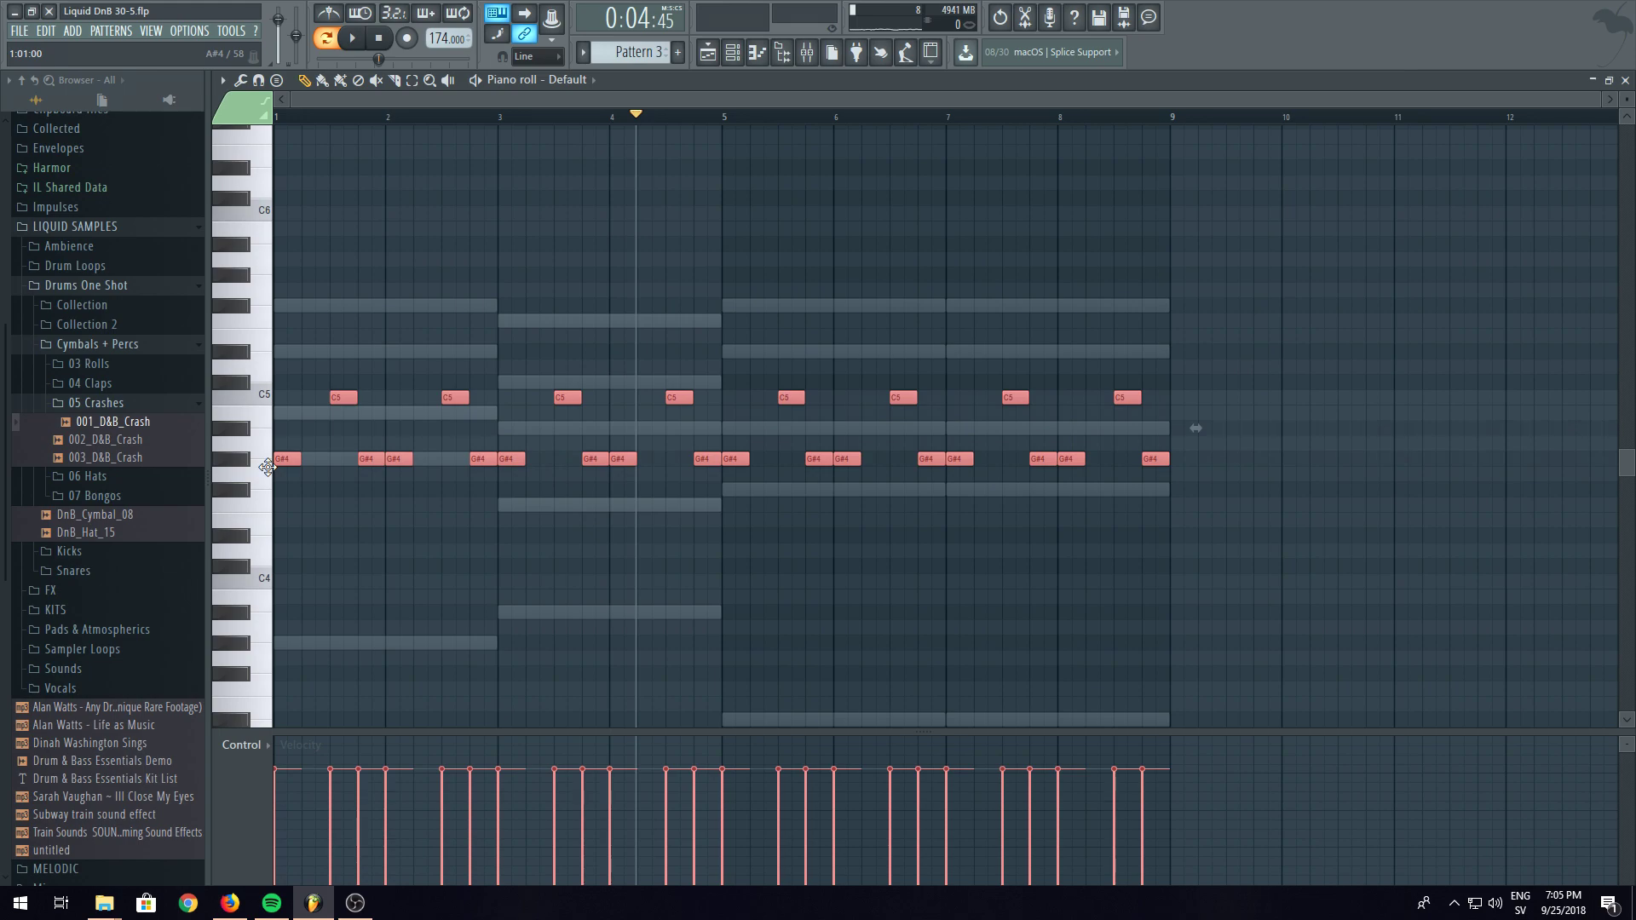
{"action": "left_click_drag", "start_coordinate": [267, 457], "coordinate": [263, 412]}
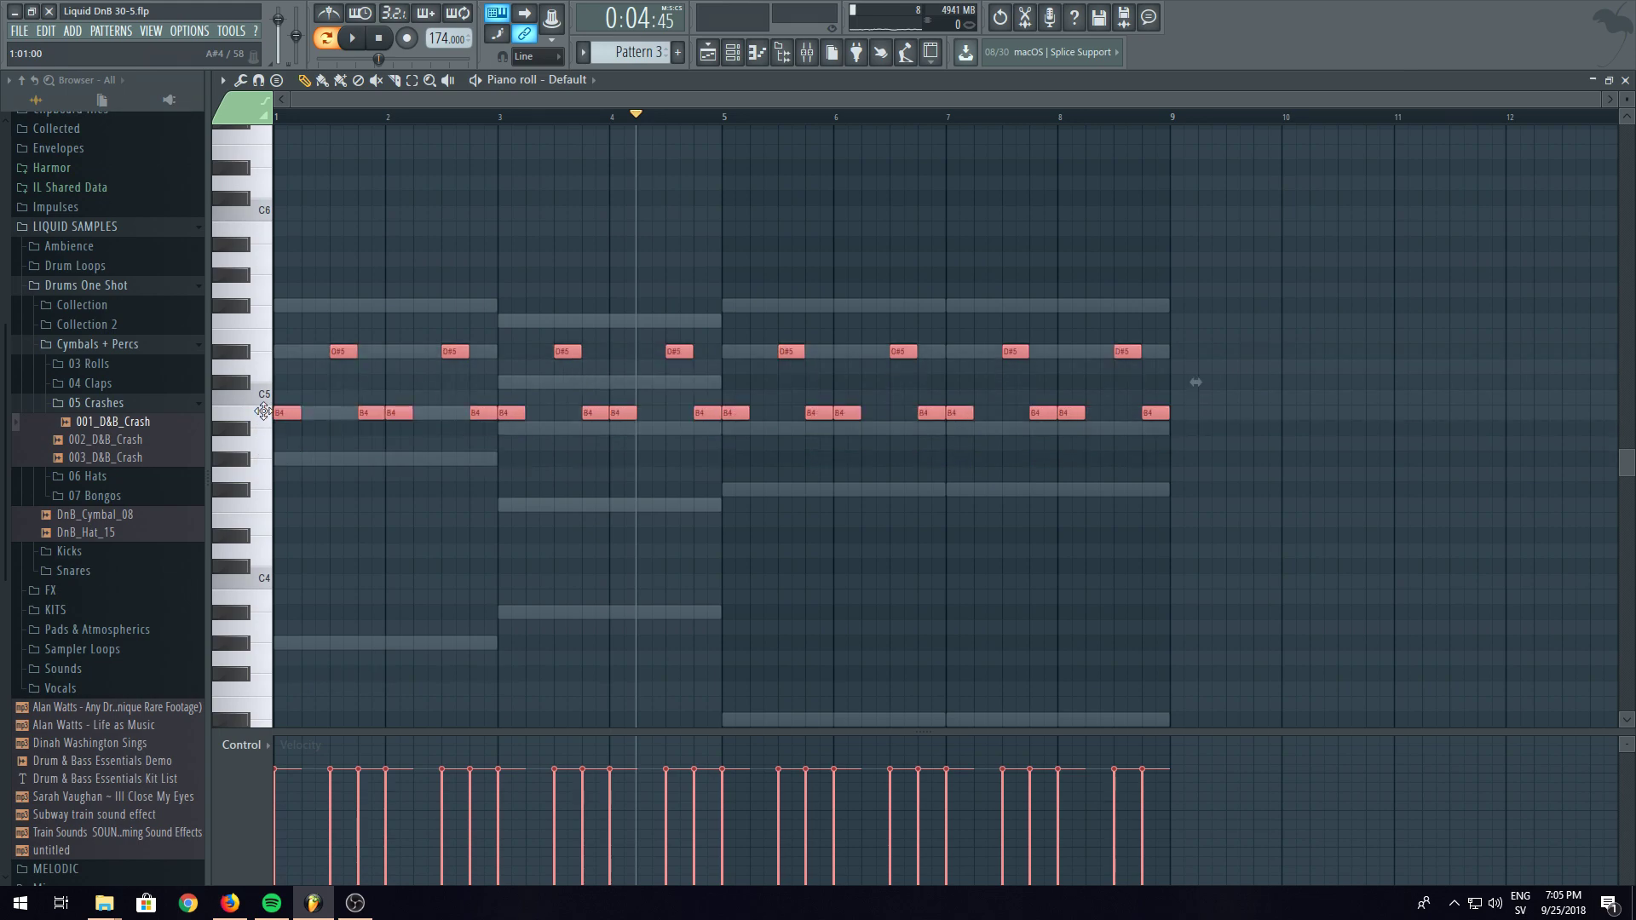
- Lower the low notes from bar 3 onward to A#4, raise all the high notes to F#5, and play the pattern
{"action": "left_click", "coordinate": [1227, 401]}
{"action": "left_click_drag", "start_coordinate": [1227, 394], "coordinate": [515, 428]}
{"action": "left_click_drag", "start_coordinate": [1209, 298], "coordinate": [351, 304]}
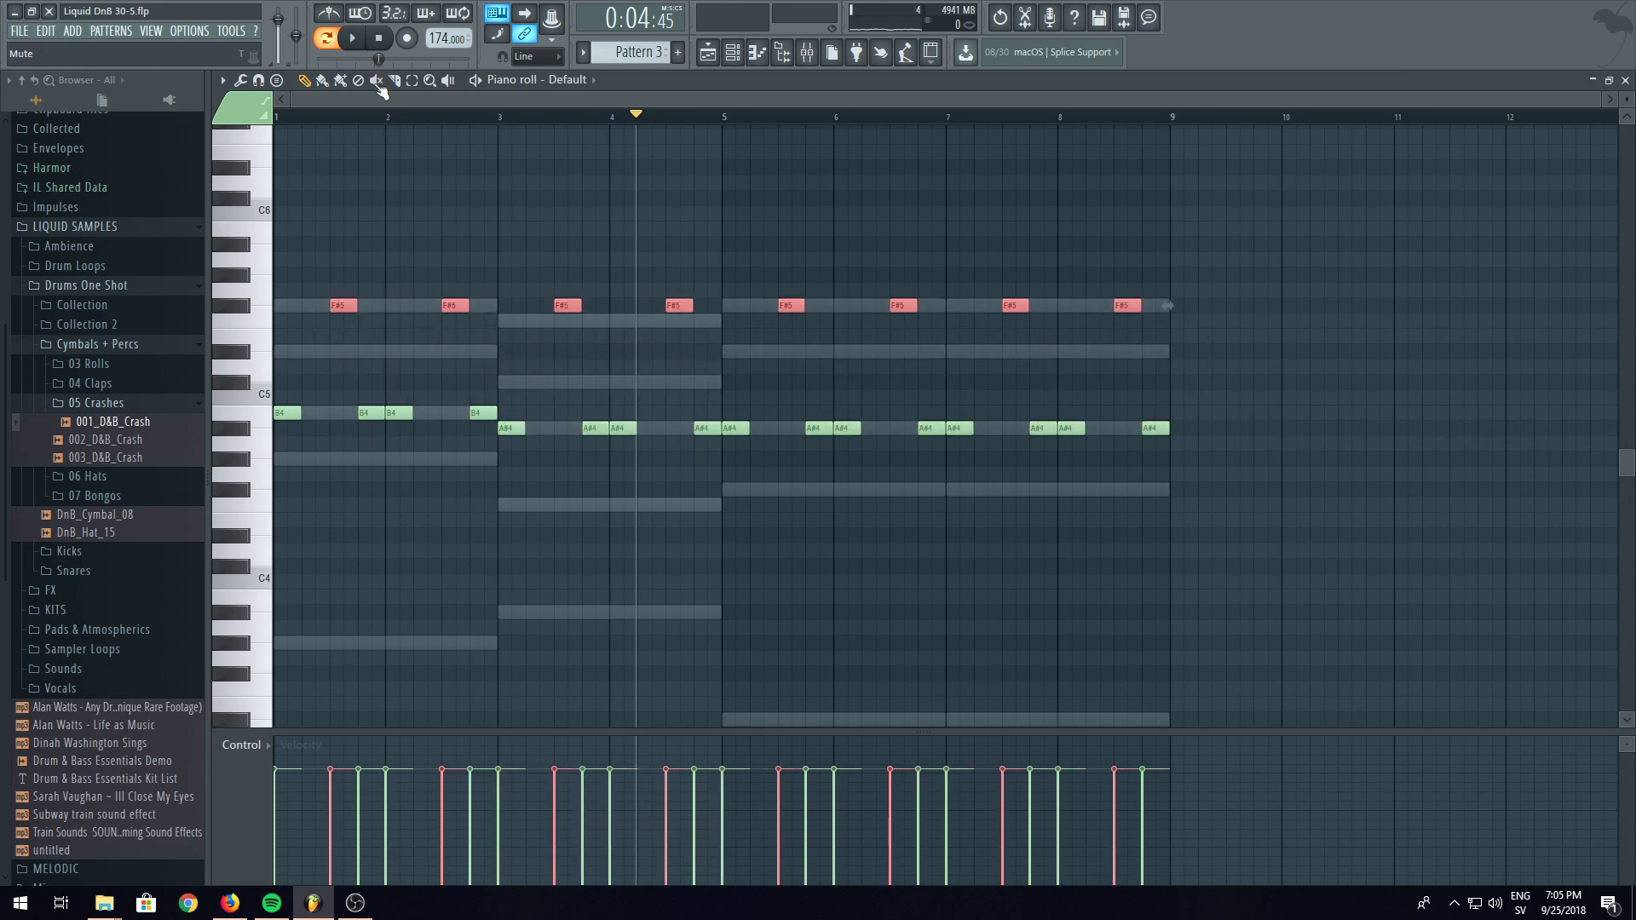
{"action": "left_click", "coordinate": [353, 40]}
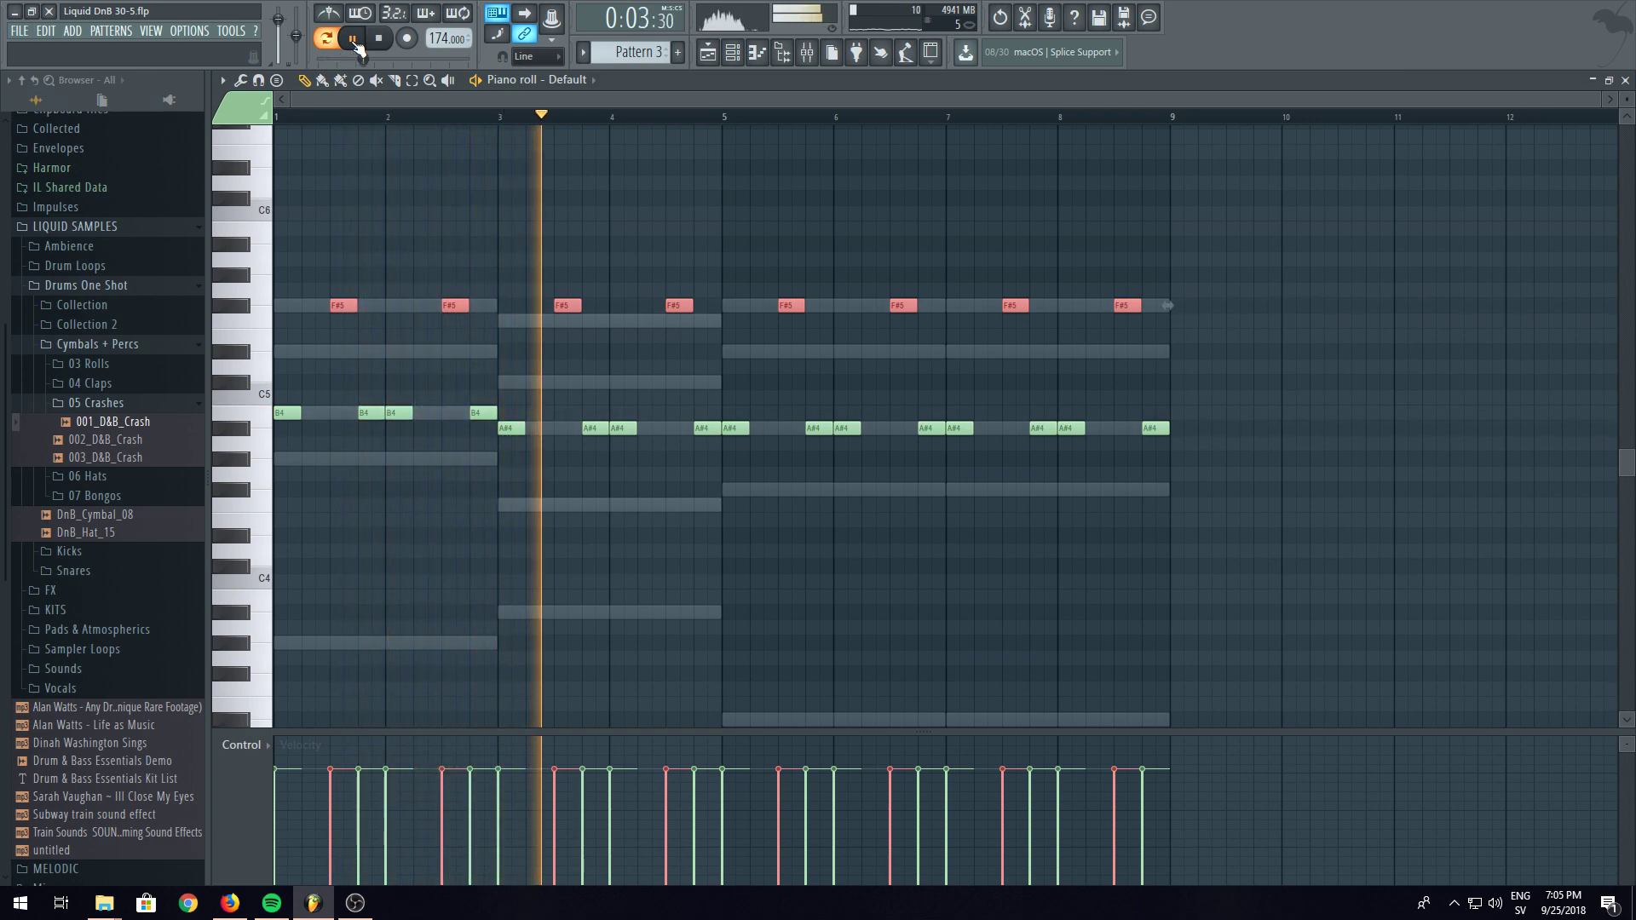
- Lower only the two high notes in bars 3 and 4 to F5 while the pattern plays
{"action": "key", "text": "Down"}
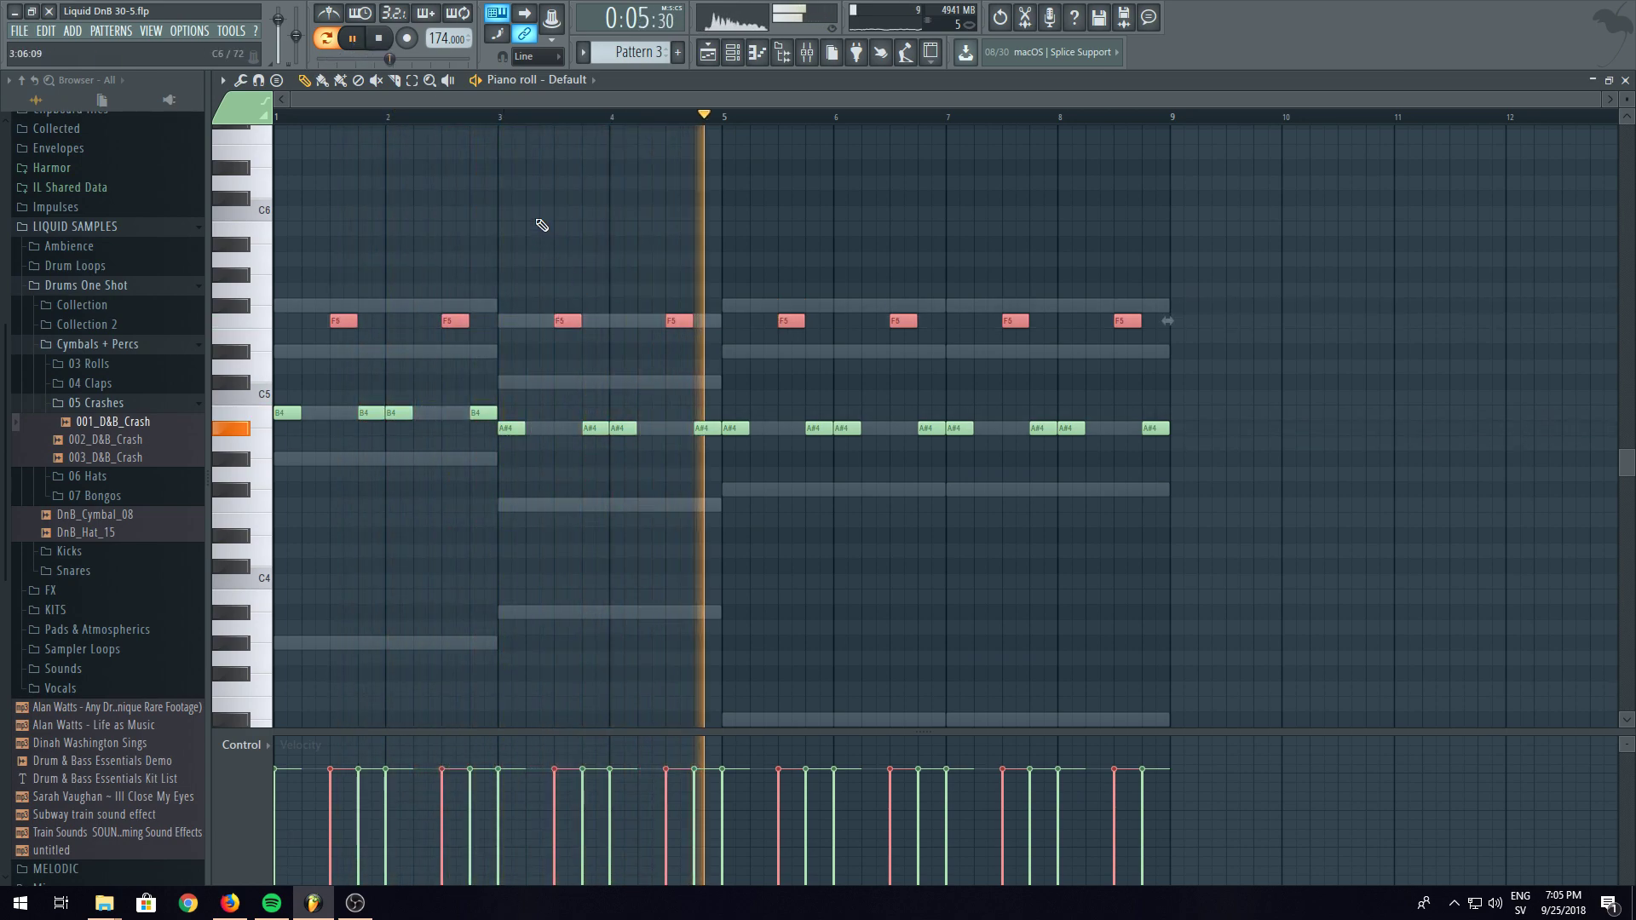
{"action": "key", "text": "Up"}
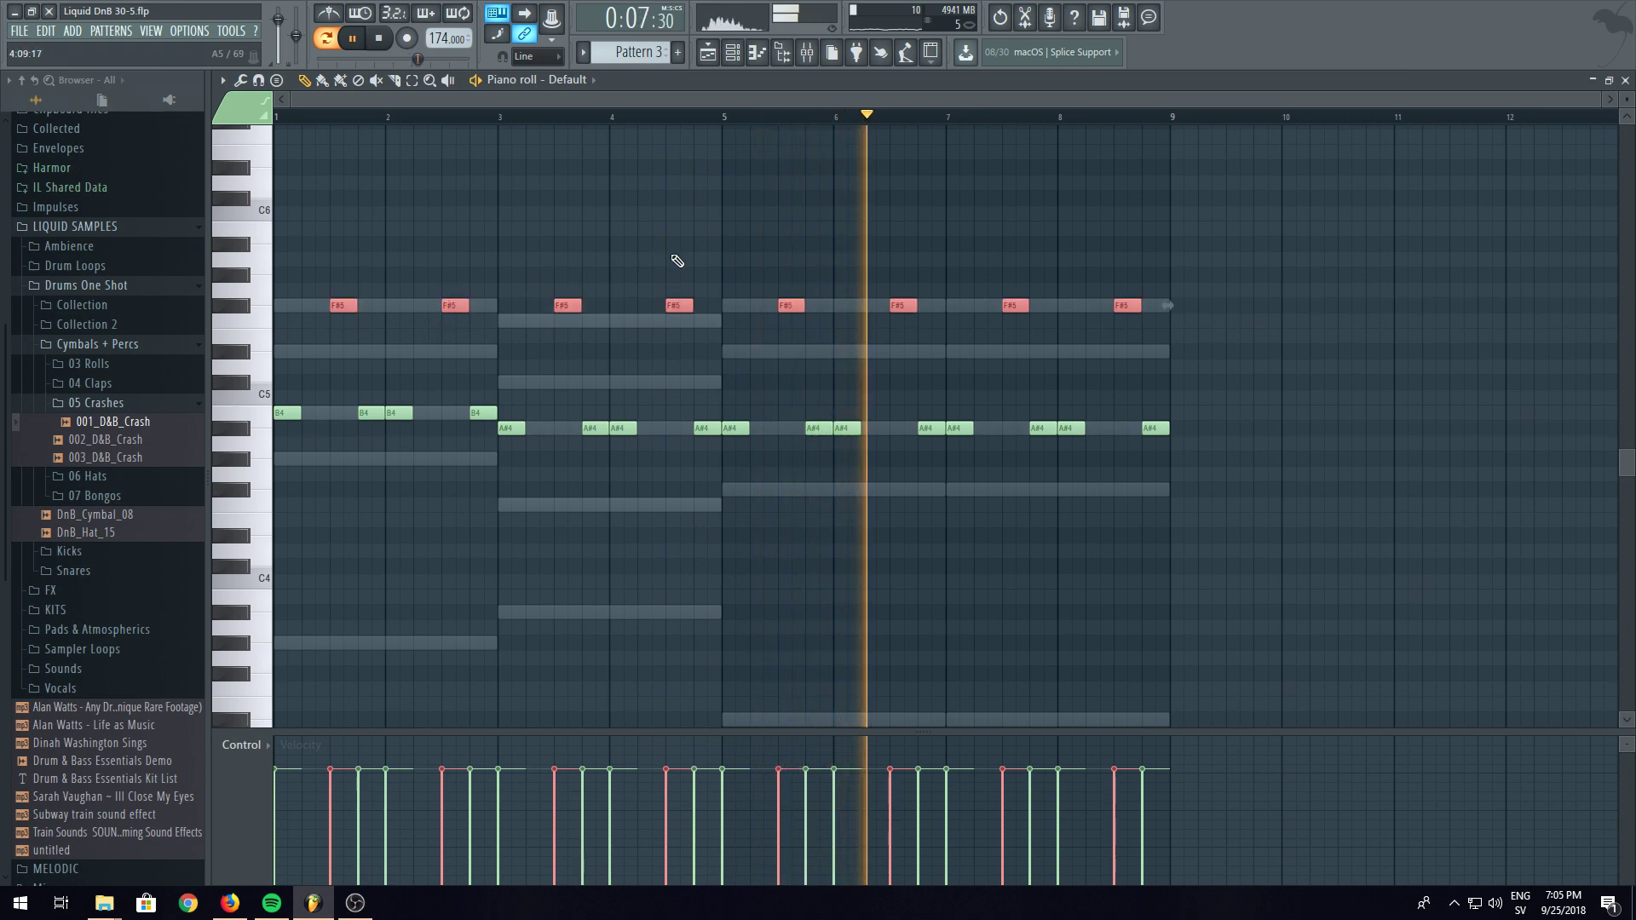
{"action": "left_click_drag", "start_coordinate": [703, 270], "coordinate": [565, 342]}
{"action": "key", "text": "Down"}
{"action": "left_click", "coordinate": [1285, 355]}
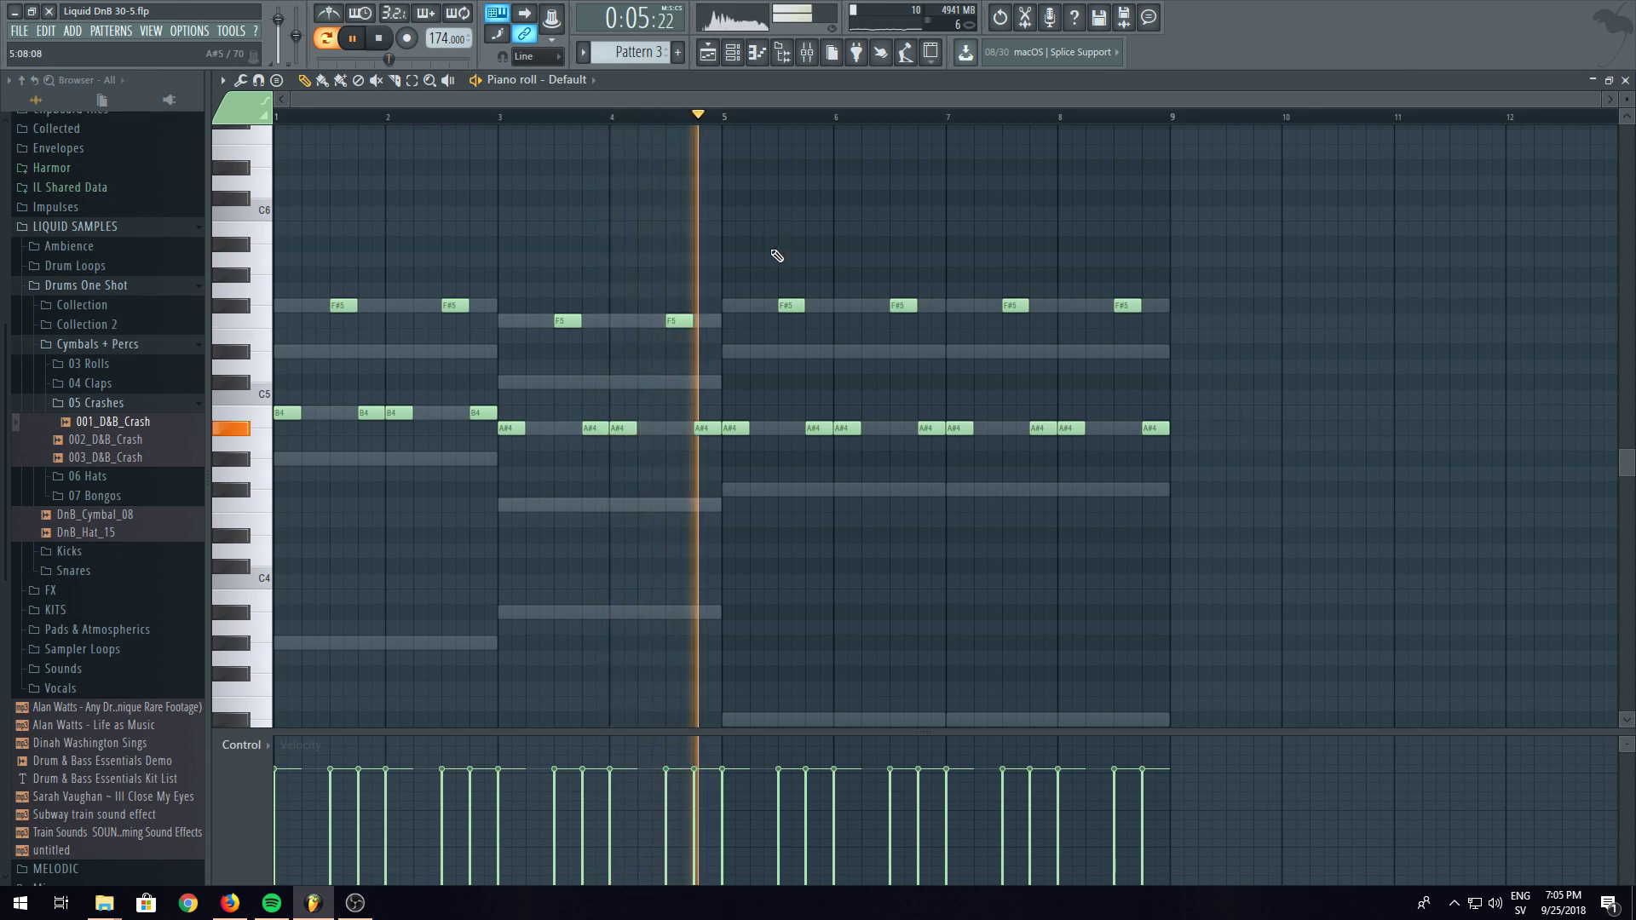
- Cut all the Default channel's notes from Pattern 3 and create a new empty Pattern 11
{"action": "left_click", "coordinate": [708, 55]}
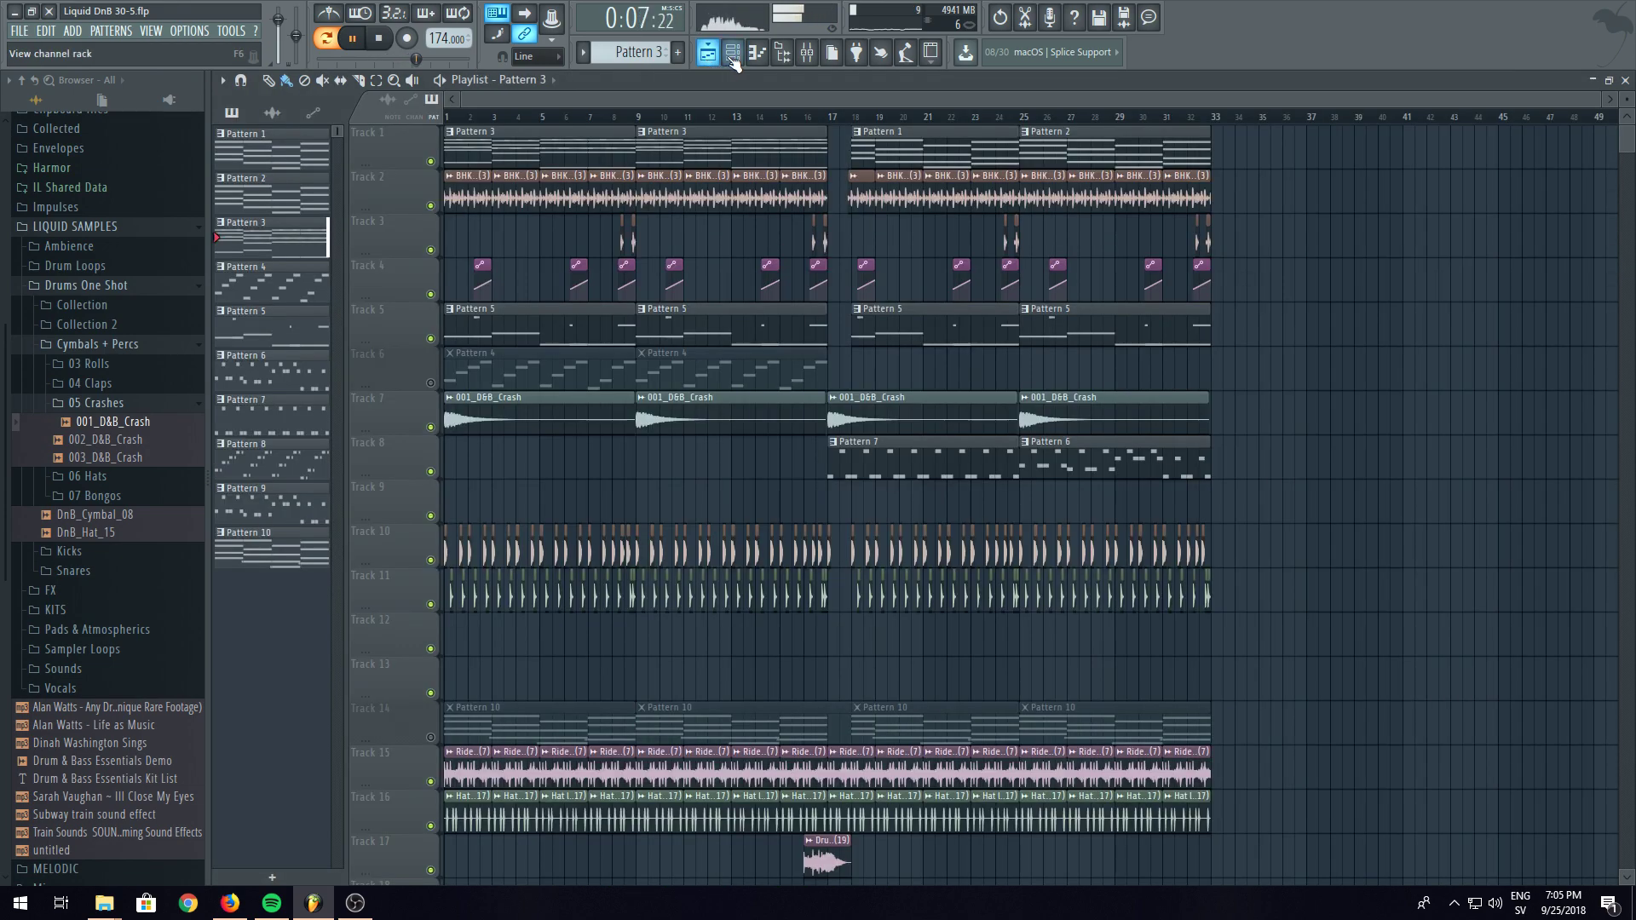
{"action": "left_click", "coordinate": [709, 56]}
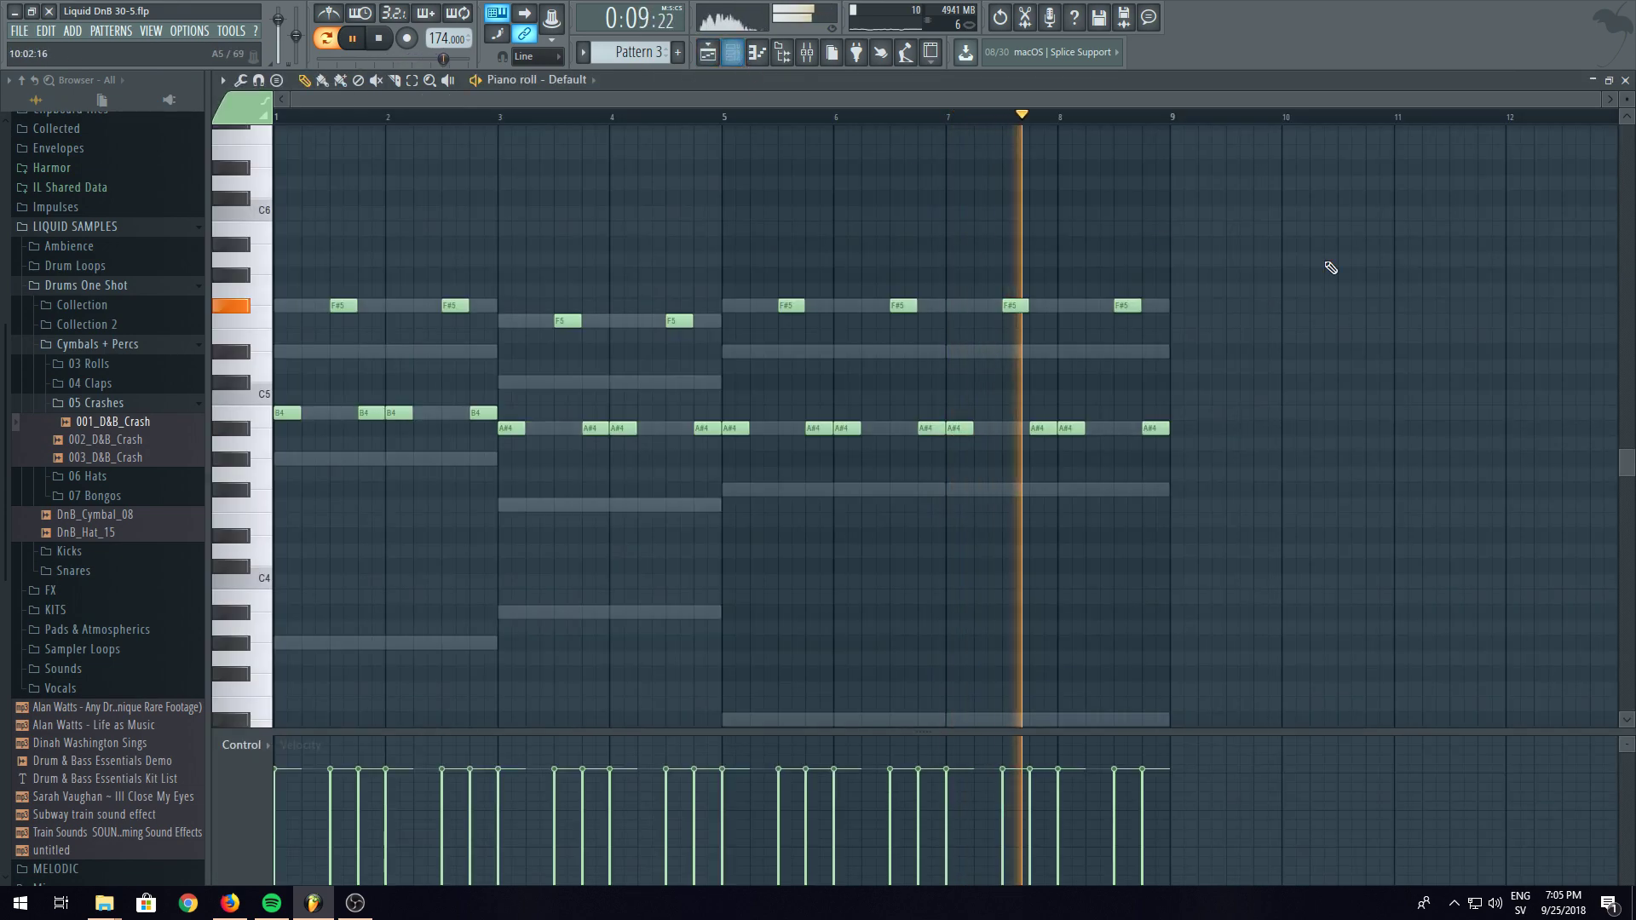
{"action": "left_click_drag", "start_coordinate": [1340, 219], "coordinate": [275, 464]}
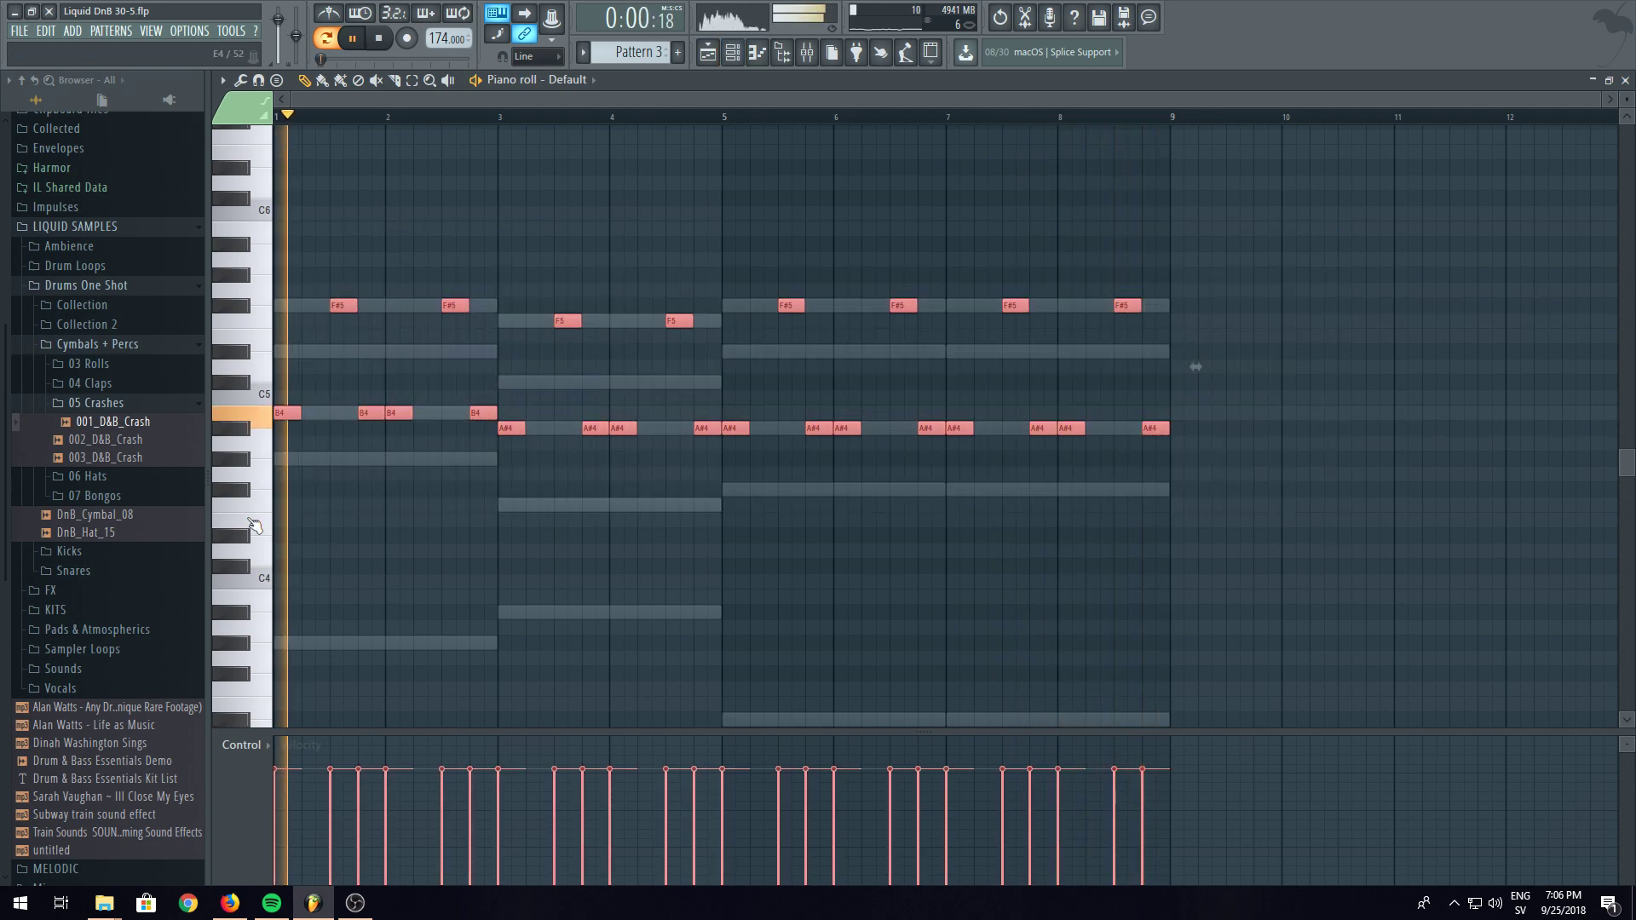
{"action": "key", "text": "ctrl+x"}
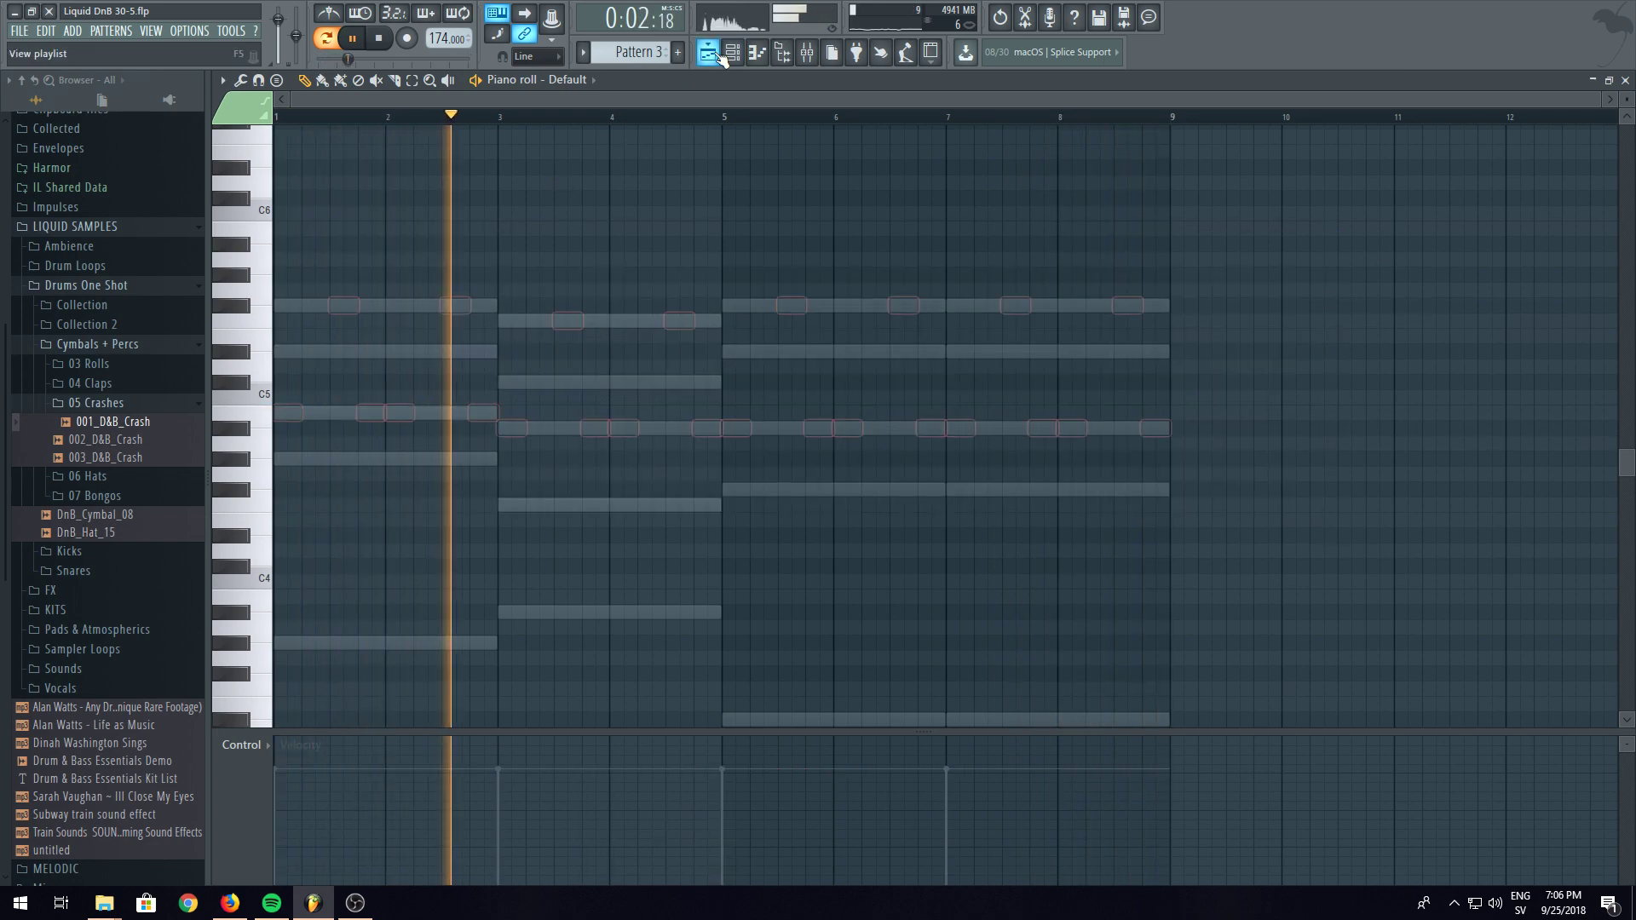
{"action": "left_click", "coordinate": [708, 55]}
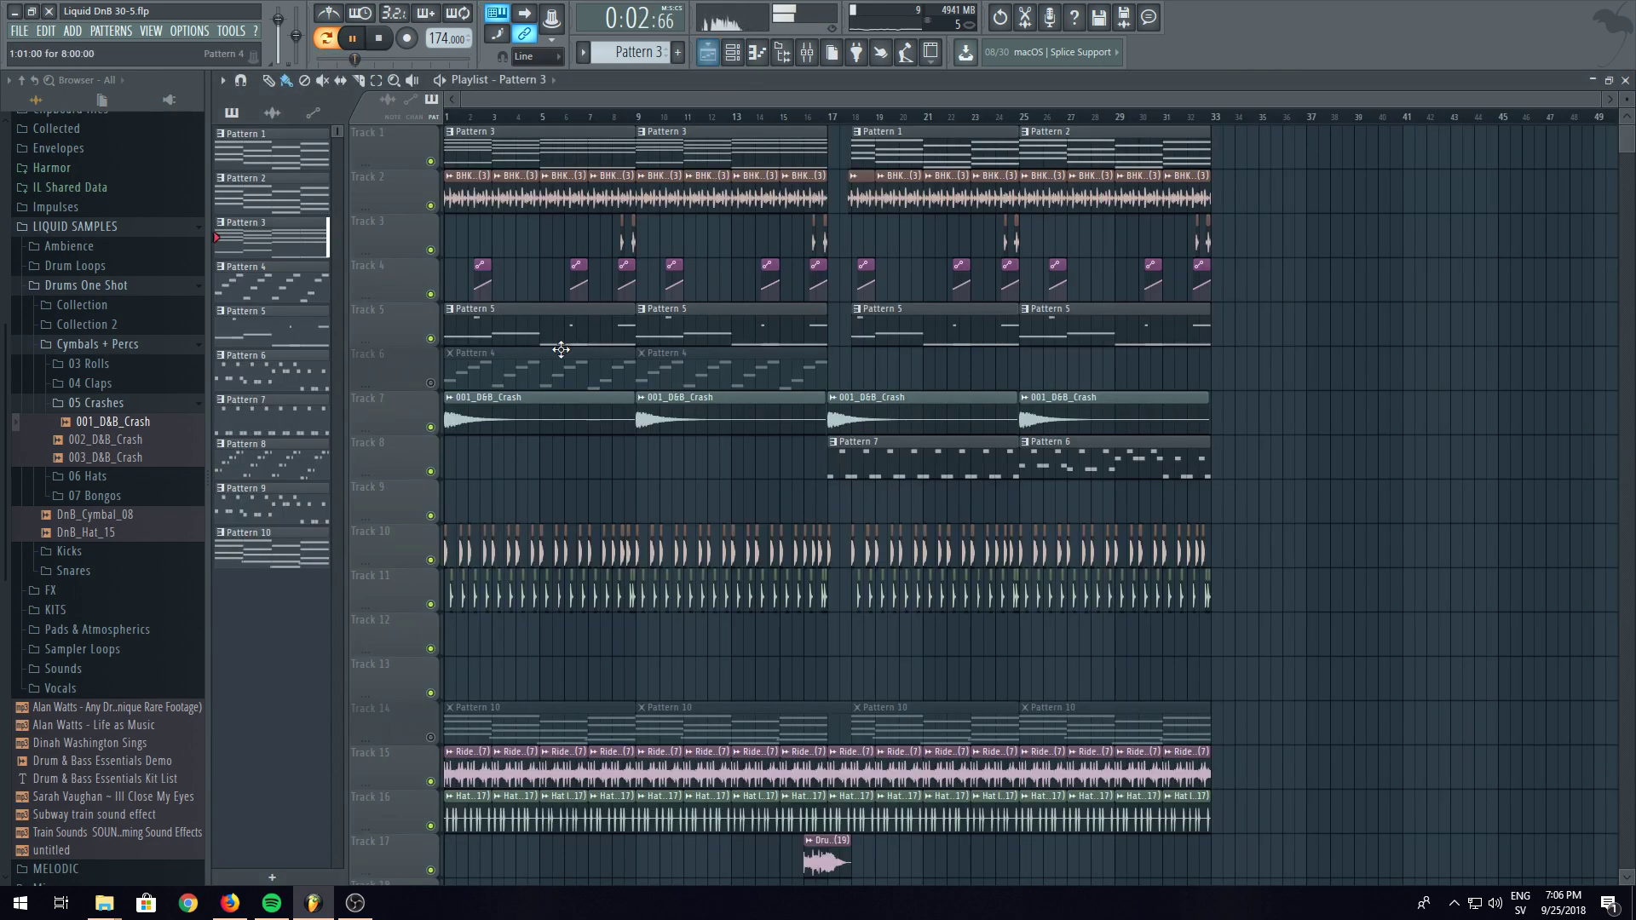
{"action": "left_click", "coordinate": [679, 54]}
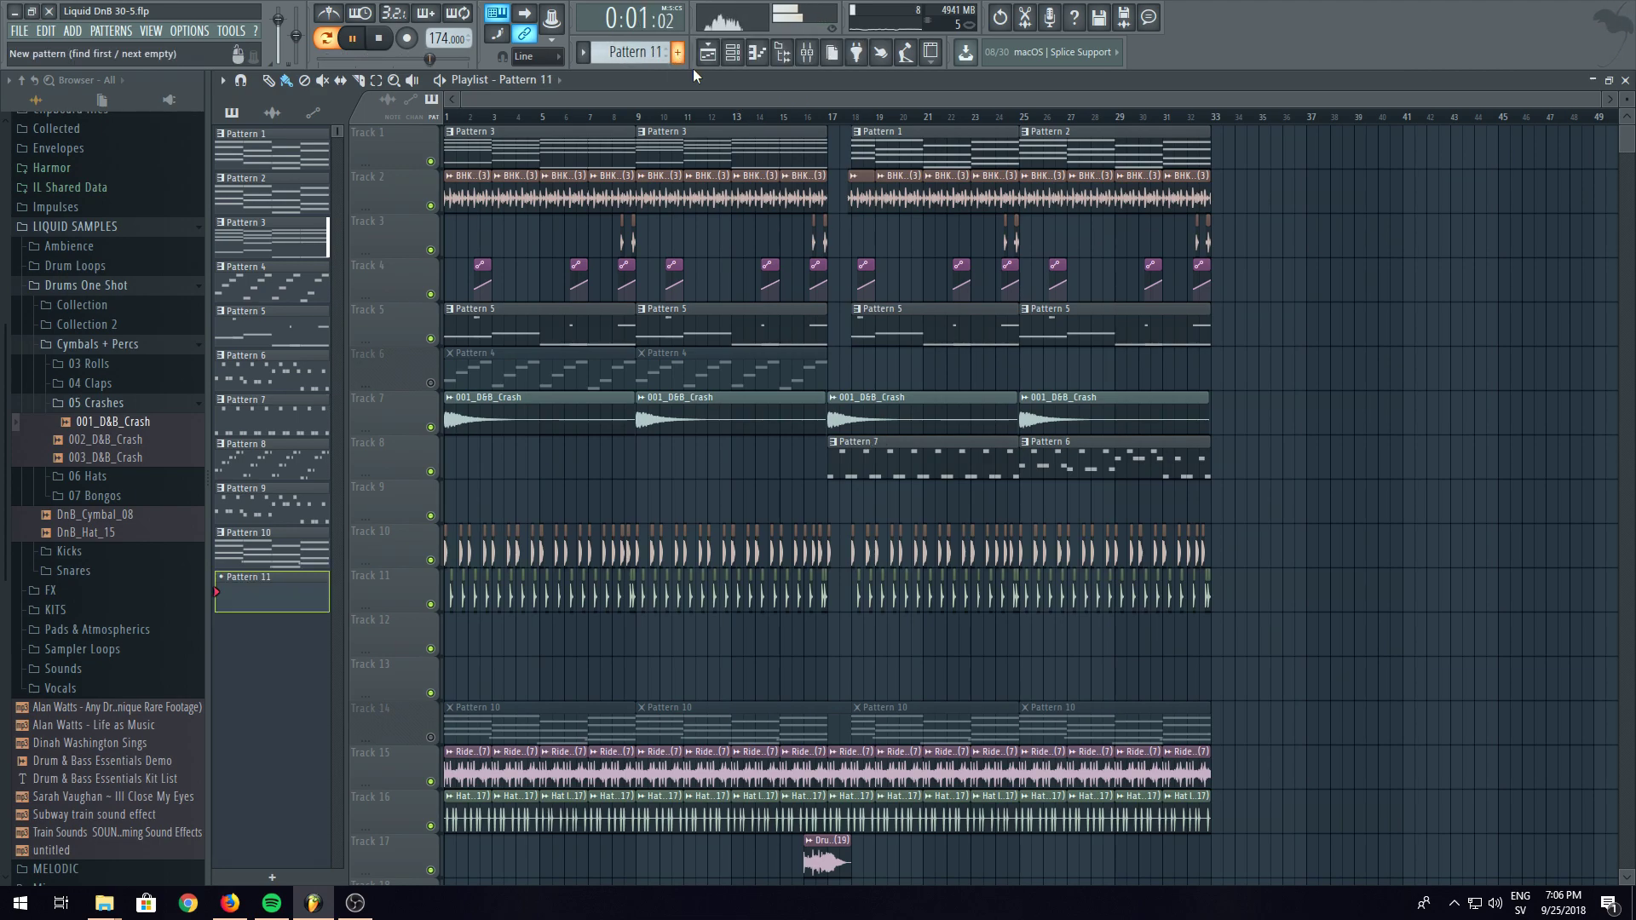
- Paste the cut notes into Pattern 11's Close Grand channel and raise them all by an octave
{"action": "left_click", "coordinate": [740, 56]}
{"action": "left_click", "coordinate": [724, 241]}
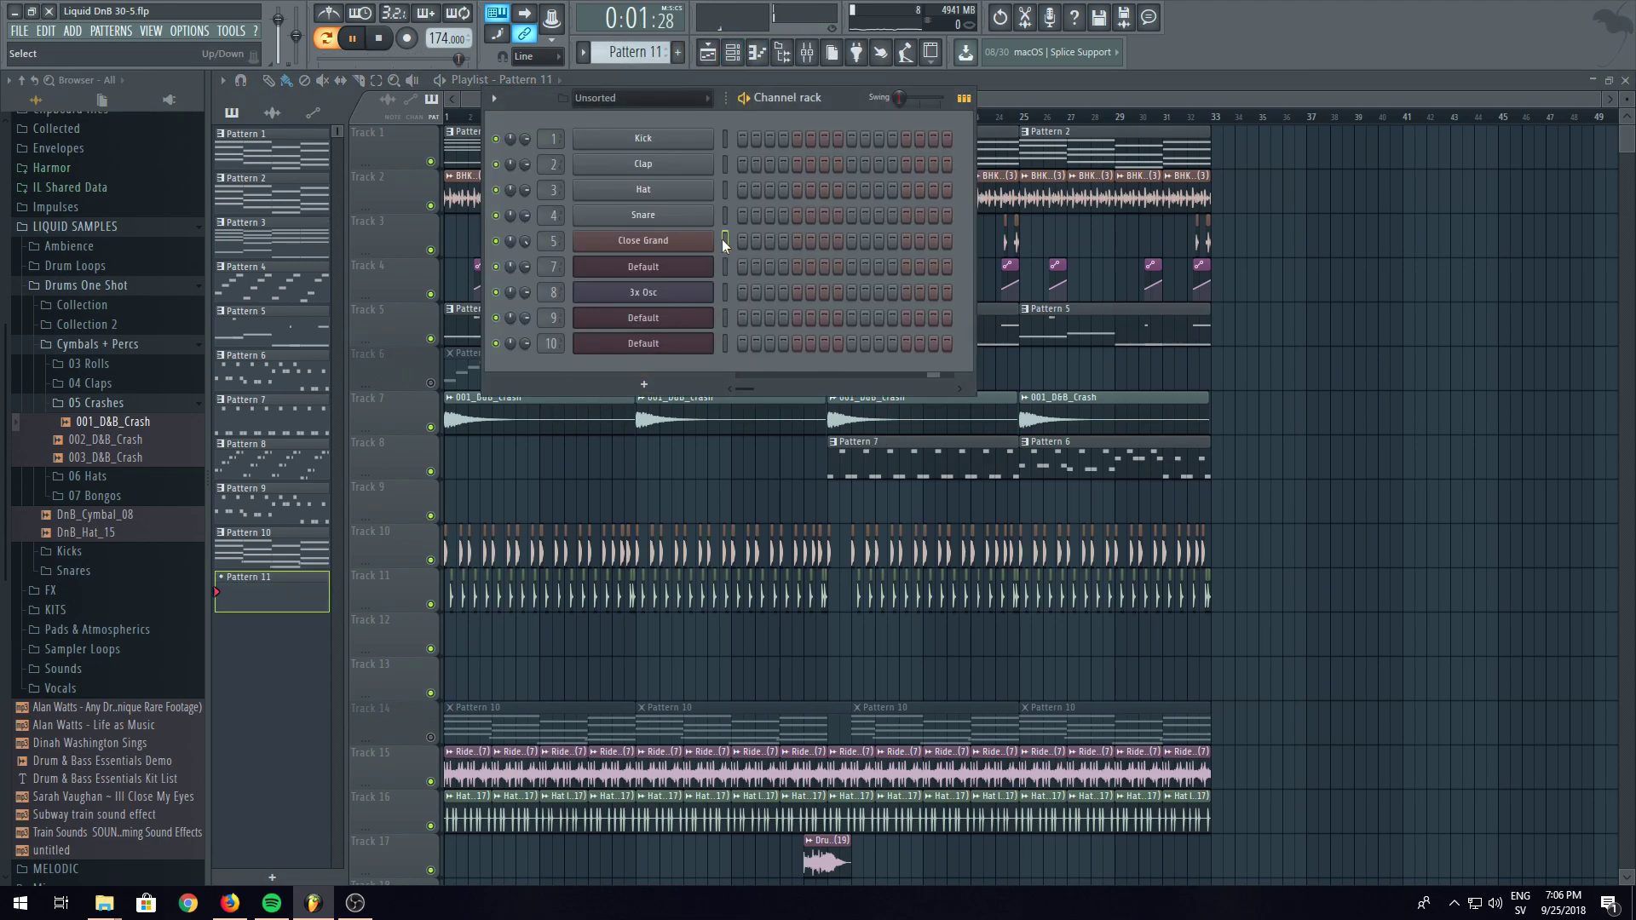
{"action": "right_click", "coordinate": [714, 240]}
{"action": "left_click", "coordinate": [739, 244]}
{"action": "key", "text": "ctrl+v"}
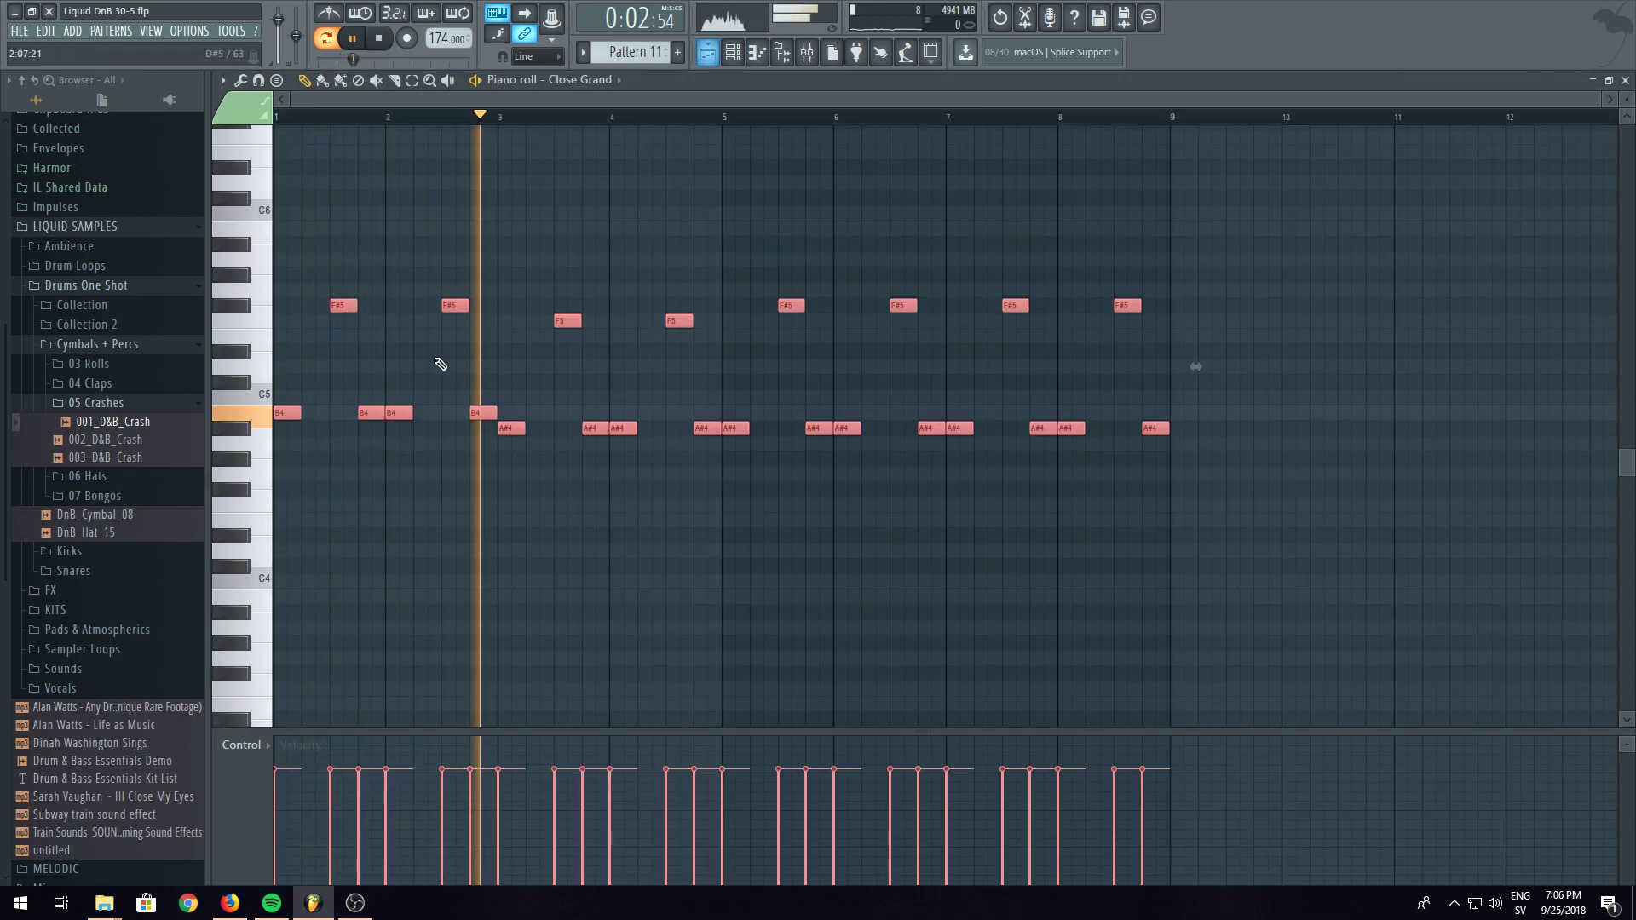
{"action": "left_click_drag", "start_coordinate": [277, 409], "coordinate": [277, 227]}
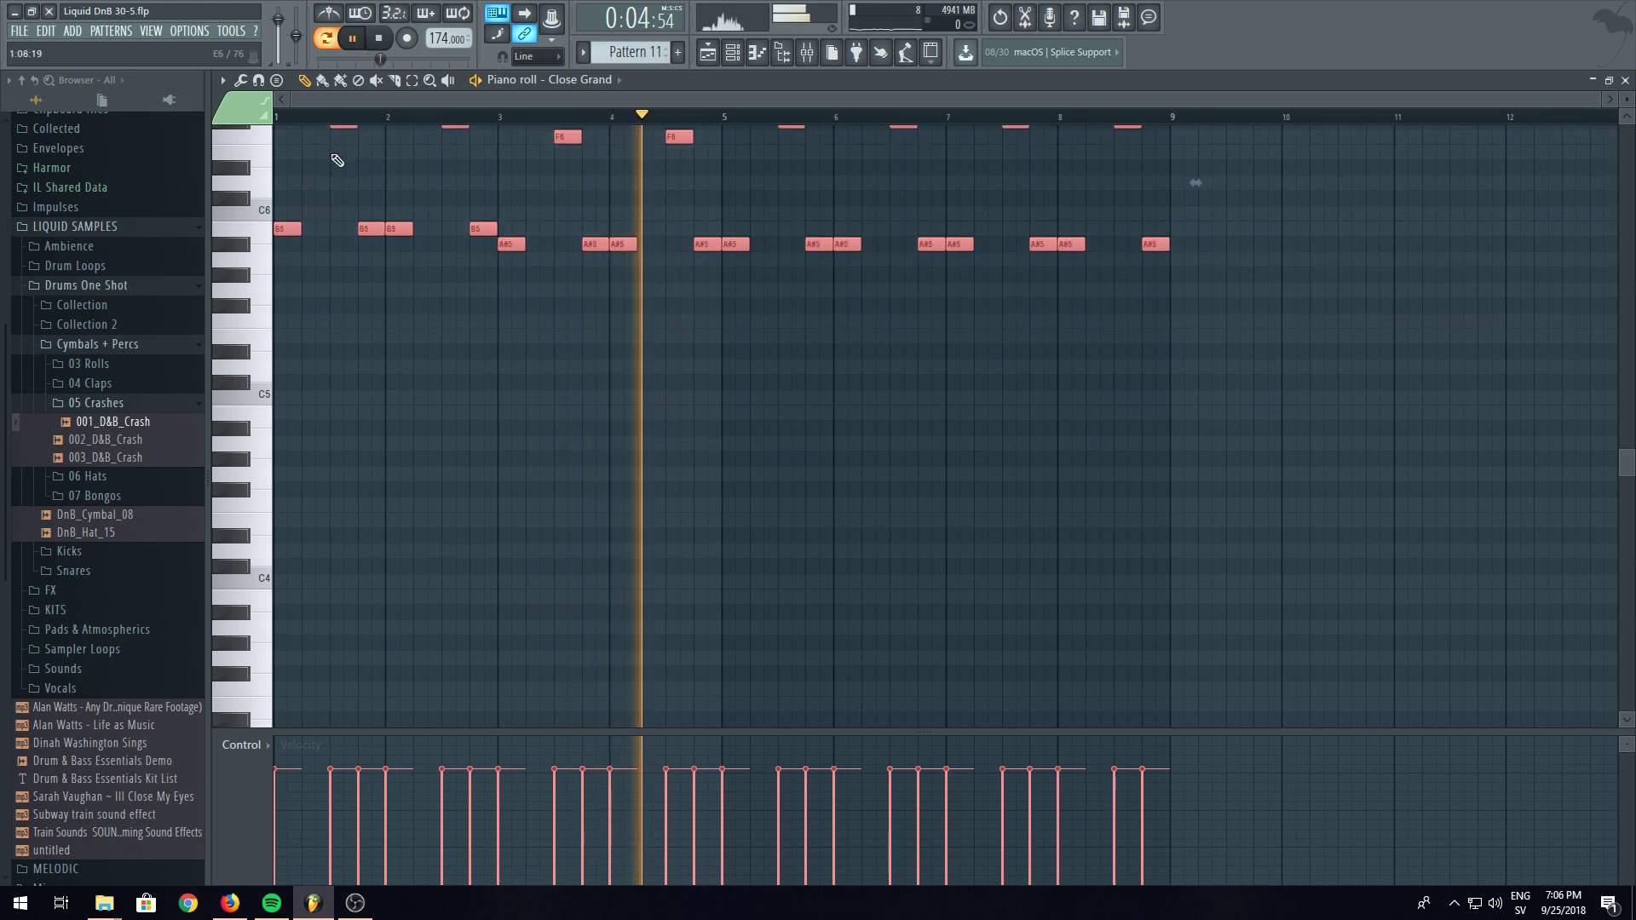
- Replace Track 8's Pattern 7 and Pattern 6 clips with two Pattern 11 clips on Track 9 from bar 17, and play the song from there
{"action": "left_click", "coordinate": [736, 56]}
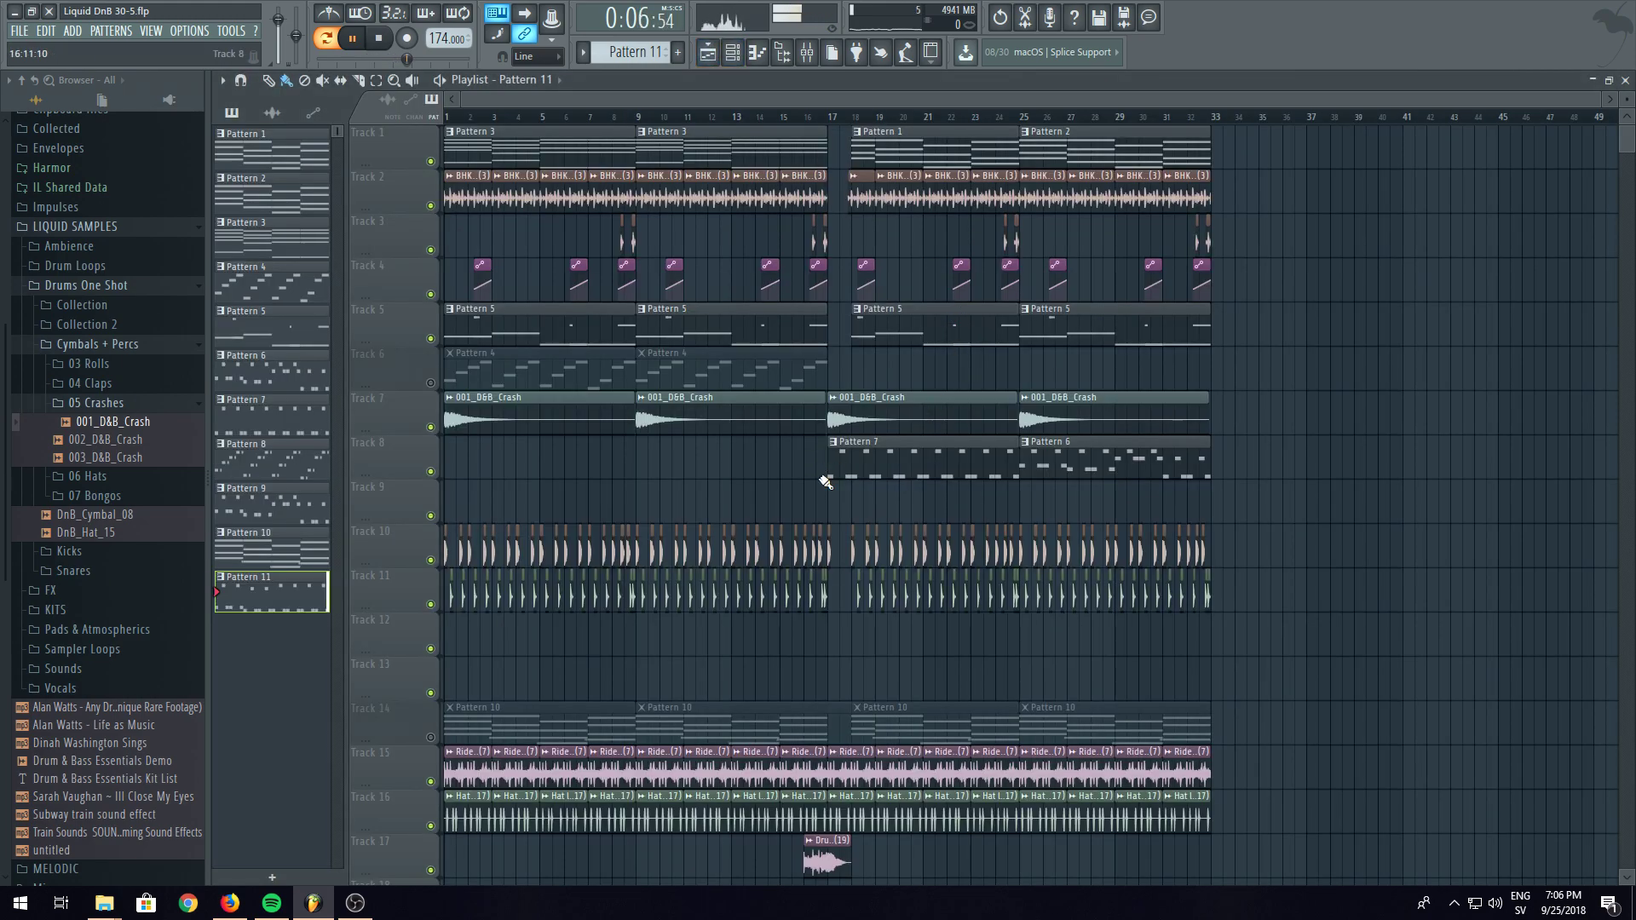
{"action": "right_click", "coordinate": [1108, 460]}
{"action": "right_click", "coordinate": [965, 475]}
{"action": "left_click", "coordinate": [818, 119]}
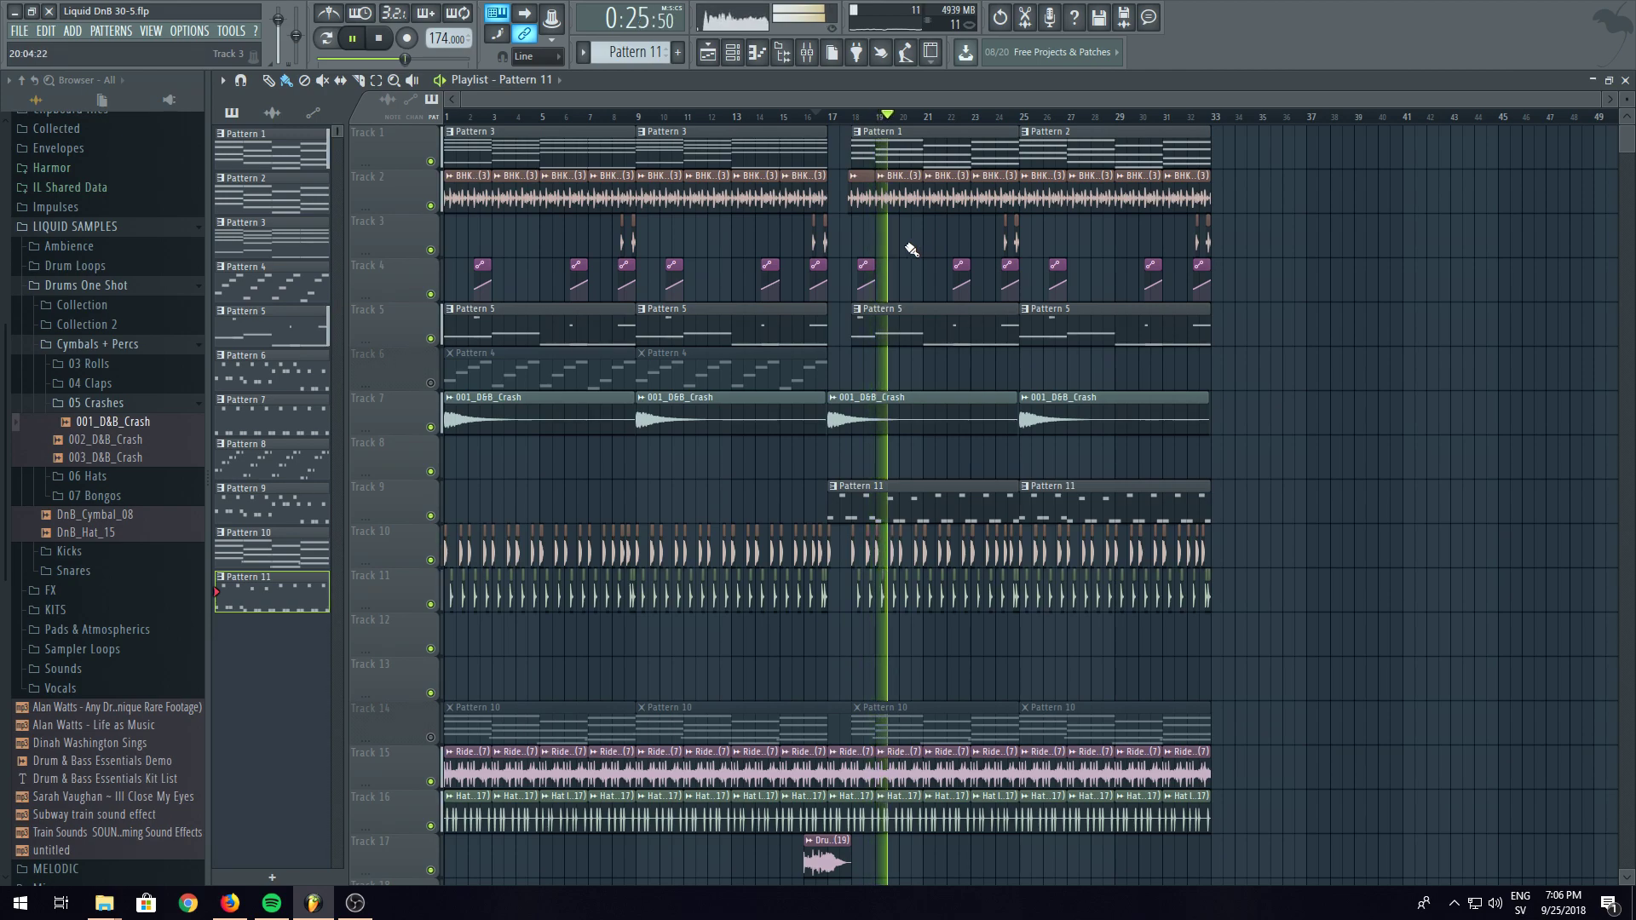
- Replace Track 1's Pattern 1 and Pattern 2 clips with Pattern 3 clips, trimming the start of the one at bar 17 to bar 18
{"action": "right_click", "coordinate": [980, 138]}
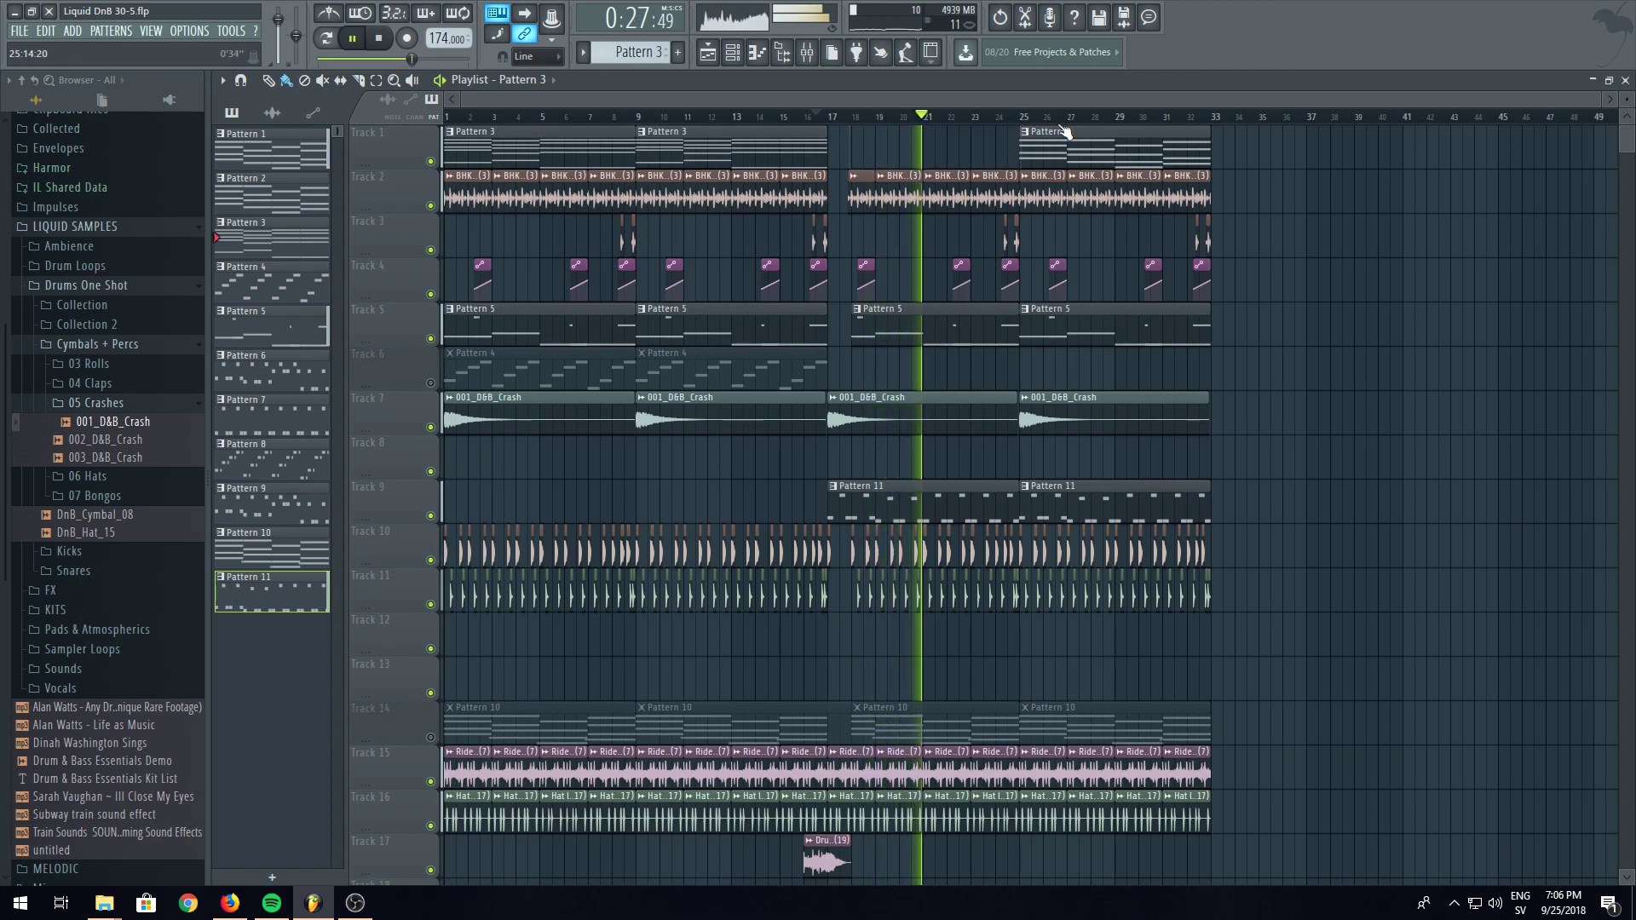
{"action": "right_click", "coordinate": [1017, 132]}
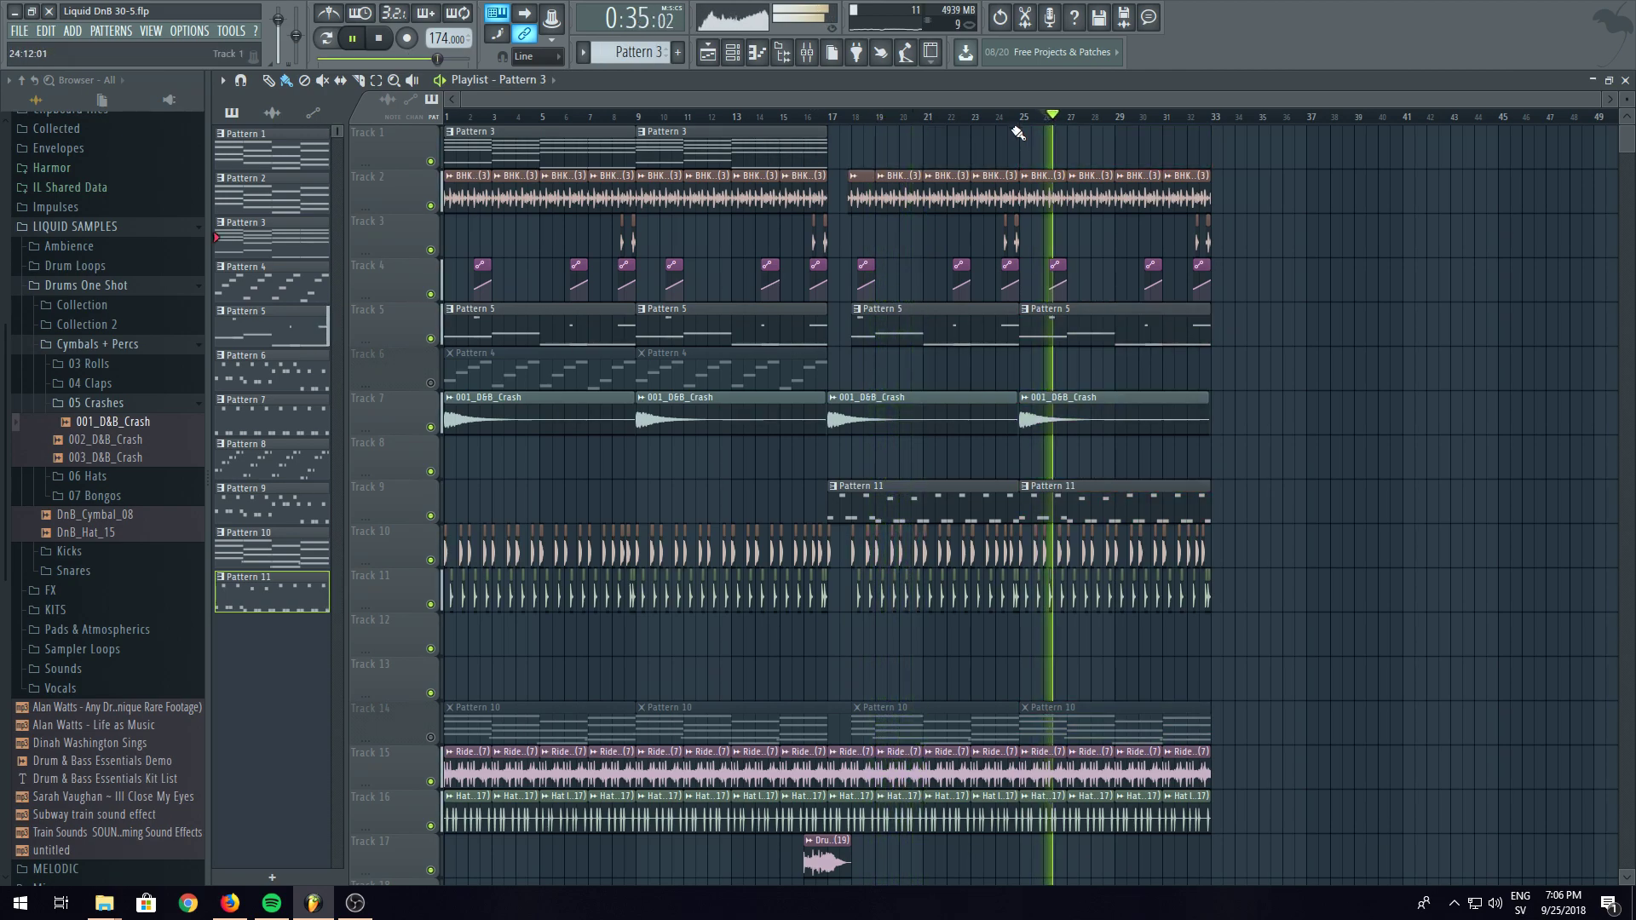
{"action": "left_click", "coordinate": [1017, 134]}
{"action": "left_click", "coordinate": [834, 157]}
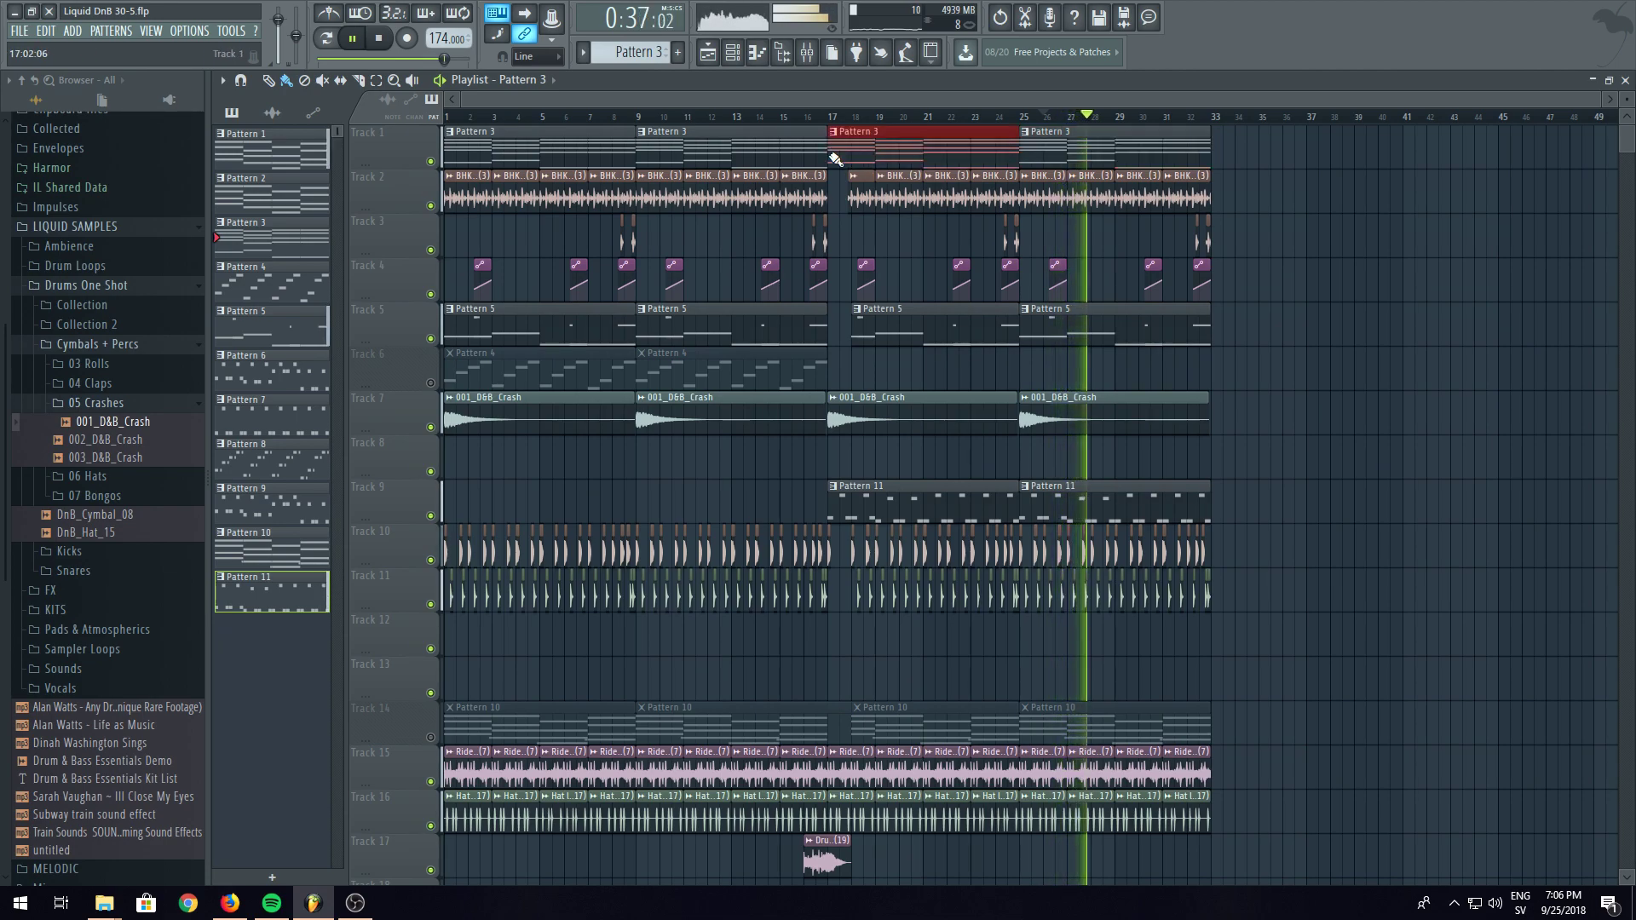
{"action": "left_click_drag", "start_coordinate": [831, 156], "coordinate": [843, 159]}
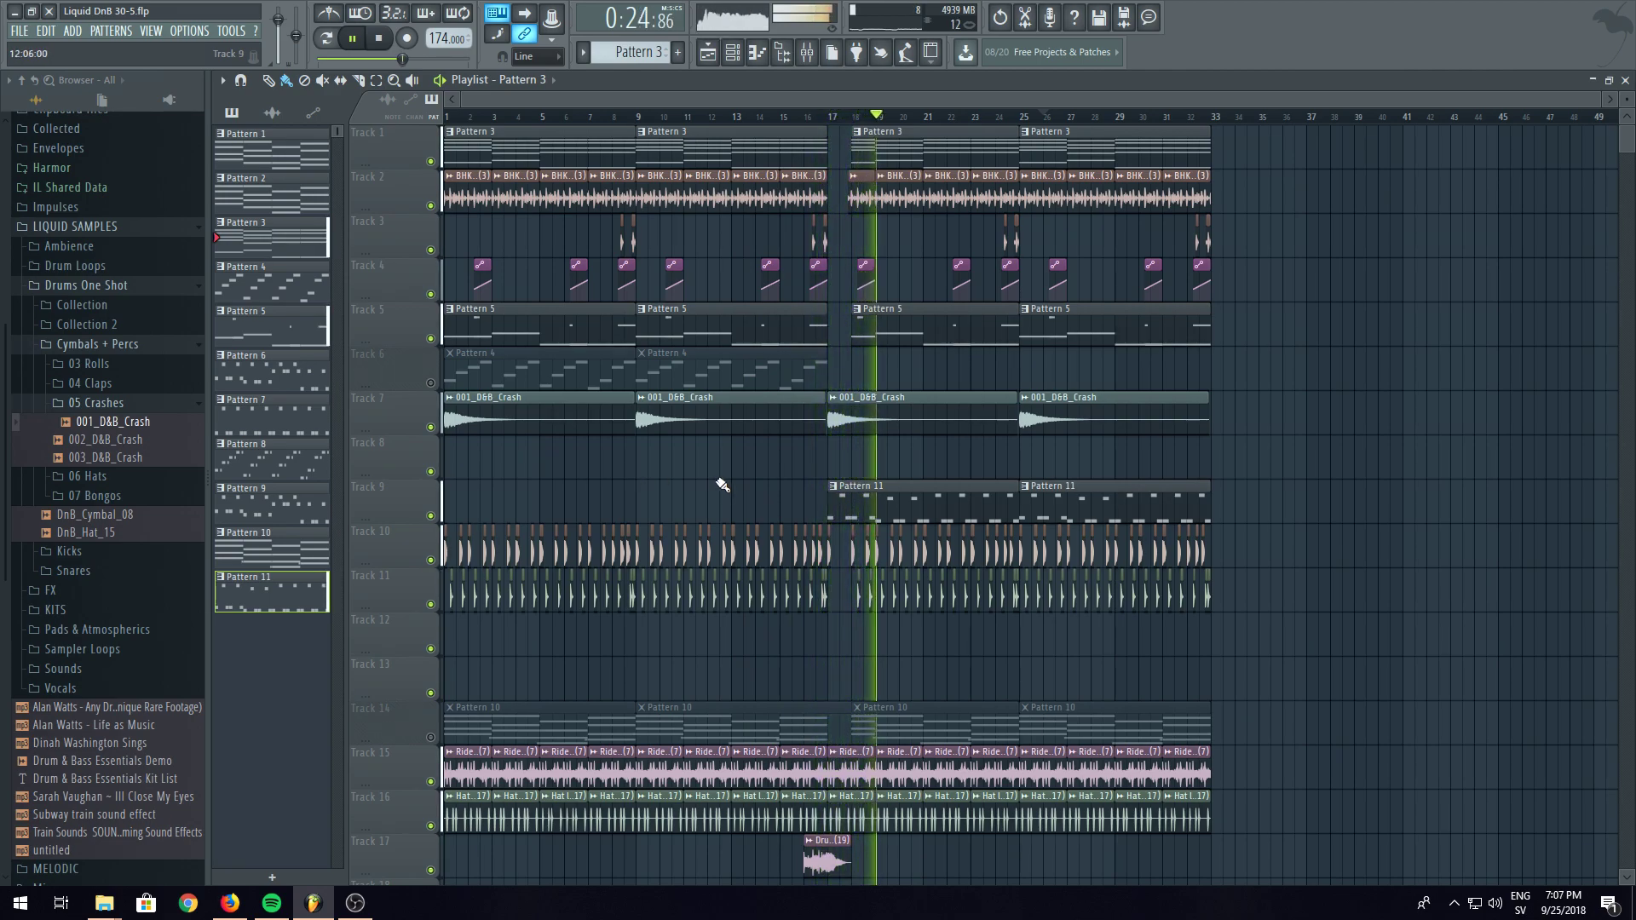
- Copy Pattern 4's Close Grand notes into Default channel 9 of Pattern 3, with playback switched to pattern mode
{"action": "left_click", "coordinate": [861, 504]}
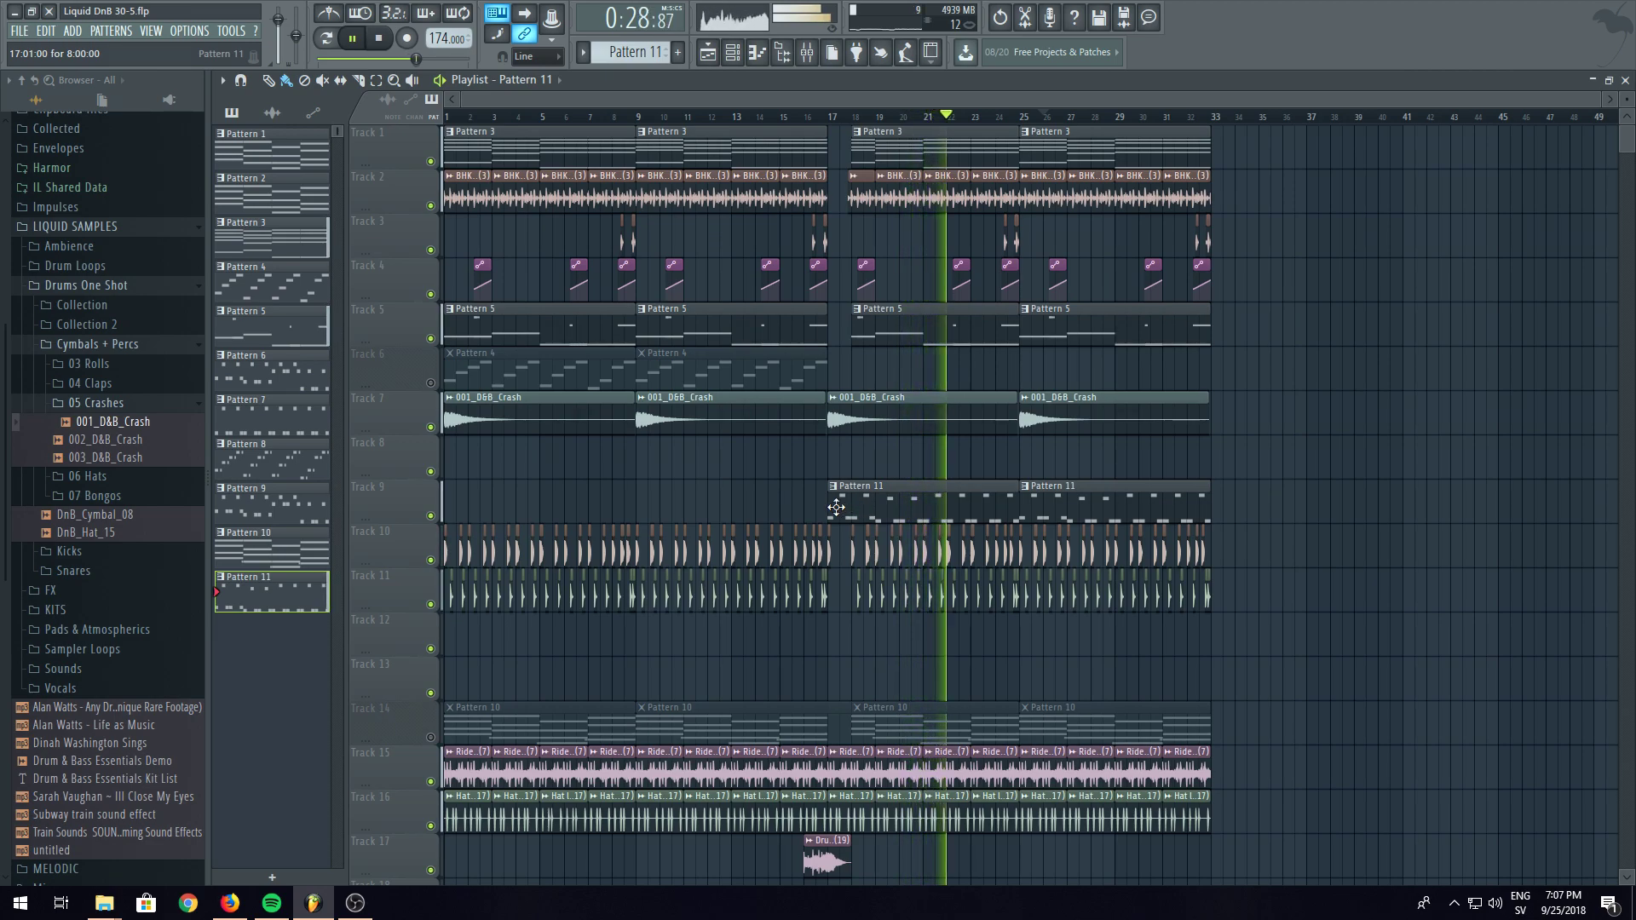
{"action": "left_click", "coordinate": [560, 388]}
{"action": "left_click", "coordinate": [325, 37]}
{"action": "left_click", "coordinate": [738, 52]}
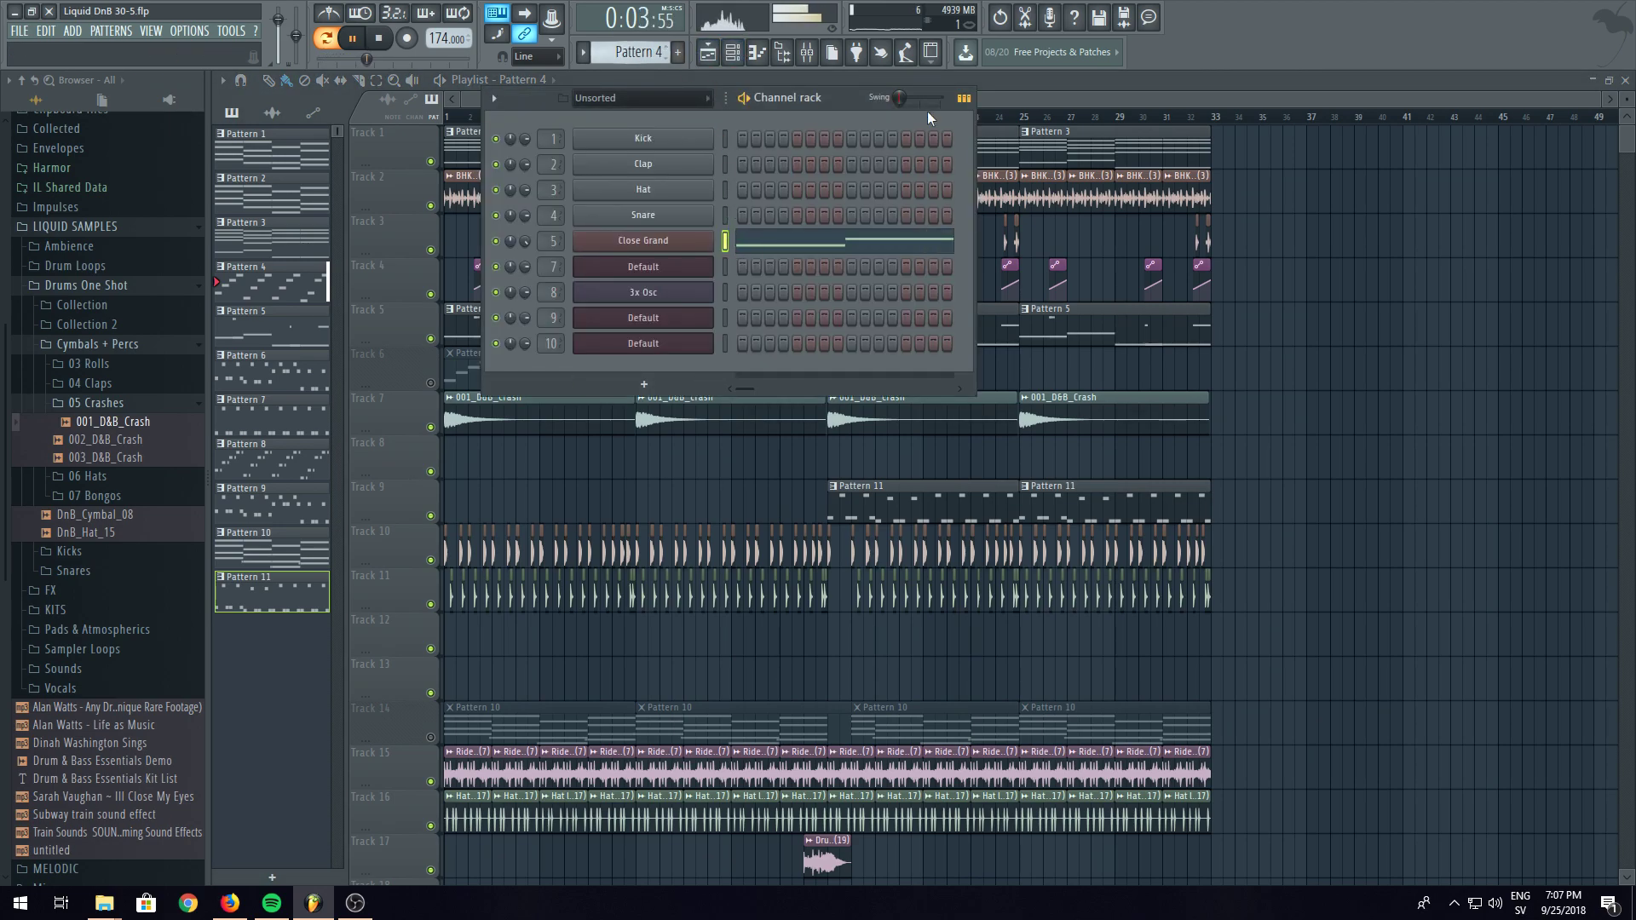
{"action": "key", "text": "F6"}
{"action": "left_click", "coordinate": [744, 54]}
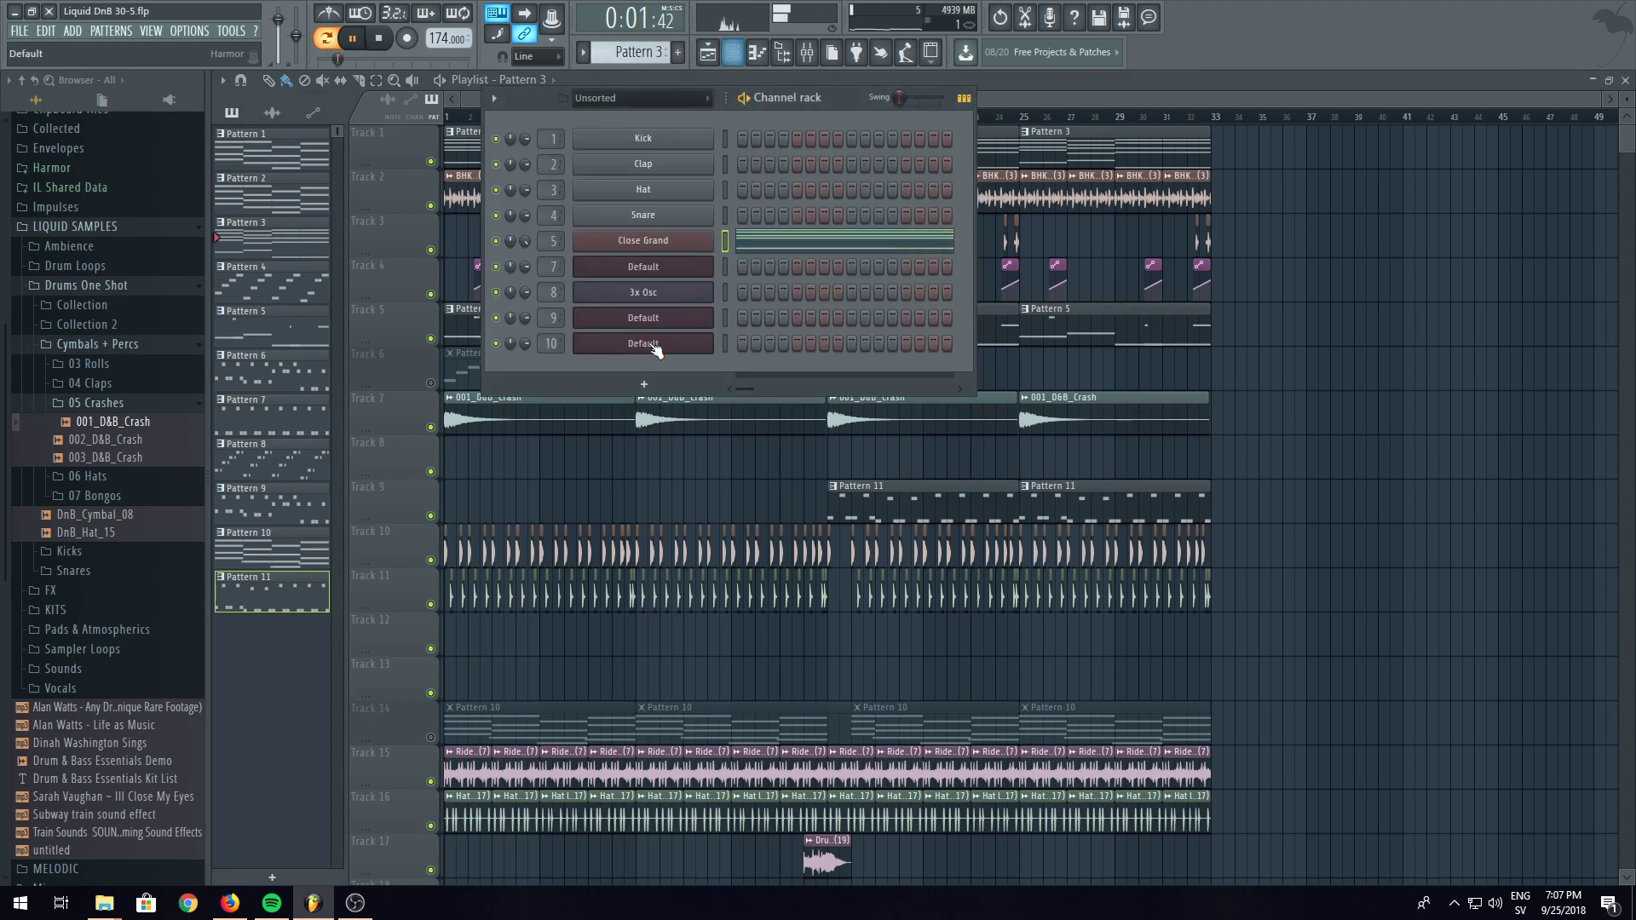
{"action": "left_click", "coordinate": [726, 318]}
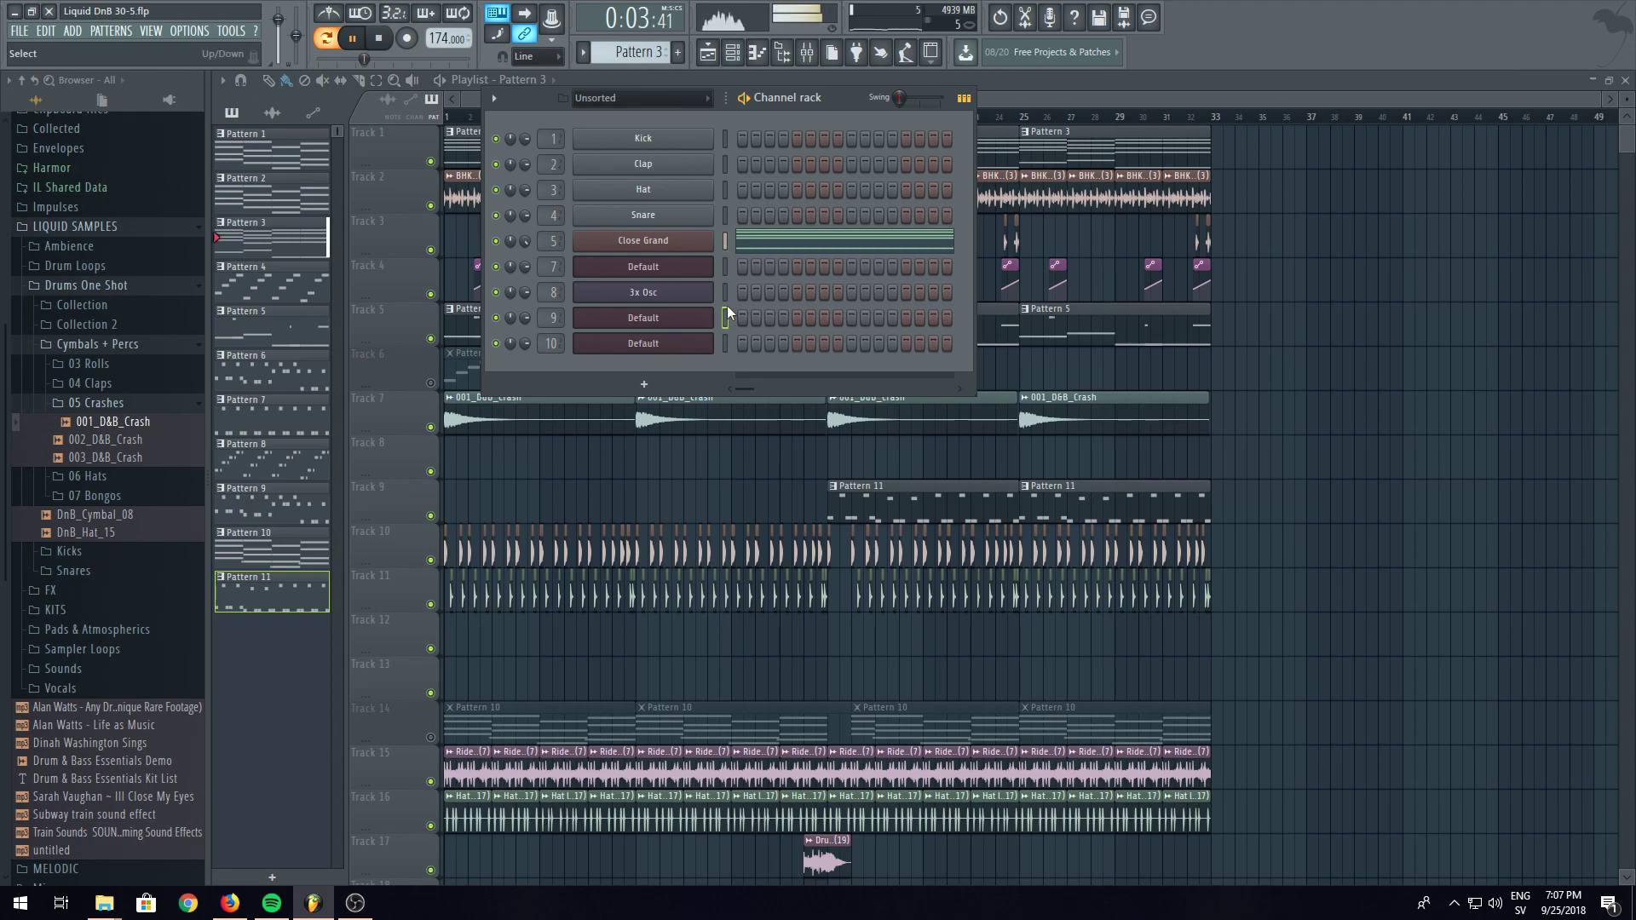
{"action": "key", "text": "ctrl+v"}
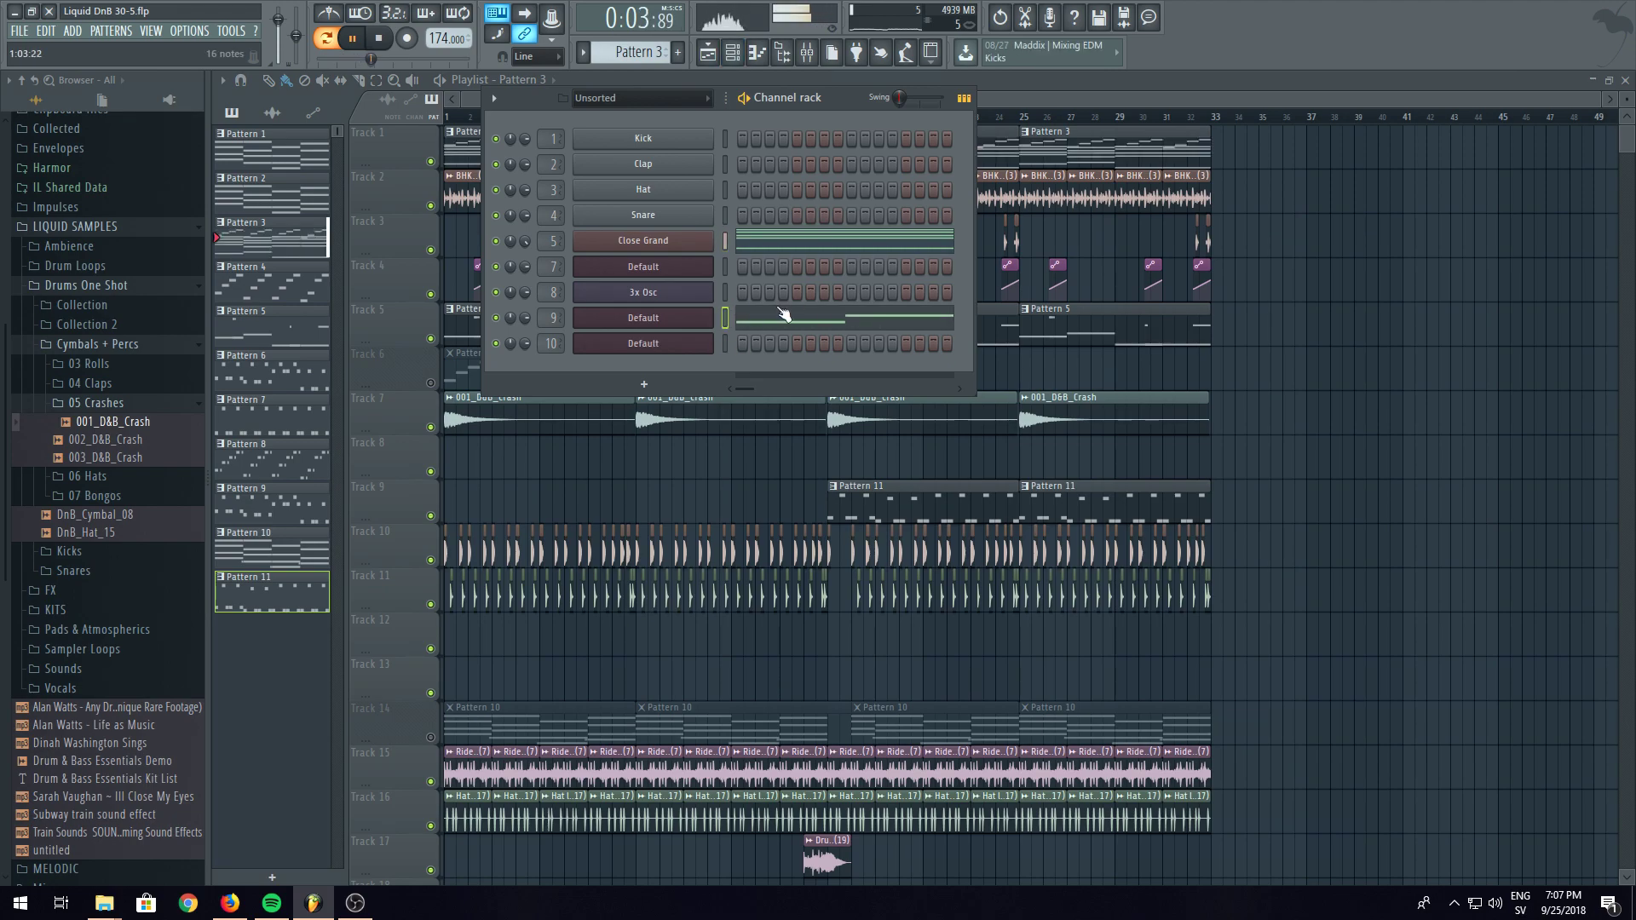
- Lower Pattern 3's Default channel 9 notes an octave, then change bar 3's first note to F4 and bar 7's first two to F#4 and A#4
{"action": "left_click", "coordinate": [837, 310]}
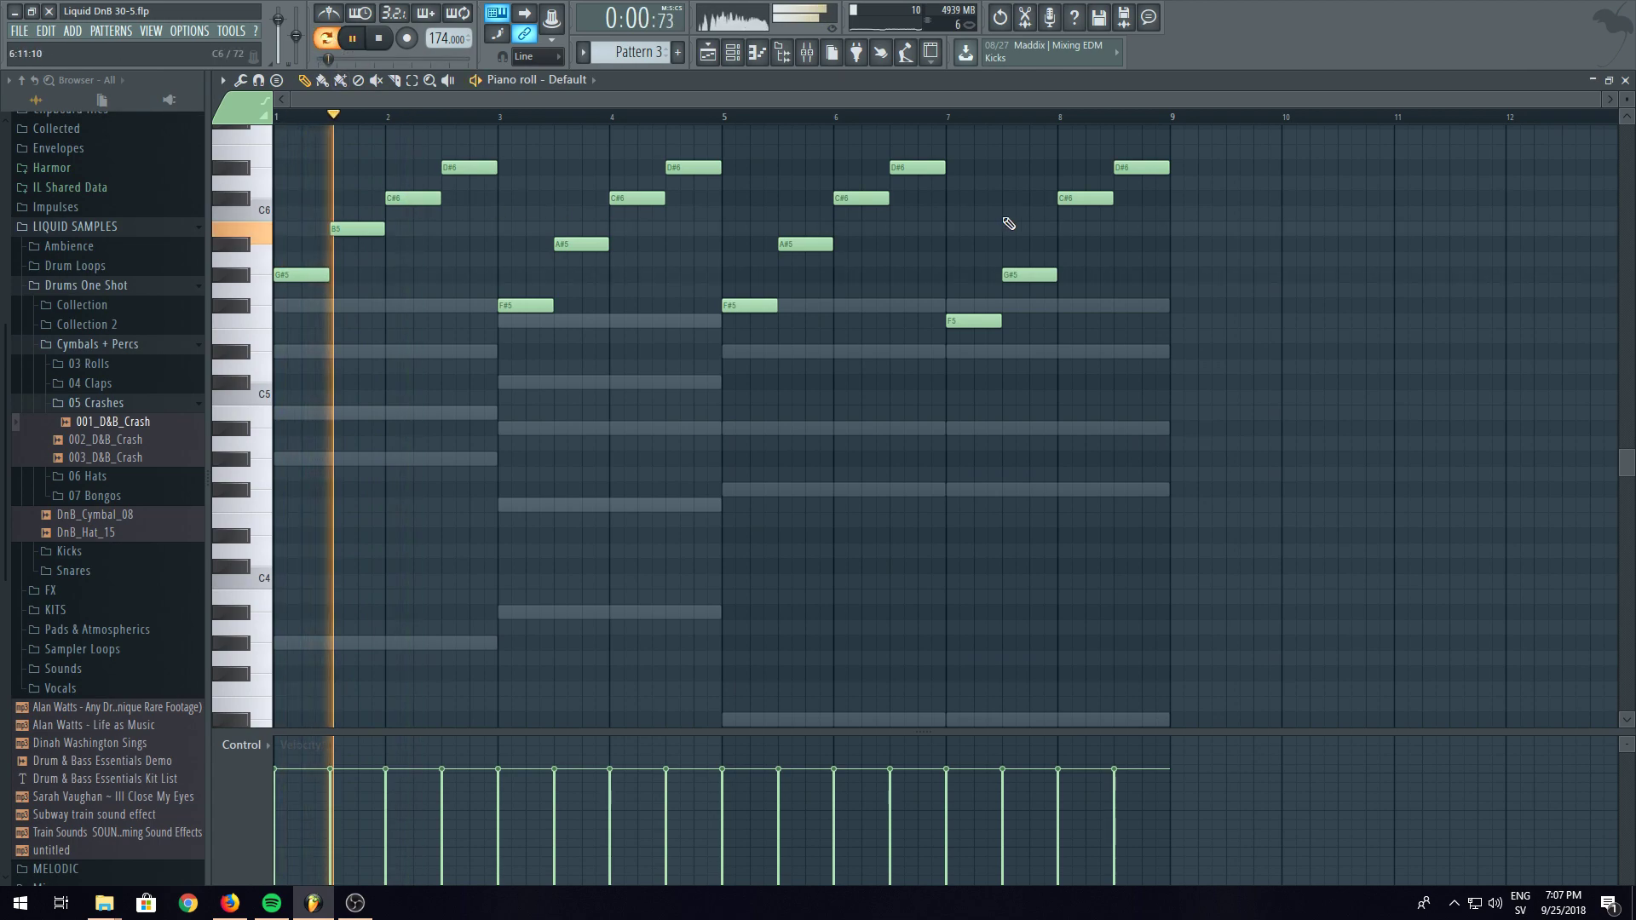
{"action": "key", "text": "ctrl+a"}
{"action": "left_click_drag", "start_coordinate": [1191, 245], "coordinate": [1196, 428]}
{"action": "left_click", "coordinate": [602, 245]}
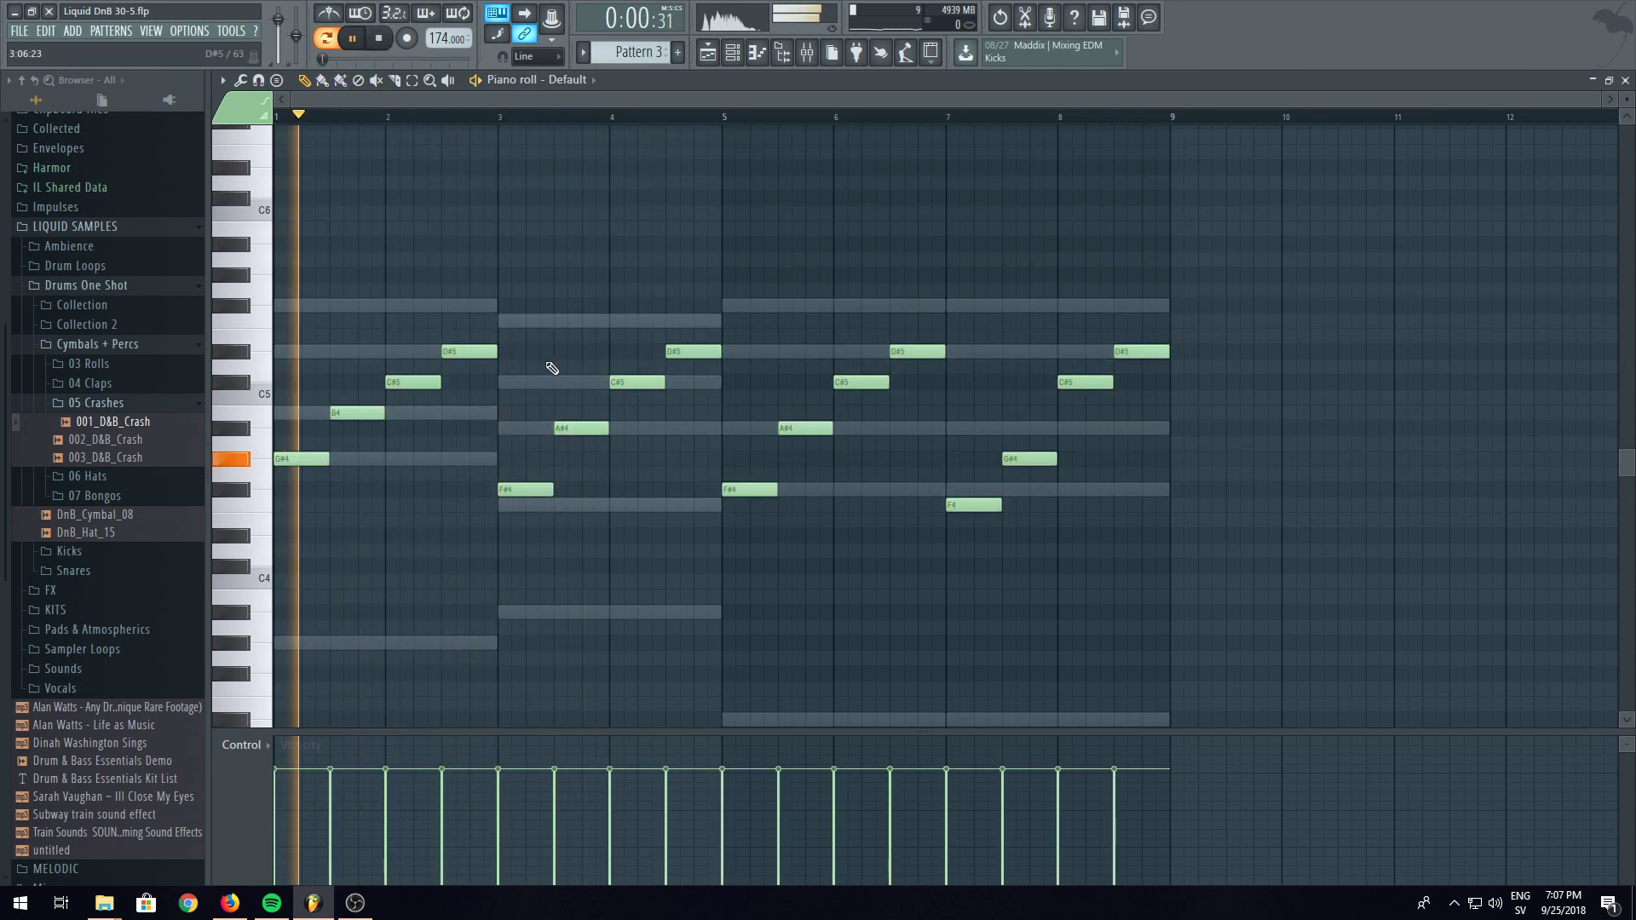
{"action": "left_click_drag", "start_coordinate": [511, 490], "coordinate": [510, 505]}
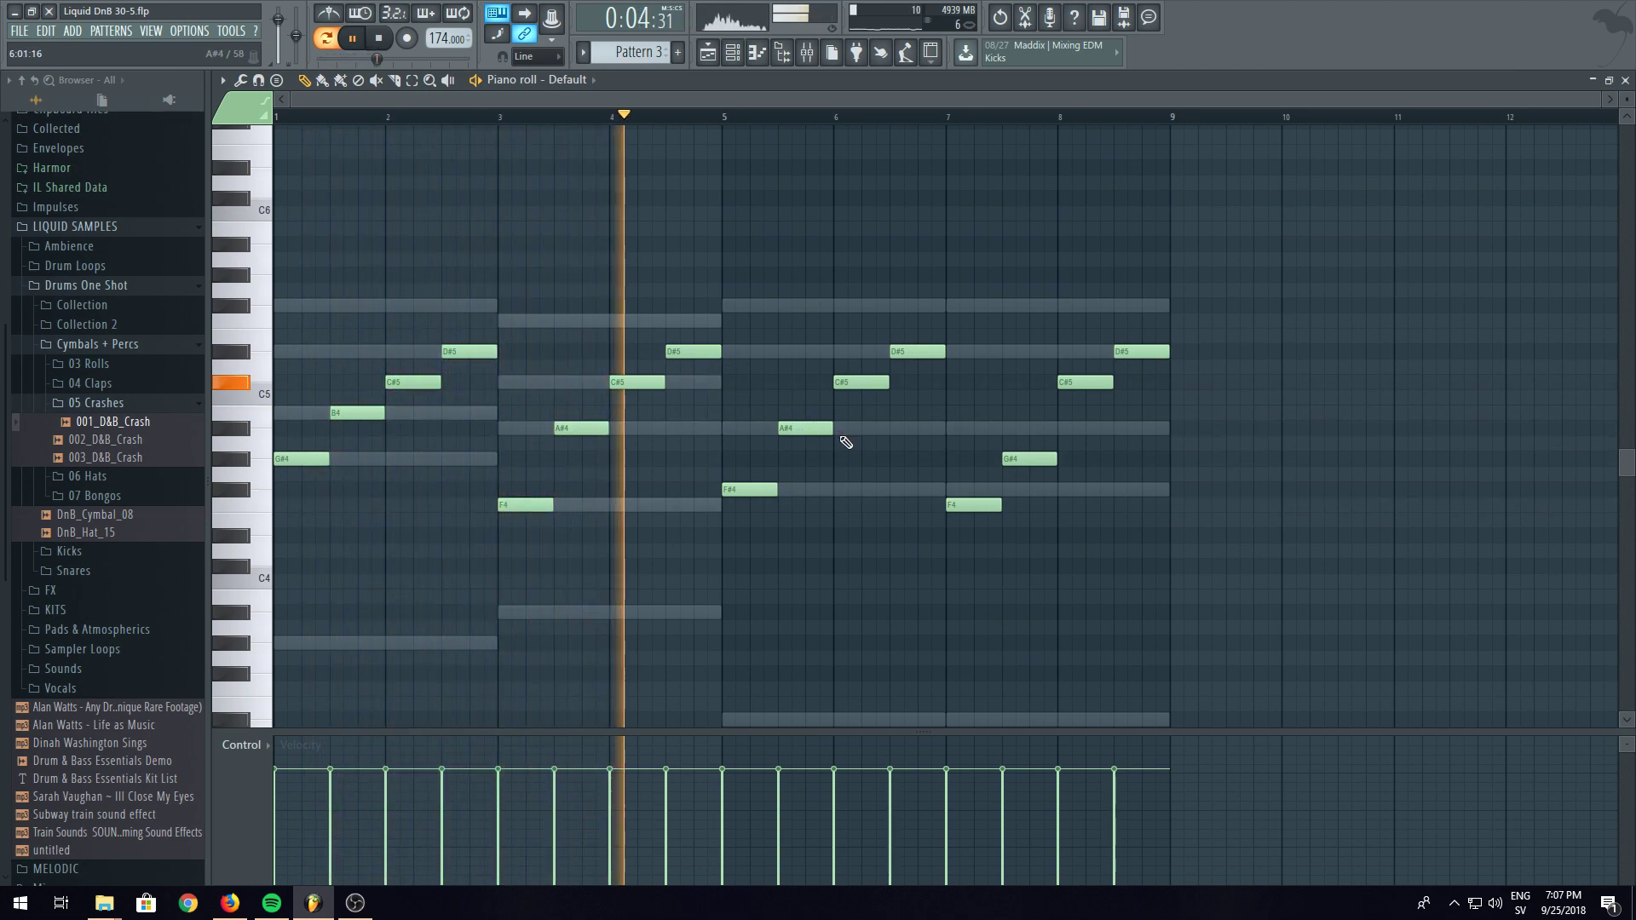
{"action": "left_click_drag", "start_coordinate": [979, 503], "coordinate": [1041, 428]}
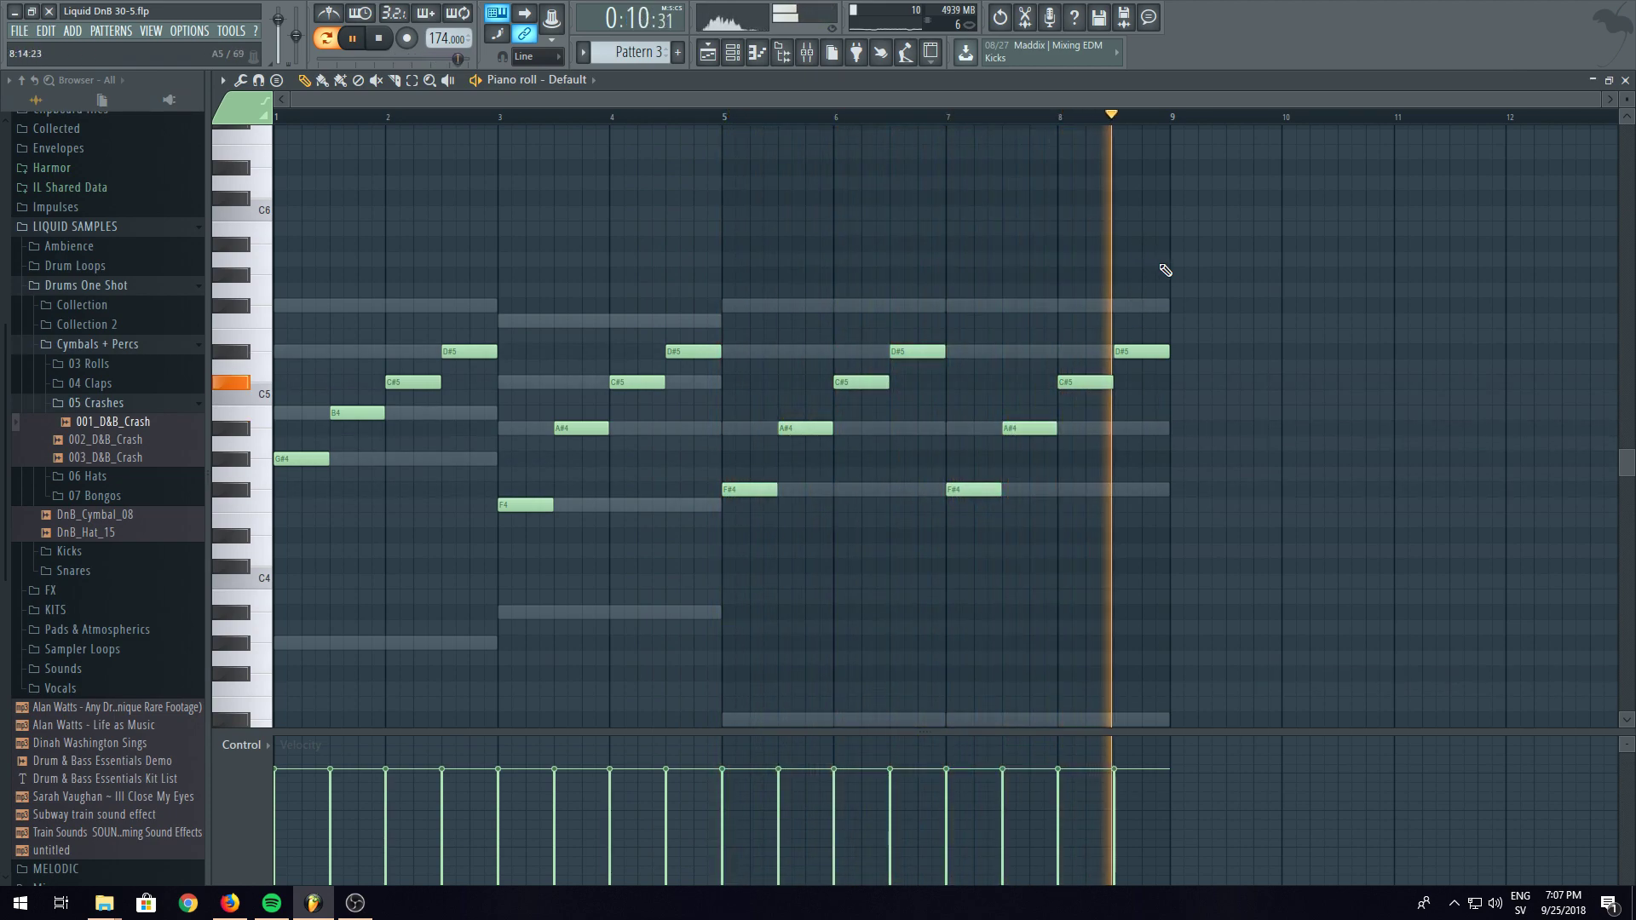
- Raise all the adjusted notes by an octave and transfer them to the Close Grand channel of a new Pattern 12
{"action": "left_click_drag", "start_coordinate": [1211, 239], "coordinate": [327, 513]}
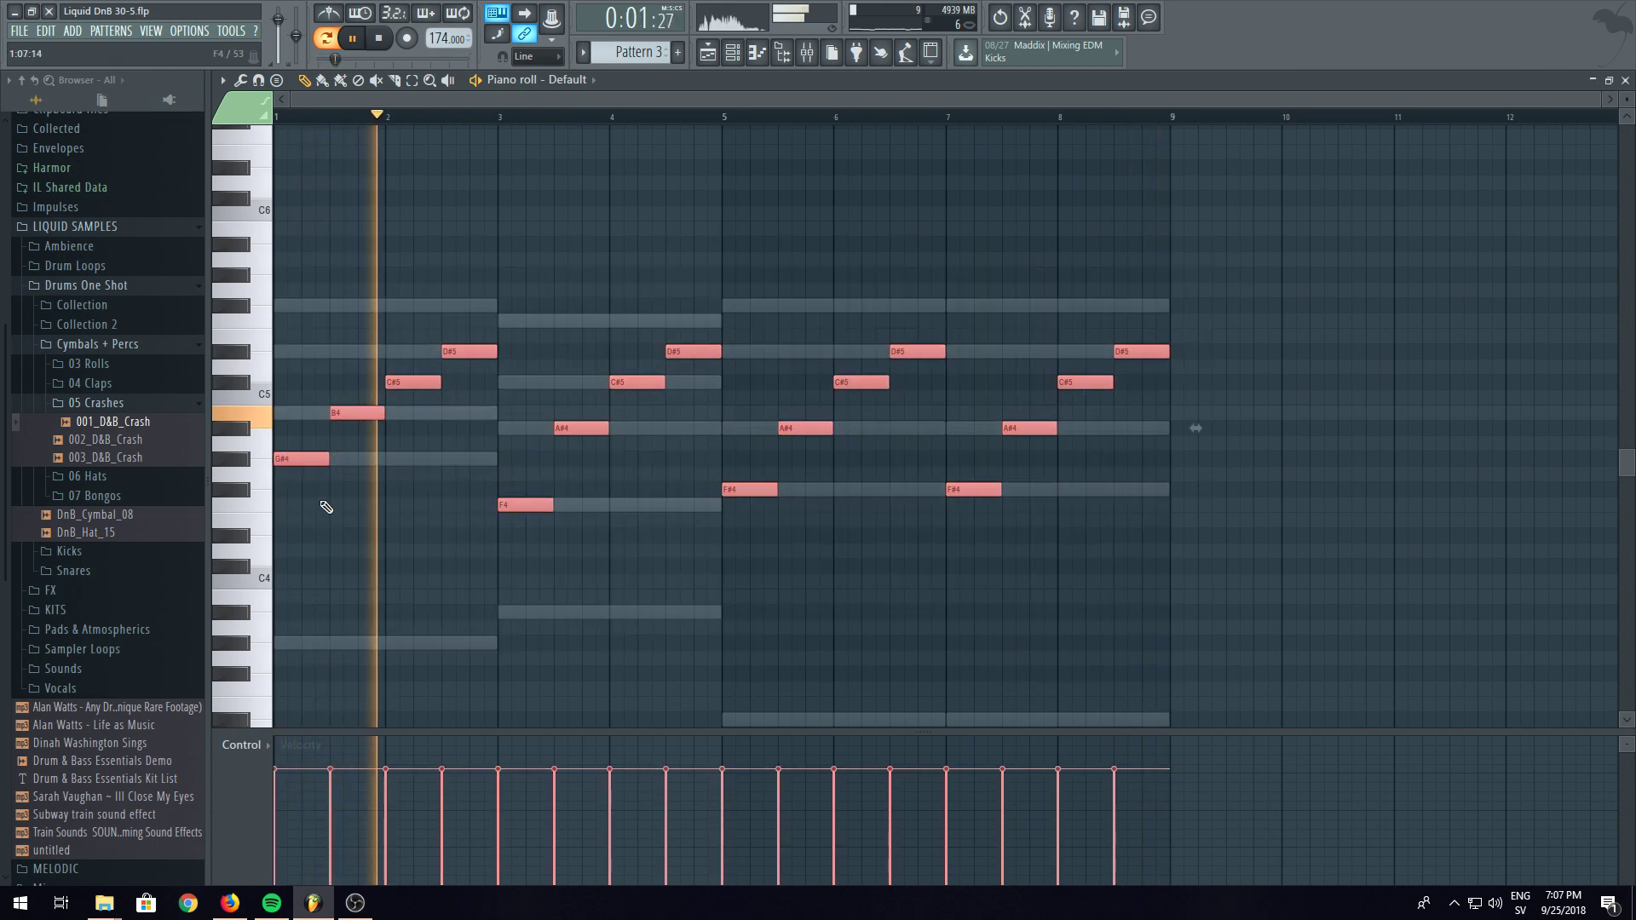
{"action": "key", "text": "ctrl+Up"}
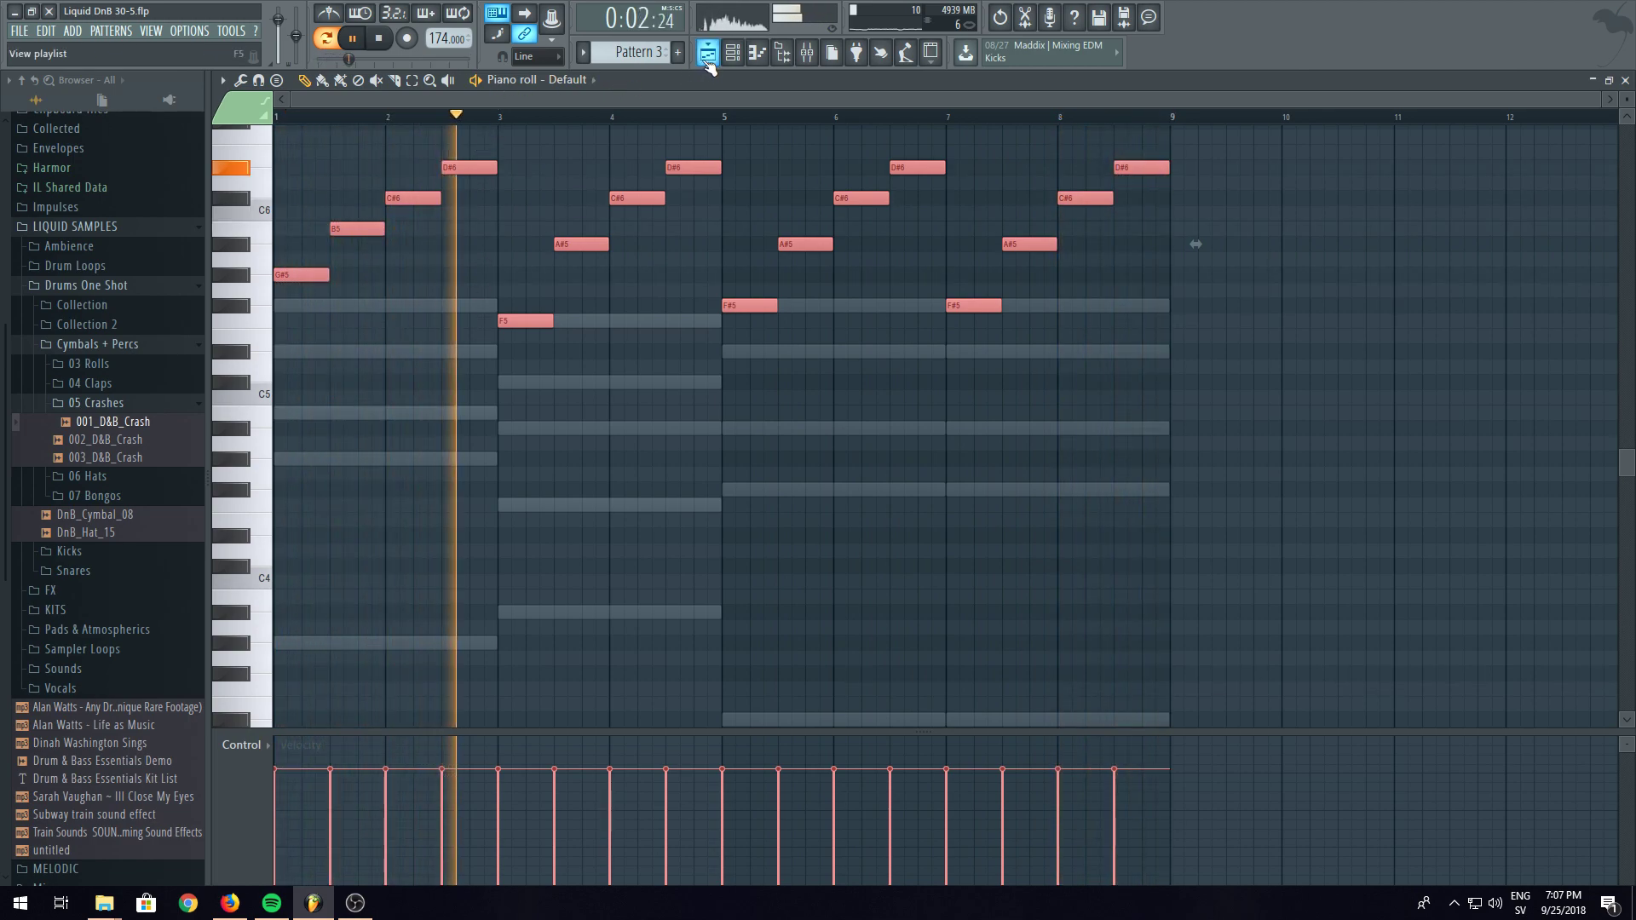
{"action": "left_click", "coordinate": [678, 52]}
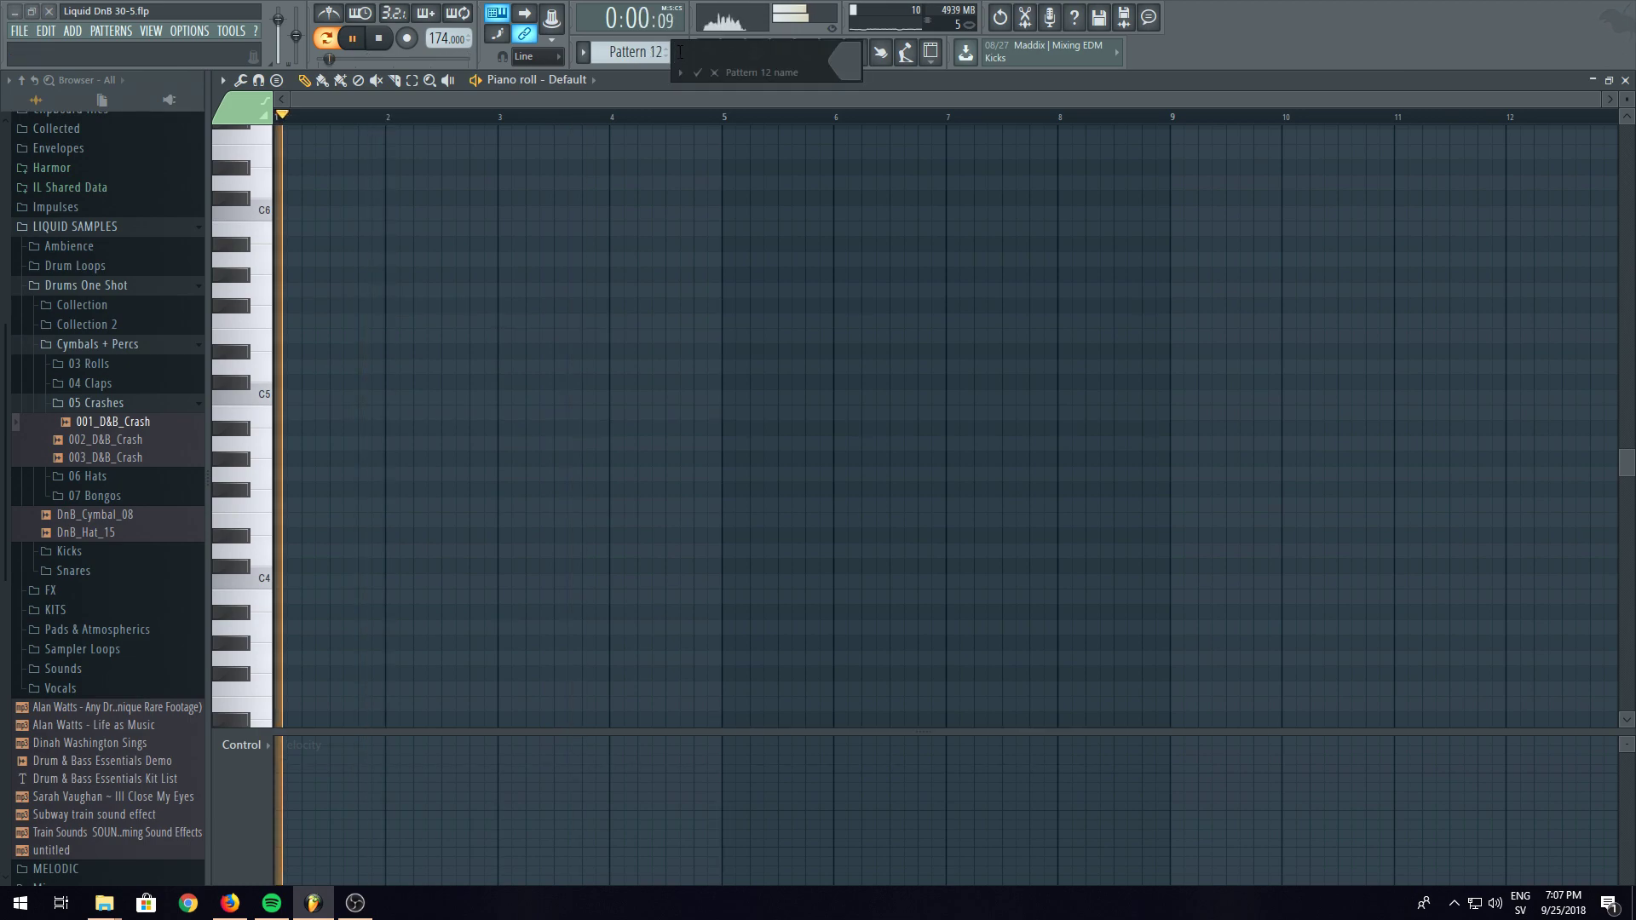
{"action": "left_click", "coordinate": [601, 78]}
{"action": "left_click", "coordinate": [596, 332]}
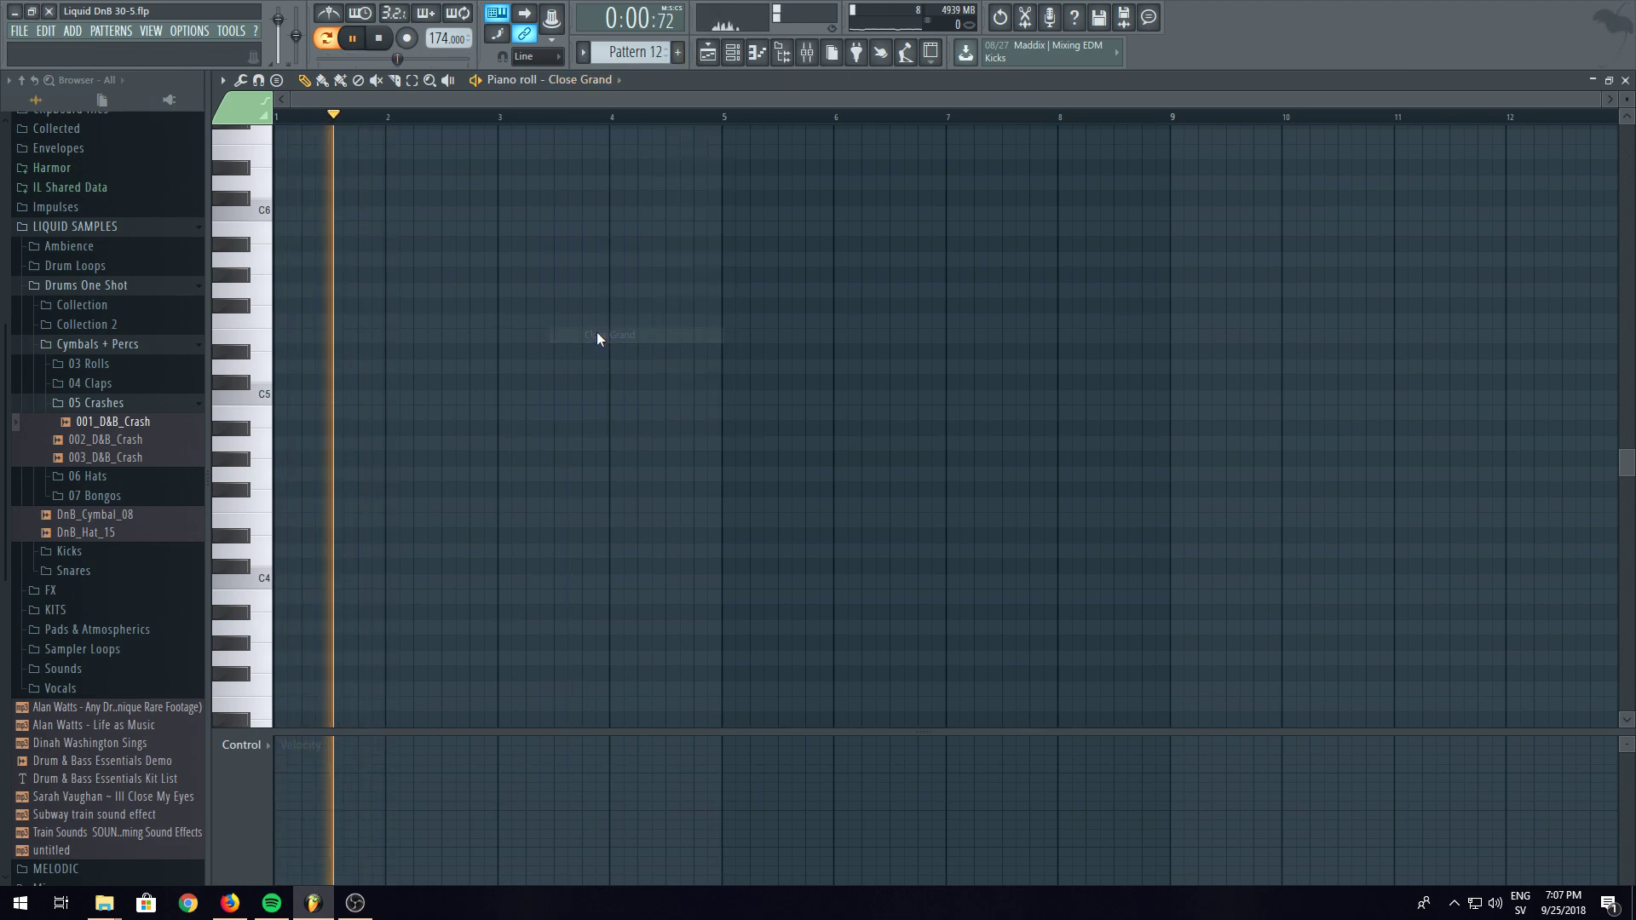
{"action": "key", "text": "ctrl+v"}
- Replace Track 6's Pattern 4 clips with Pattern 12 clips on Track 8 at bars 1 and 9, and unmute Tracks 6 and 14
{"action": "key", "text": "F5"}
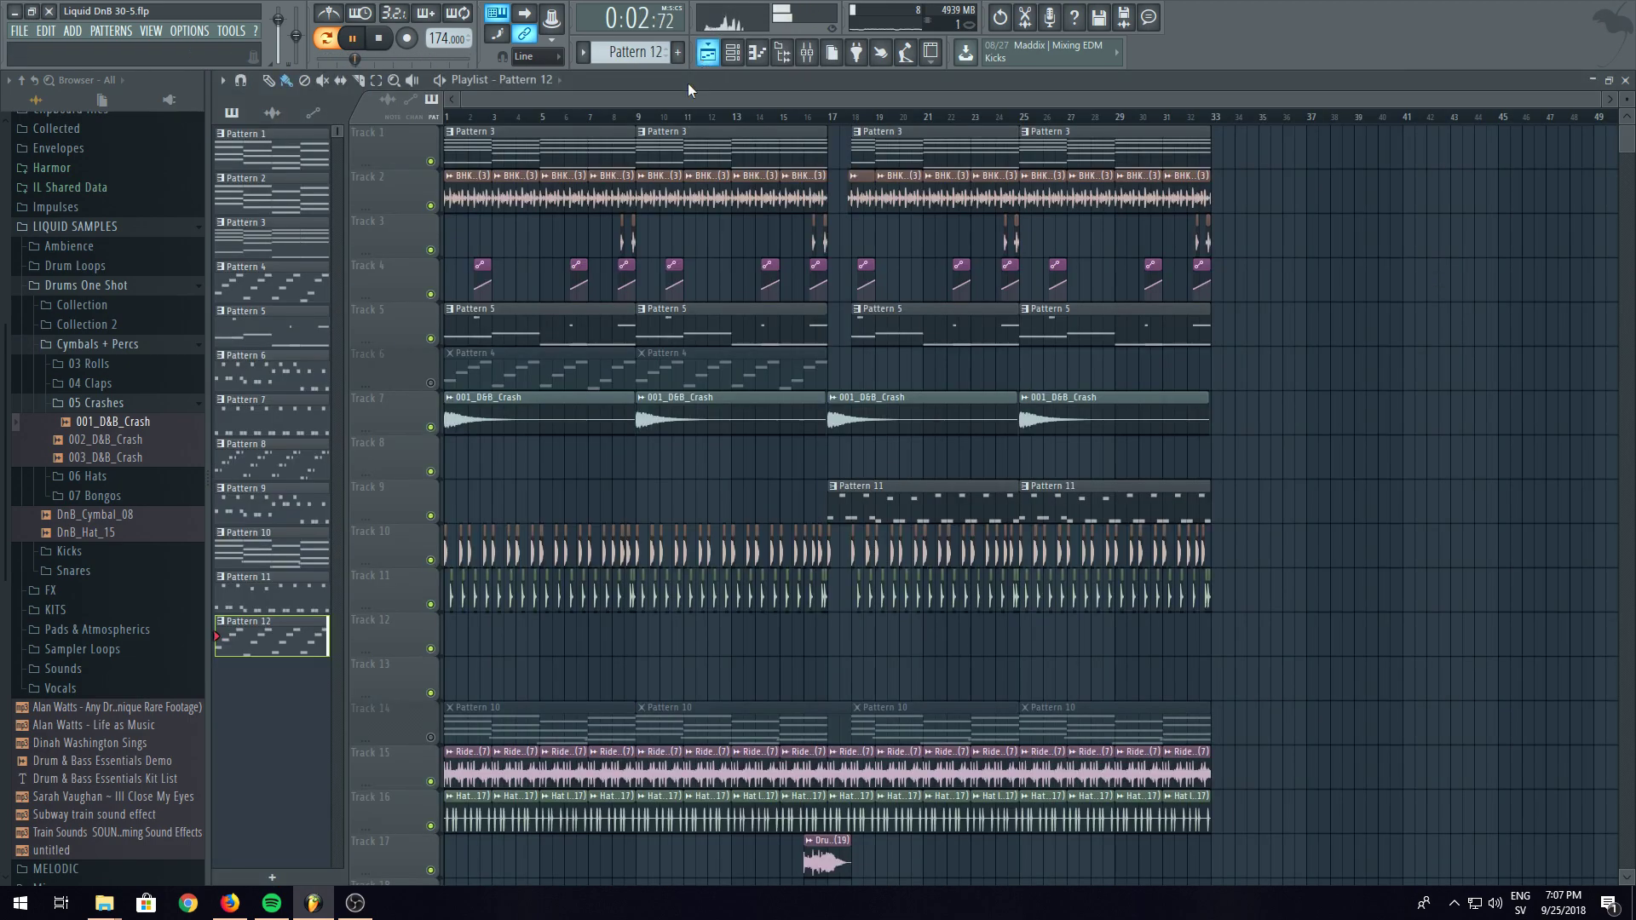
{"action": "right_click", "coordinate": [691, 360]}
{"action": "right_click", "coordinate": [563, 375]}
{"action": "left_click", "coordinate": [431, 384]}
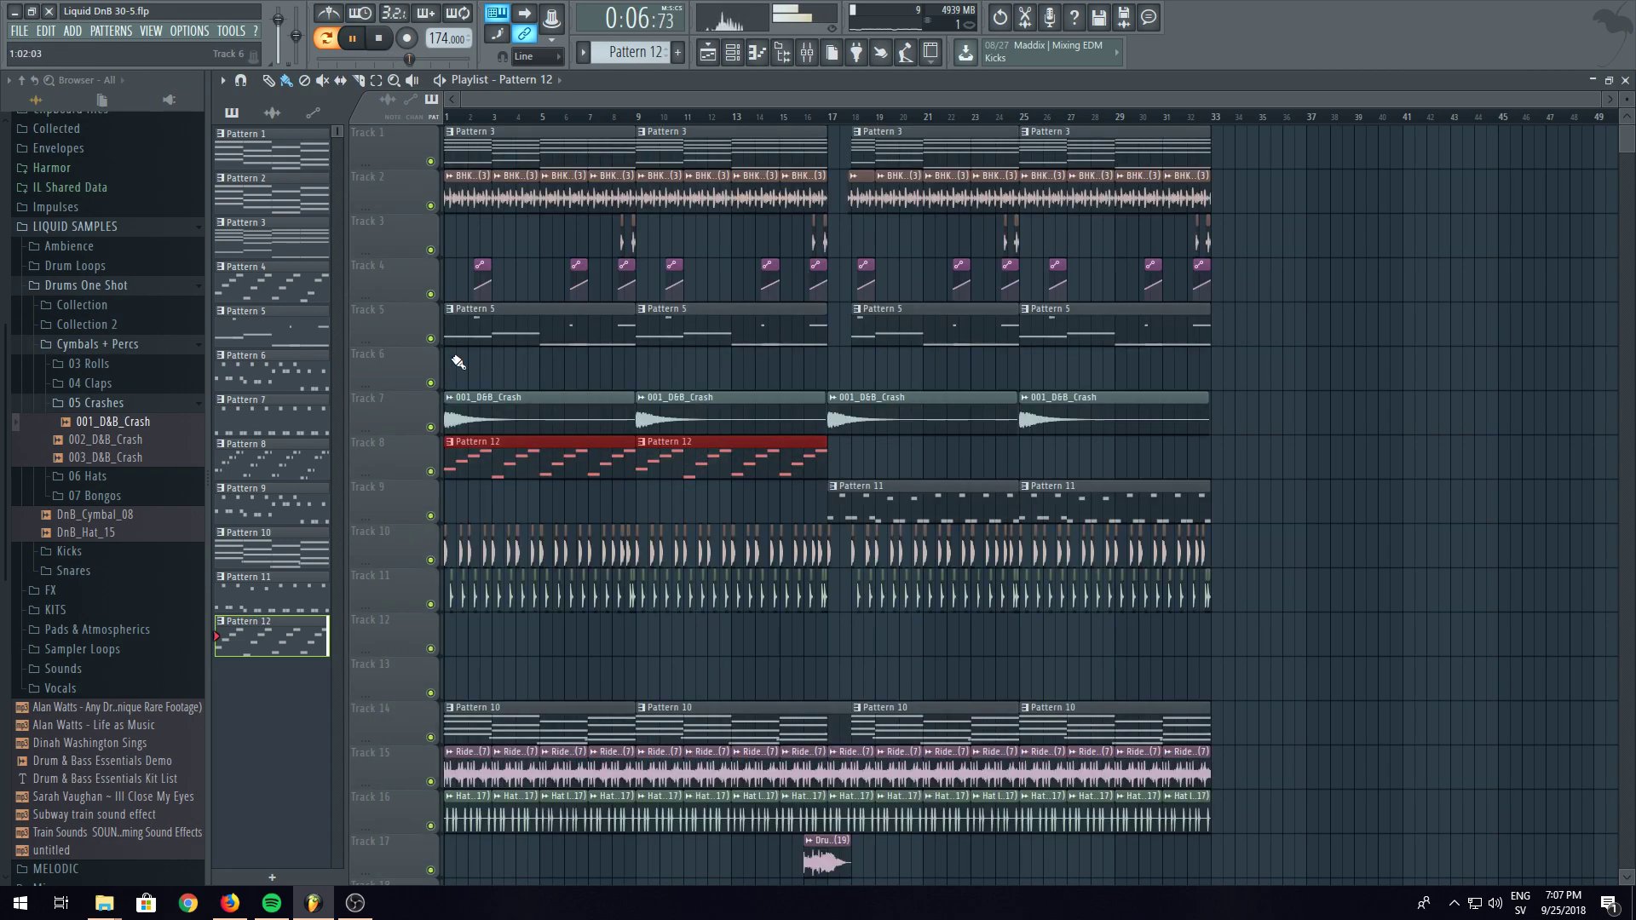
- Replace the chords in Pattern 10's Default channel 10 with the Close Grand chords copied from Pattern 3
{"action": "left_click", "coordinate": [530, 725]}
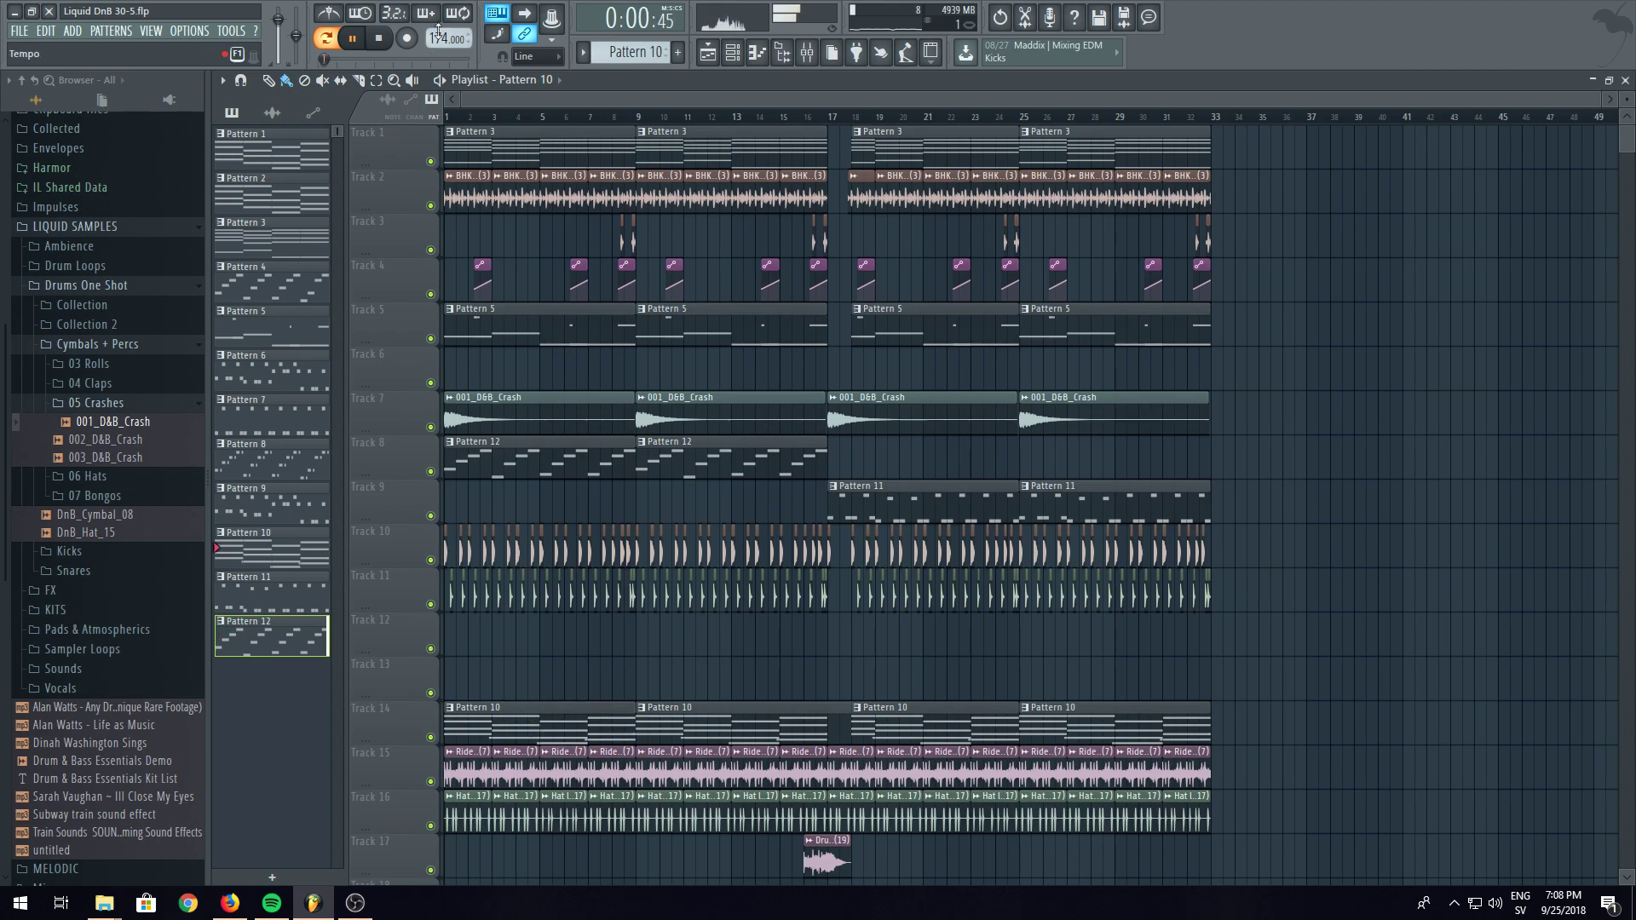
{"action": "left_click", "coordinate": [732, 53]}
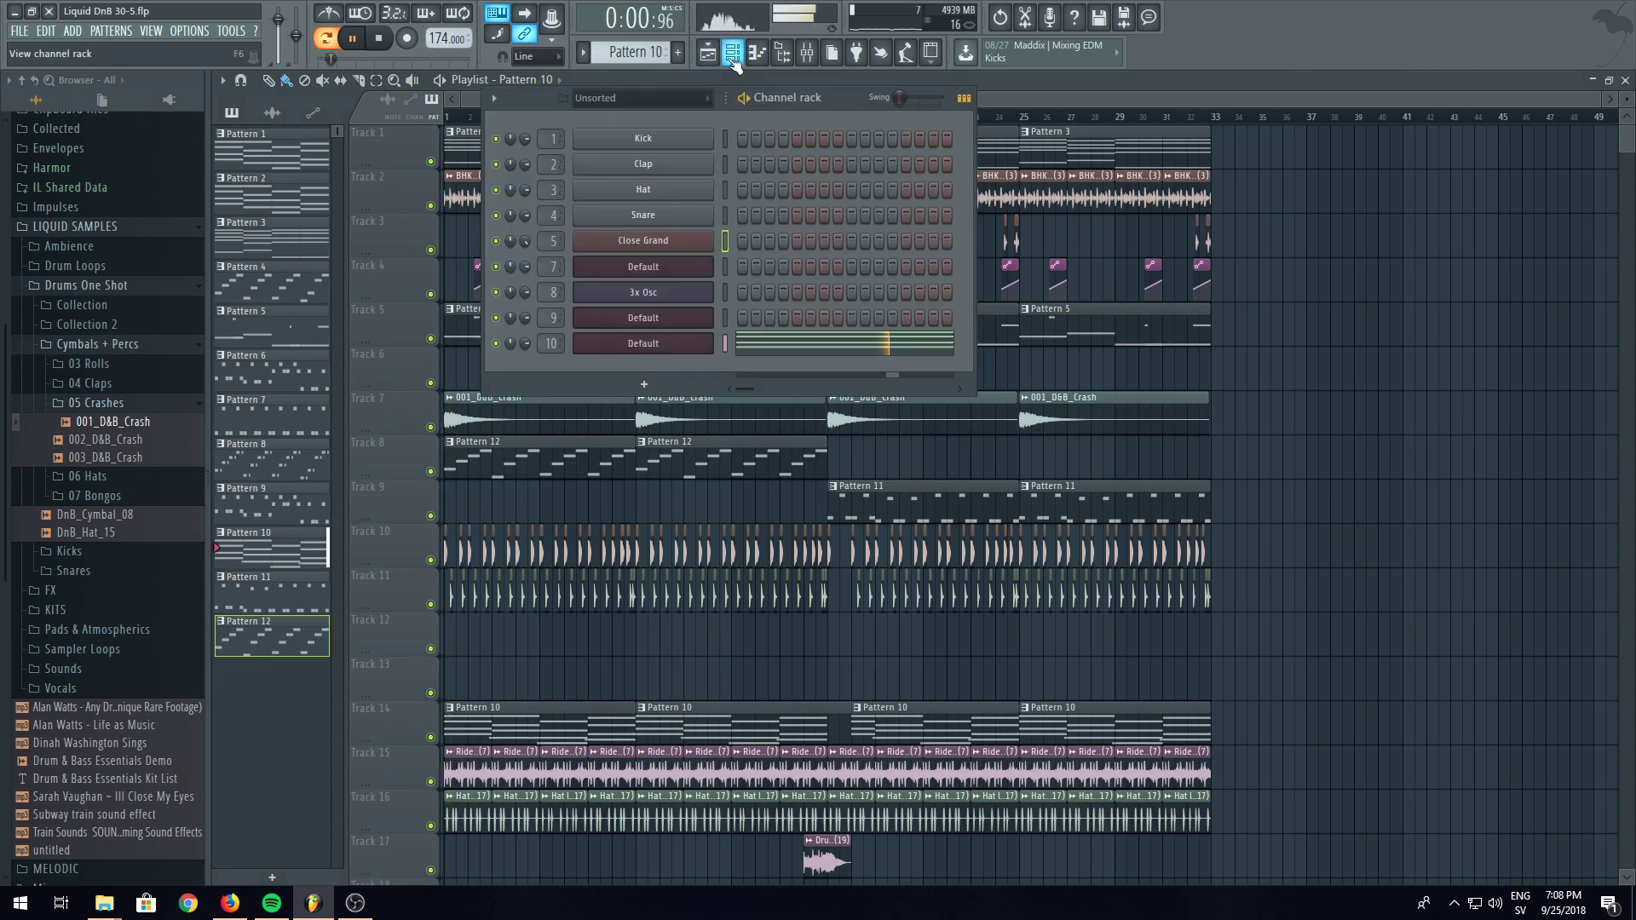
{"action": "left_click", "coordinate": [867, 354]}
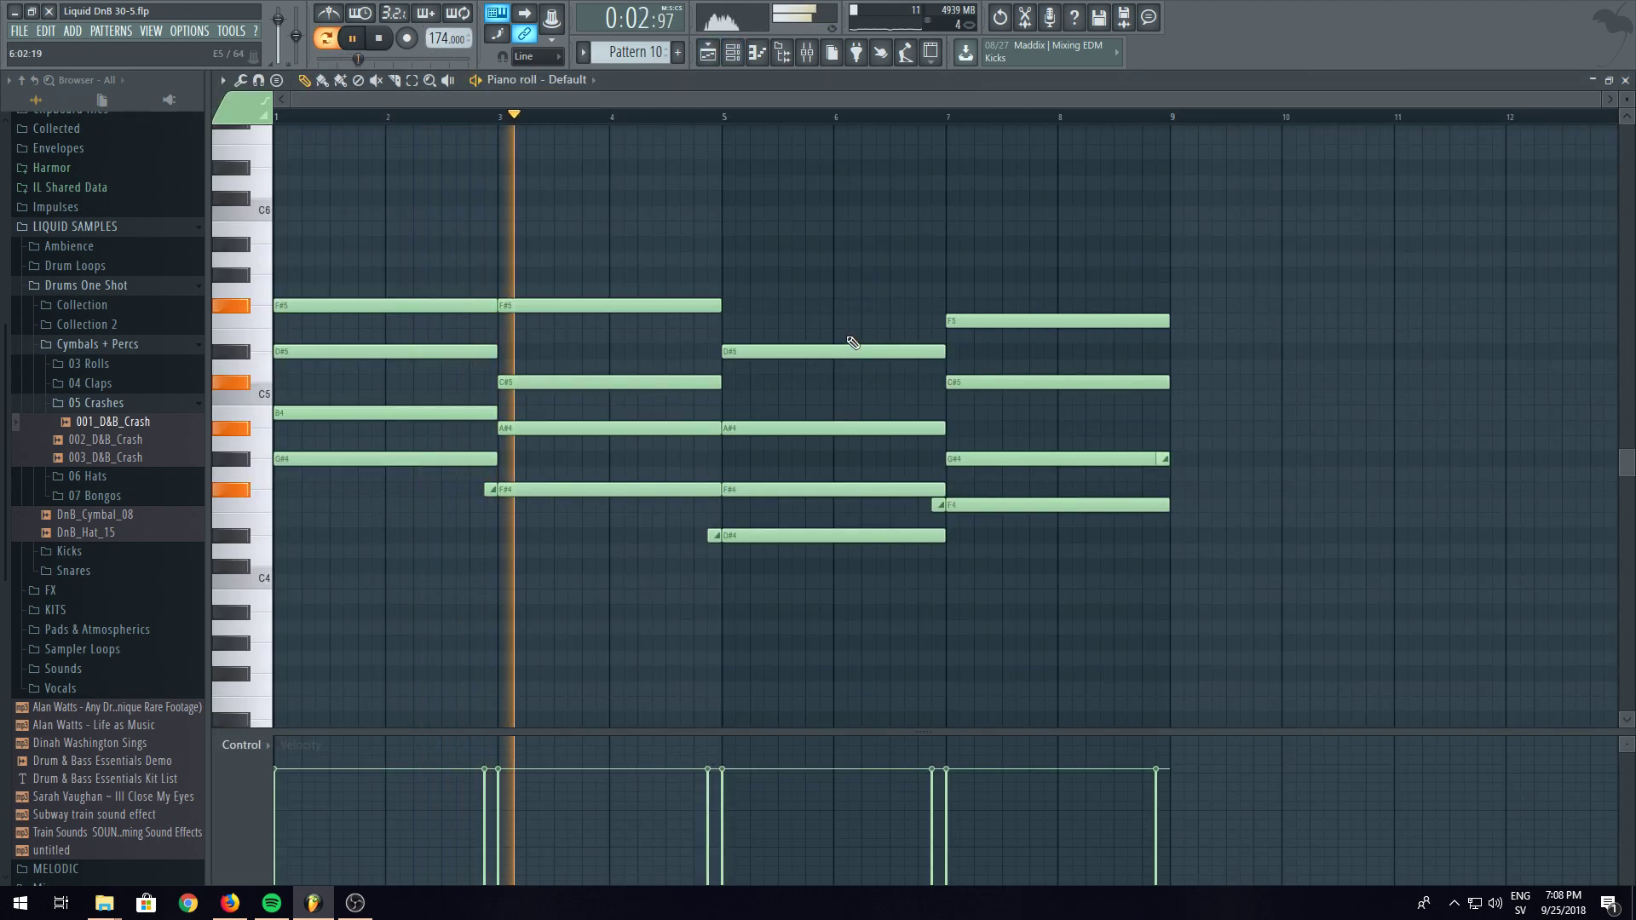
{"action": "left_click", "coordinate": [707, 53]}
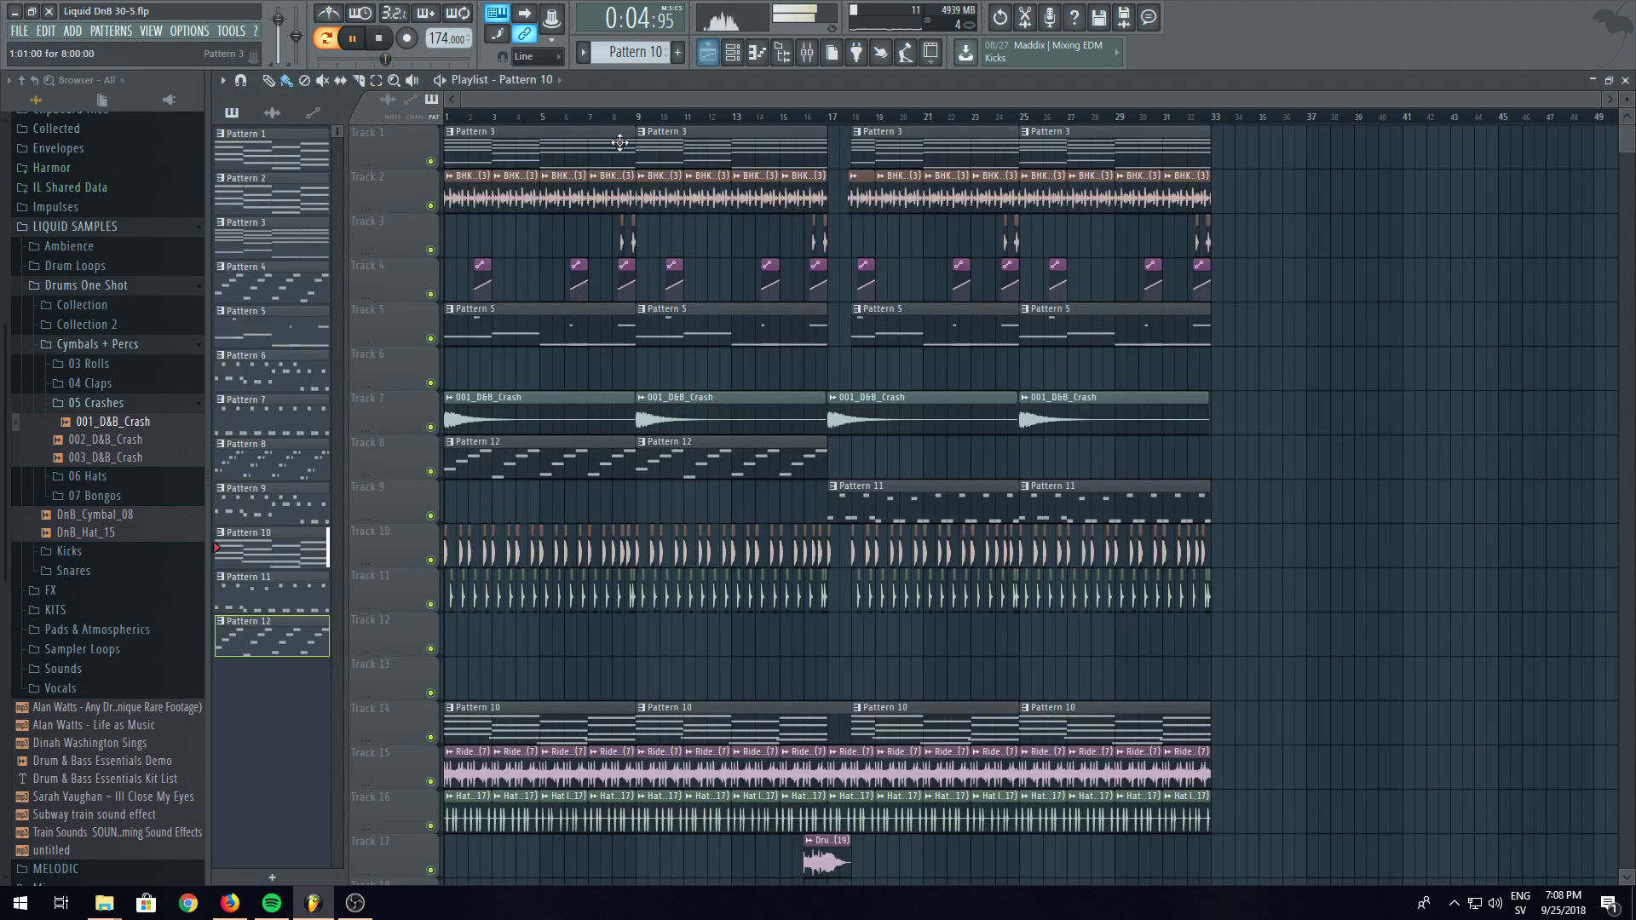
{"action": "left_click", "coordinate": [707, 52]}
{"action": "left_click", "coordinate": [707, 52]}
{"action": "left_click", "coordinate": [733, 53]}
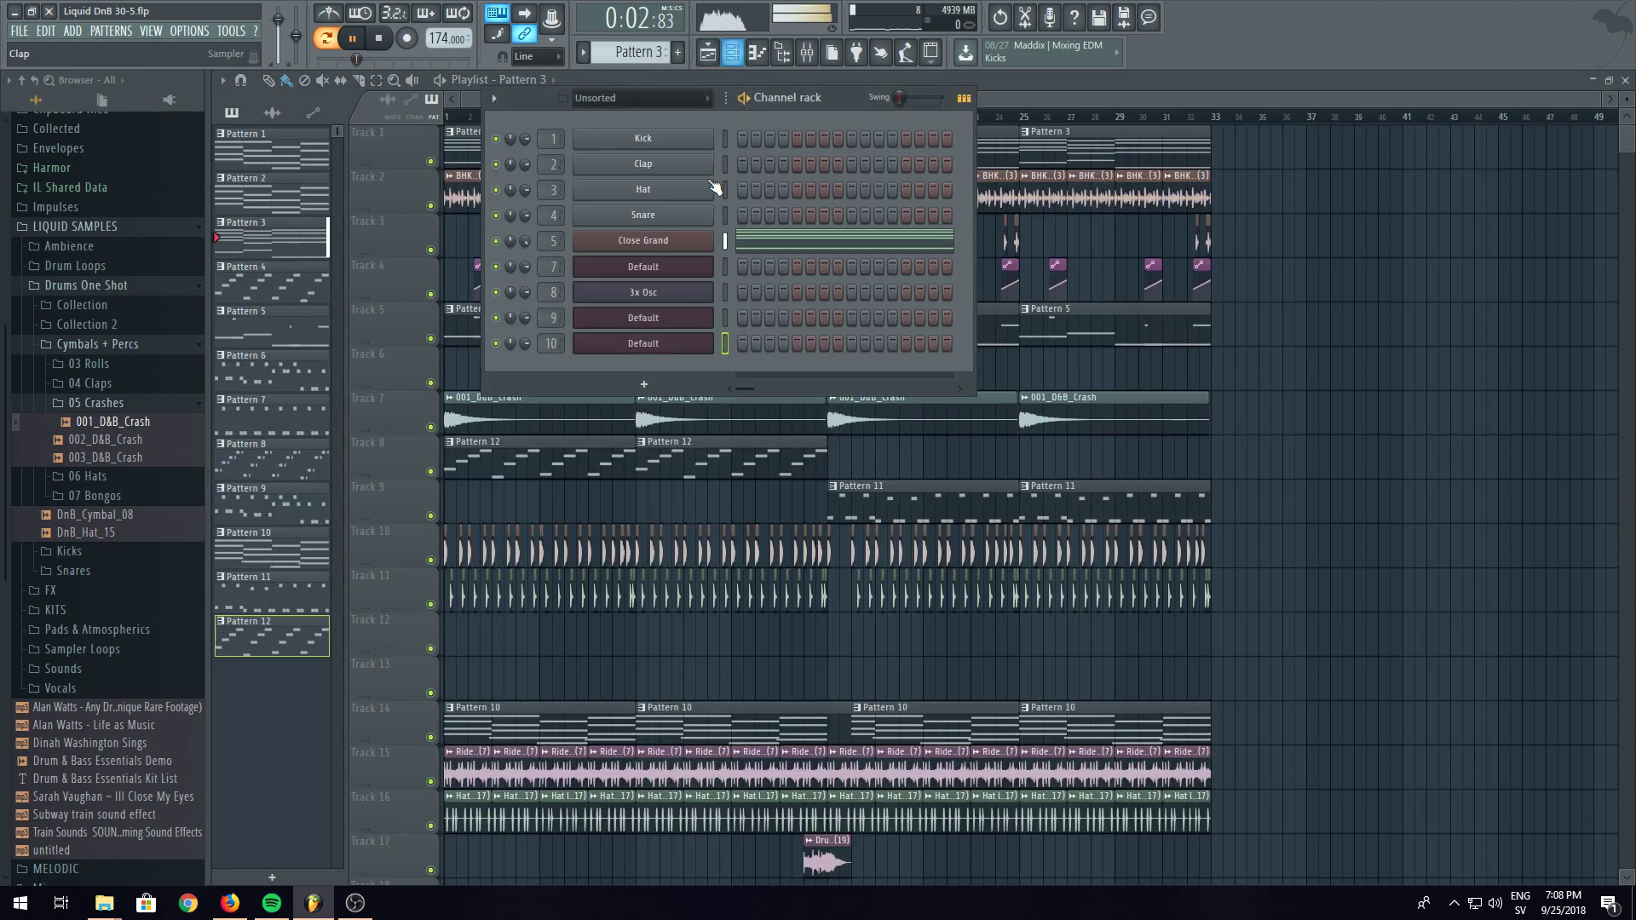
{"action": "left_click", "coordinate": [1000, 101]}
{"action": "left_click", "coordinate": [732, 52]}
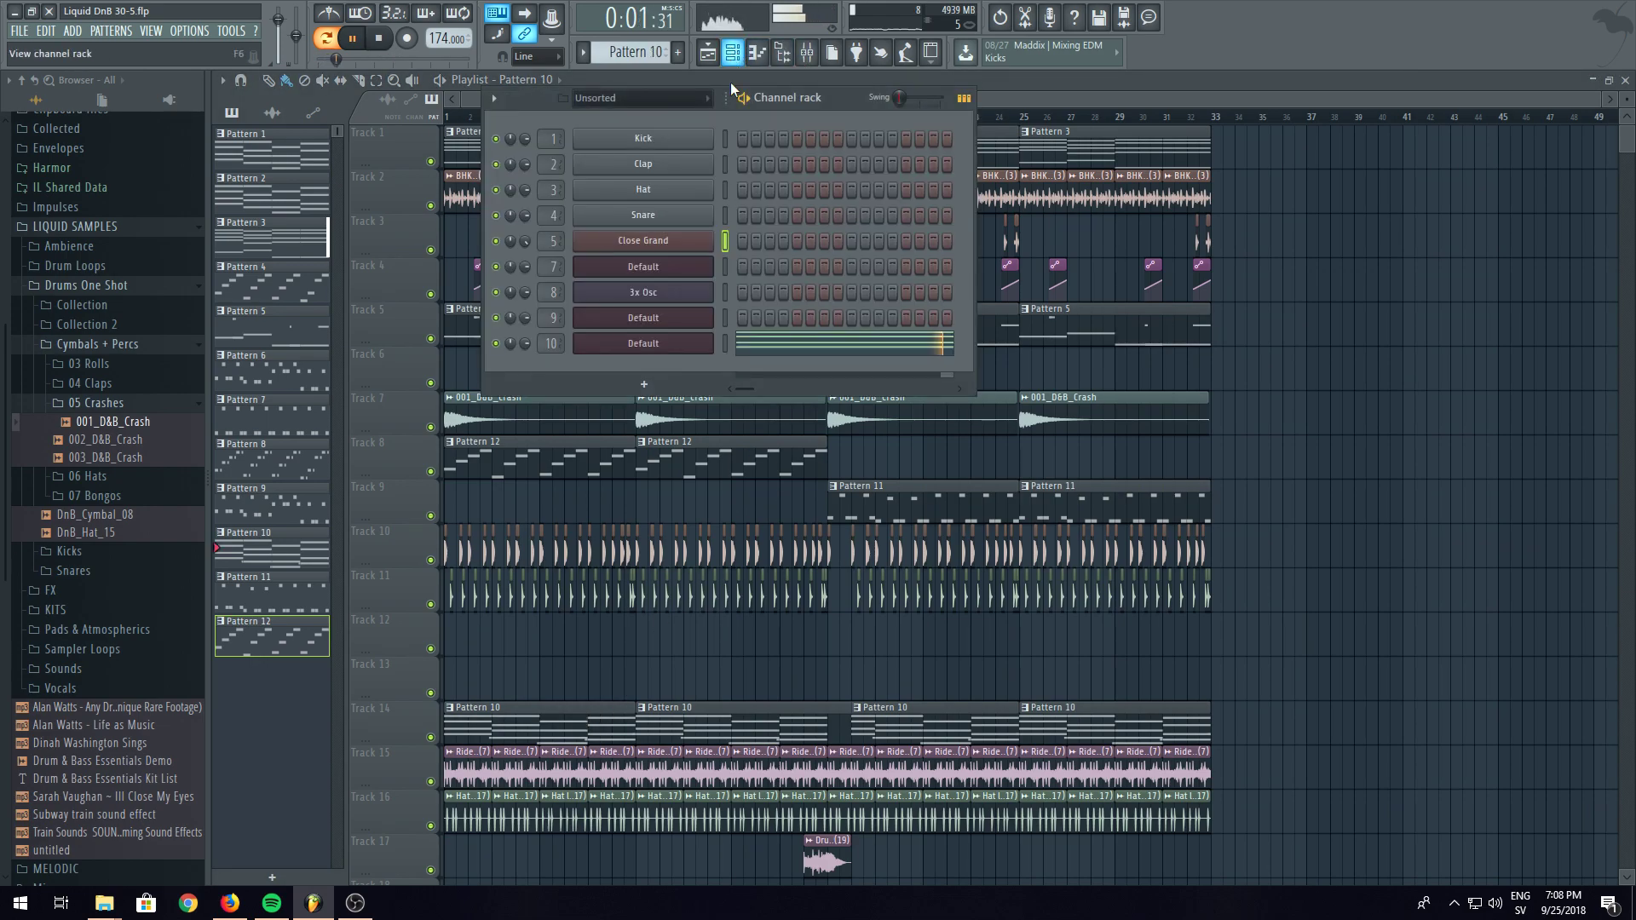
{"action": "left_click", "coordinate": [725, 344]}
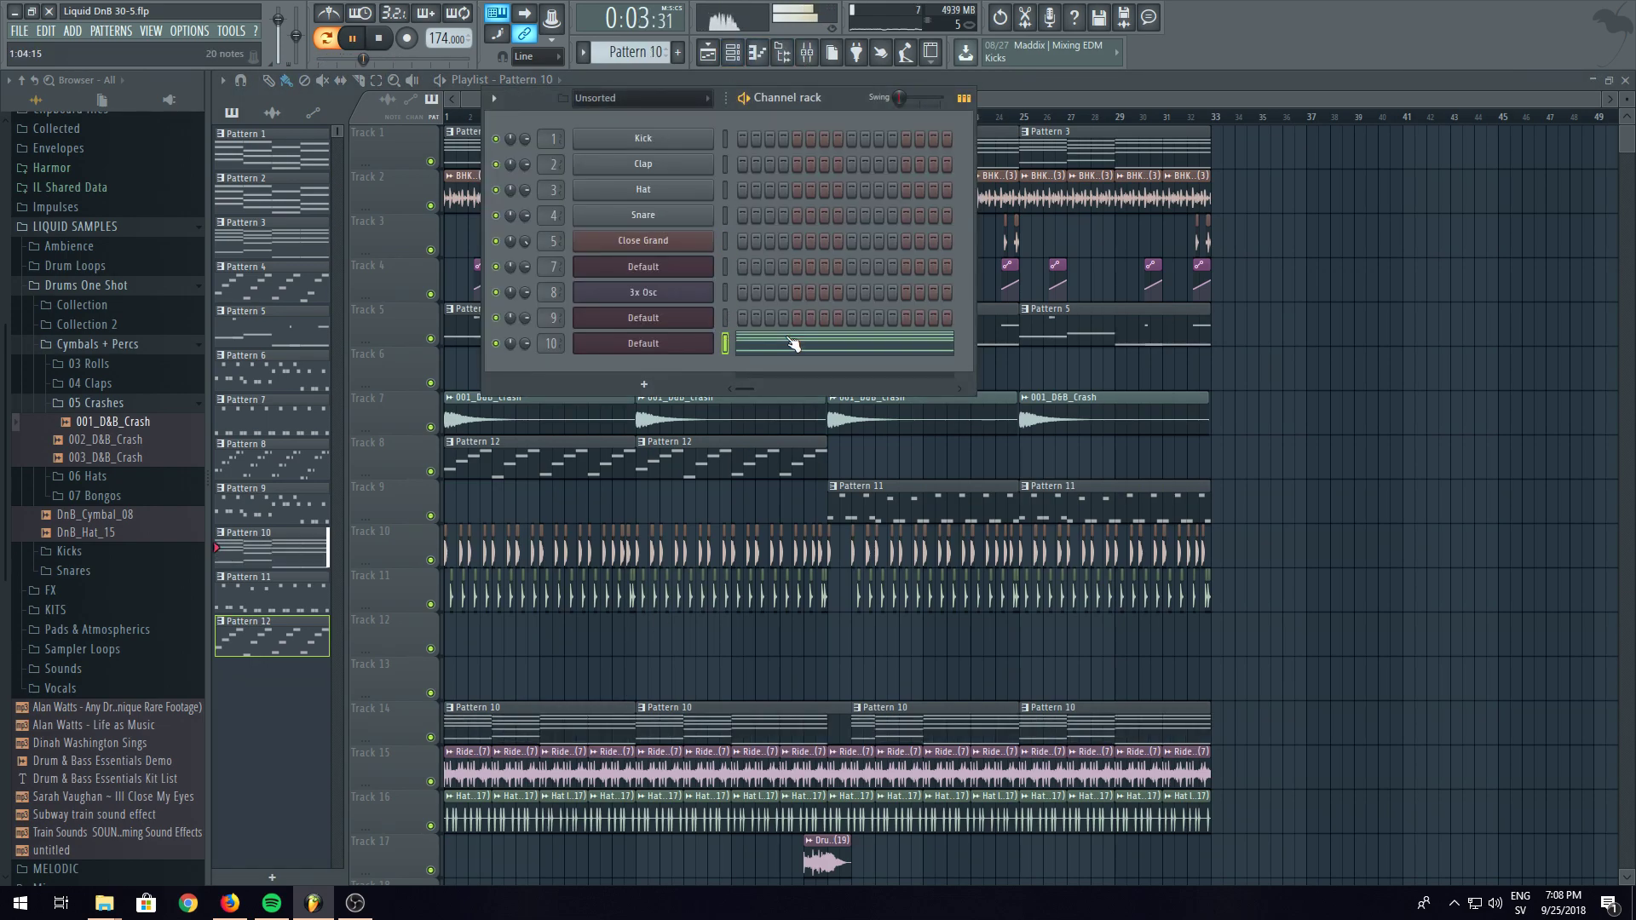
- Delete the low G#3, A#3 and D#3 bass notes from Pattern 10's Default channel 10 chords
{"action": "left_click", "coordinate": [794, 347]}
{"action": "scroll", "coordinate": [642, 438], "scroll_direction": "down", "scroll_amount": 3}
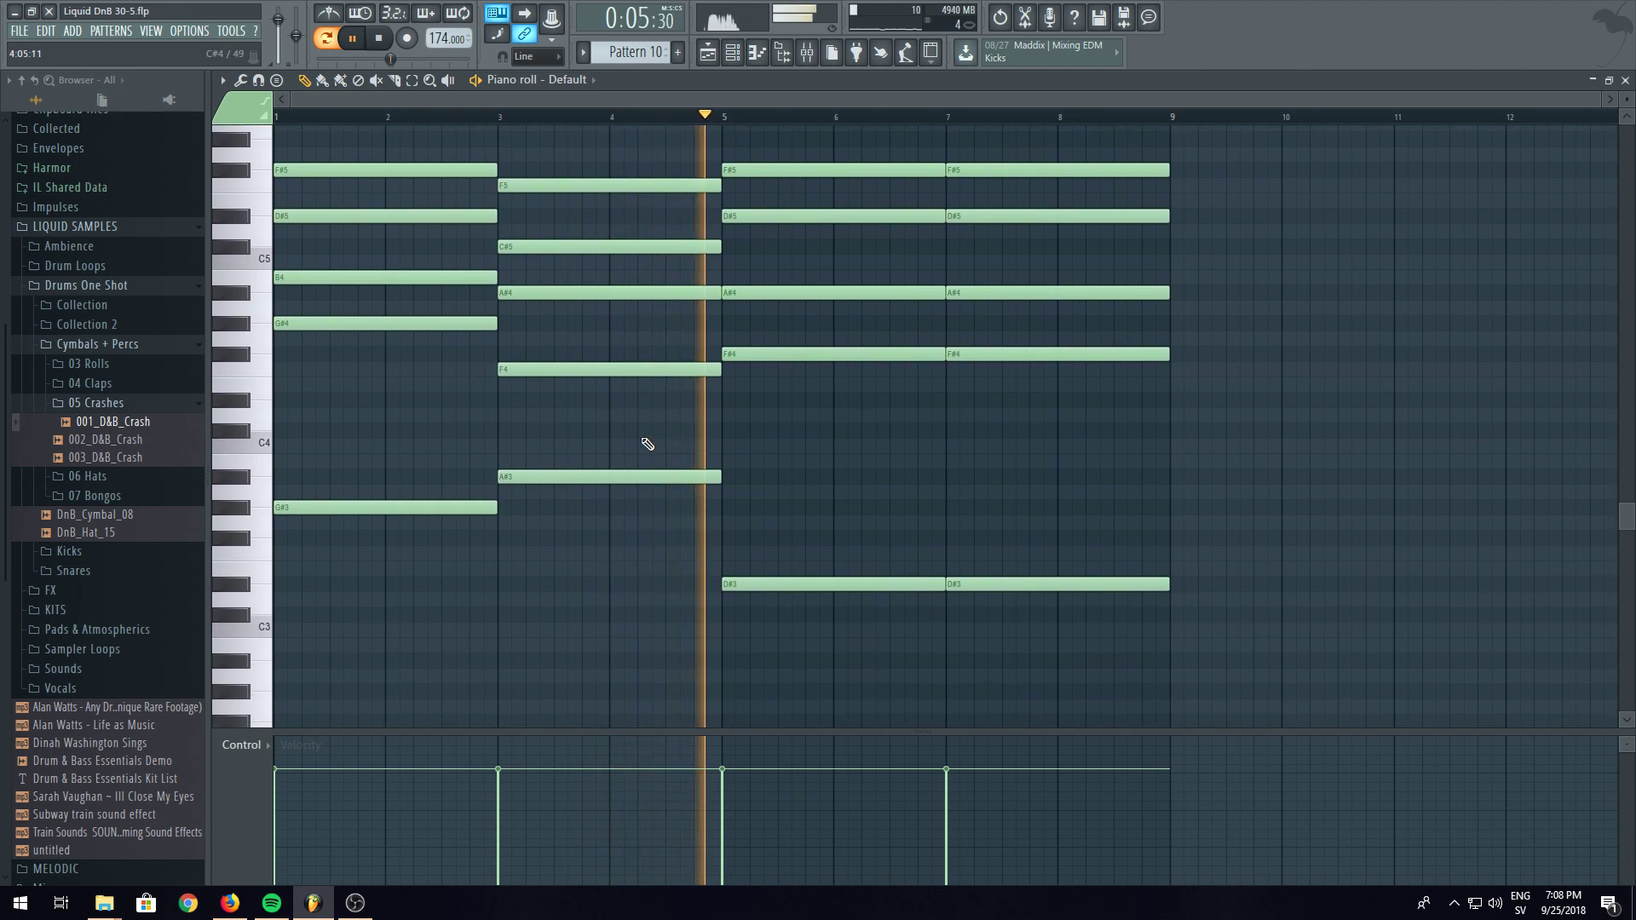
{"action": "right_click", "coordinate": [1059, 583]}
{"action": "right_click", "coordinate": [811, 583]}
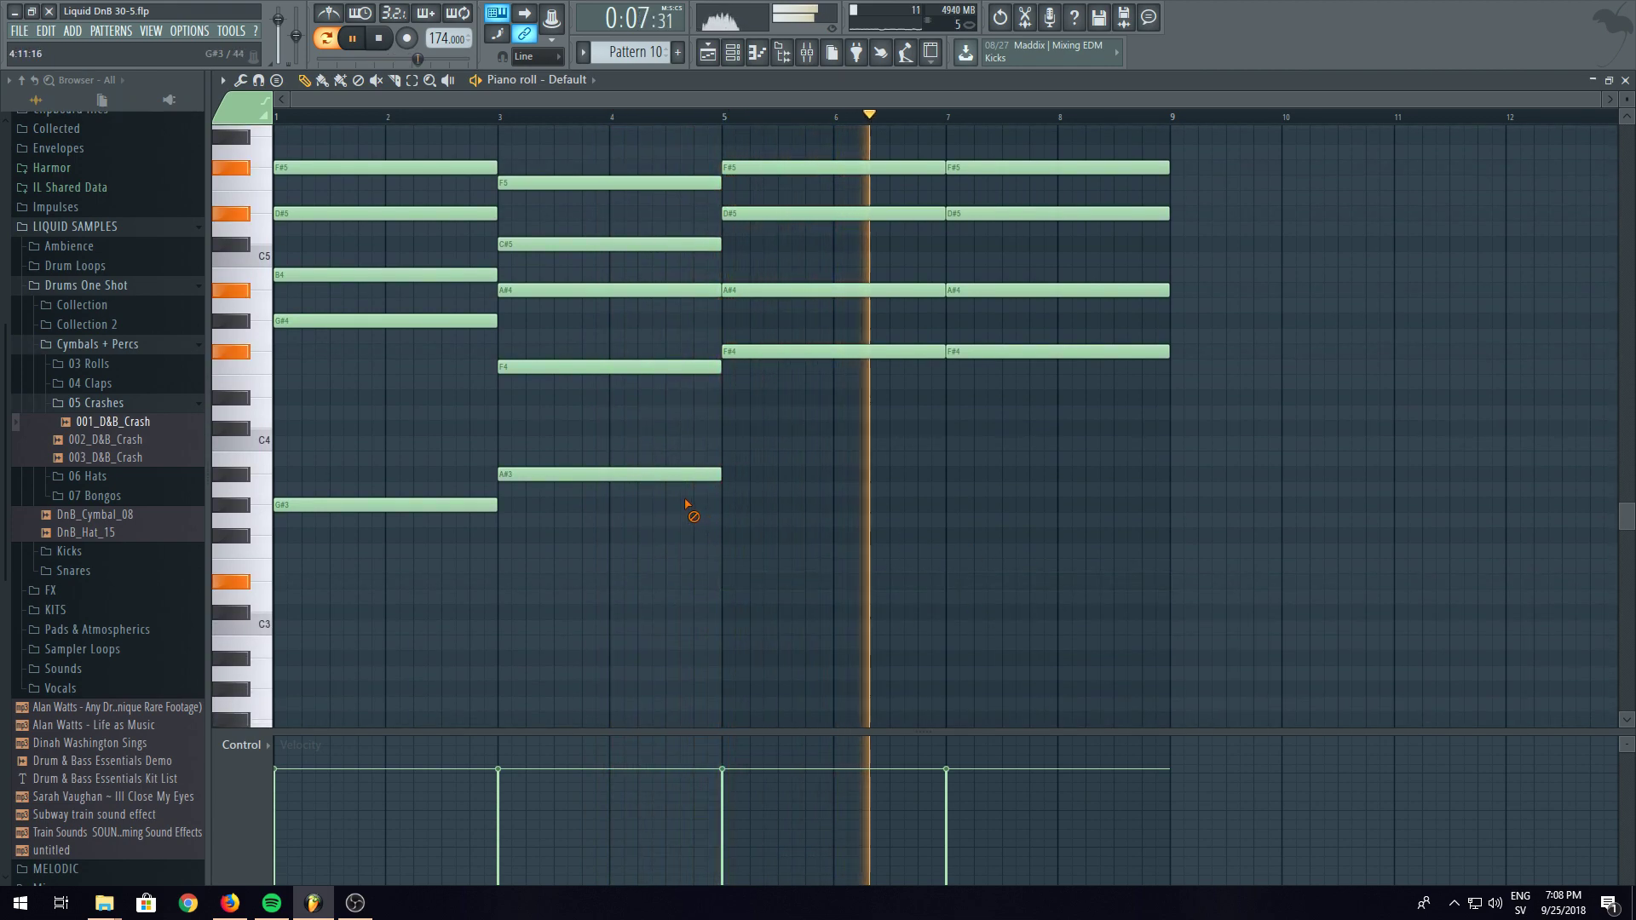
{"action": "right_click", "coordinate": [649, 475]}
{"action": "right_click", "coordinate": [486, 504]}
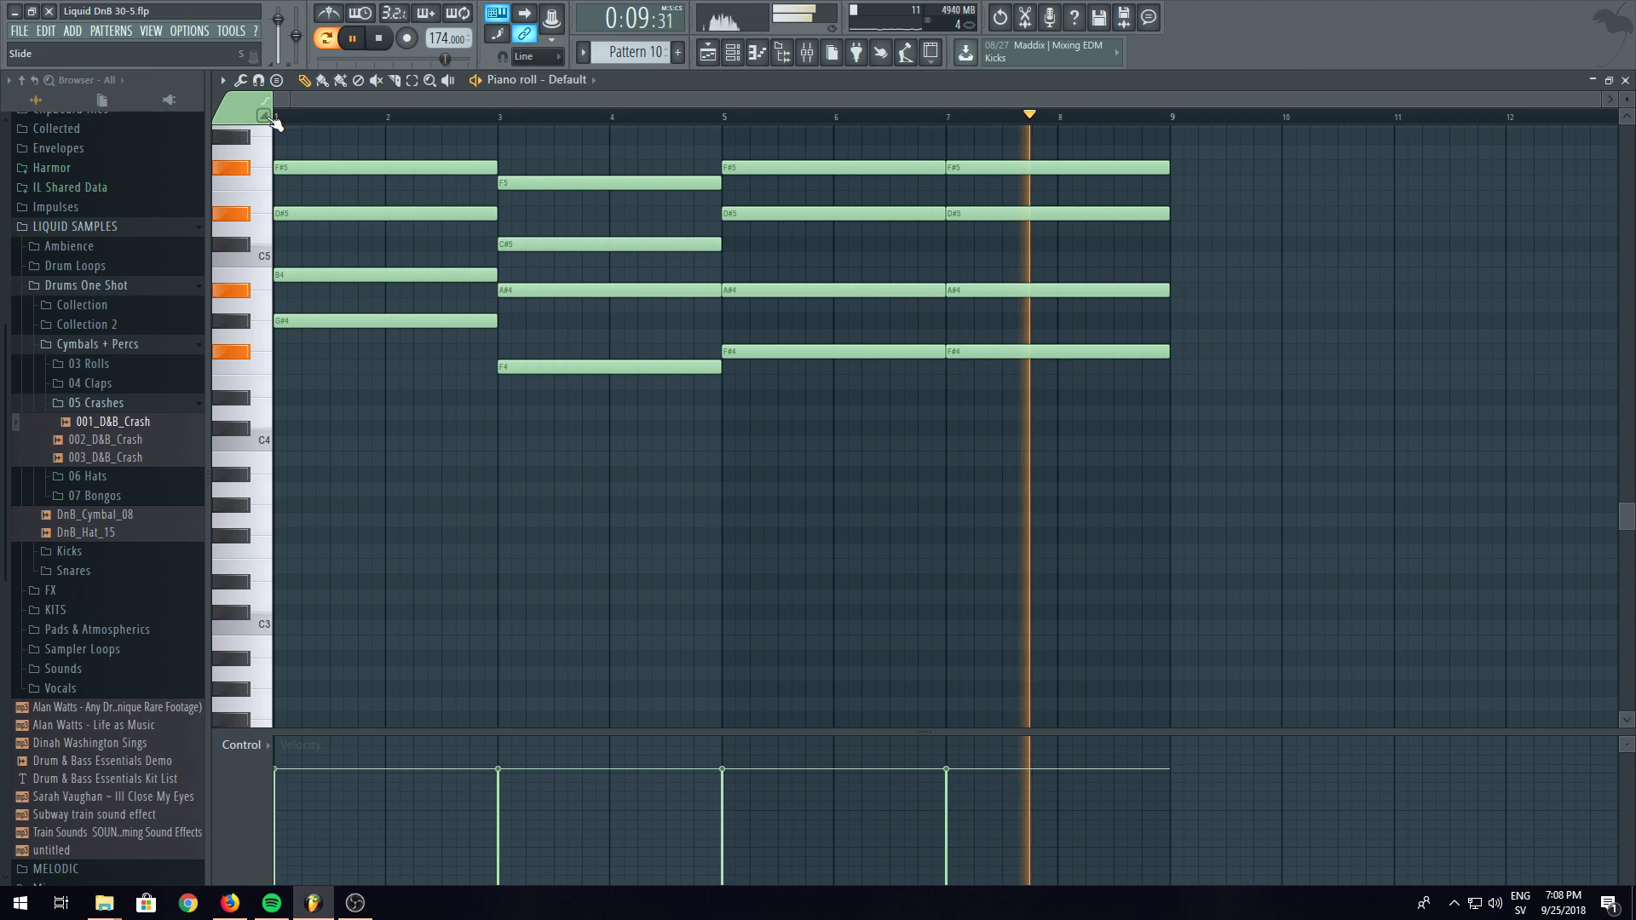
- Add short slide notes to Pattern 10's chords, F4 just before bar 3 and F#4 just before bars 5 and 7
{"action": "left_click", "coordinate": [474, 397]}
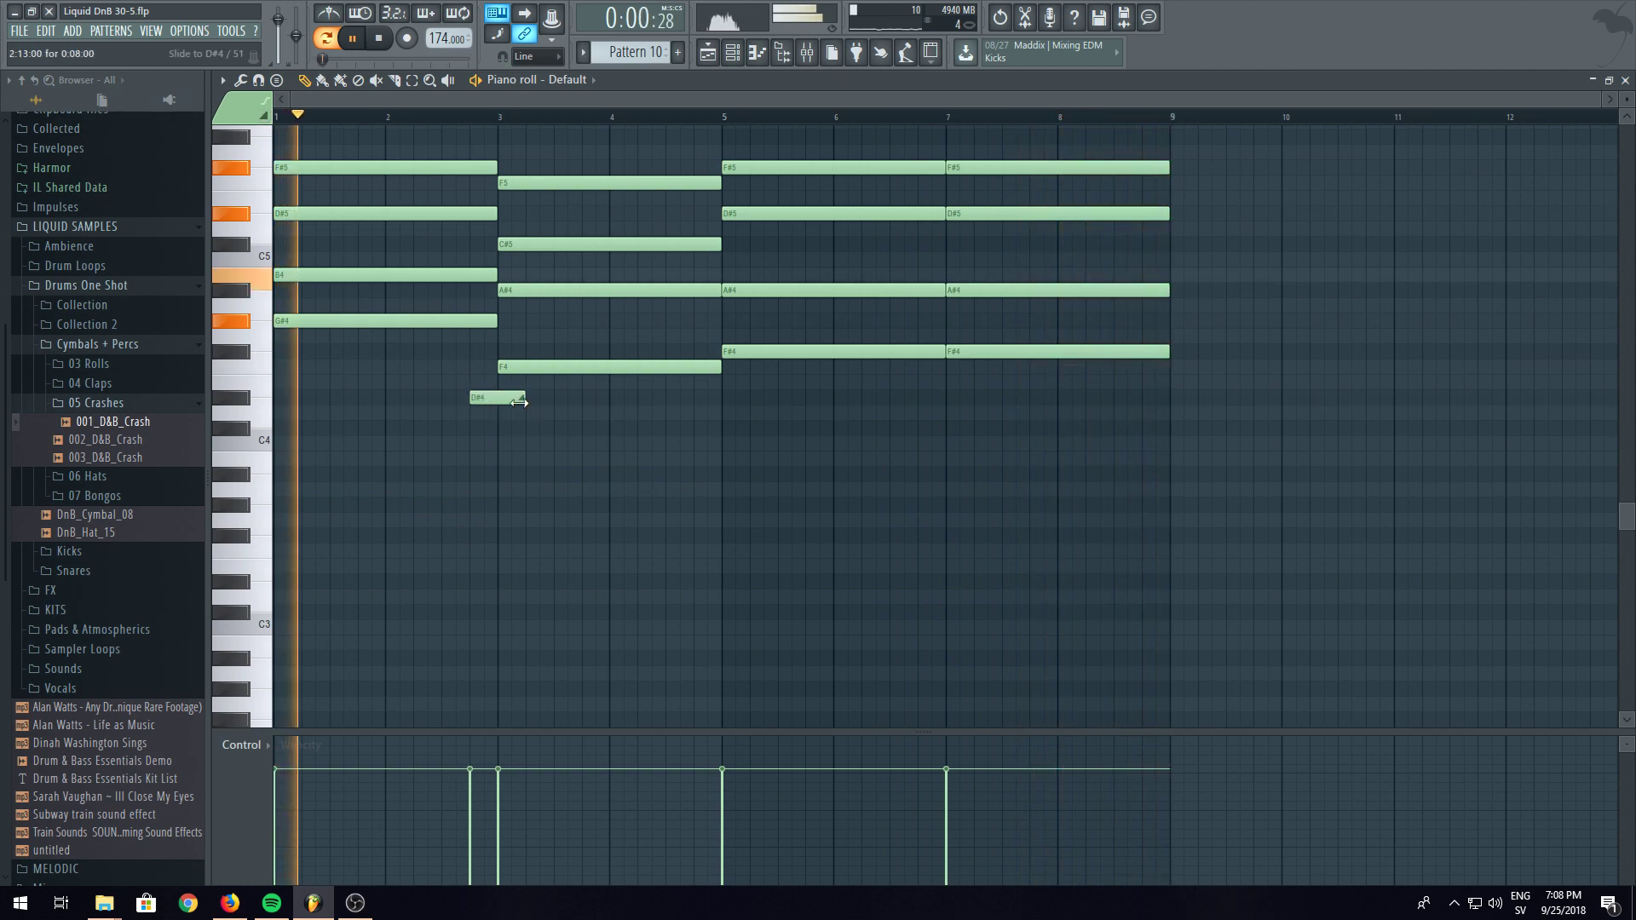
{"action": "left_click_drag", "start_coordinate": [482, 398], "coordinate": [482, 366]}
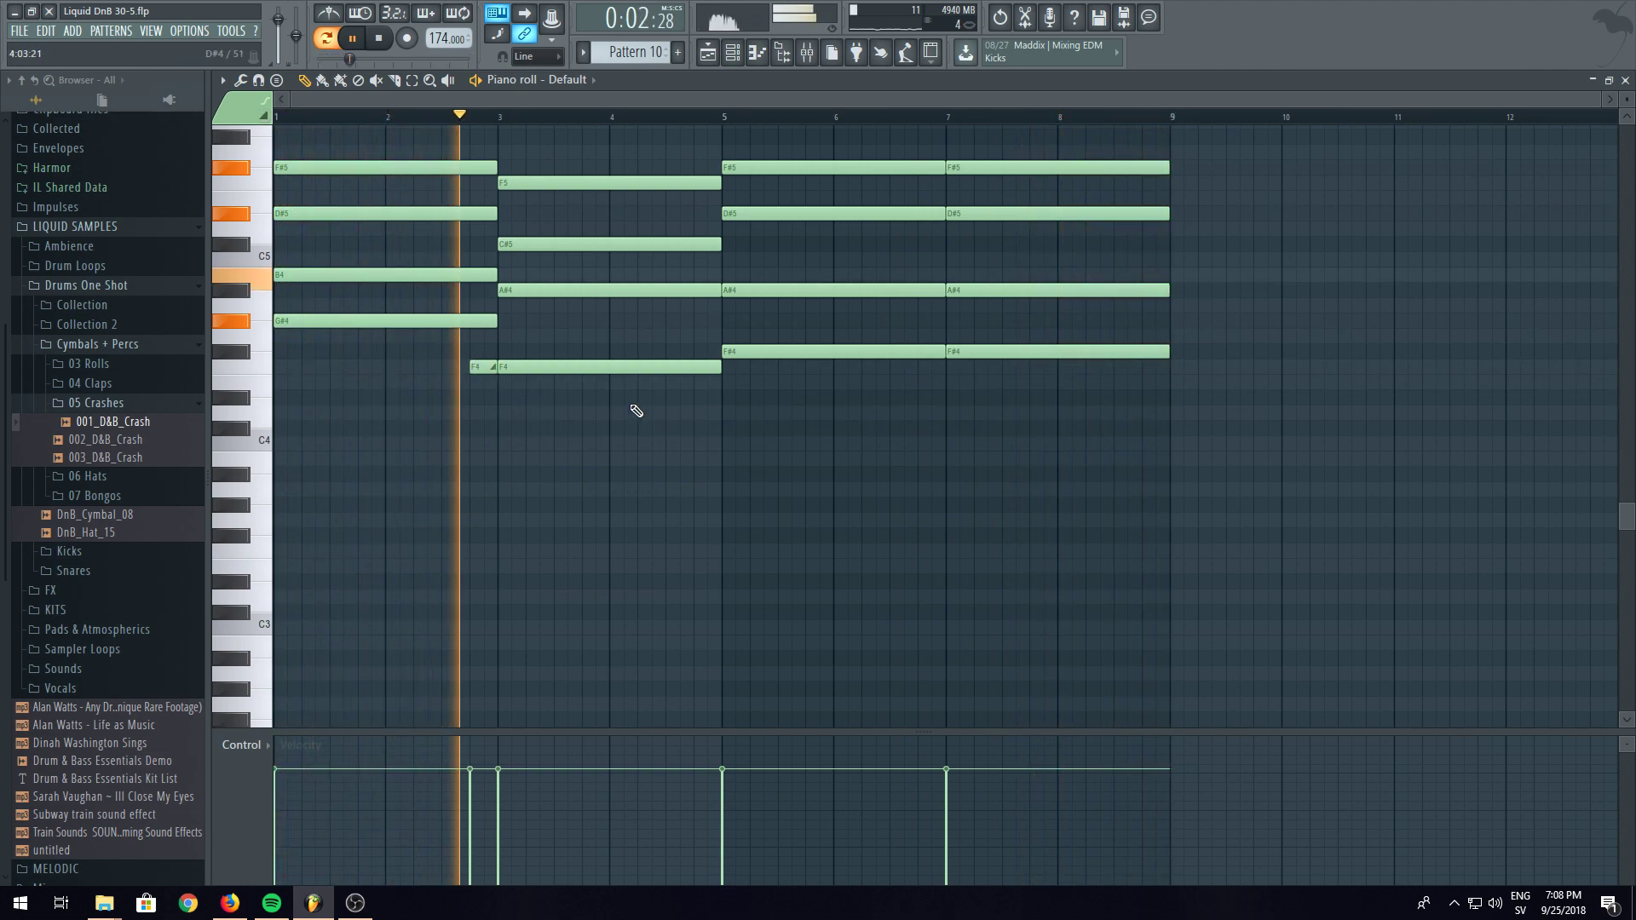
{"action": "left_click", "coordinate": [701, 352]}
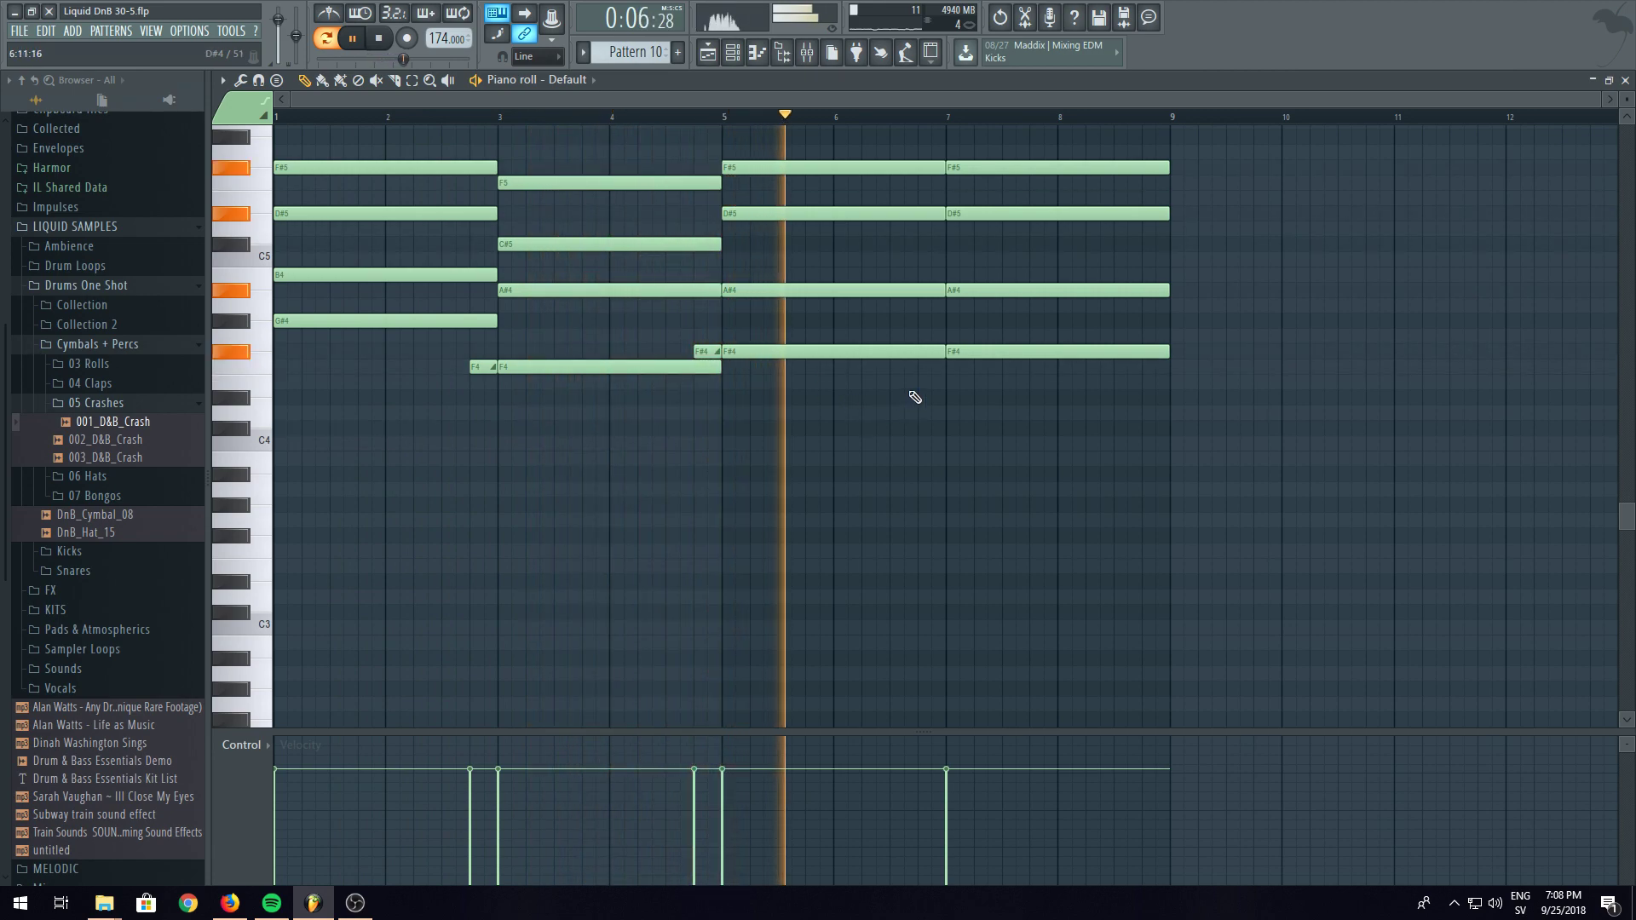
{"action": "left_click", "coordinate": [923, 352]}
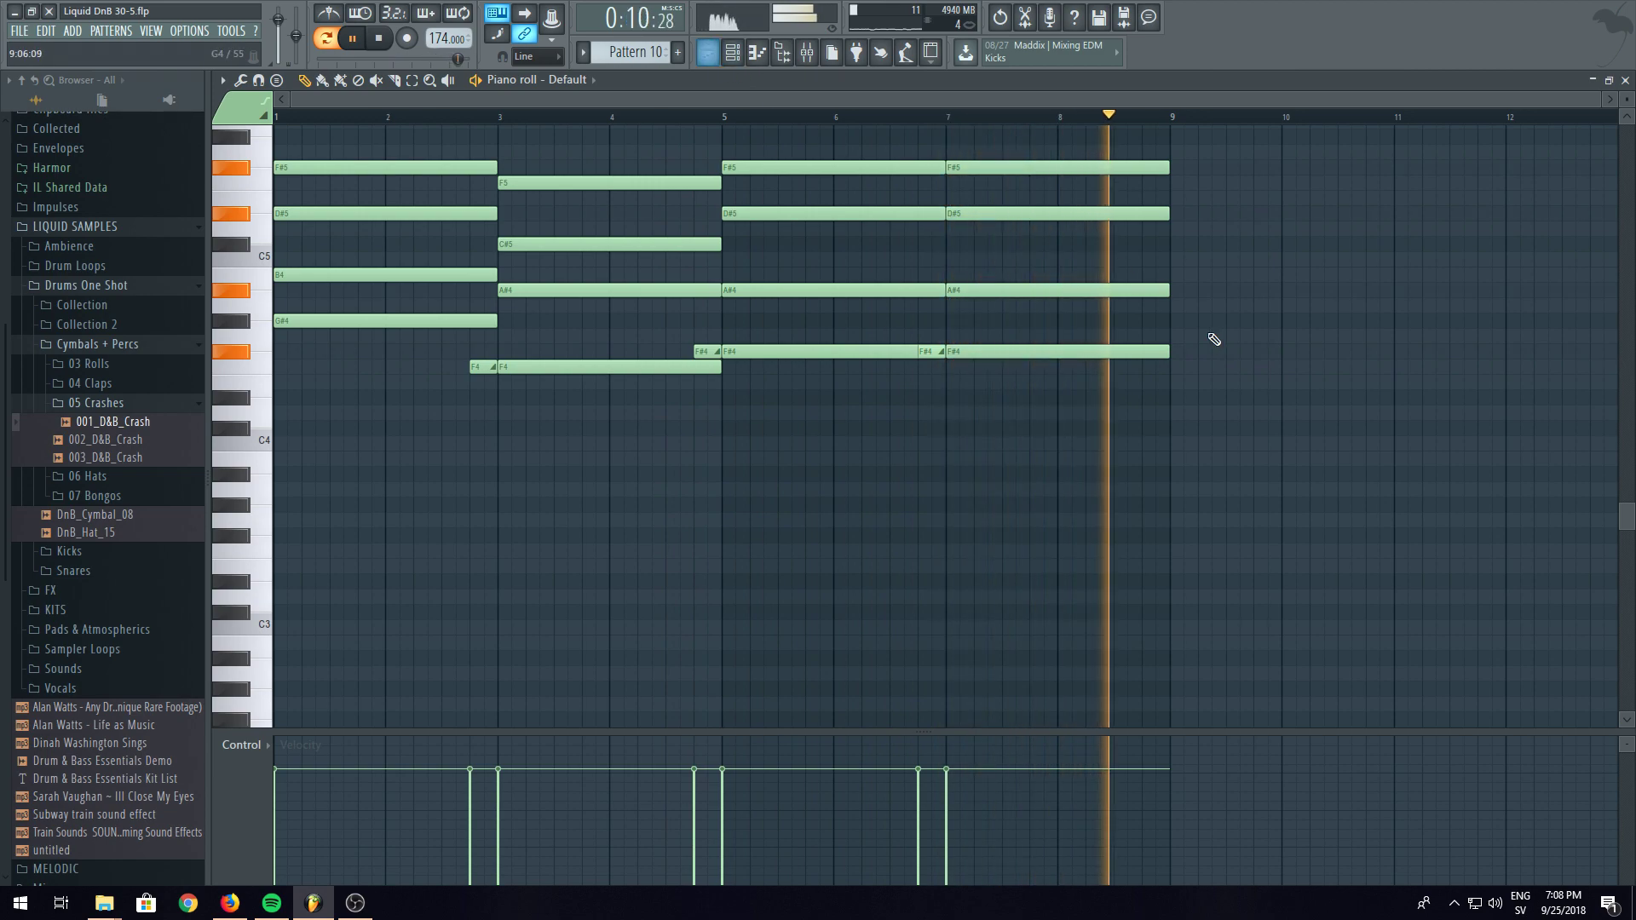
- Play the song in the playlist and move the whole arrangement so that it starts at bar 33
{"action": "left_click", "coordinate": [711, 53]}
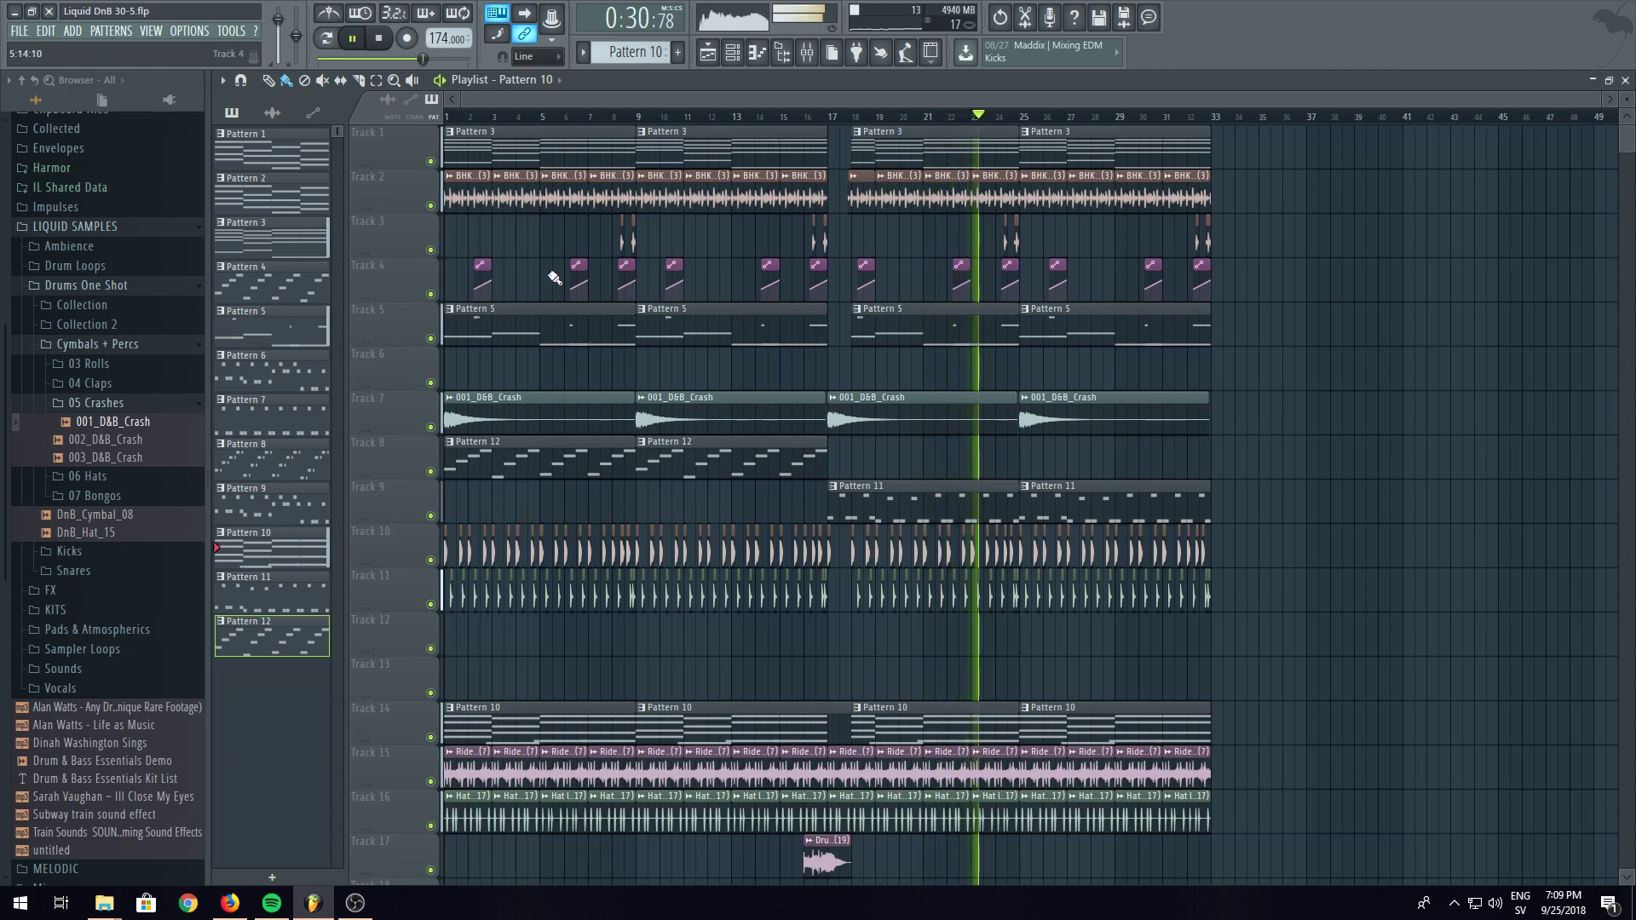
{"action": "scroll", "coordinate": [172, 546], "scroll_direction": "up", "scroll_amount": 5}
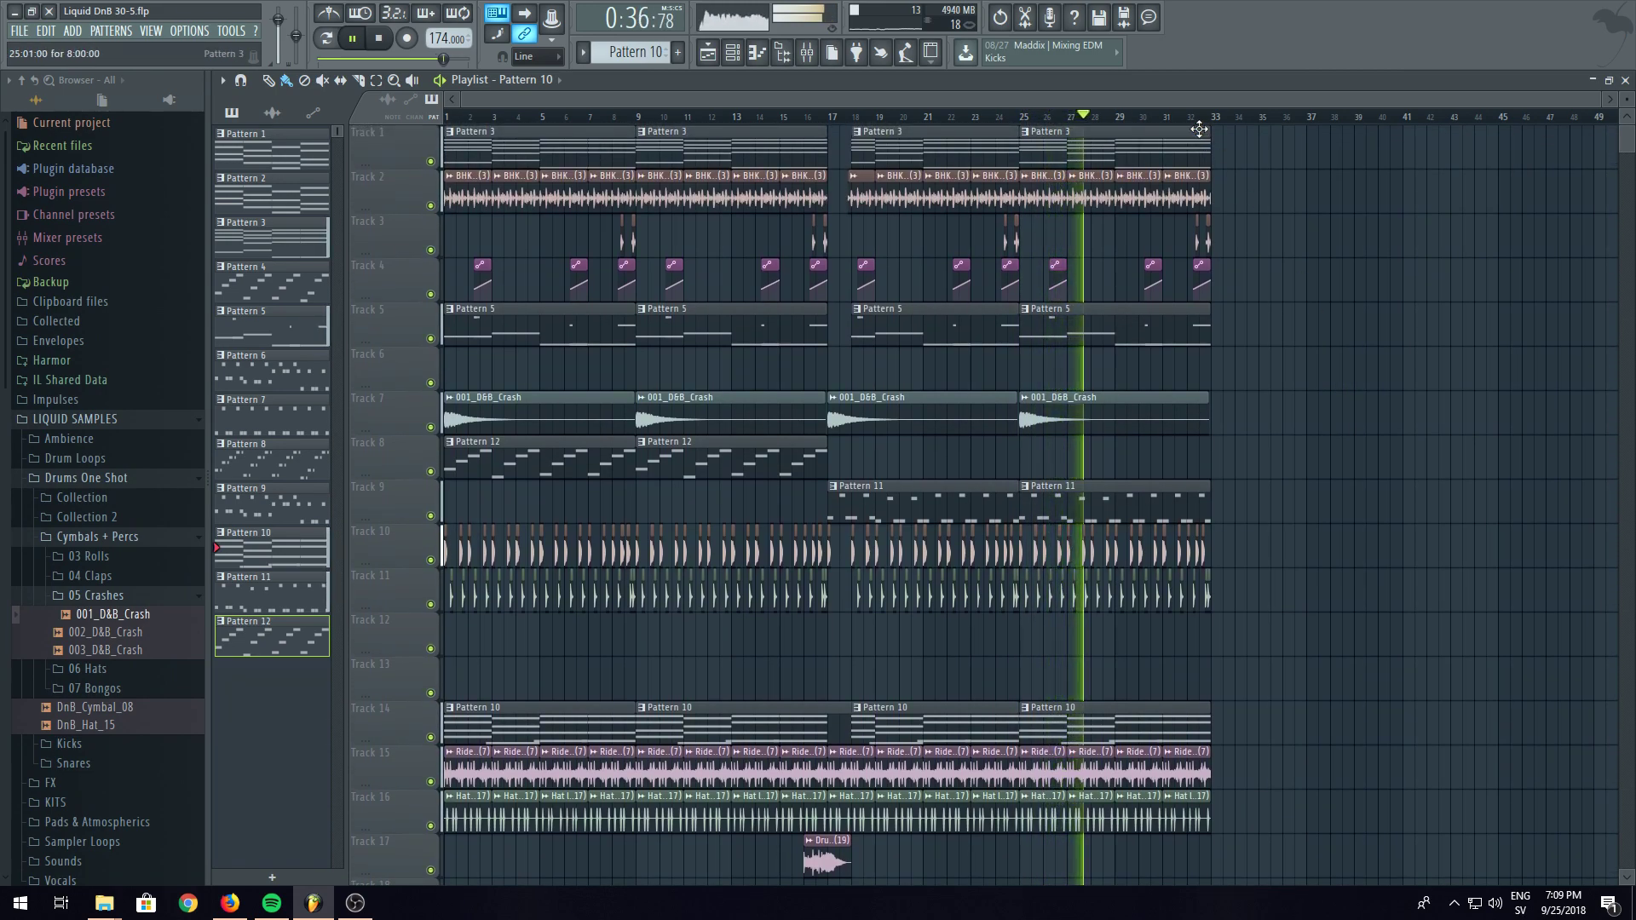
{"action": "left_click_drag", "start_coordinate": [1348, 136], "coordinate": [446, 785]}
{"action": "left_click_drag", "start_coordinate": [543, 191], "coordinate": [1202, 126]}
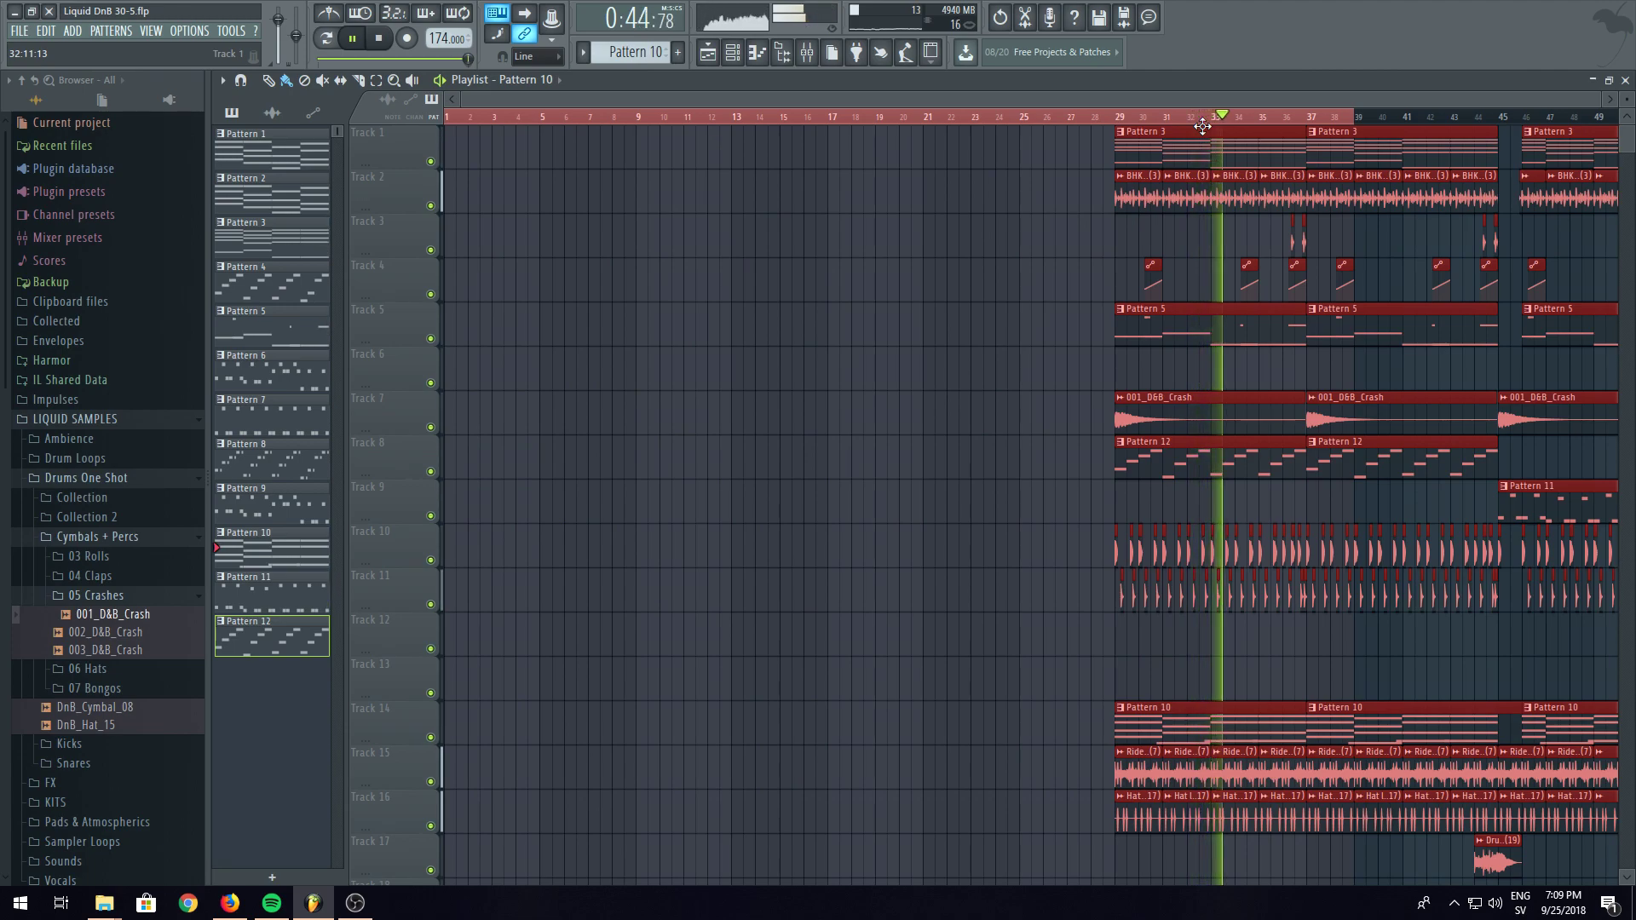
{"action": "left_click_drag", "start_coordinate": [1202, 127], "coordinate": [1443, 164]}
{"action": "left_click", "coordinate": [1226, 119]}
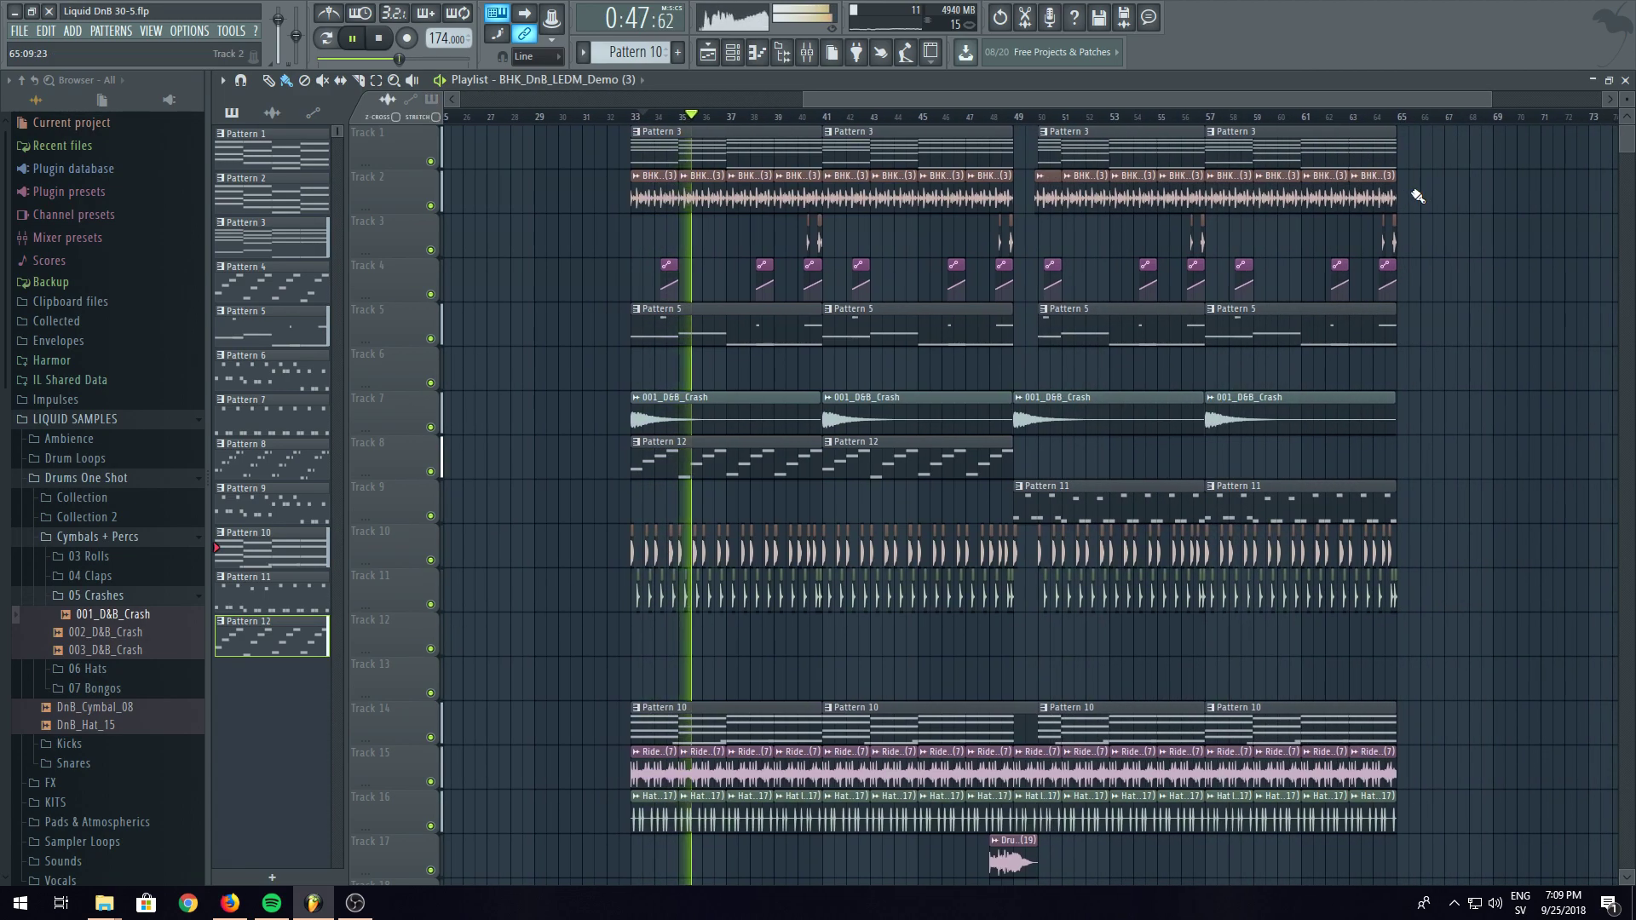
- Extend the BHK loop, kicks and snares with copies from bar 65 to bar 73, and add a 001_D&B_Crash clip at bar 65
{"action": "left_click", "coordinate": [1383, 120]}
{"action": "left_click_drag", "start_coordinate": [1395, 101], "coordinate": [1469, 111]}
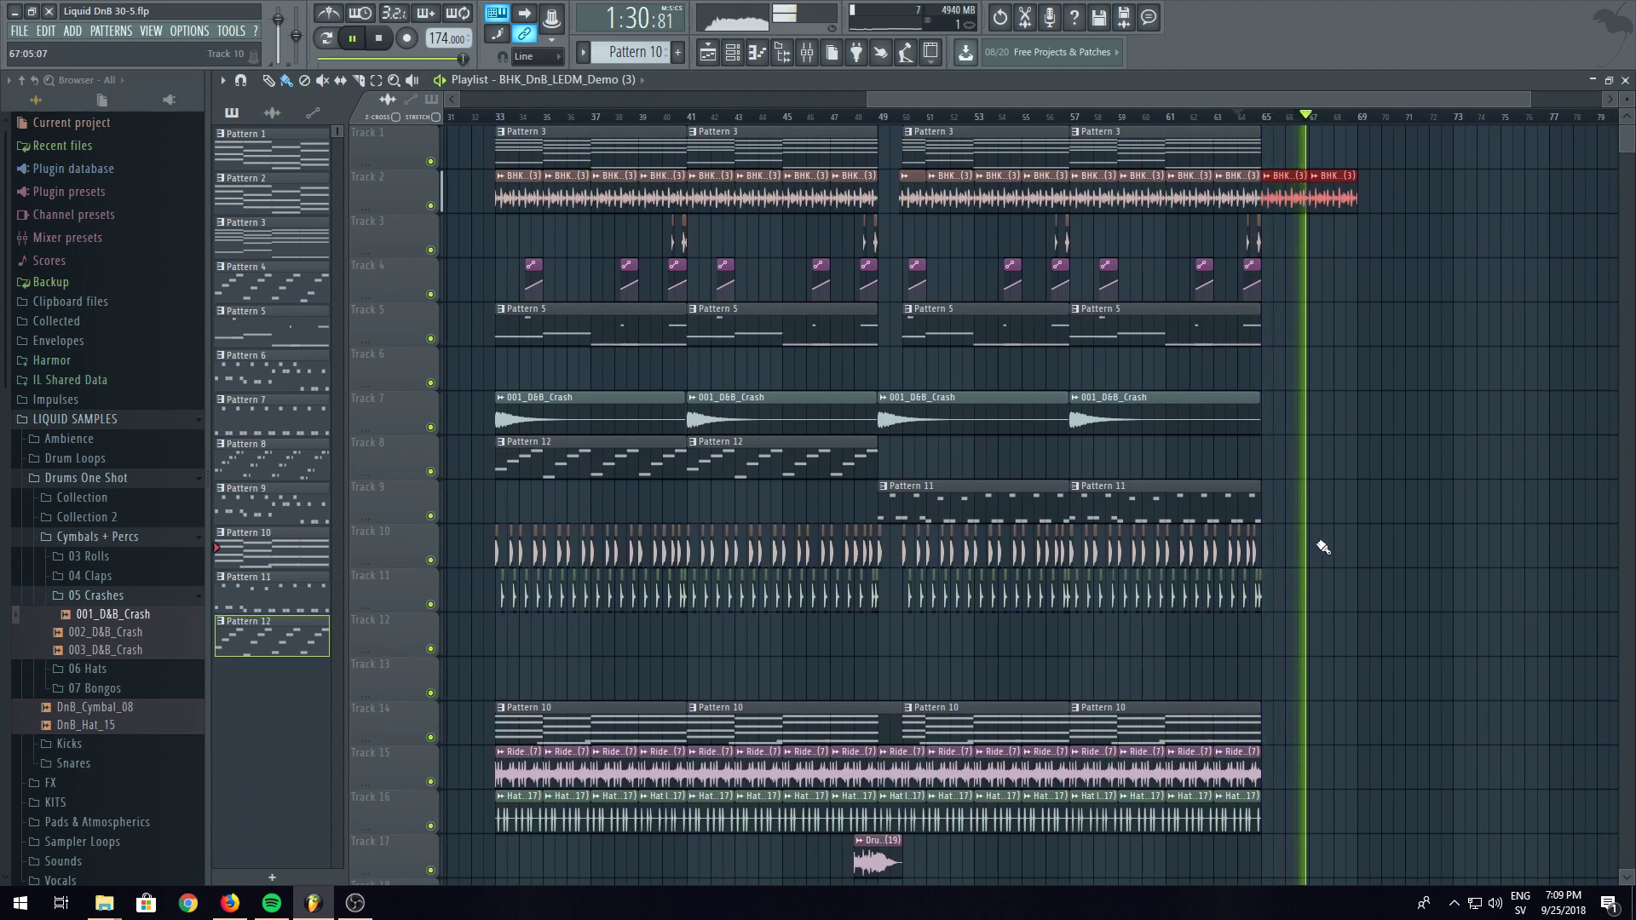
{"action": "left_click_drag", "start_coordinate": [1344, 536], "coordinate": [1071, 657]}
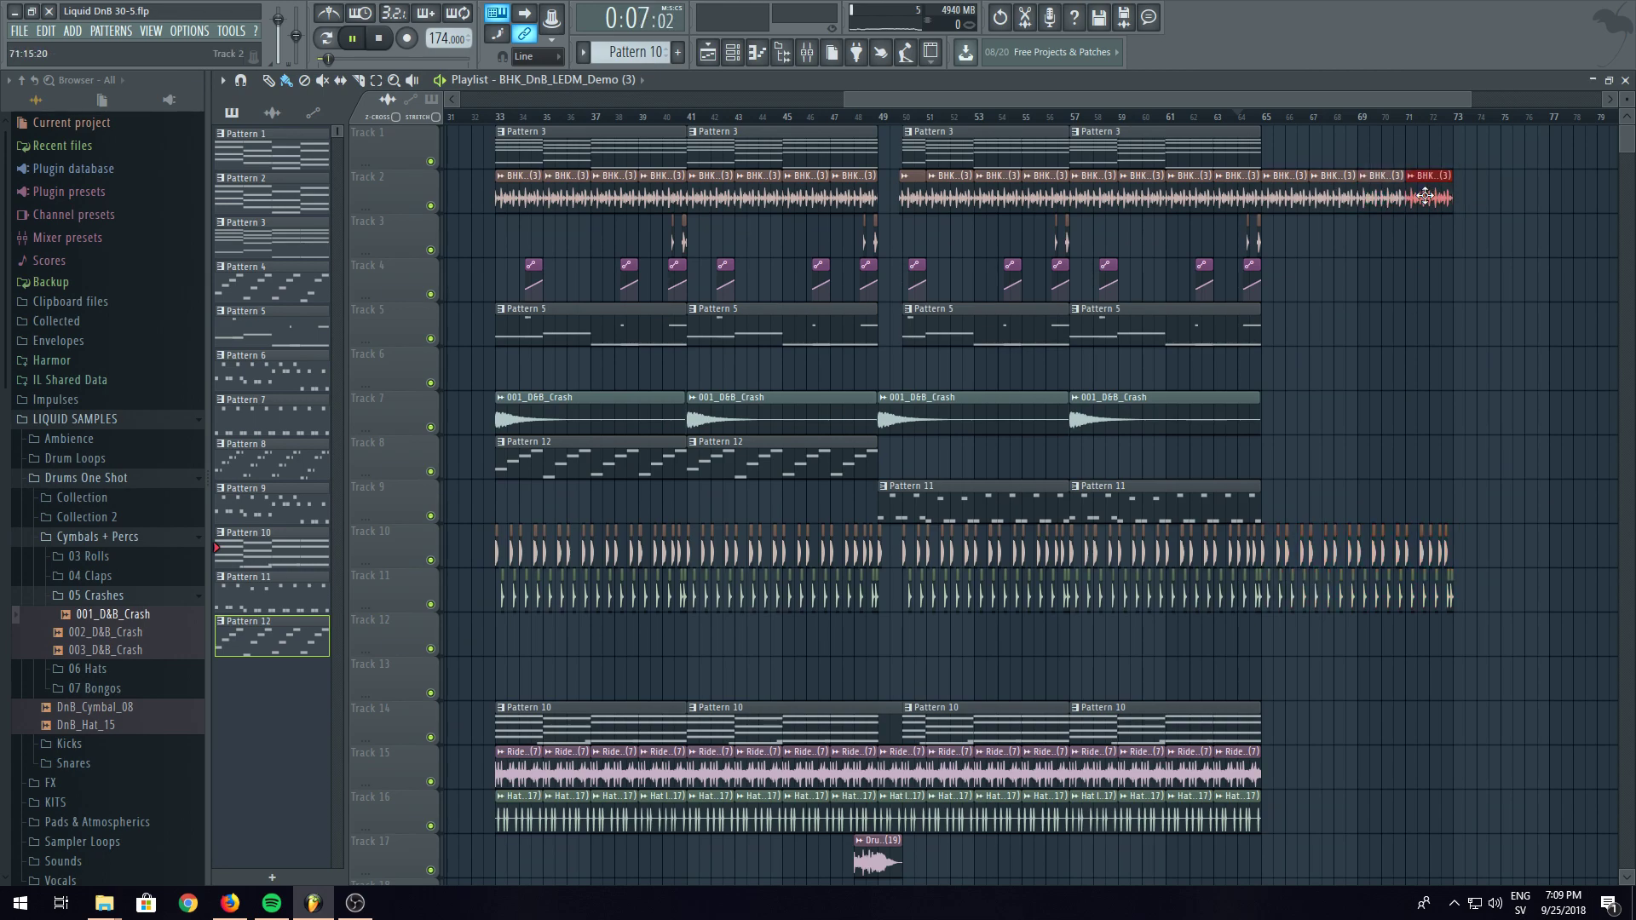
{"action": "left_click", "coordinate": [1261, 122]}
{"action": "left_click", "coordinate": [1270, 419]}
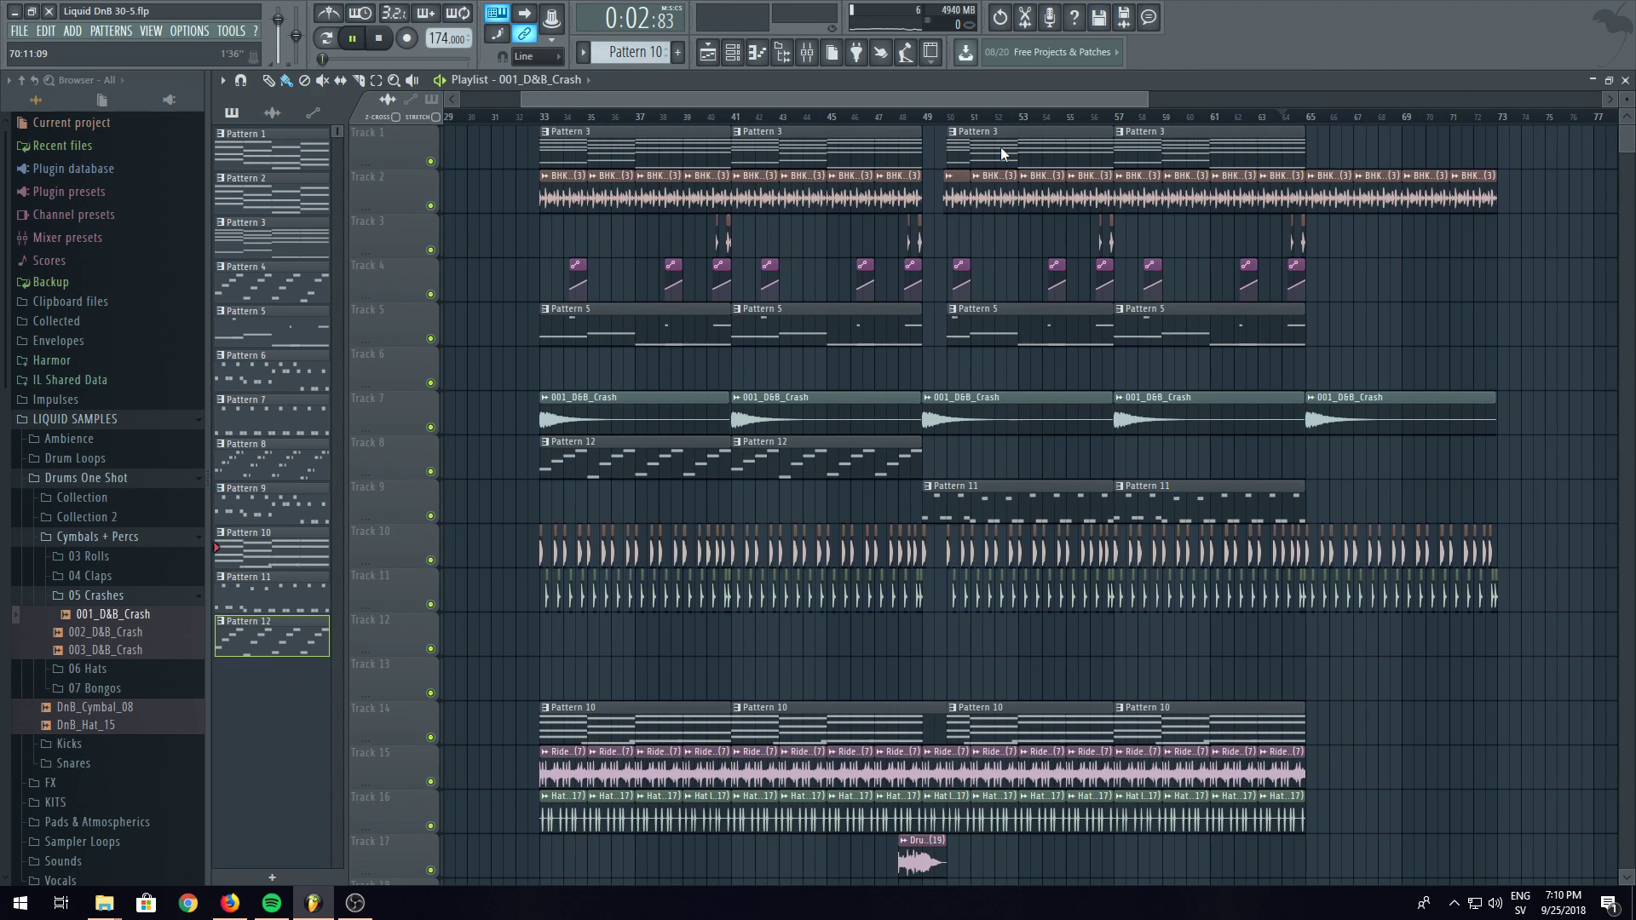
- Place a Kicks clip at bar 1 on Track 10 and a Snares clip at bar 2 on Track 11, and play the song
{"action": "left_click", "coordinate": [353, 38]}
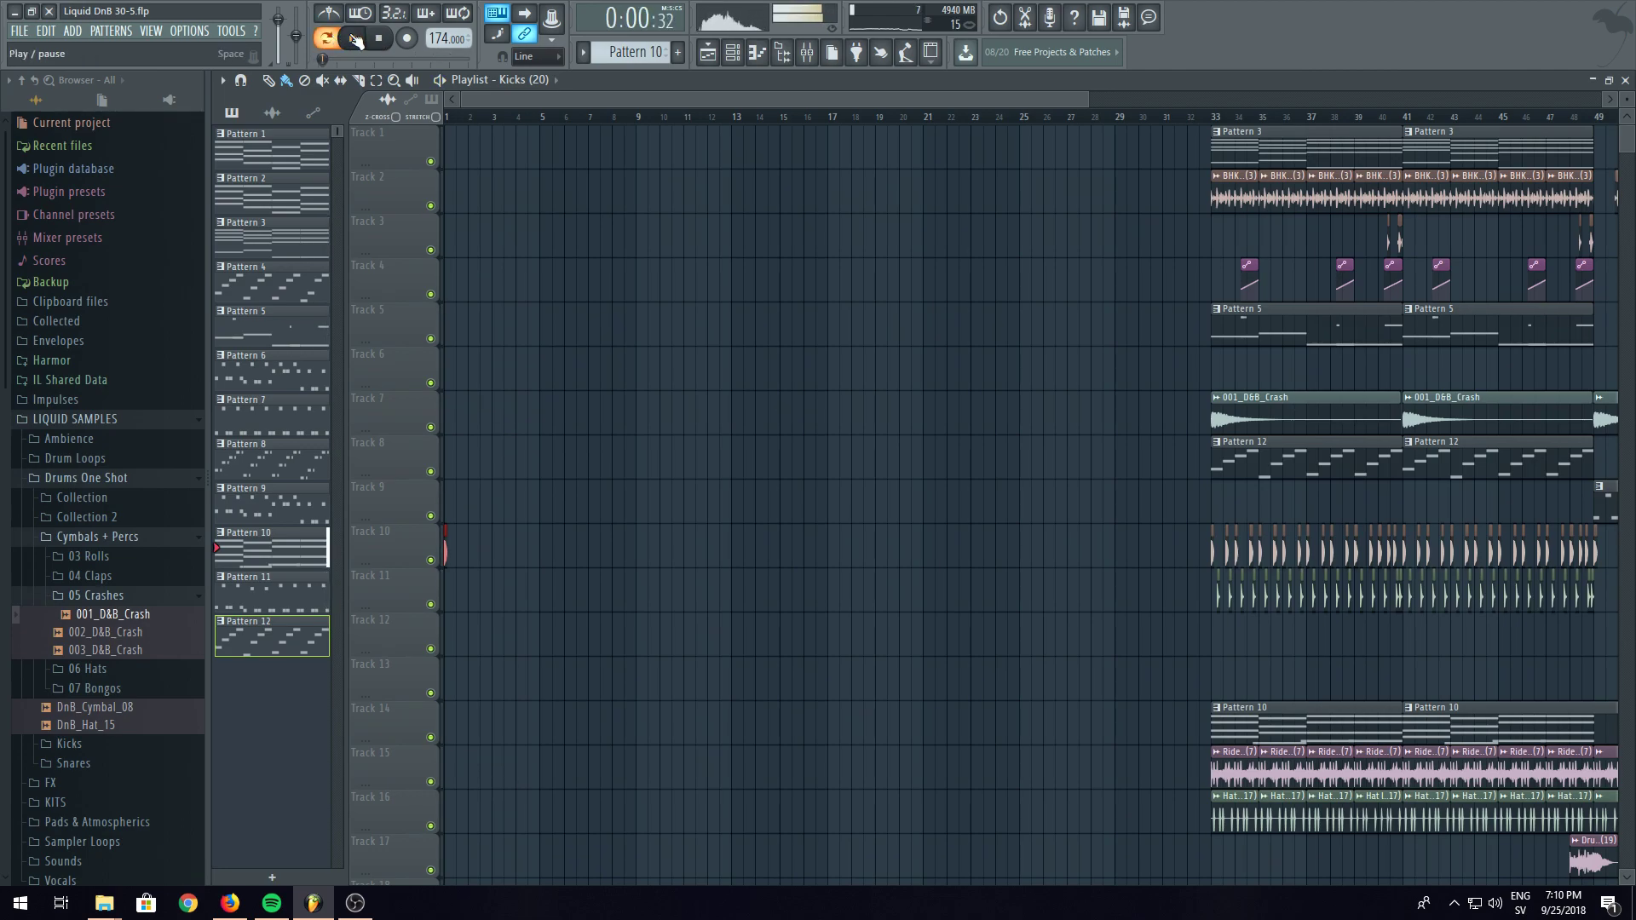
{"action": "left_click", "coordinate": [351, 38]}
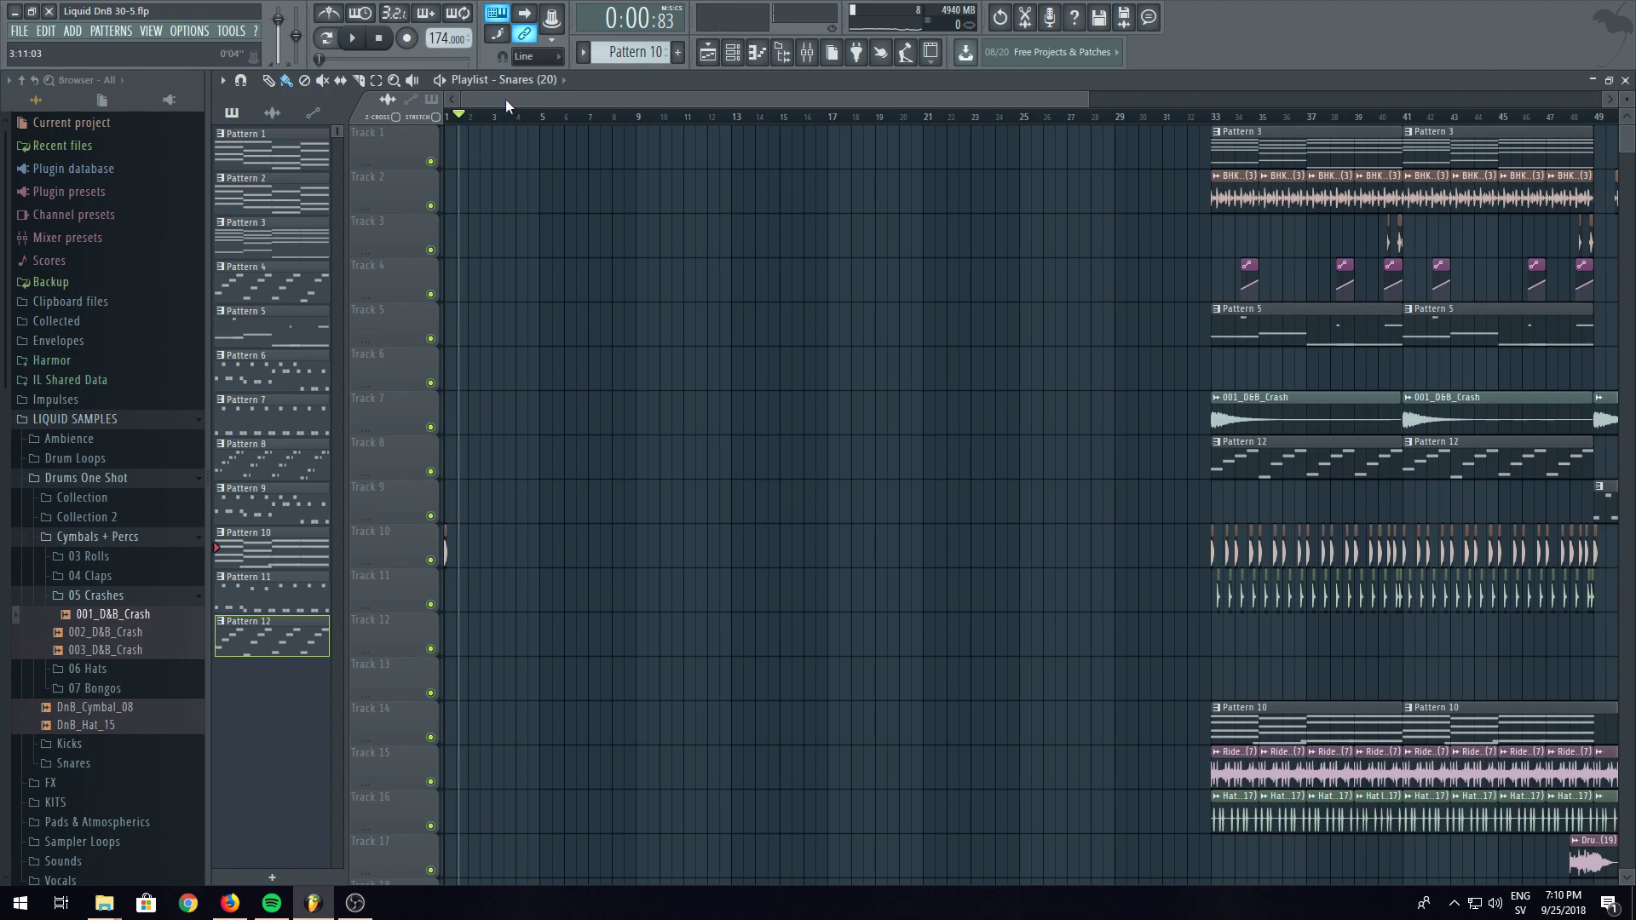
{"action": "scroll", "coordinate": [505, 99], "scroll_direction": "up", "scroll_amount": 5}
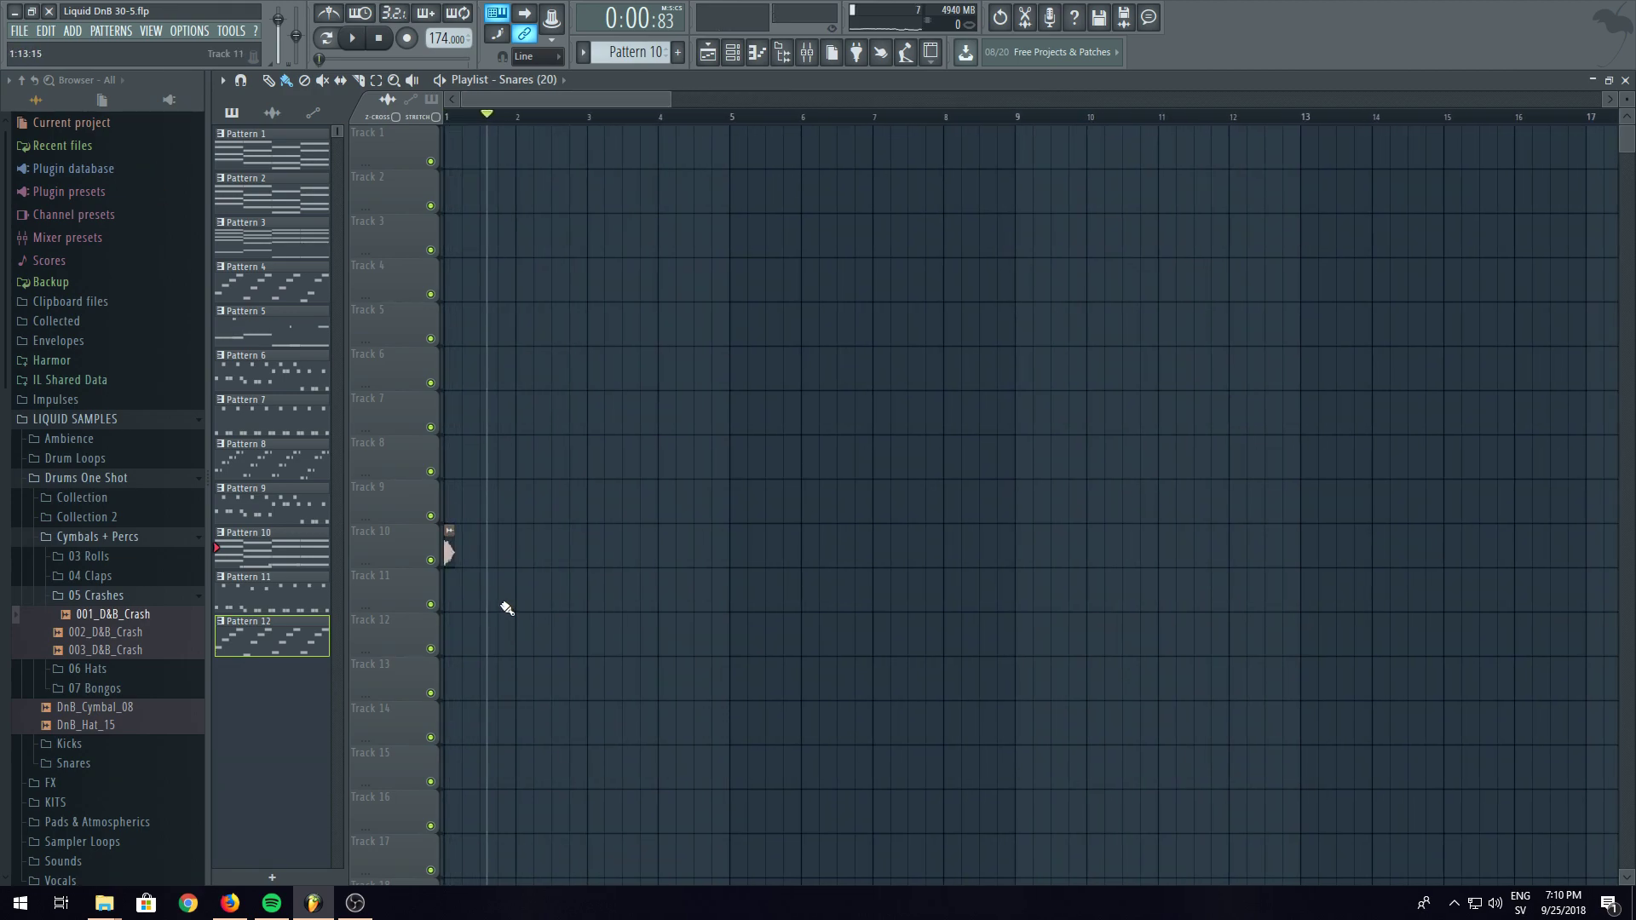
{"action": "key", "text": "space"}
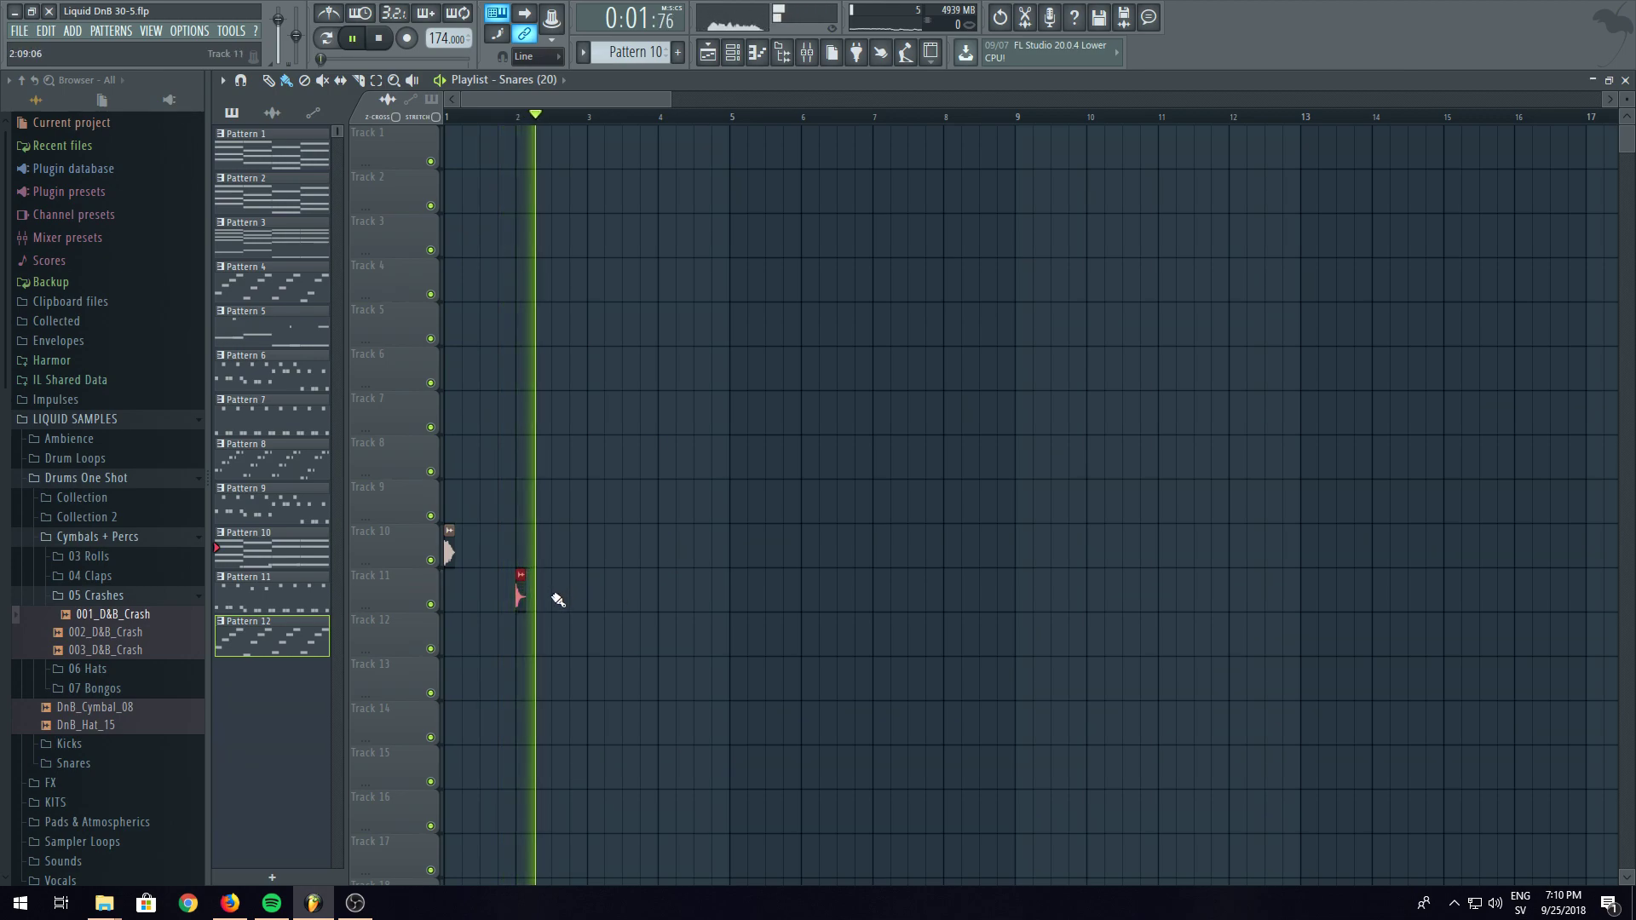
- Try the Track 11 Snares clip at beat 3 and at beat 4 of bar 1, playing the song each time
{"action": "left_click_drag", "start_coordinate": [523, 601], "coordinate": [488, 599]}
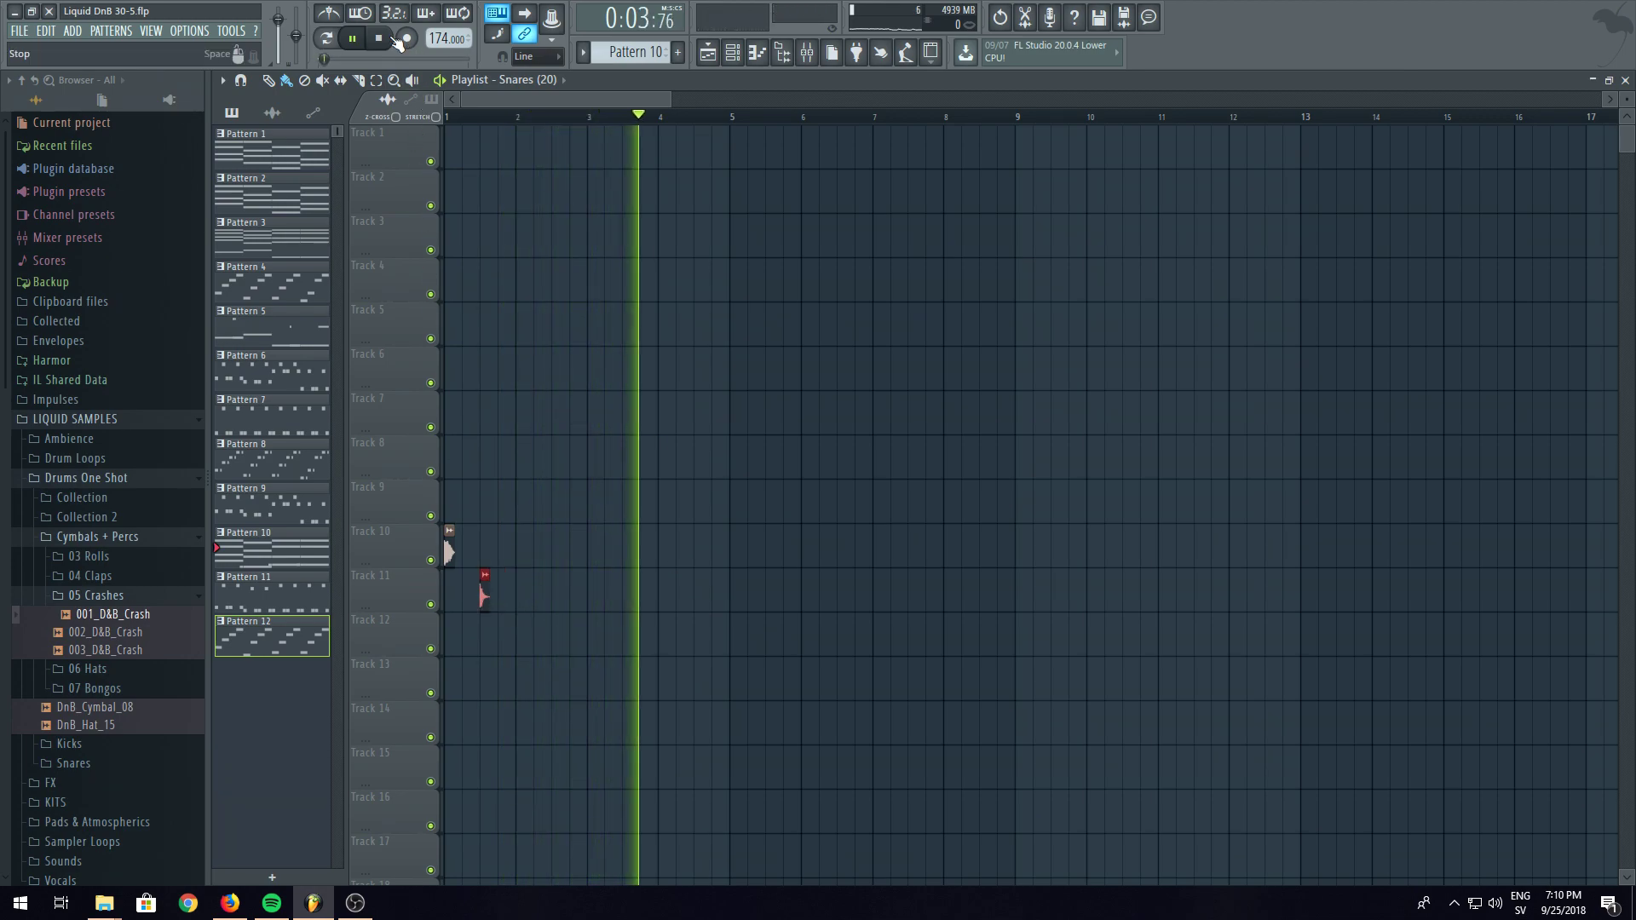
{"action": "key", "text": "space"}
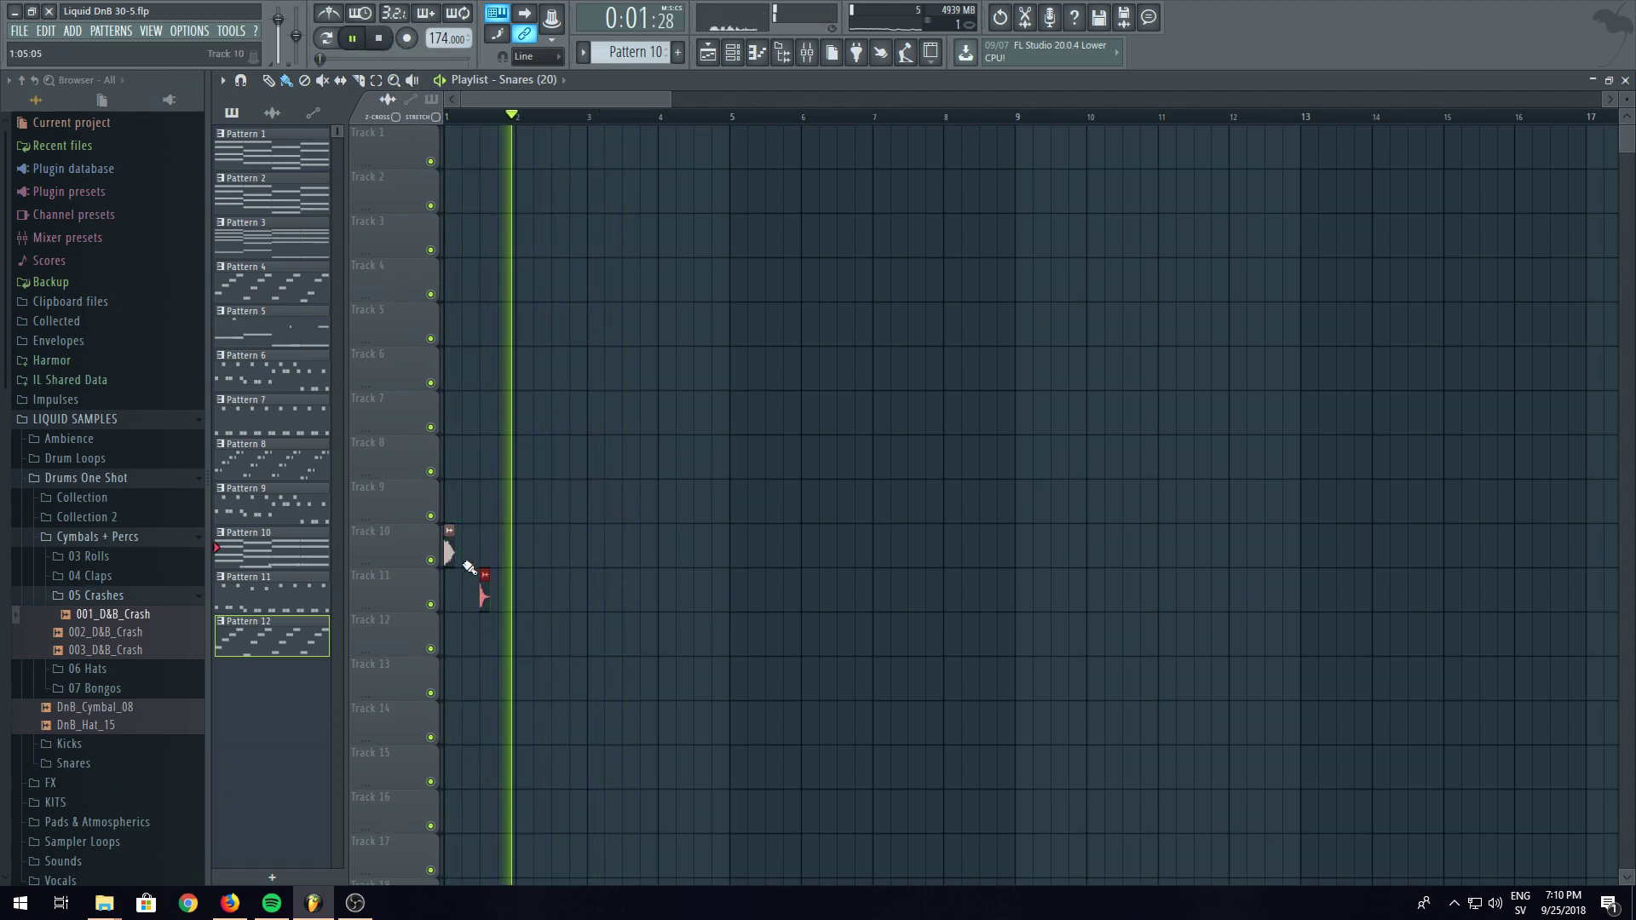
{"action": "left_click_drag", "start_coordinate": [483, 597], "coordinate": [502, 596]}
{"action": "key", "text": "space"}
{"action": "key", "text": "space"}
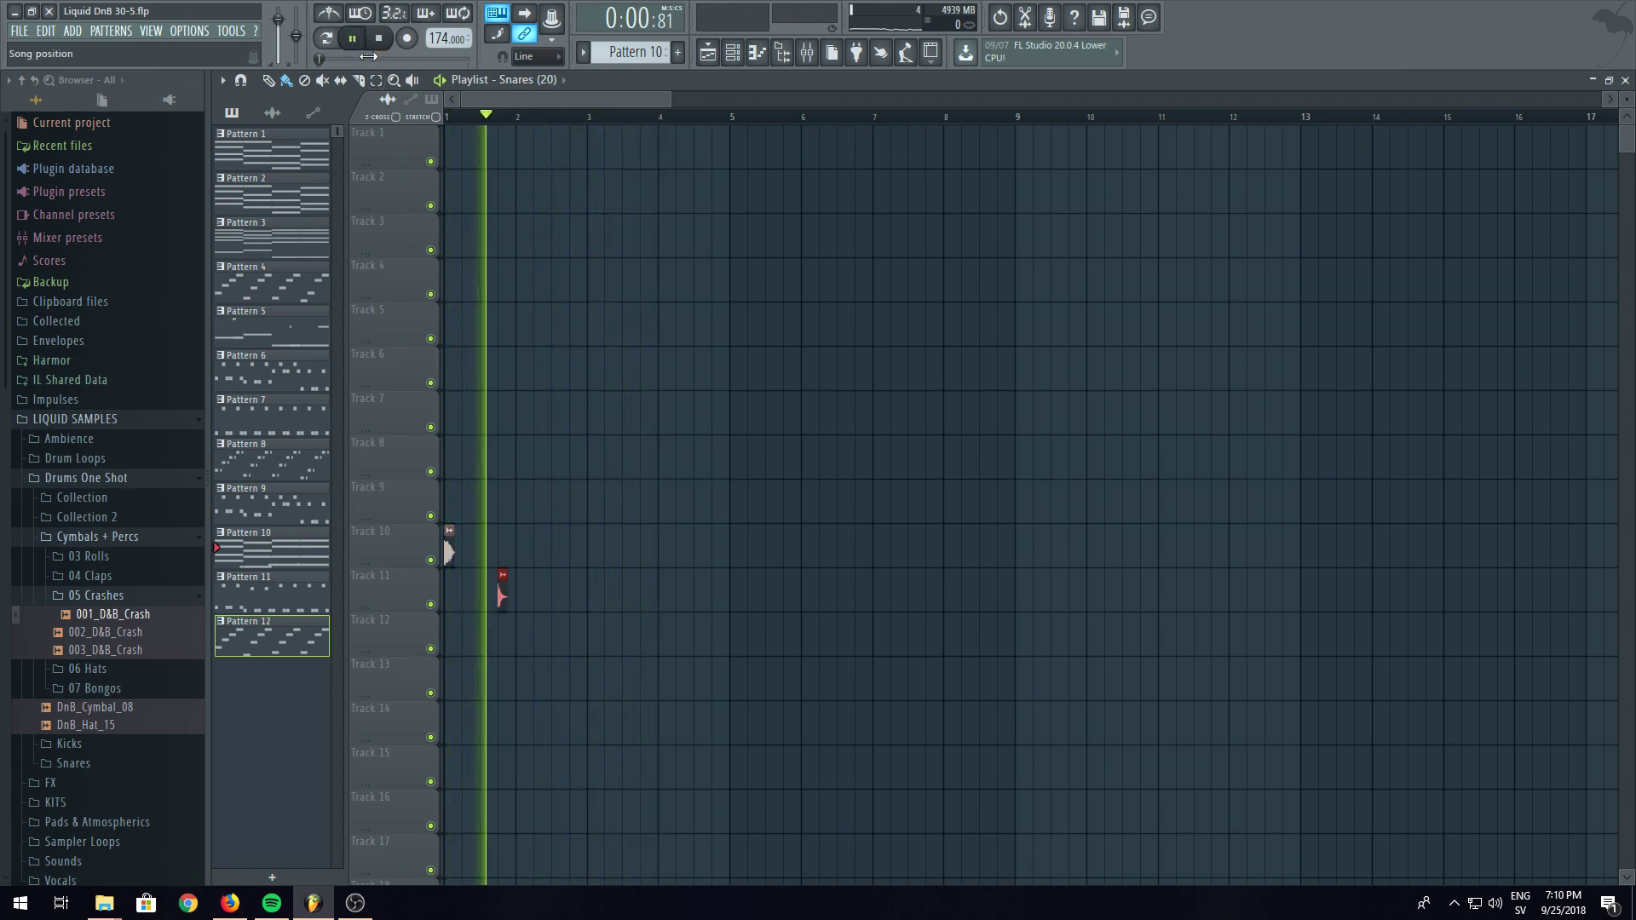
- Try the Snares clip back at beat 3 of bar 1 and at beat 2, playing the song from the start each time
{"action": "scroll", "coordinate": [532, 102], "scroll_direction": "up", "scroll_amount": 2}
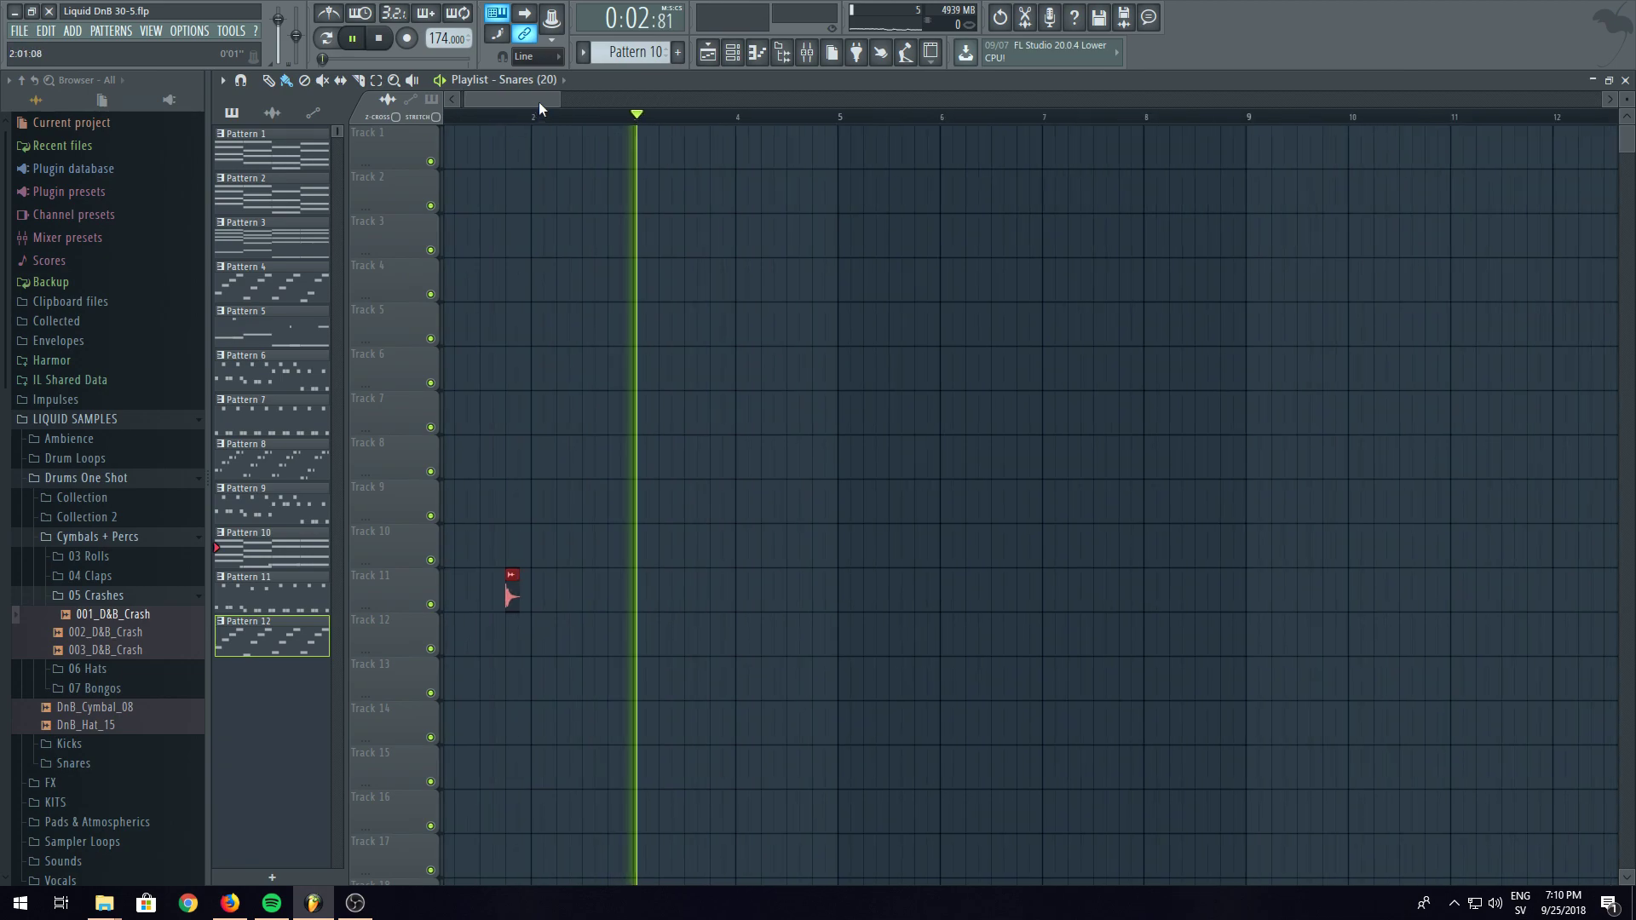
{"action": "left_click_drag", "start_coordinate": [575, 590], "coordinate": [536, 600]}
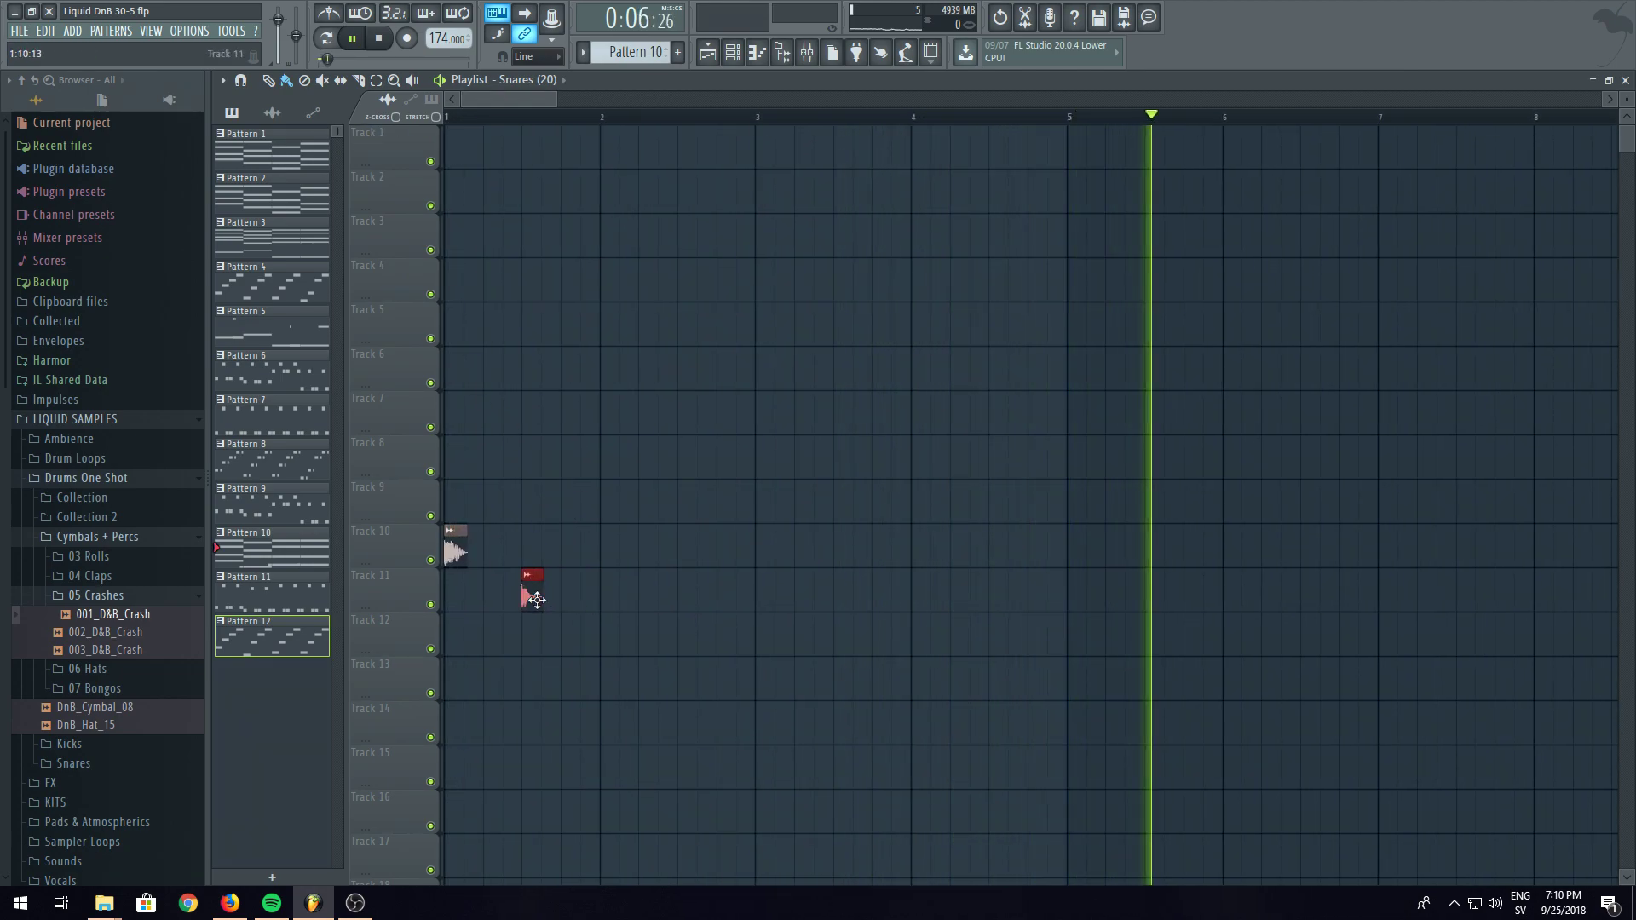
{"action": "left_click", "coordinate": [443, 119]}
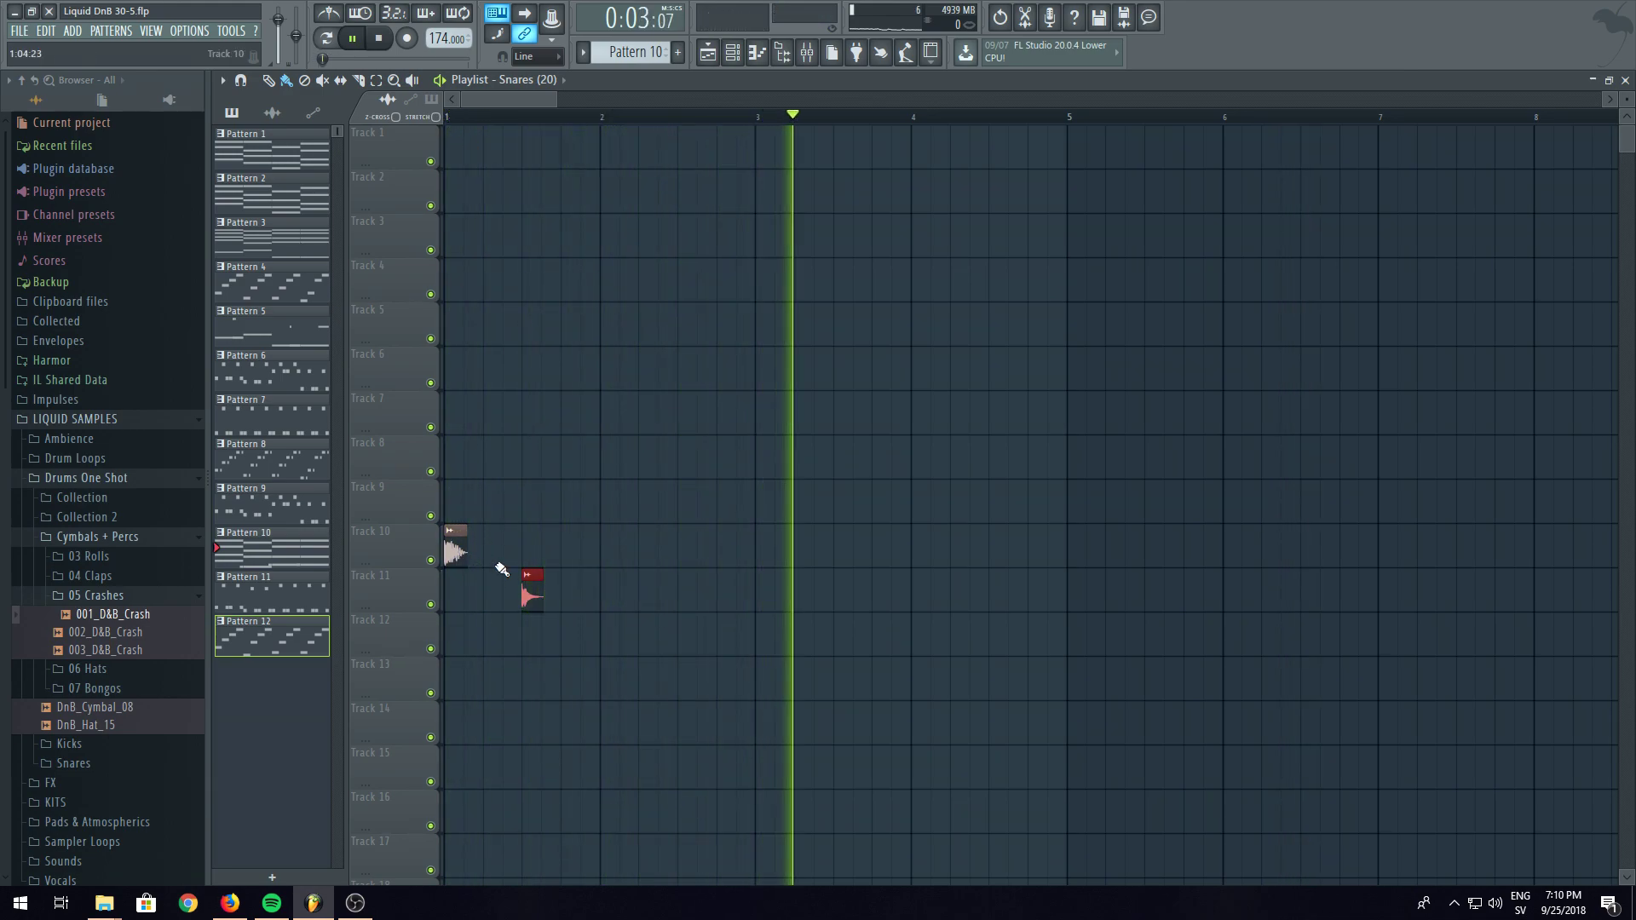
{"action": "left_click_drag", "start_coordinate": [532, 589], "coordinate": [493, 589]}
{"action": "left_click", "coordinate": [443, 119]}
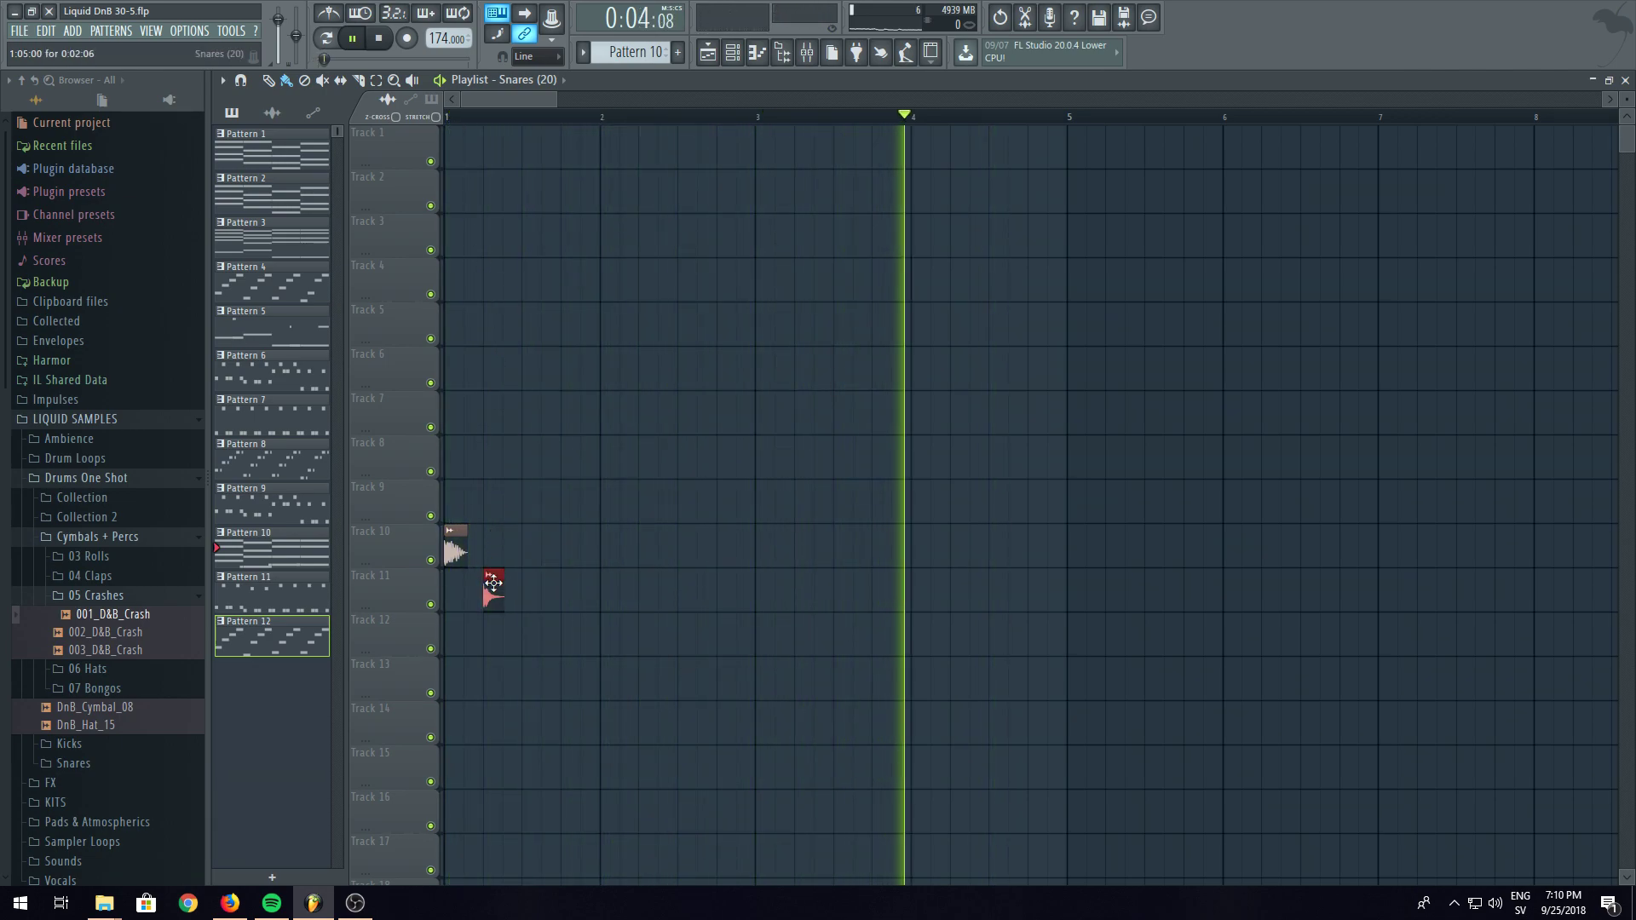
- Add Snares copies on Track 11 at beat 4 of bar 1 and beats 2 and 4 of bar 2, and play the song
{"action": "left_click", "coordinate": [566, 594]}
{"action": "left_click", "coordinate": [649, 605]}
{"action": "left_click", "coordinate": [726, 601]}
{"action": "left_click", "coordinate": [456, 137]}
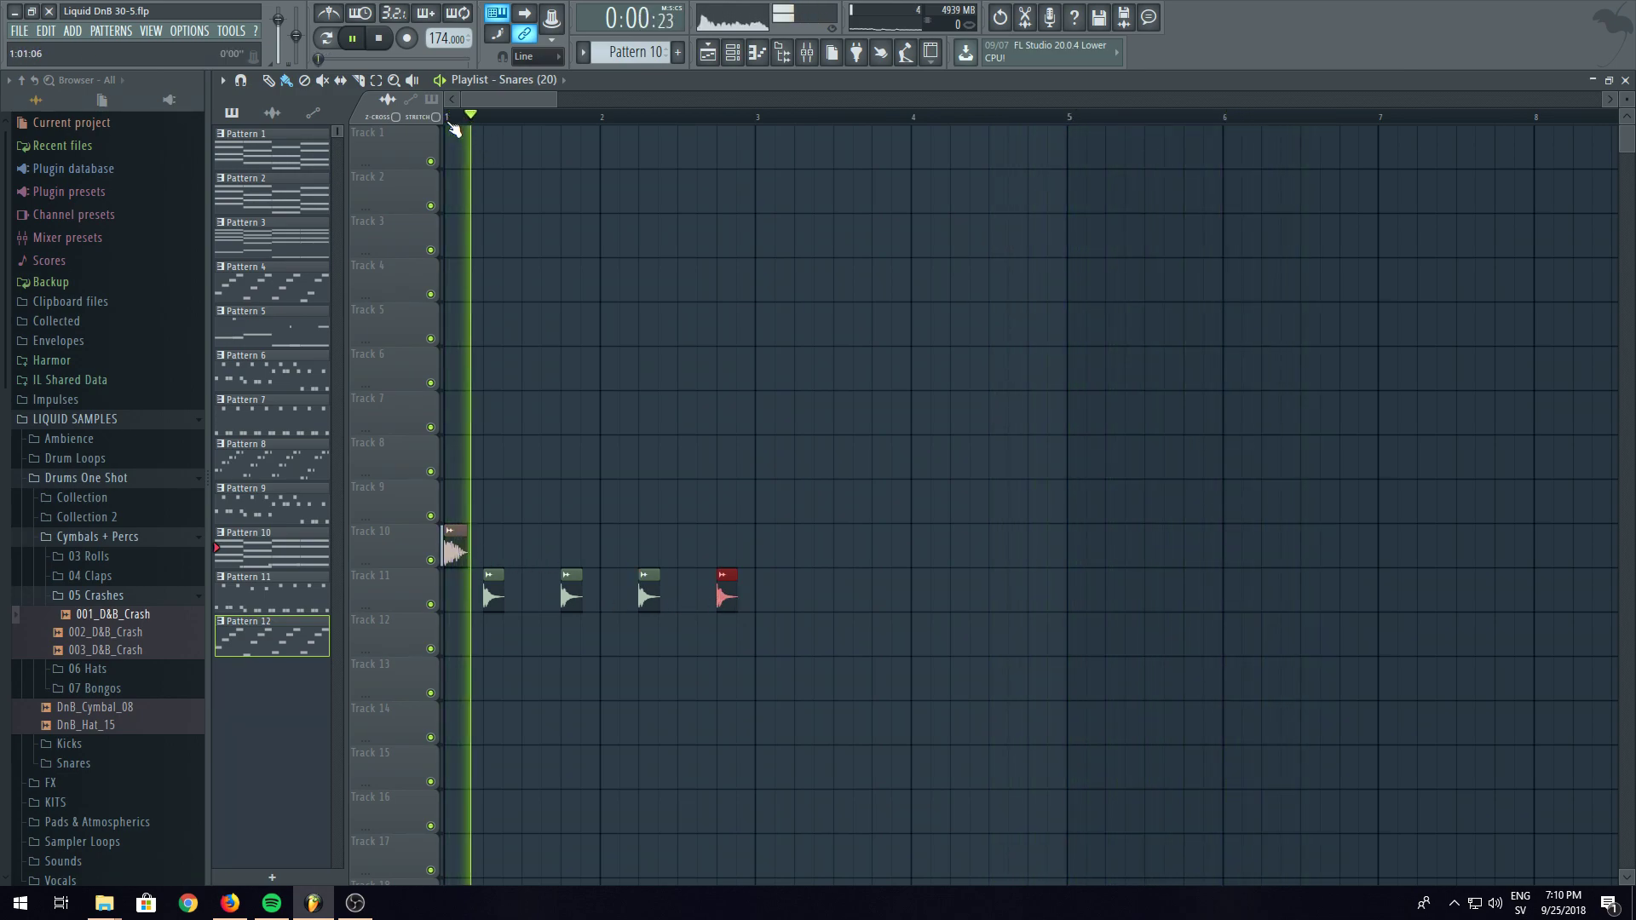
- Rearrange the Snares clips to beat 3 of bar 1 and beats 1 and 3 of bar 2, removing the extra clip
{"action": "right_click", "coordinate": [456, 136]}
{"action": "left_click_drag", "start_coordinate": [495, 599], "coordinate": [612, 599]}
{"action": "left_click", "coordinate": [456, 117]}
{"action": "right_click", "coordinate": [658, 590]}
{"action": "left_click_drag", "start_coordinate": [728, 597], "coordinate": [690, 596]}
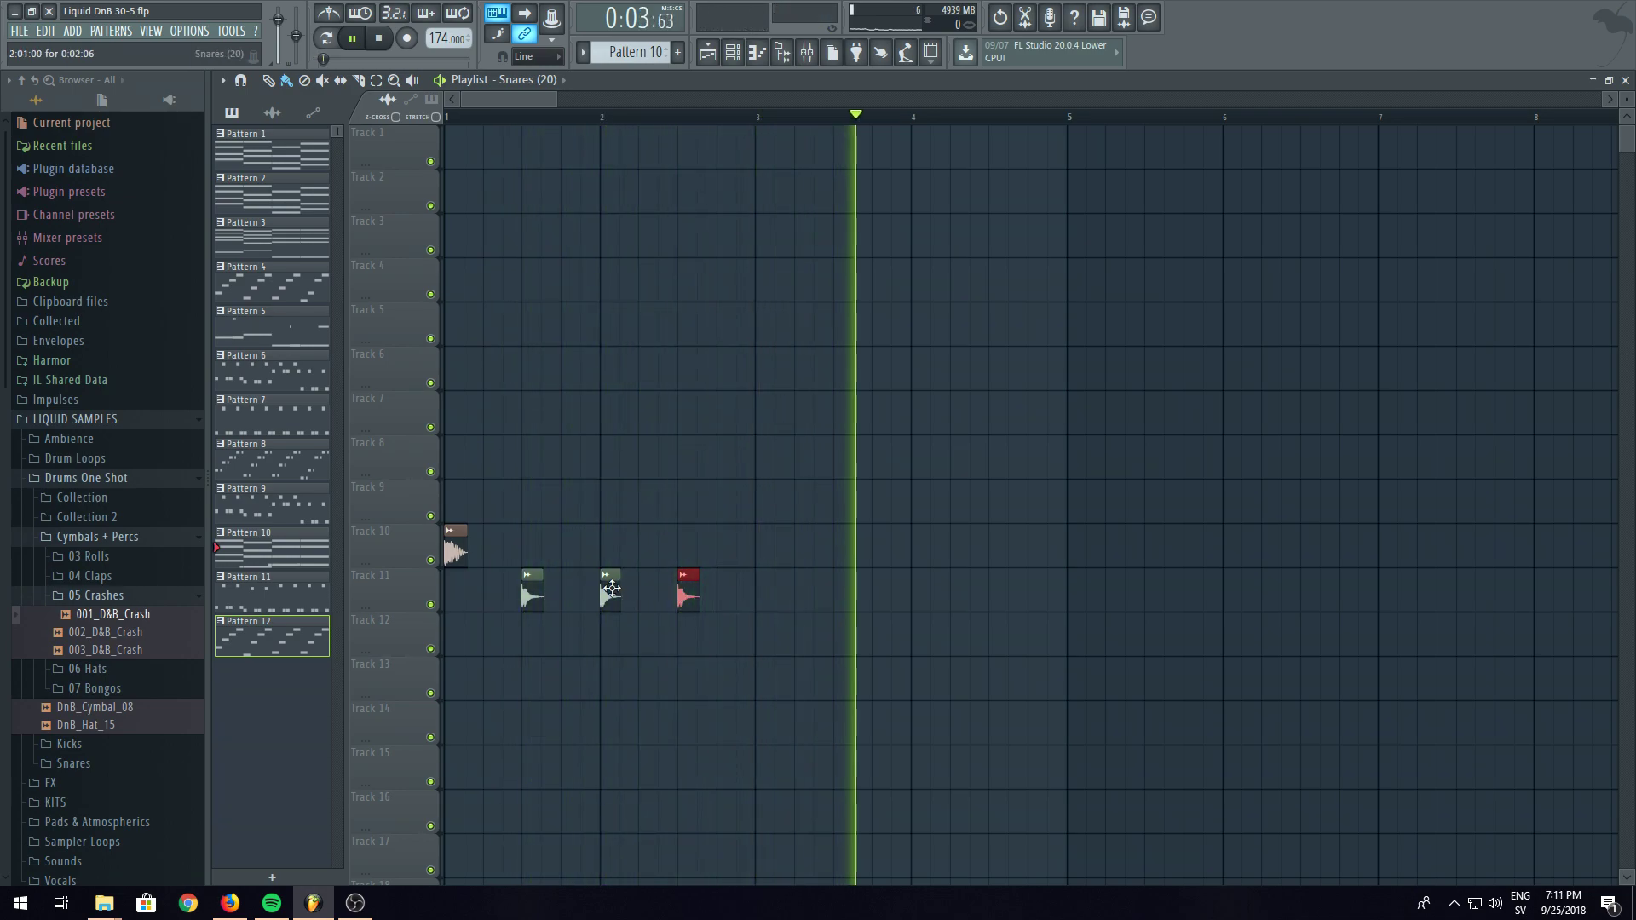
- Play Pattern 10 on its own, place it at bar 1 on Track 1, and switch playback back to the song
{"action": "left_click", "coordinate": [377, 38]}
{"action": "left_click", "coordinate": [351, 38]}
{"action": "left_click", "coordinate": [352, 38]}
{"action": "scroll", "coordinate": [707, 127], "scroll_direction": "down", "scroll_amount": 4}
{"action": "scroll", "coordinate": [712, 128], "scroll_direction": "down", "scroll_amount": 3}
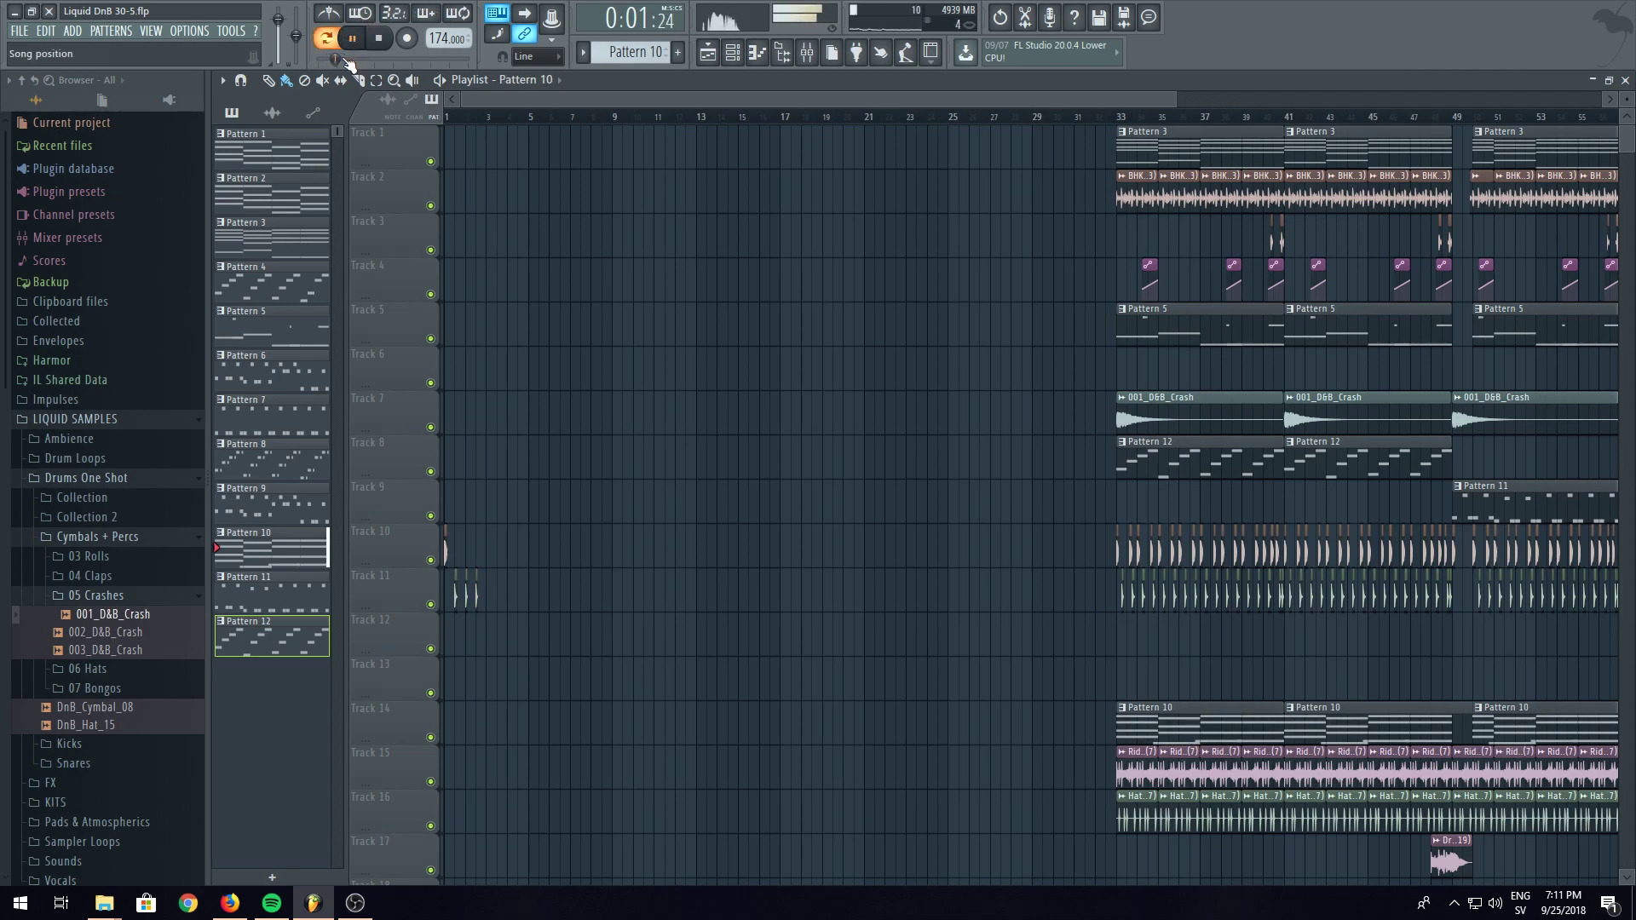
{"action": "left_click", "coordinate": [456, 155]}
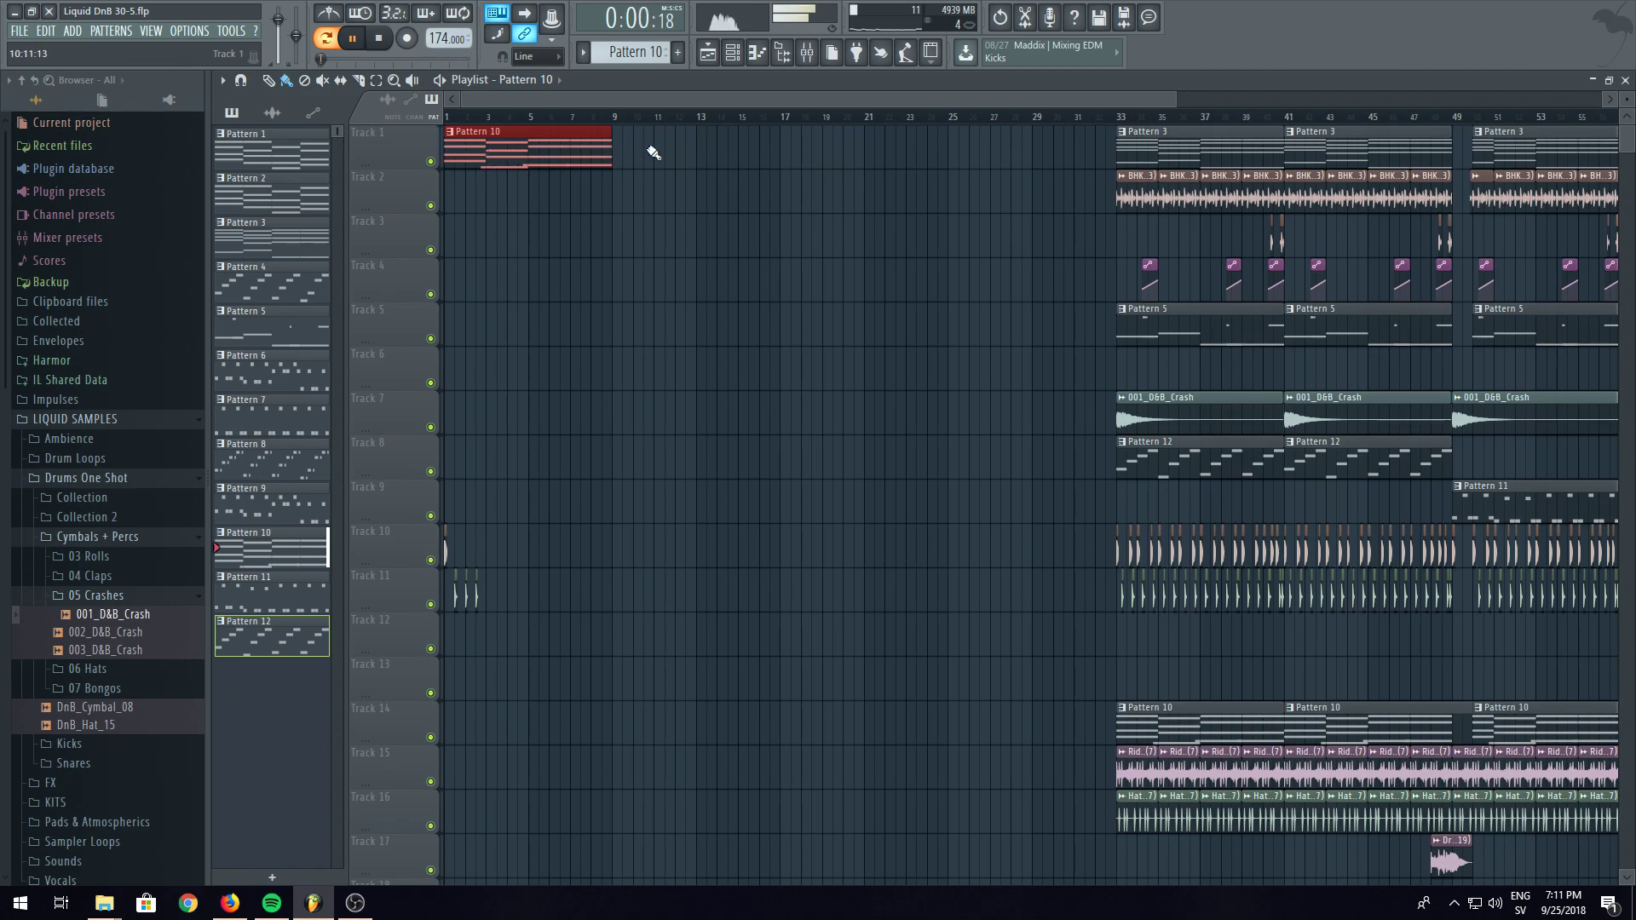
{"action": "left_click", "coordinate": [326, 38]}
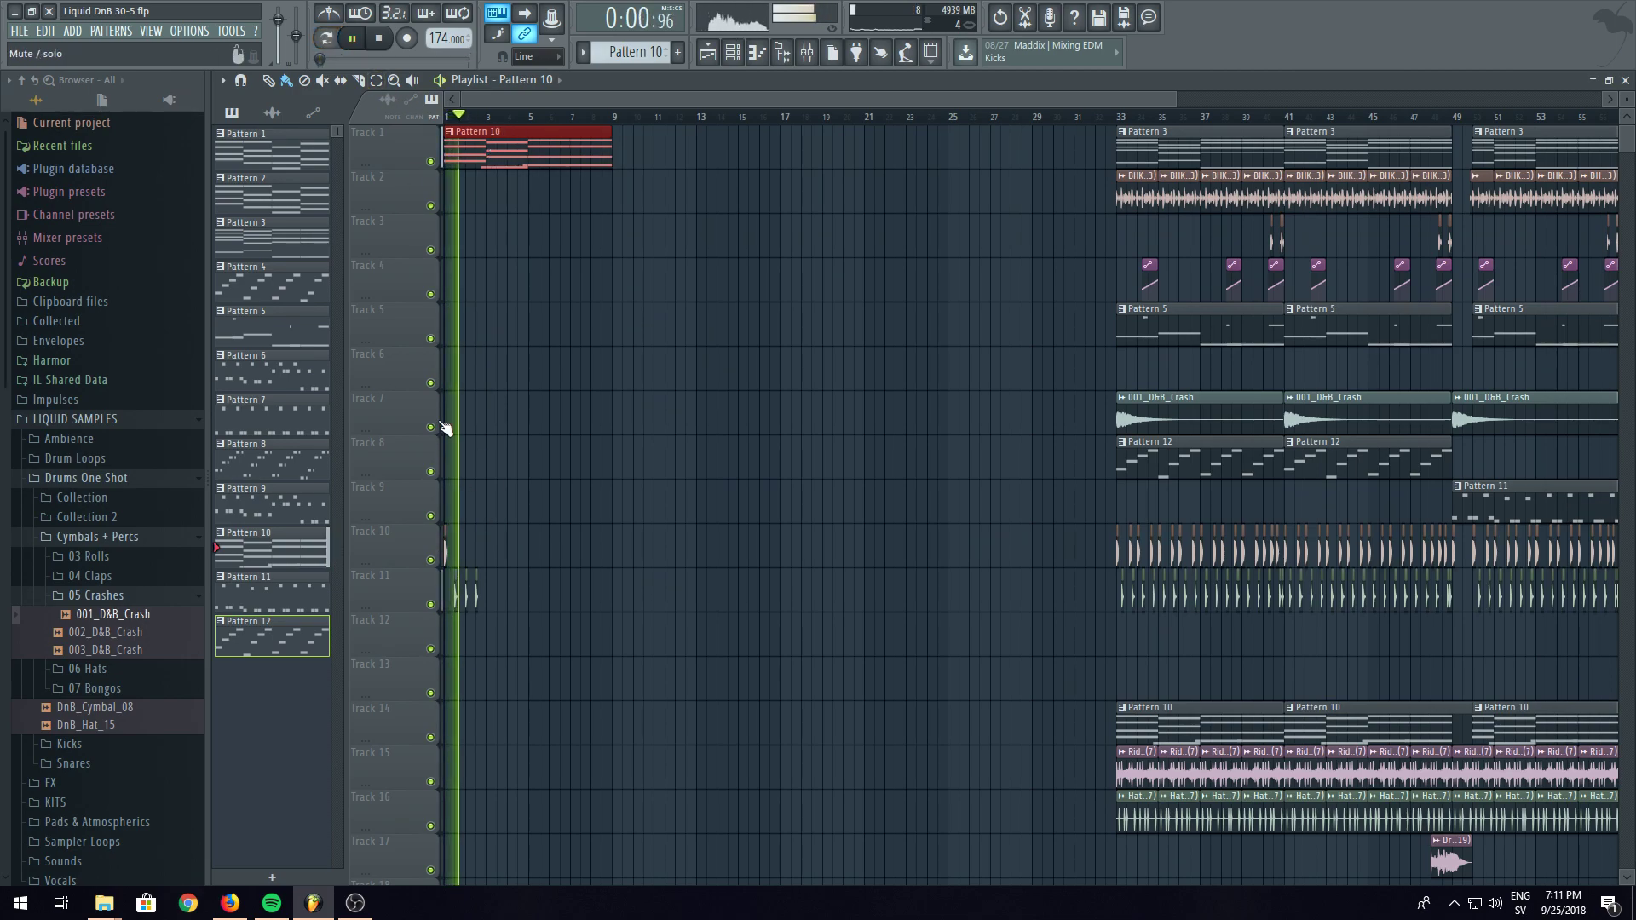
- Try a Hat loops clip at bar 1 on Track 13 in place of the intro kick and snares, play it, and delete it
{"action": "left_click", "coordinate": [355, 39]}
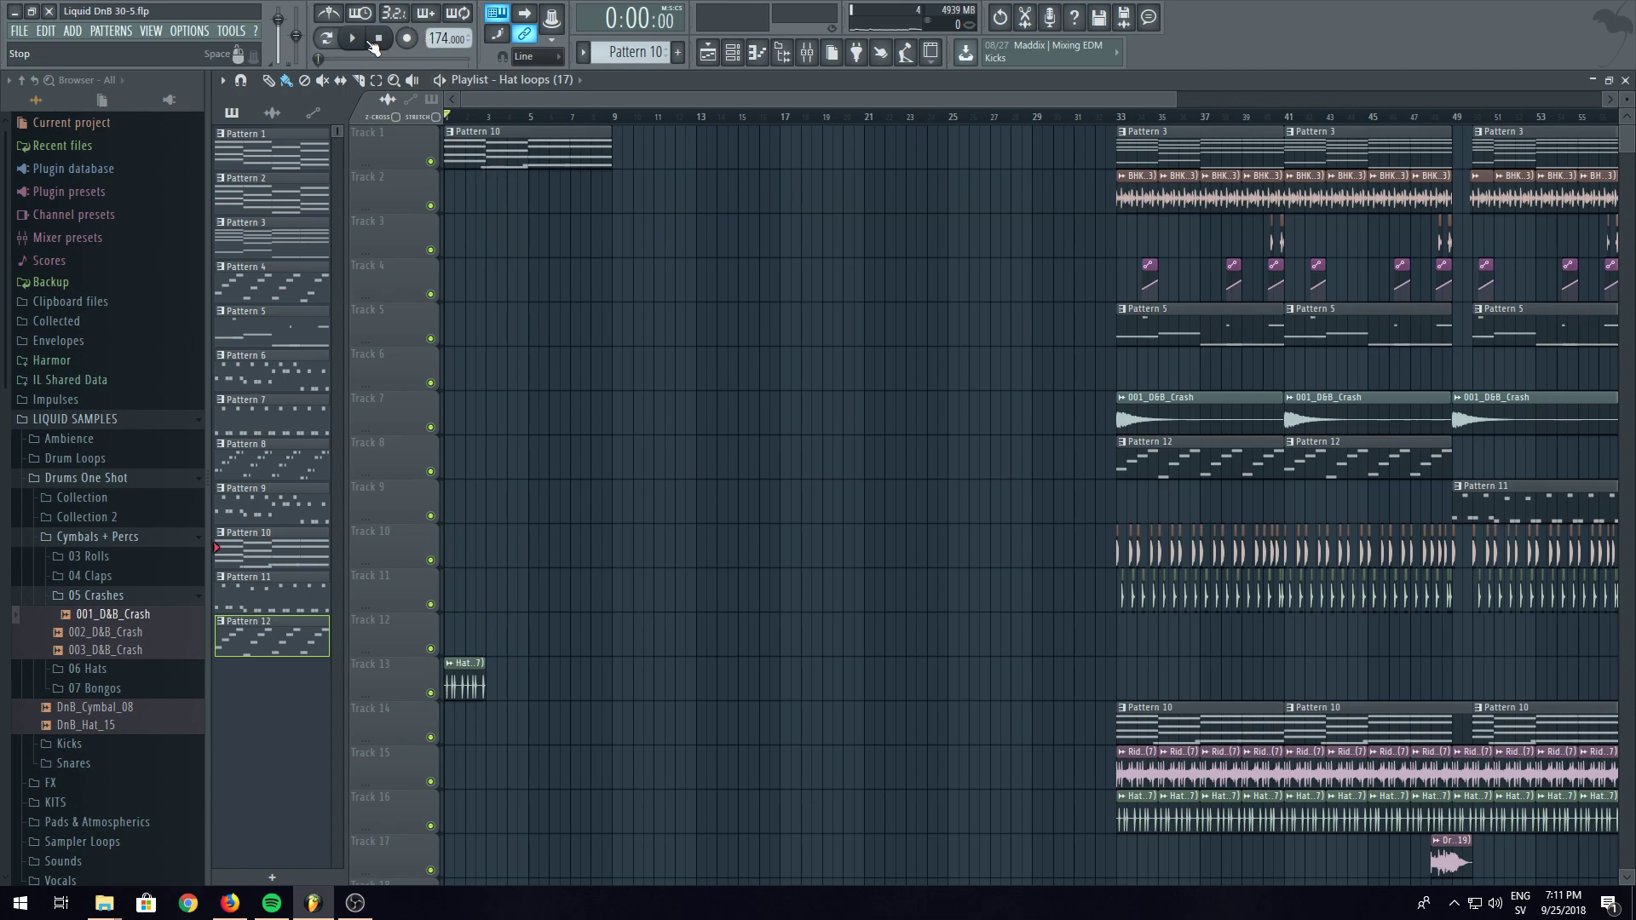
{"action": "key", "text": "space"}
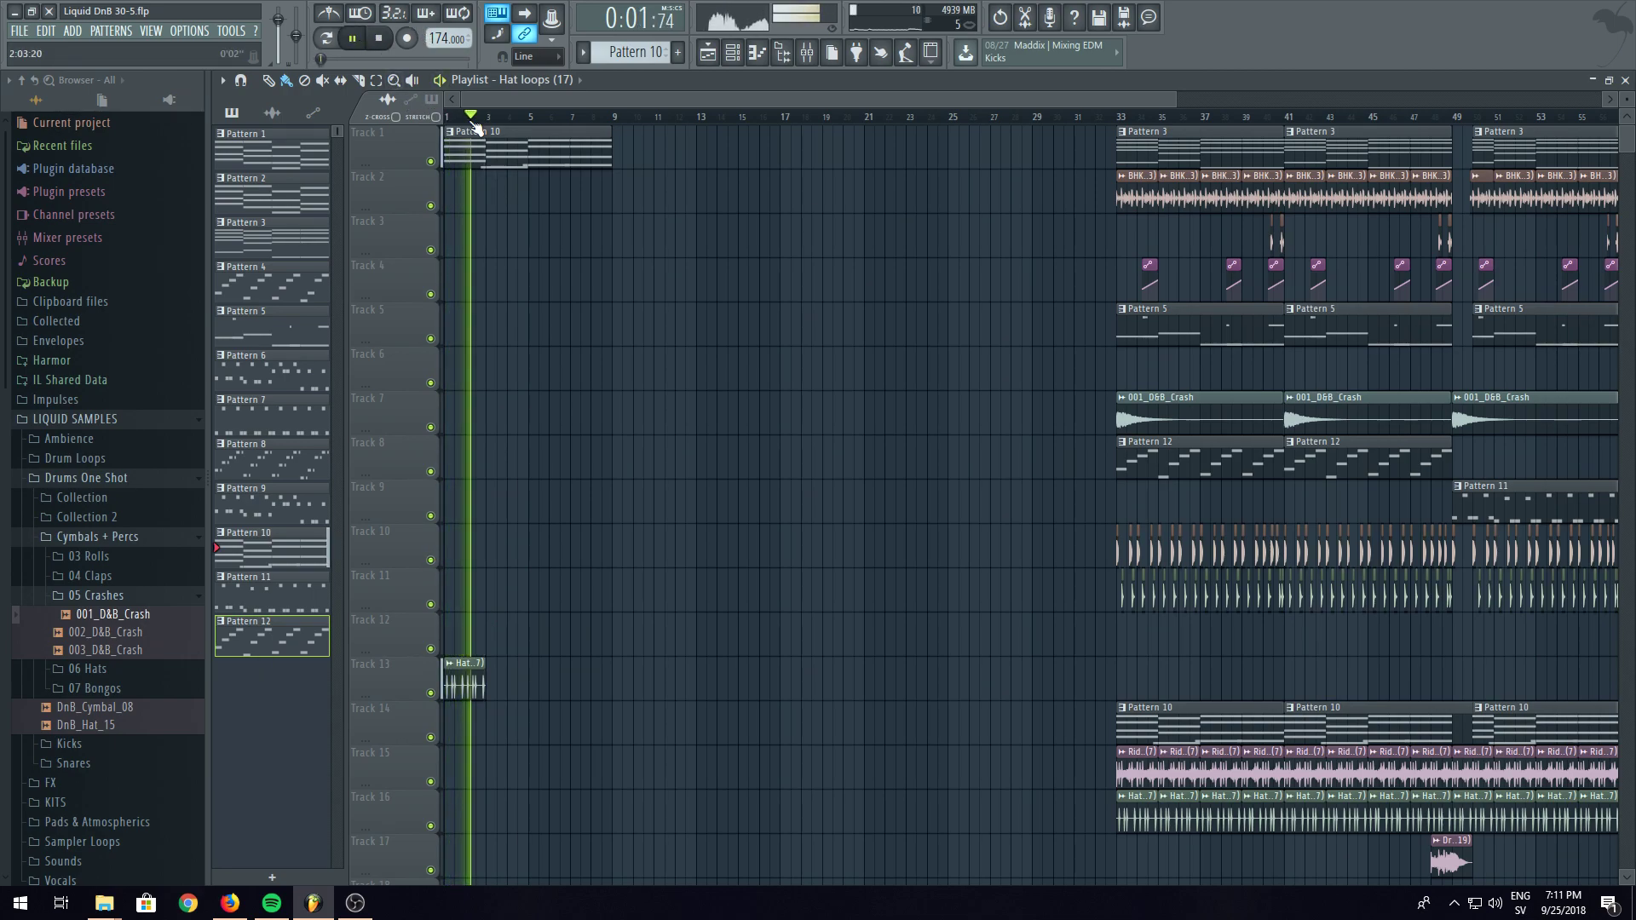
{"action": "scroll", "coordinate": [485, 117], "scroll_direction": "up", "scroll_amount": 3}
{"action": "right_click", "coordinate": [478, 682]}
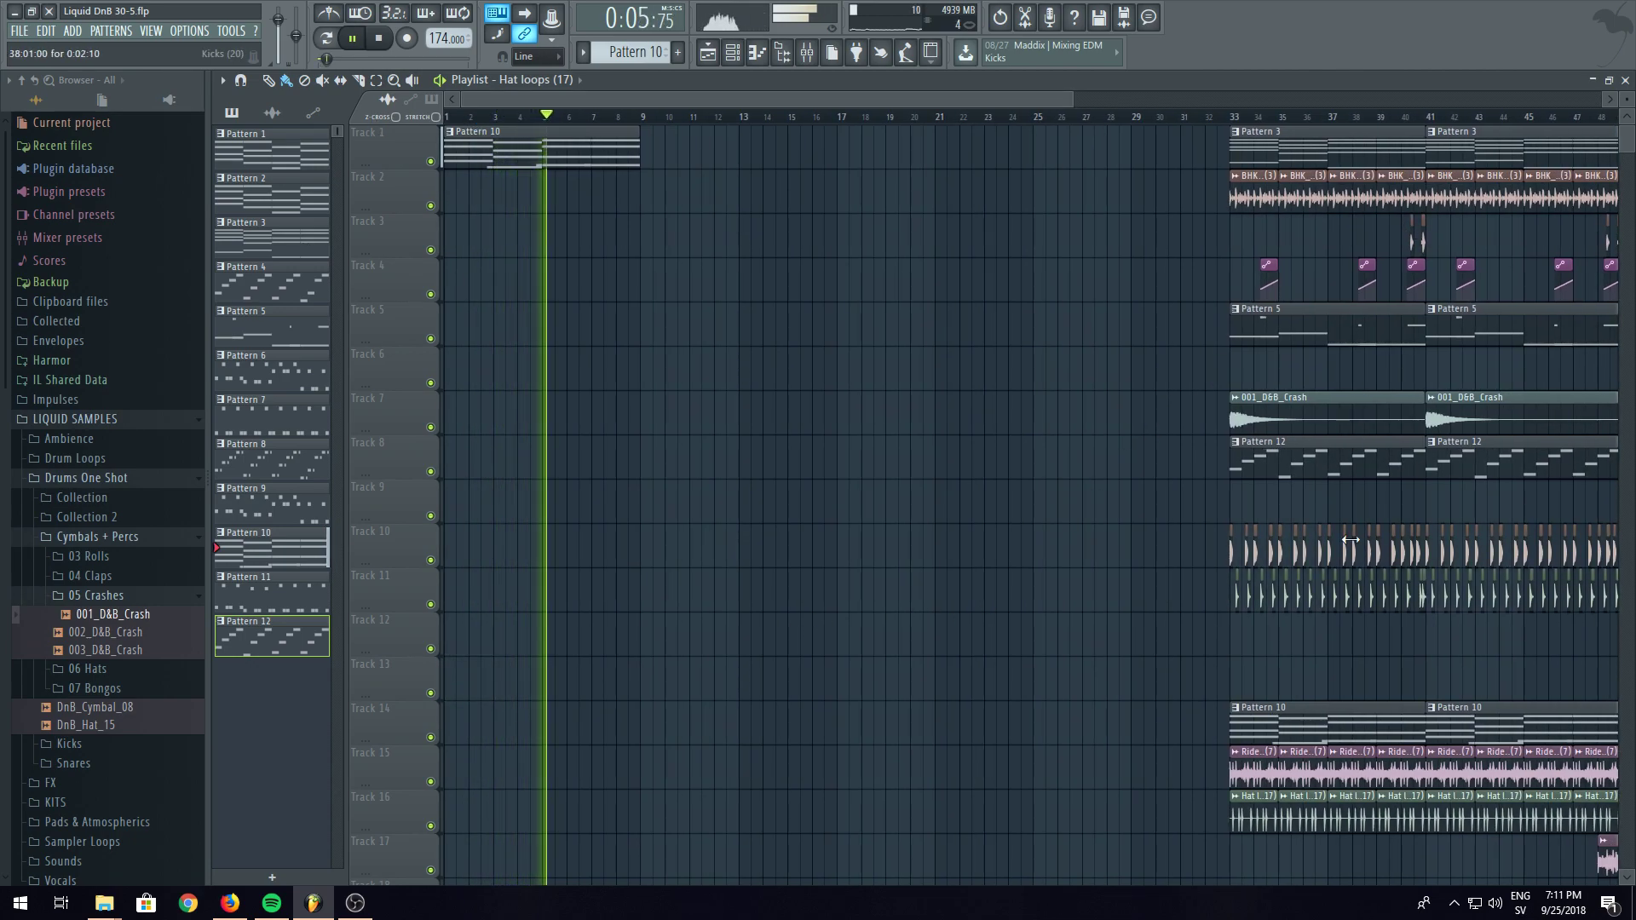
- Show the Unsorted channels in the Channel rack, stop playback, and open the Close Grand channel's piano roll
{"action": "scroll", "coordinate": [1285, 124], "scroll_direction": "down", "scroll_amount": 2}
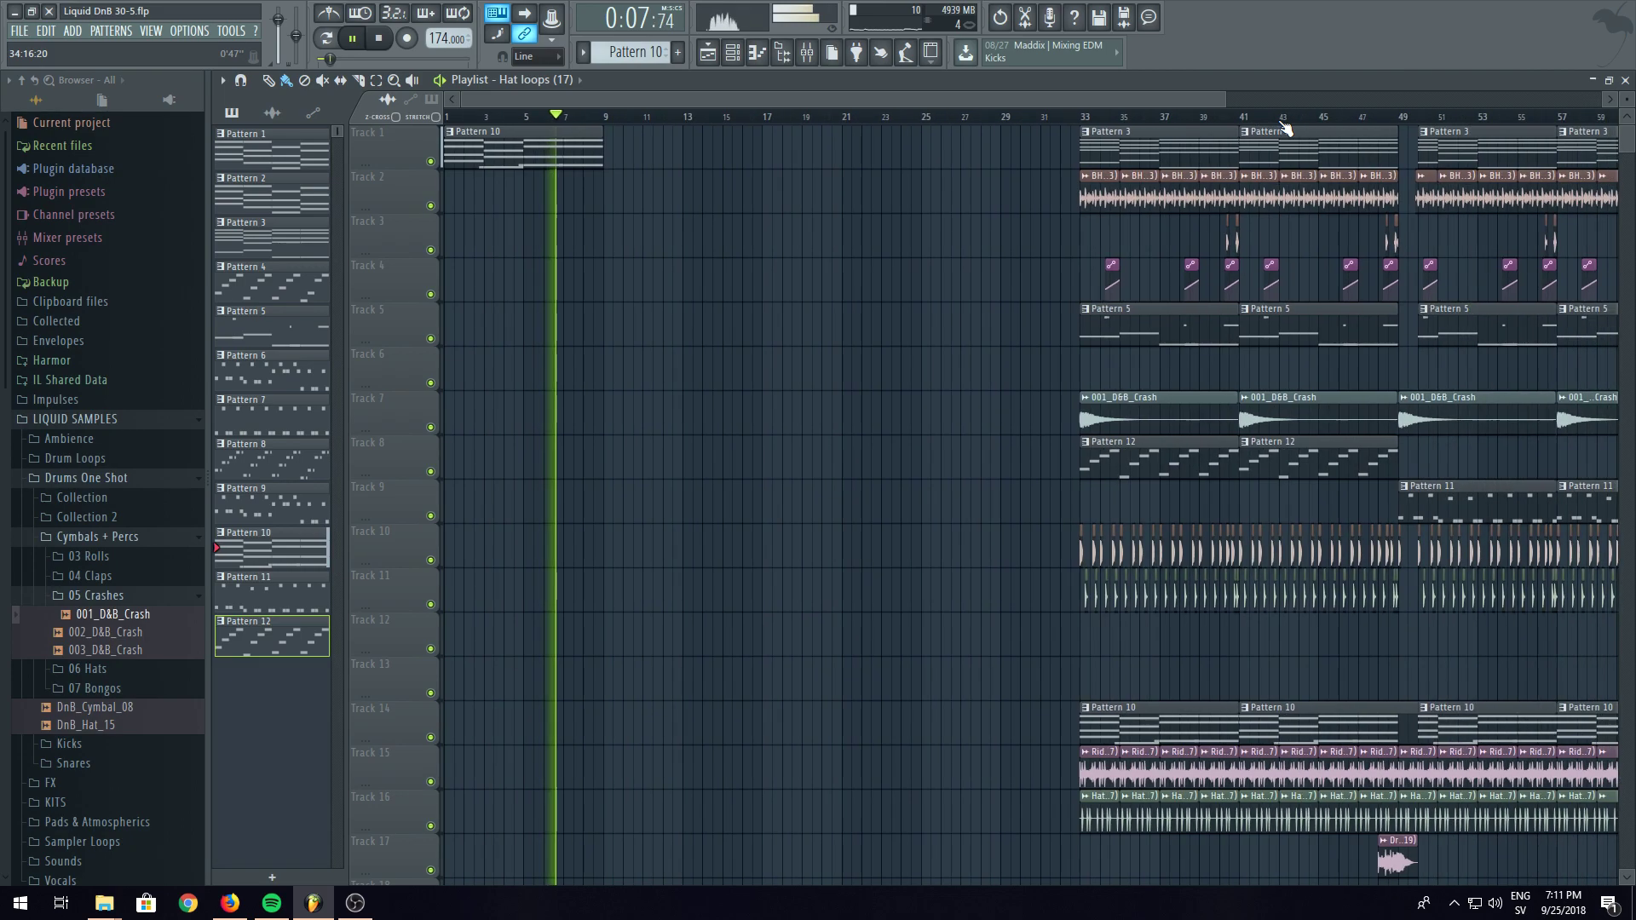
{"action": "scroll", "coordinate": [1285, 128], "scroll_direction": "down", "scroll_amount": 2}
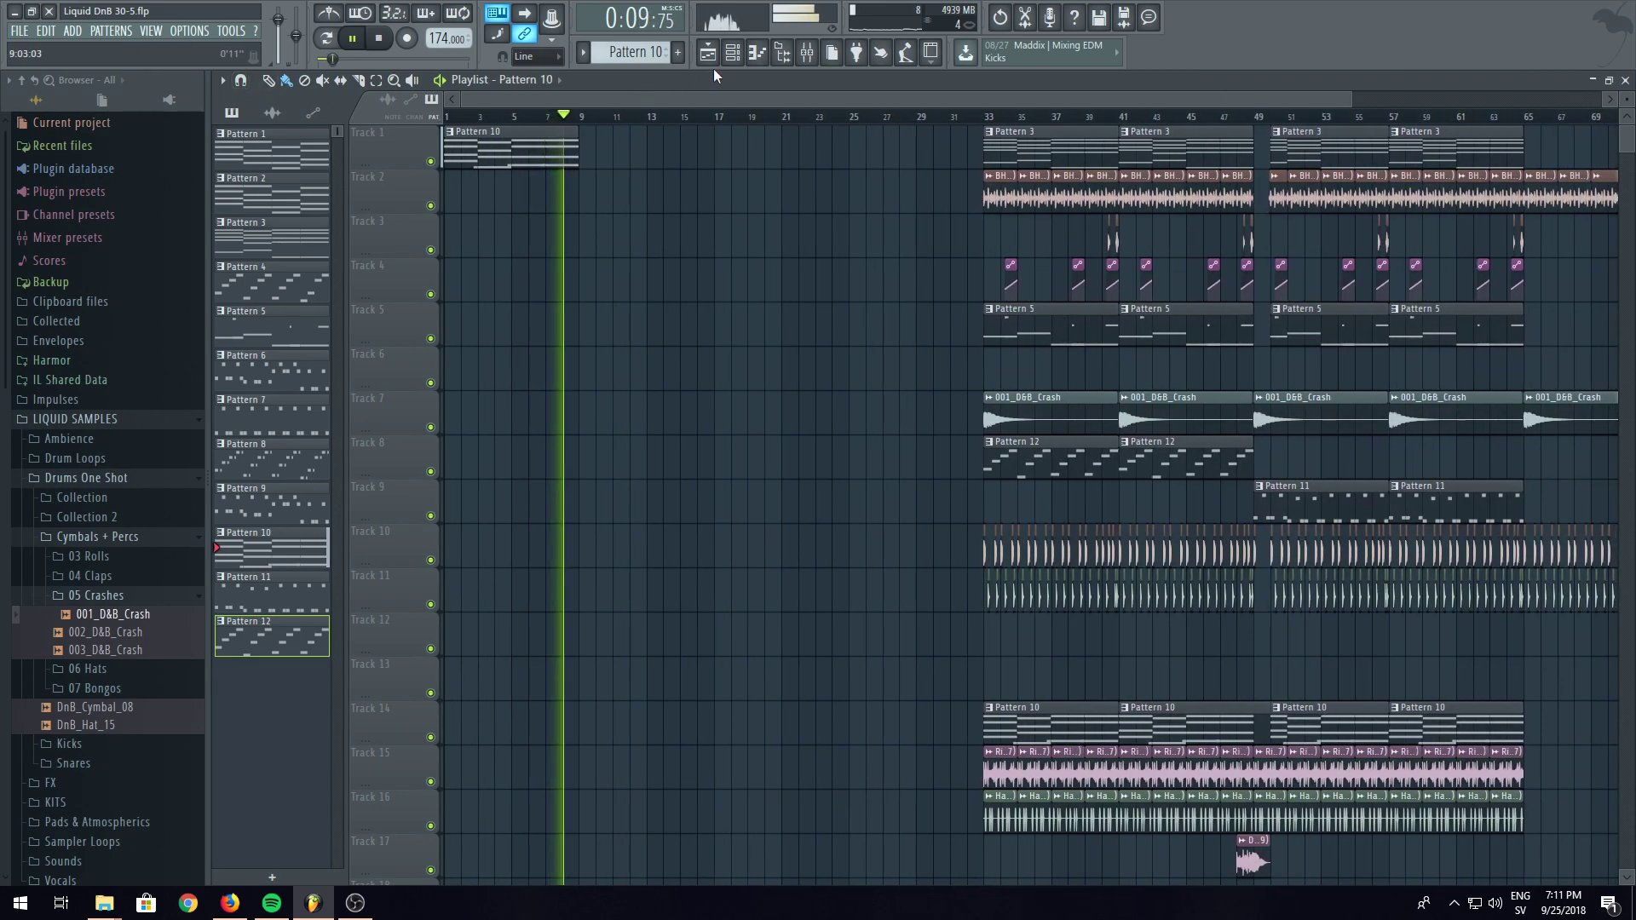
{"action": "key", "text": "F6"}
{"action": "left_click", "coordinate": [670, 99]}
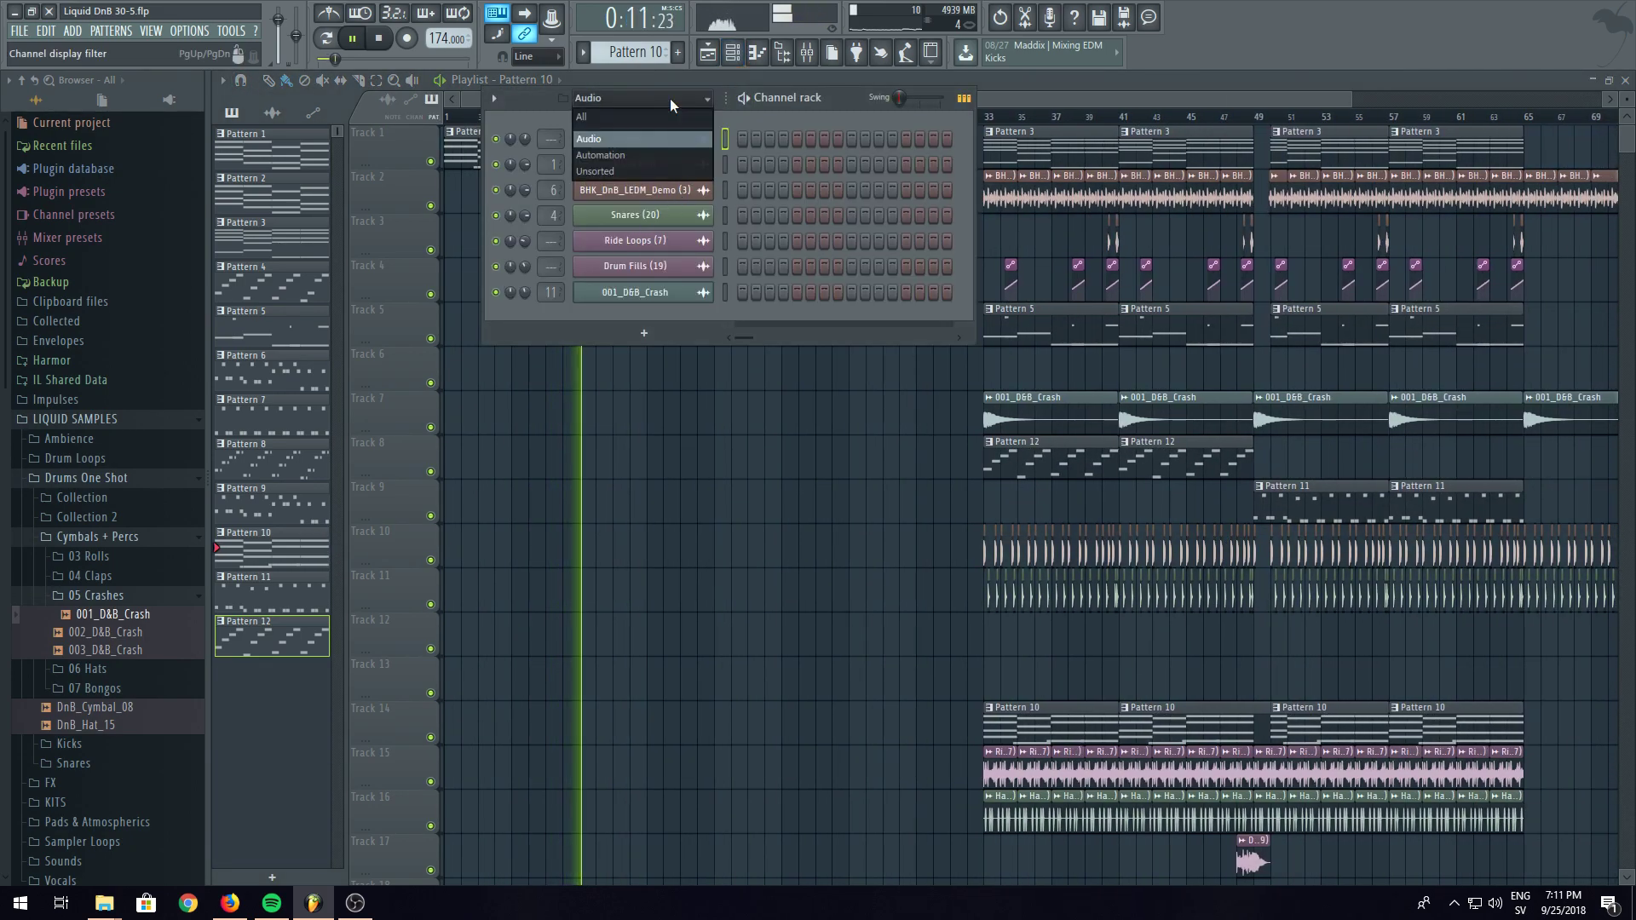
{"action": "left_click", "coordinate": [639, 171]}
{"action": "key", "text": "ctrl+space"}
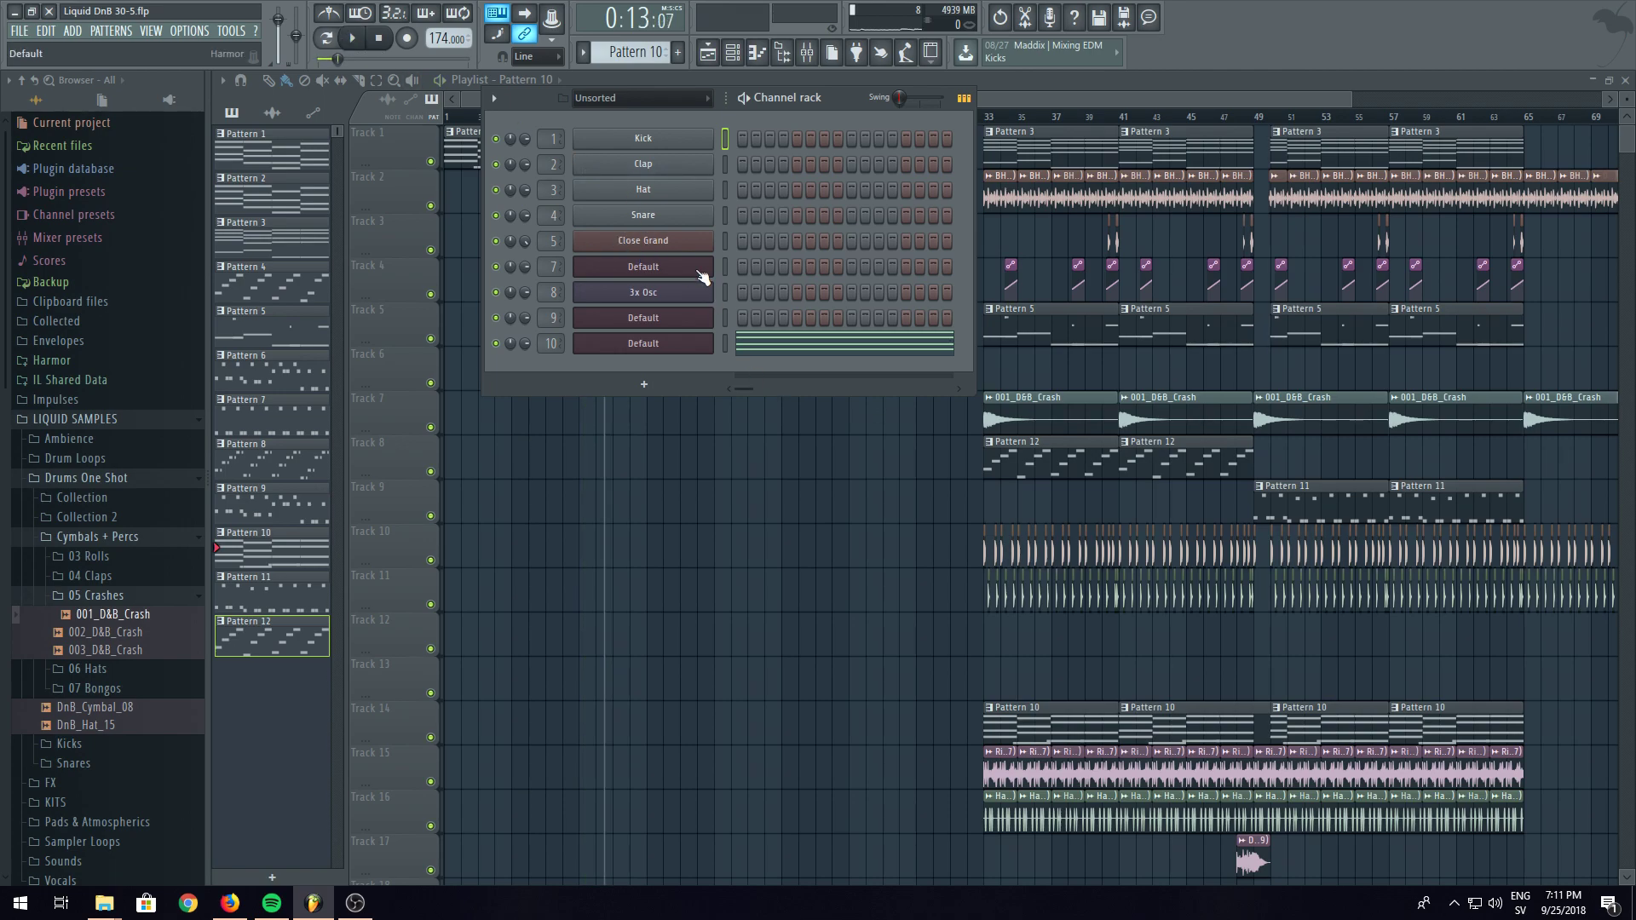
{"action": "left_click", "coordinate": [695, 241]}
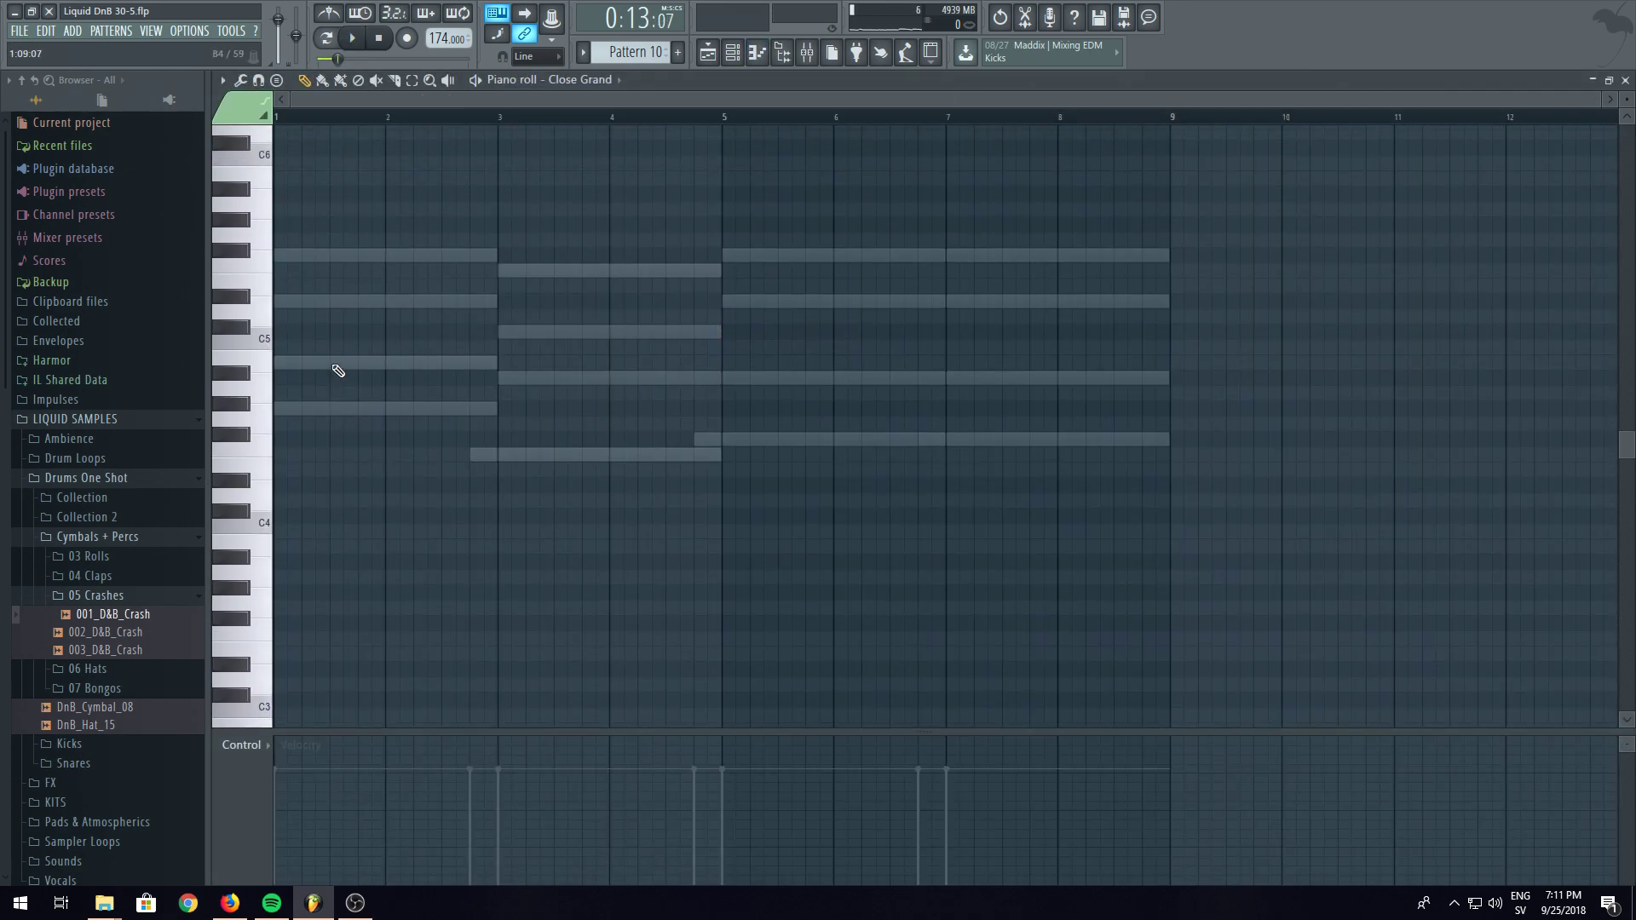
- Draw a rising run of short notes G#4, B4, D#5 and F#5 from bar 1, repeat it an octave higher, and play the pattern
{"action": "left_click_drag", "start_coordinate": [302, 496], "coordinate": [261, 508]}
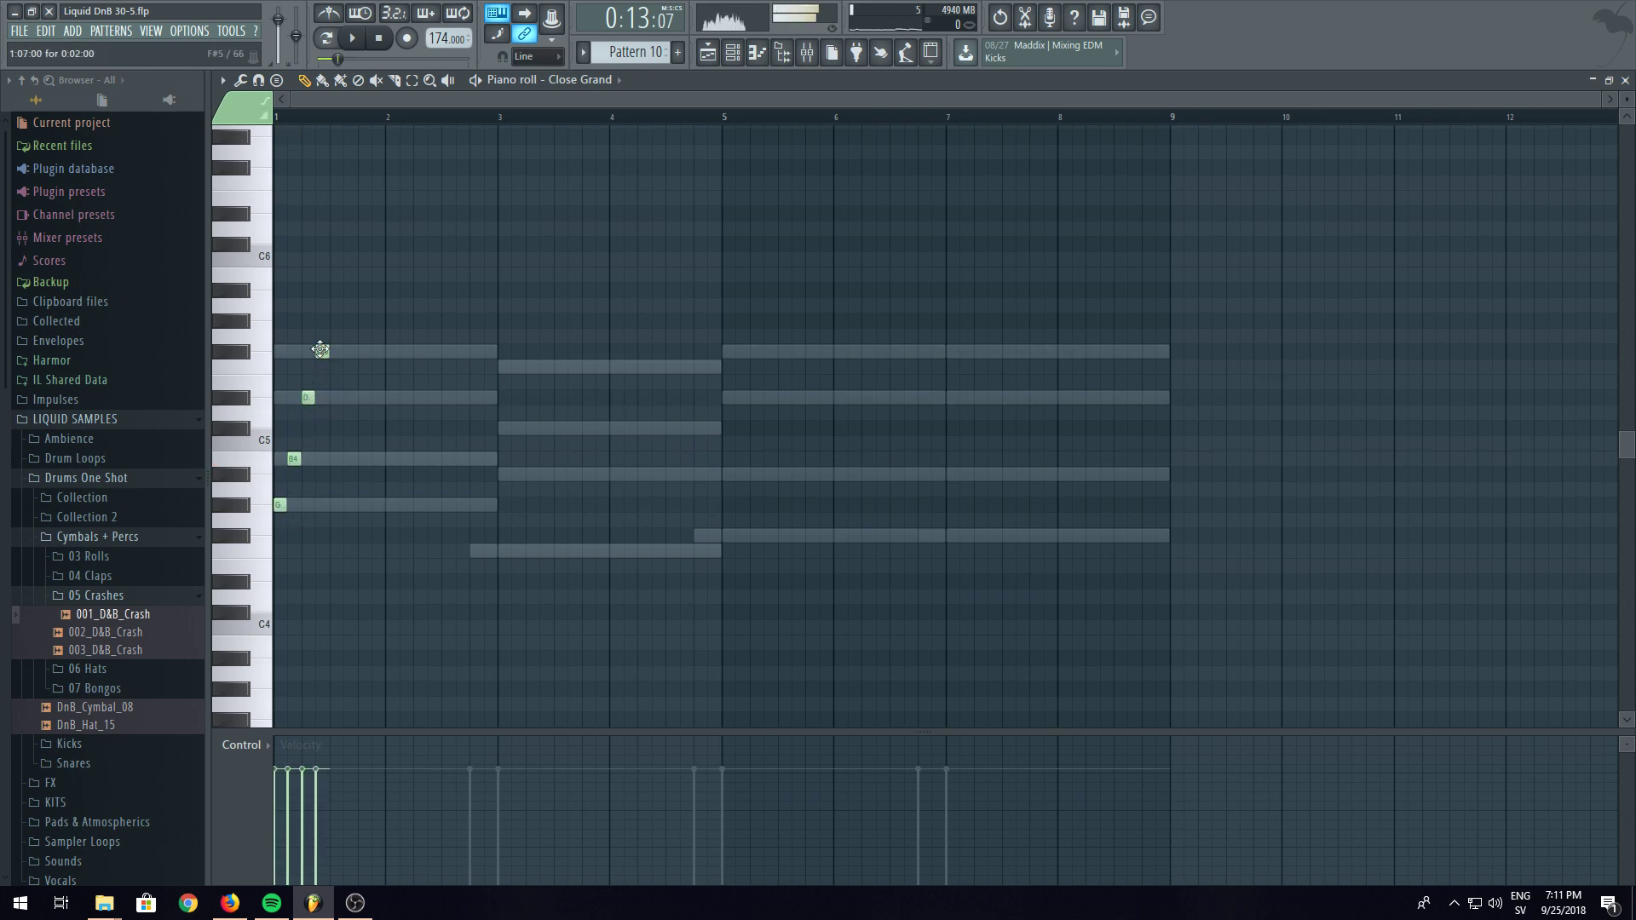
{"action": "left_click", "coordinate": [351, 38]}
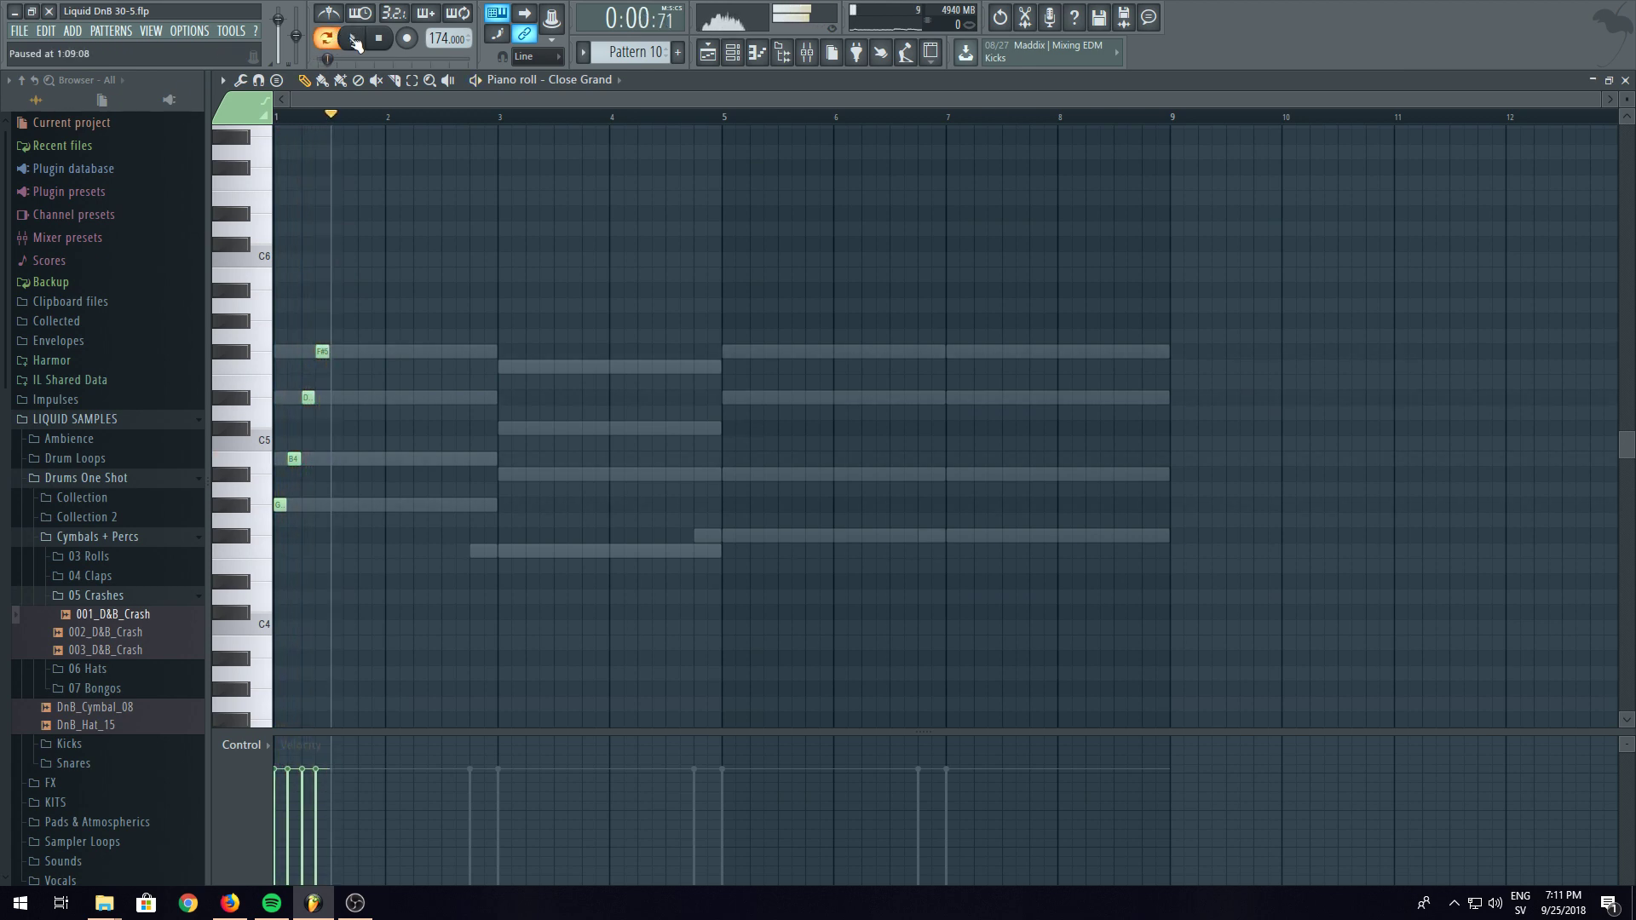
{"action": "scroll", "coordinate": [353, 101], "scroll_direction": "up", "scroll_amount": 5}
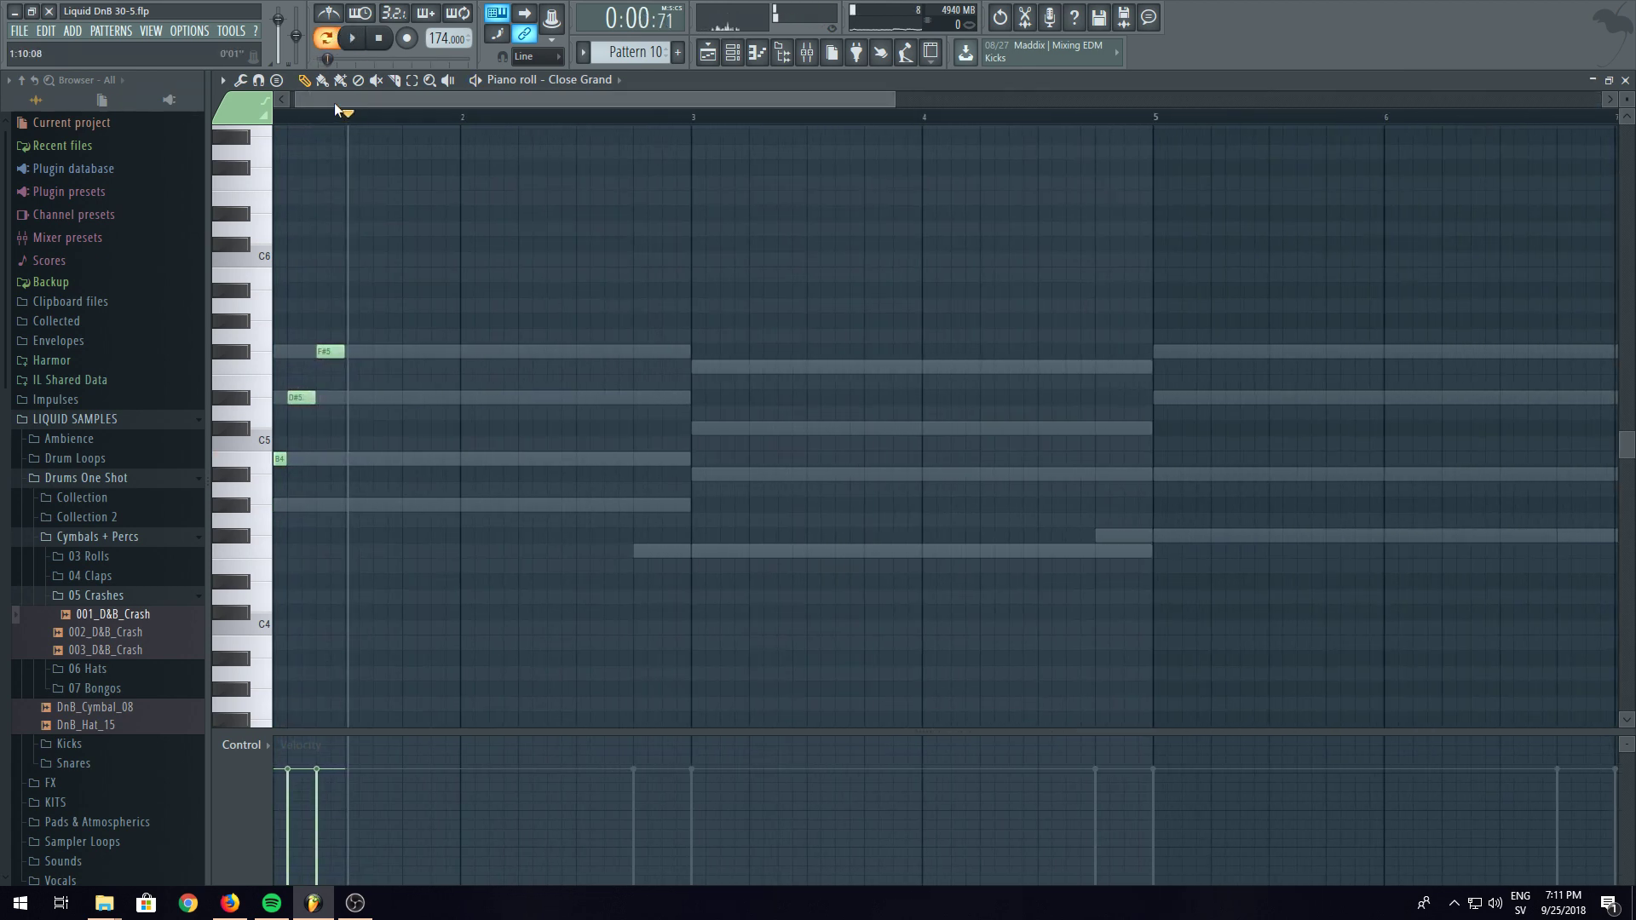
{"action": "scroll", "coordinate": [381, 104], "scroll_direction": "up", "scroll_amount": 2}
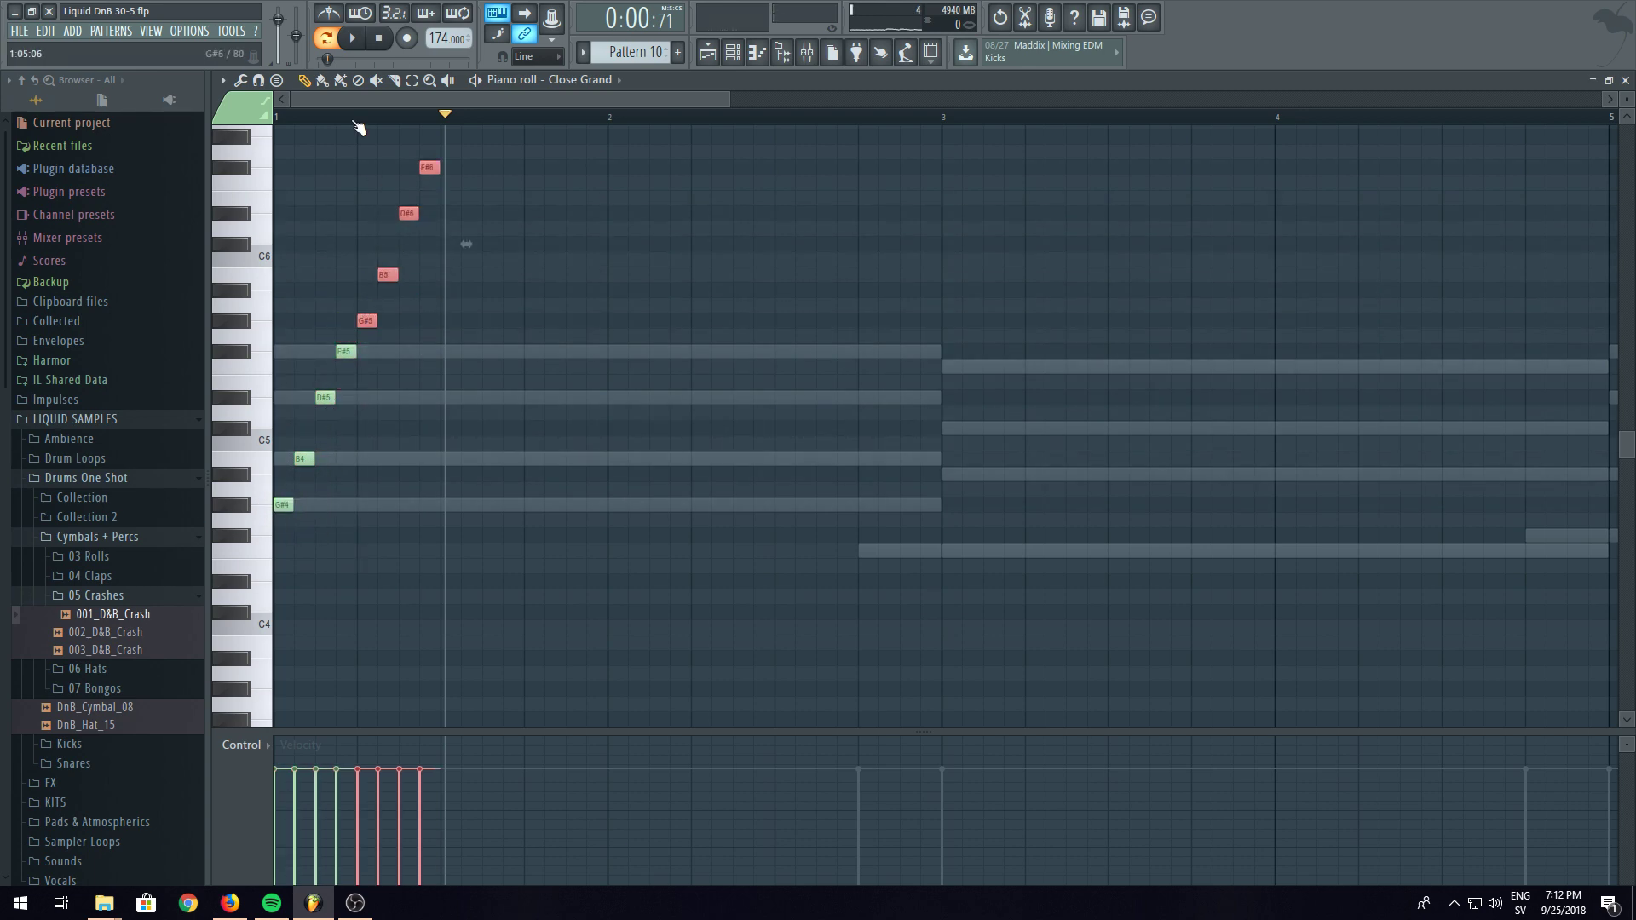
{"action": "left_click", "coordinate": [367, 44]}
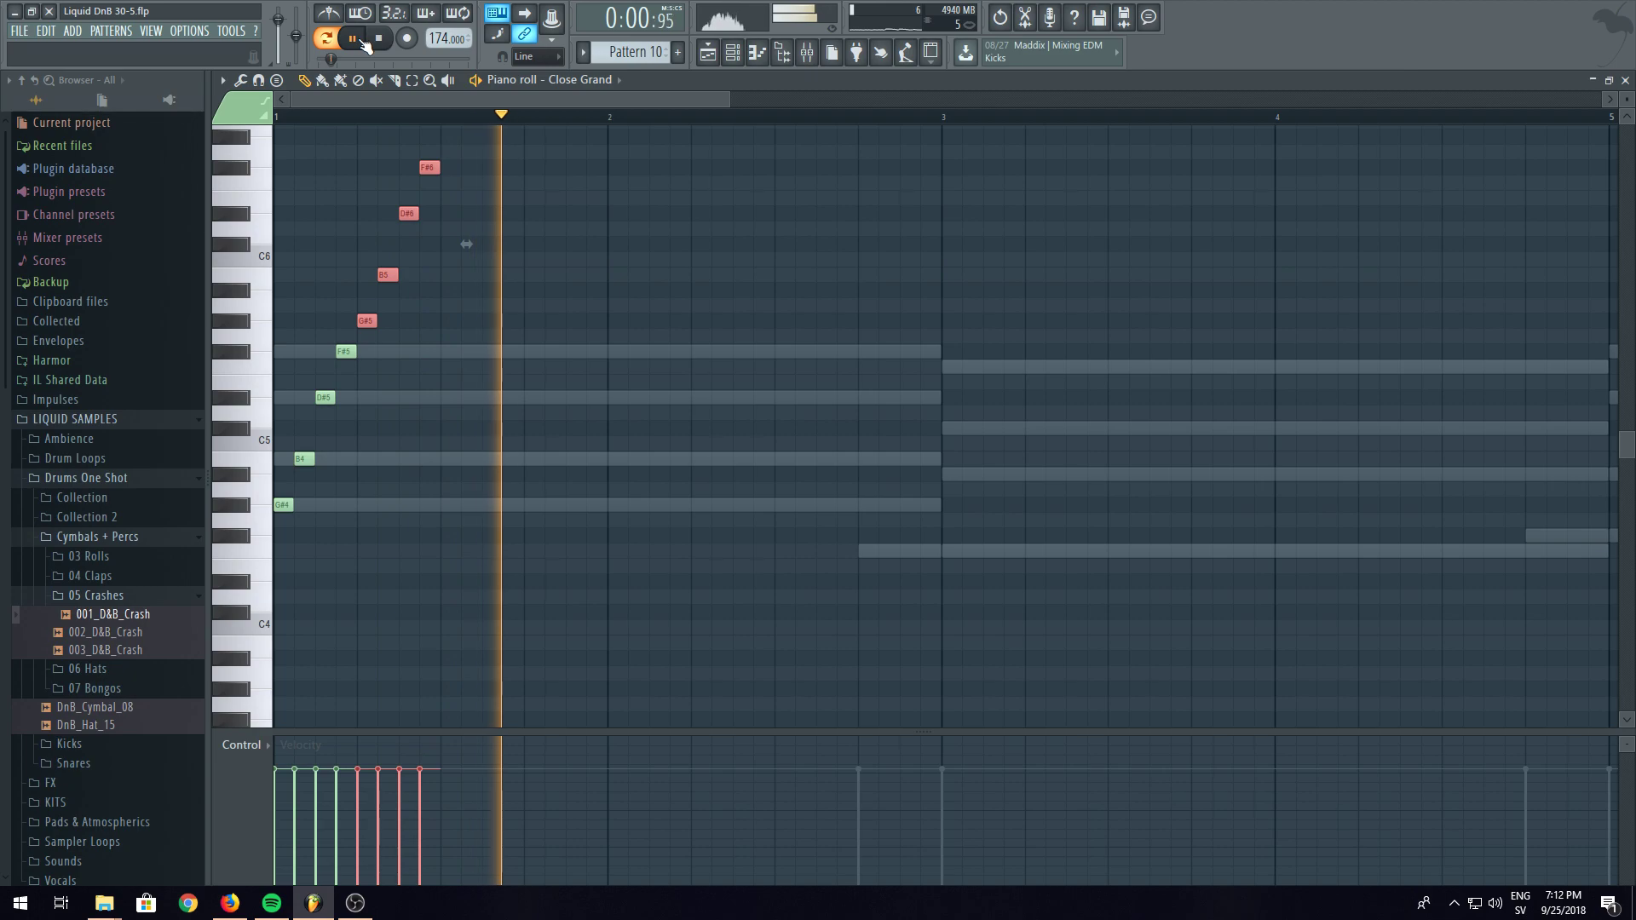
{"action": "left_click", "coordinate": [364, 48]}
{"action": "scroll", "coordinate": [494, 298], "scroll_direction": "up", "scroll_amount": 5}
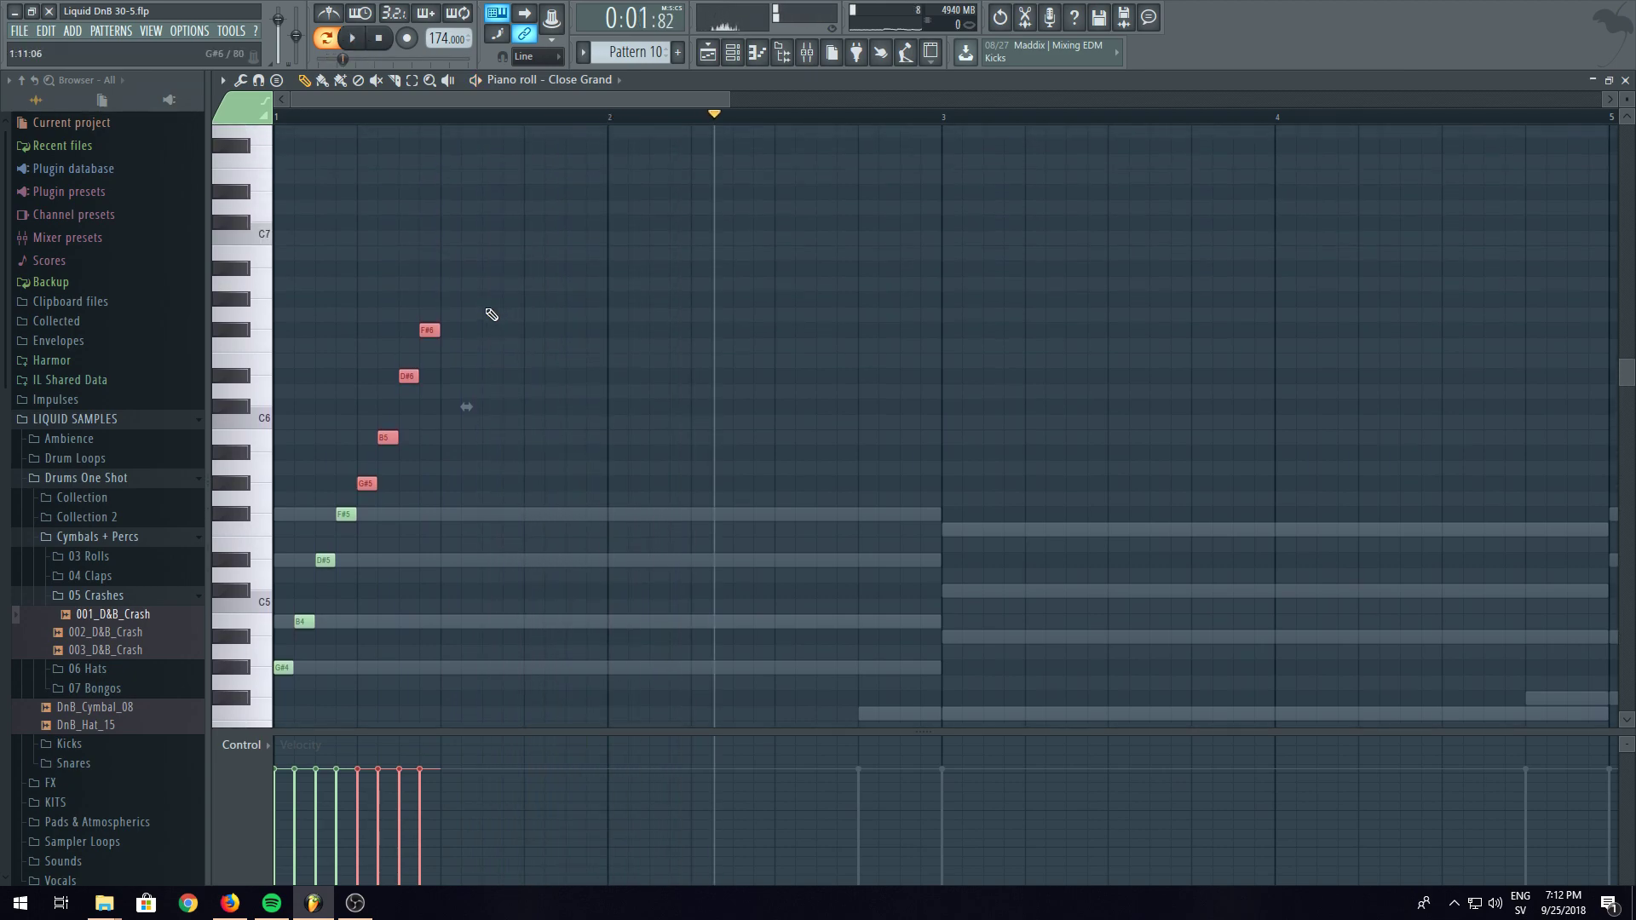
{"action": "left_click", "coordinate": [359, 40]}
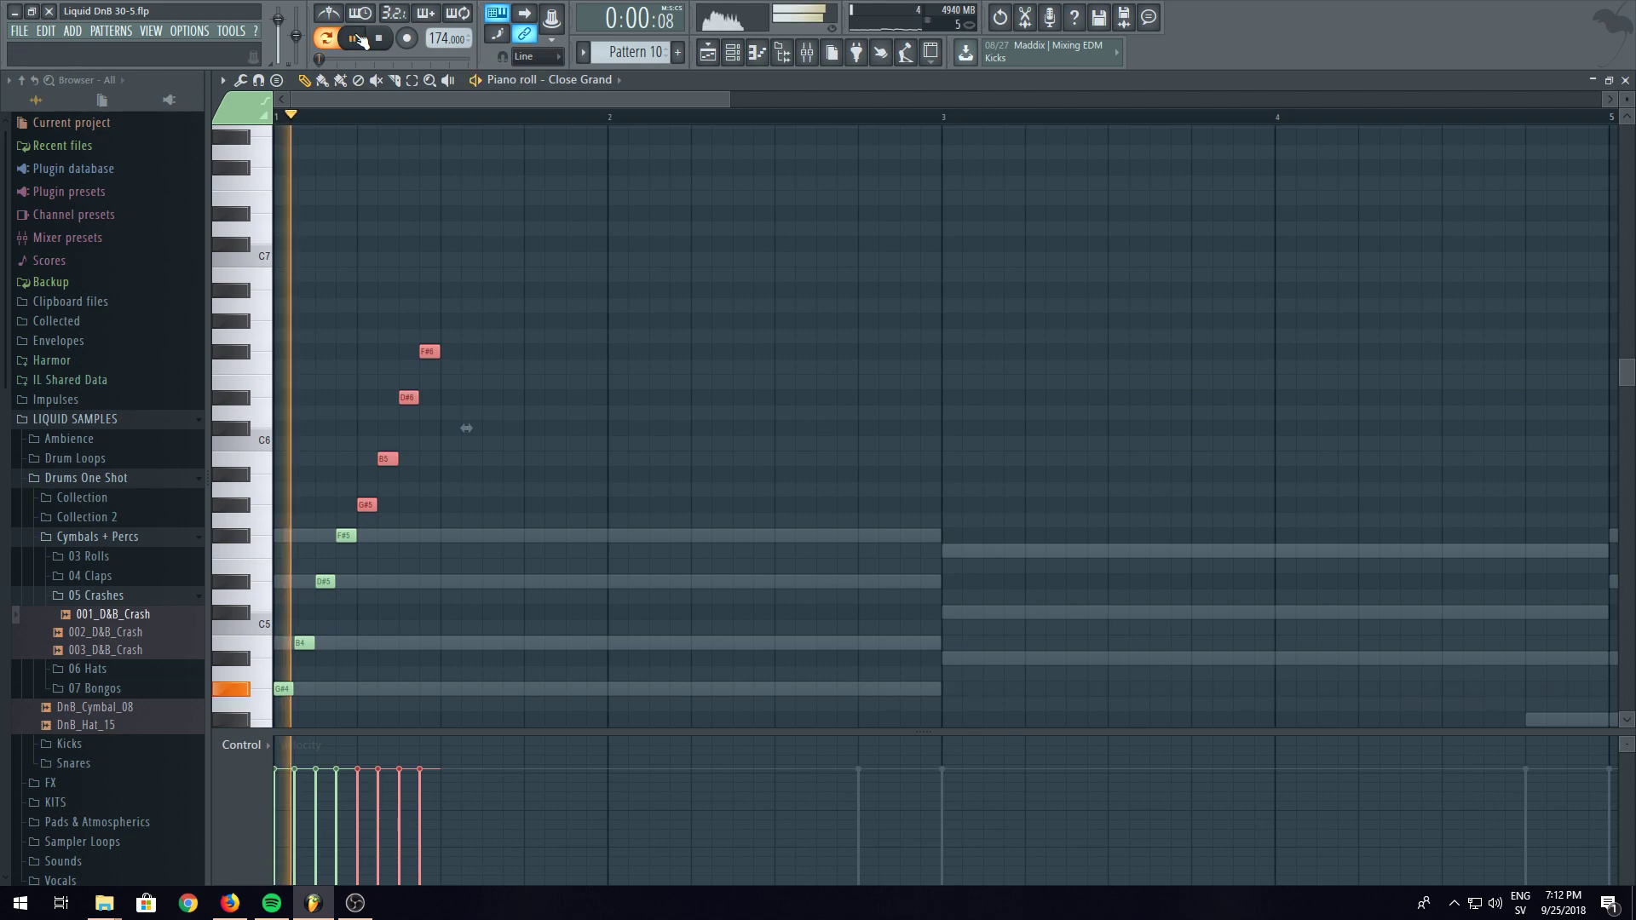
{"action": "left_click", "coordinate": [773, 361]}
- Flip all eight Close Grand notes horizontally with start times preserved so the run descends, and play the pattern
{"action": "left_click_drag", "start_coordinate": [558, 298], "coordinate": [281, 711]}
{"action": "left_click", "coordinate": [223, 80]}
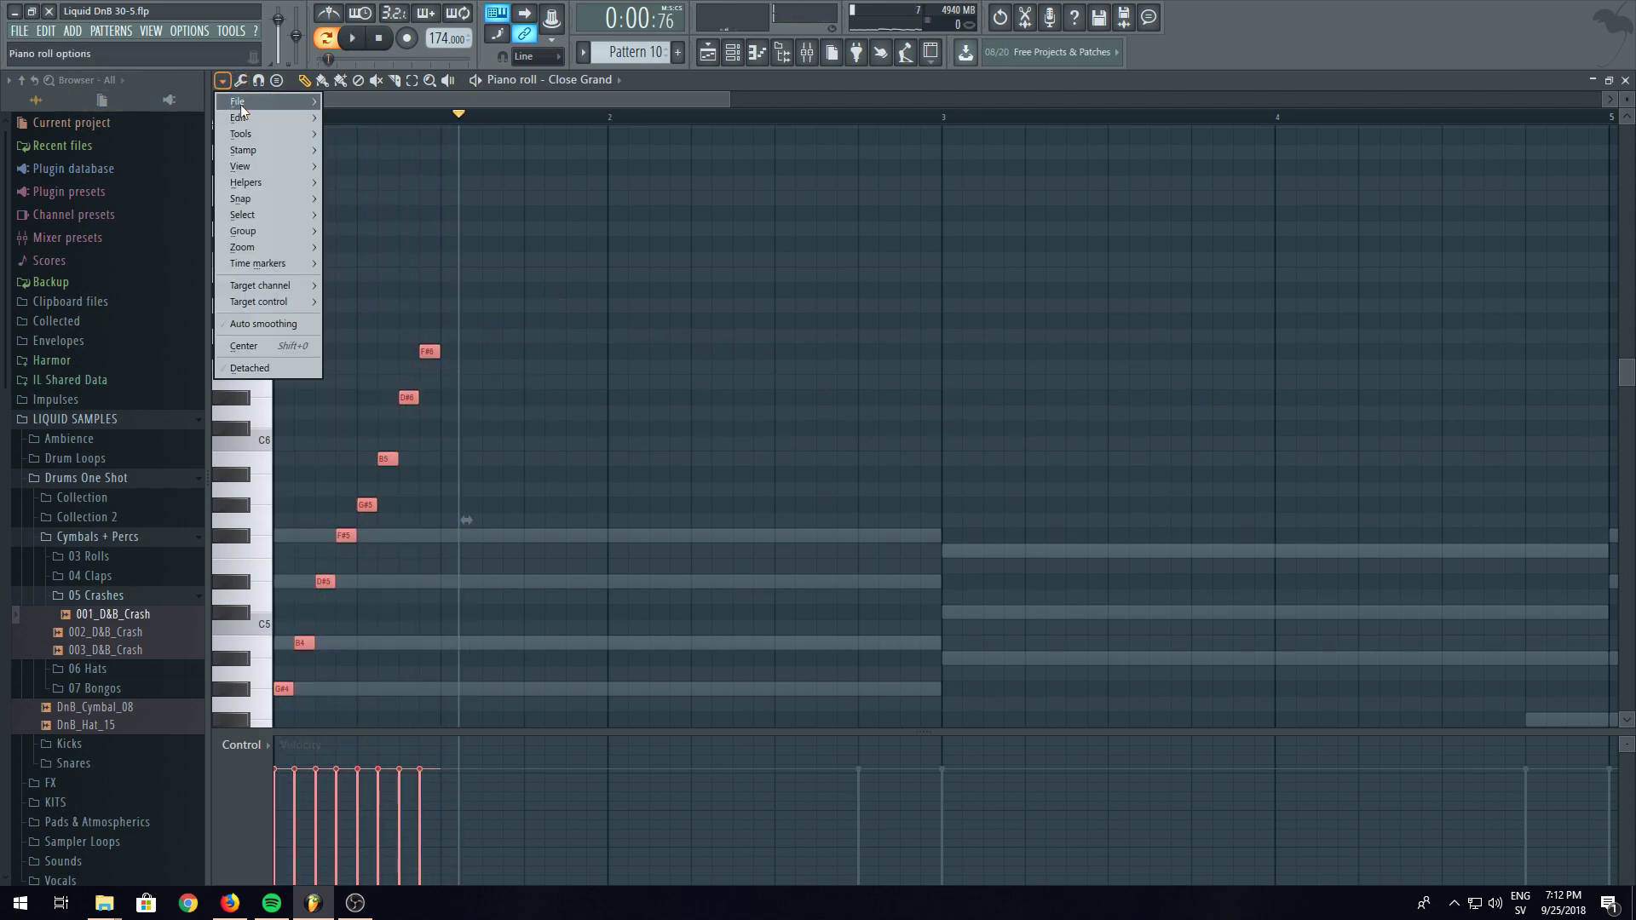
{"action": "mouse_move", "coordinate": [256, 135]}
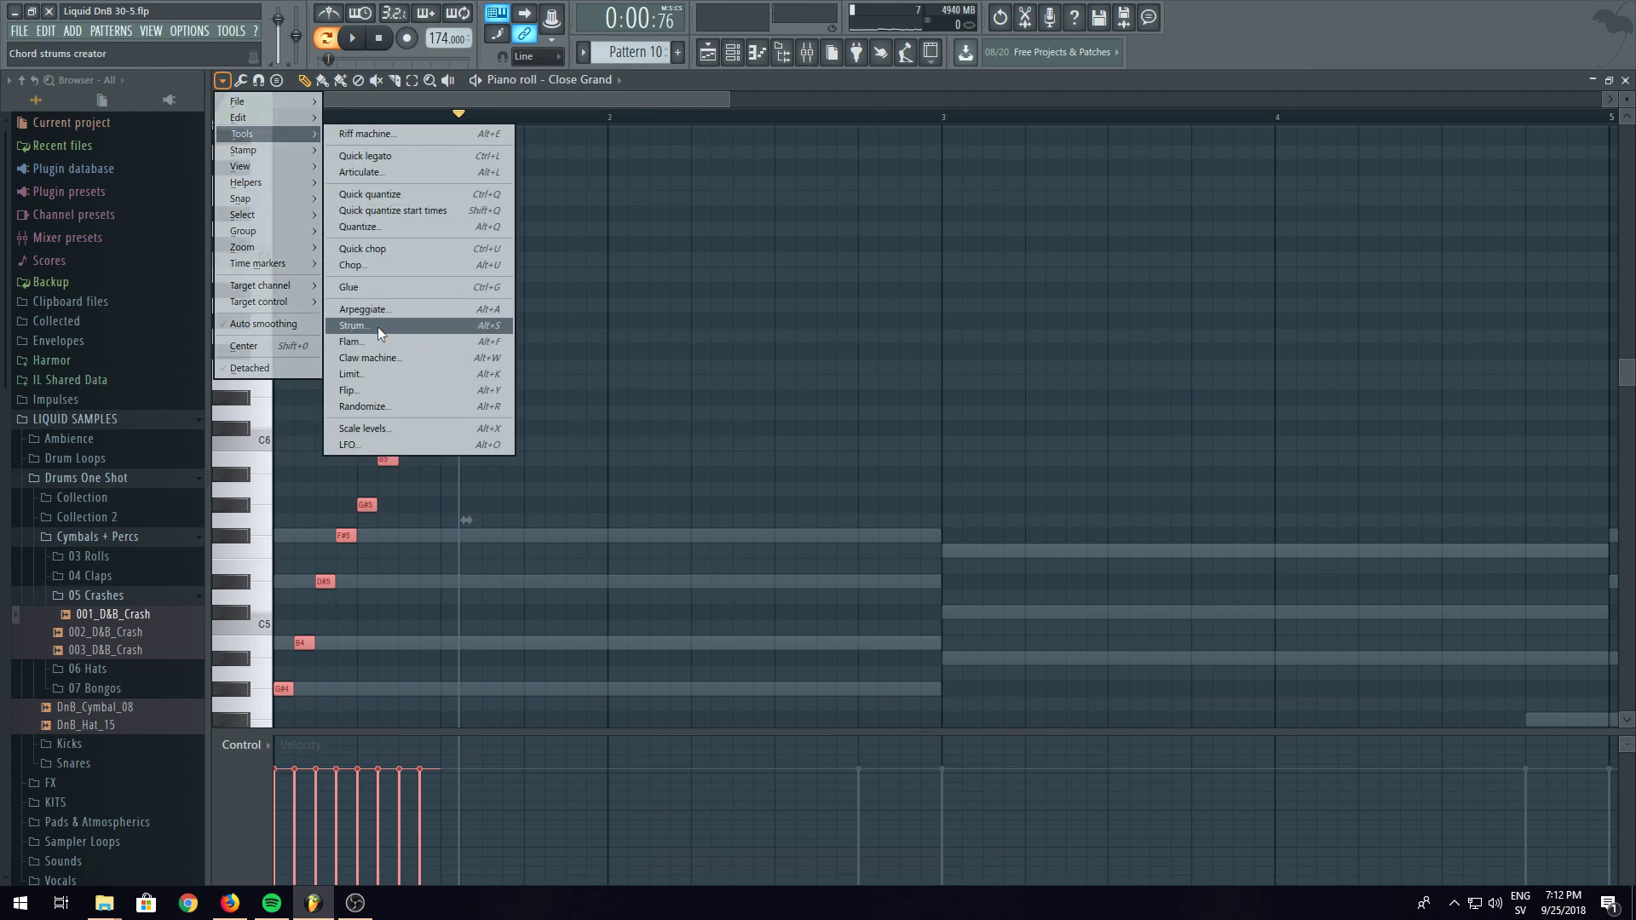
{"action": "left_click", "coordinate": [366, 391]}
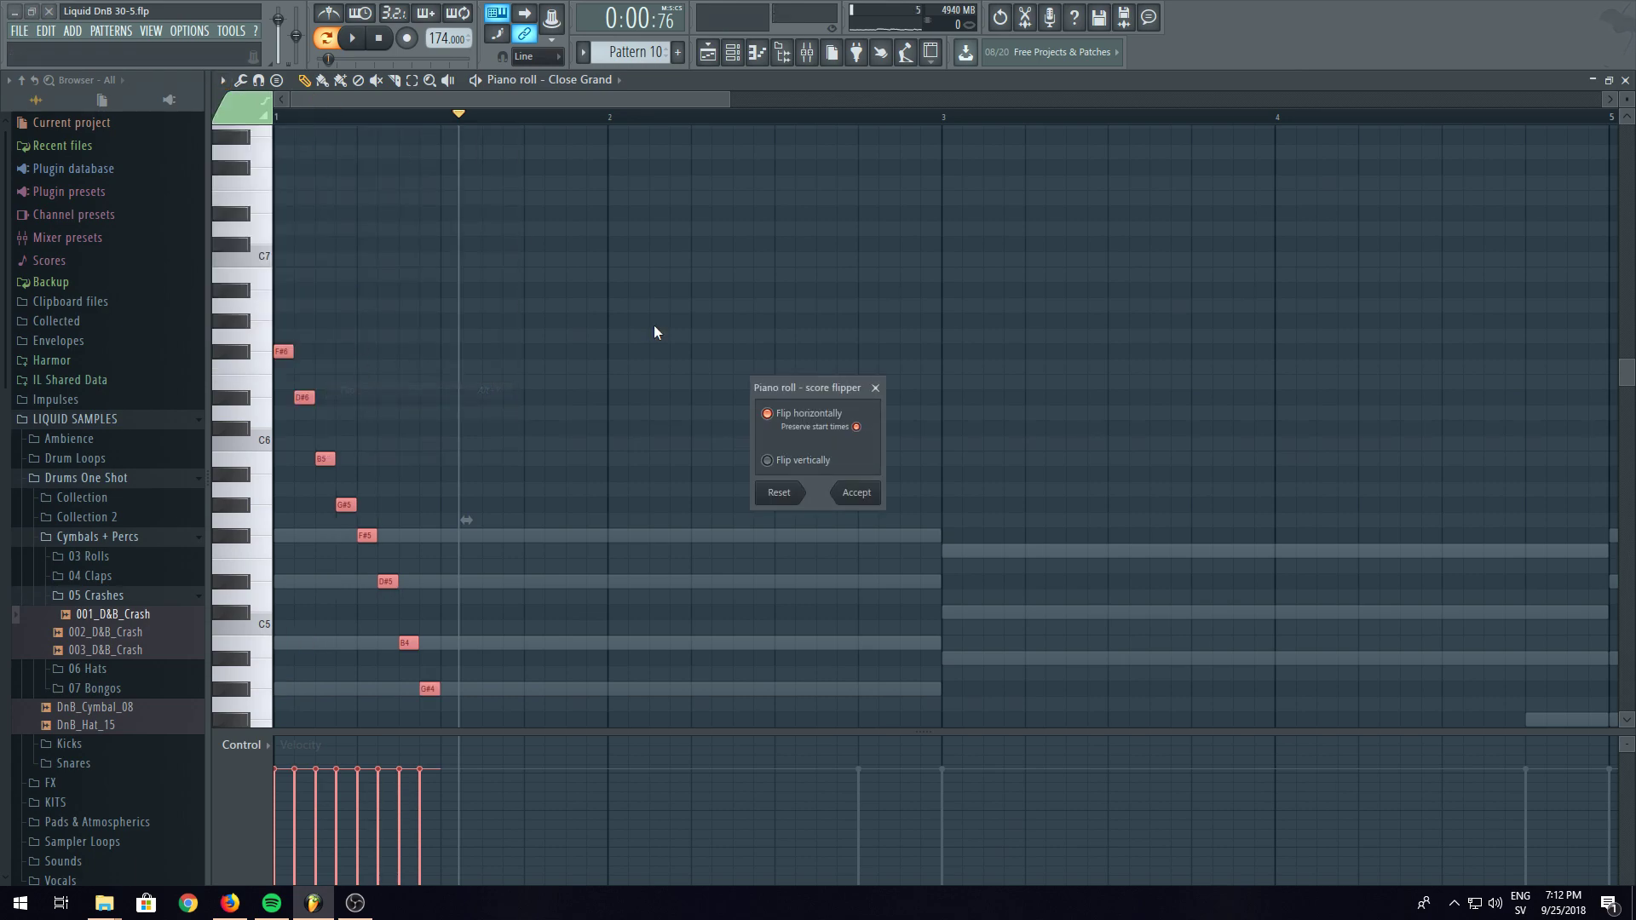
{"action": "left_click", "coordinate": [845, 494]}
{"action": "key", "text": "space"}
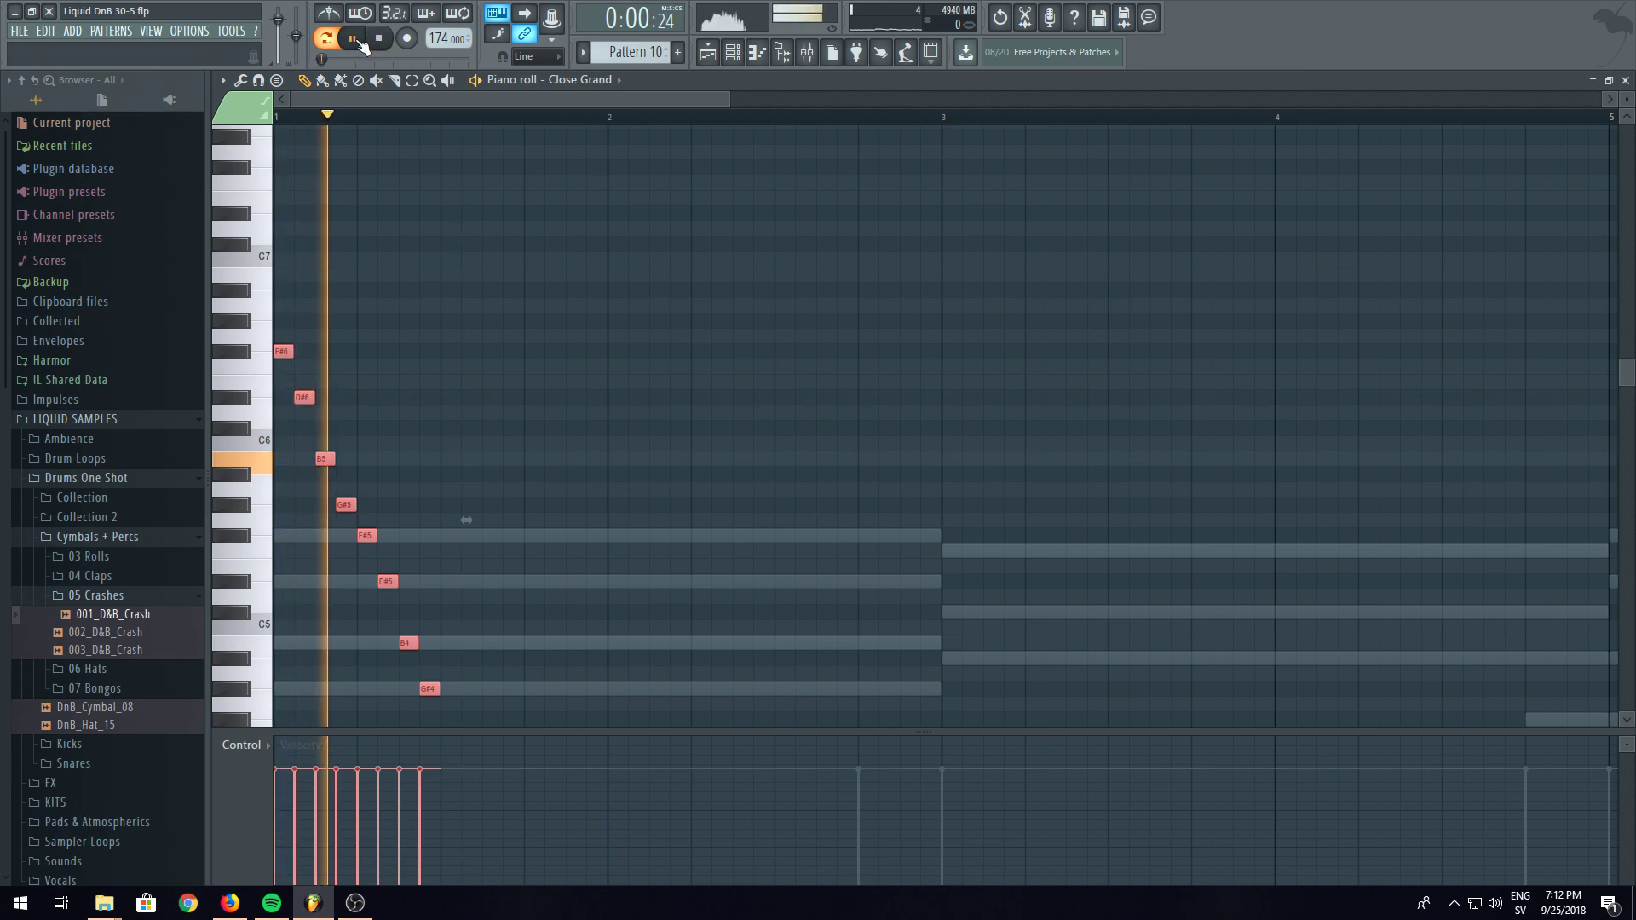
{"action": "left_click", "coordinate": [378, 38]}
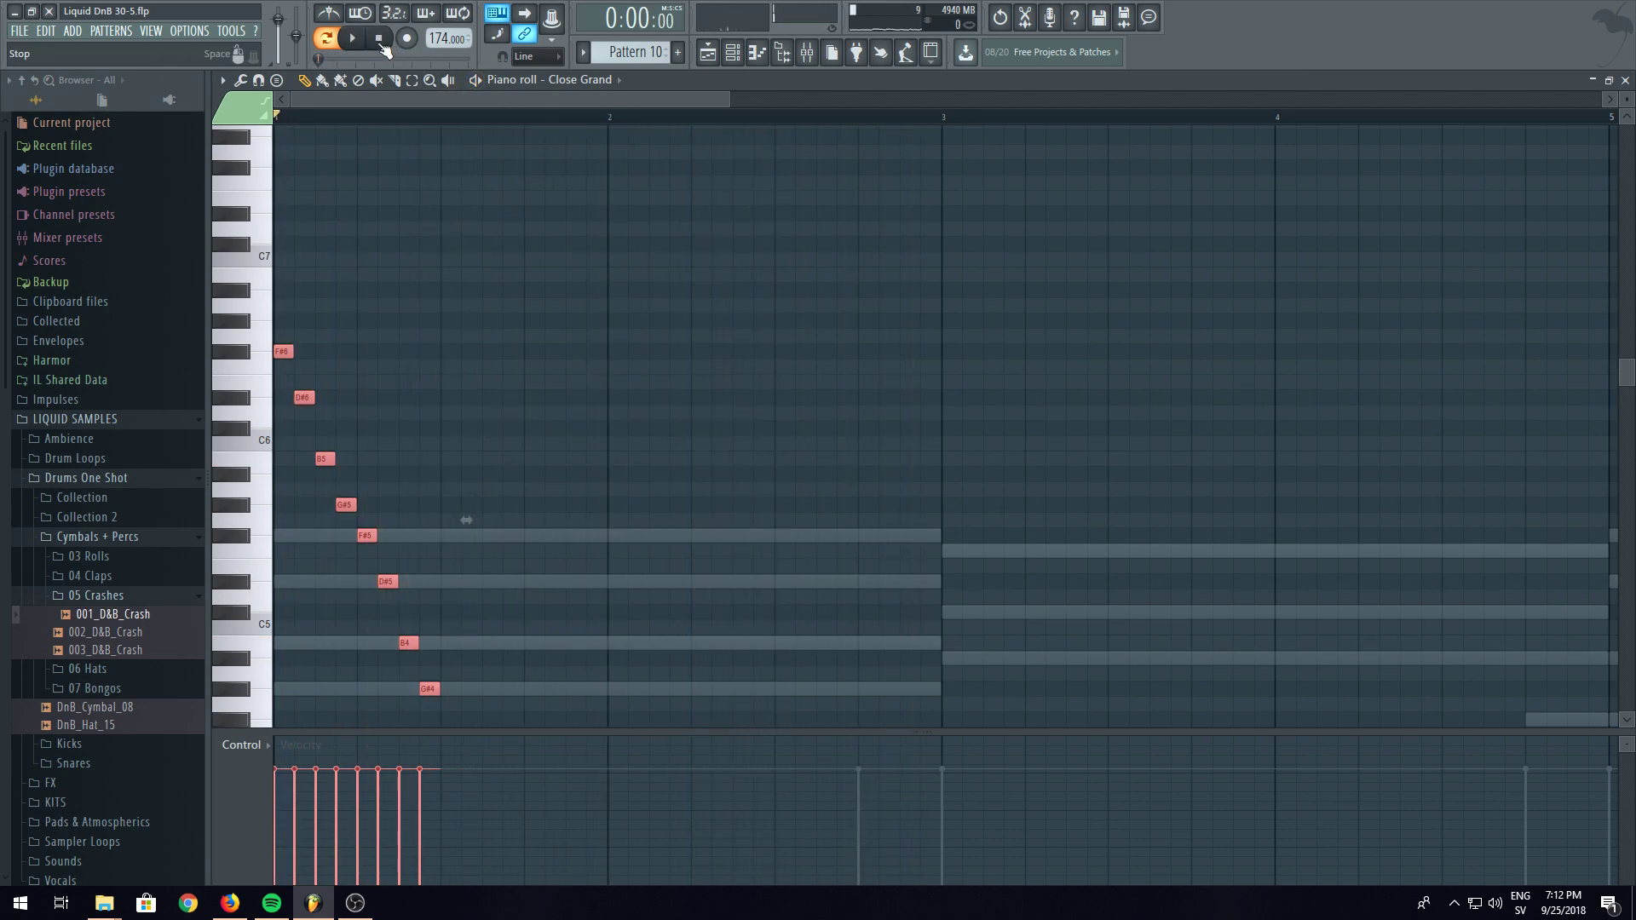
{"action": "left_click", "coordinate": [356, 43]}
{"action": "left_click", "coordinate": [359, 45]}
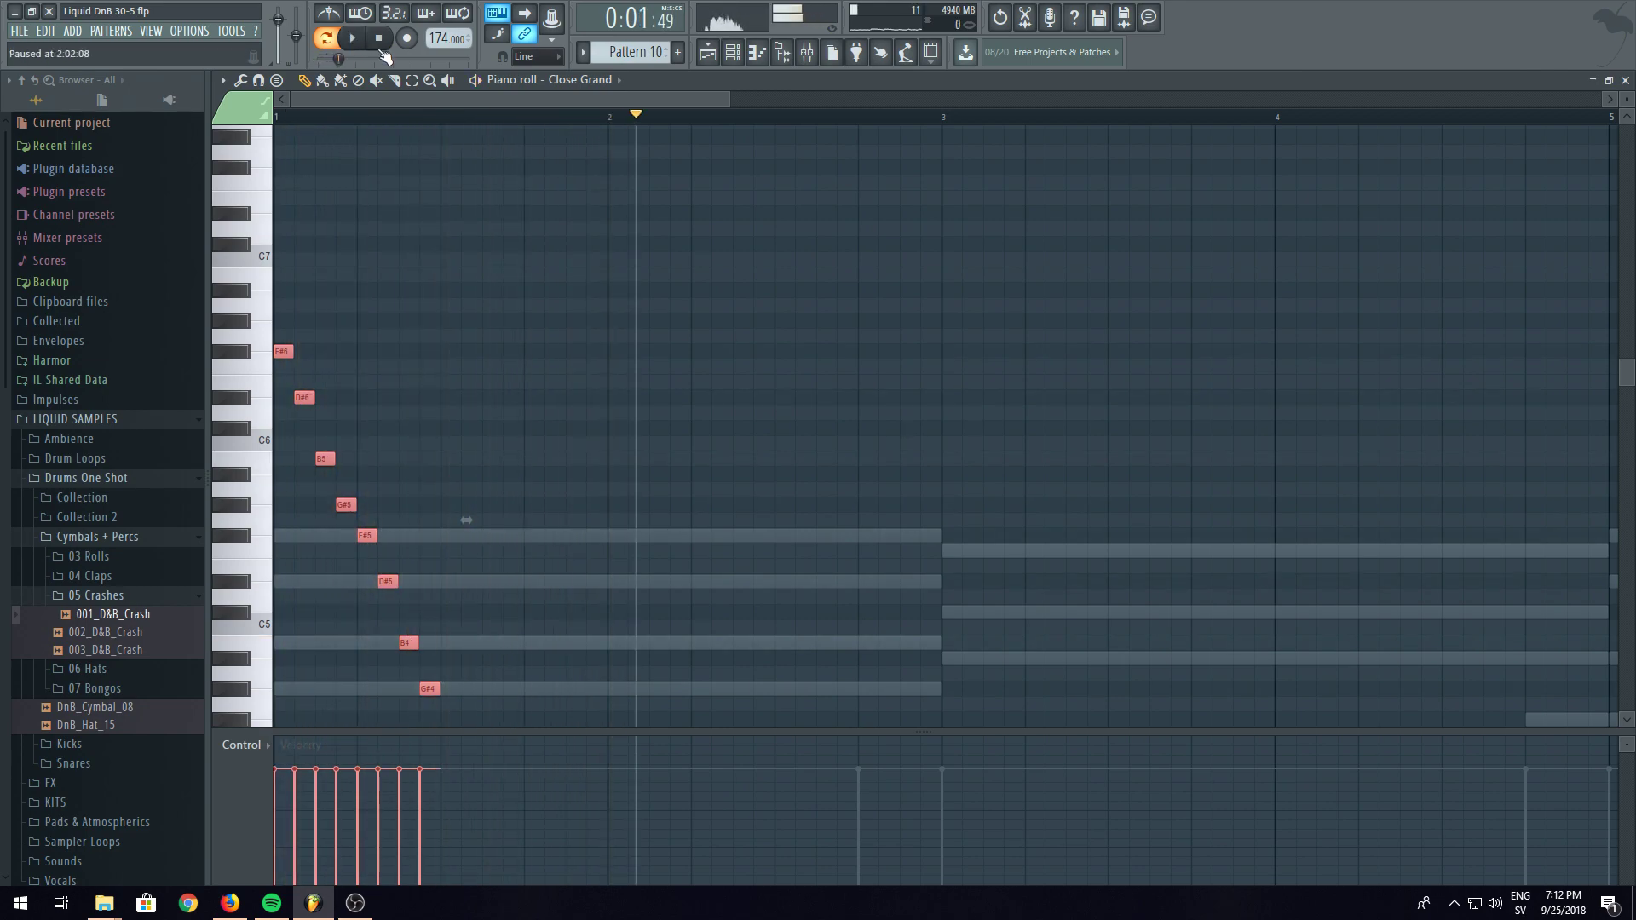
- Draw a descending run of short notes F5, C#5, A#4 and F4 from bar 3, and paste a copy directly after it
{"action": "scroll", "coordinate": [690, 247], "scroll_direction": "down", "scroll_amount": 4}
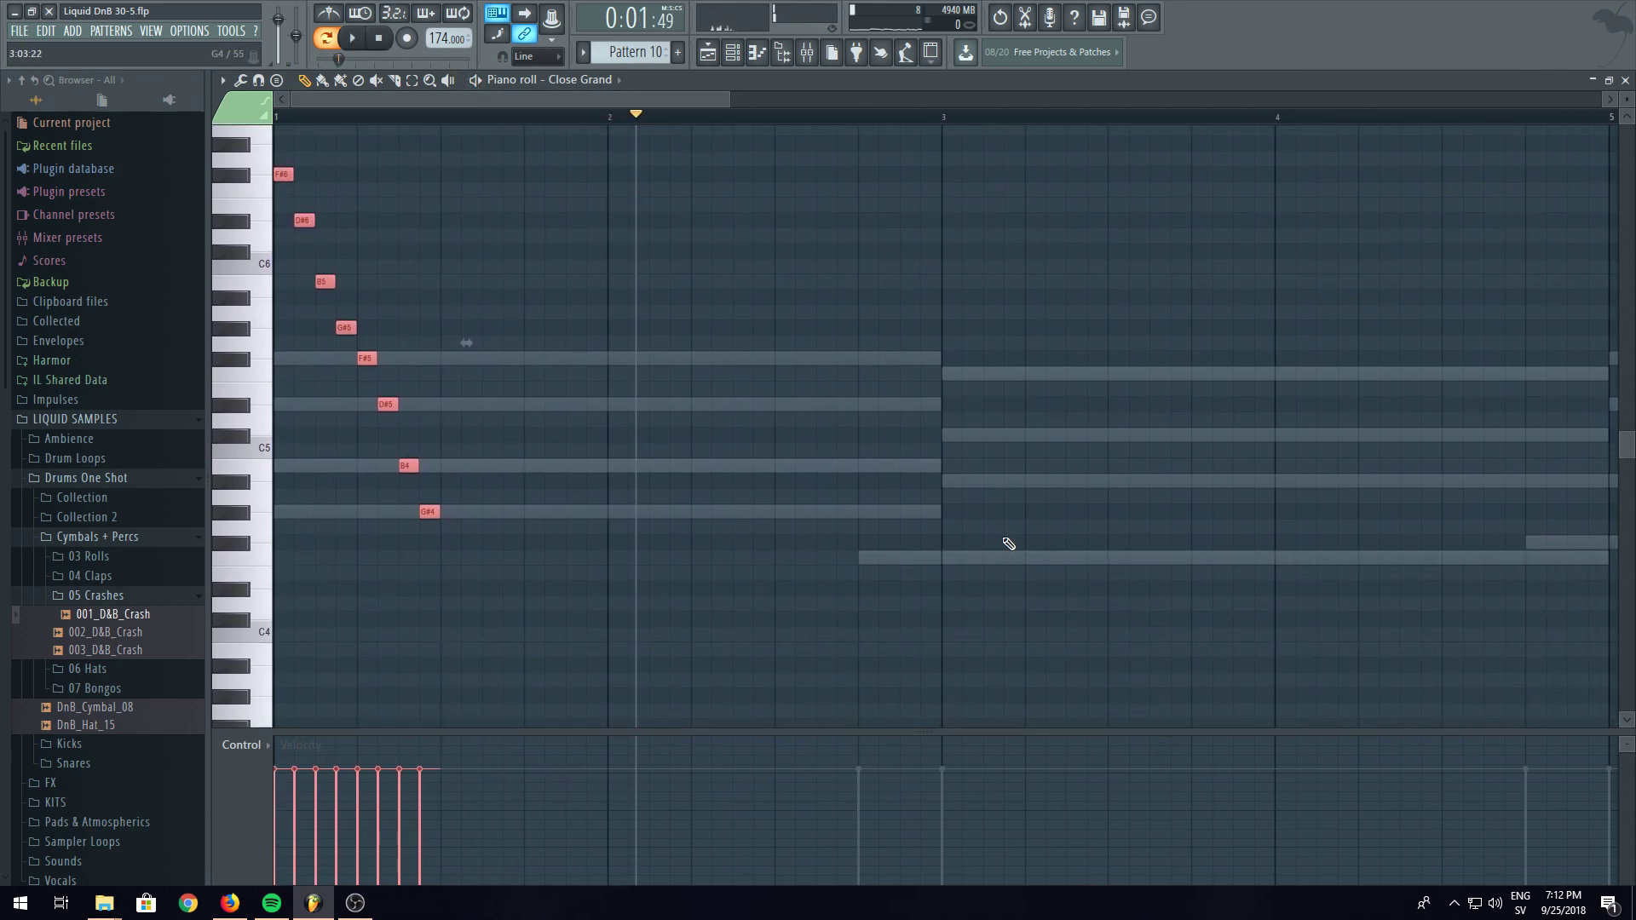
{"action": "left_click", "coordinate": [946, 368]}
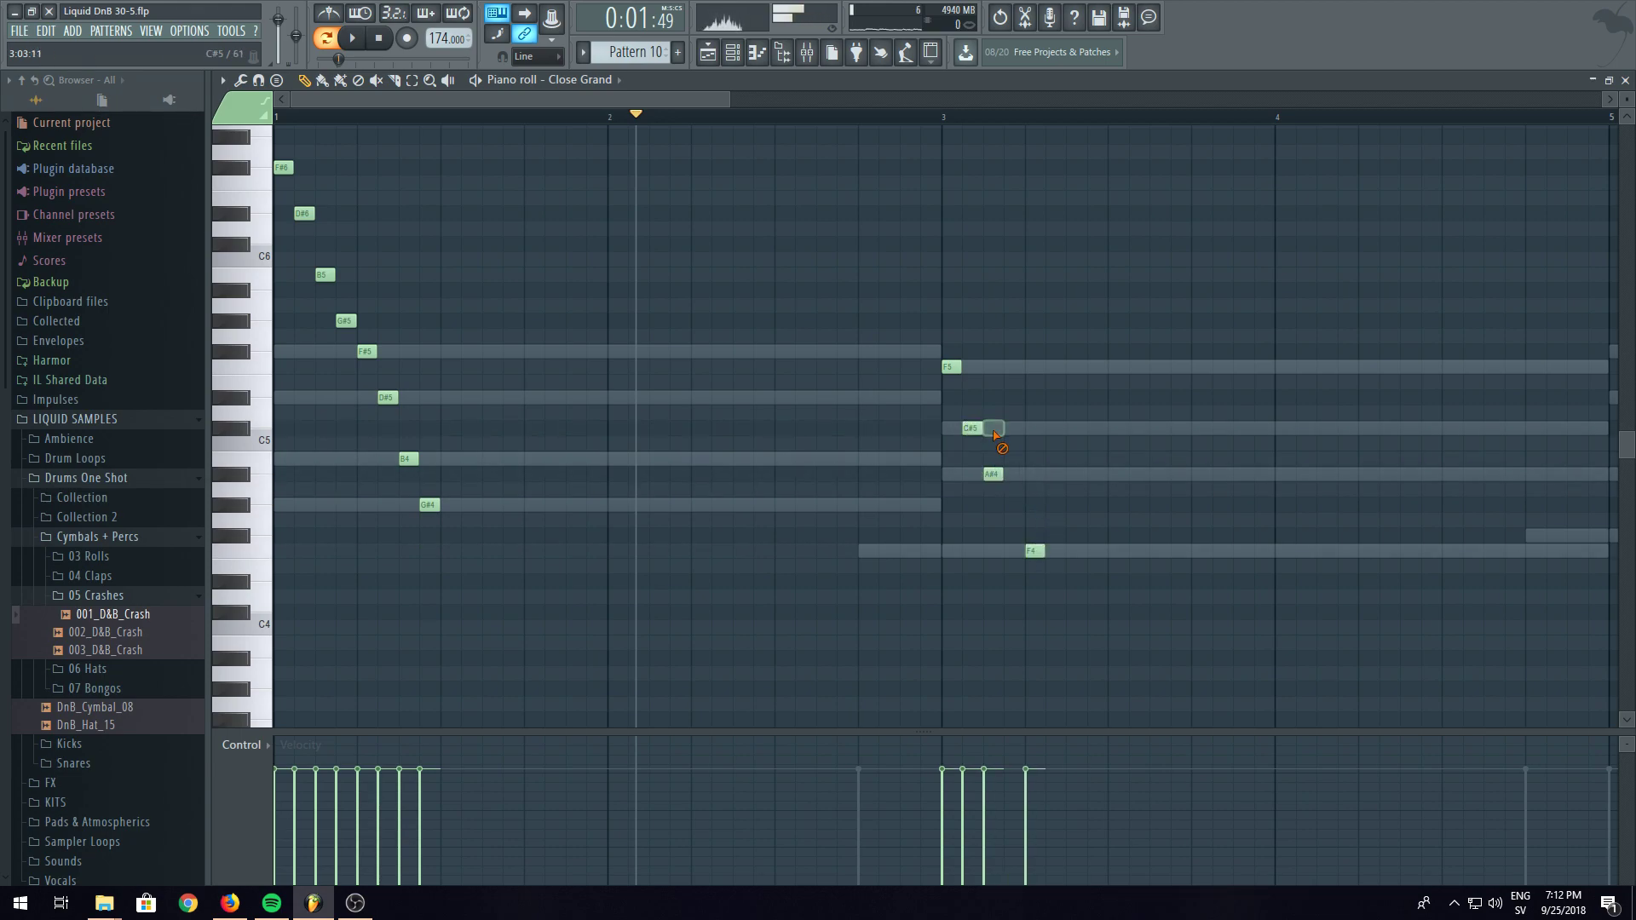
{"action": "left_click_drag", "start_coordinate": [1018, 303], "coordinate": [909, 573]}
{"action": "key", "text": "ctrl+c"}
{"action": "key", "text": "ctrl+v"}
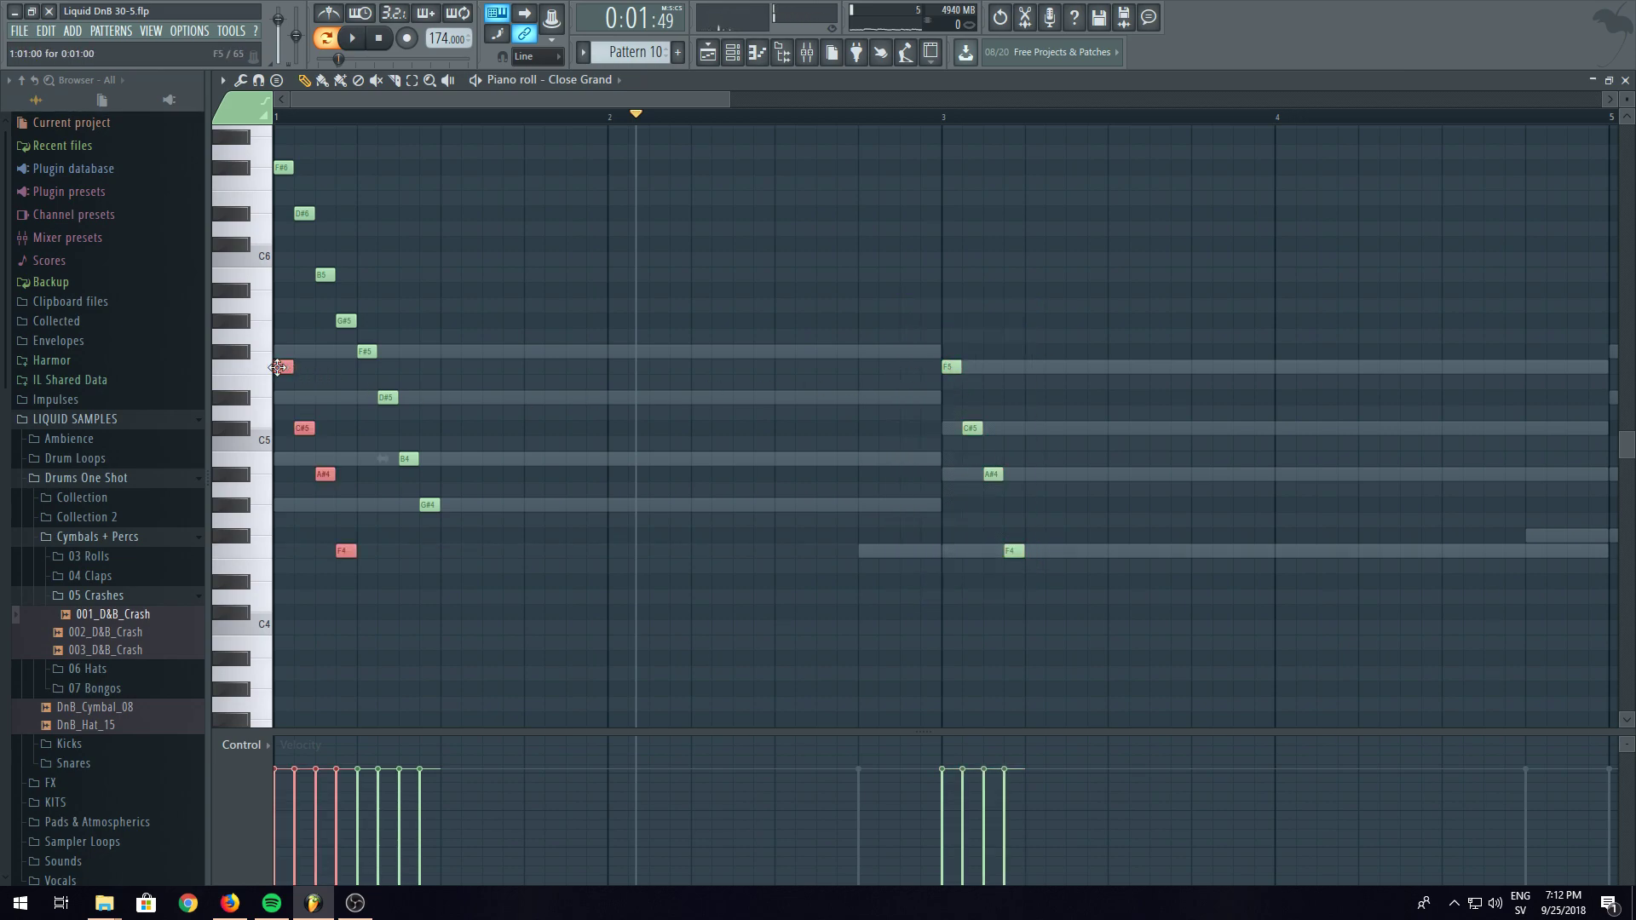
{"action": "left_click_drag", "start_coordinate": [277, 367], "coordinate": [732, 489]}
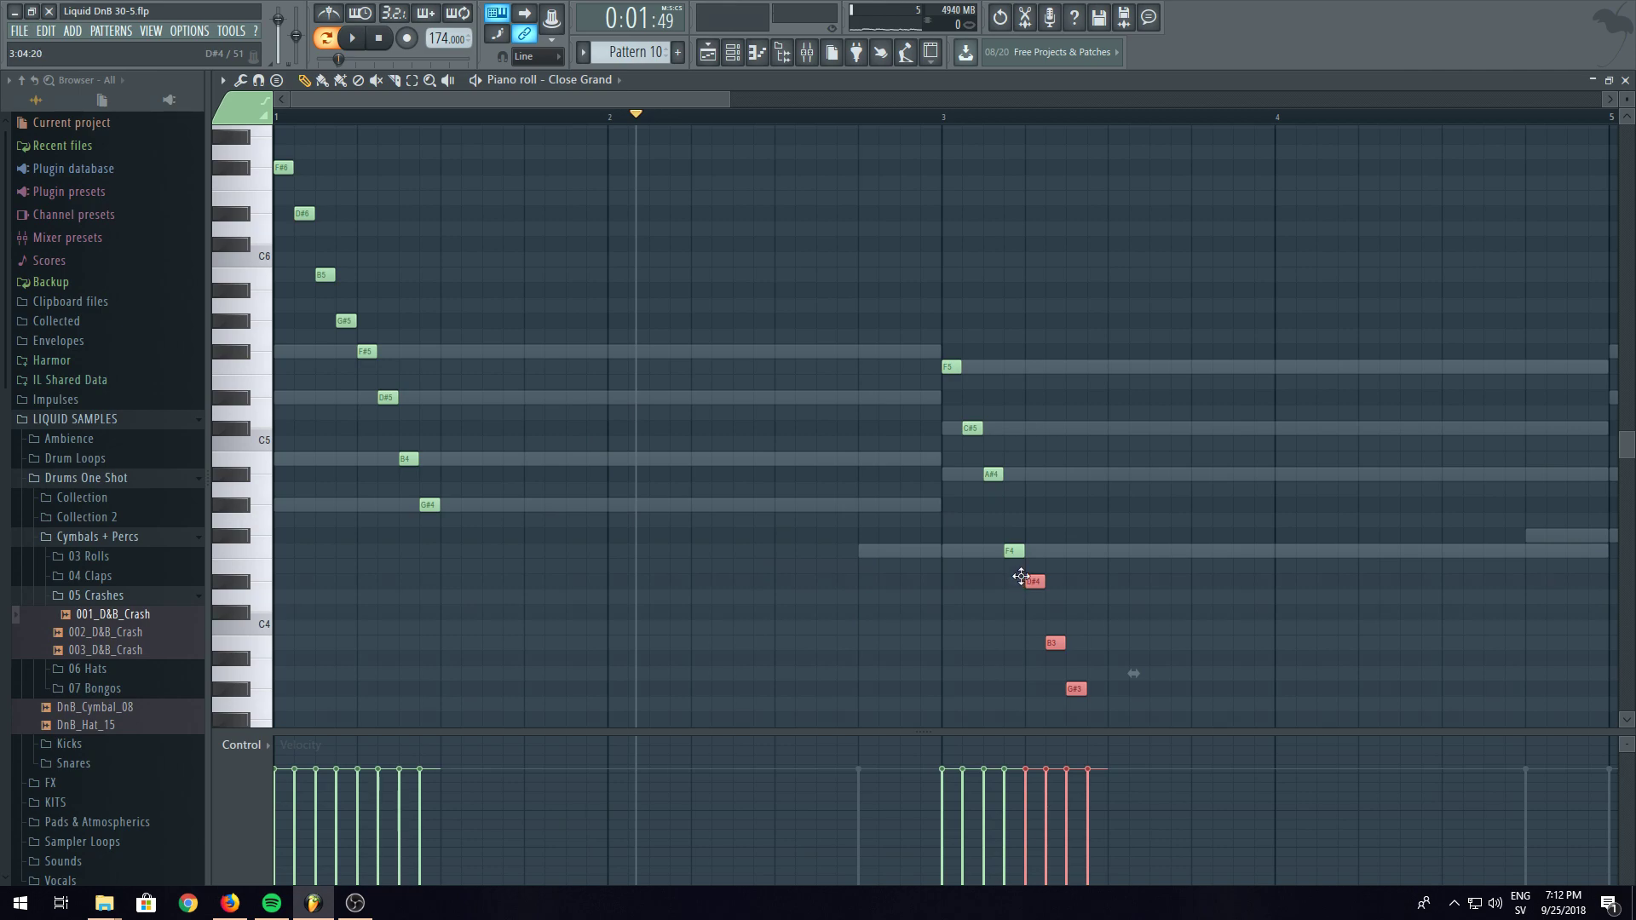
- Shift the pasted notes so the bar 3 run continues with C#4, A#3 and F3, and add a final C#3
{"action": "scroll", "coordinate": [1031, 121], "scroll_direction": "up", "scroll_amount": 3}
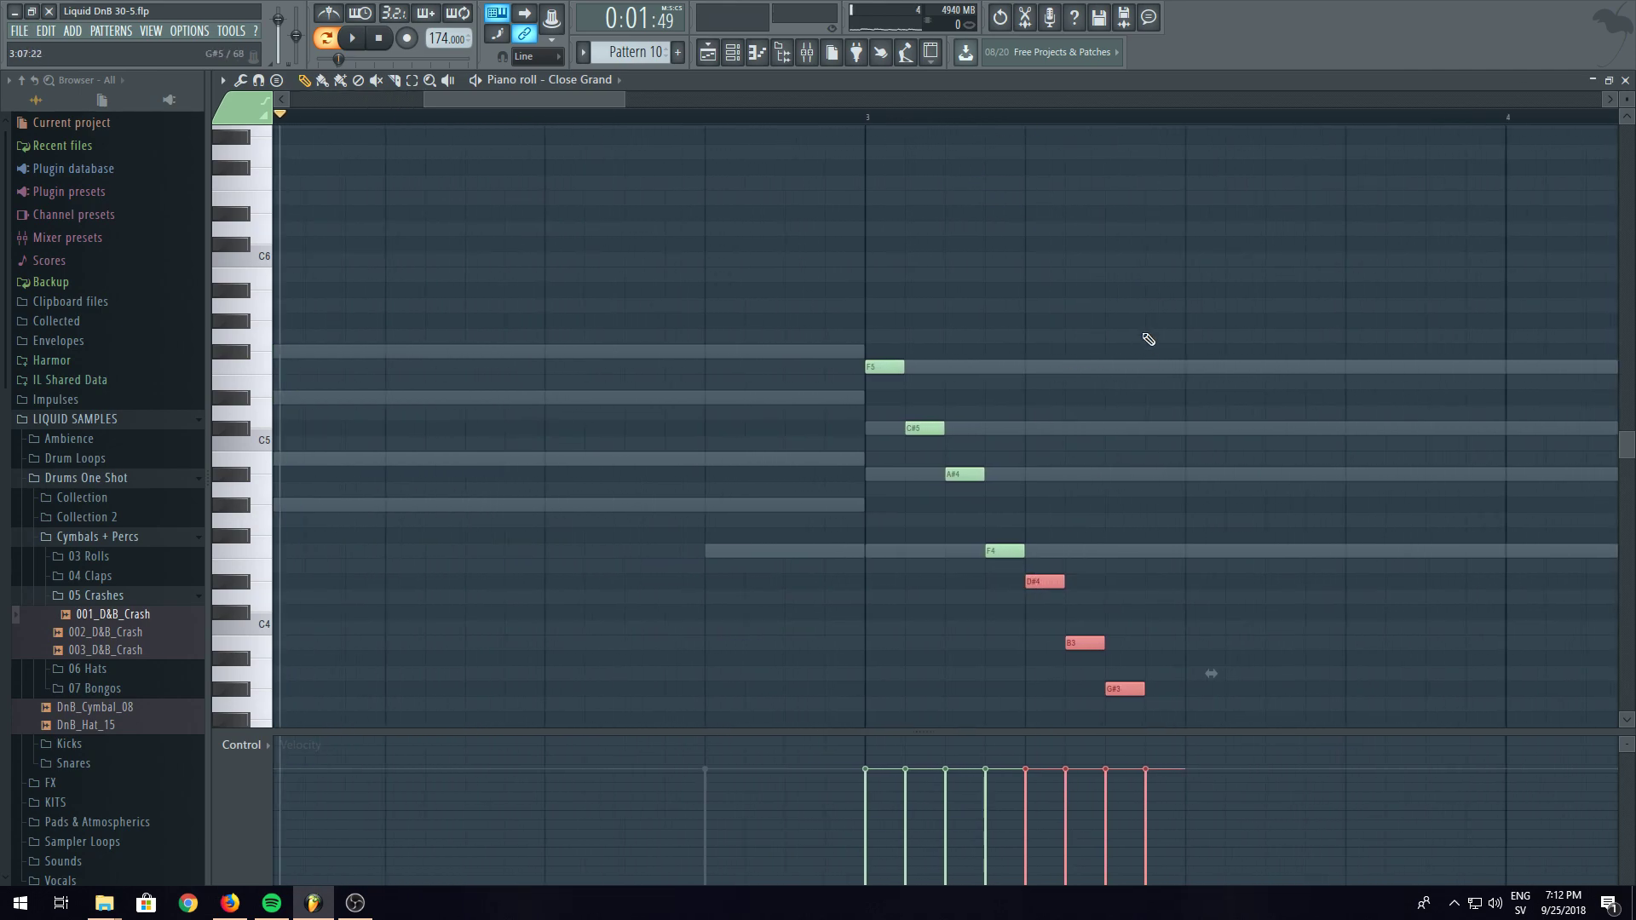
{"action": "left_click_drag", "start_coordinate": [1039, 543], "coordinate": [1029, 544]}
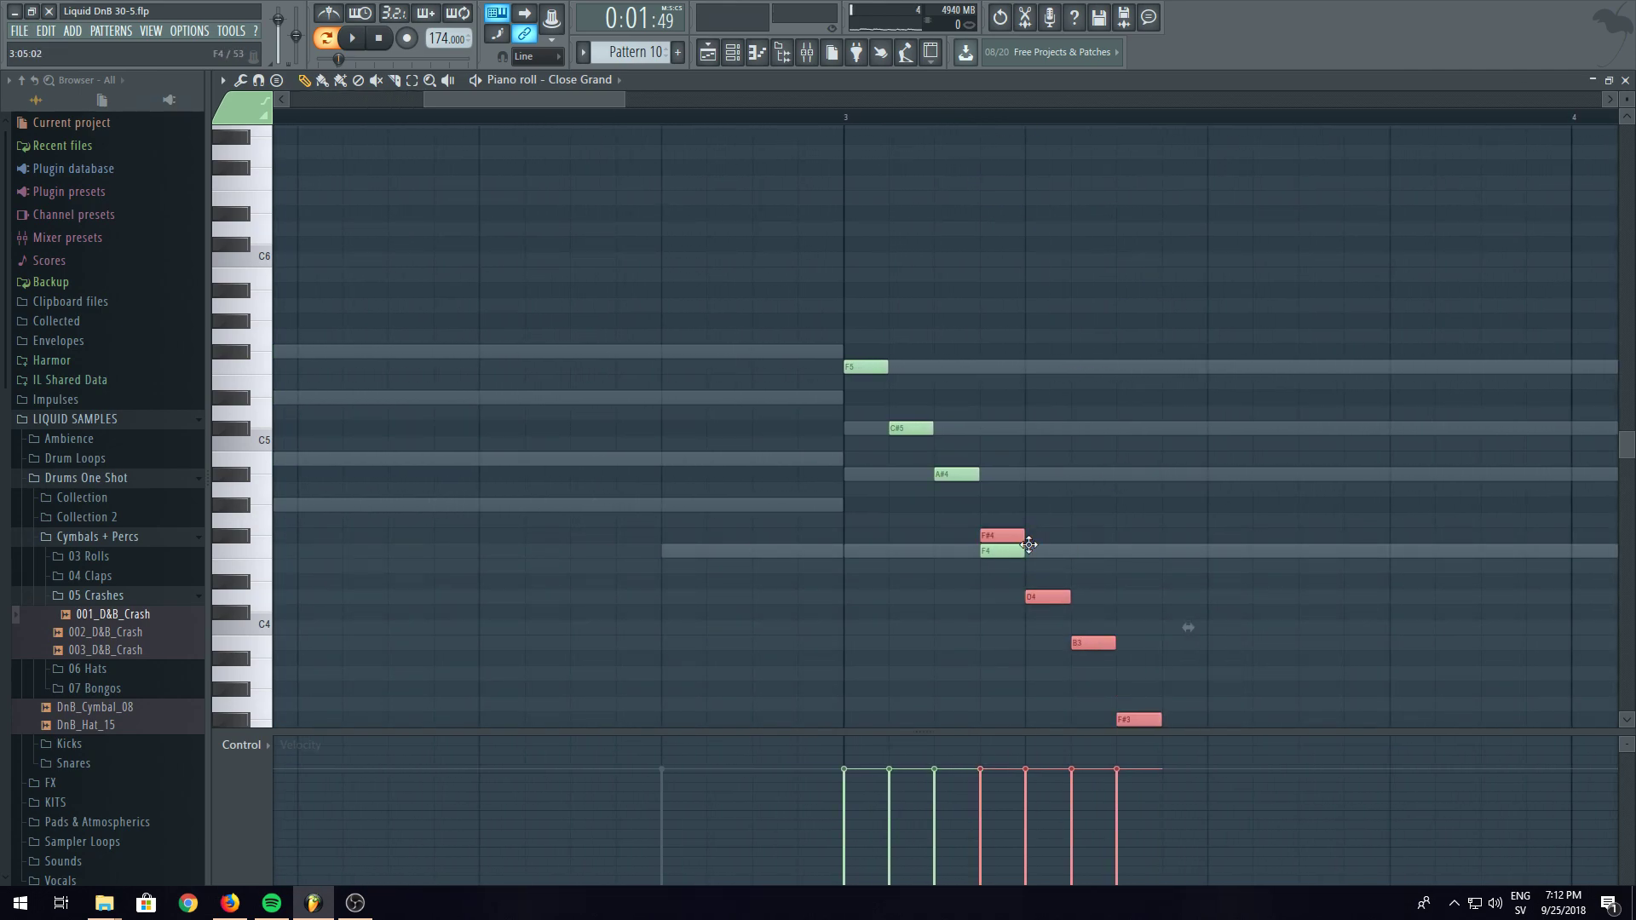
{"action": "scroll", "coordinate": [1190, 468], "scroll_direction": "down", "scroll_amount": 5}
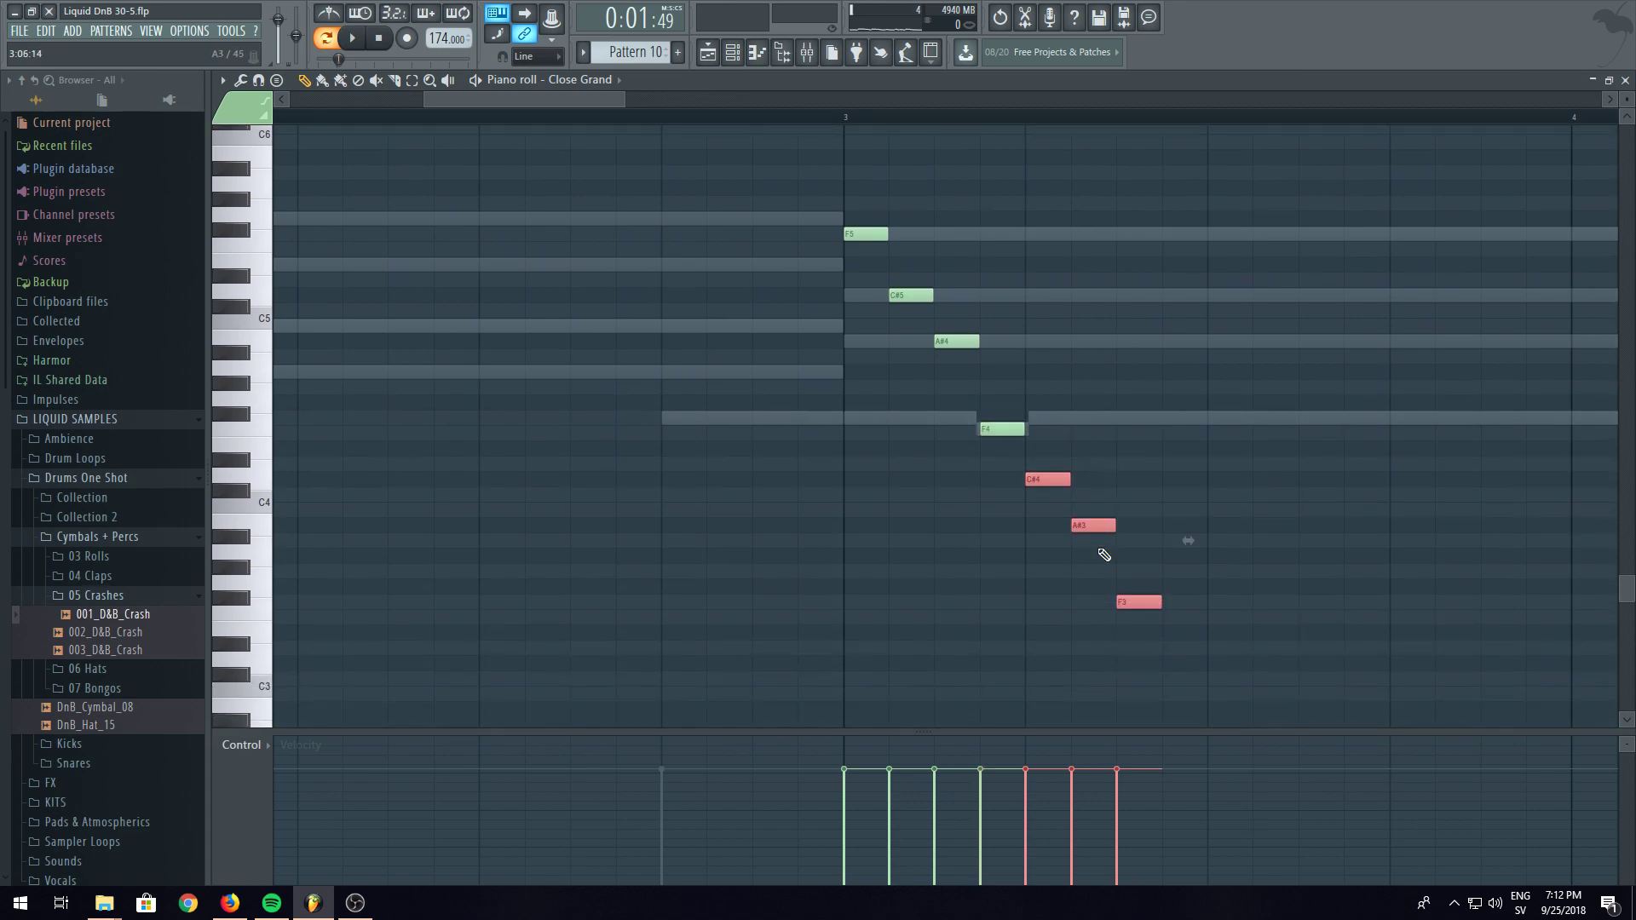
{"action": "scroll", "coordinate": [1205, 607], "scroll_direction": "up", "scroll_amount": 3}
{"action": "left_click", "coordinate": [1180, 655]}
- Move all eight notes of the bar 3 run up one octave, and play the pattern from the start
{"action": "left_click_drag", "start_coordinate": [1326, 203], "coordinate": [756, 723]}
{"action": "scroll", "coordinate": [884, 588], "scroll_direction": "up", "scroll_amount": 4}
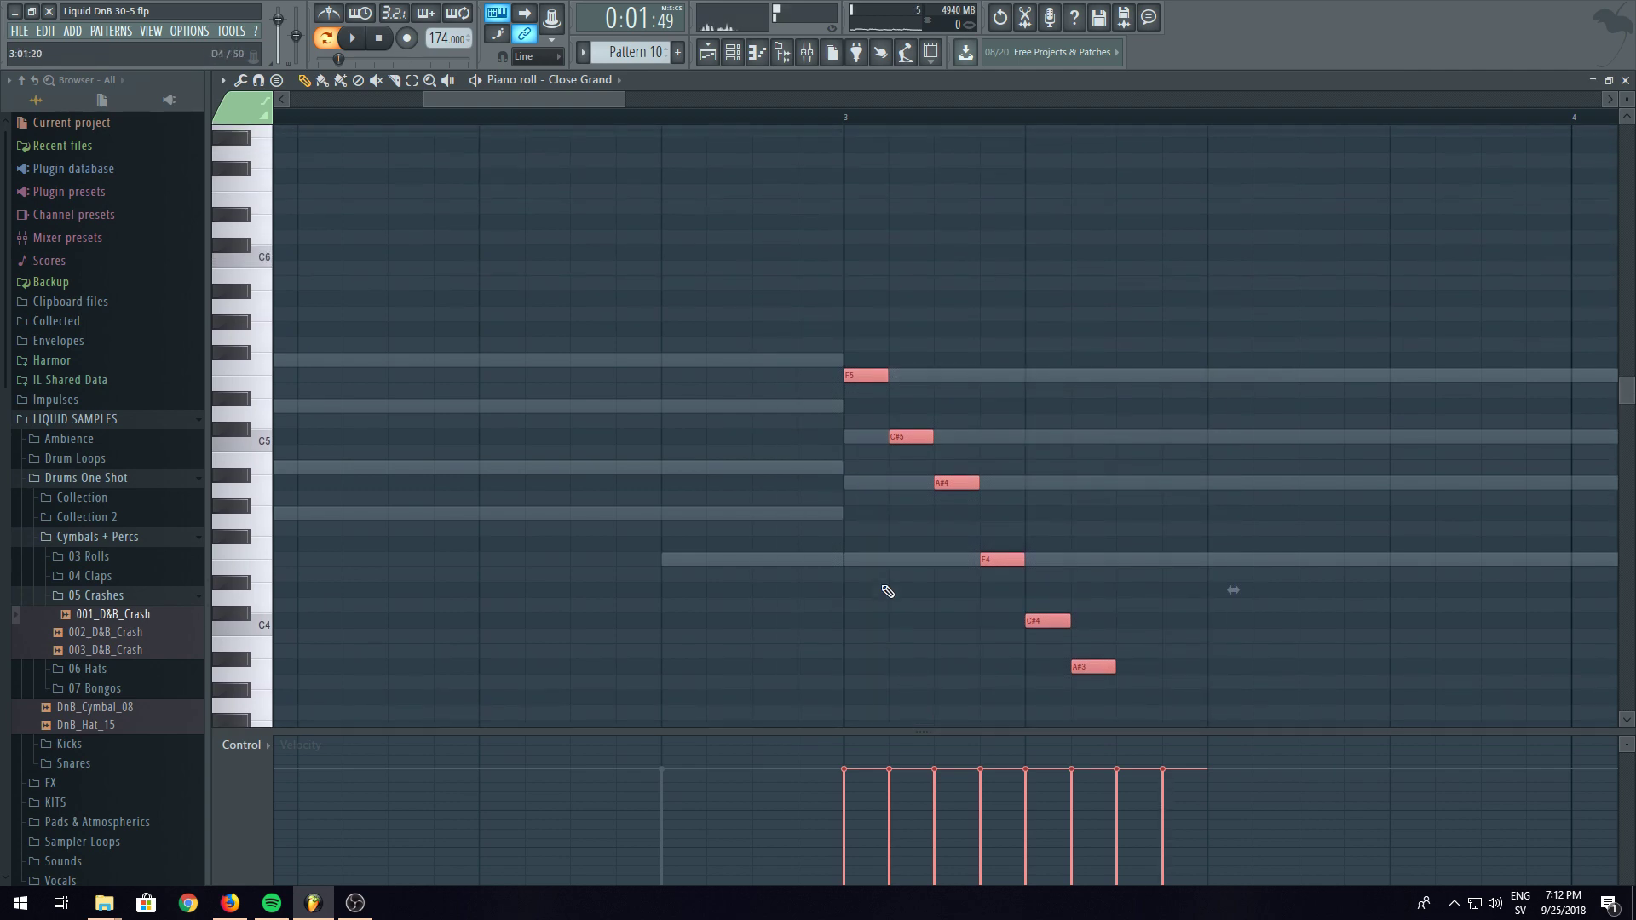
{"action": "left_click_drag", "start_coordinate": [861, 507], "coordinate": [875, 331]}
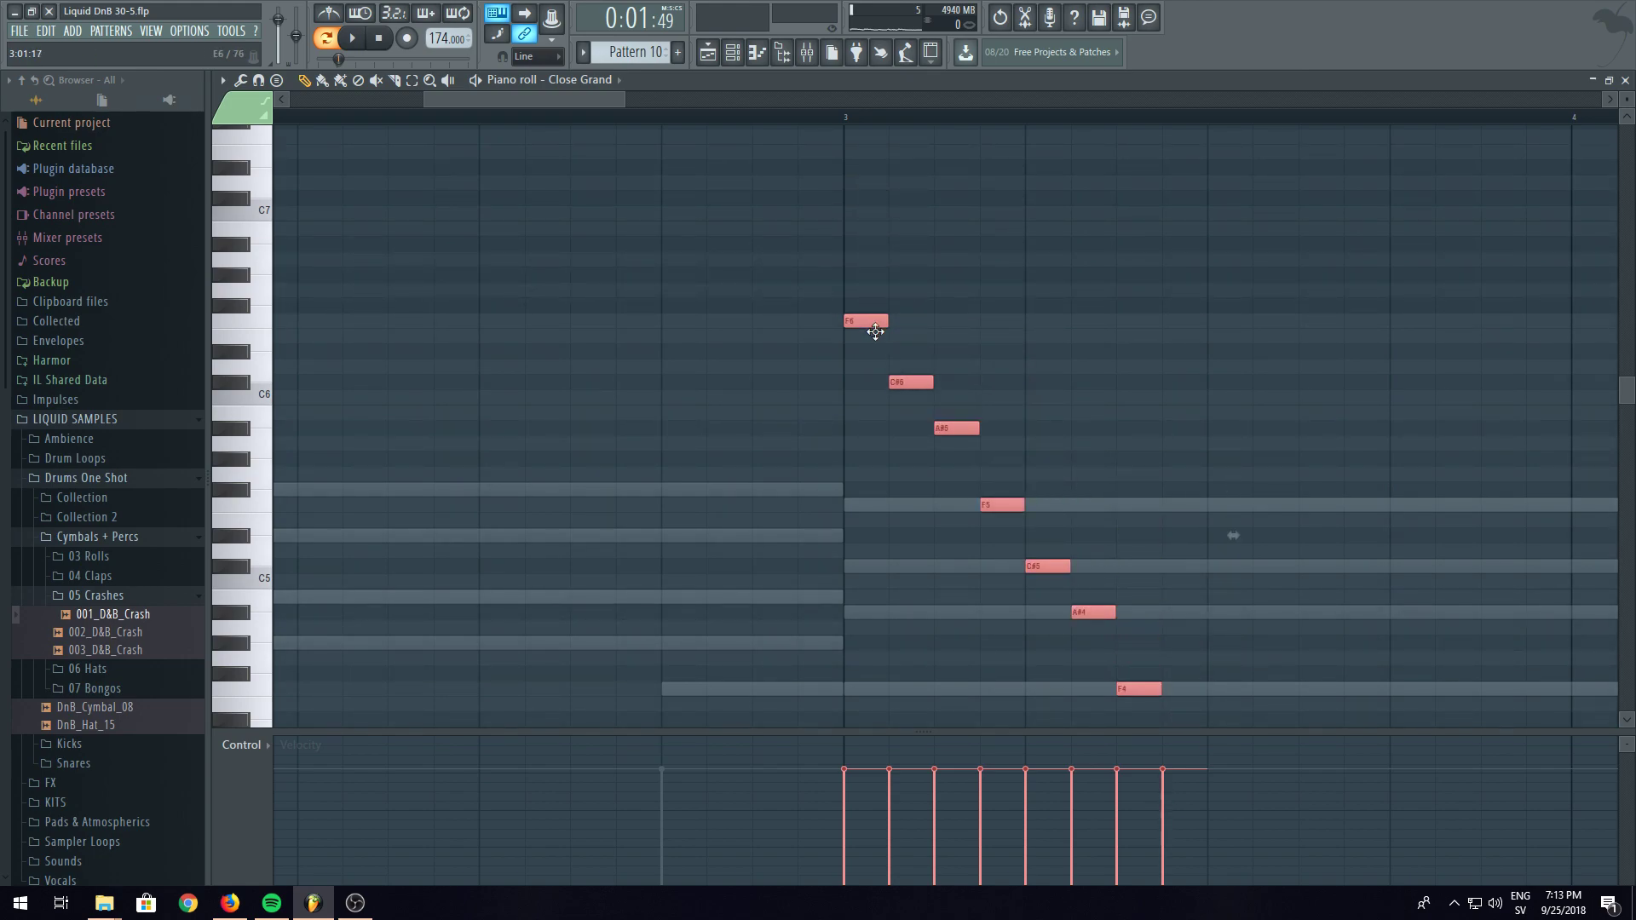
{"action": "left_click", "coordinate": [367, 48]}
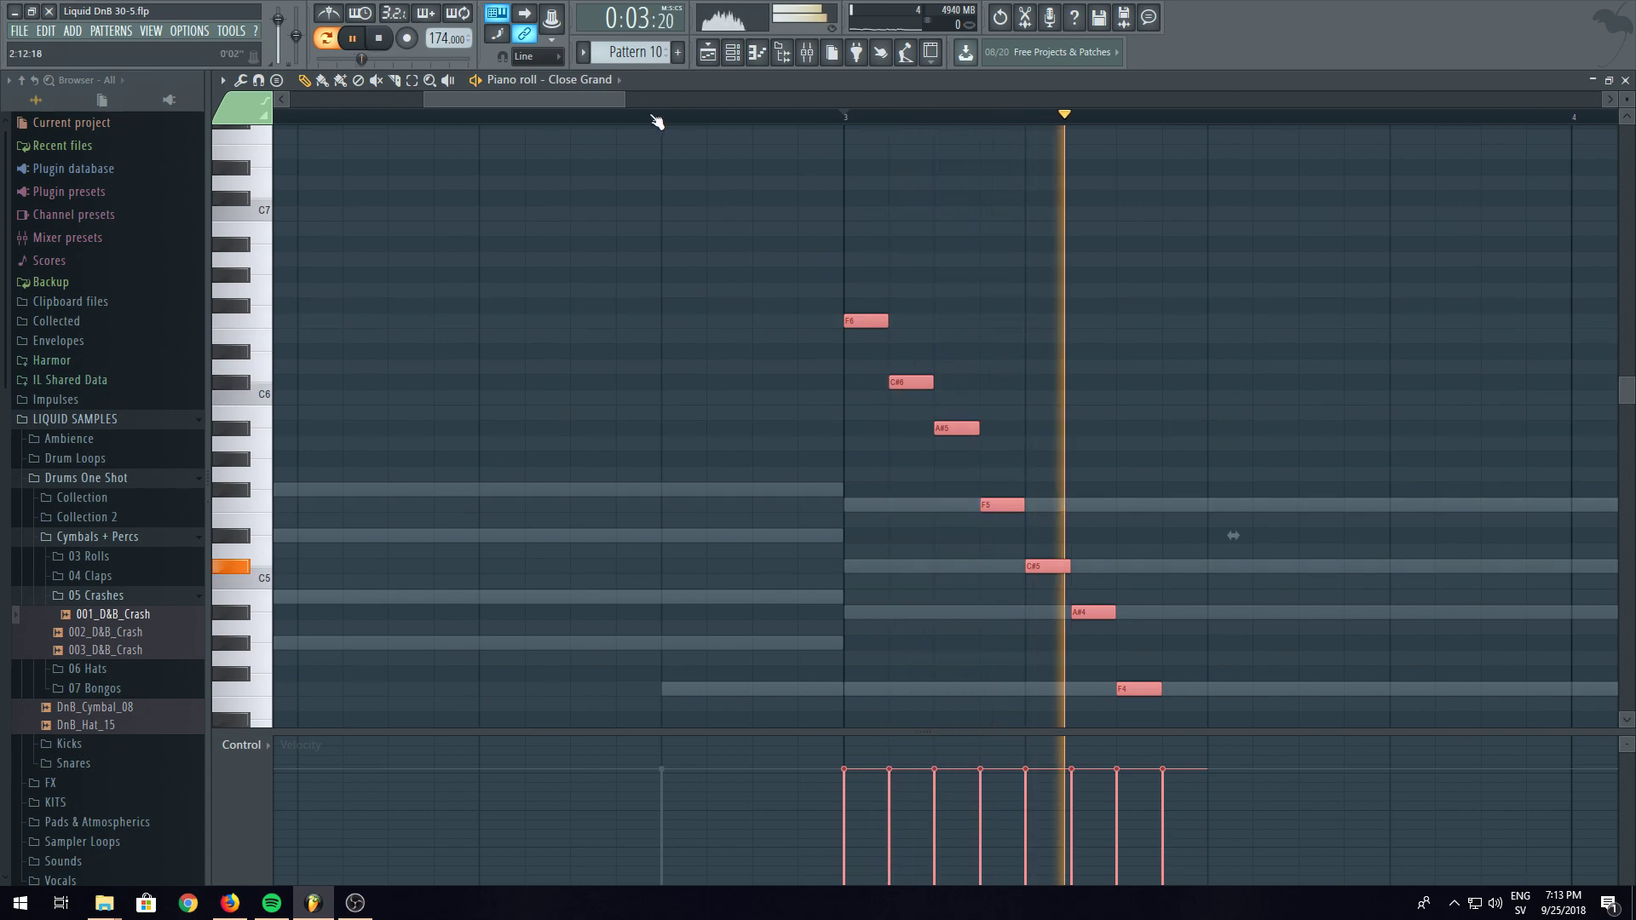
{"action": "scroll", "coordinate": [679, 120], "scroll_direction": "down", "scroll_amount": 8}
{"action": "scroll", "coordinate": [737, 332], "scroll_direction": "down", "scroll_amount": 3}
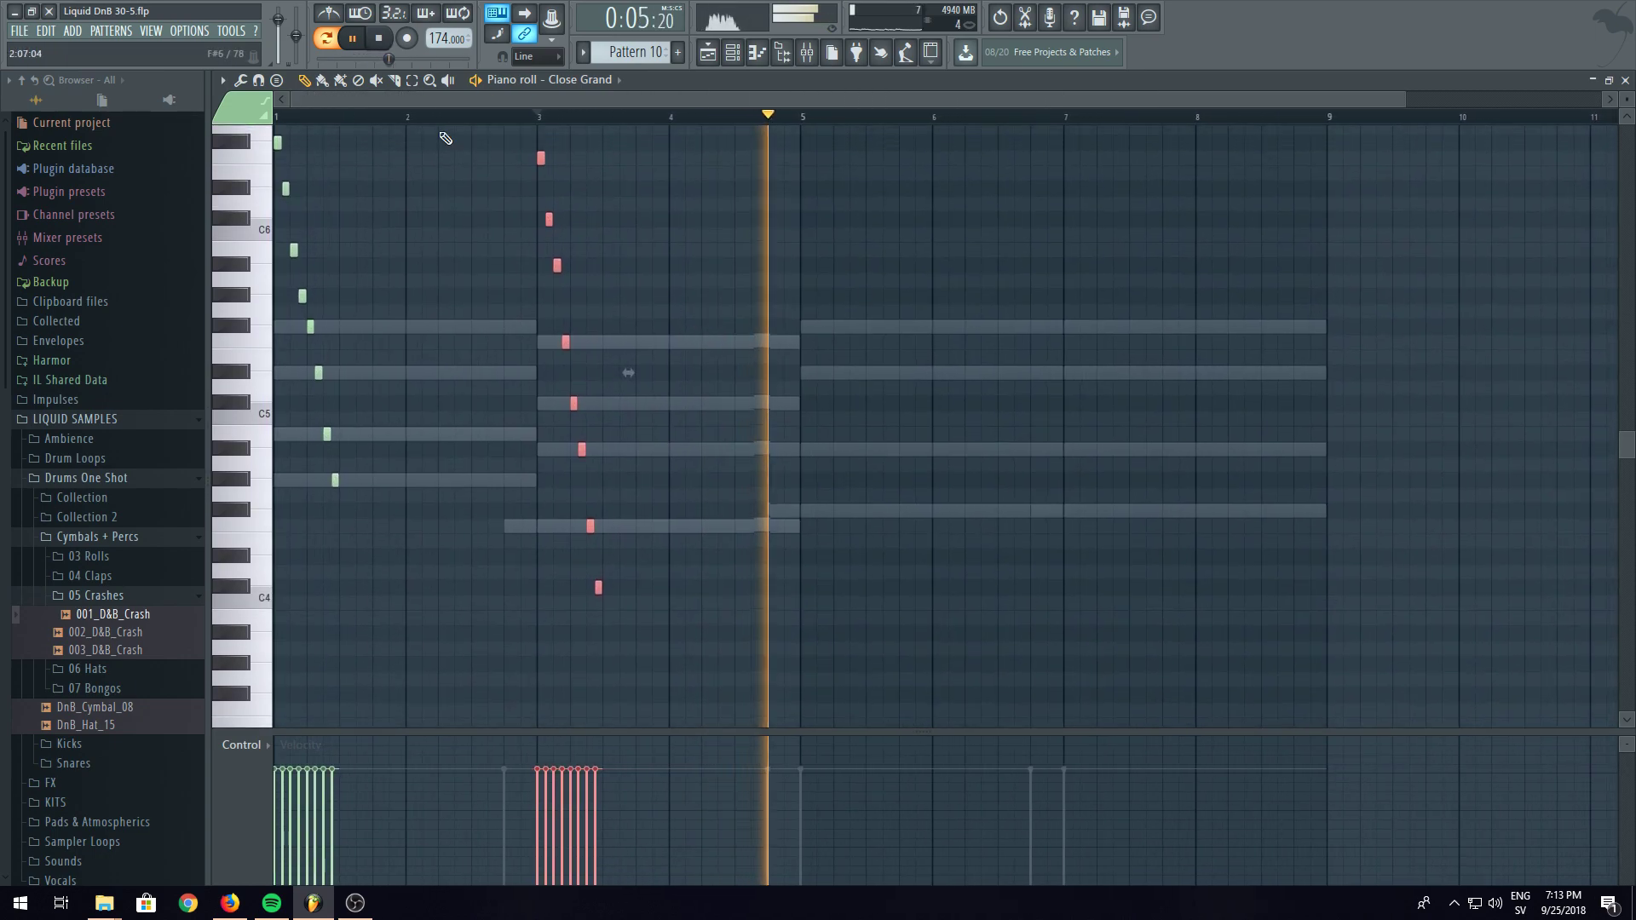
{"action": "left_click", "coordinate": [379, 38]}
{"action": "left_click", "coordinate": [353, 39]}
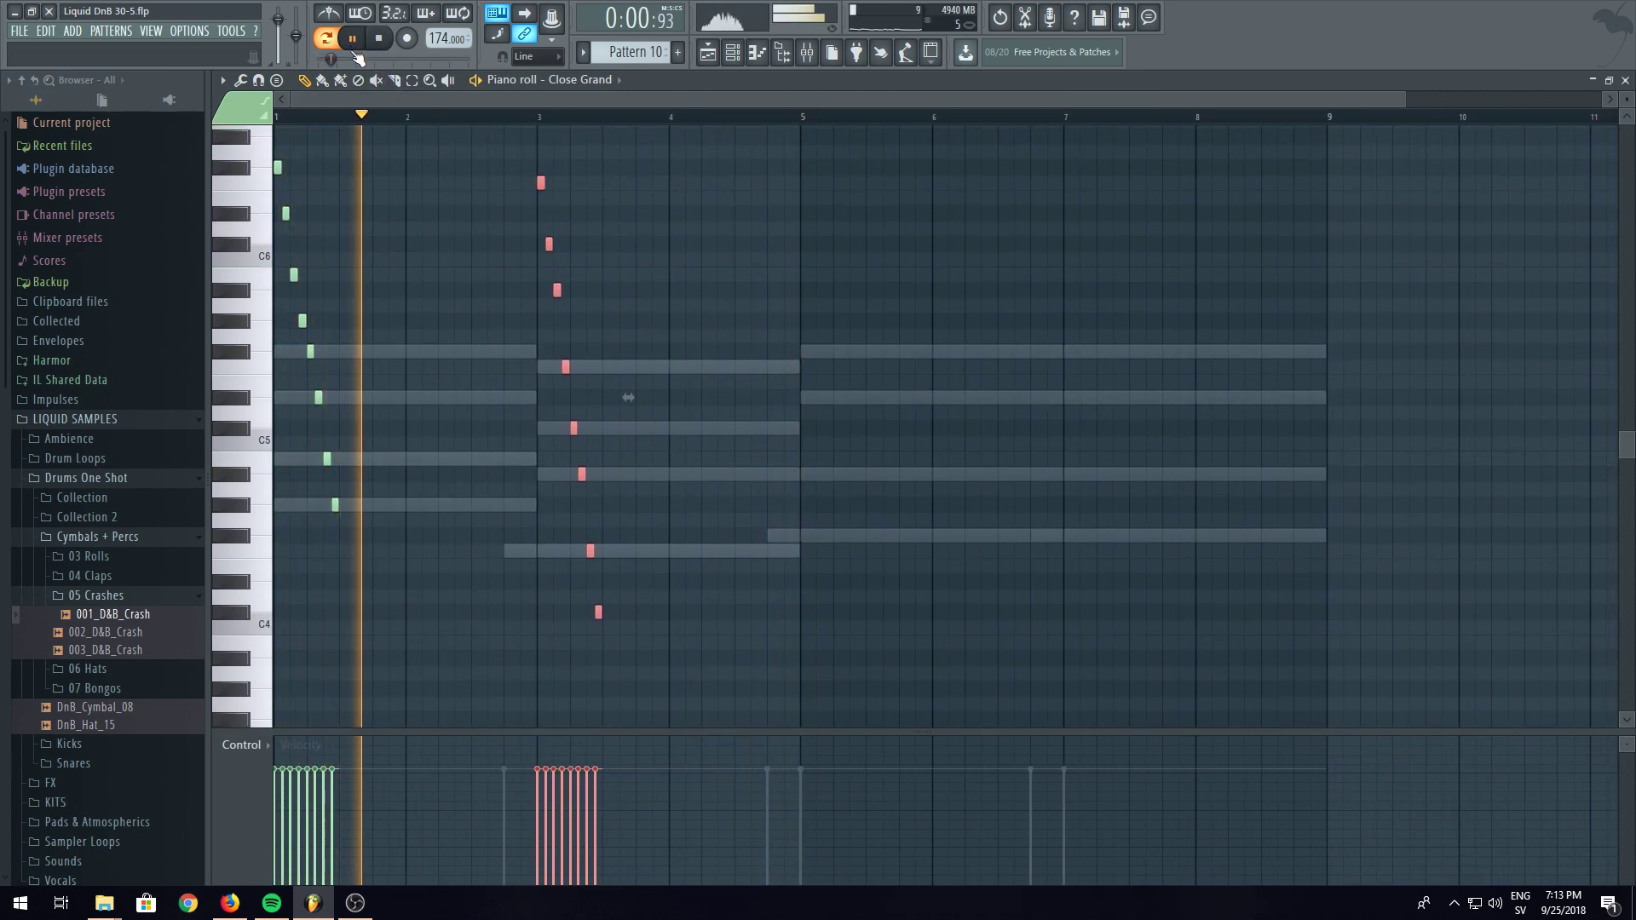
{"action": "scroll", "coordinate": [731, 428], "scroll_direction": "up", "scroll_amount": 2}
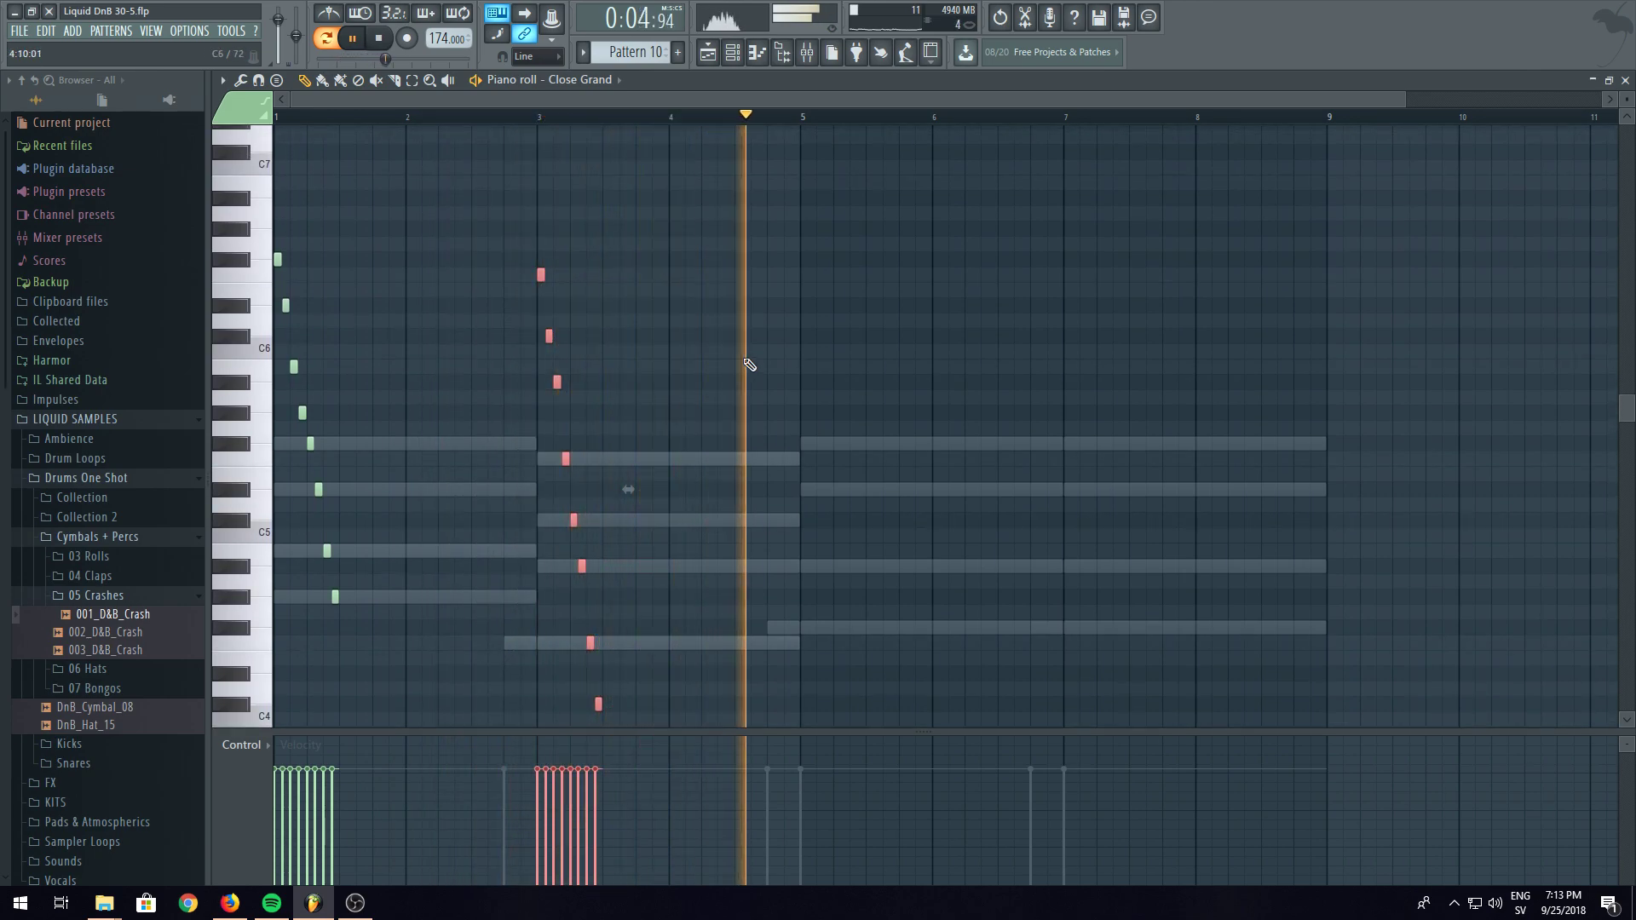
{"action": "key", "text": "space"}
- Draw a descending run from bar 5 with short notes F#5, D#5, A#4, F#4, D#4, A#3, F#3 and D#3
{"action": "left_click", "coordinate": [813, 447]}
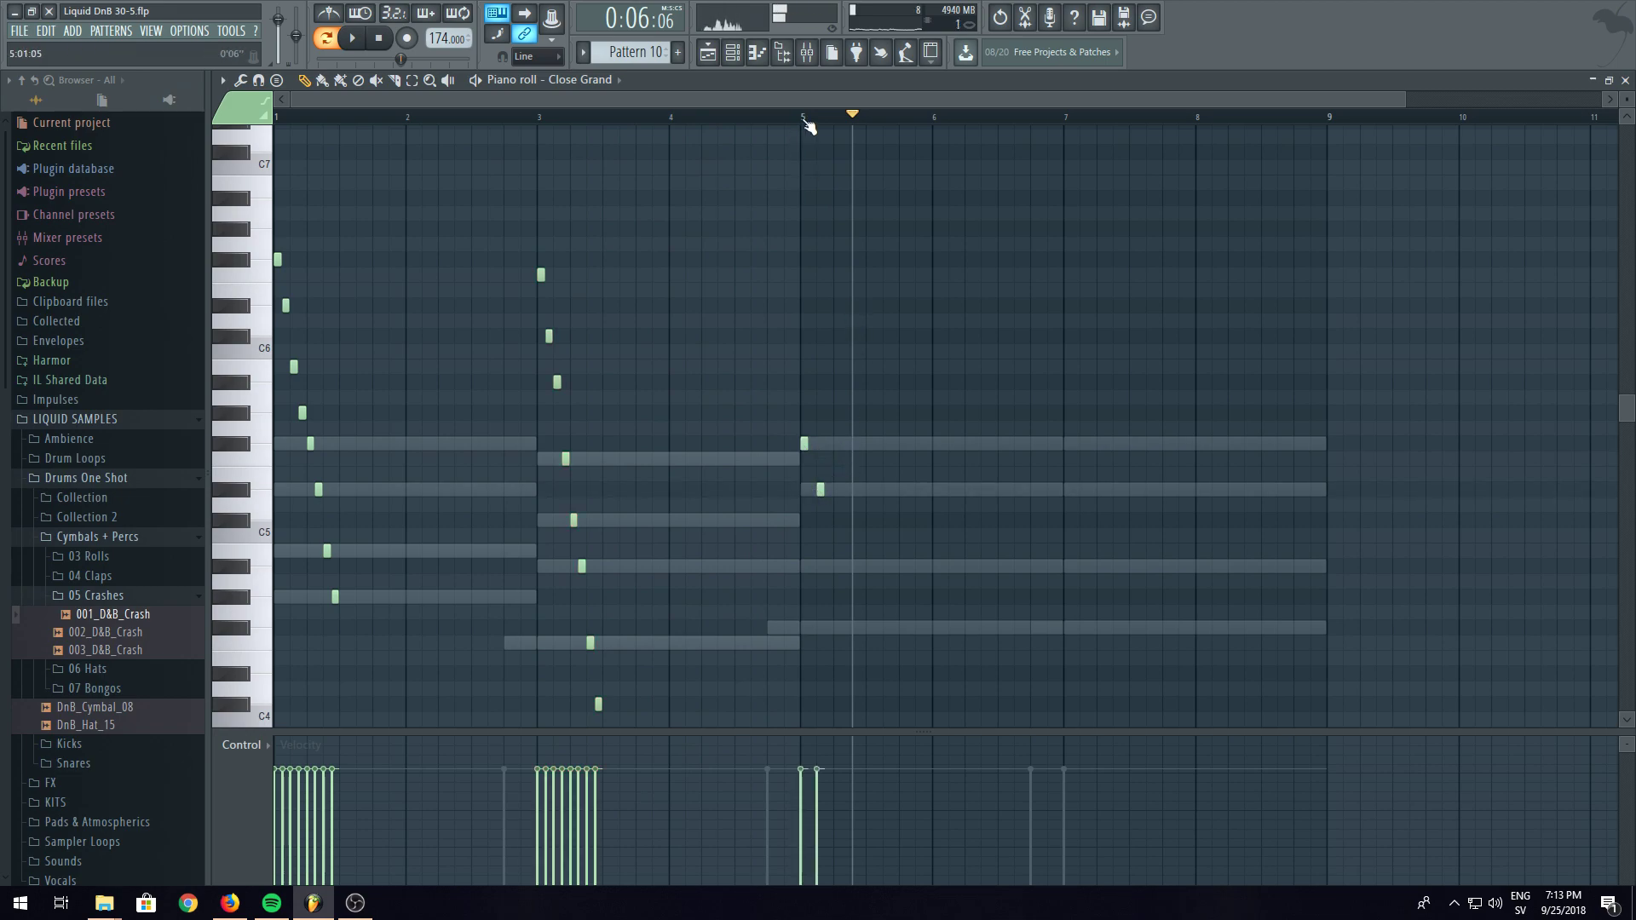
{"action": "scroll", "coordinate": [877, 478], "scroll_direction": "up", "scroll_amount": 3}
{"action": "left_click_drag", "start_coordinate": [856, 490], "coordinate": [844, 487]}
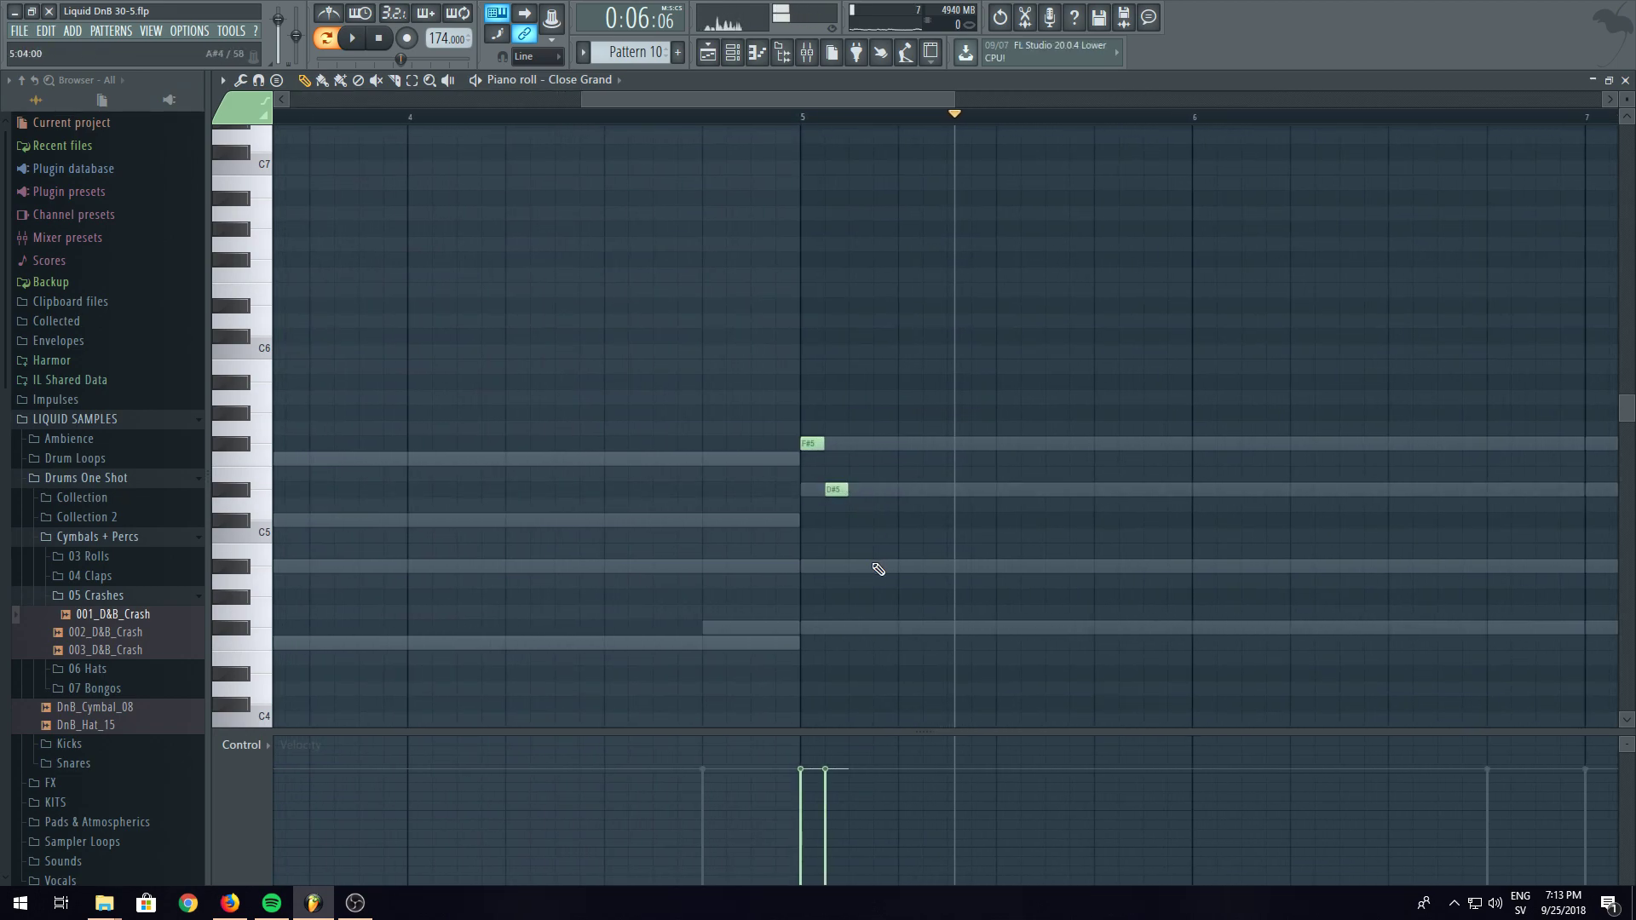
{"action": "scroll", "coordinate": [917, 511], "scroll_direction": "down", "scroll_amount": 3}
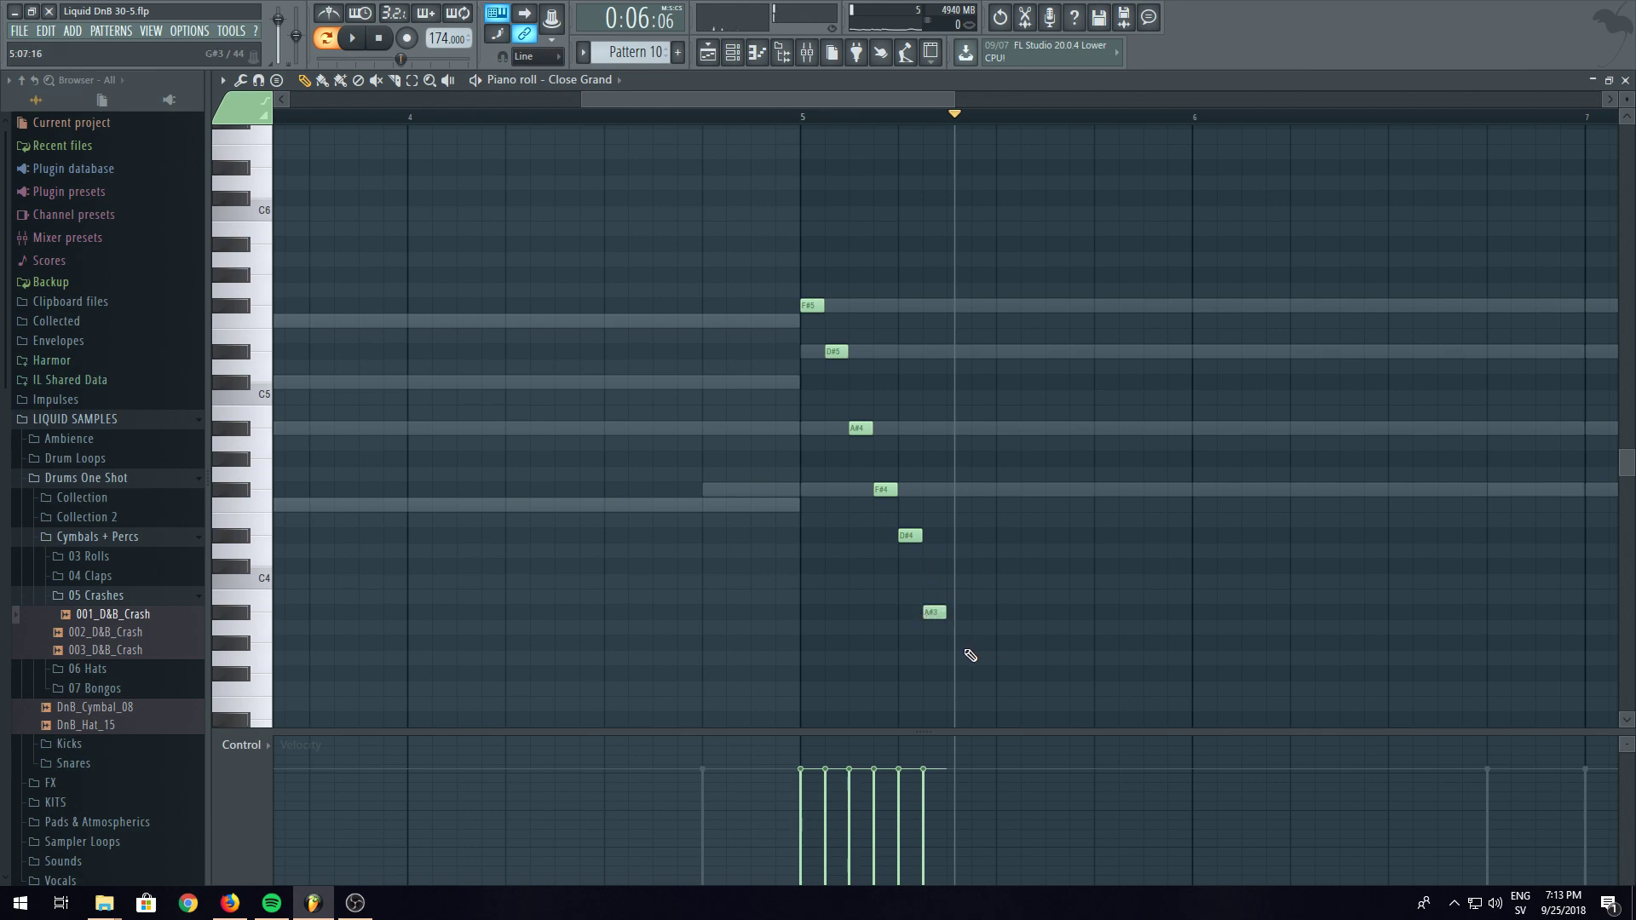
{"action": "scroll", "coordinate": [992, 693], "scroll_direction": "down", "scroll_amount": 1}
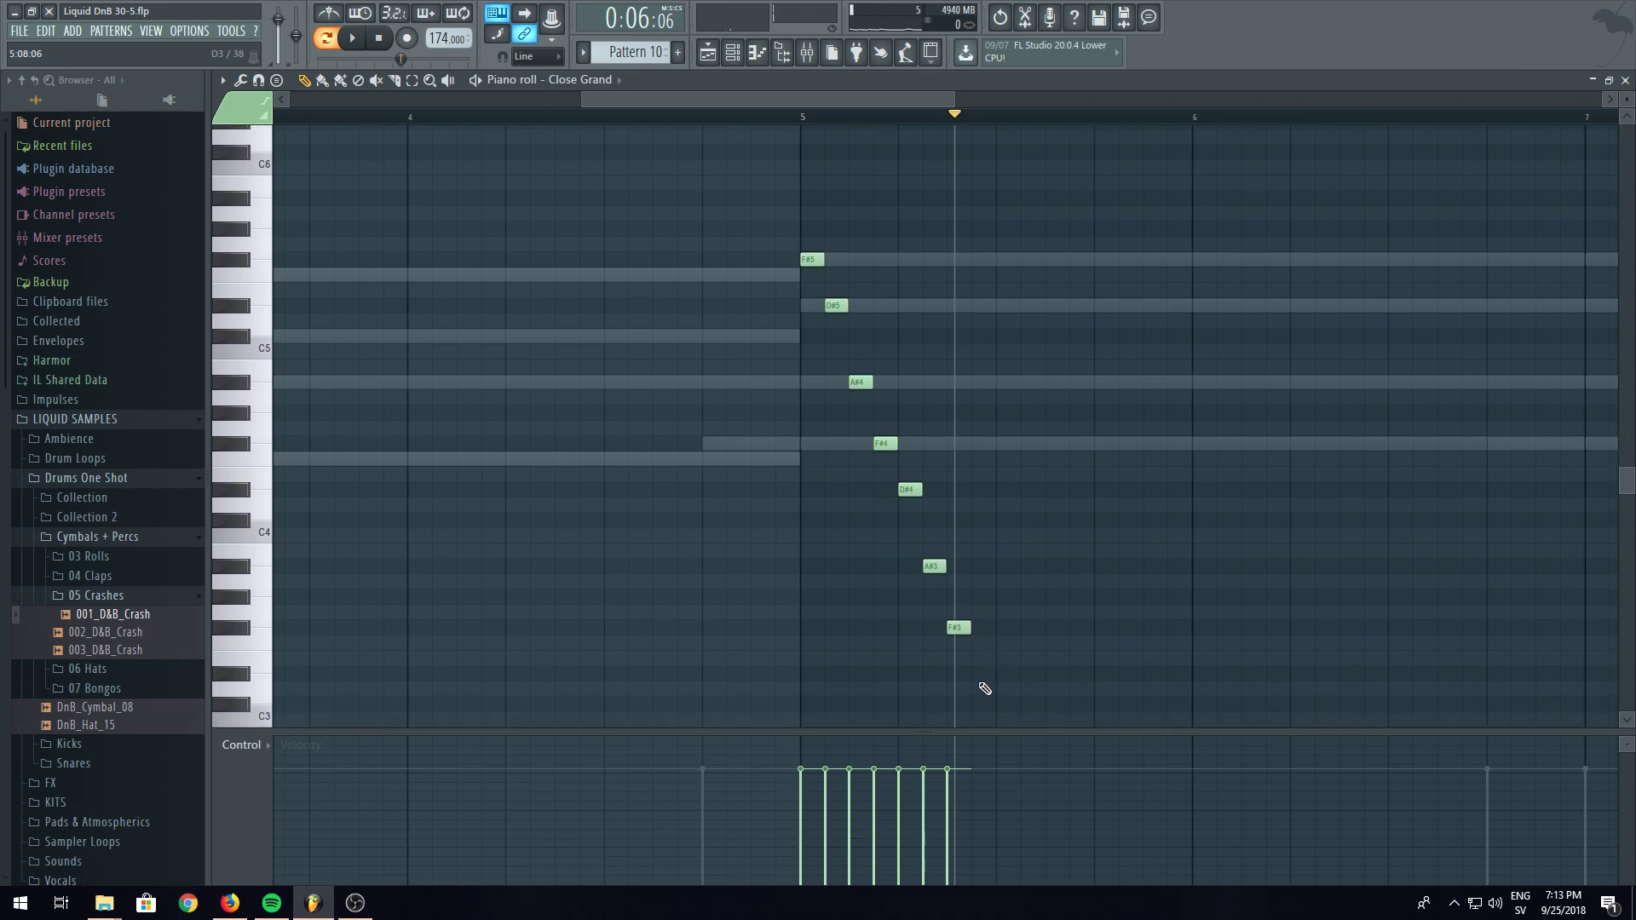
- Raise all eight notes of the bar 5 run one octave, and play the pattern from bar 5
{"action": "left_click_drag", "start_coordinate": [1074, 192], "coordinate": [730, 729]}
{"action": "scroll", "coordinate": [870, 500], "scroll_direction": "up", "scroll_amount": 2}
{"action": "key", "text": "shift+Up"}
{"action": "key", "text": "shift+Up"}
{"action": "key", "text": "shift+Up"}
{"action": "key", "text": "shift+Up"}
{"action": "key", "text": "shift+Up"}
{"action": "key", "text": "shift+Up"}
{"action": "key", "text": "shift+Up"}
{"action": "key", "text": "shift+Up"}
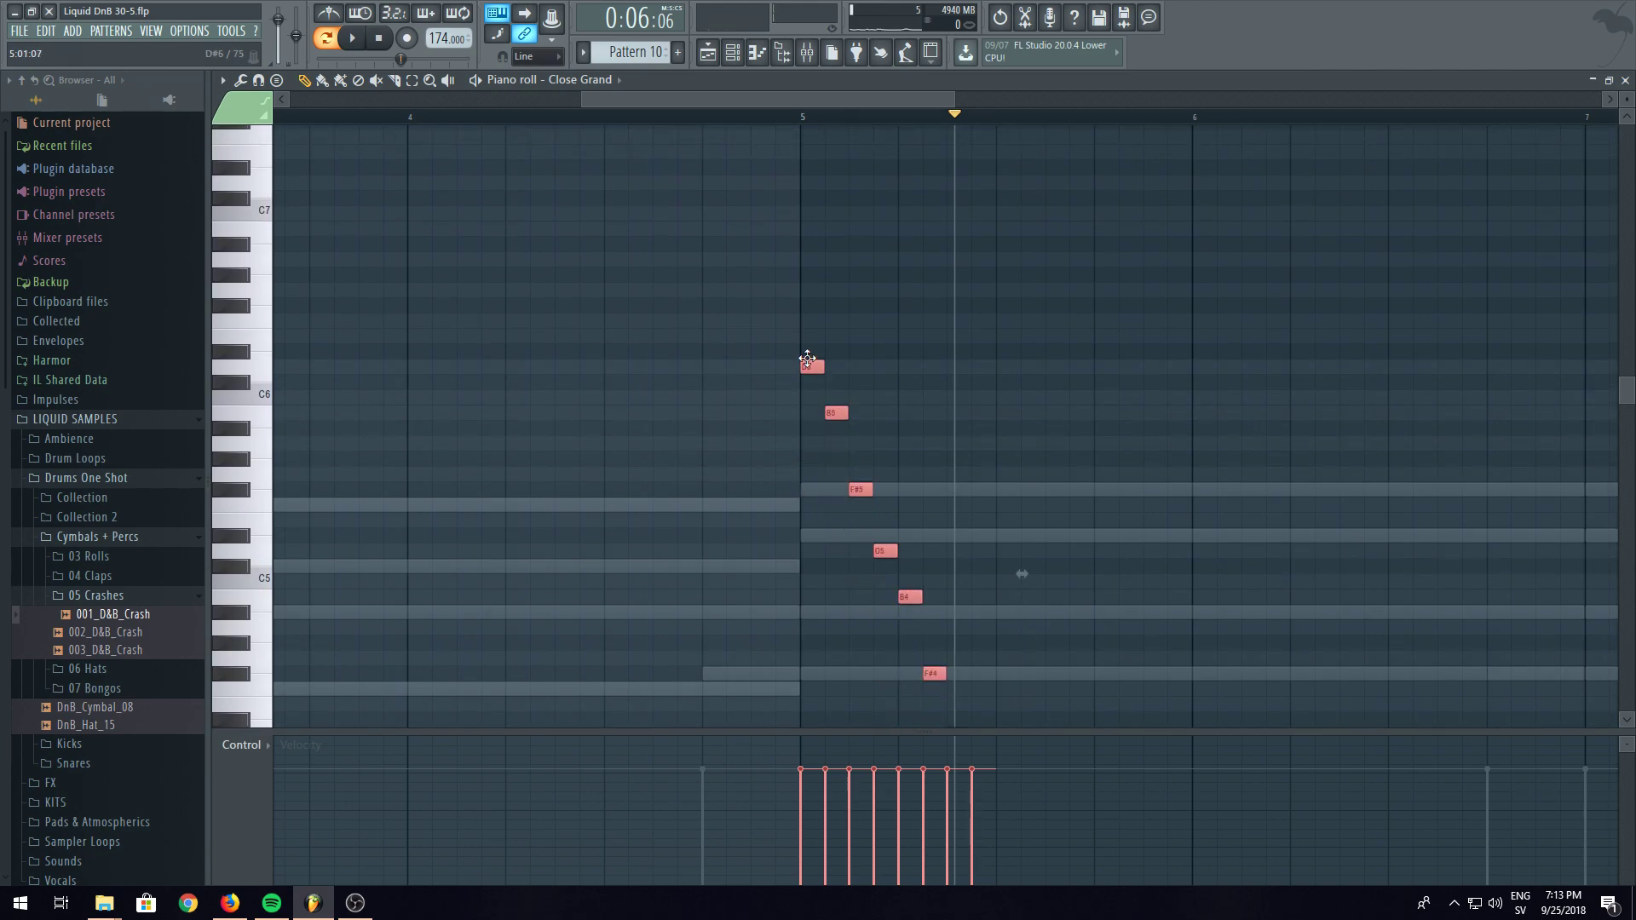
{"action": "left_click_drag", "start_coordinate": [807, 361], "coordinate": [801, 300]}
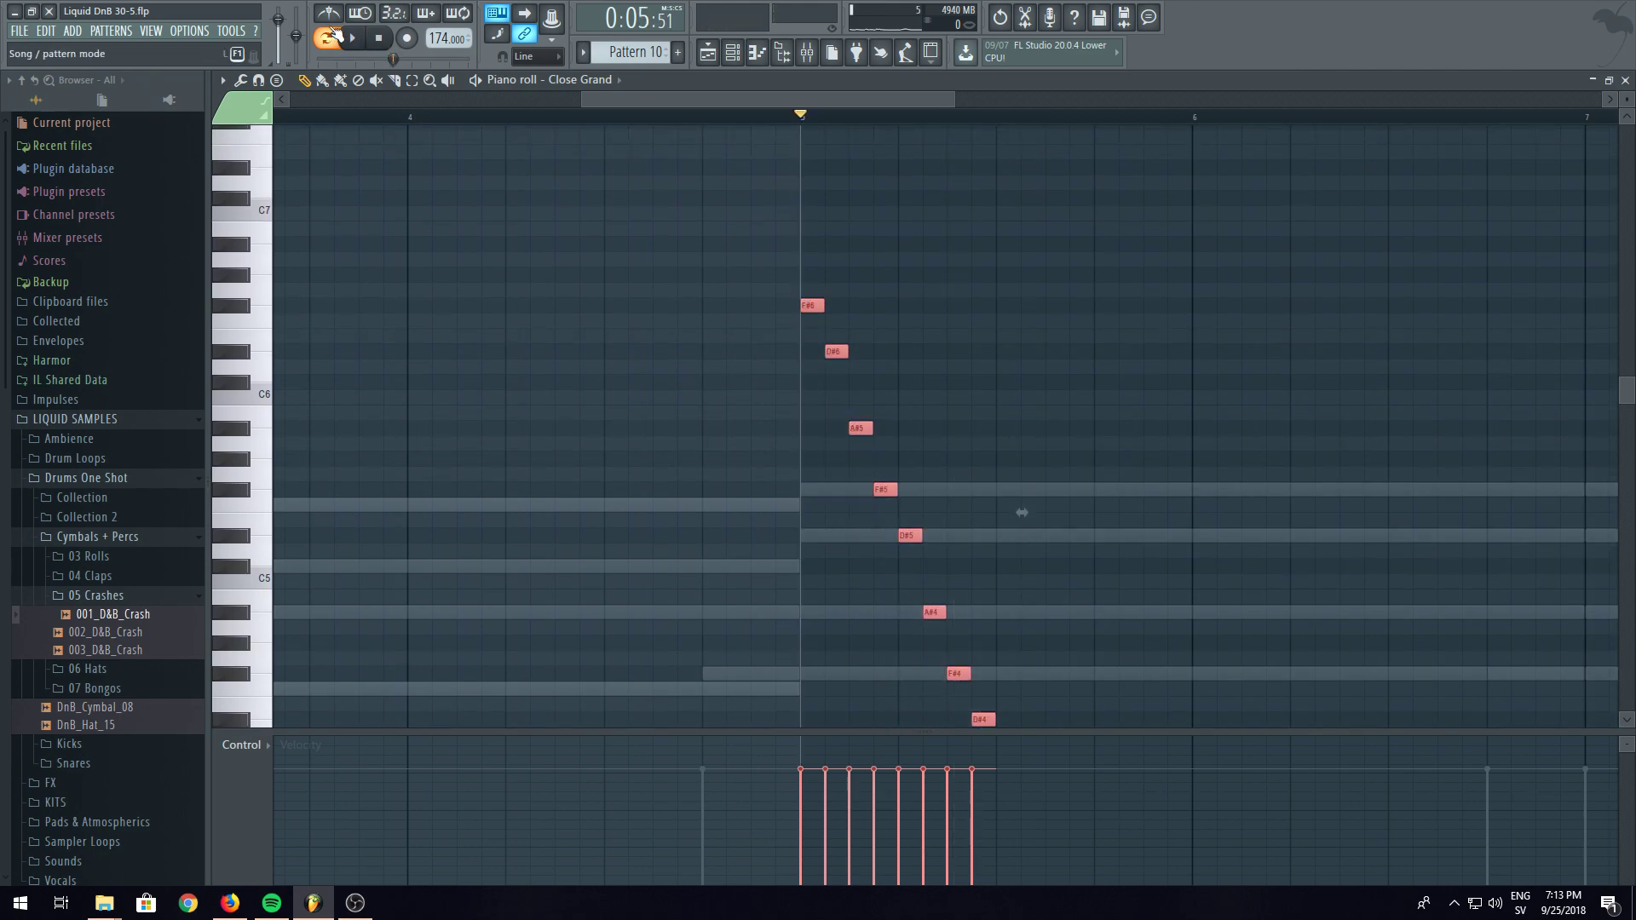
{"action": "key", "text": "space"}
- Duplicate the bar 5 run and place the copy at bar 7
{"action": "left_click_drag", "start_coordinate": [742, 122], "coordinate": [726, 178]}
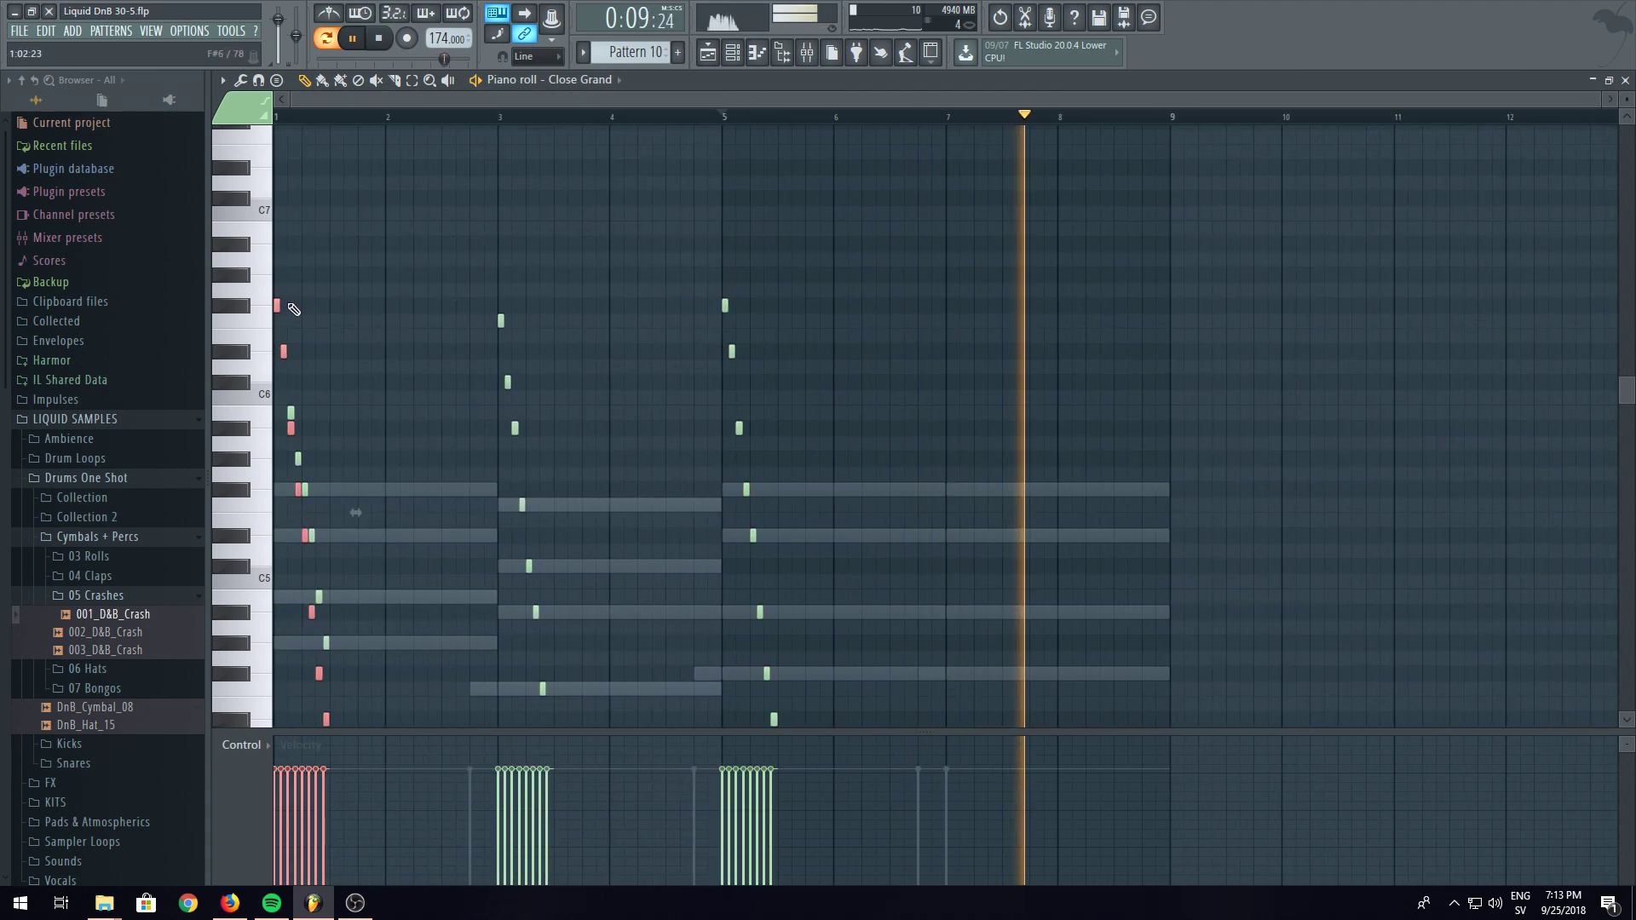
{"action": "left_click_drag", "start_coordinate": [277, 304], "coordinate": [949, 303]}
{"action": "scroll", "coordinate": [1099, 294], "scroll_direction": "down", "scroll_amount": 3}
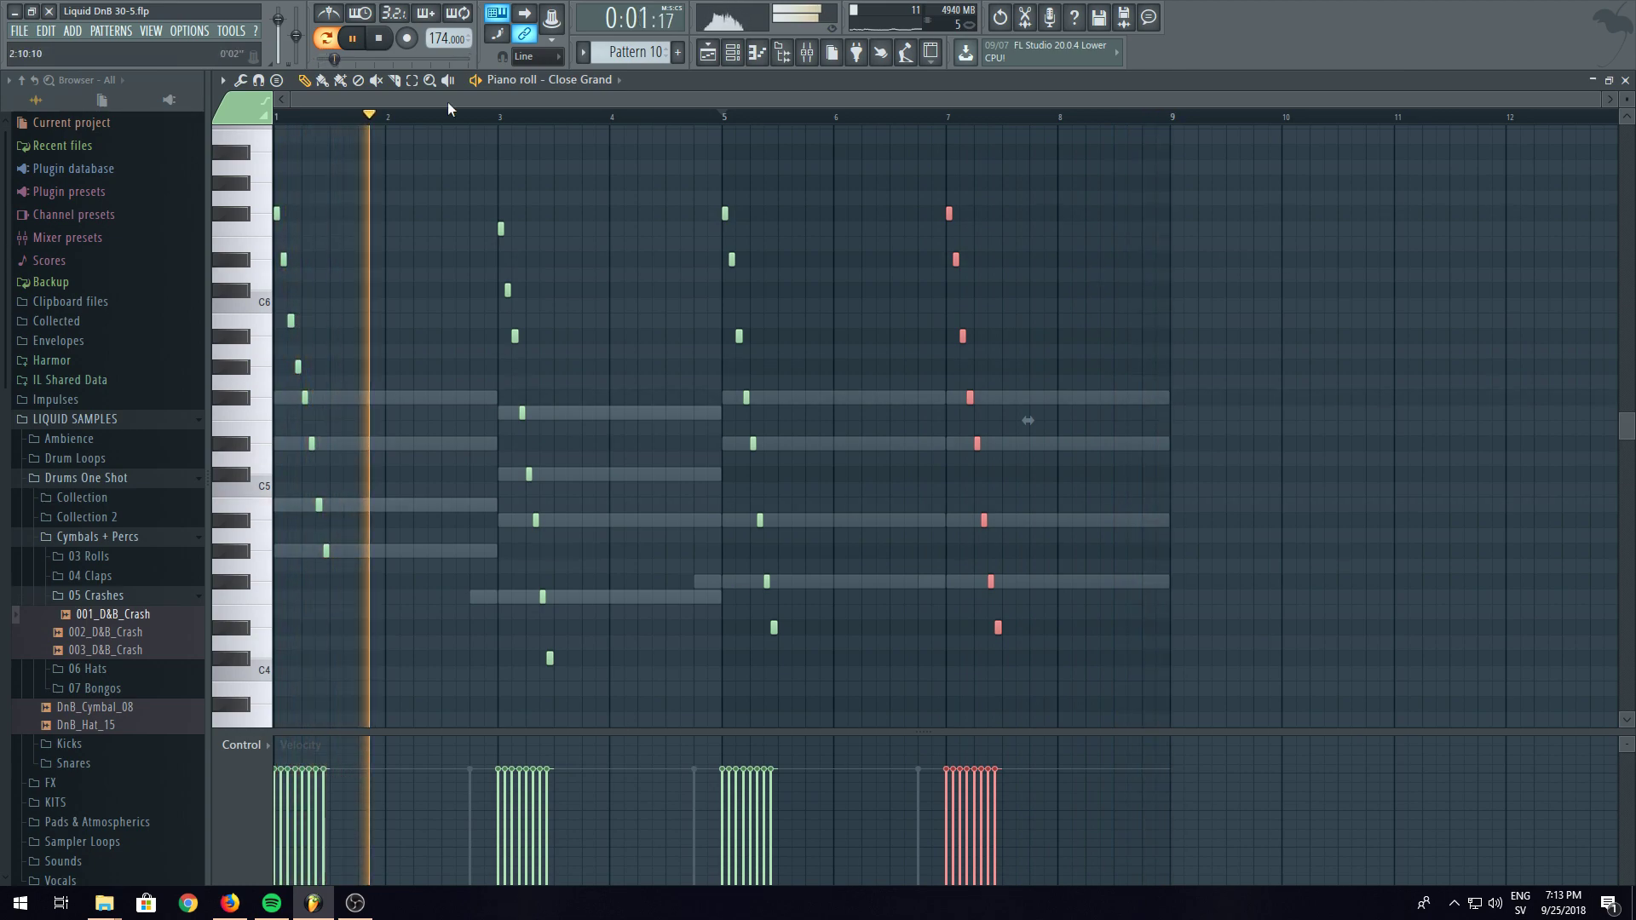
- Move all Close Grand notes up one octave, and play the pattern from the start
{"action": "scroll", "coordinate": [1205, 467], "scroll_direction": "up", "scroll_amount": 5}
{"action": "key", "text": "ctrl+a"}
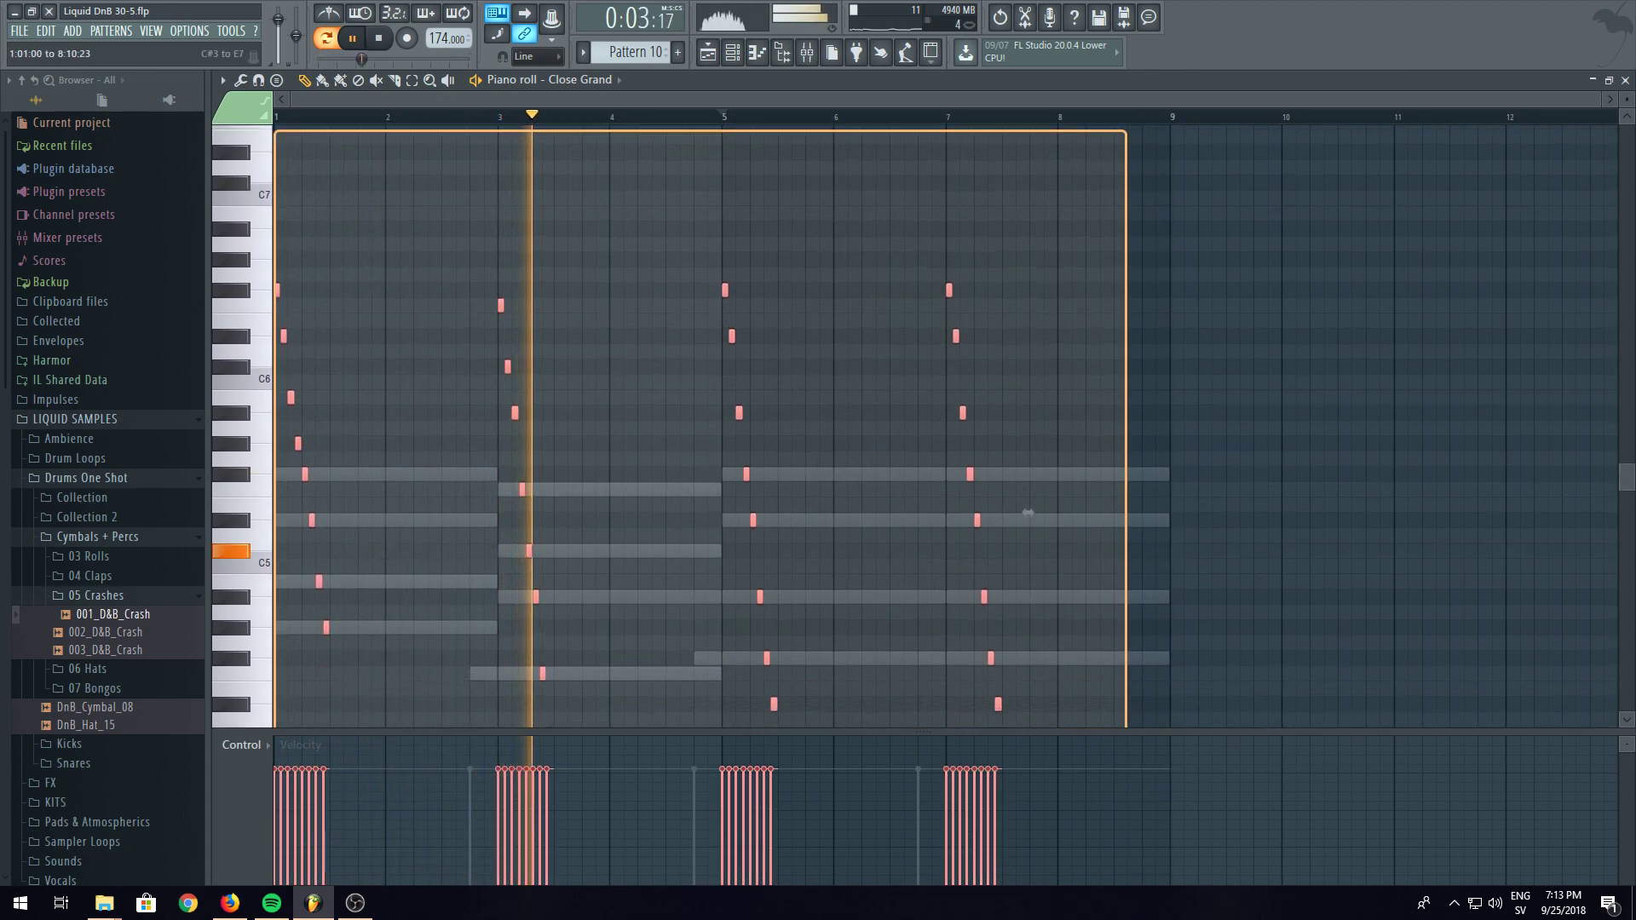
{"action": "scroll", "coordinate": [303, 394], "scroll_direction": "up", "scroll_amount": 3}
{"action": "key", "text": "ctrl+Up"}
{"action": "left_click", "coordinate": [380, 40]}
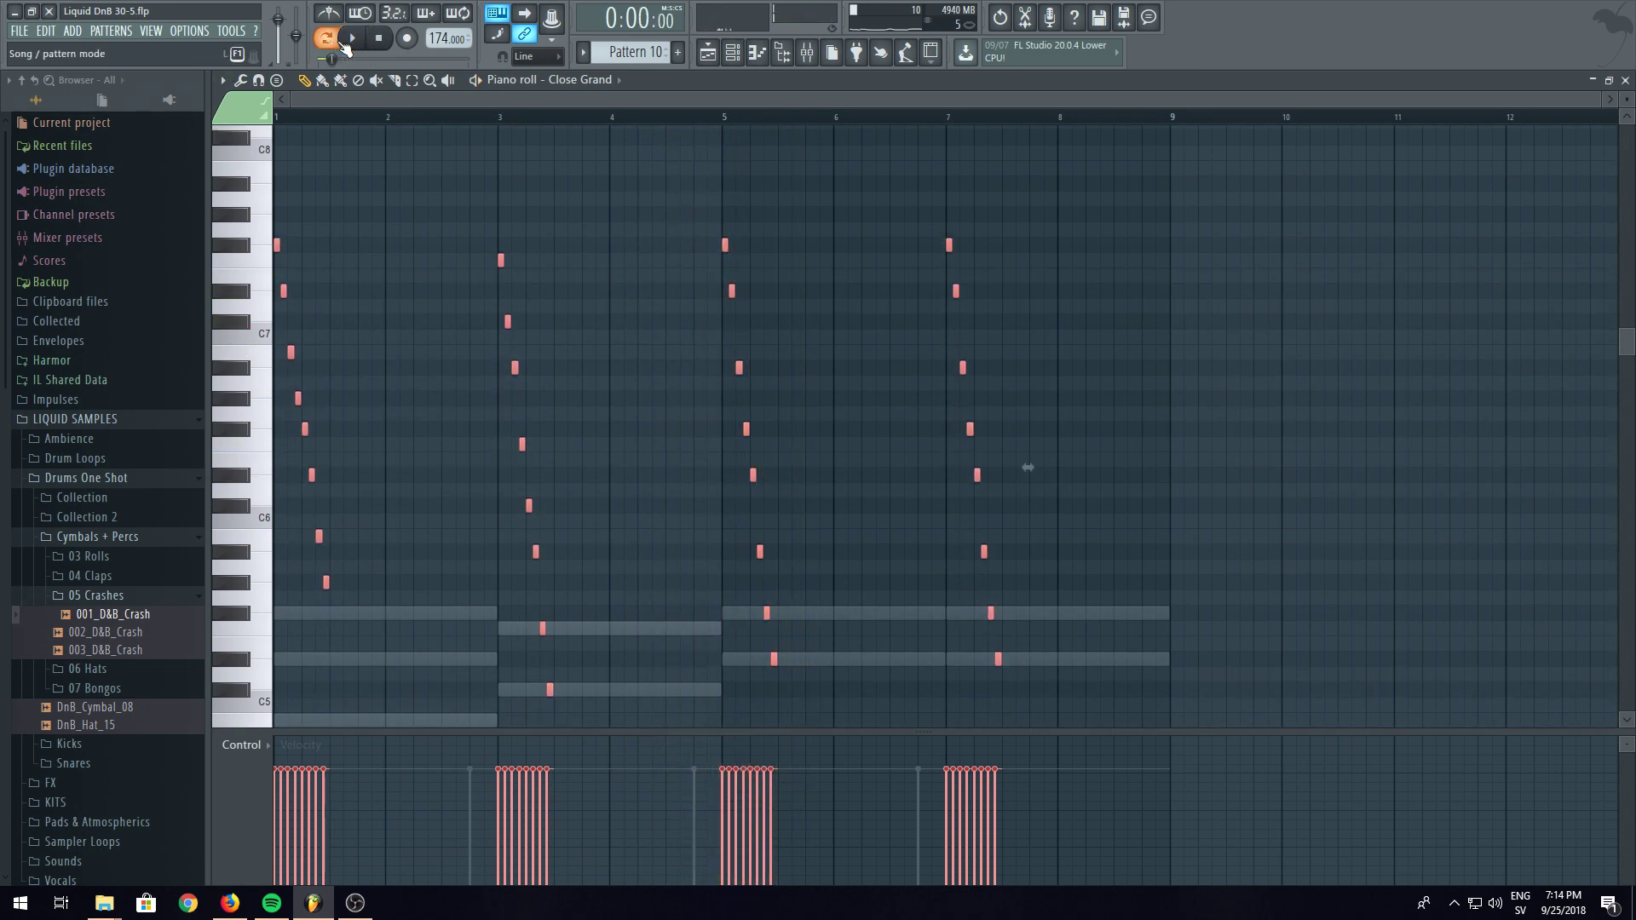
{"action": "key", "text": "space"}
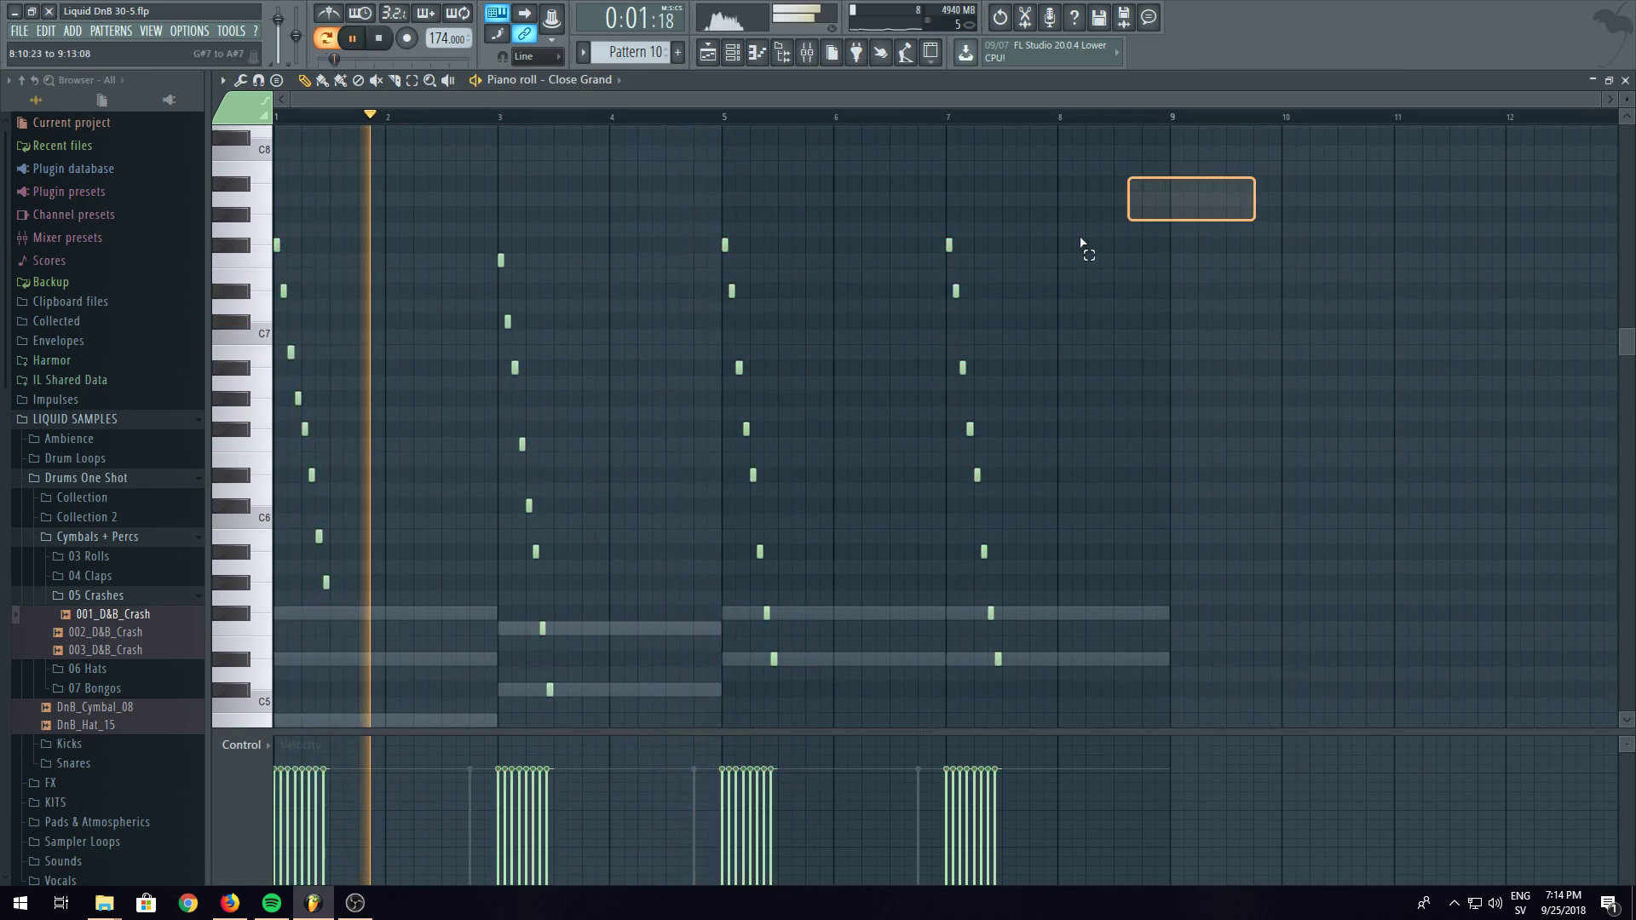
- Select all Close Grand arpeggio notes in Pattern 10 and place them in a new Pattern 13
{"action": "scroll", "coordinate": [343, 712], "scroll_direction": "down", "scroll_amount": 3}
{"action": "scroll", "coordinate": [342, 713], "scroll_direction": "up", "scroll_amount": 2}
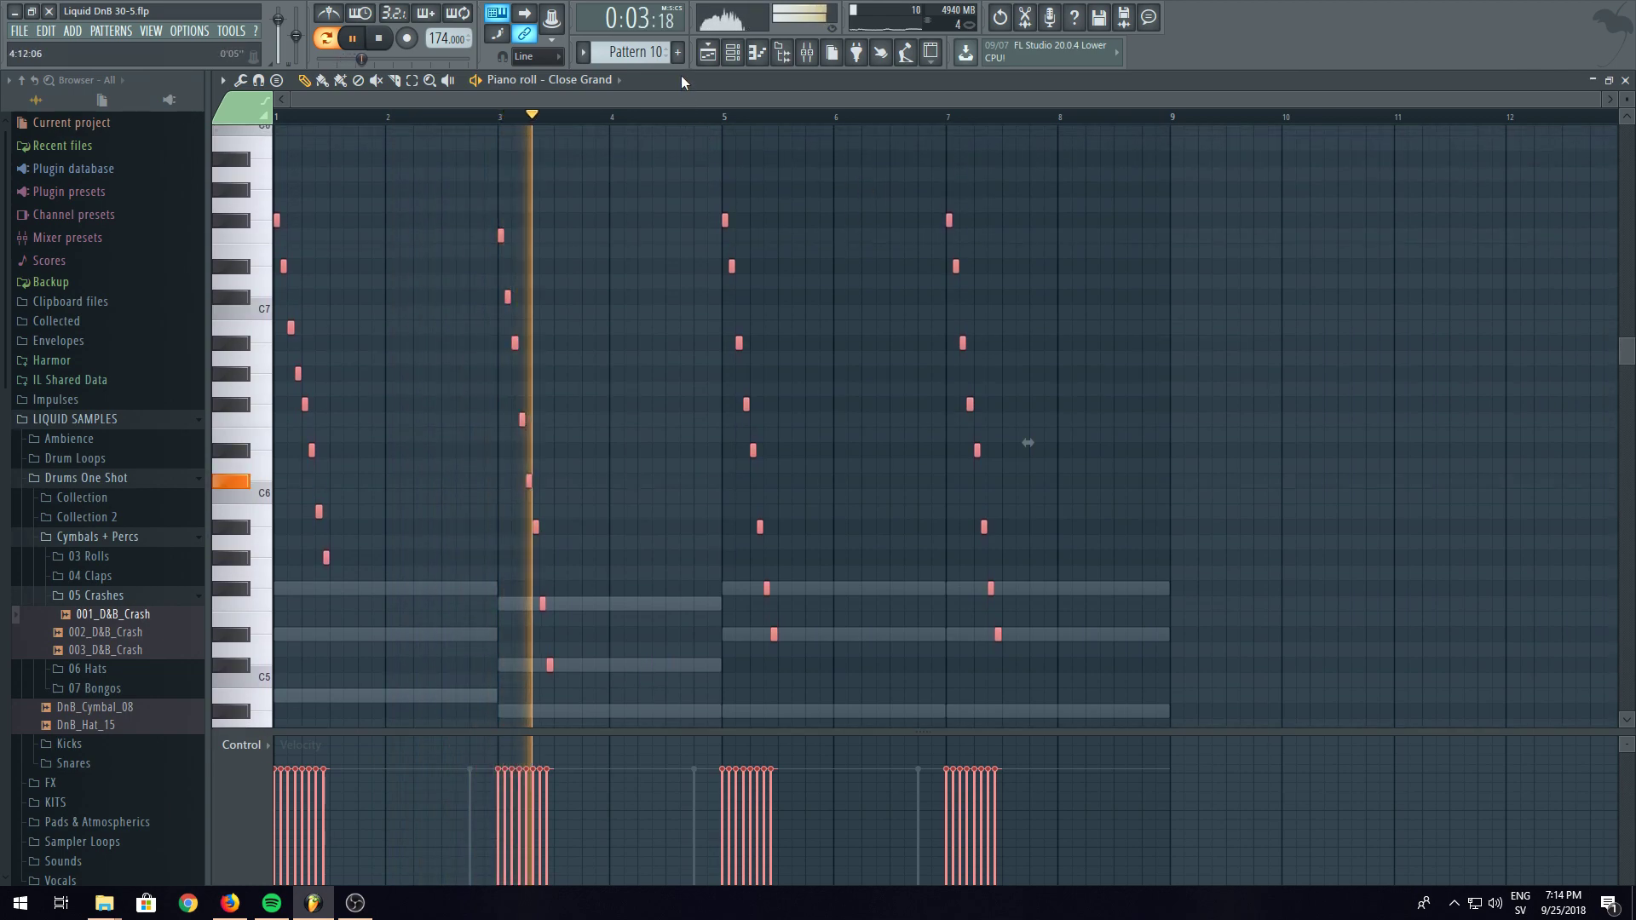
{"action": "left_click", "coordinate": [678, 53]}
{"action": "scroll", "coordinate": [686, 57], "scroll_direction": "down", "scroll_amount": 3}
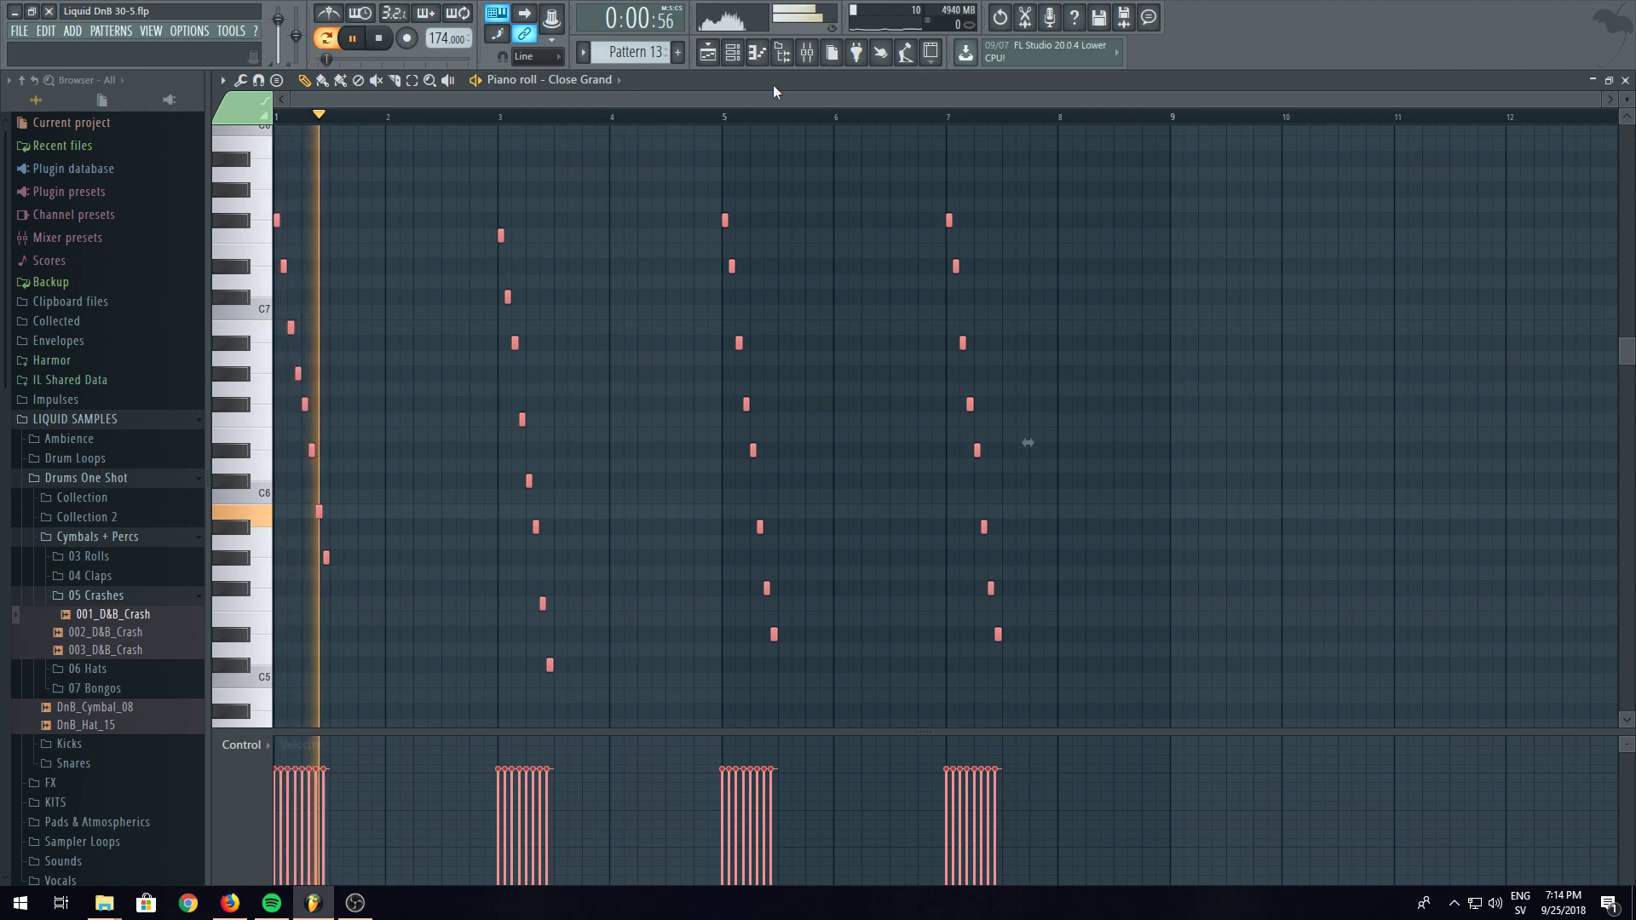
- Clone the Close Grand channel in the Channel rack
{"action": "left_click", "coordinate": [732, 53]}
{"action": "right_click", "coordinate": [641, 242]}
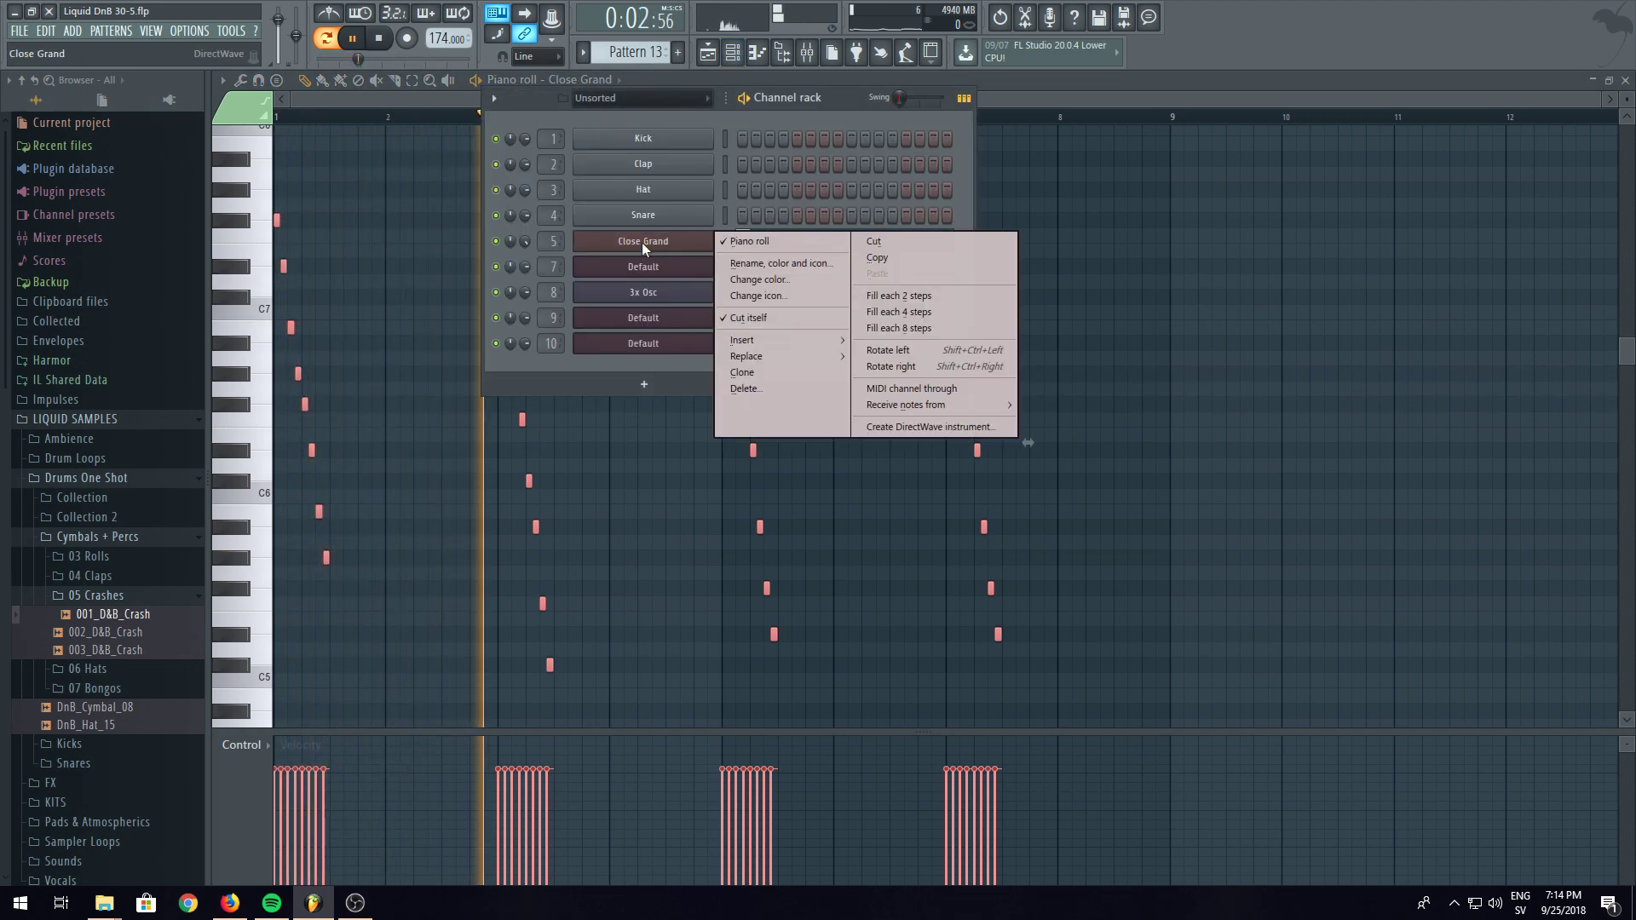
{"action": "left_click", "coordinate": [742, 372]}
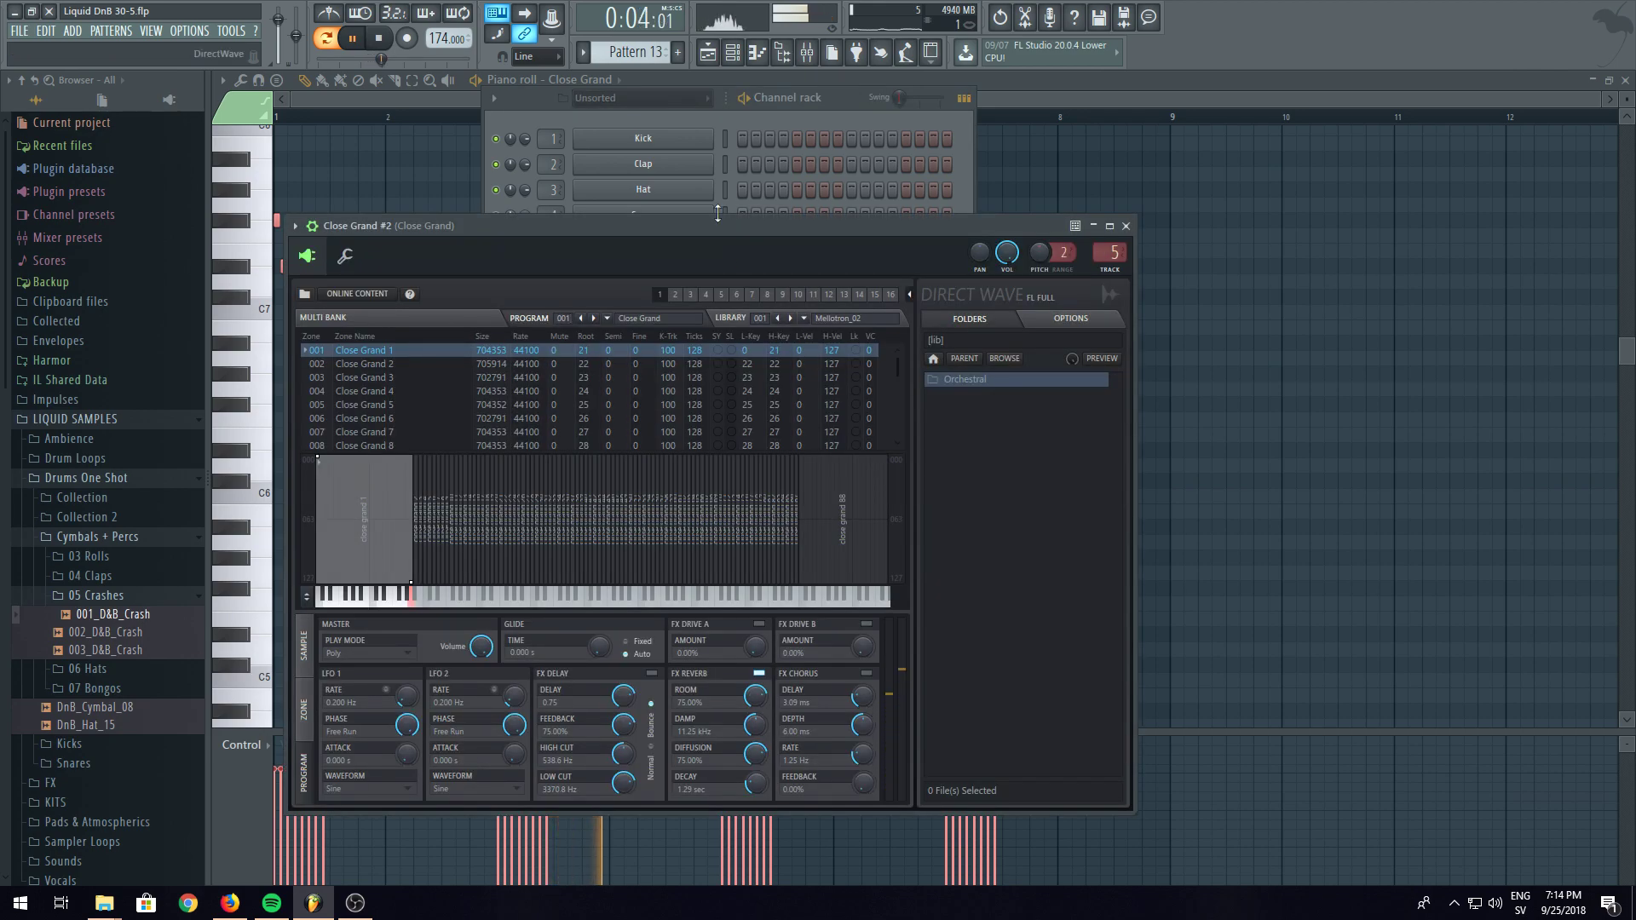
- Move the arpeggio notes from Close Grand to the cloned Close Grand #2 channel, and open its piano roll
{"action": "left_click", "coordinate": [819, 97]}
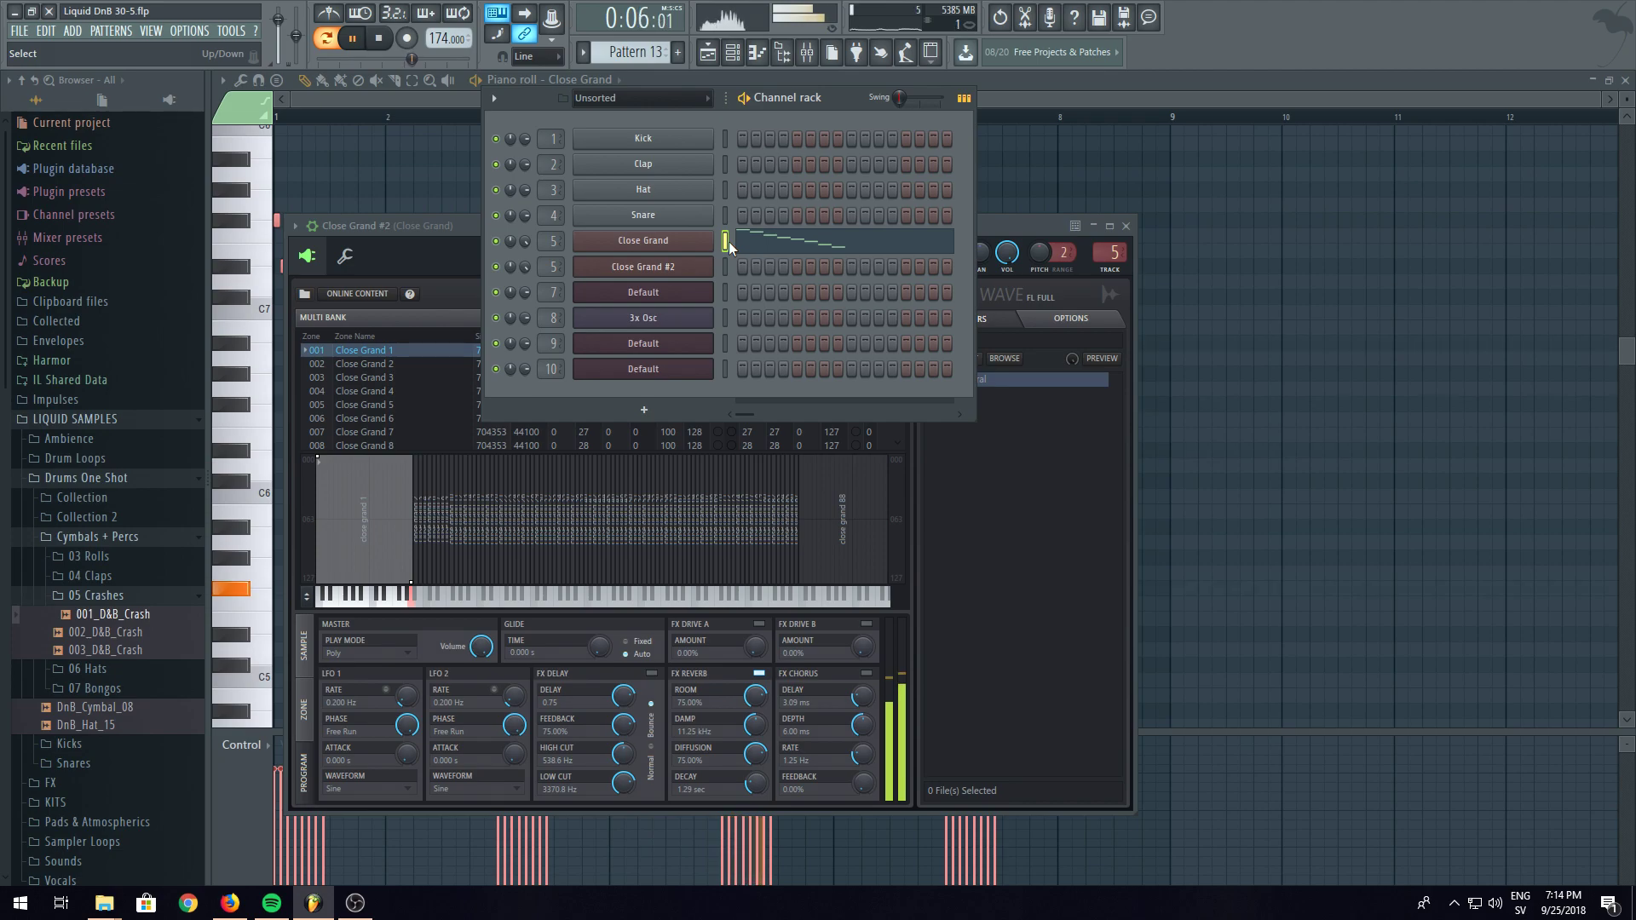
{"action": "key", "text": "ctrl+x"}
{"action": "key", "text": "ctrl+v"}
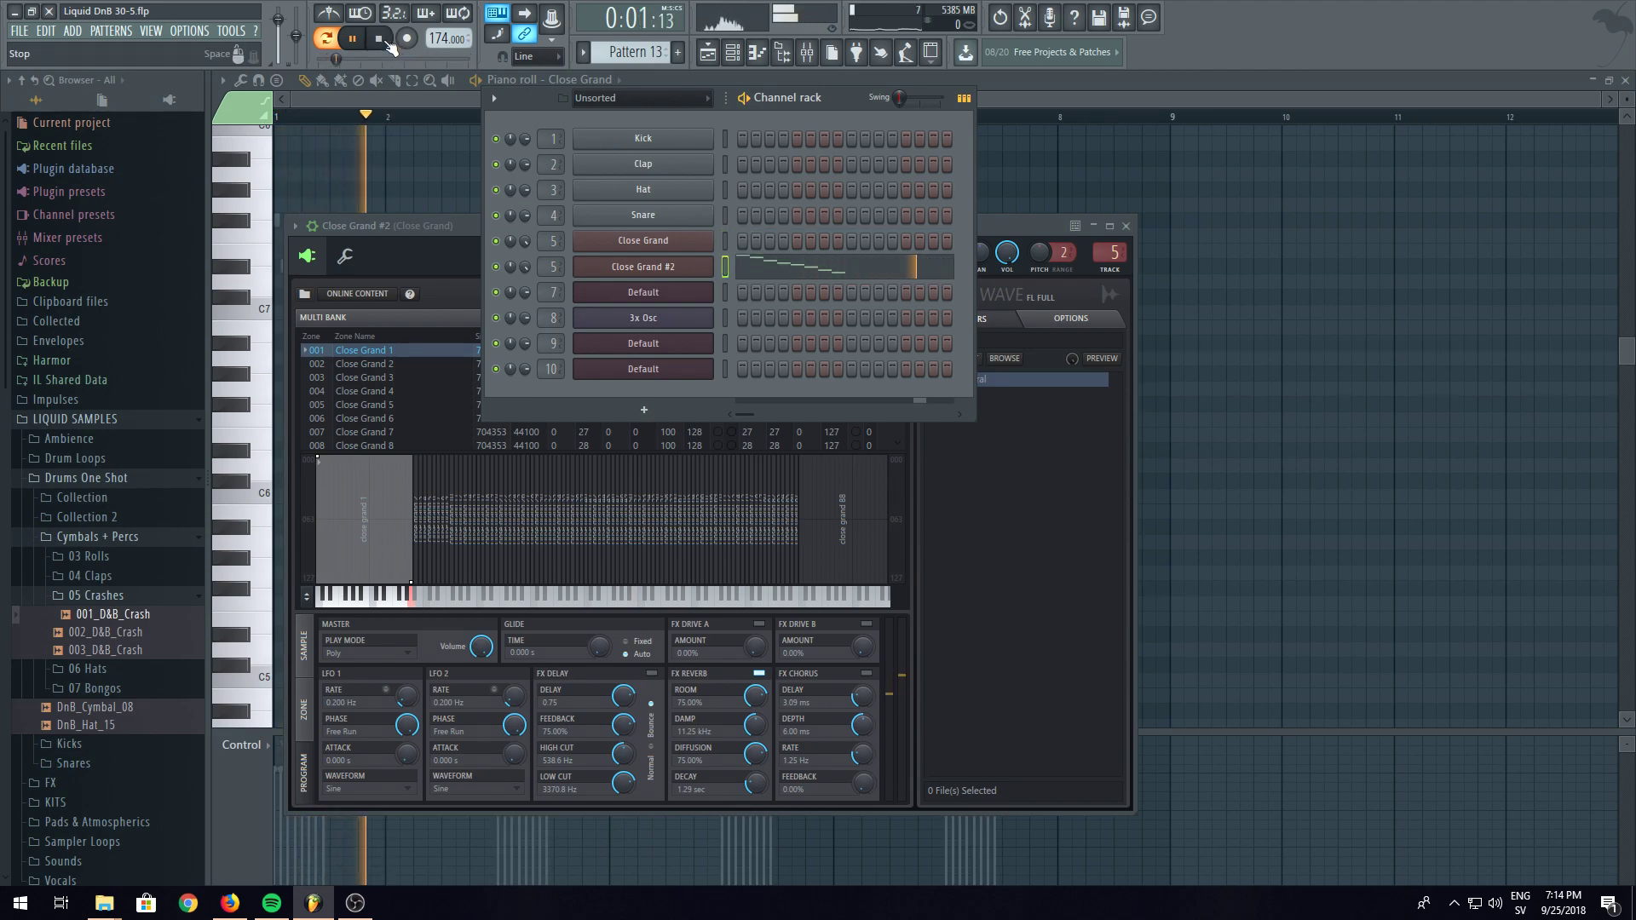
{"action": "left_click", "coordinate": [806, 284]}
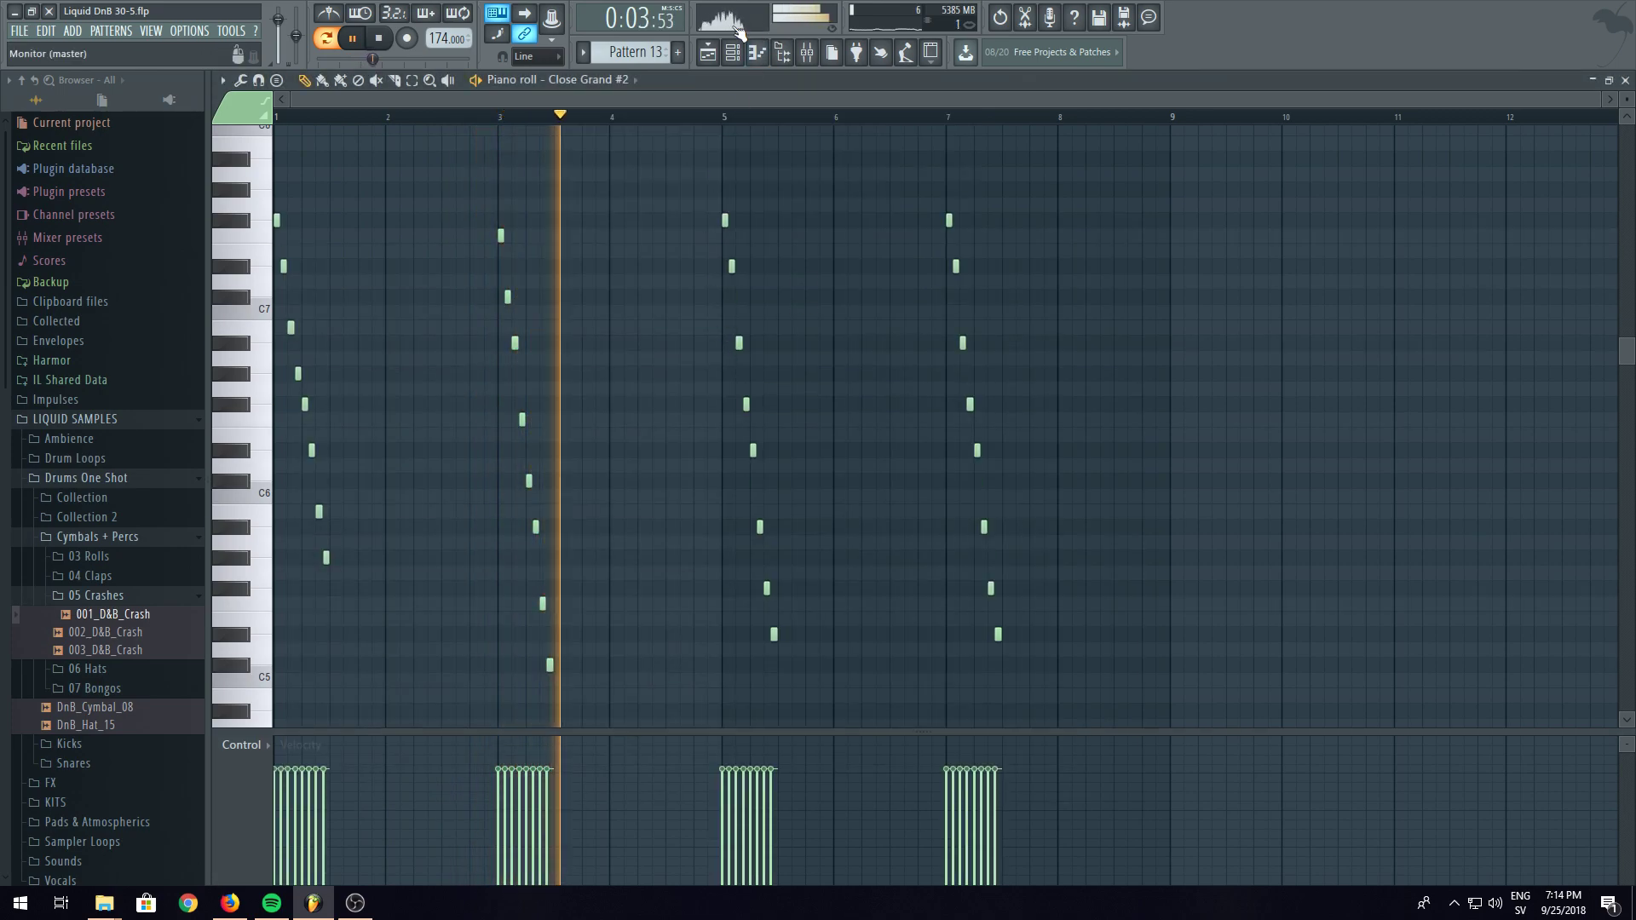
- Route the Close Grand #2 channel to a free mixer track, and load Fruity Delay 2 in its first effect slot
{"action": "key", "text": "F5"}
{"action": "key", "text": "F6"}
{"action": "left_click", "coordinate": [678, 265]}
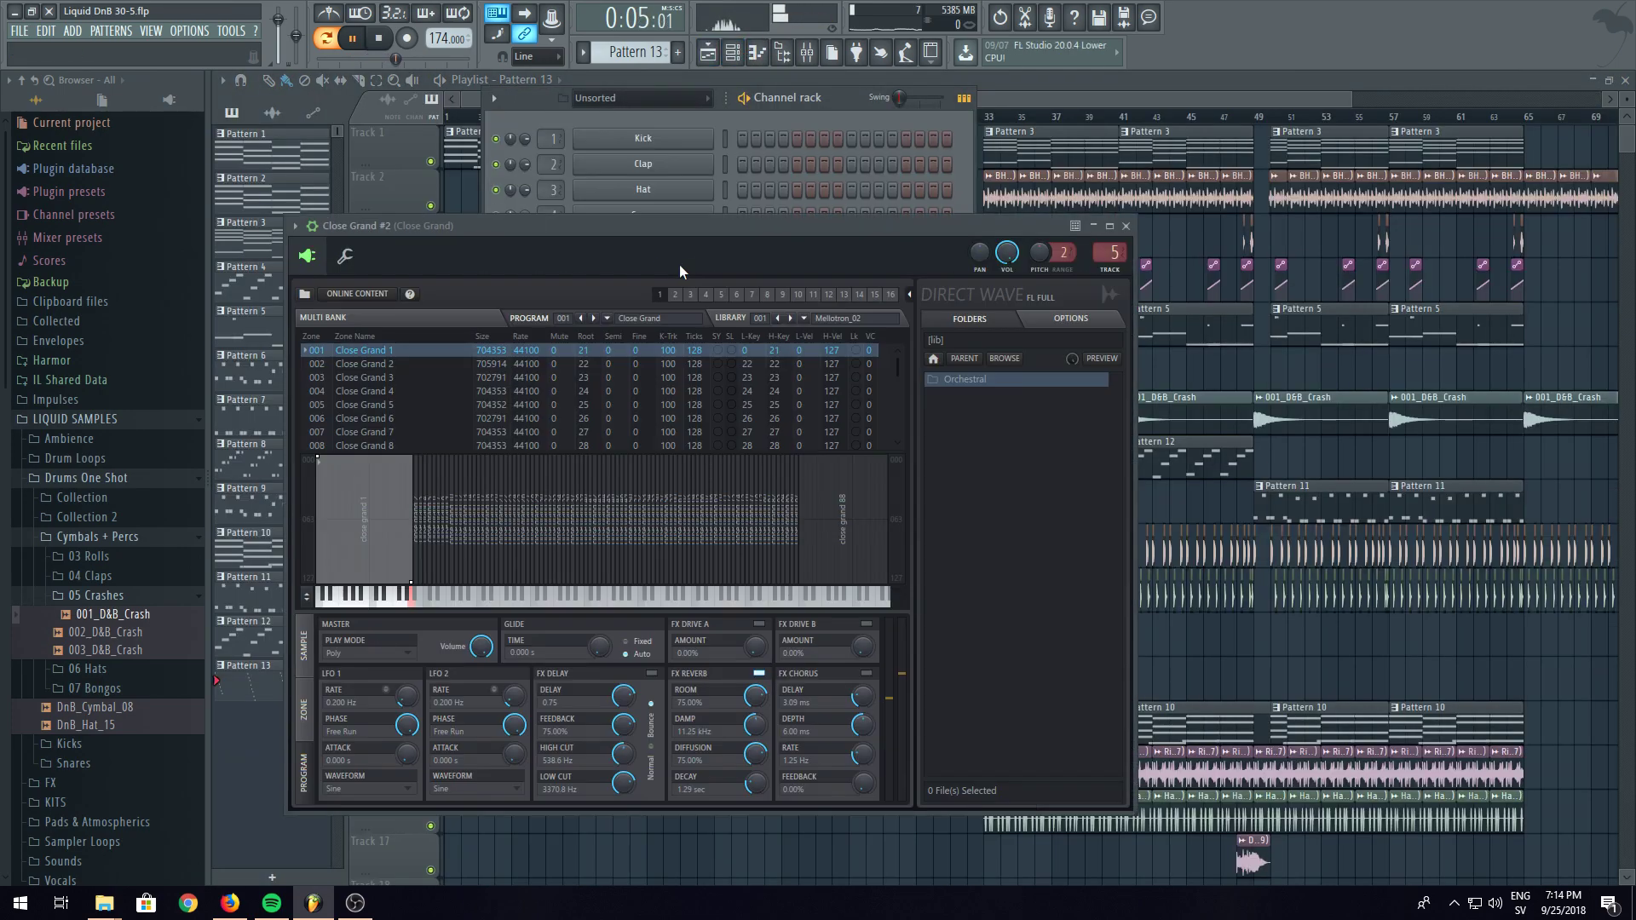
{"action": "left_click", "coordinate": [313, 227]}
{"action": "left_click", "coordinate": [607, 278]}
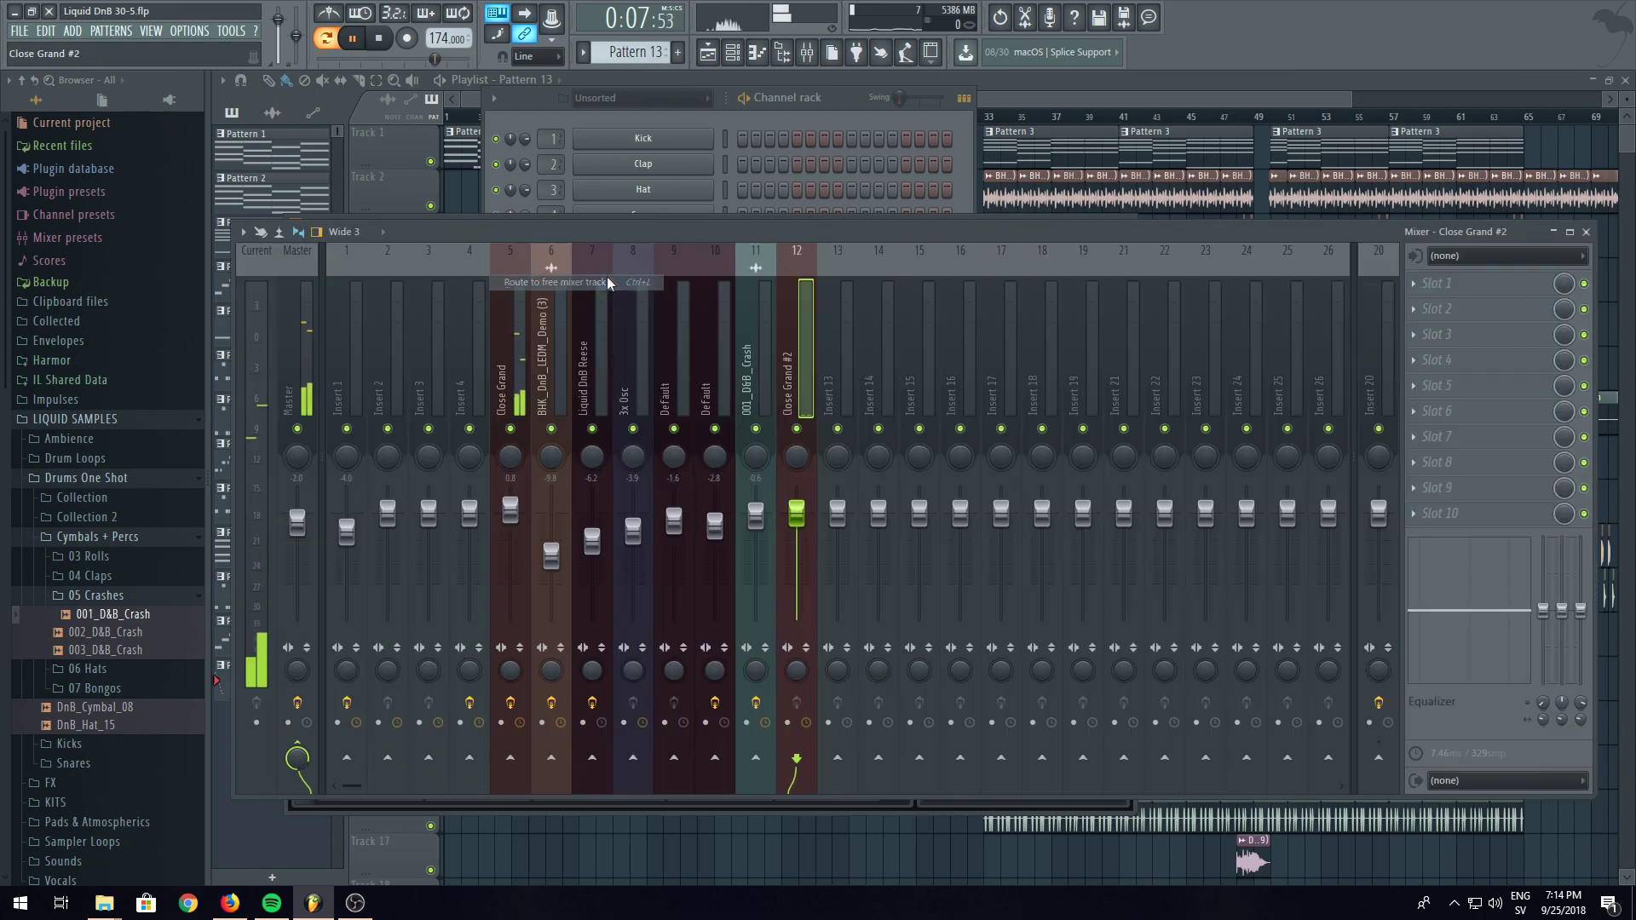
{"action": "left_click", "coordinate": [1433, 285]}
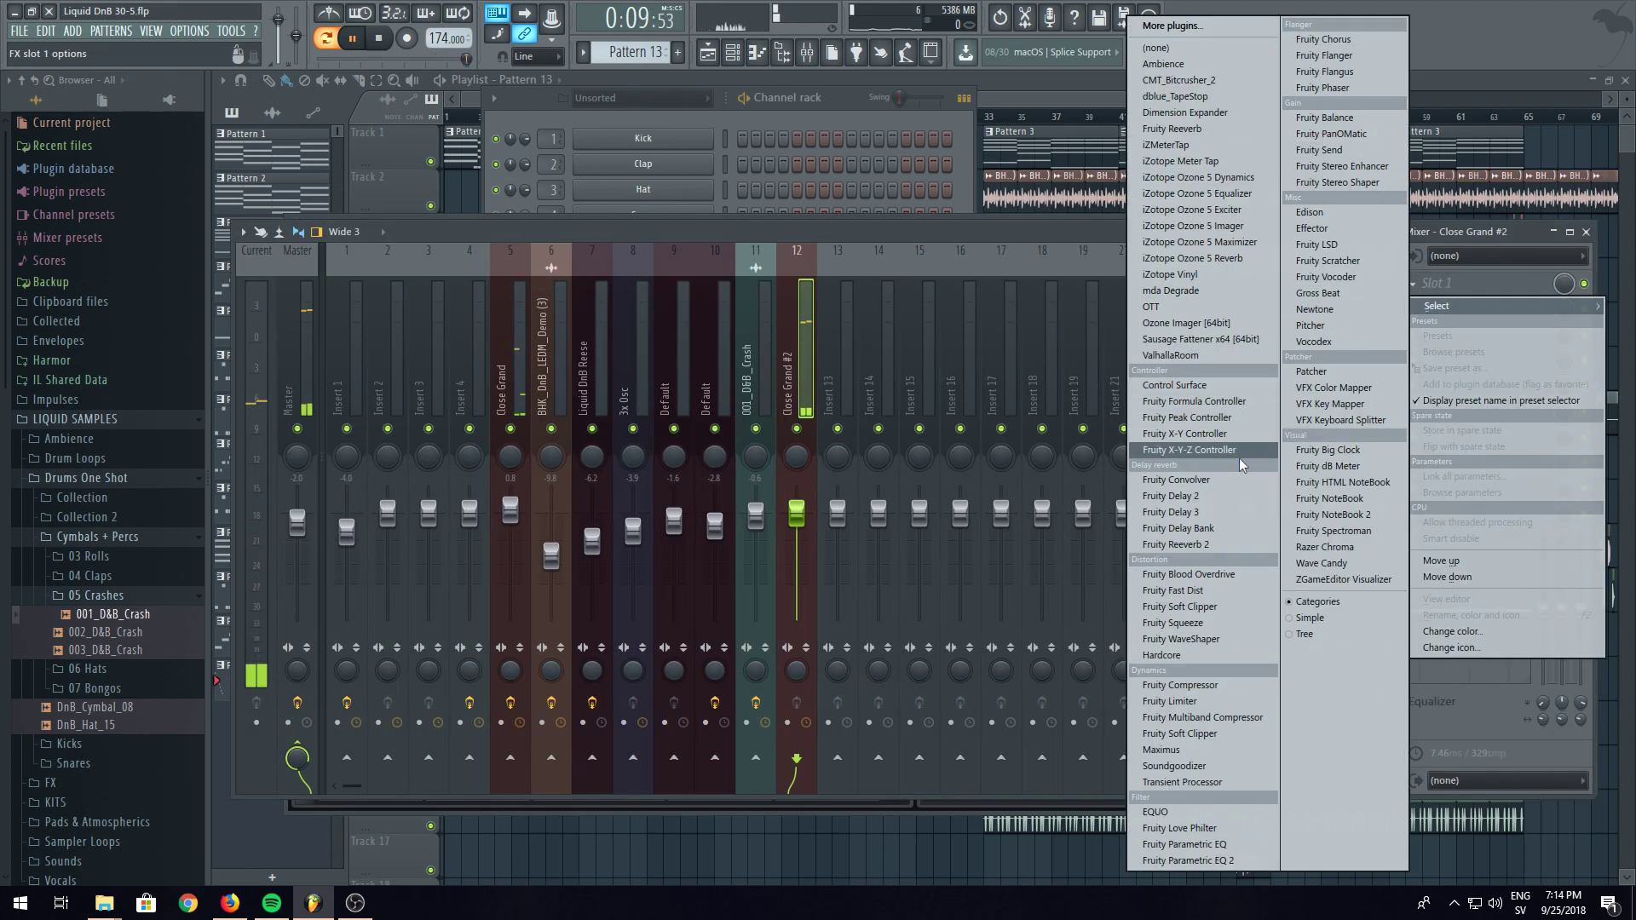
{"action": "left_click", "coordinate": [1192, 496]}
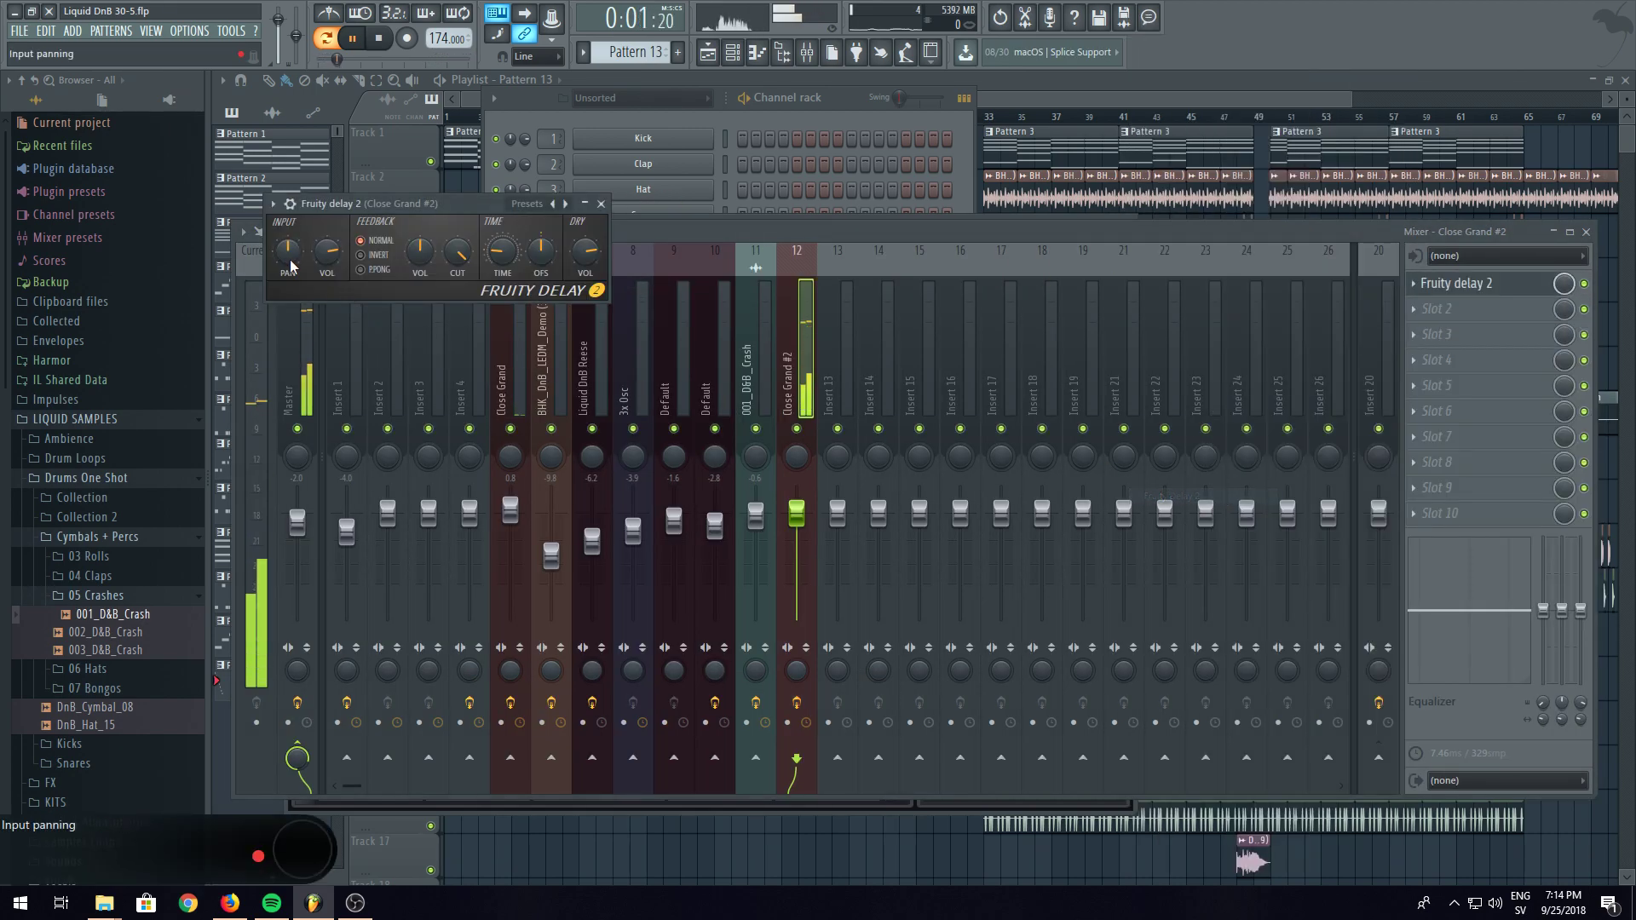
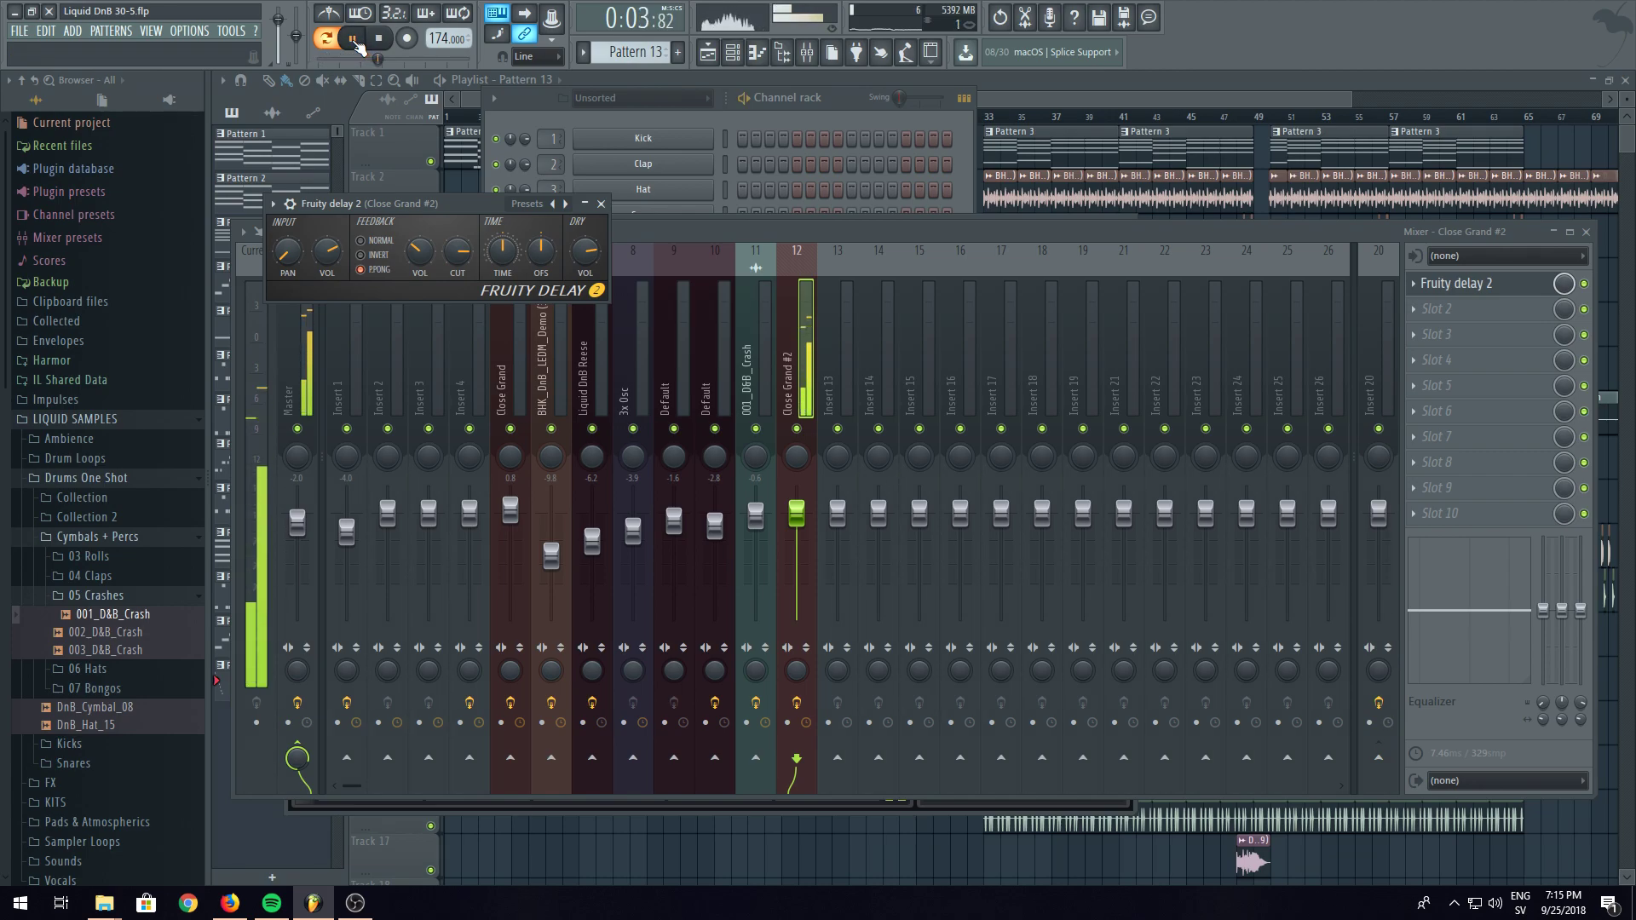
- Add Fruity Reeverb 2 and Fruity Parametric EQ 2 to the Close Grand #2 mixer track, with the EQ placed first in the effect chain
{"action": "left_click", "coordinate": [1450, 317]}
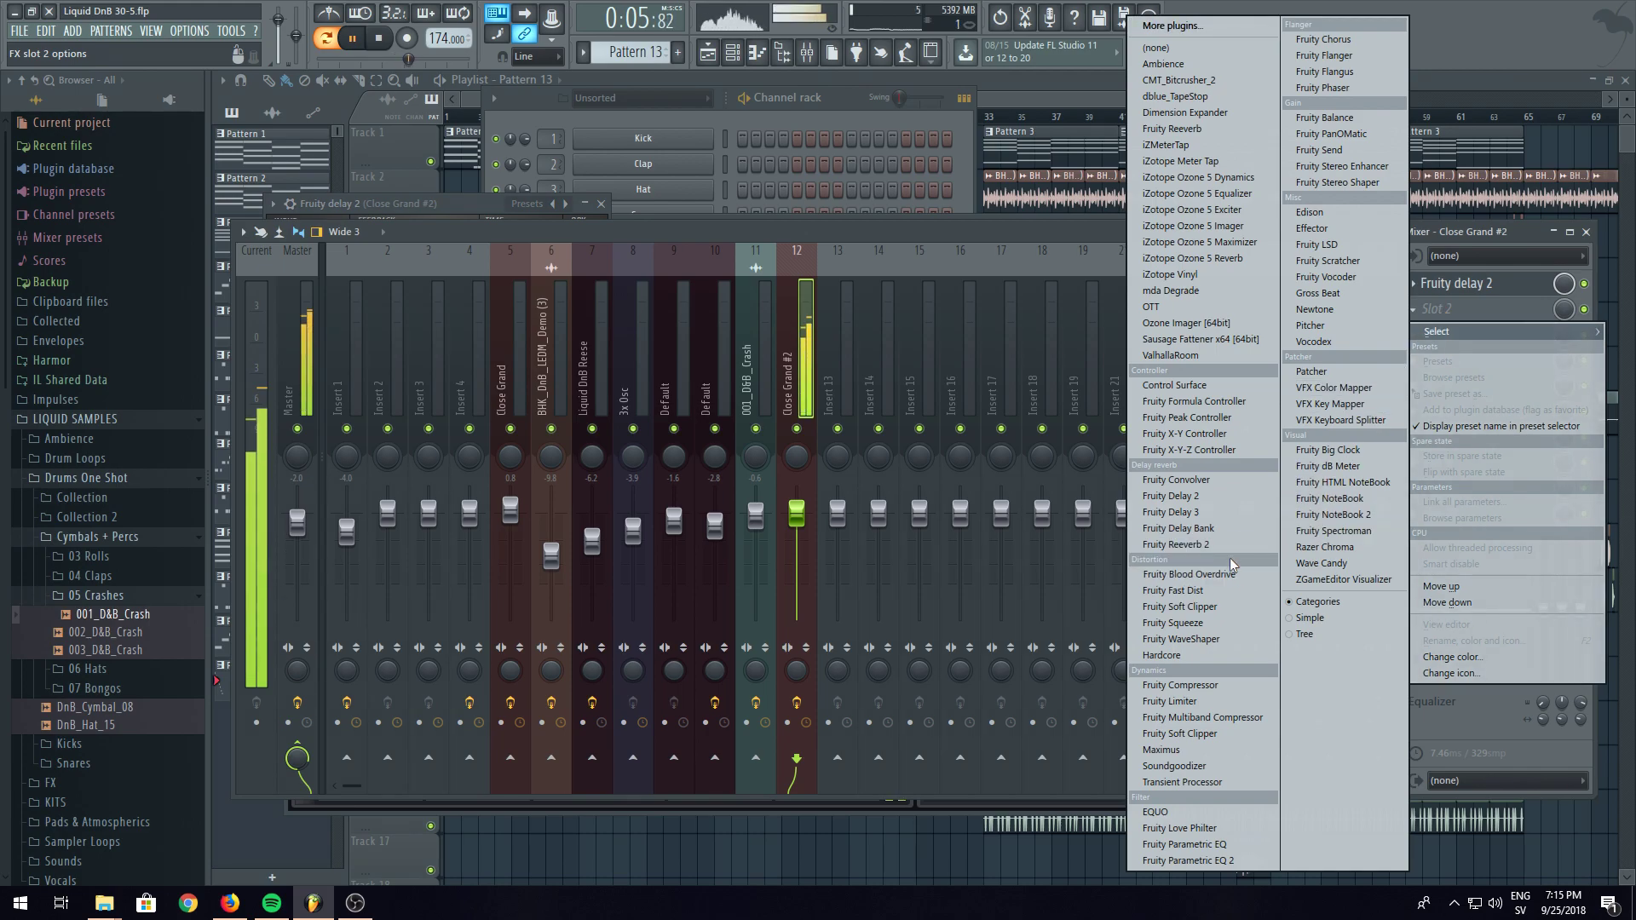
{"action": "left_click", "coordinate": [1210, 544]}
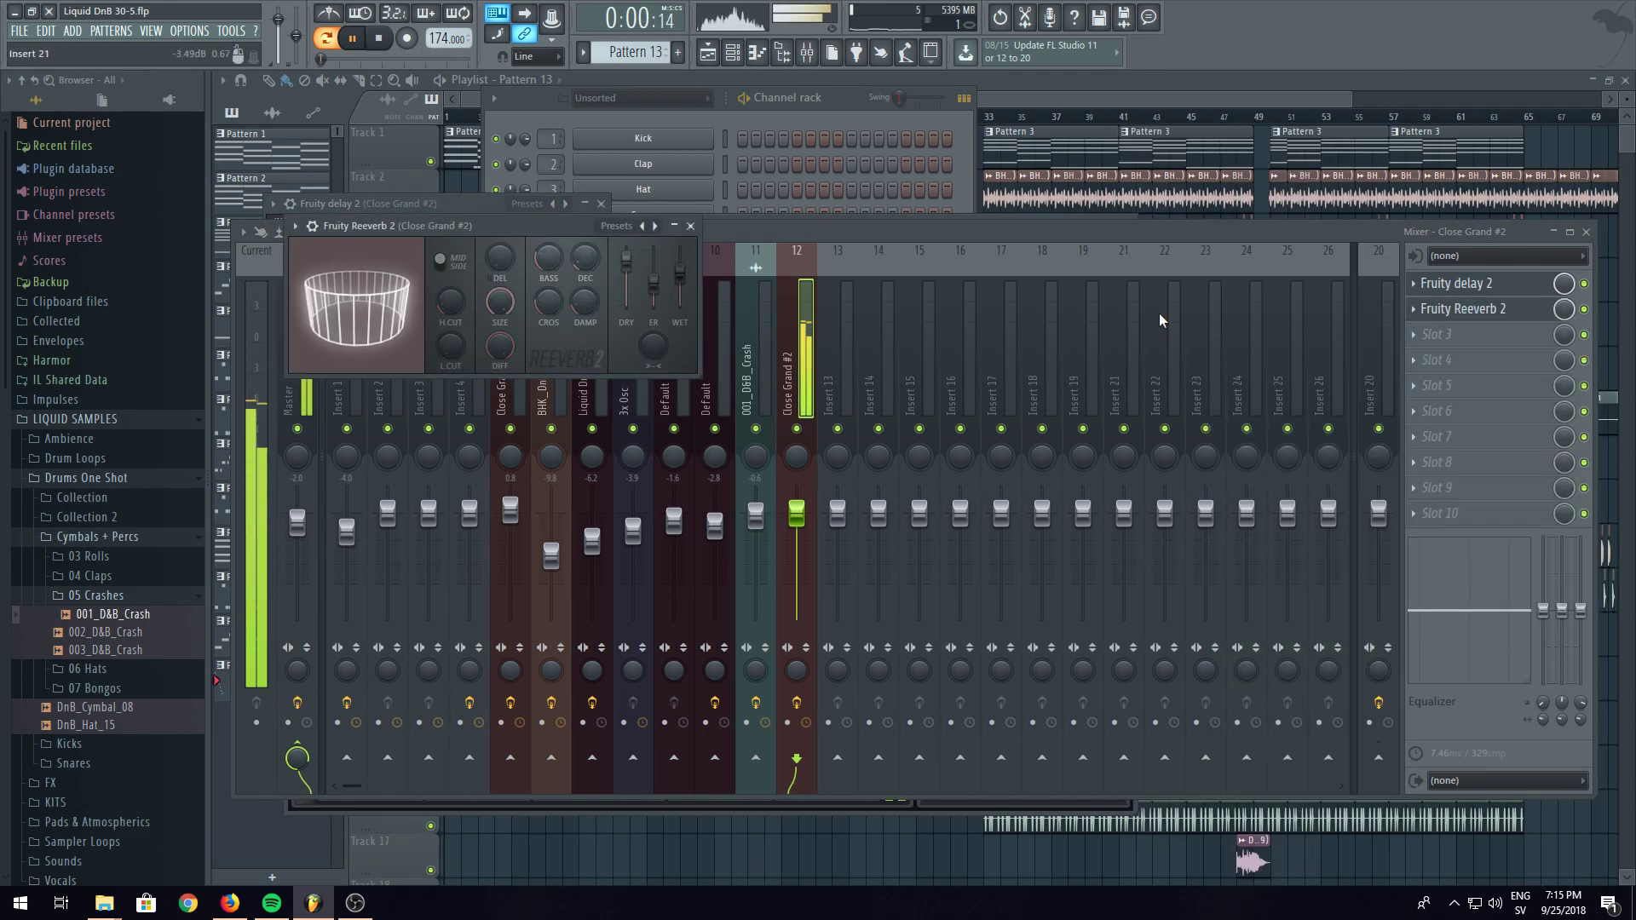
{"action": "left_click", "coordinate": [1474, 336]}
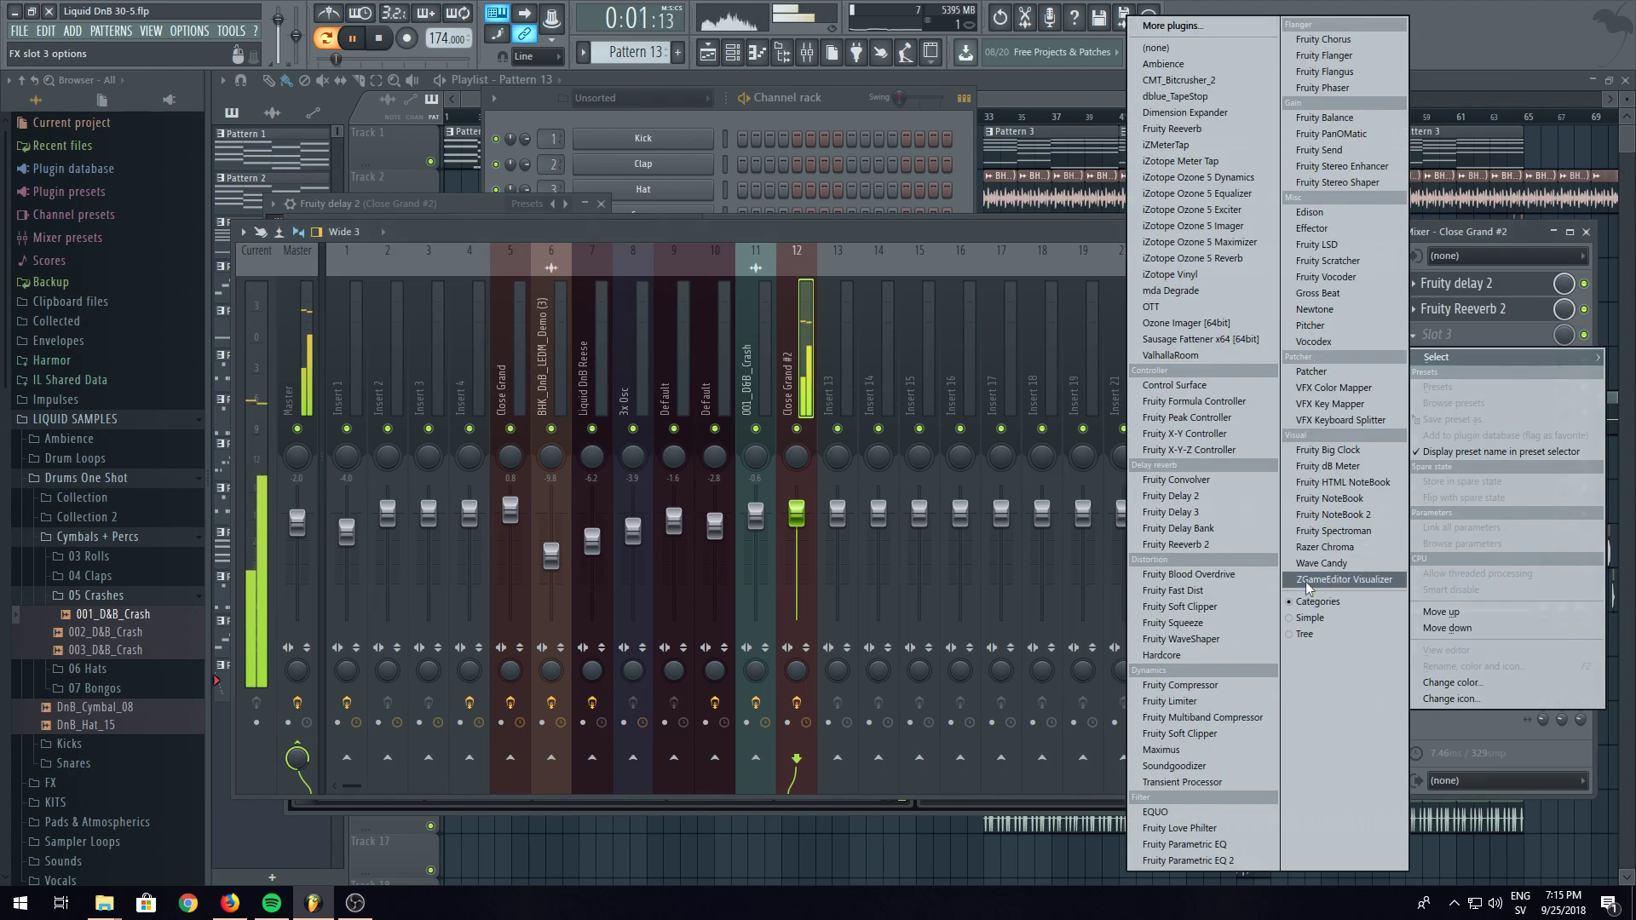
{"action": "left_click", "coordinate": [1221, 861]}
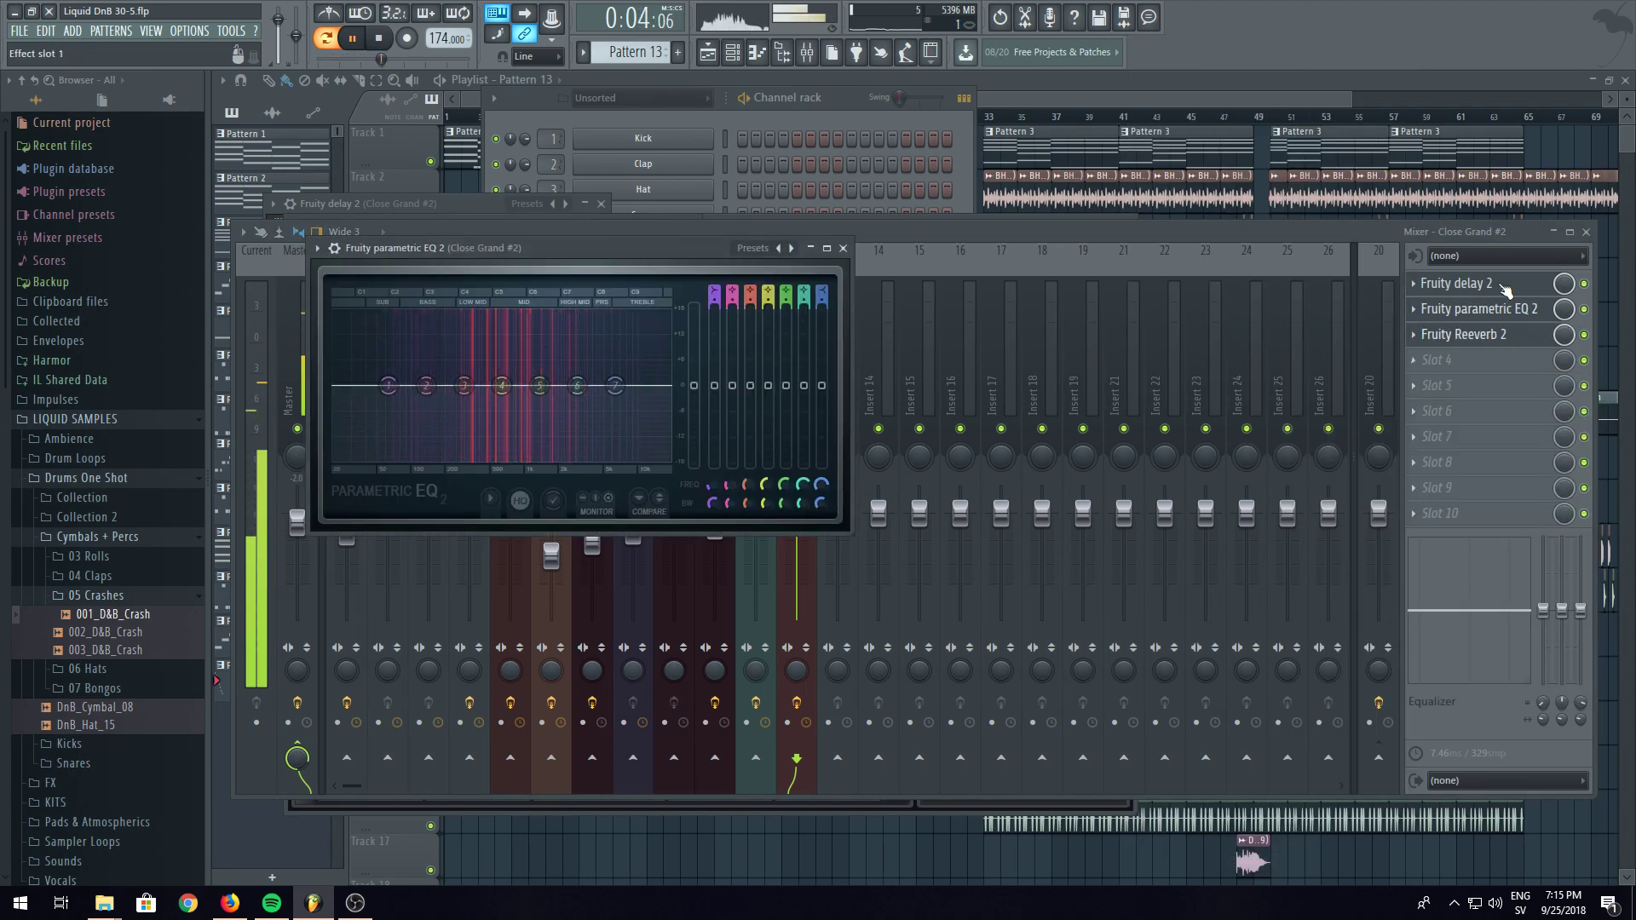
{"action": "left_click_drag", "start_coordinate": [1505, 291], "coordinate": [1482, 282]}
- Apply the 30Hz + 18kHz cut preset to the EQ, raise its low cut to about 111 Hz and lower its high cut
{"action": "left_click", "coordinate": [791, 247]}
{"action": "left_click", "coordinate": [830, 328]}
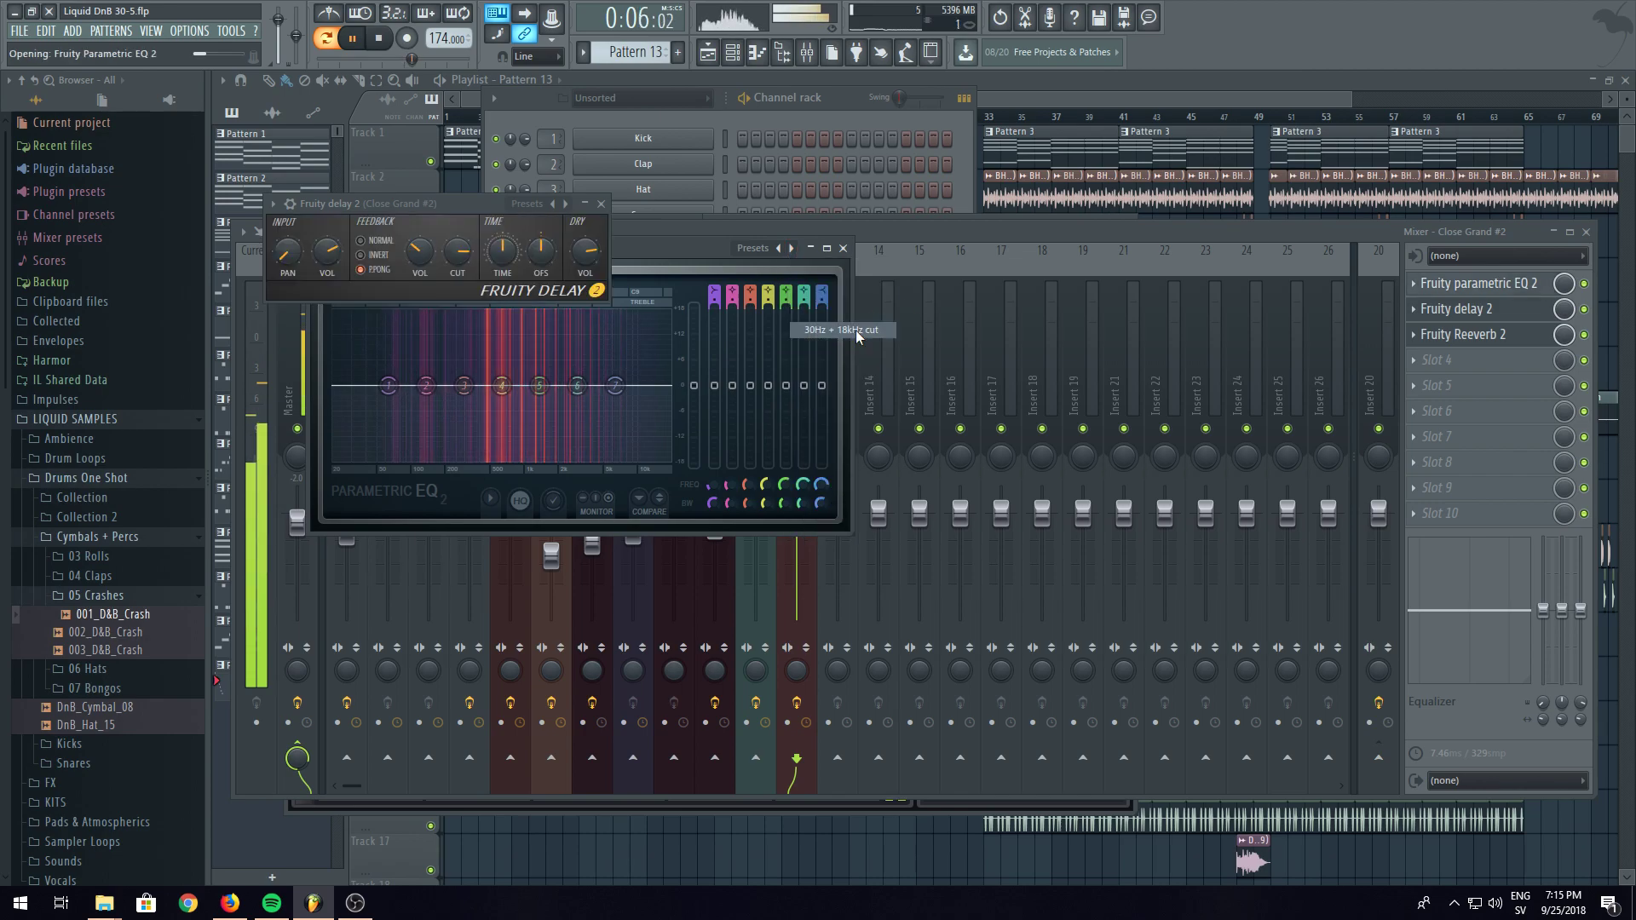
{"action": "left_click_drag", "start_coordinate": [348, 386], "coordinate": [410, 386]}
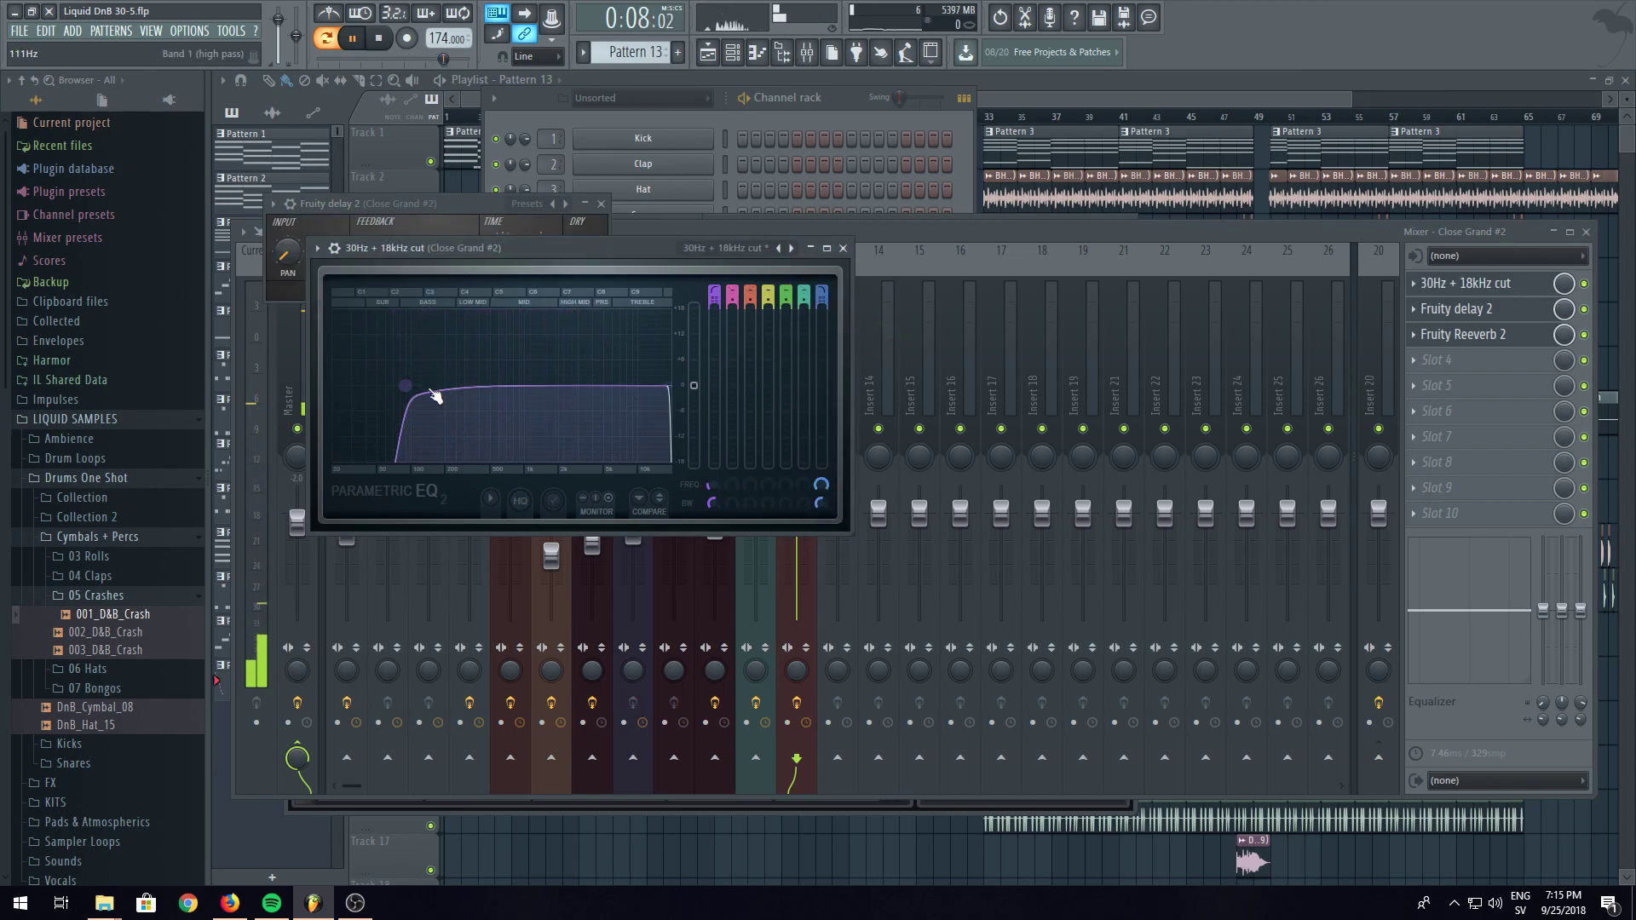
{"action": "left_click_drag", "start_coordinate": [670, 386], "coordinate": [613, 386]}
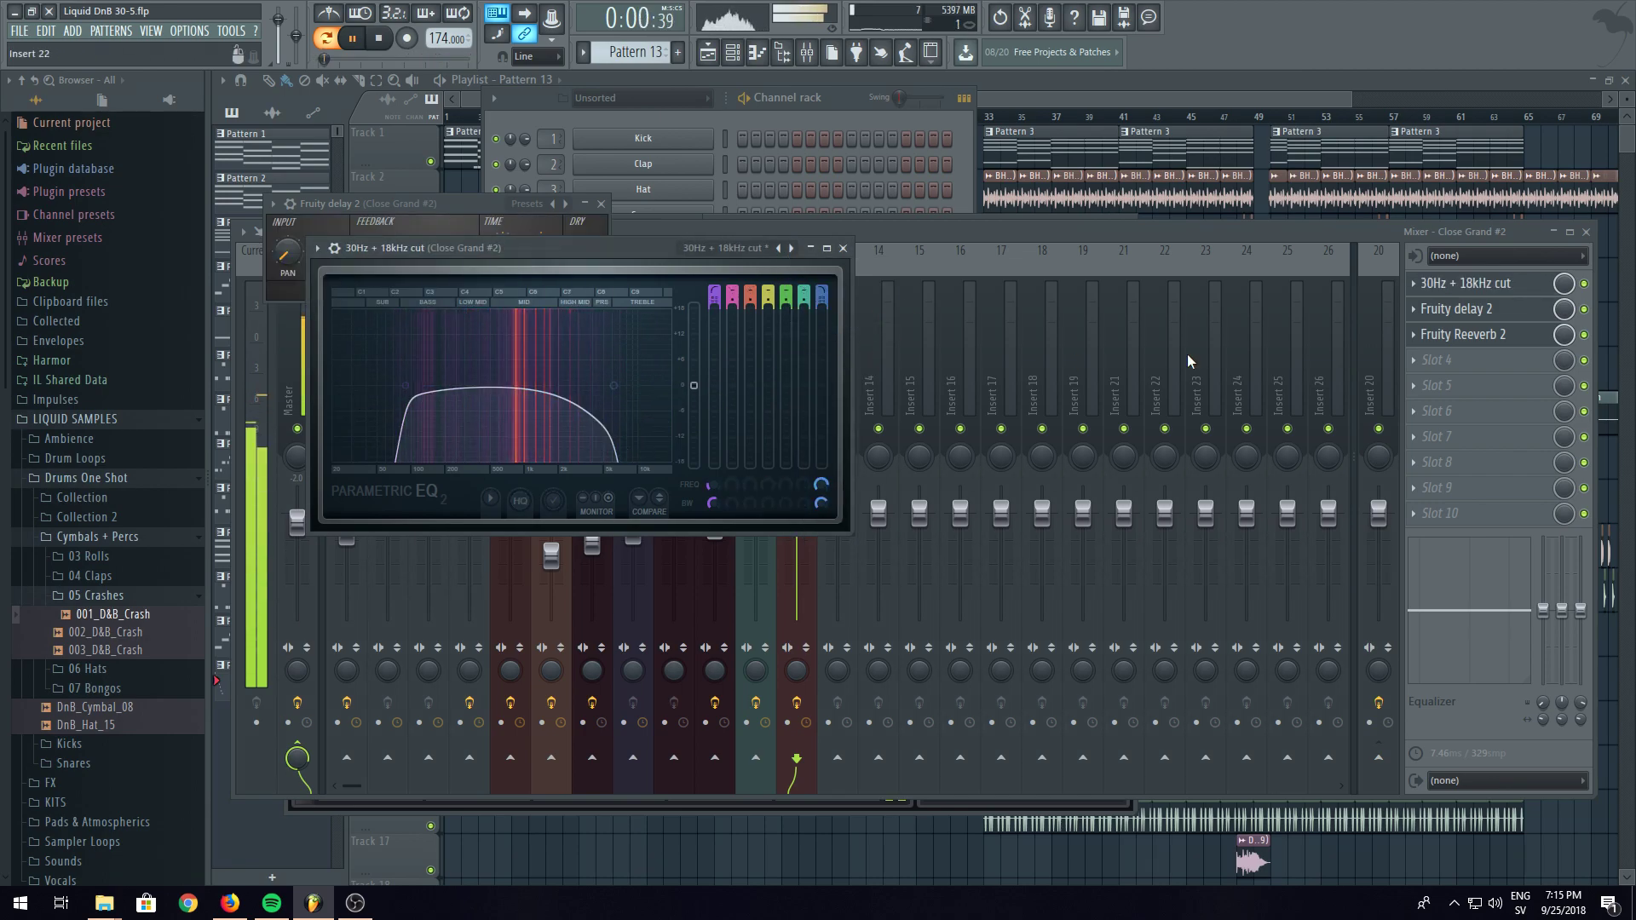
- Raise the wet level of Fruity Reeverb 2 to about 73% and reduce the mix level of Fruity Delay 2 to about 68%
{"action": "left_click", "coordinate": [1493, 335]}
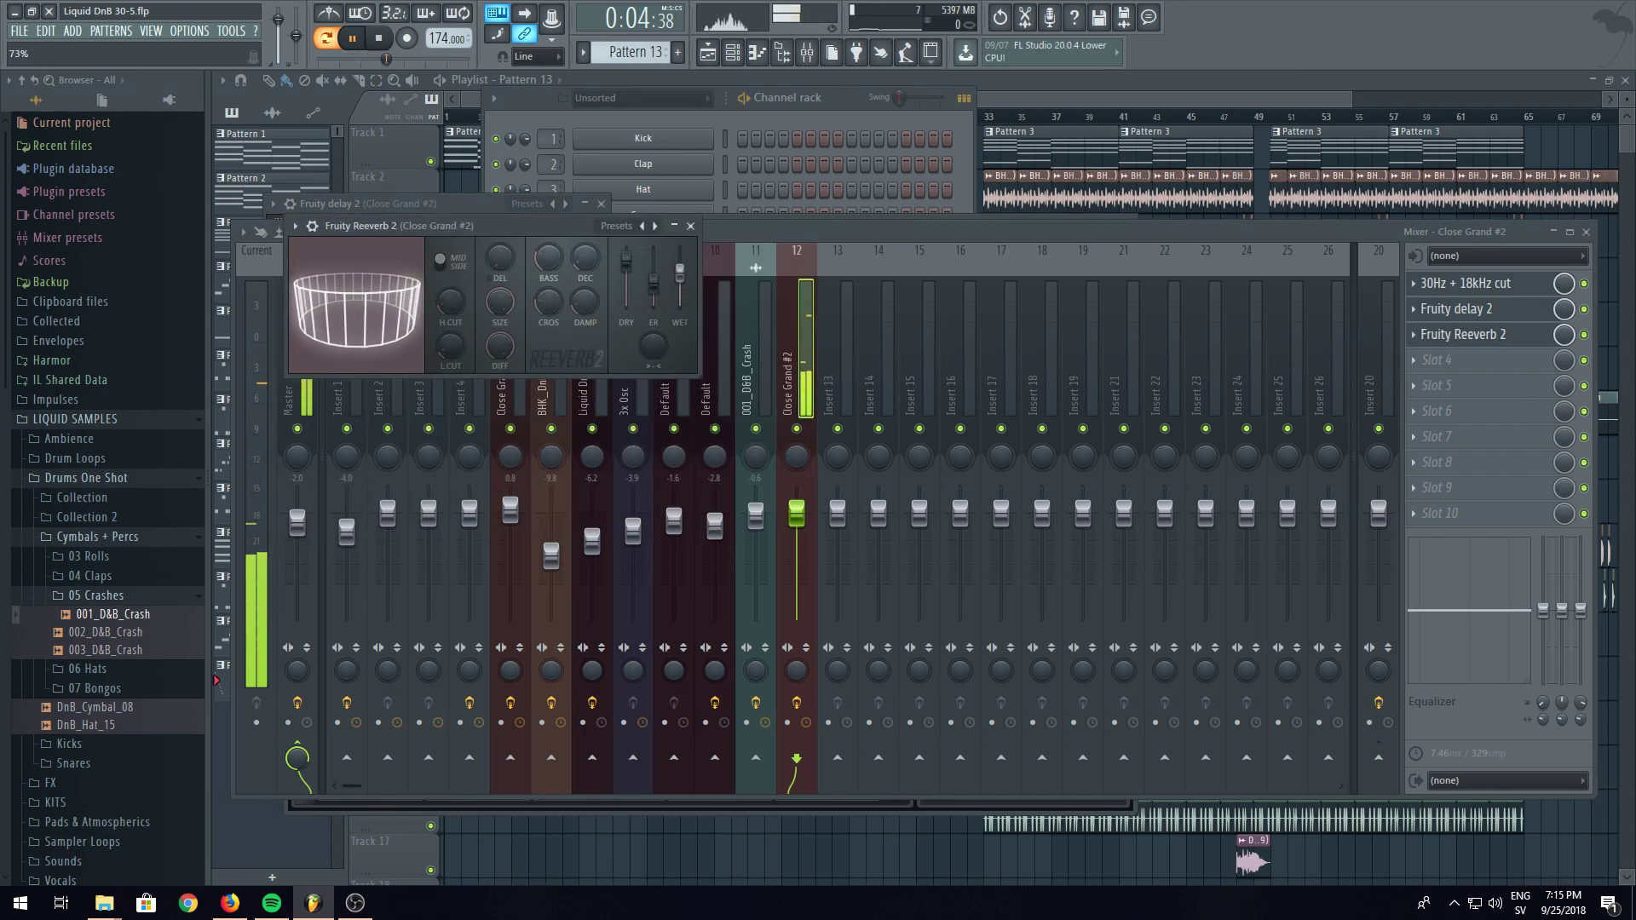
{"action": "key", "text": "Escape"}
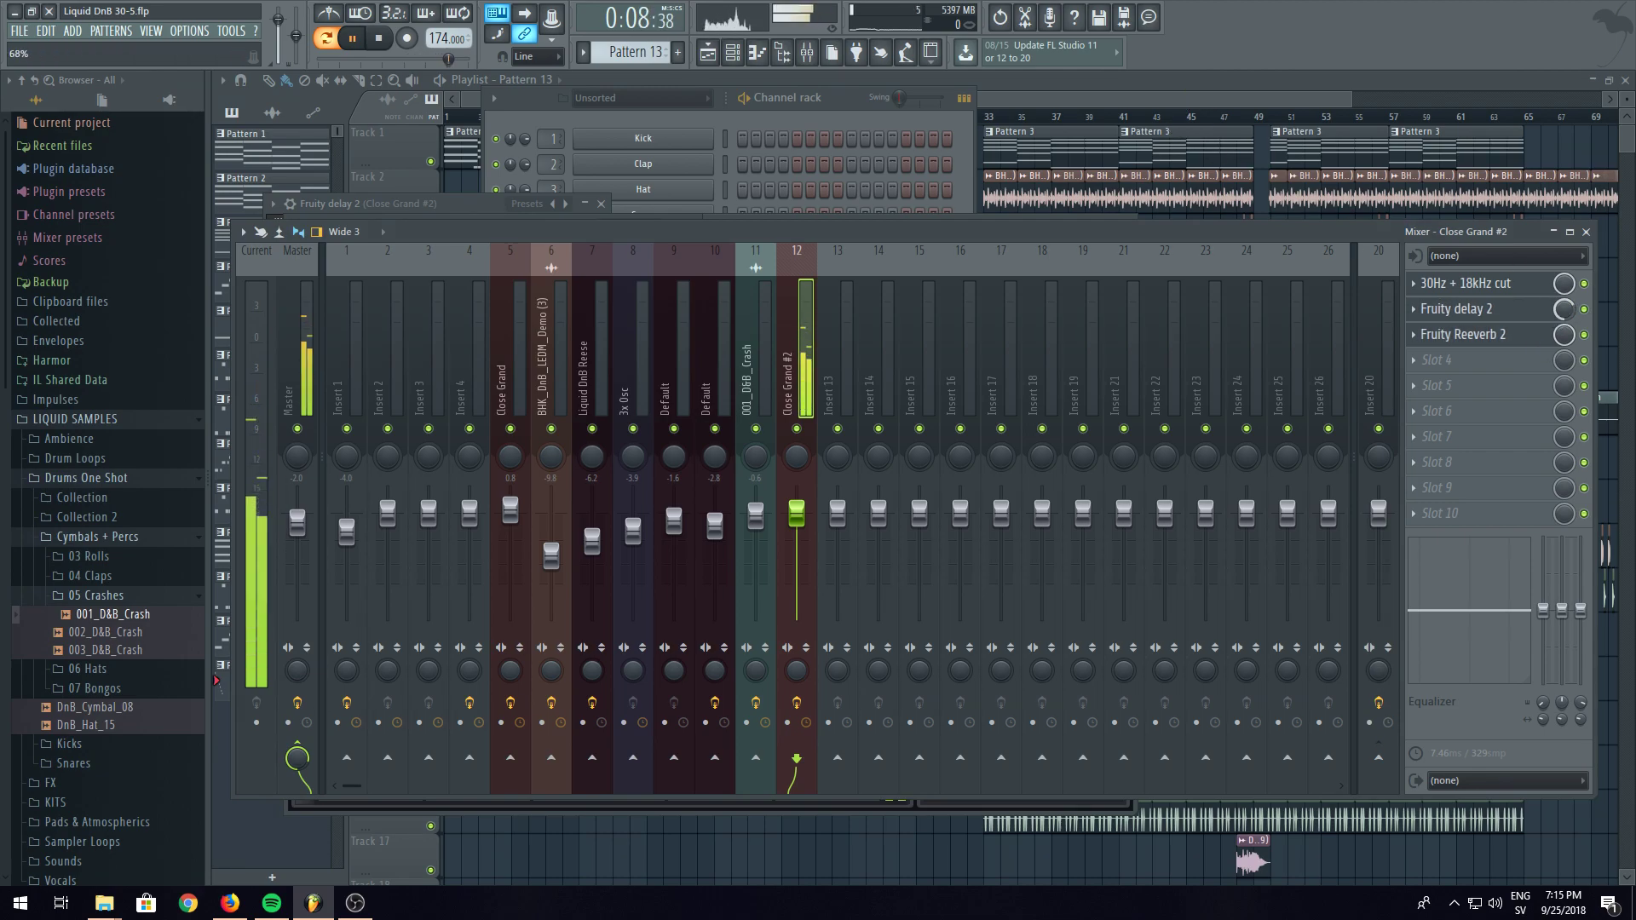
{"action": "left_click", "coordinate": [1393, 103]}
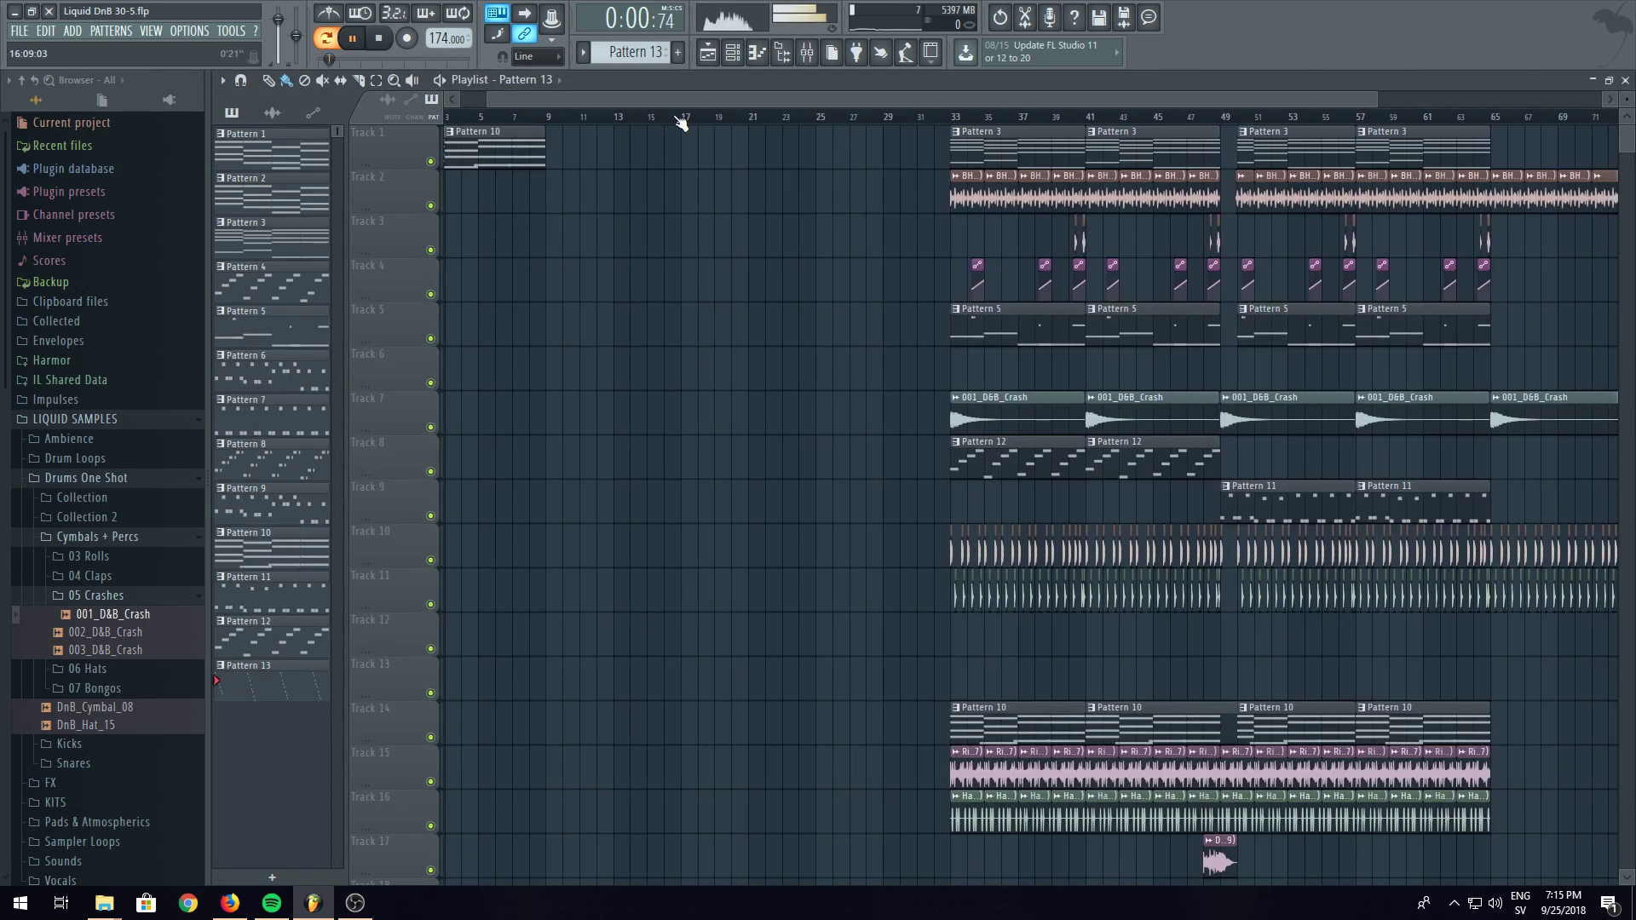
- Place Pattern 13 on Track 2 at bars 1 and 9, and add Pattern 10 on Track 1 at bar 9
{"action": "left_click", "coordinate": [518, 226]}
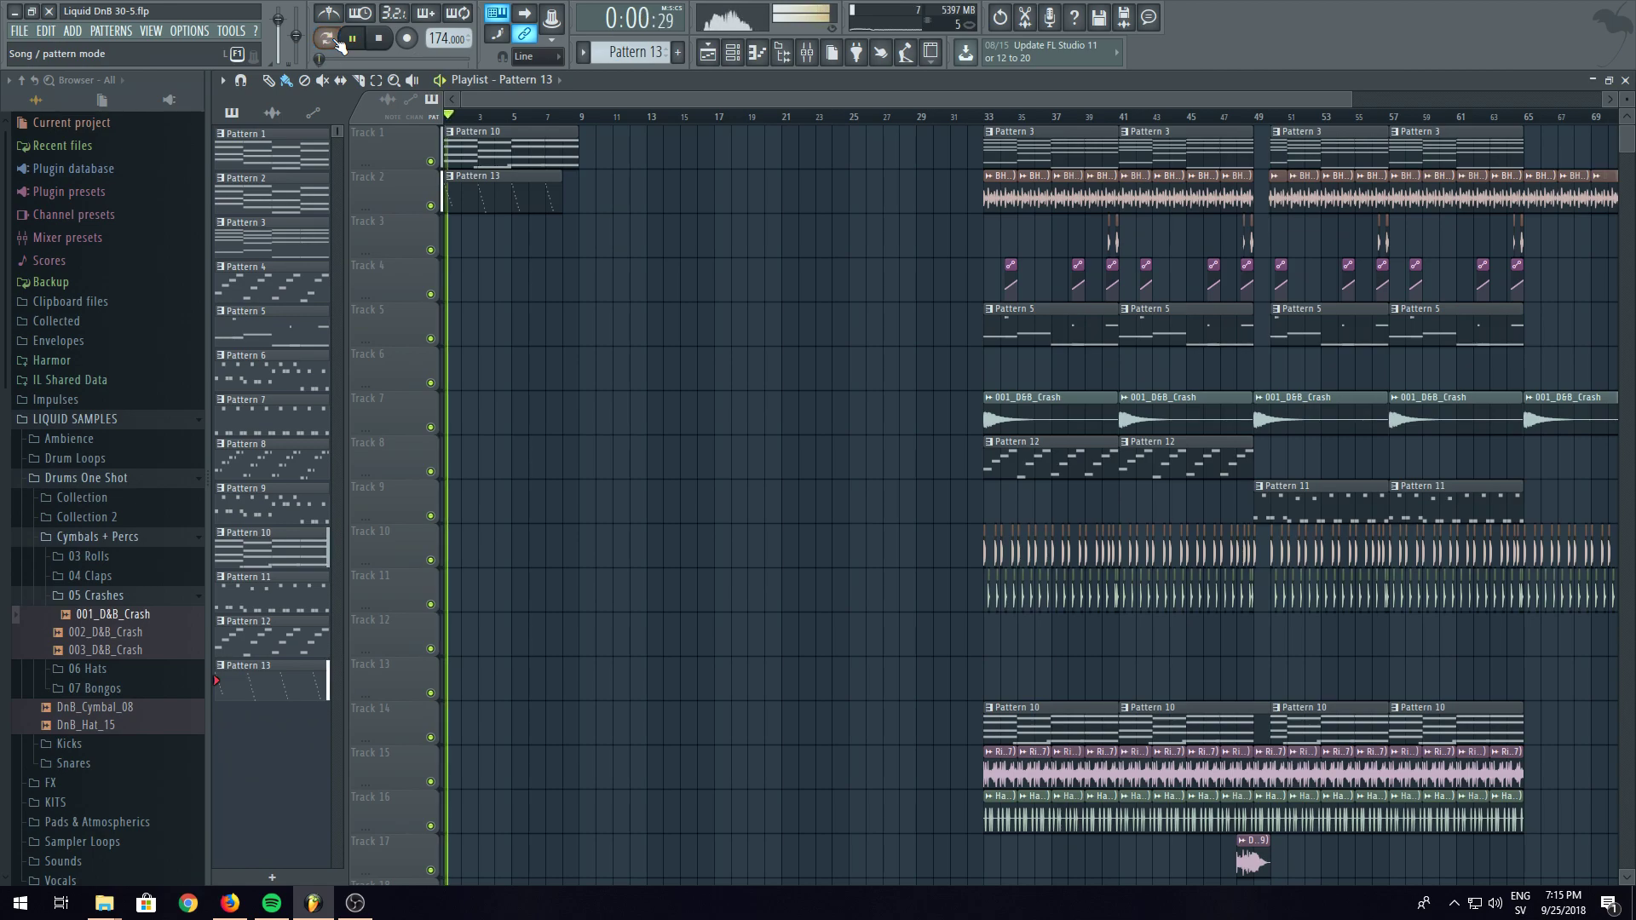
{"action": "left_click", "coordinate": [578, 178]}
{"action": "left_click", "coordinate": [528, 146]}
{"action": "left_click", "coordinate": [580, 140]}
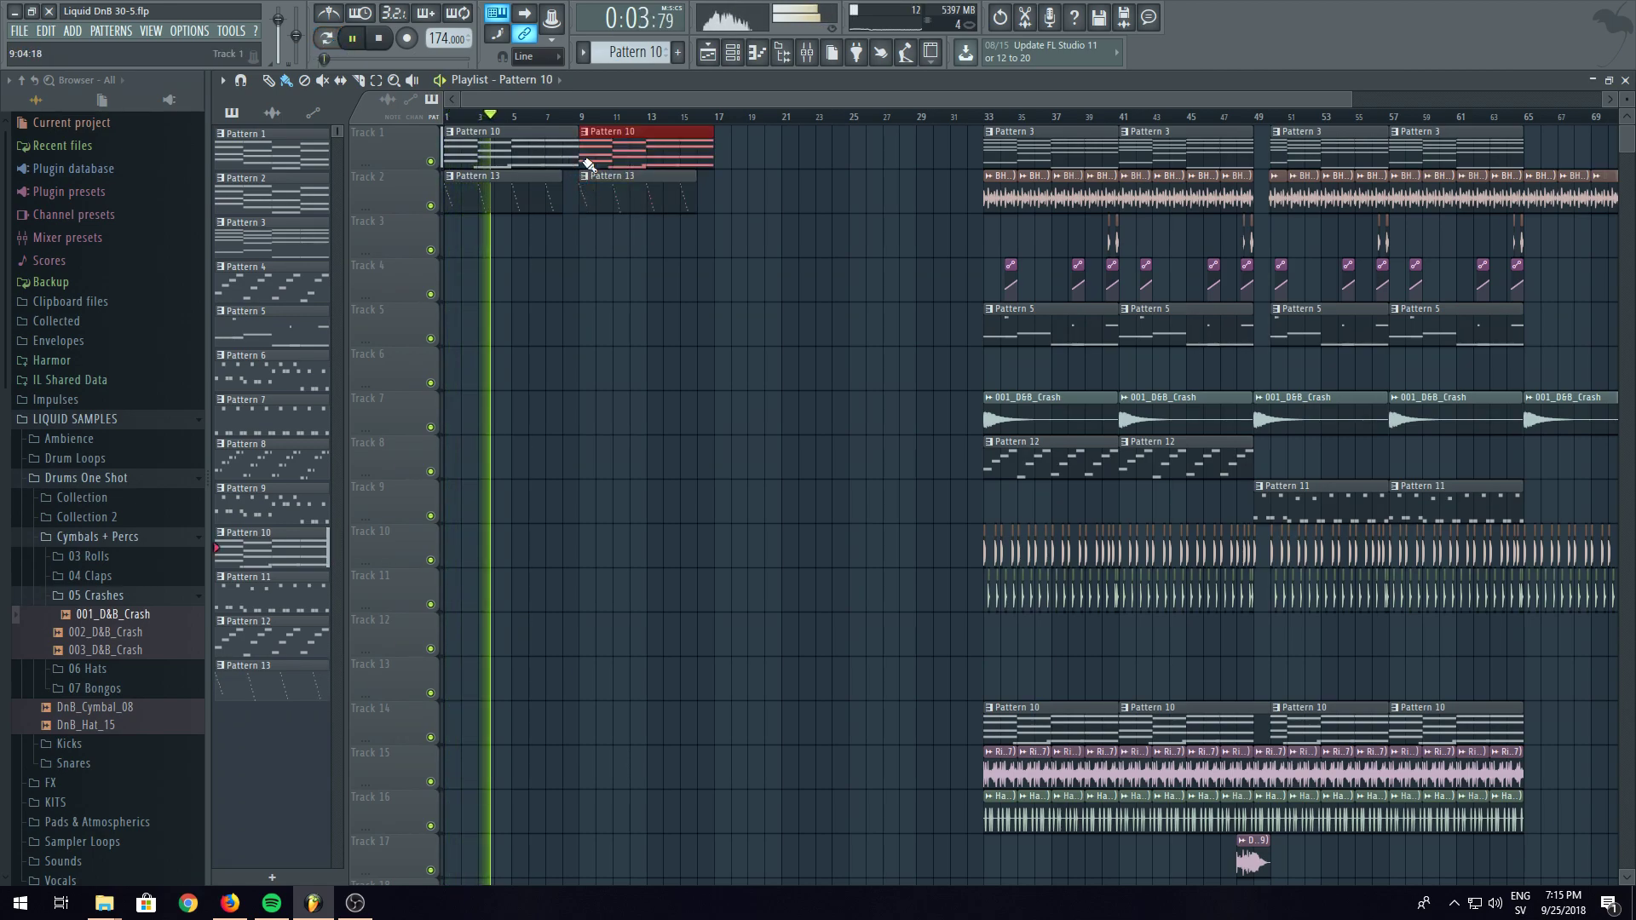
- Repeat Pattern 10 on Track 1 and Pattern 13 on Track 2 at bars 17 and 25 to fill the intro
{"action": "left_click", "coordinate": [673, 194]}
{"action": "left_click", "coordinate": [730, 204]}
{"action": "mouse_move", "coordinate": [746, 199]}
{"action": "left_mouse_down"}
{"action": "mouse_move", "coordinate": [730, 199]}
{"action": "mouse_move", "coordinate": [795, 160]}
{"action": "mouse_move", "coordinate": [858, 160]}
{"action": "left_mouse_up"}
{"action": "left_click", "coordinate": [855, 202]}
{"action": "left_click", "coordinate": [711, 156]}
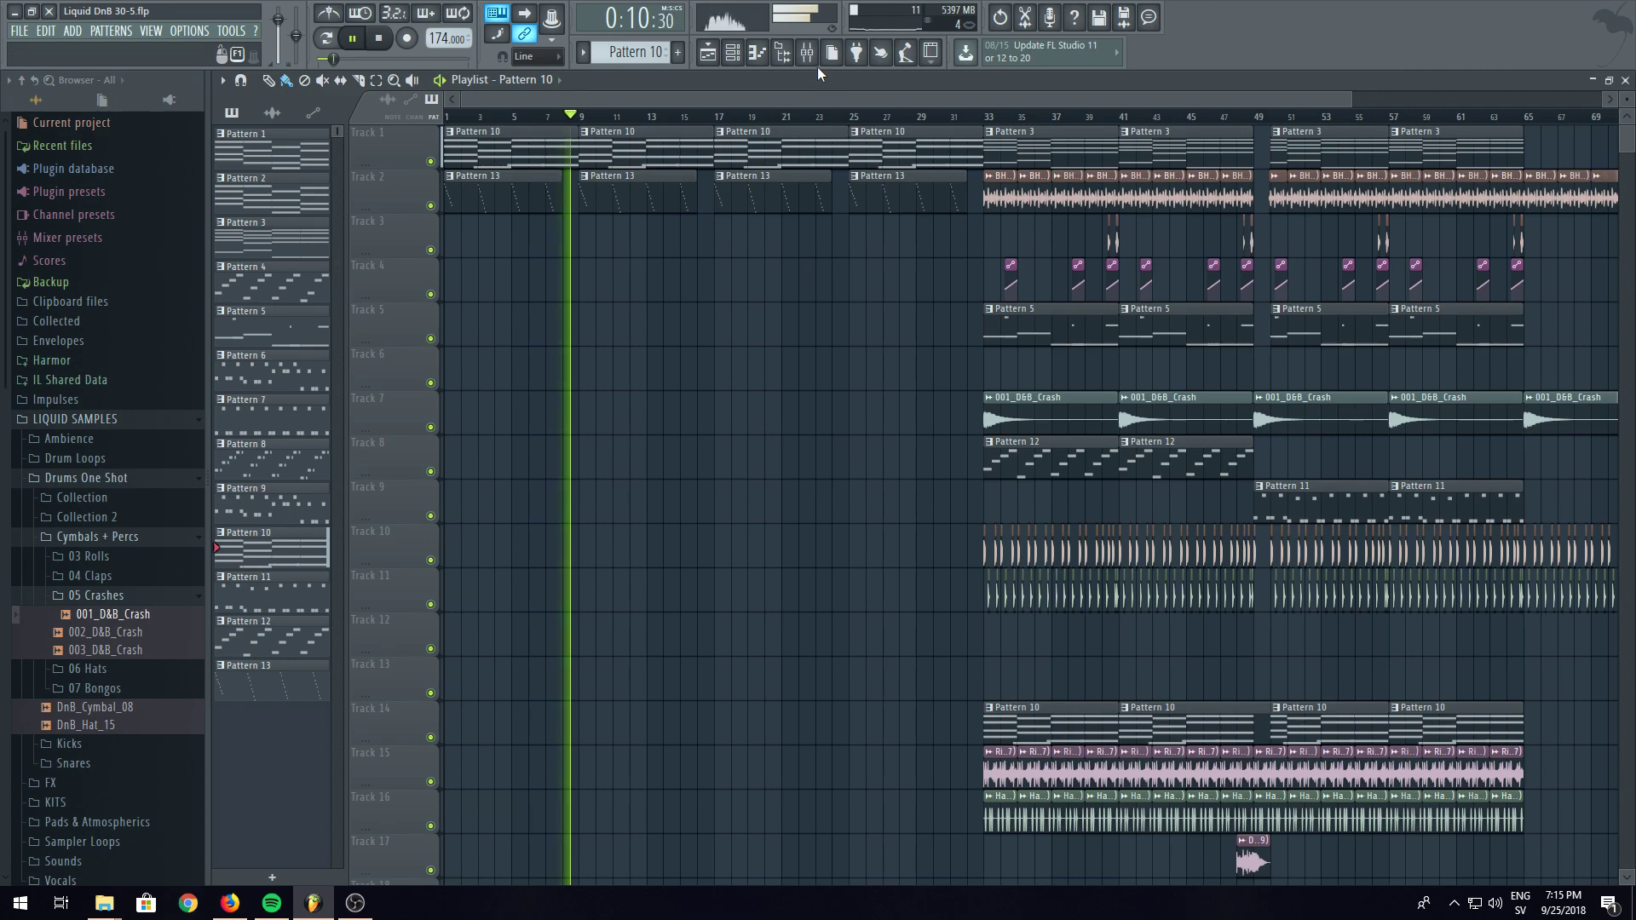
- Lower the volume of the Close Grand #2 mixer track and raise the wet level of its Fruity Reeverb 2
{"action": "left_click", "coordinate": [813, 62]}
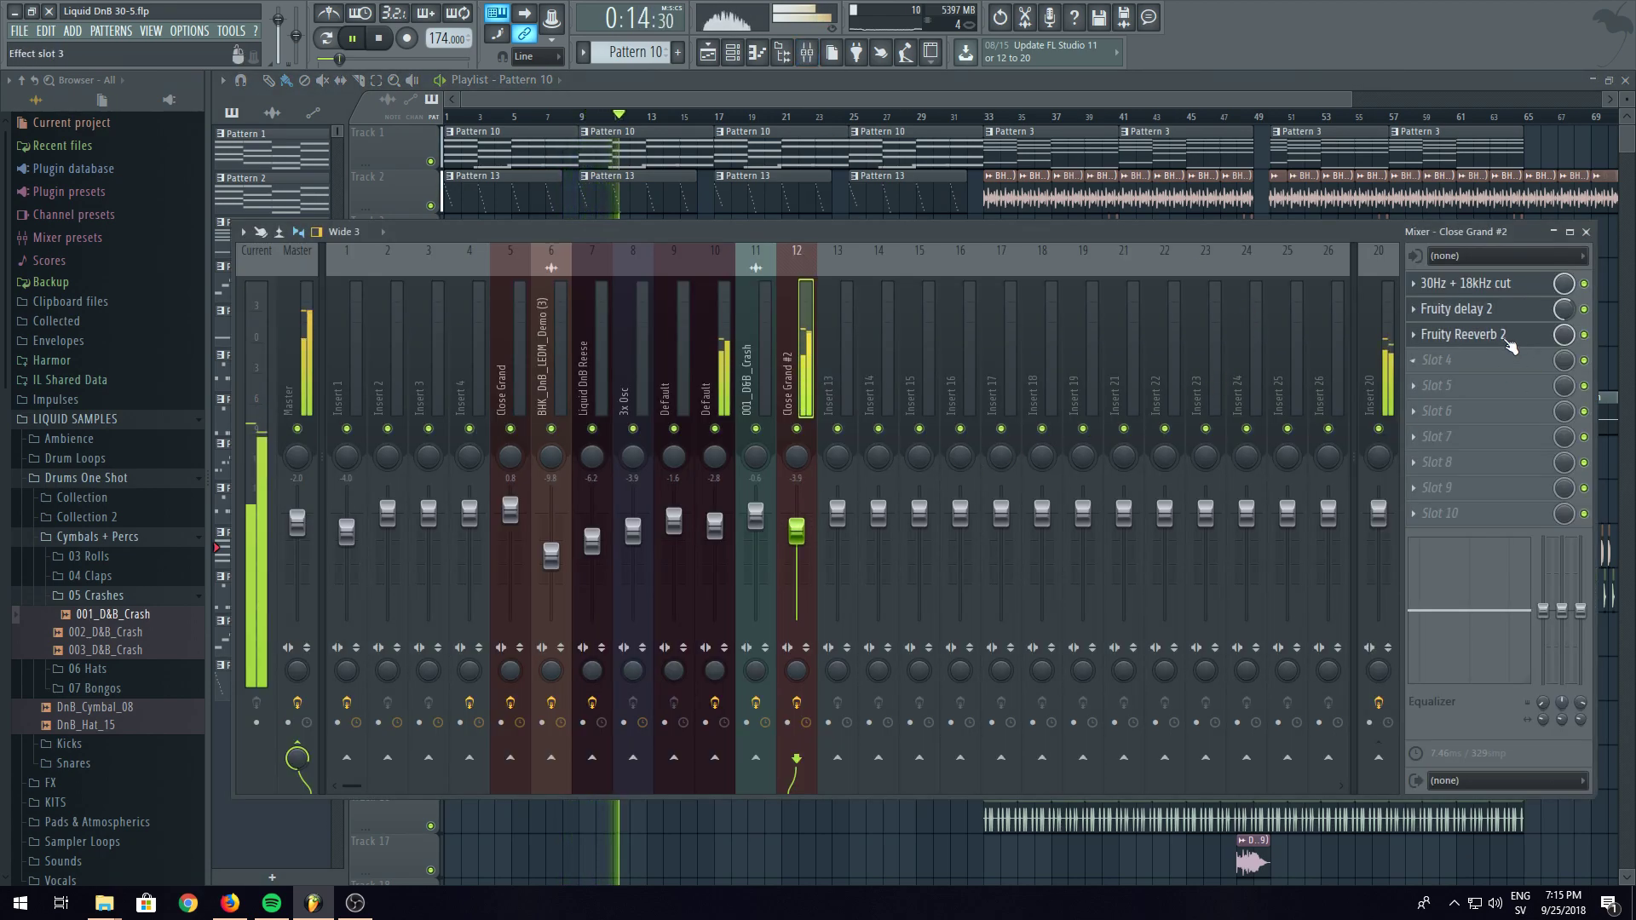
{"action": "left_click", "coordinate": [1517, 335]}
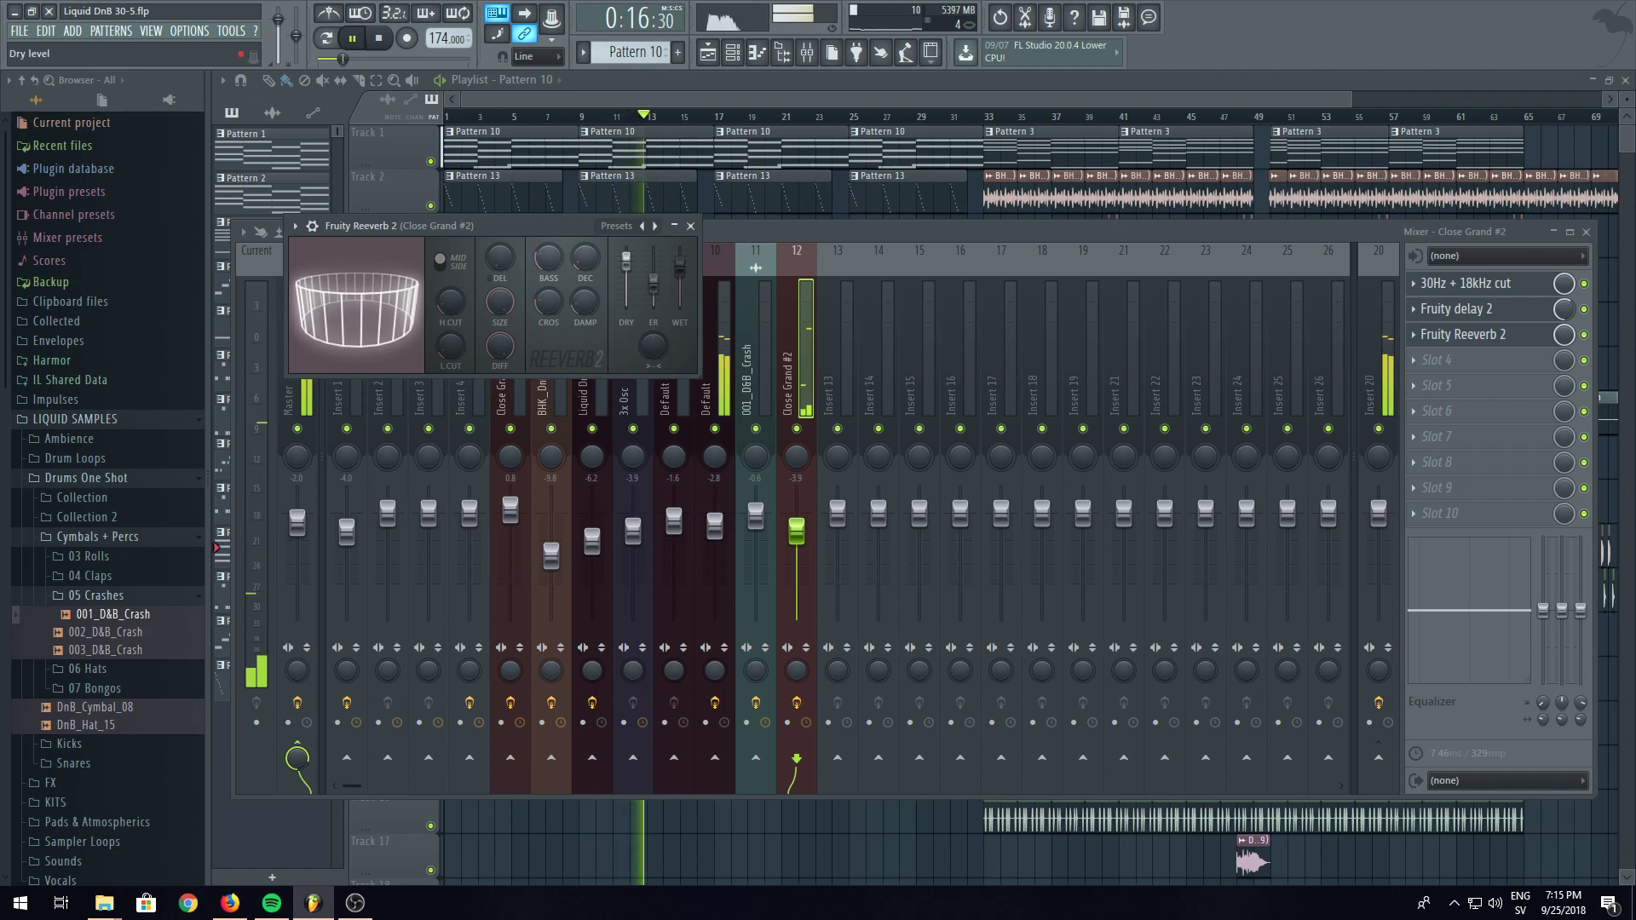
{"action": "left_click_drag", "start_coordinate": [680, 262], "coordinate": [680, 254]}
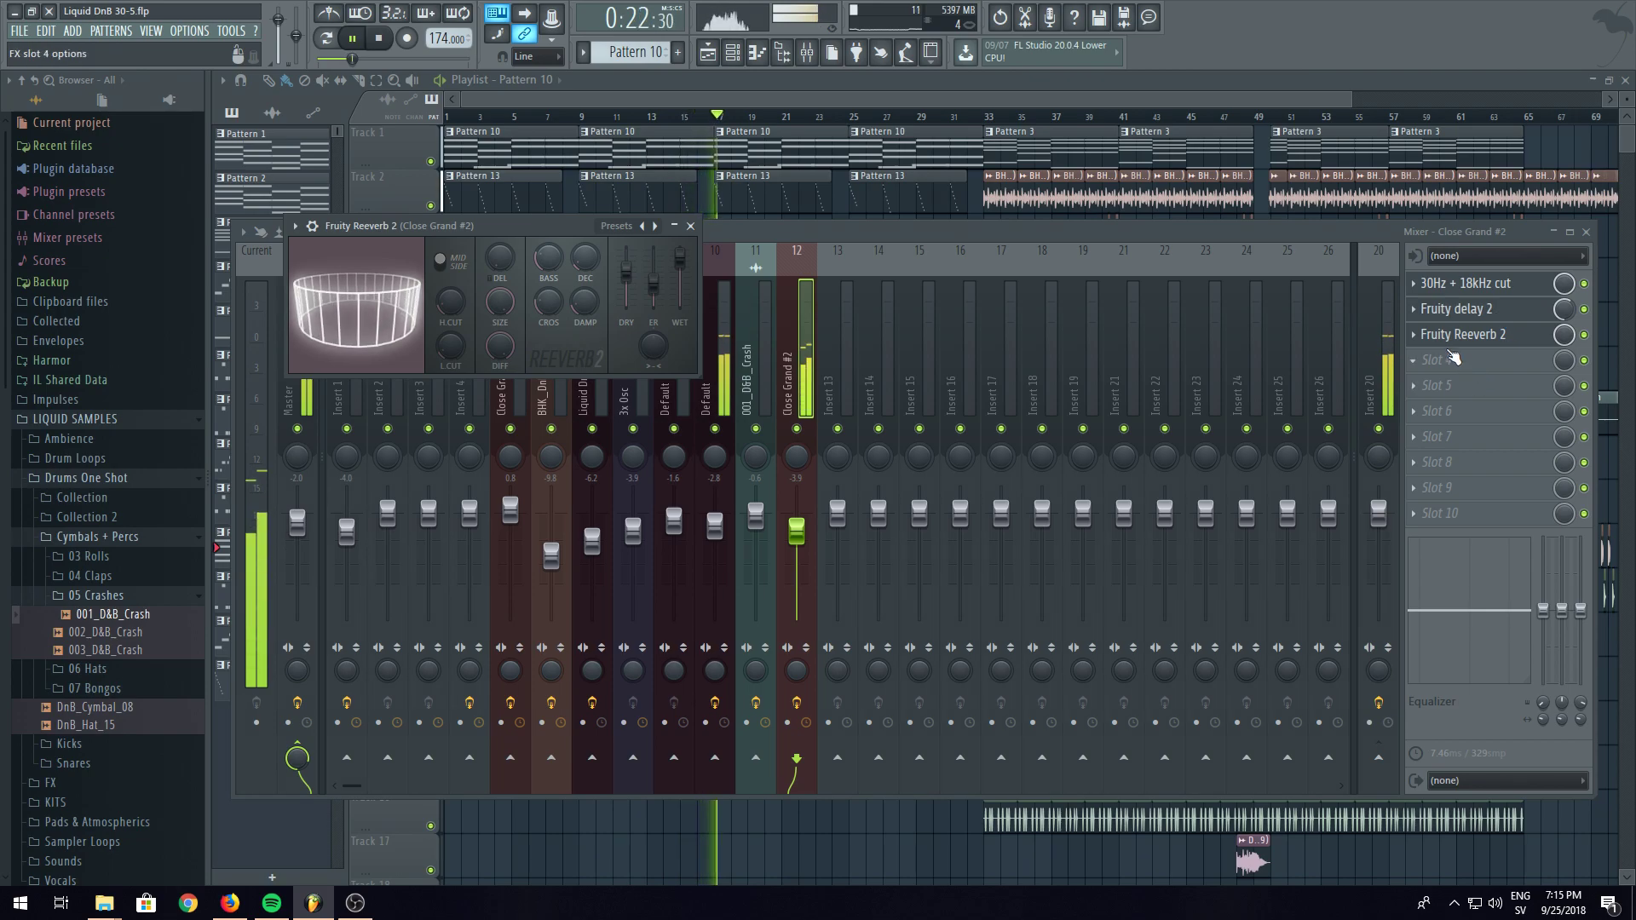
- Play through the playlist from the intro into the full section to check how the arrangement sounds
{"action": "key", "text": "F5"}
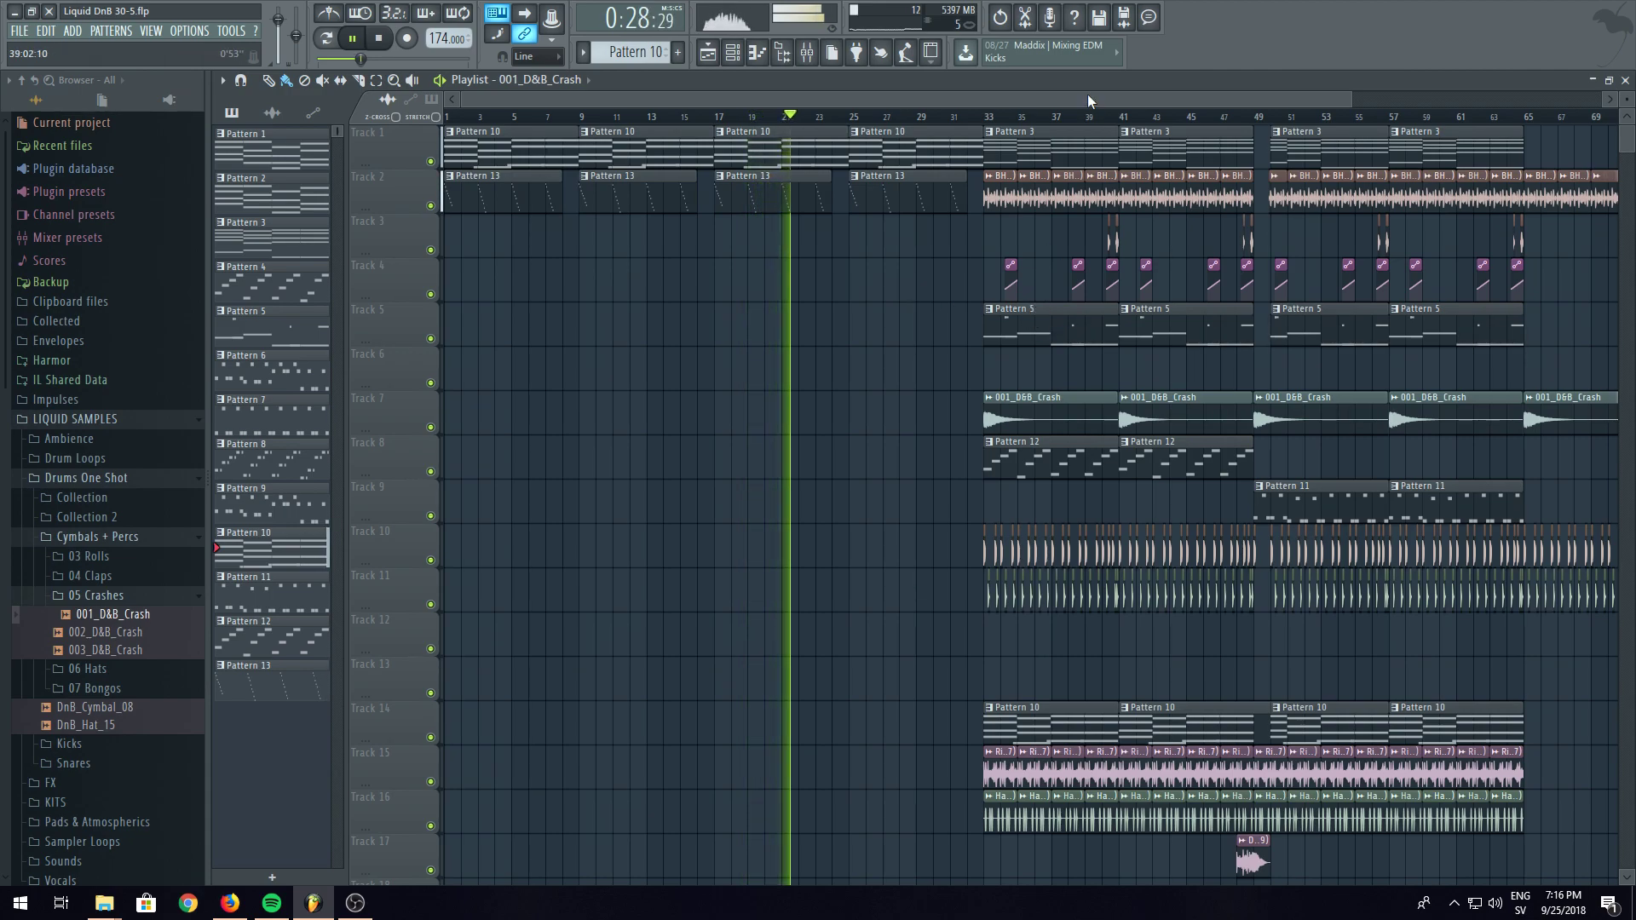
{"action": "scroll", "coordinate": [1108, 123], "scroll_direction": "down", "scroll_amount": 3}
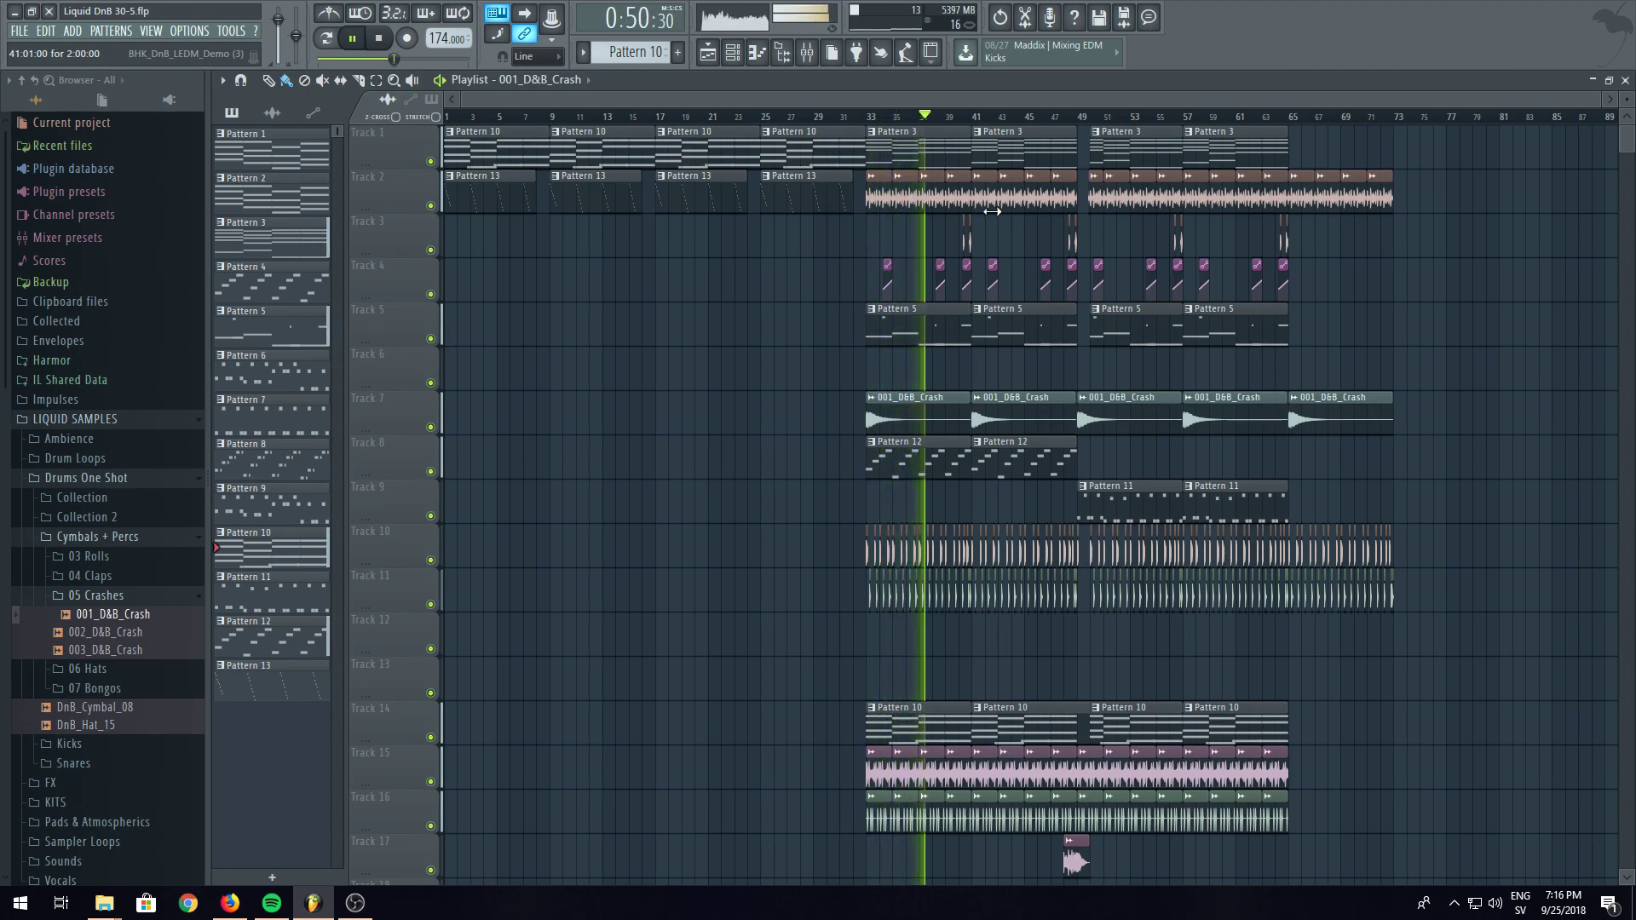
{"action": "scroll", "coordinate": [1333, 120], "scroll_direction": "up", "scroll_amount": 5}
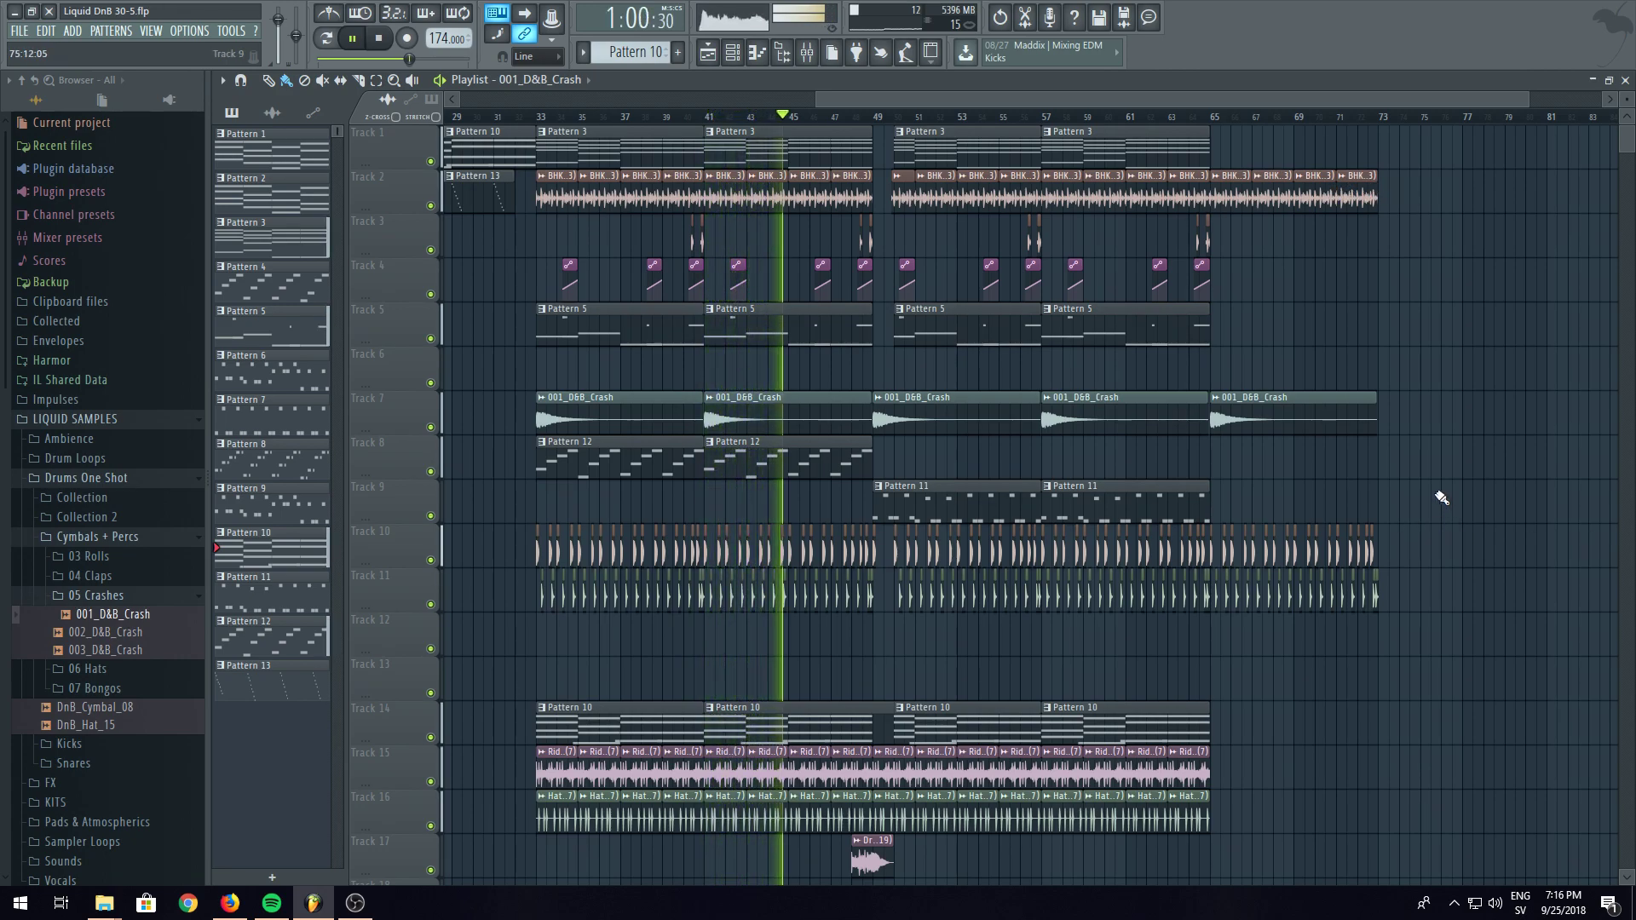
{"action": "scroll", "coordinate": [924, 121], "scroll_direction": "up", "scroll_amount": 1}
{"action": "scroll", "coordinate": [925, 121], "scroll_direction": "up", "scroll_amount": 1}
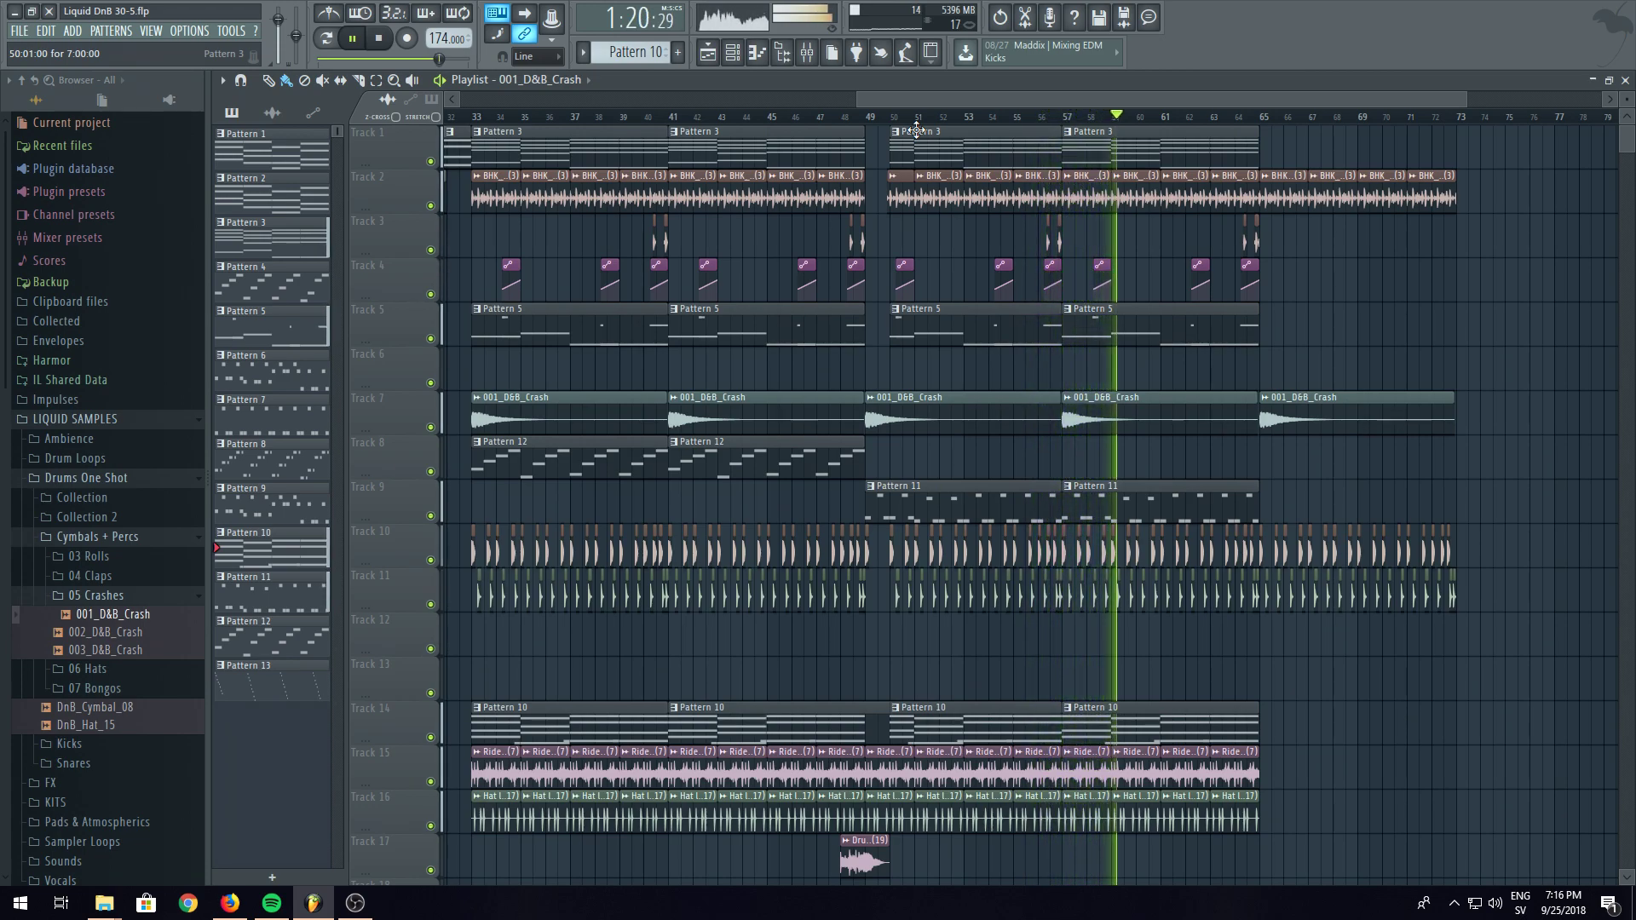
- Load Maximus on the Master mixer track
{"action": "left_click", "coordinate": [806, 53]}
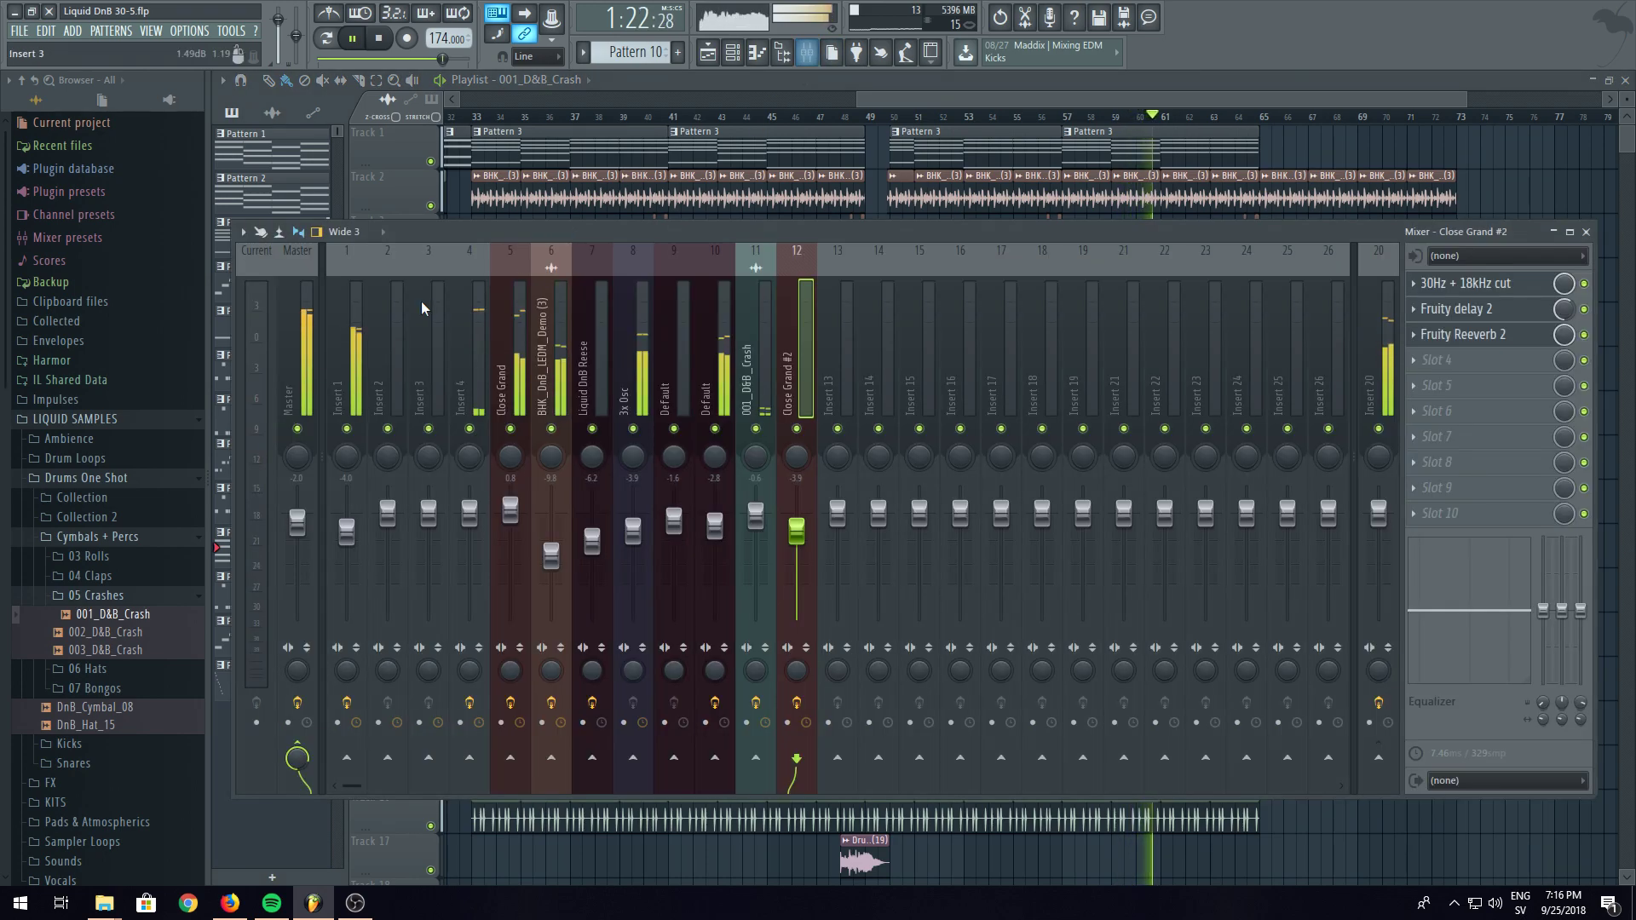
{"action": "left_click", "coordinate": [1419, 518]}
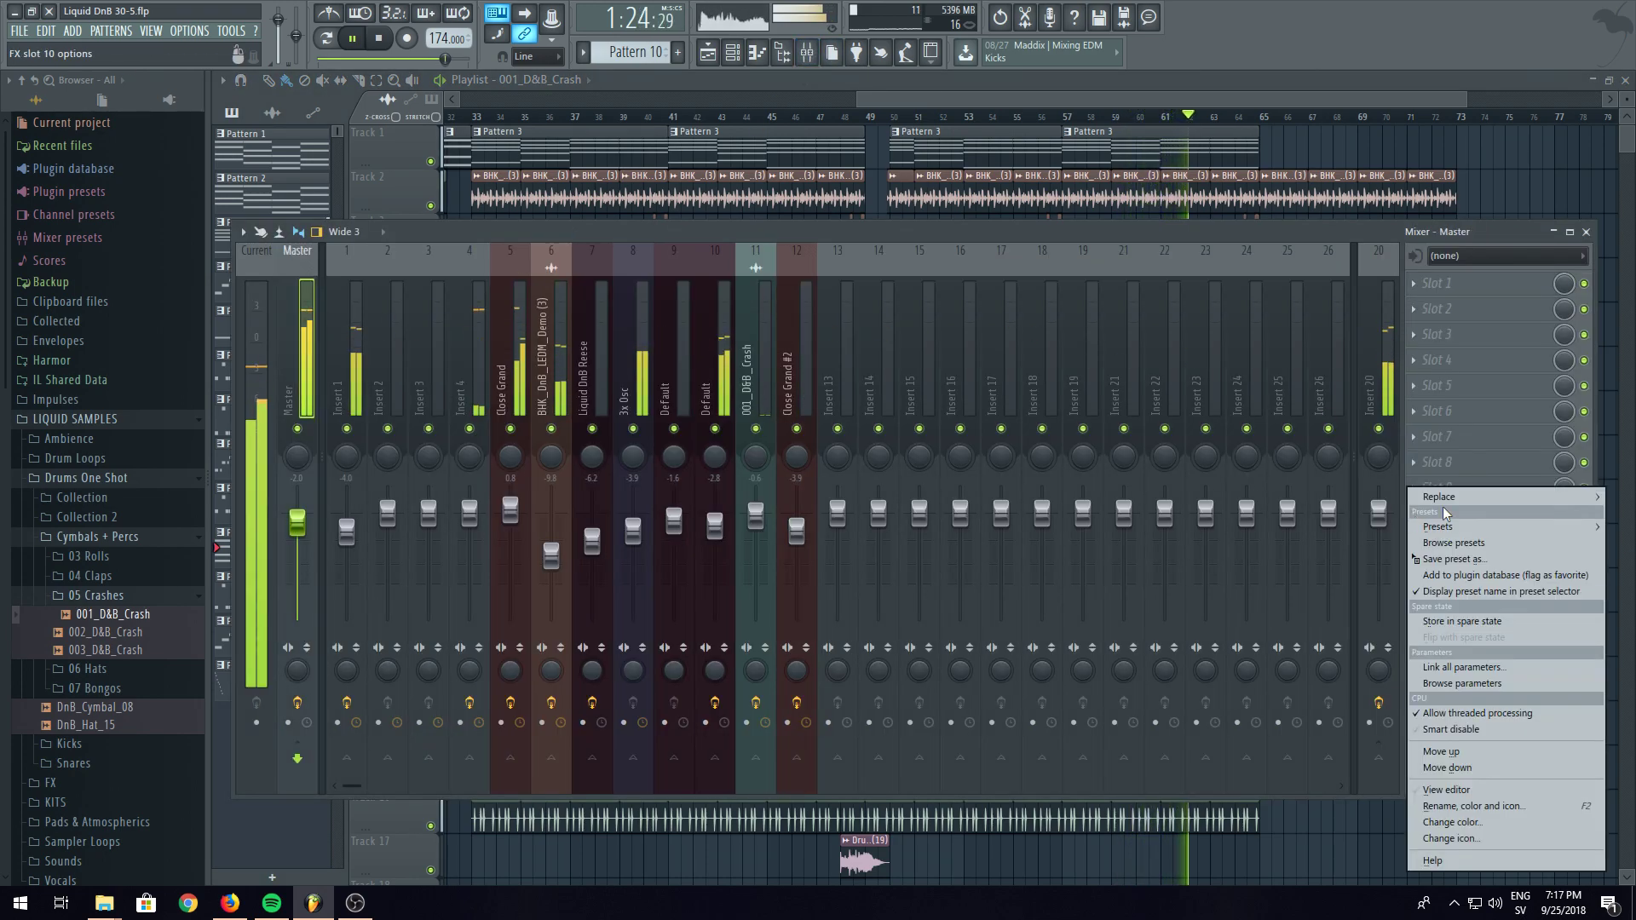
{"action": "mouse_move", "coordinate": [1449, 497]}
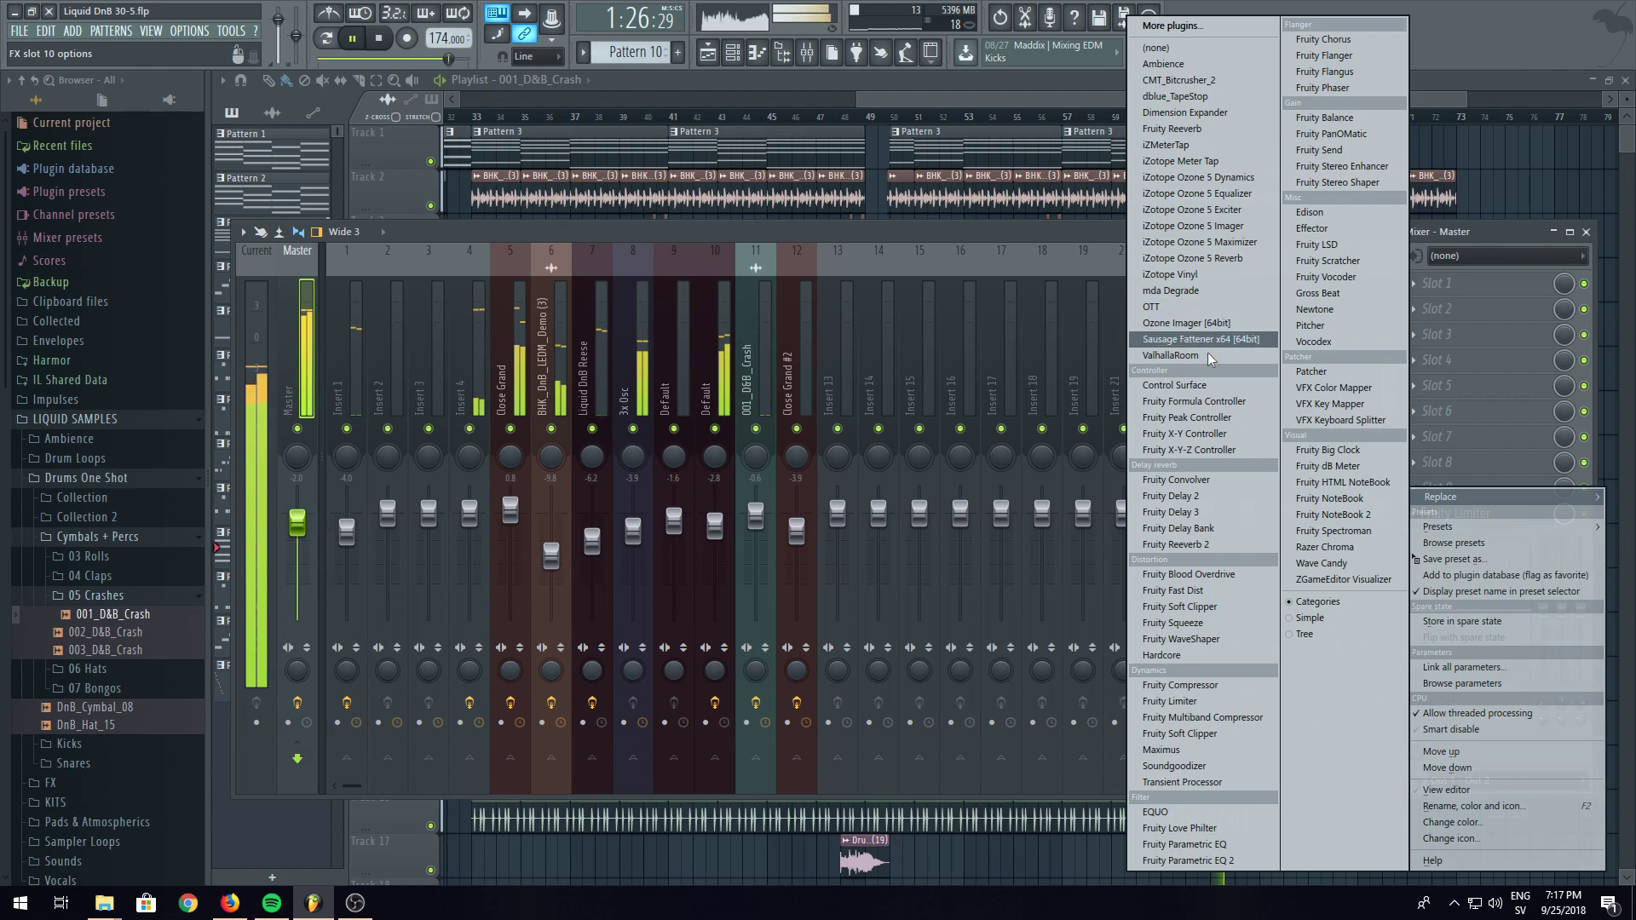
{"action": "left_click", "coordinate": [1216, 751]}
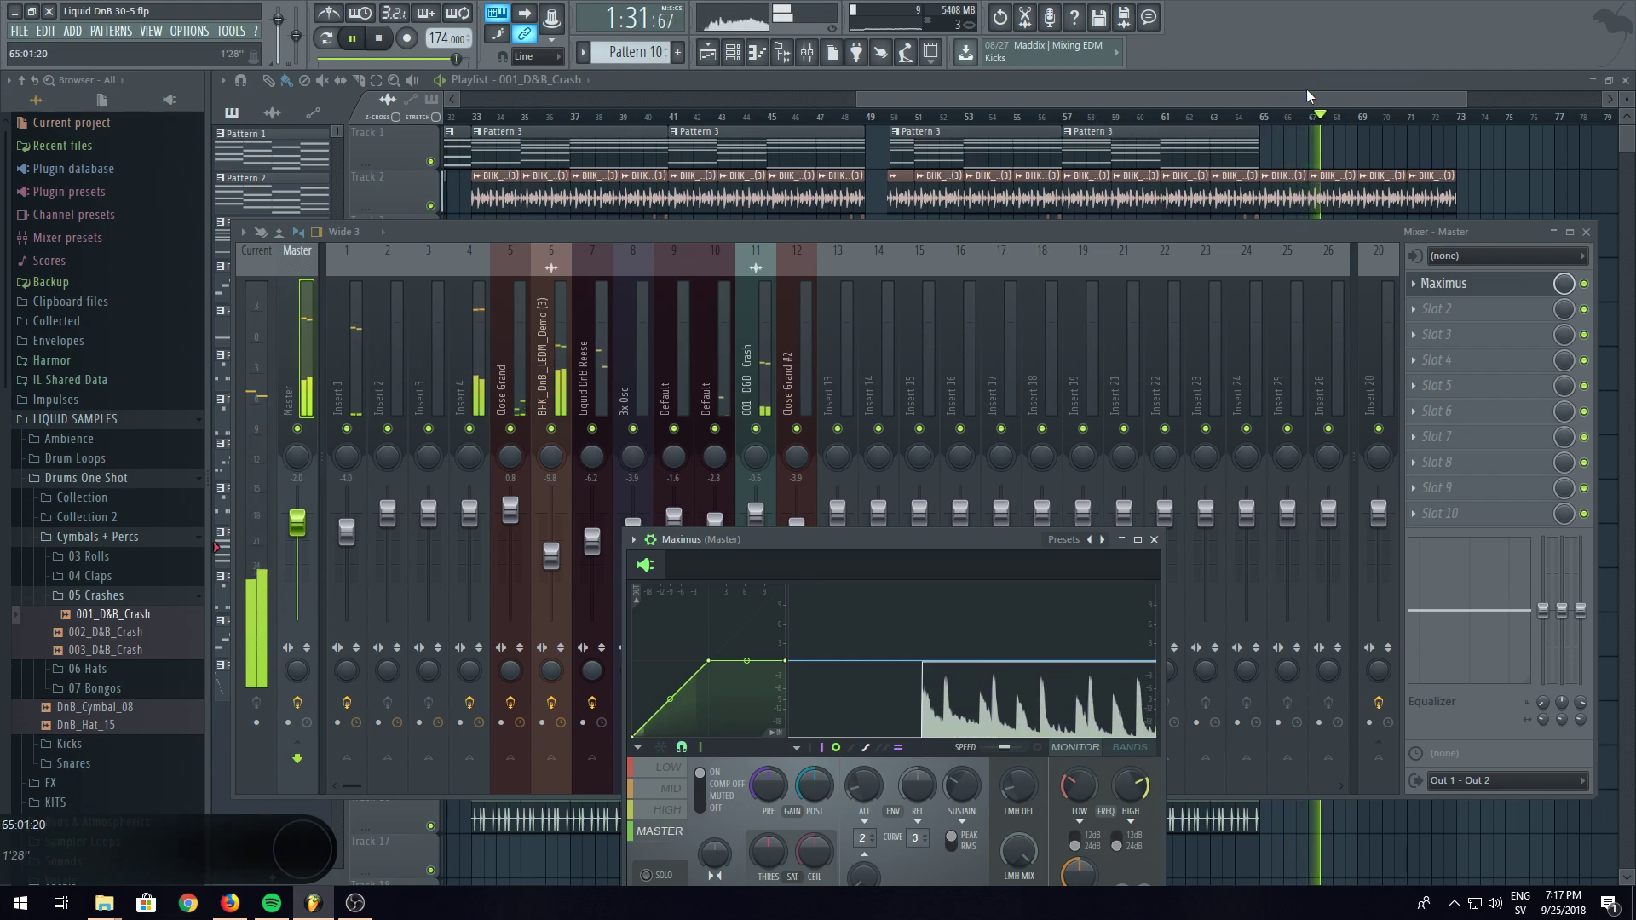
- Reopen Maximus on the Master track and restart song playback from the beginning
{"action": "left_click", "coordinate": [1392, 87]}
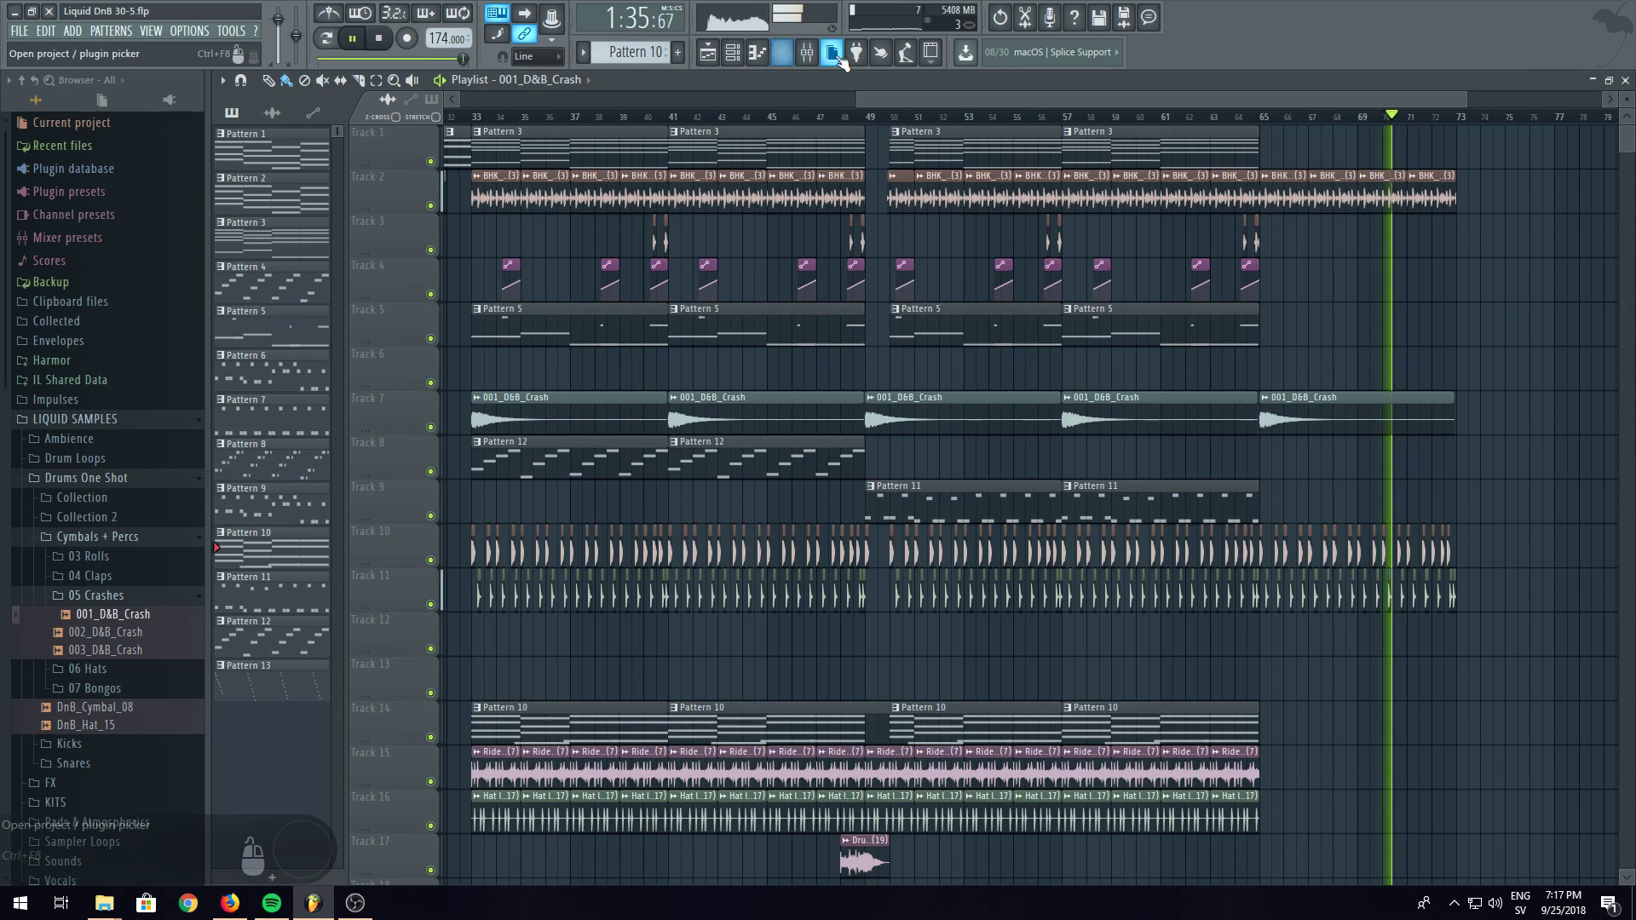
{"action": "left_click", "coordinate": [808, 54]}
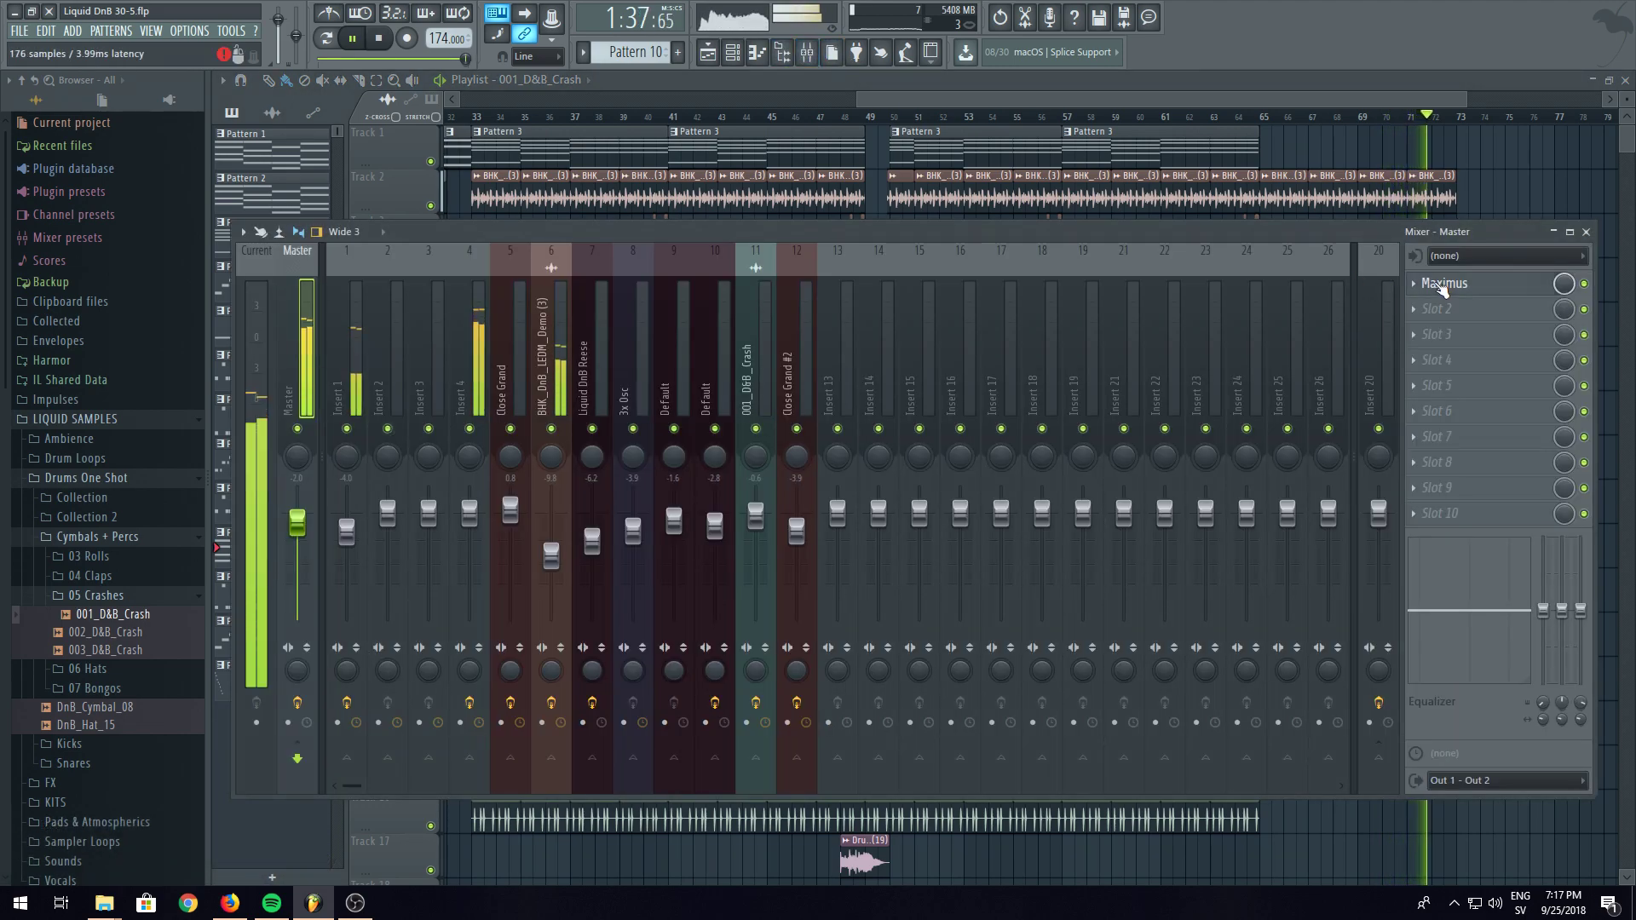
{"action": "left_click", "coordinate": [1444, 283]}
{"action": "left_click", "coordinate": [379, 38]}
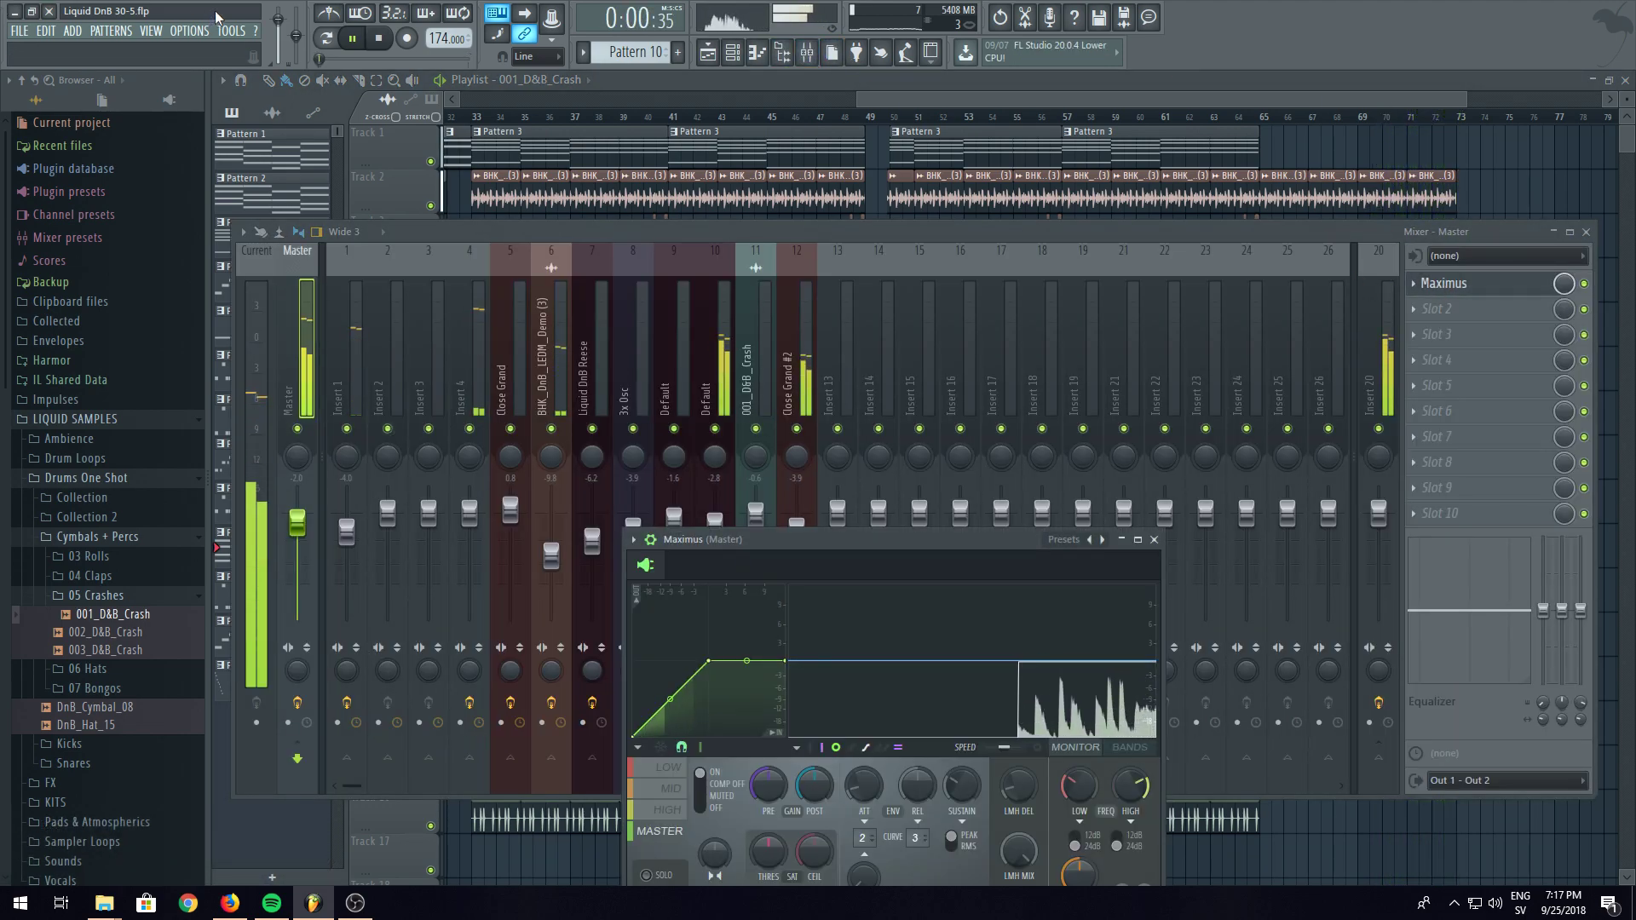